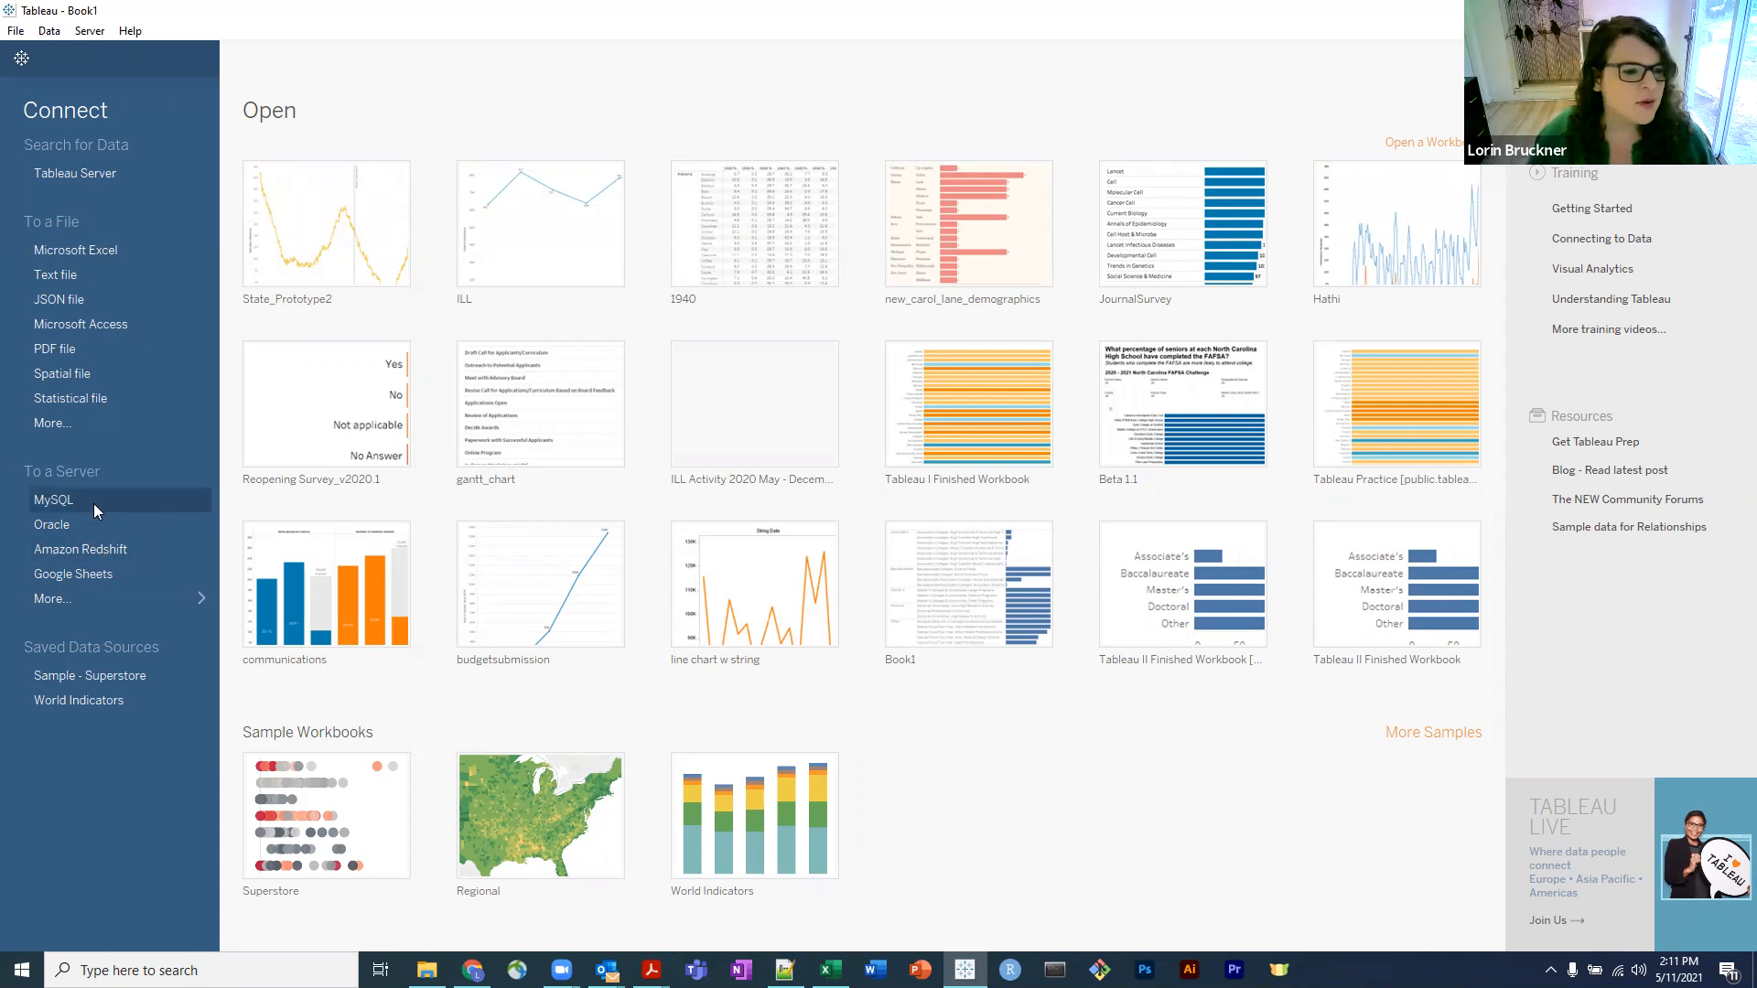
Connect to the text file 2018_WBIndicators.csv on the Desktop as the data source.
click(102, 275)
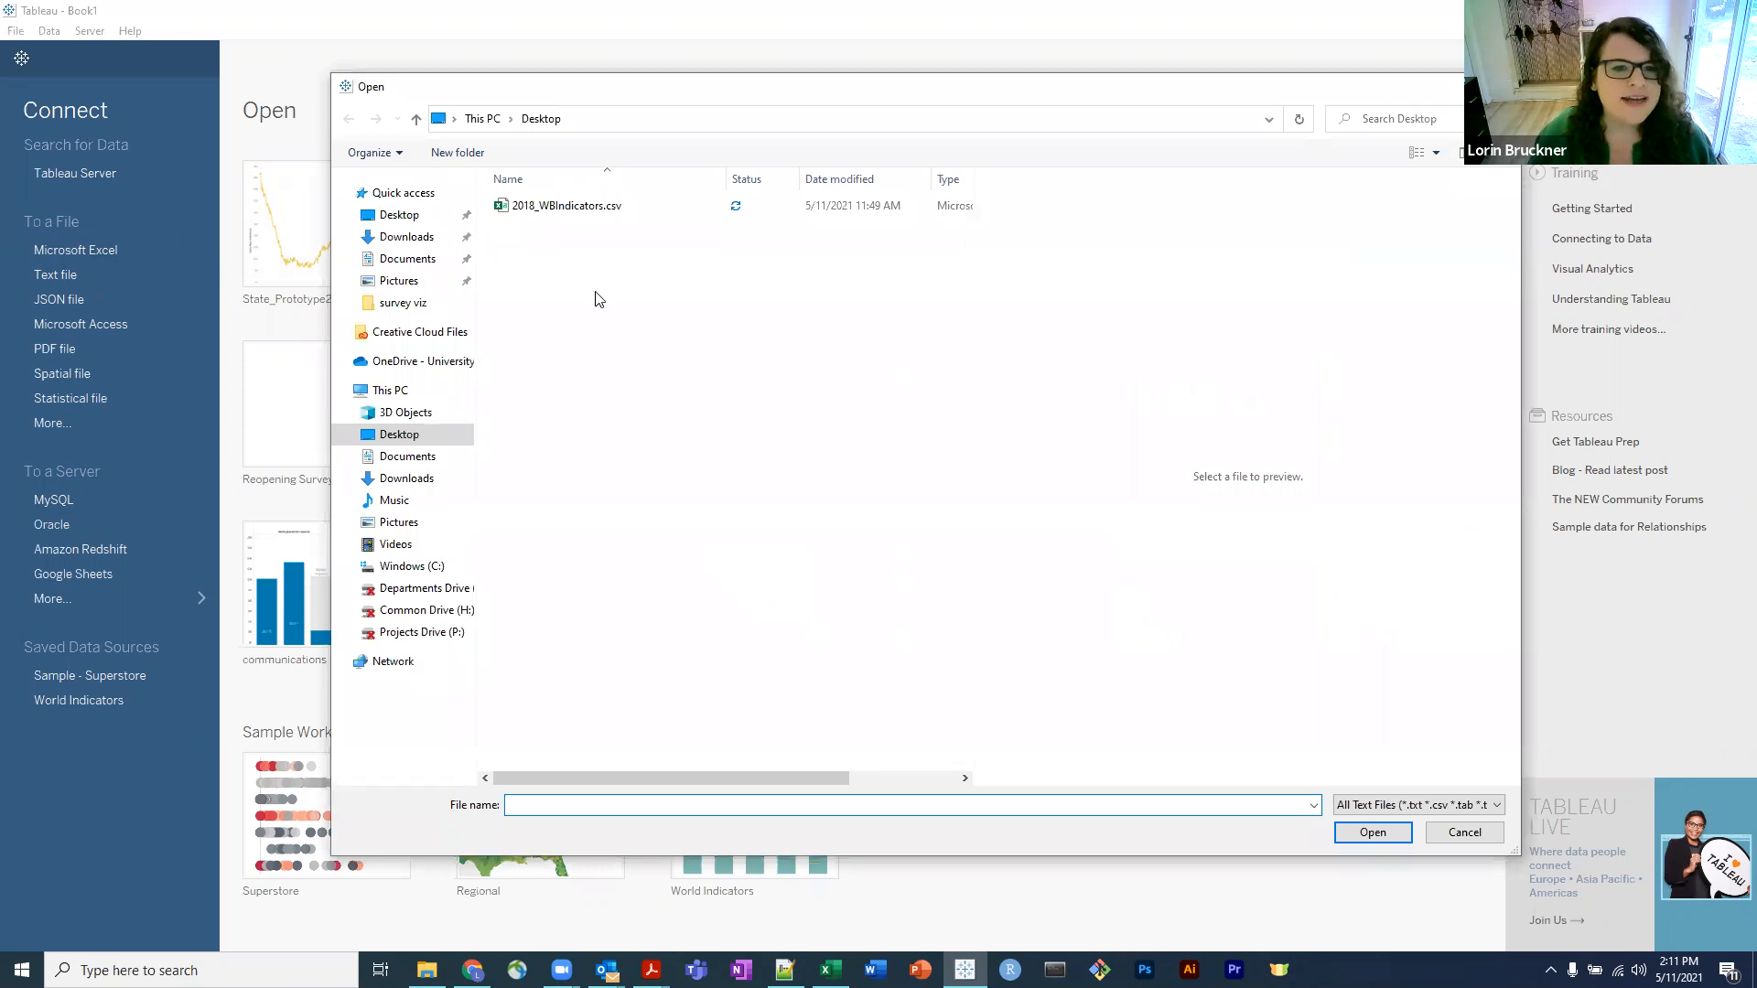
click(595, 207)
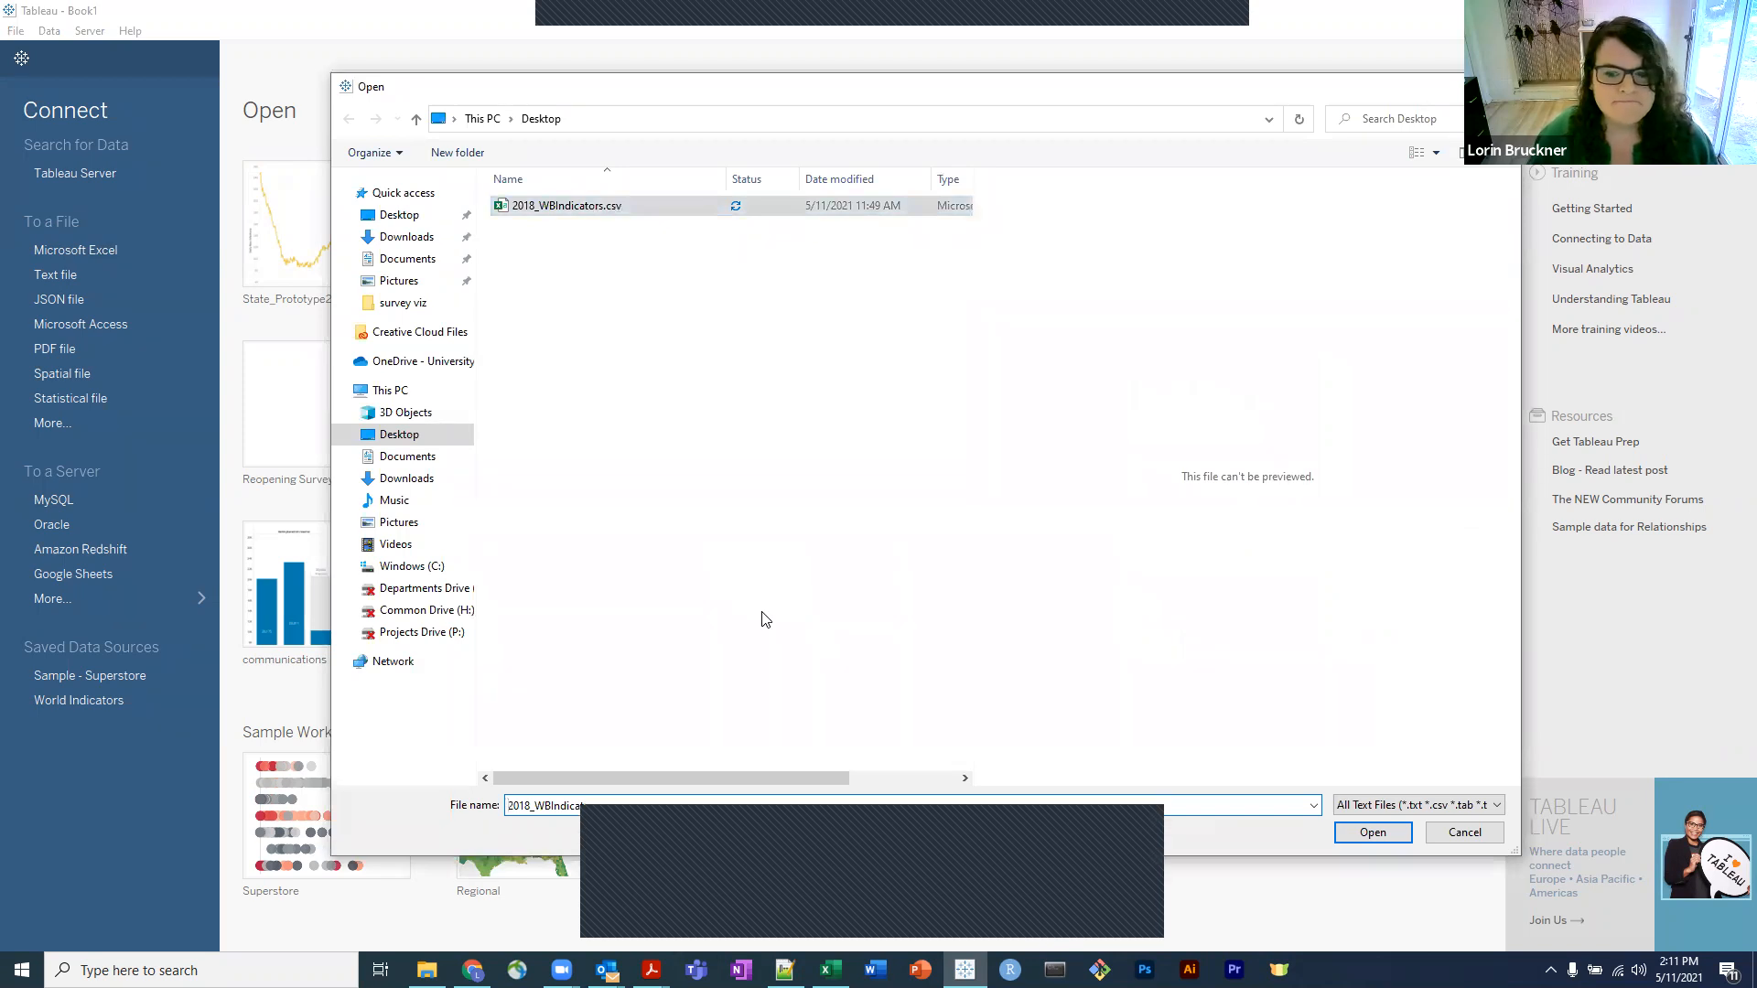
click(1378, 834)
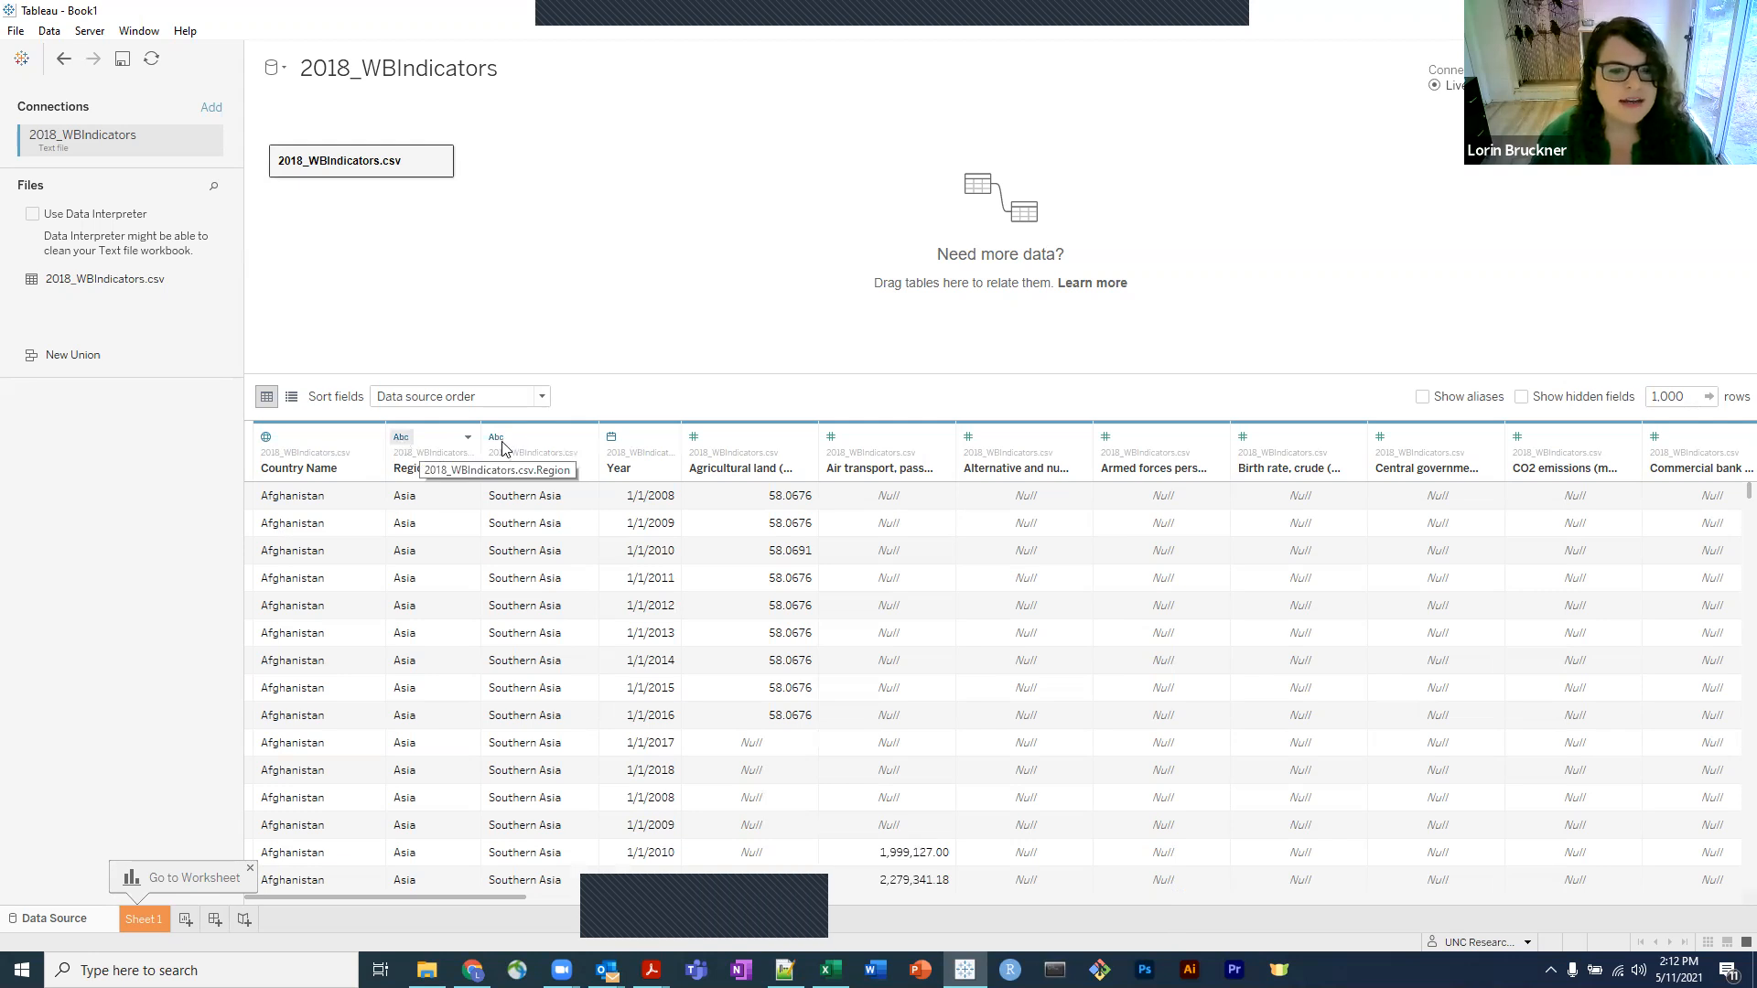
Check the data type options for the Agricultural land column and open the Sheet 1 worksheet.
click(695, 440)
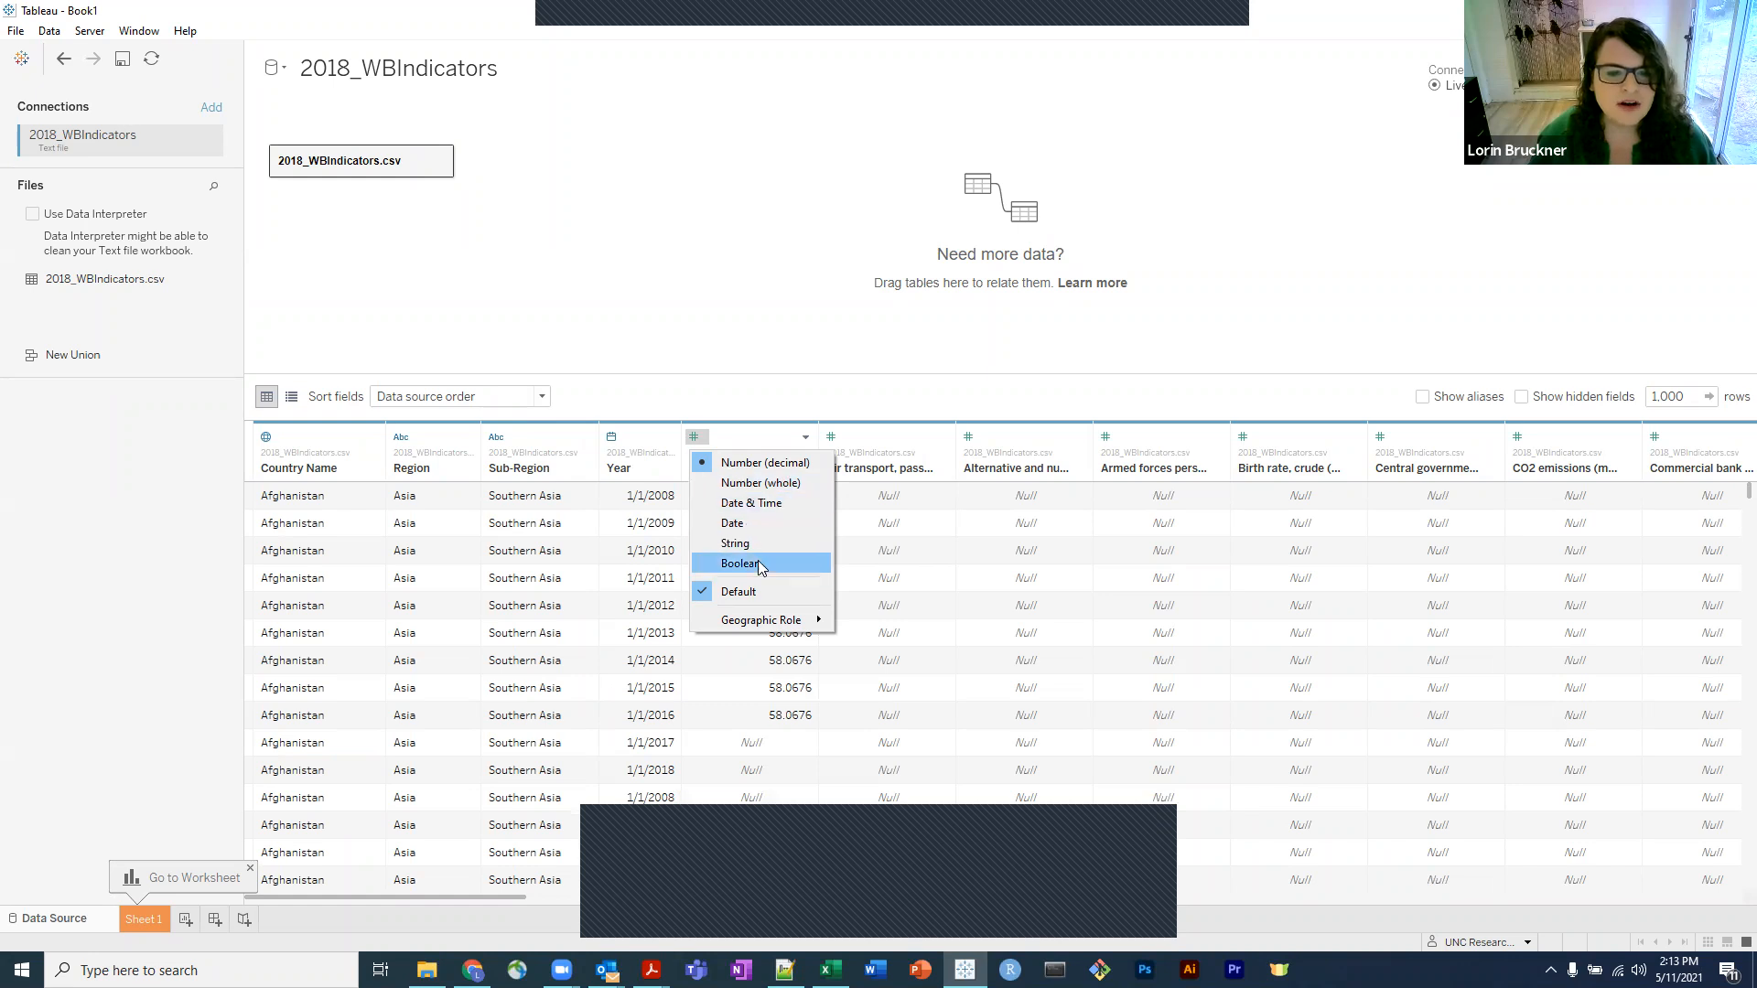
click(734, 327)
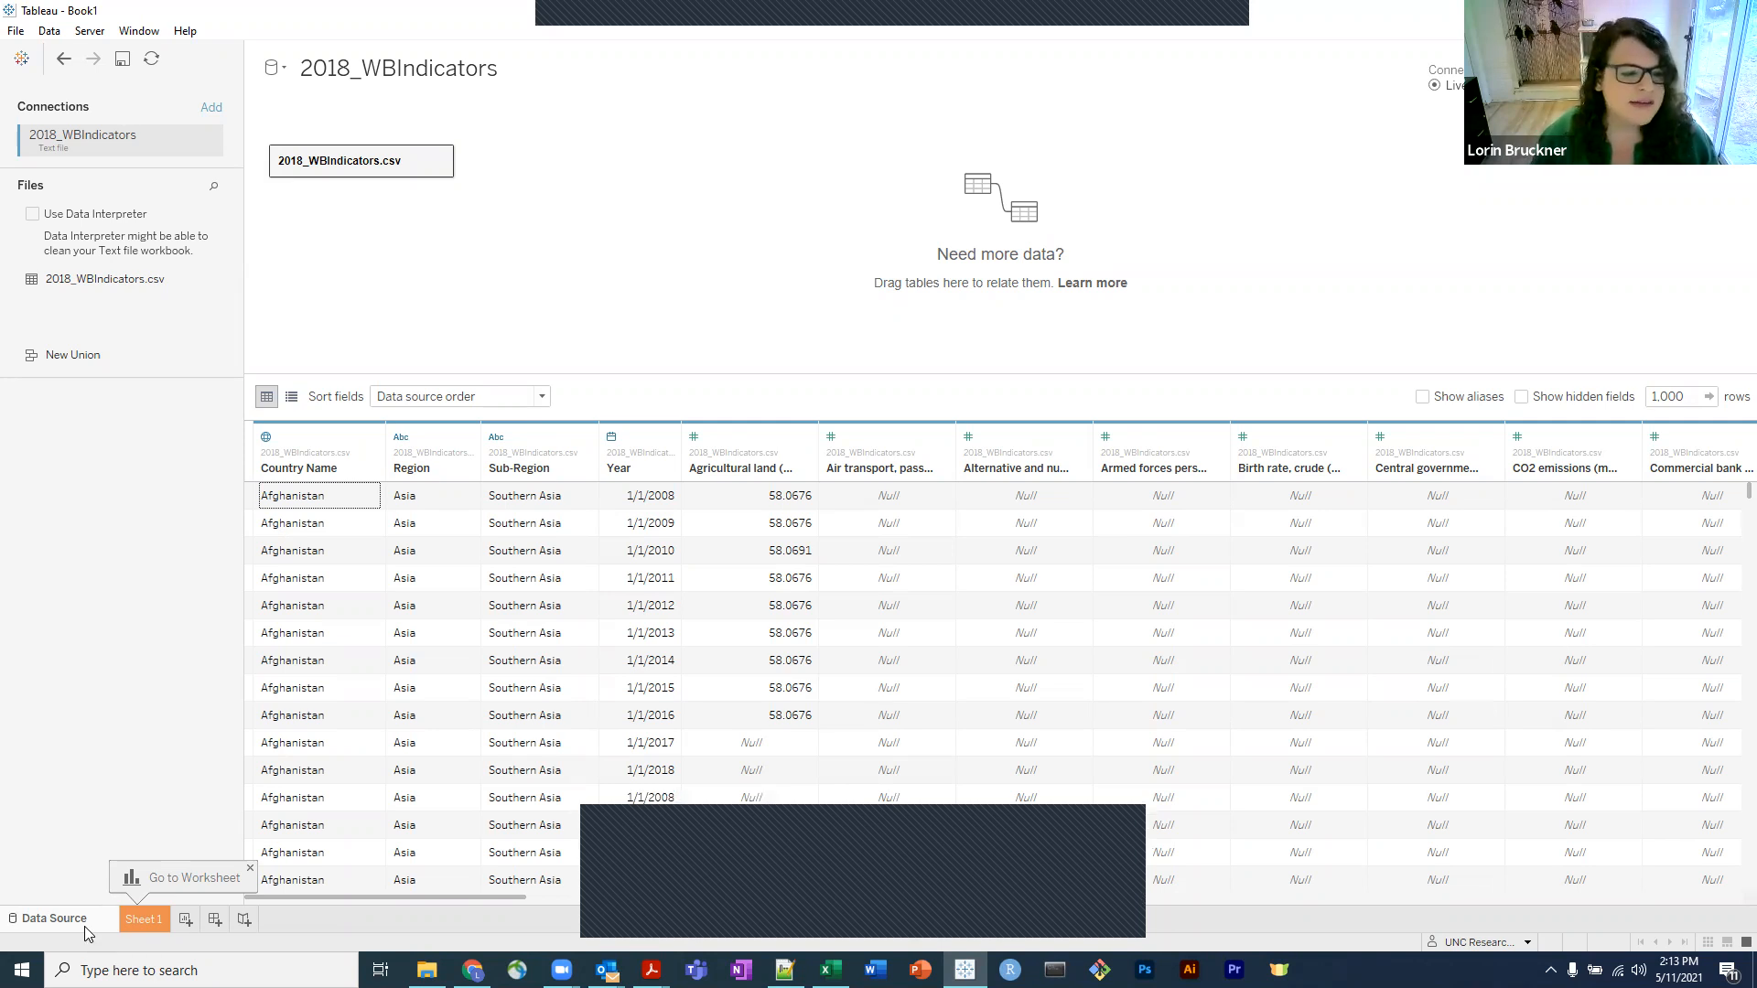
click(144, 919)
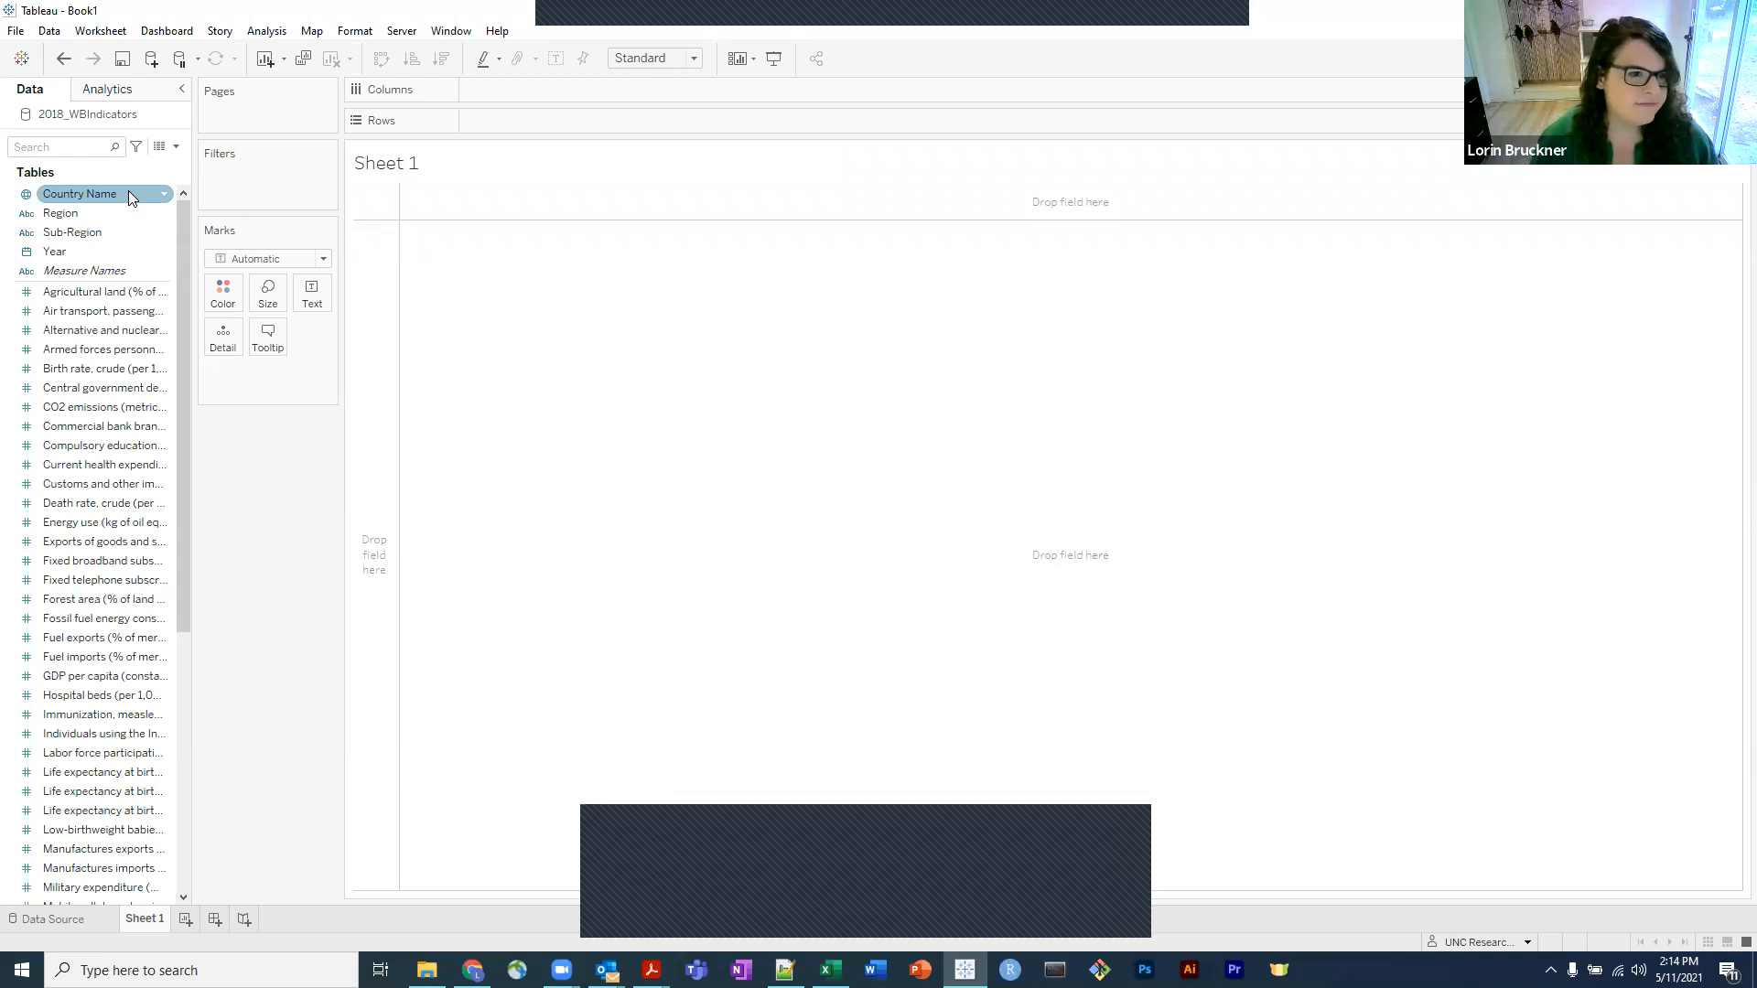
click(137, 270)
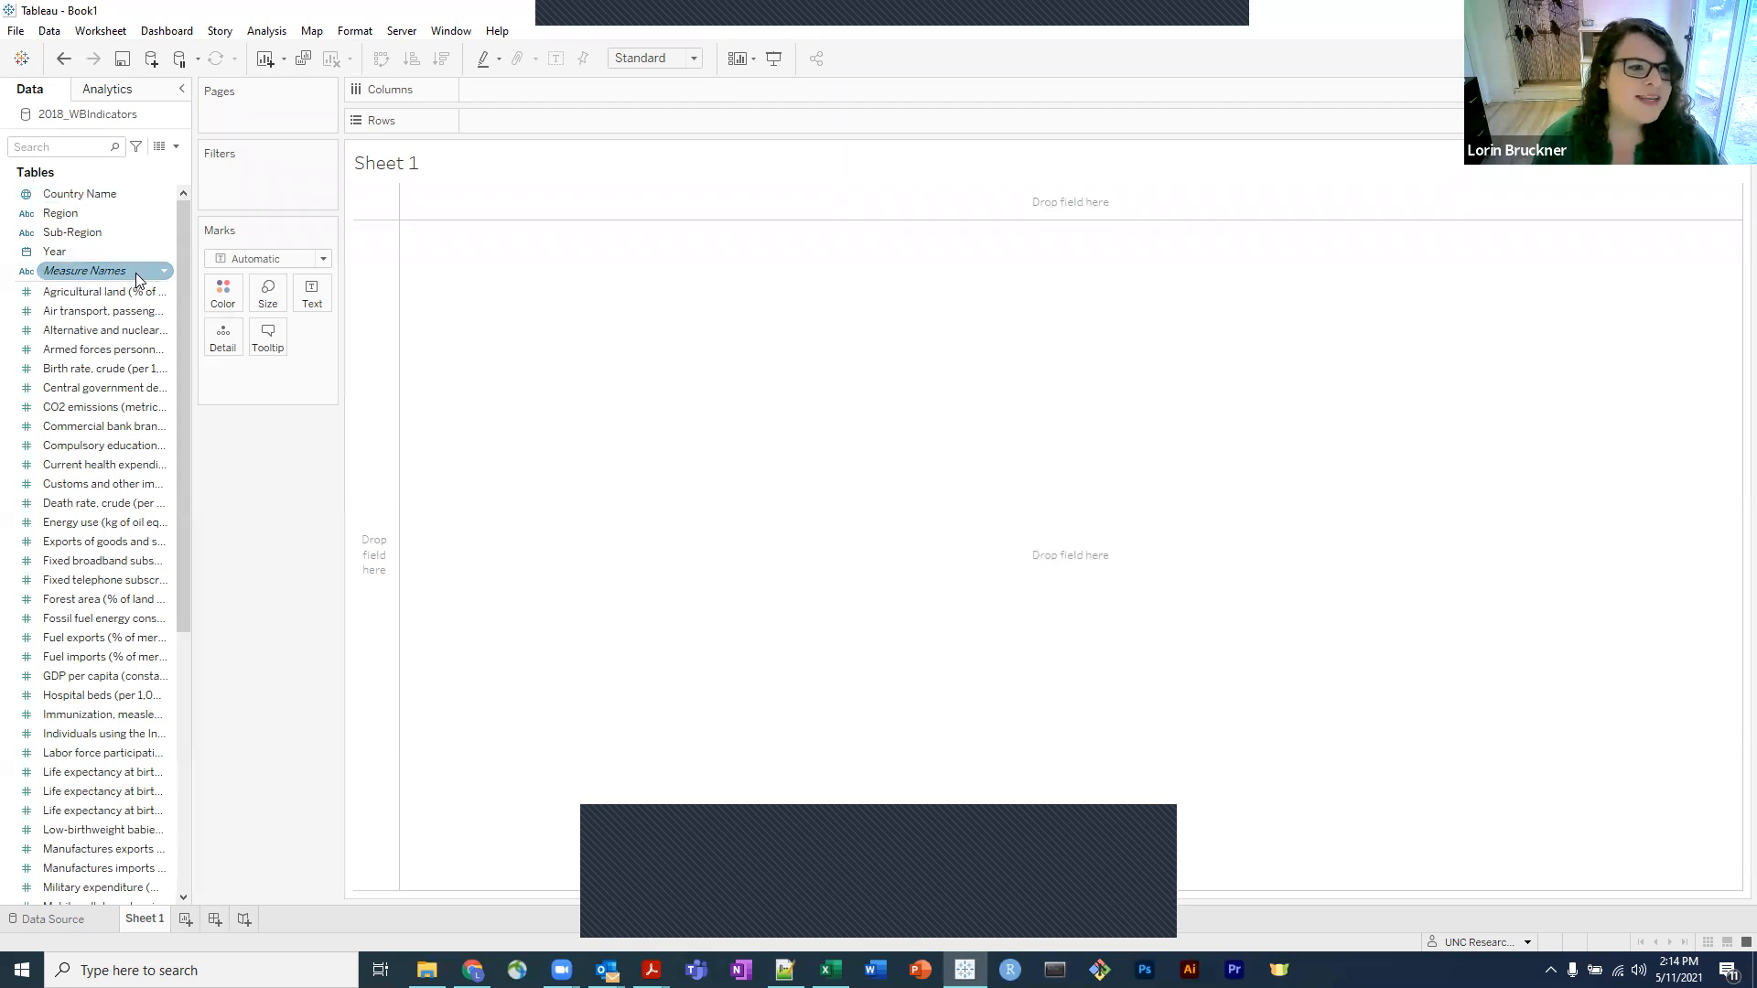
click(133, 194)
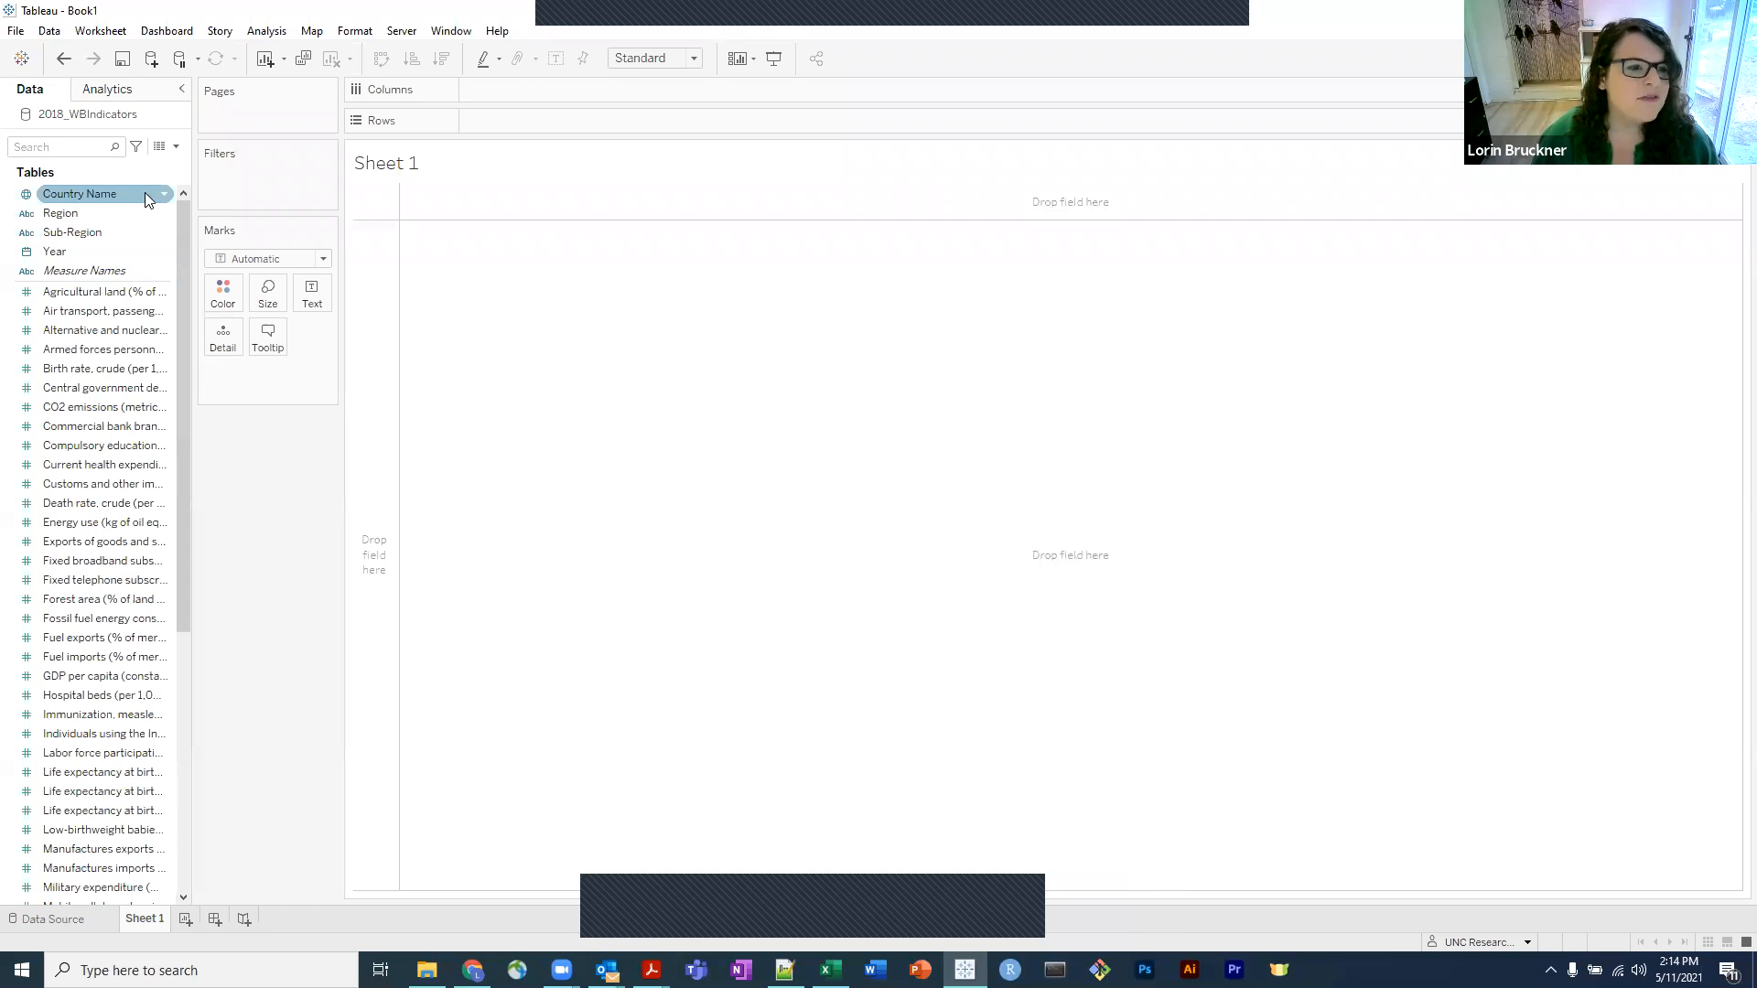
click(128, 269)
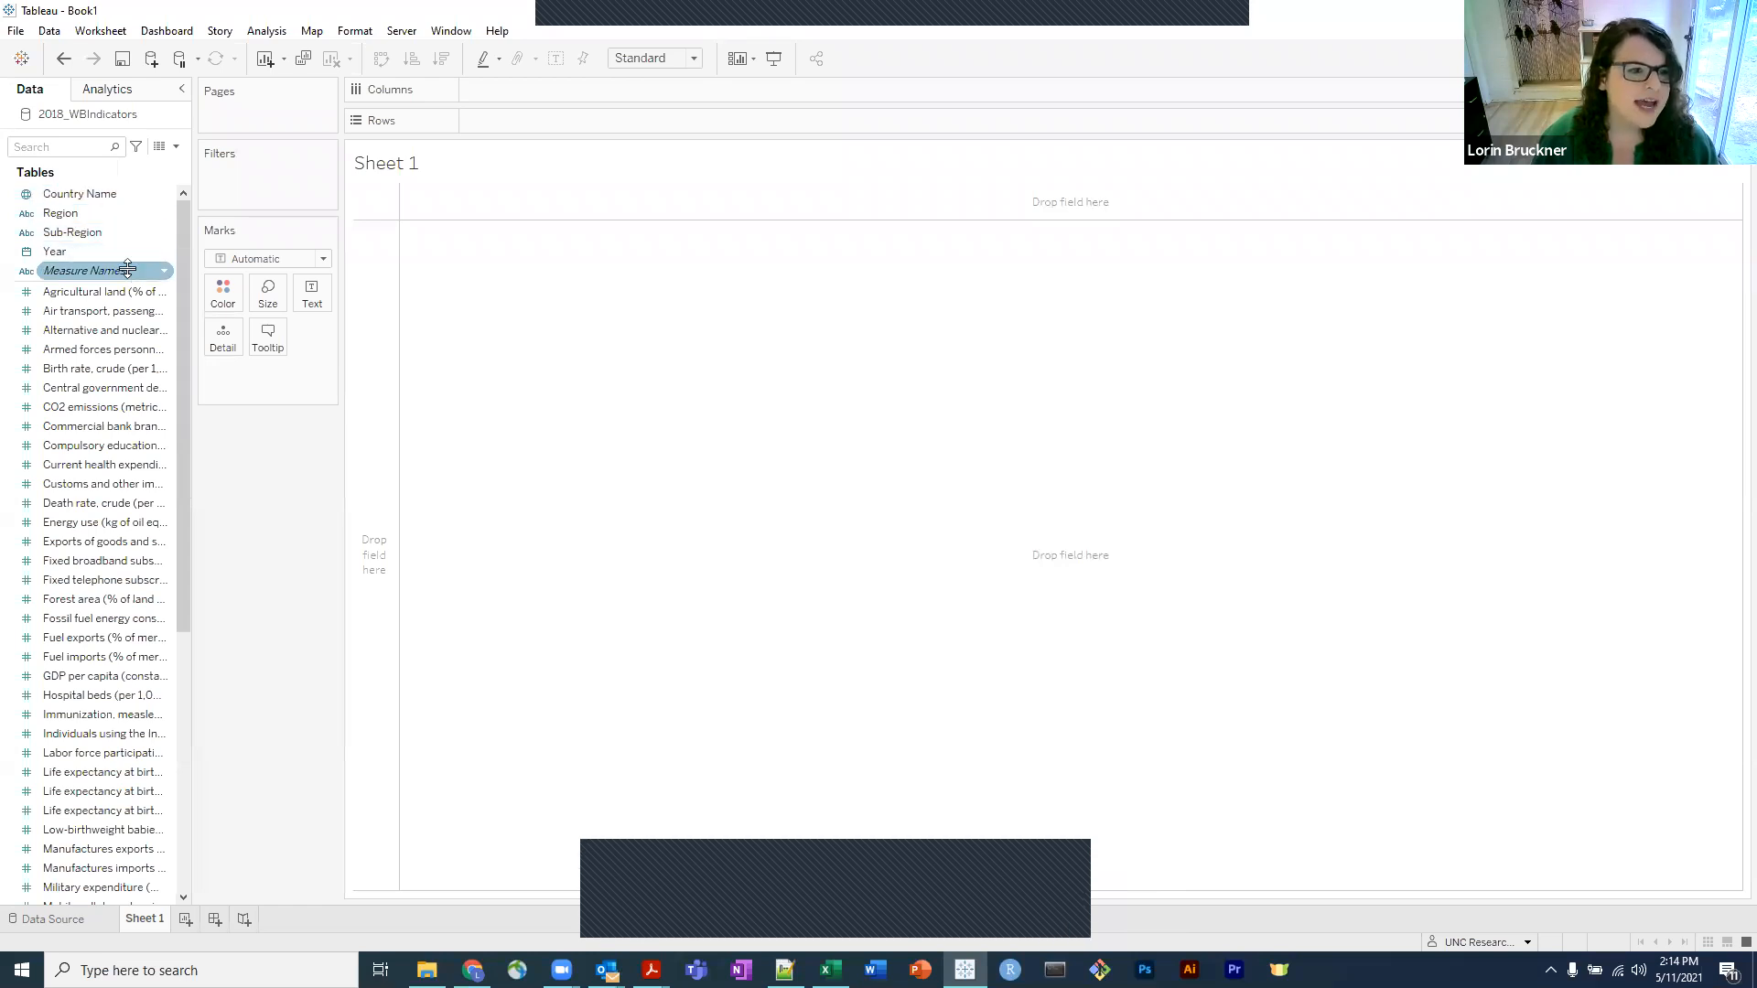
click(133, 193)
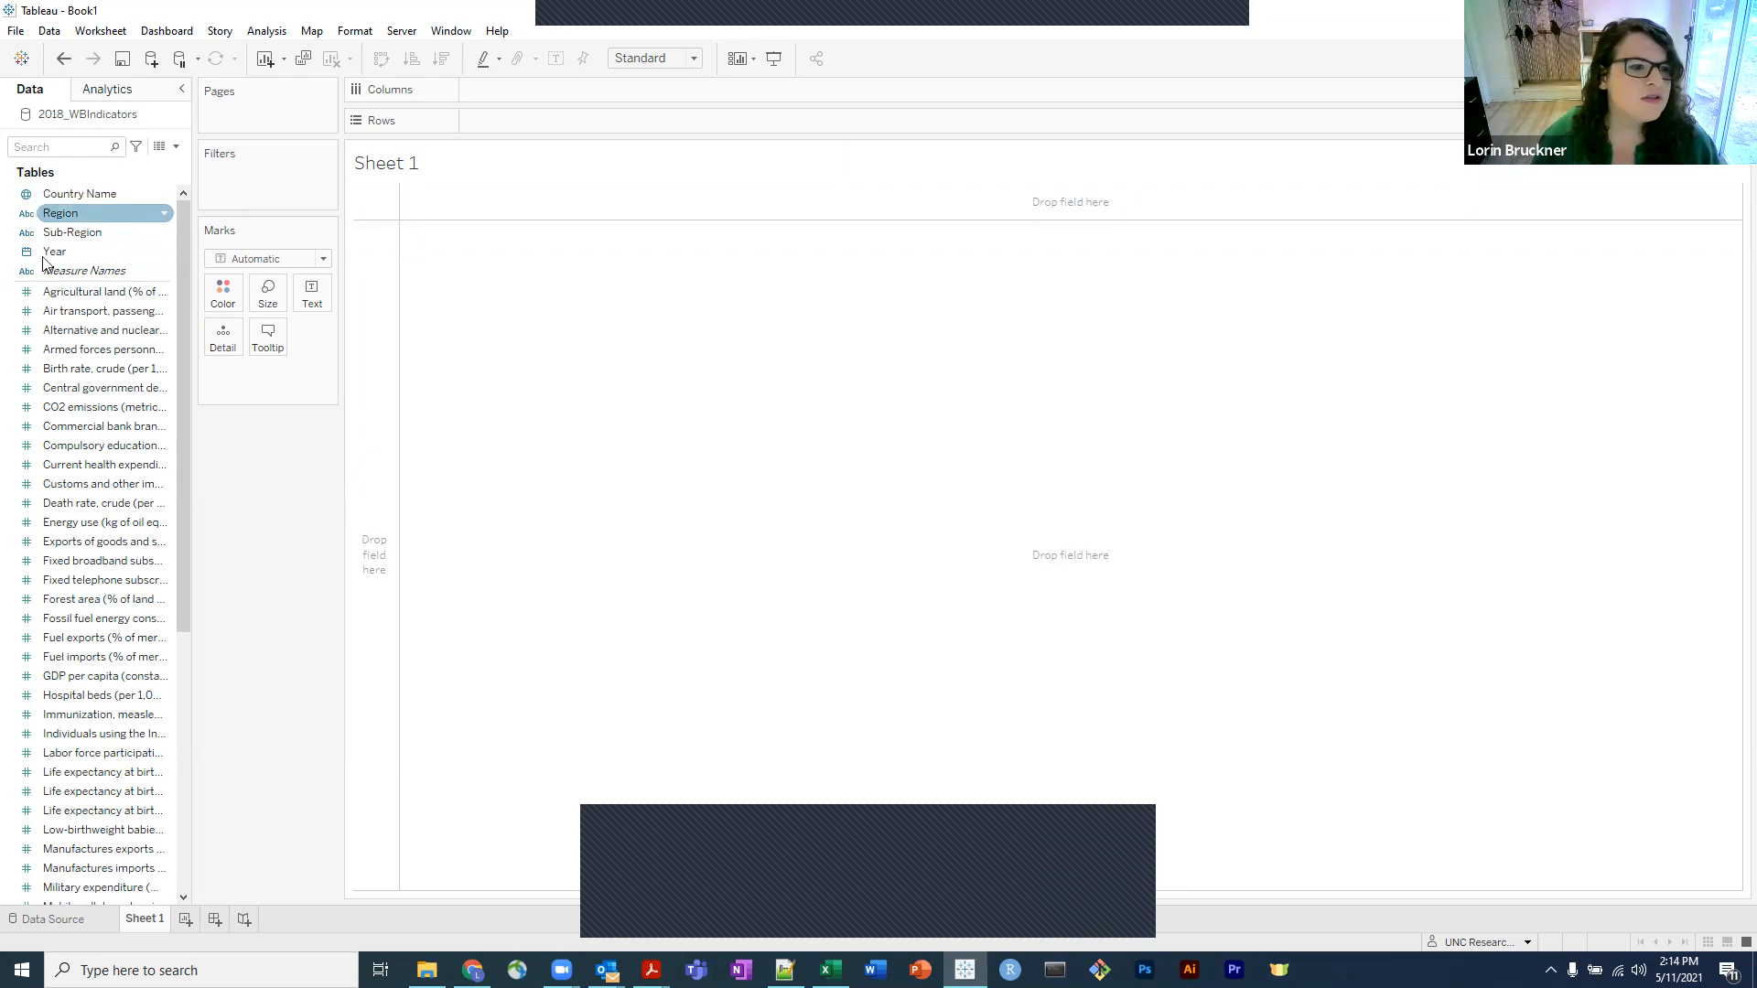
click(66, 196)
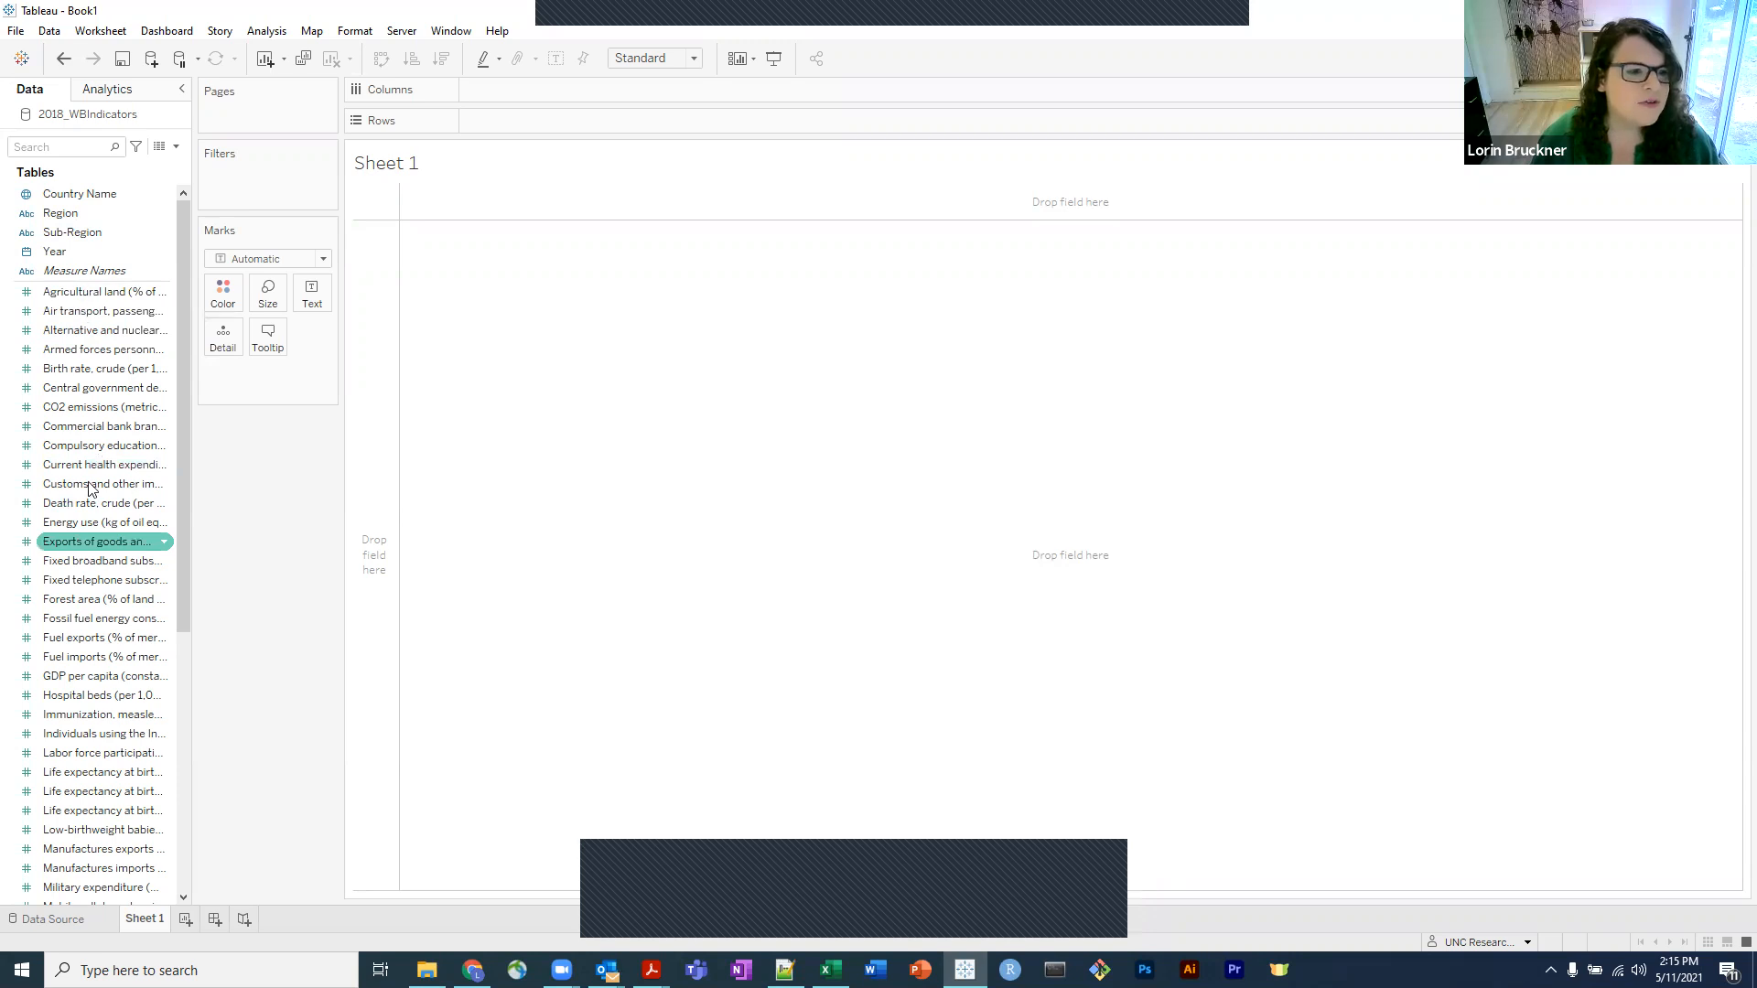
click(80, 428)
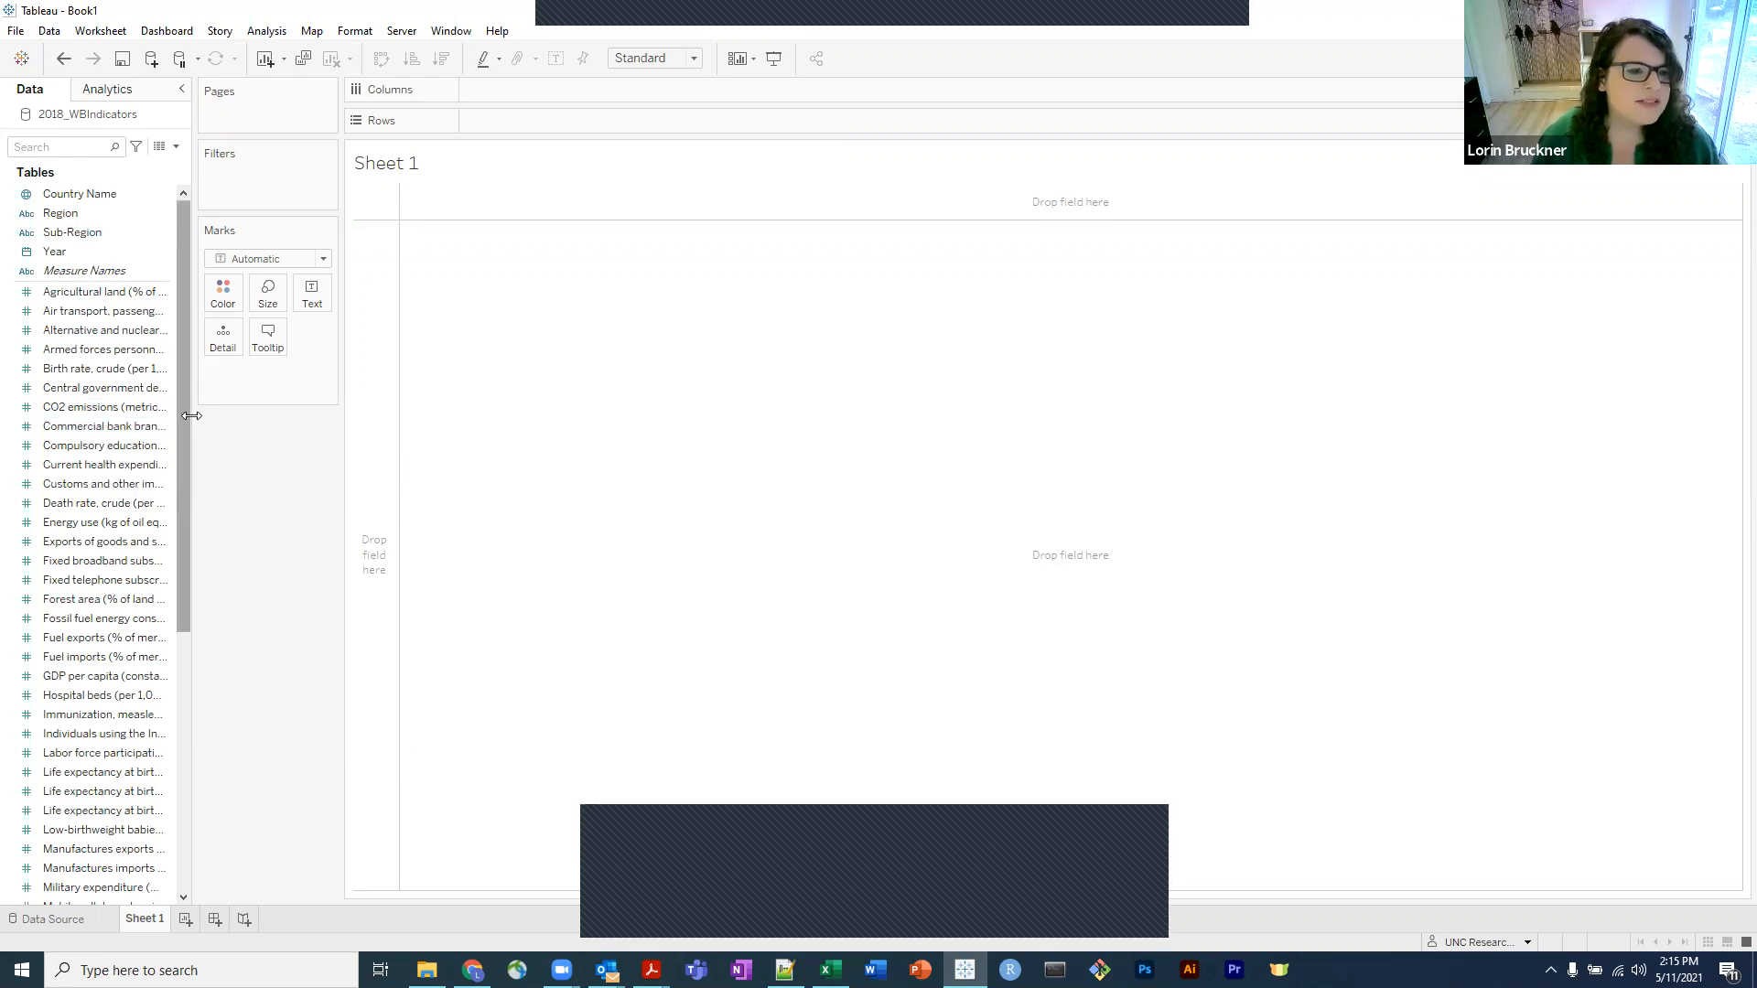
Widen the Data pane to fit the field names and slightly widen the Marks card column.
drag(191, 417, 322, 413)
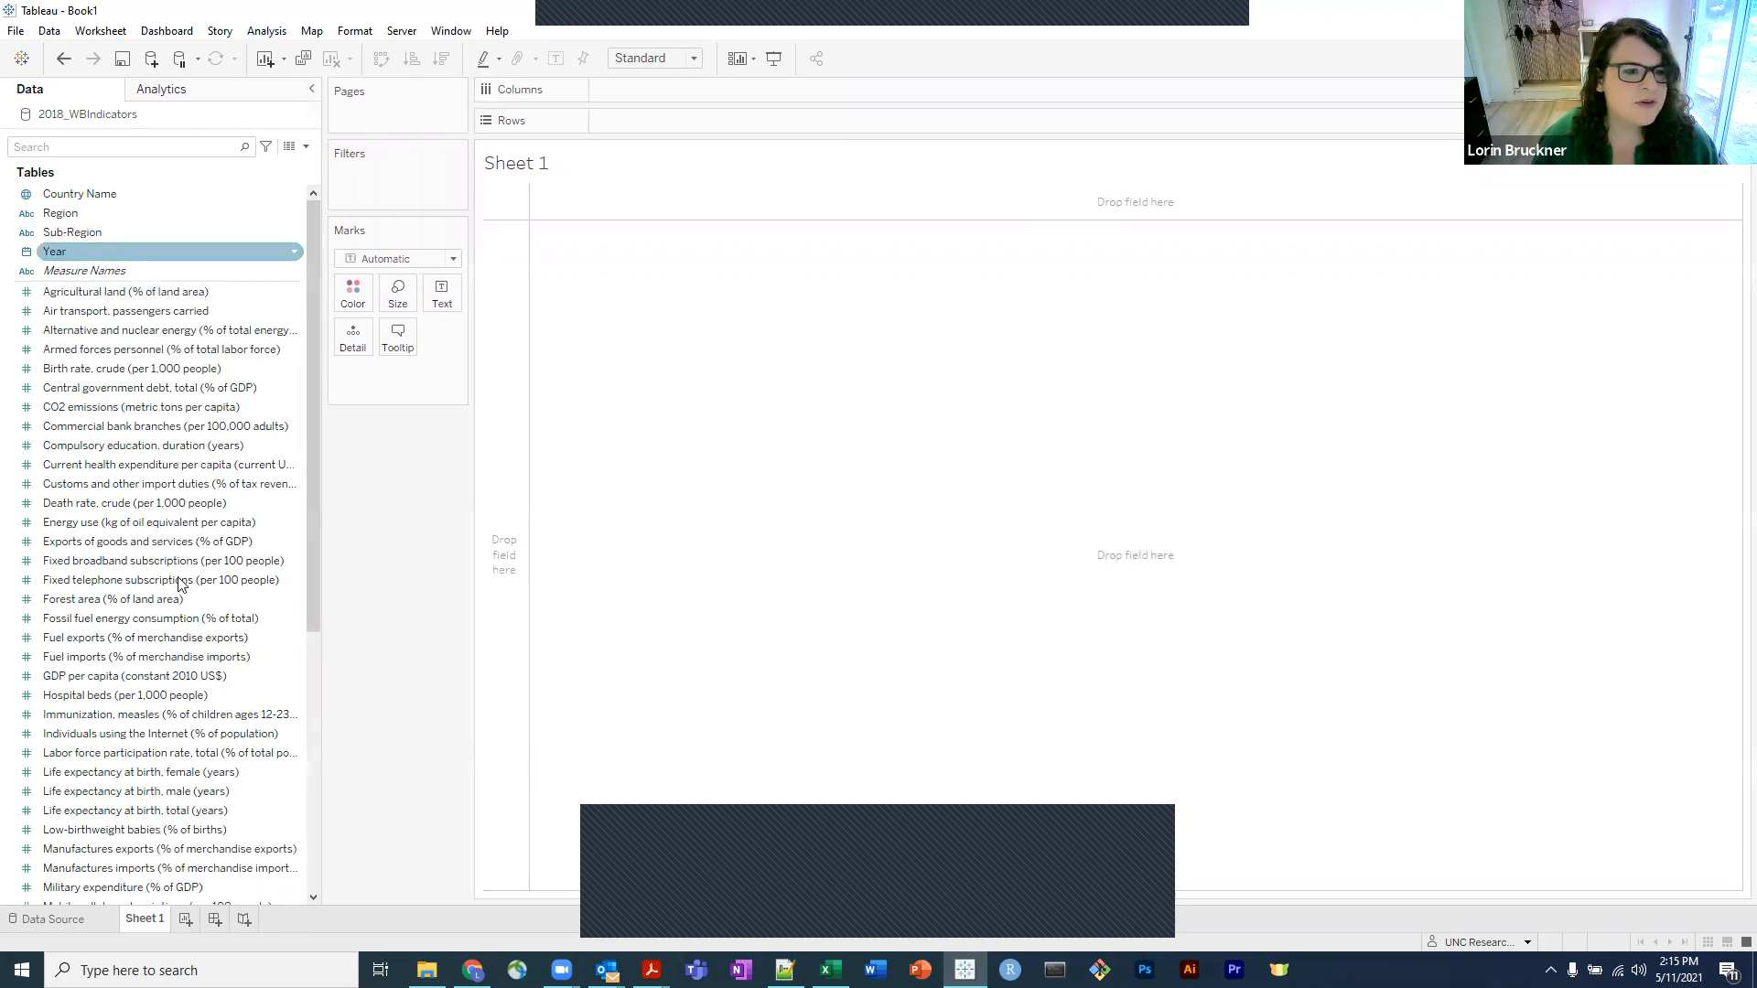
drag(137, 540, 537, 349)
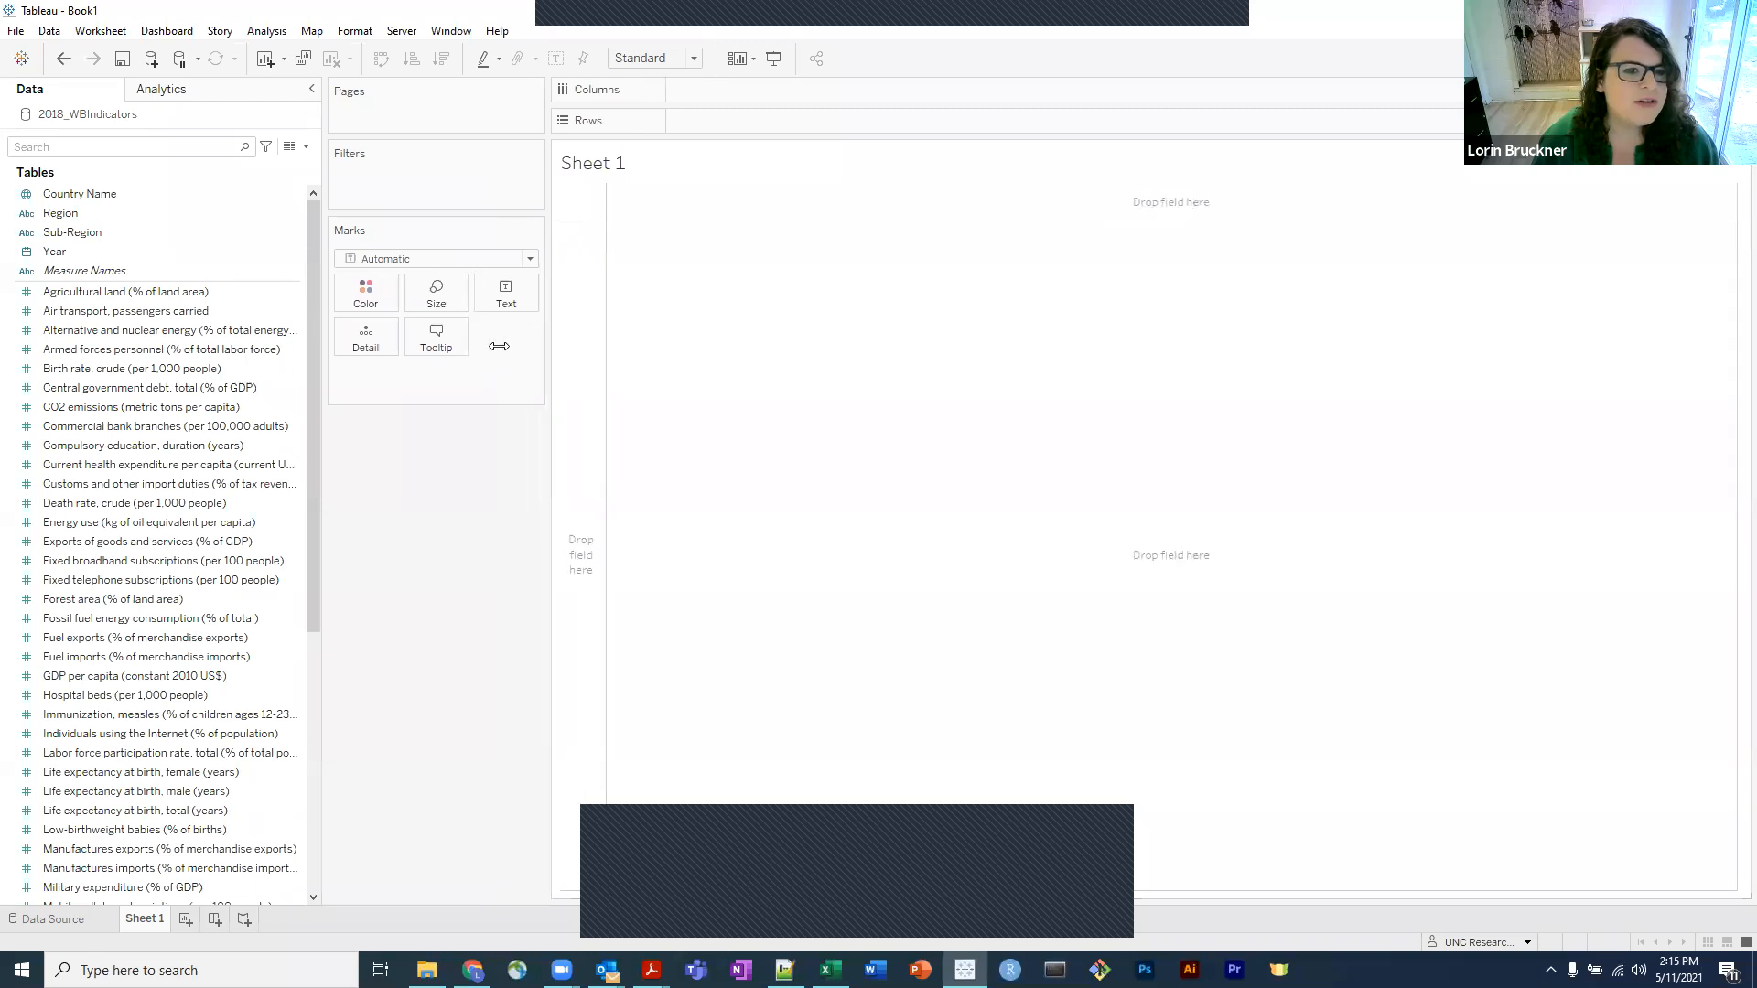
mouse_move(542, 144)
mouse_down()
mouse_move(538, 235)
mouse_move(544, 125)
mouse_up()
click(81, 318)
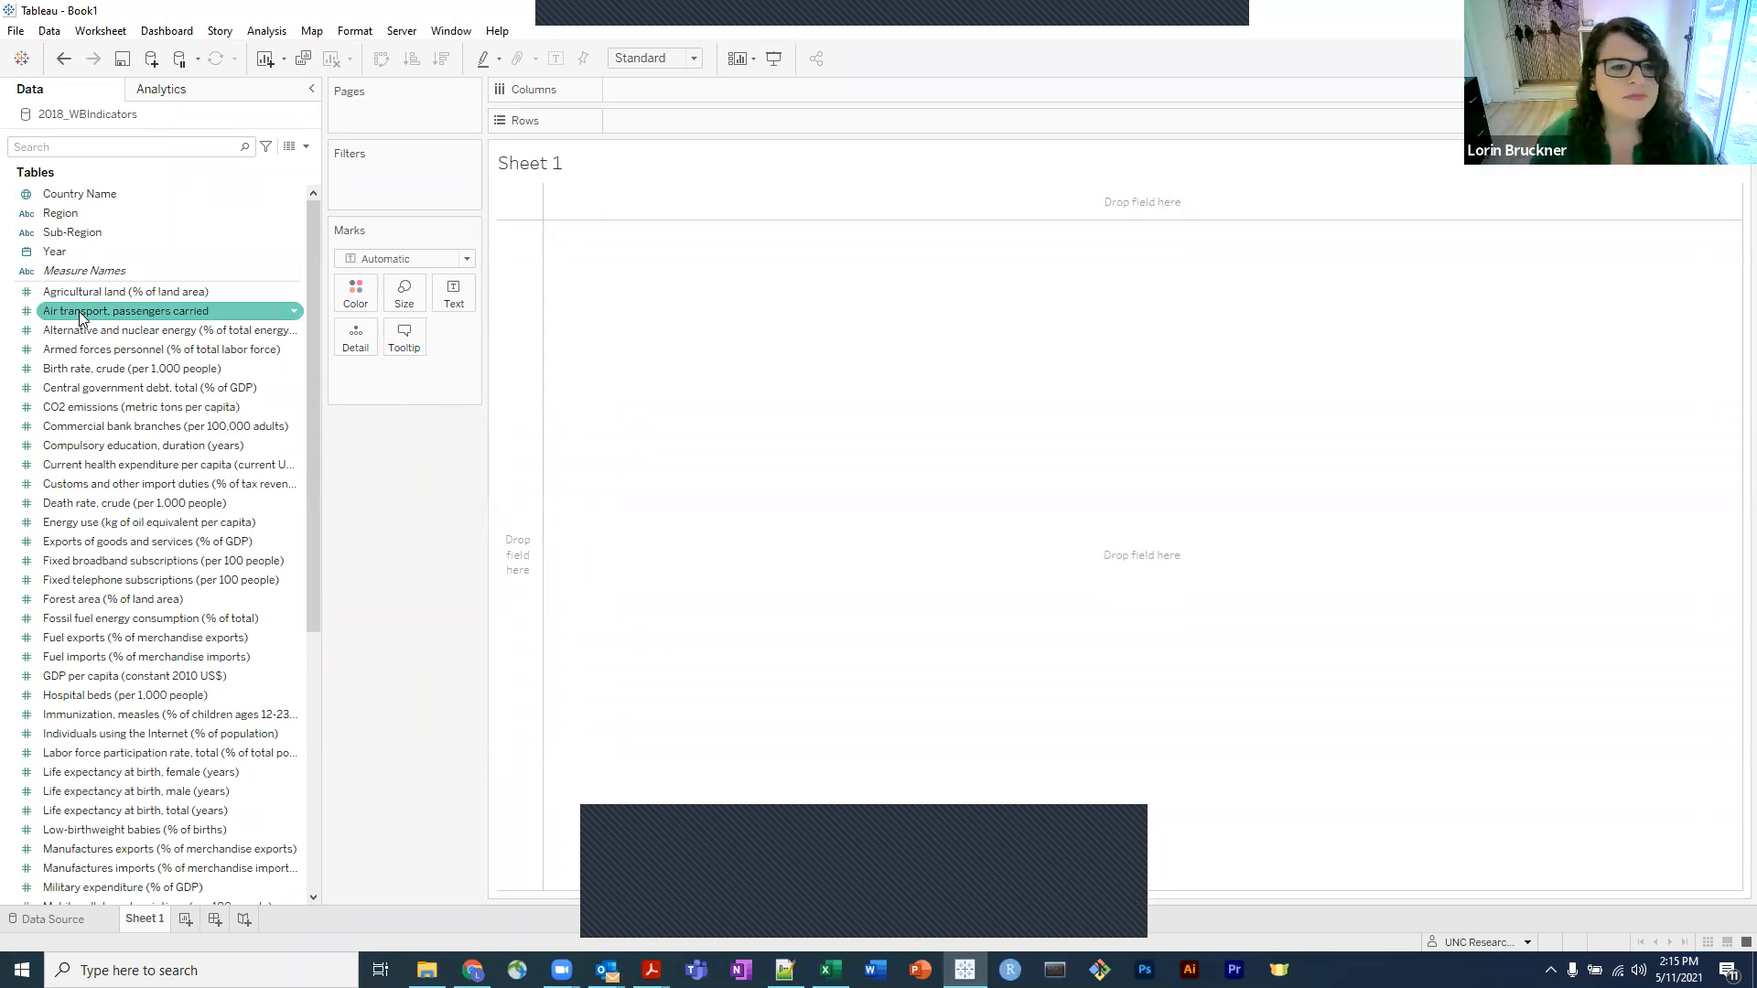
click(183, 523)
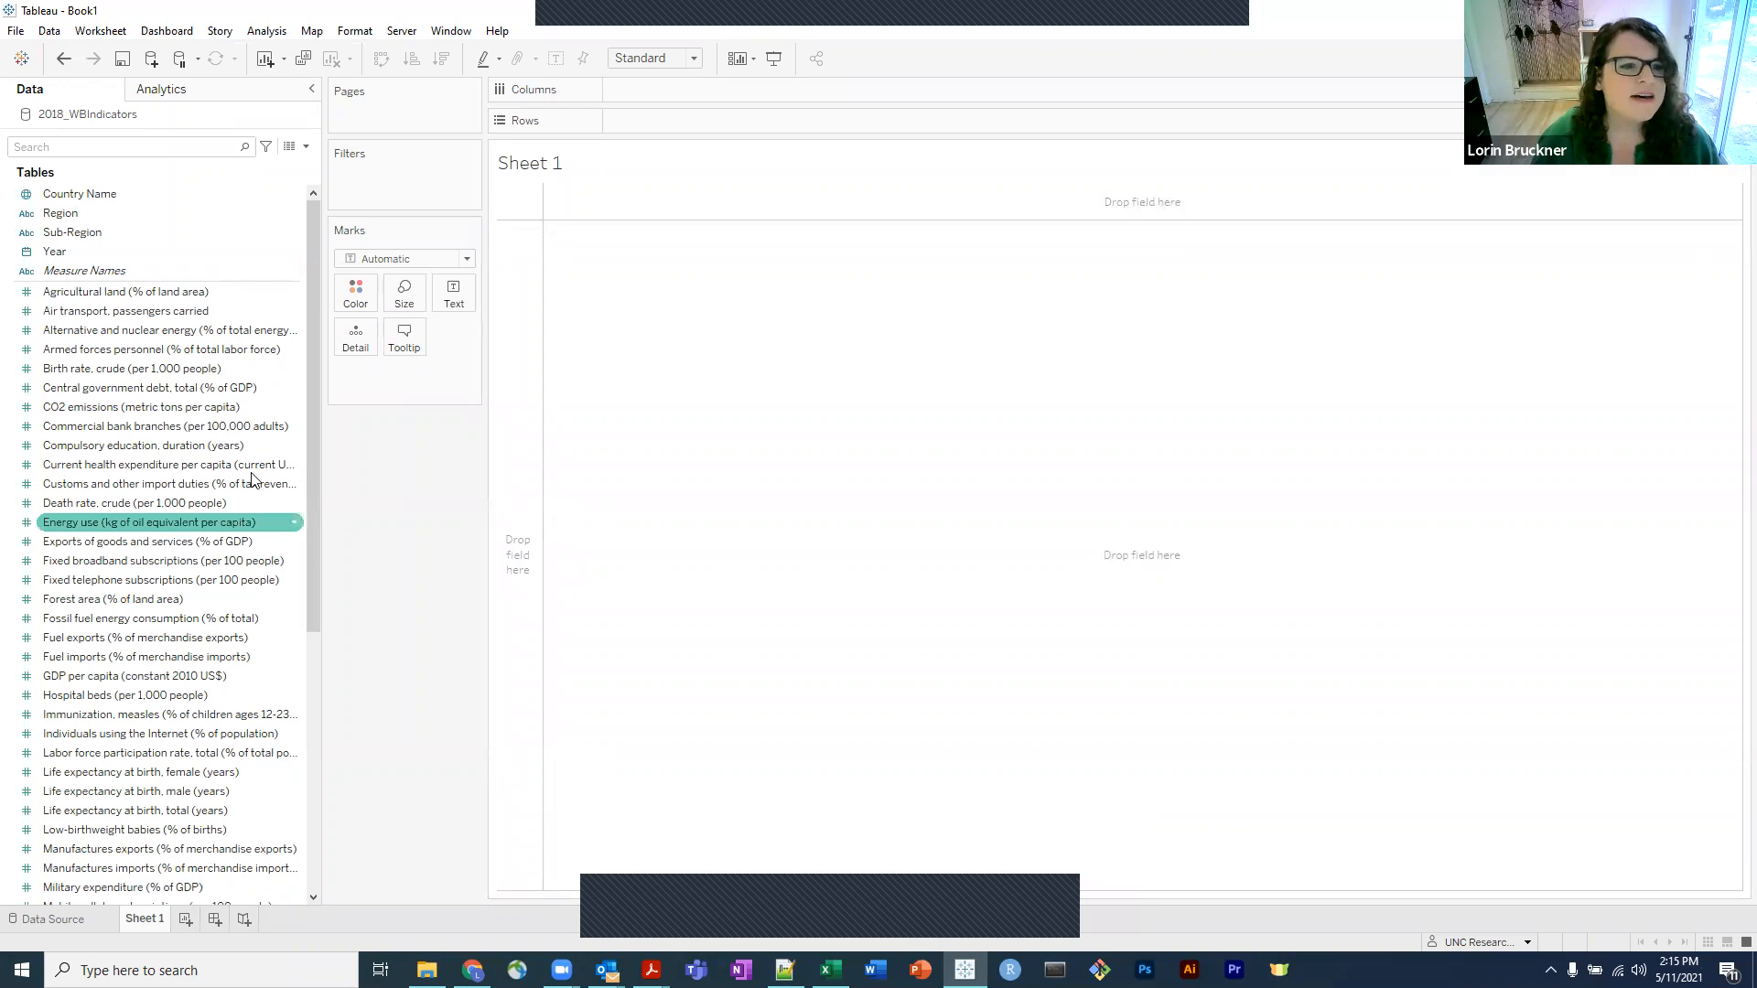
click(252, 470)
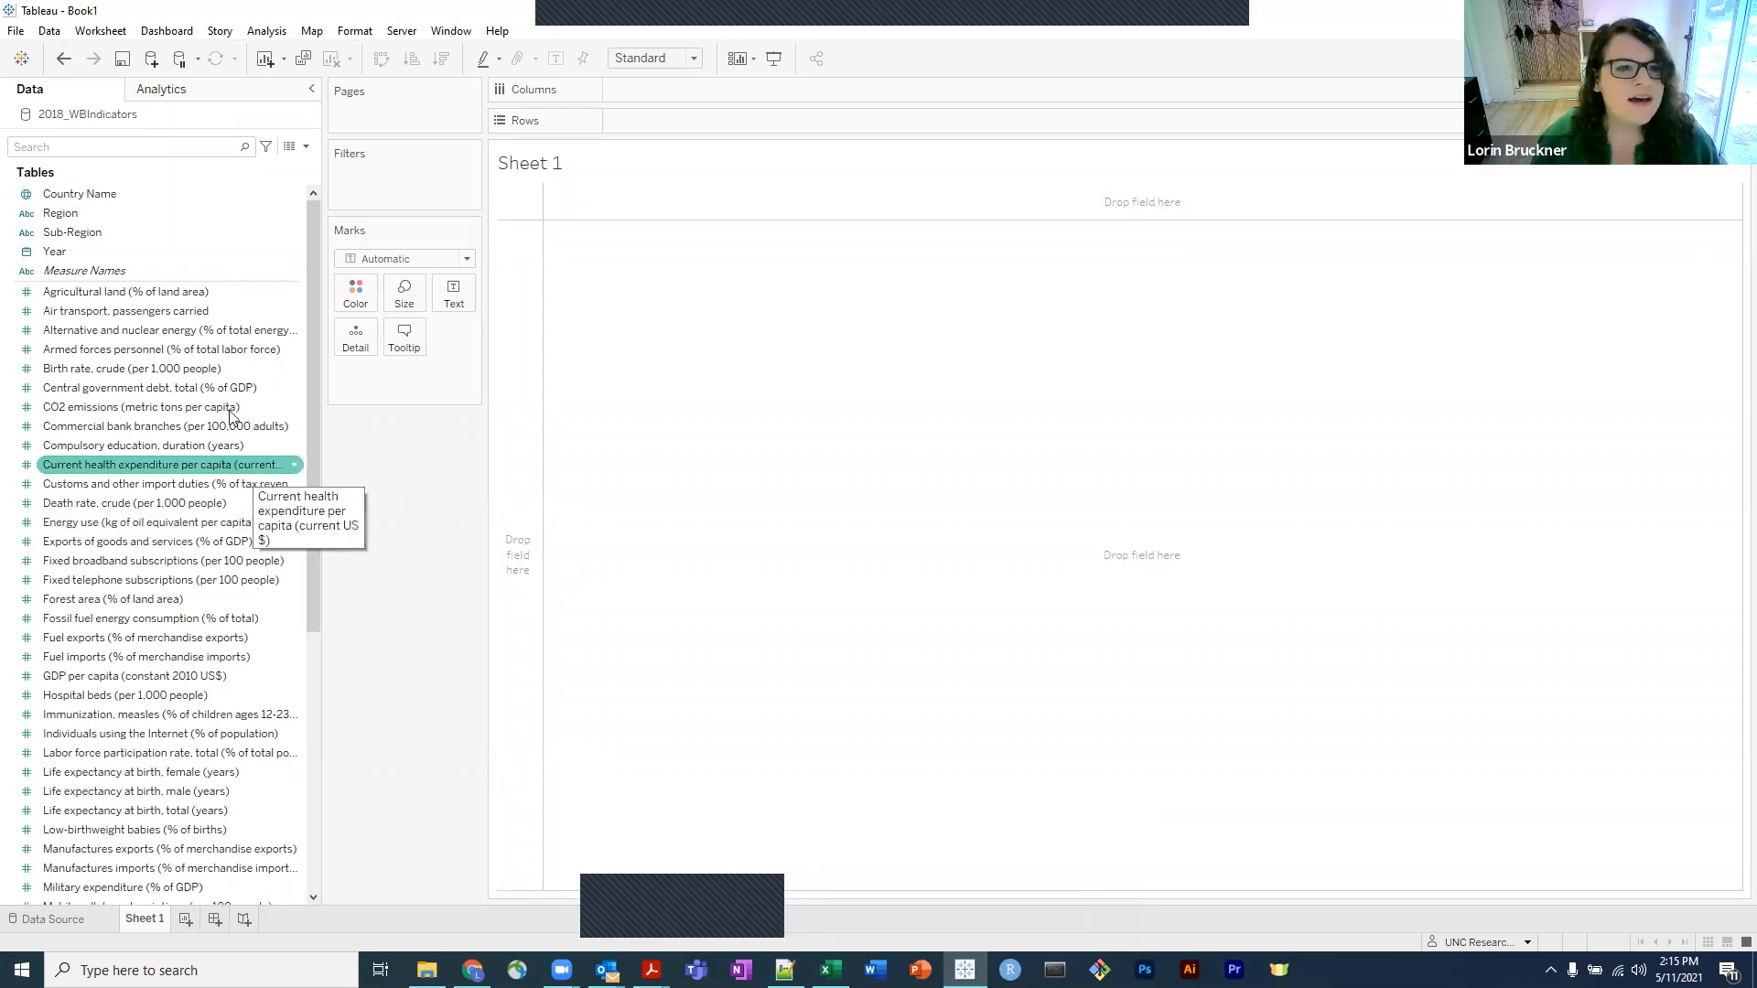
click(384, 169)
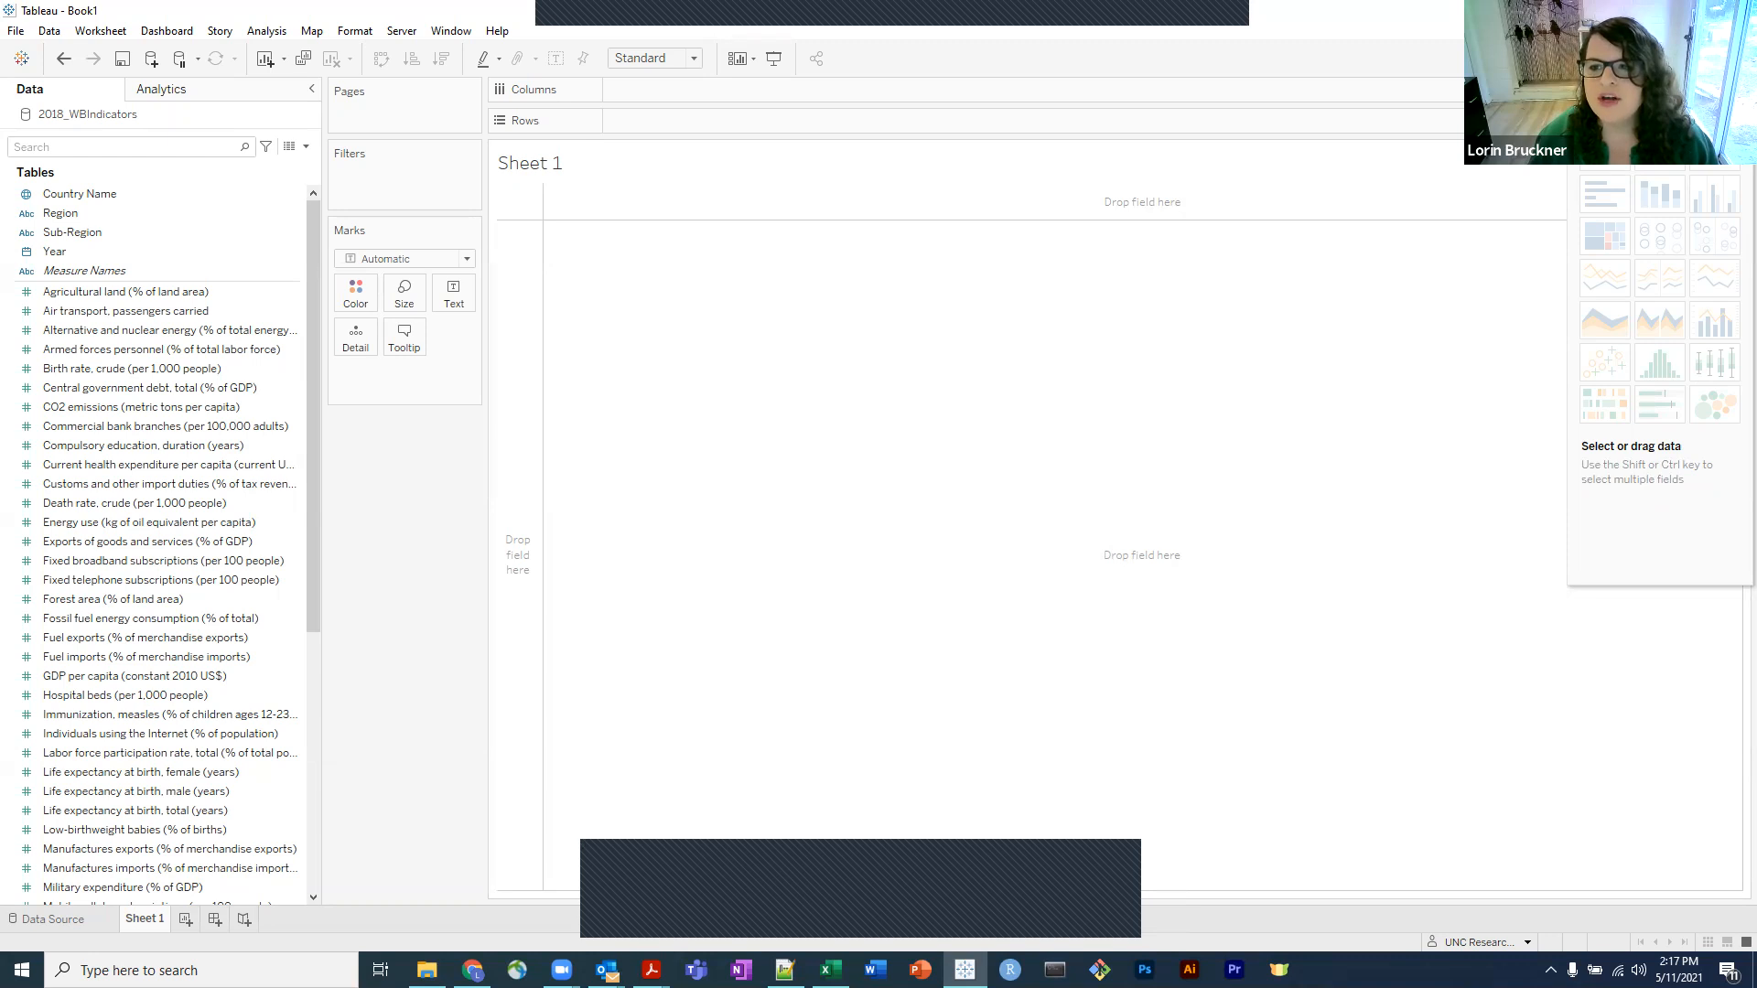
click(1711, 58)
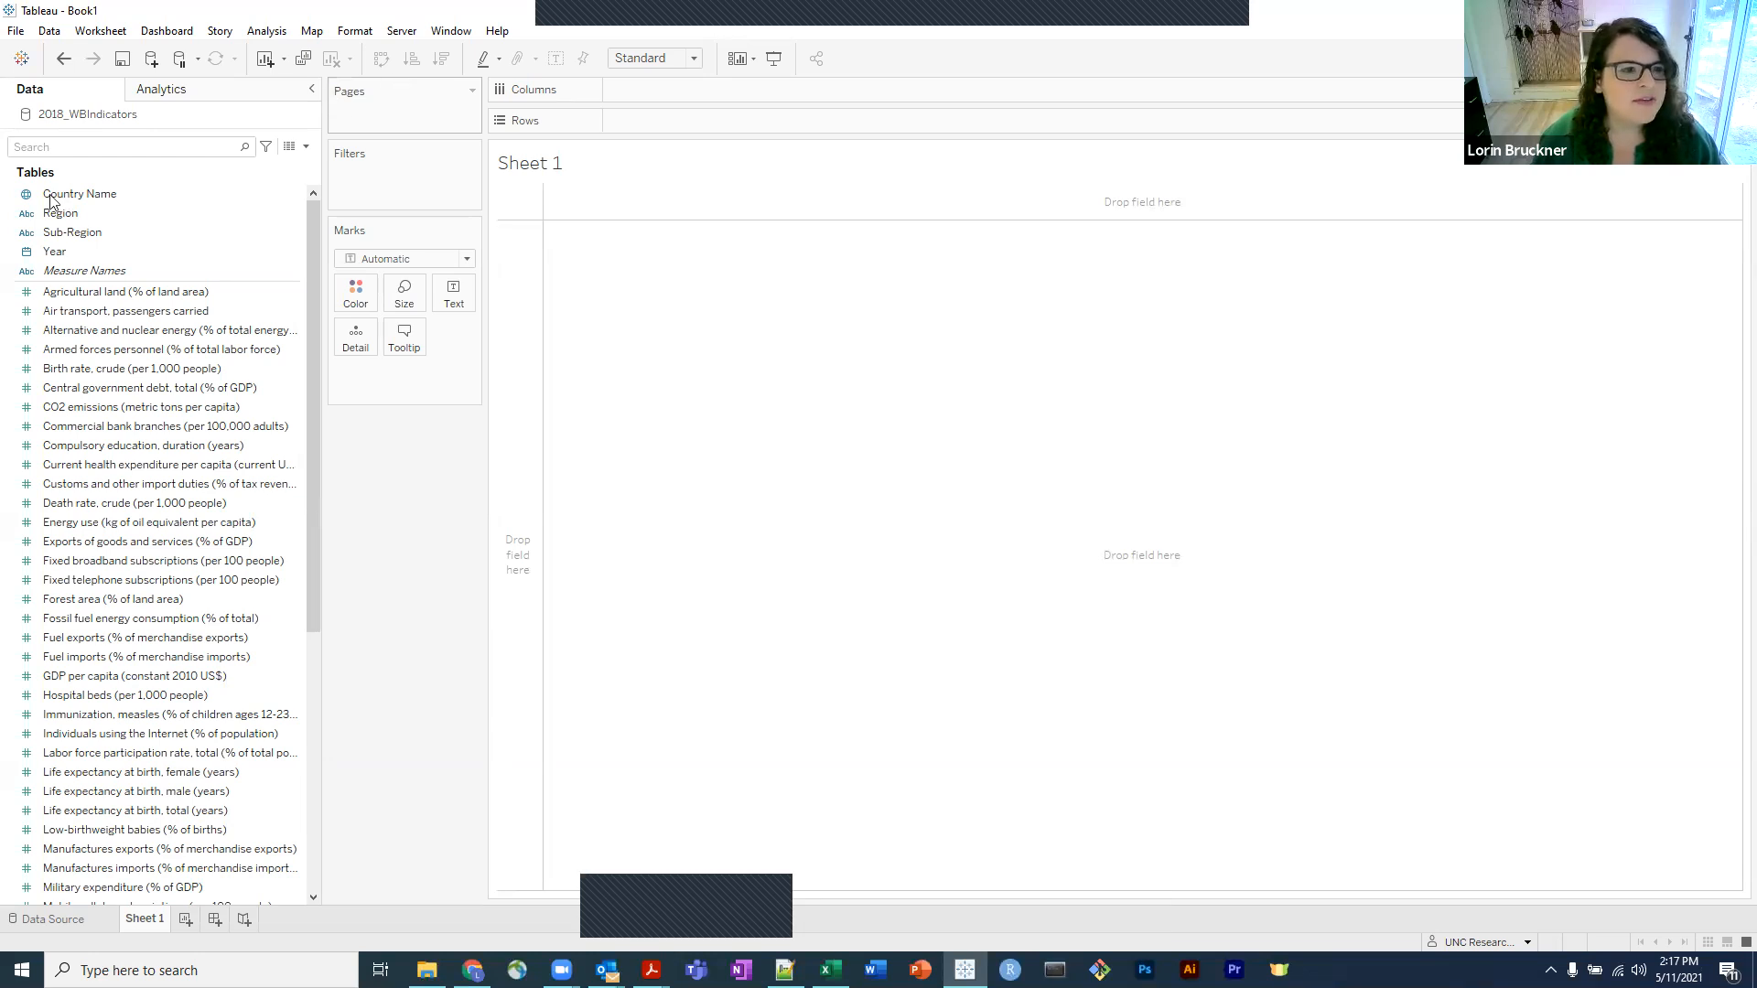
Place the Country Name dimension on Columns.
click(151, 201)
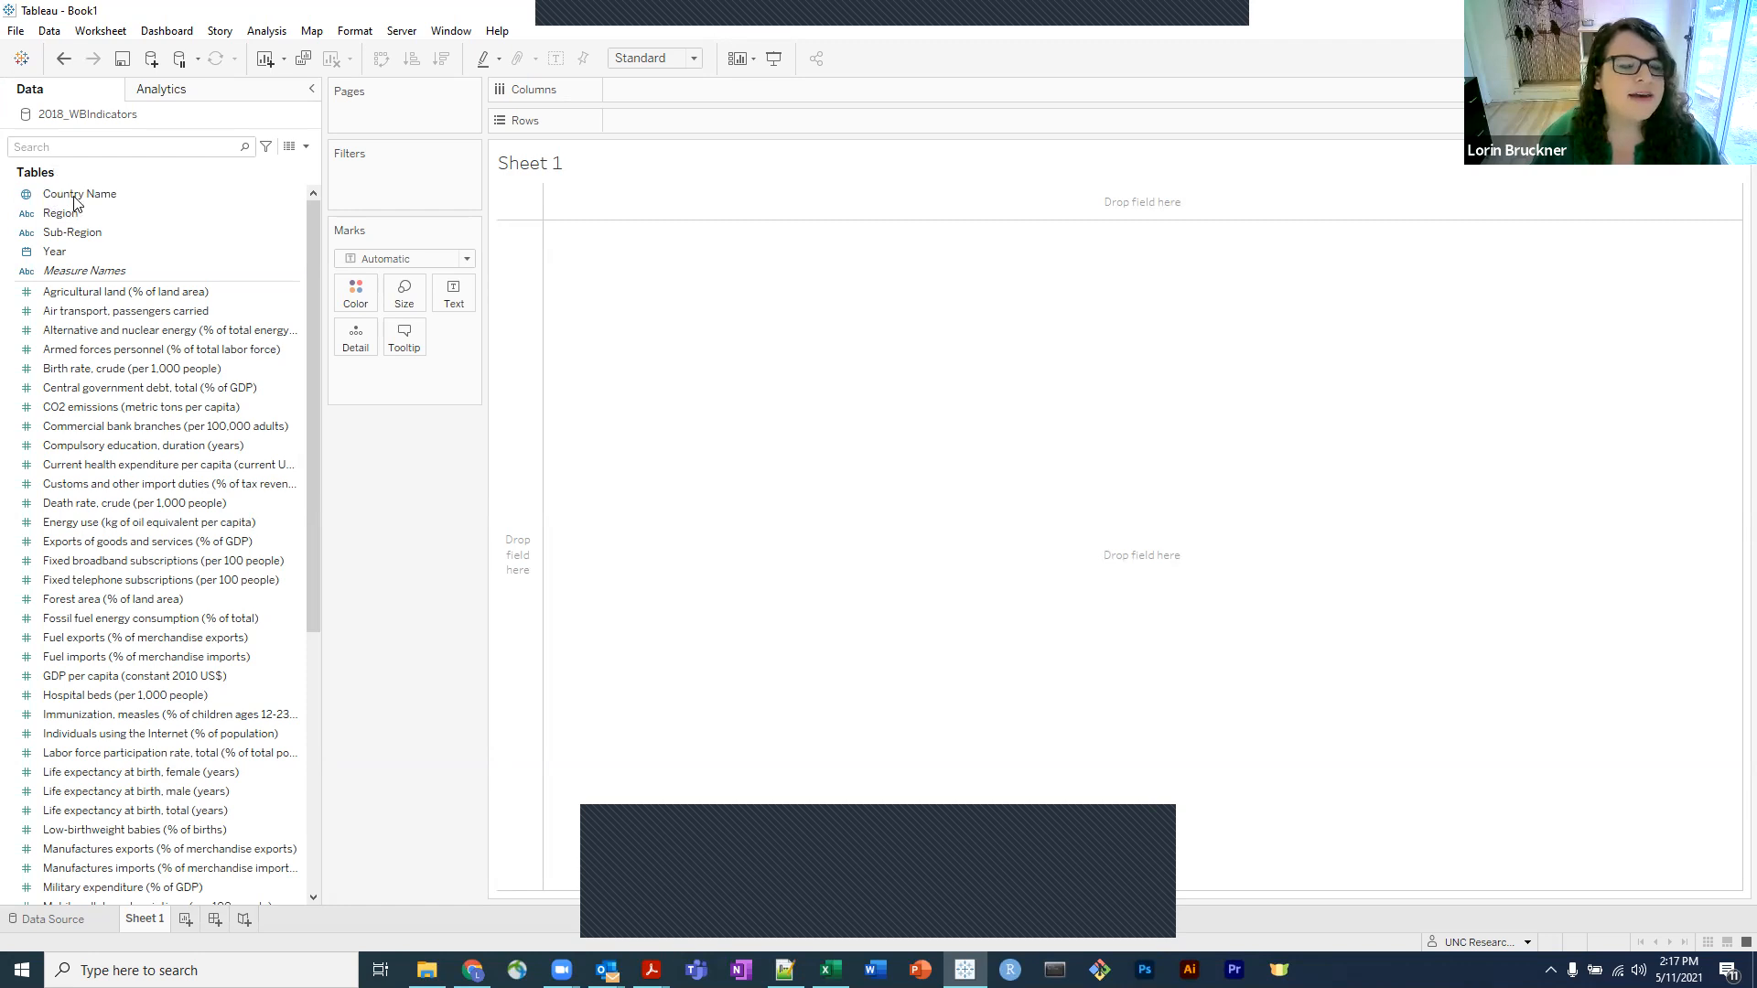
drag(75, 196, 639, 90)
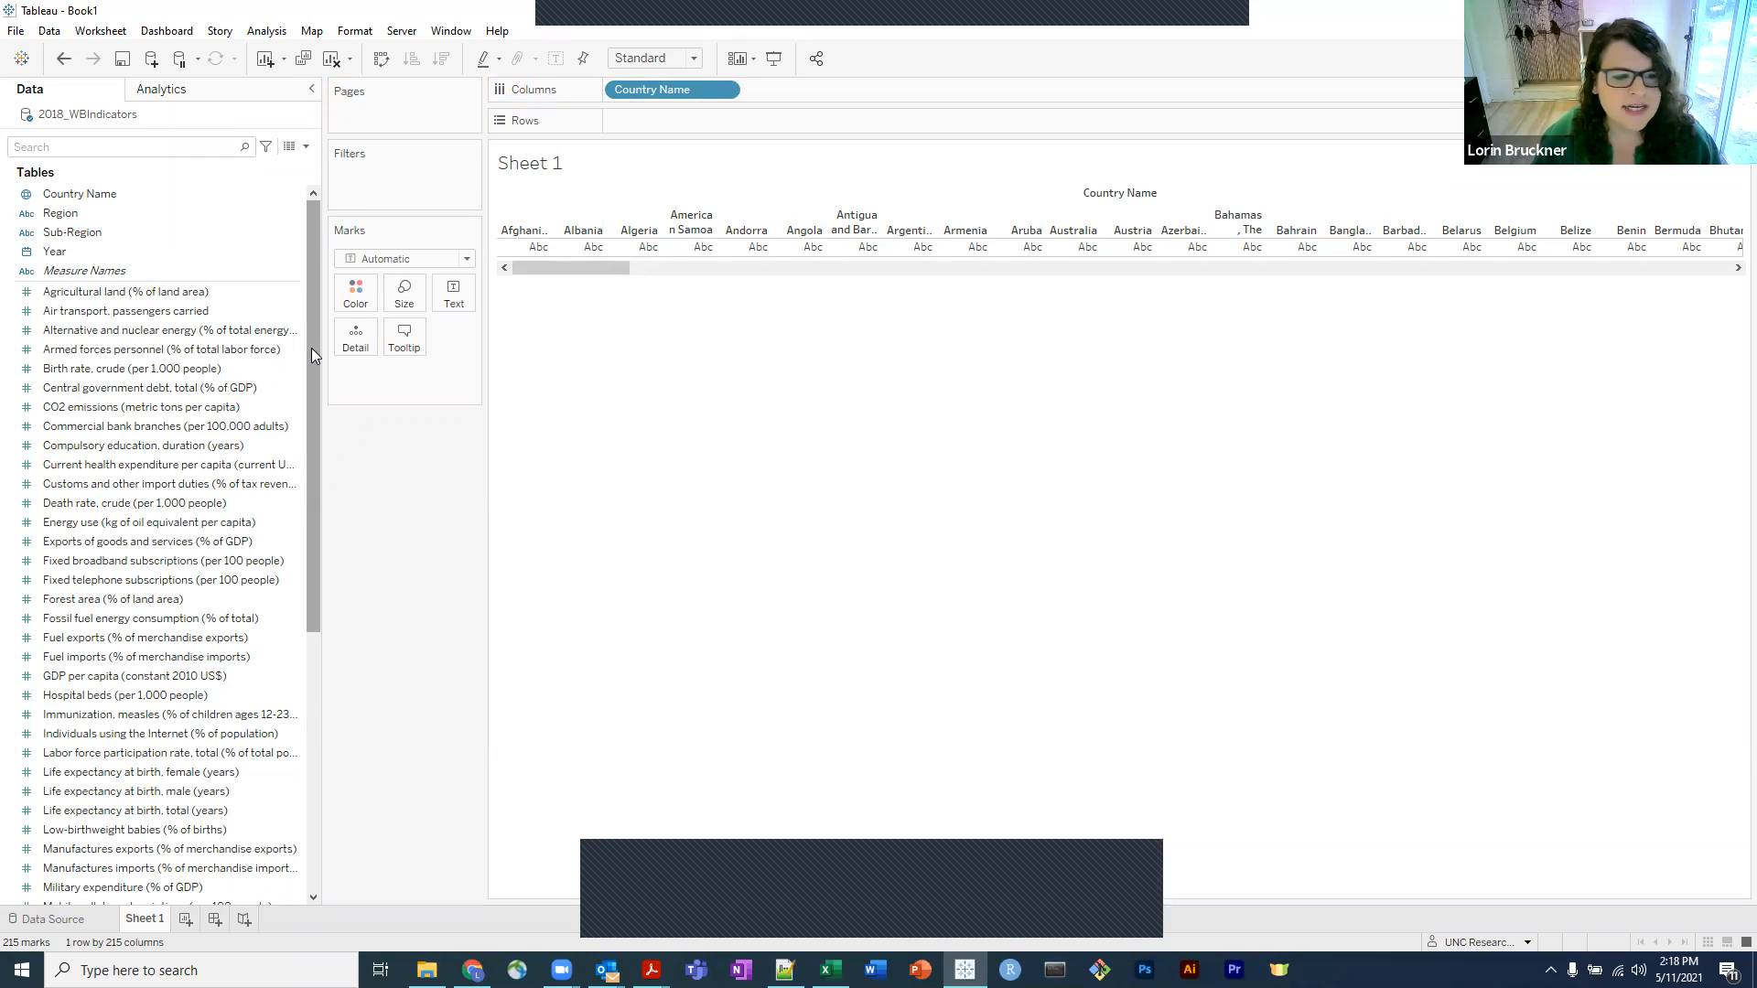
Search the fields for "indivi" and place Individuals using the Internet (% of population) on Rows.
scroll(180, 265, down, 1)
click(215, 534)
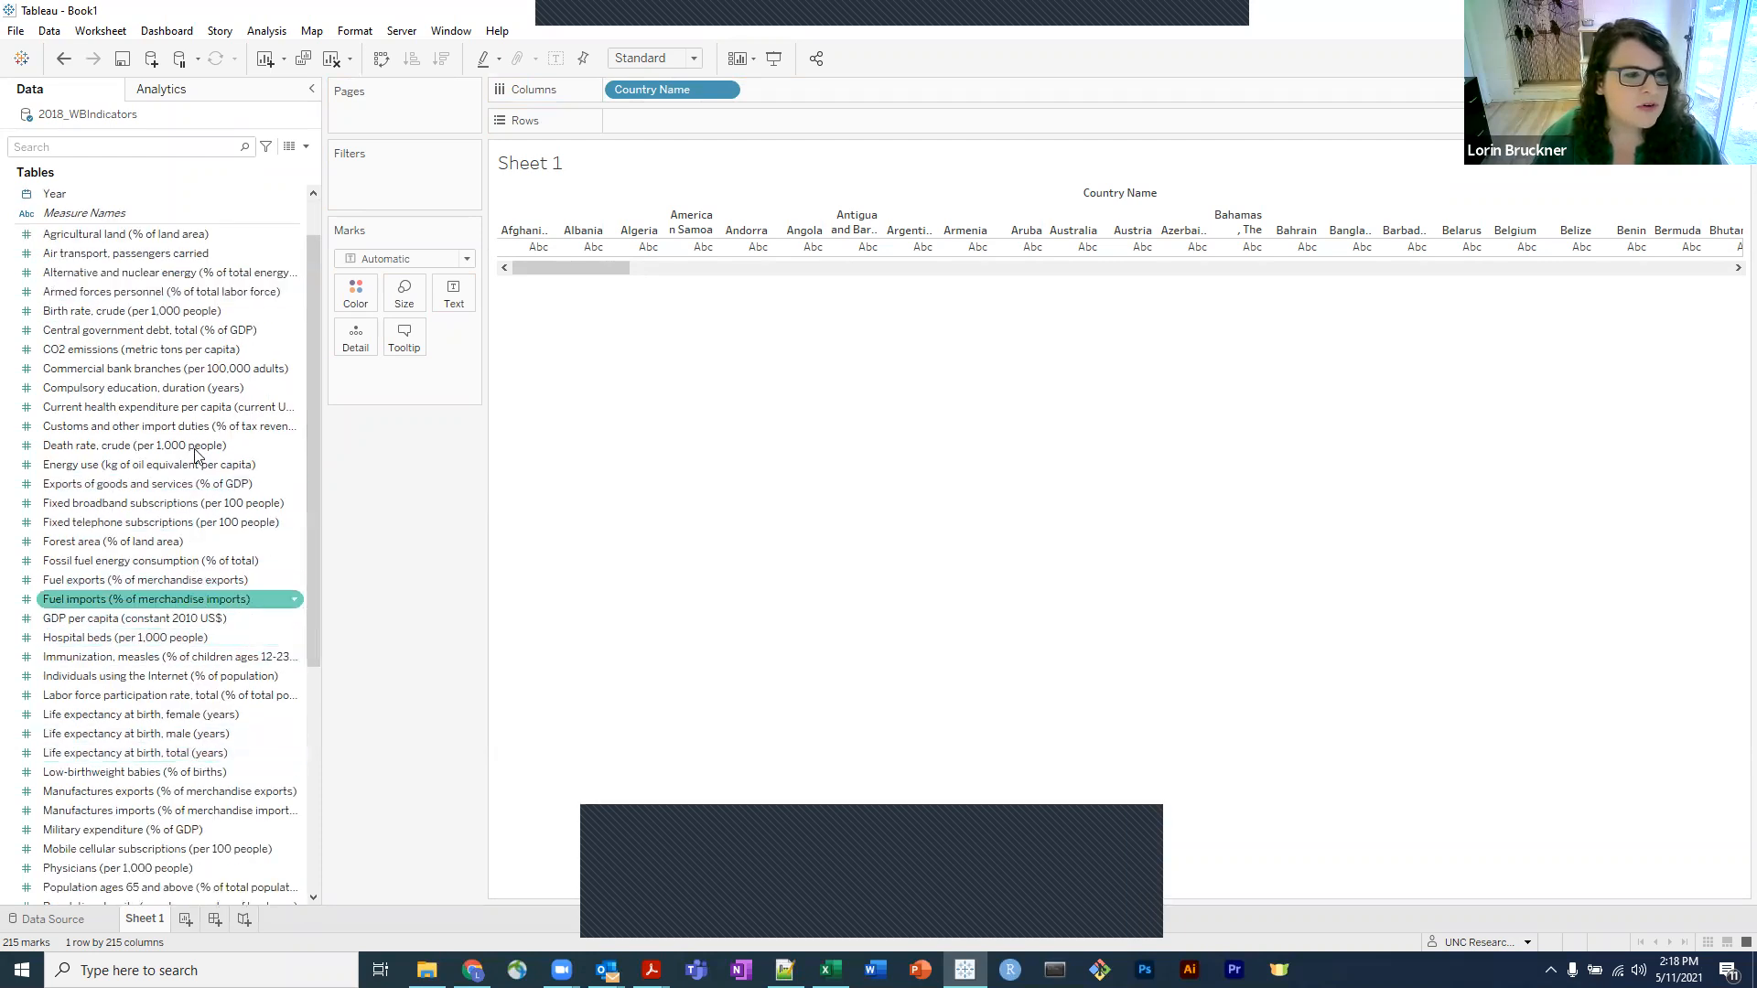
scroll(195, 450, up, 1)
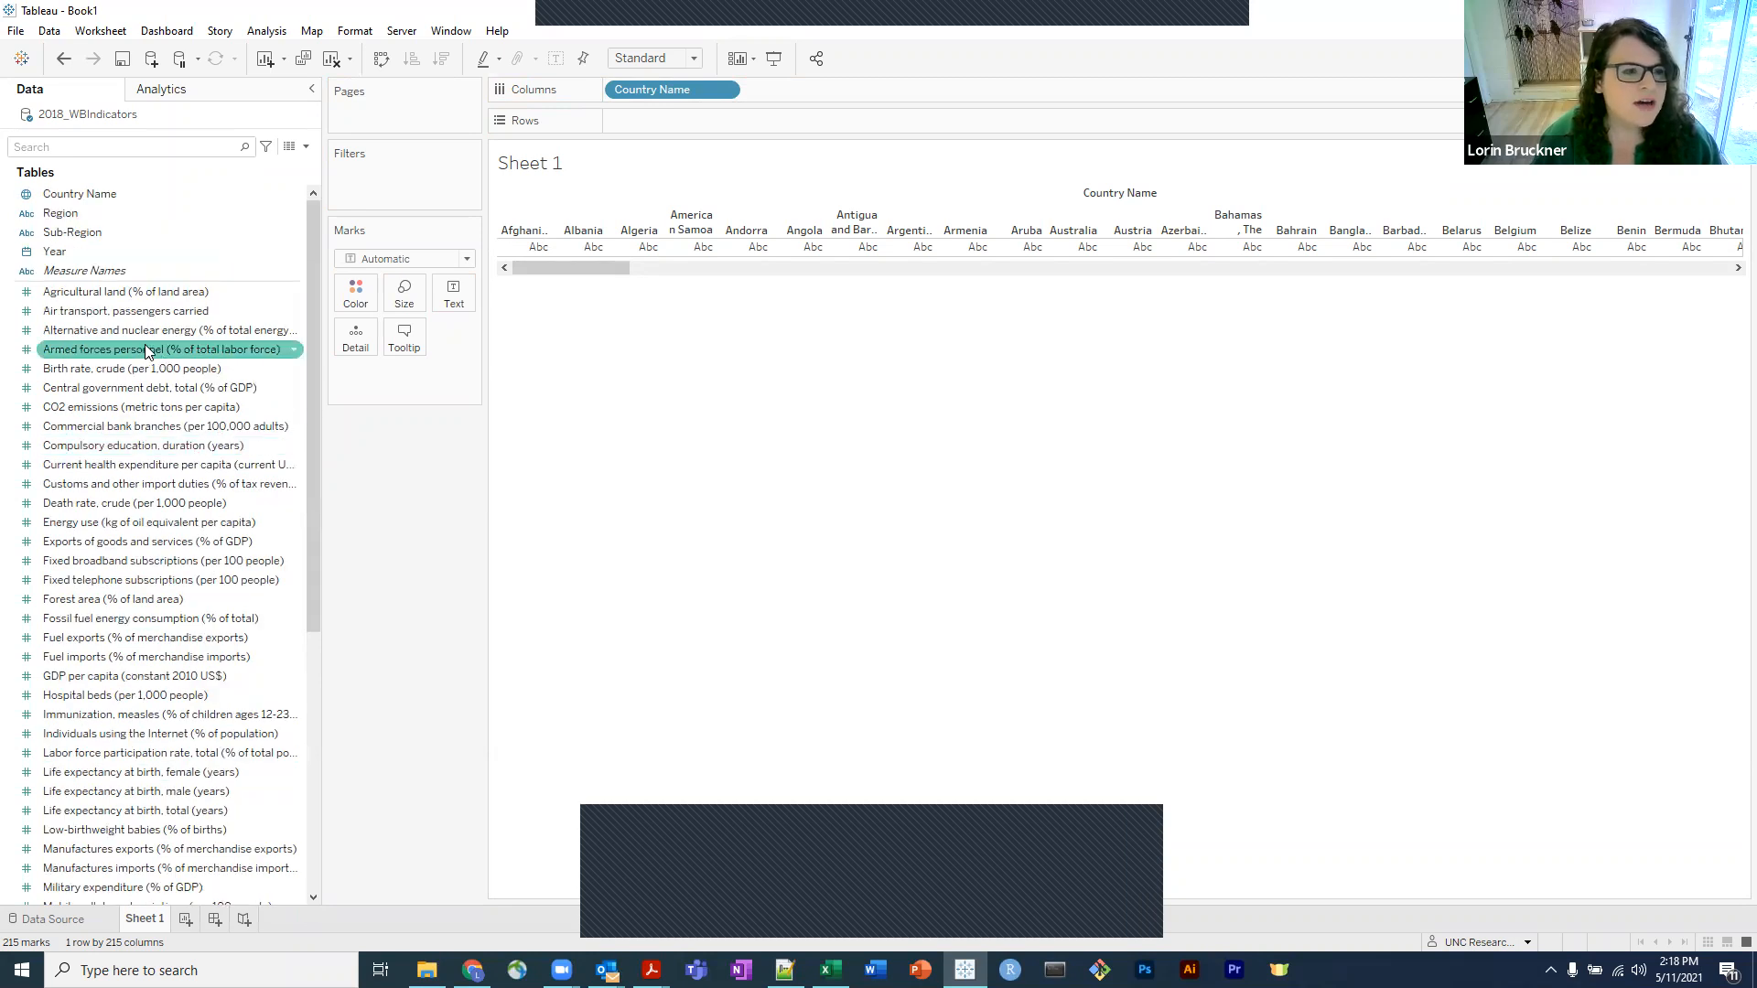
click(69, 147)
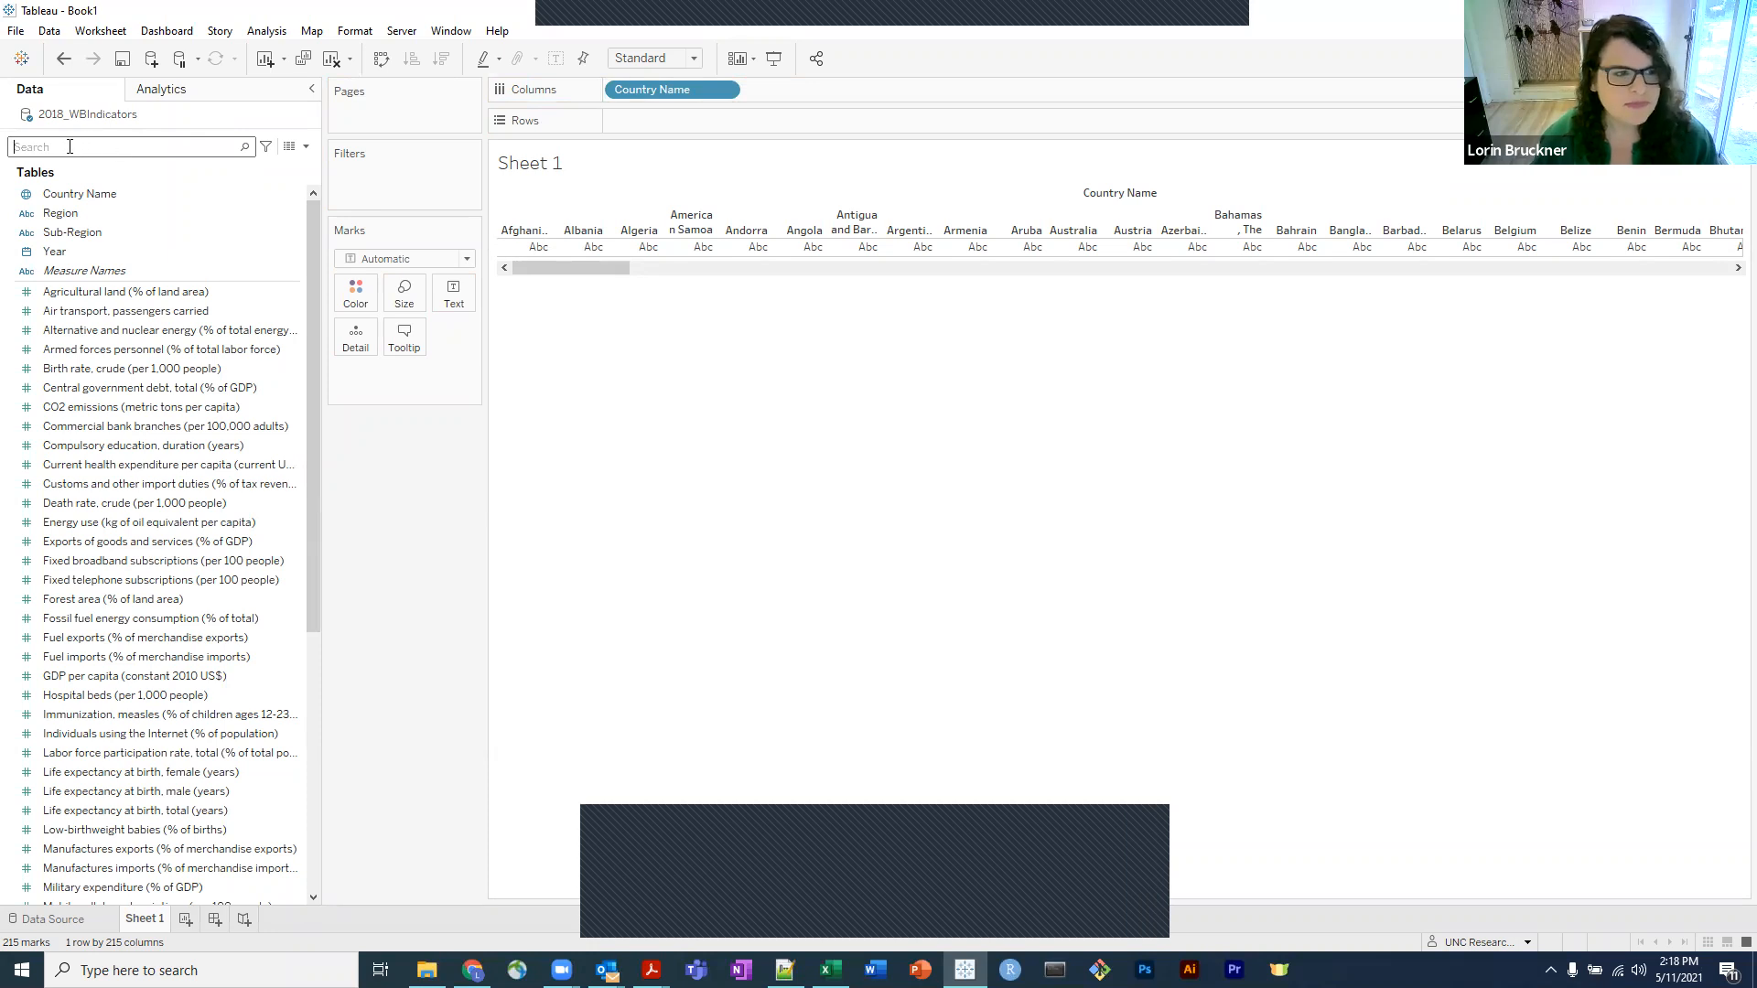
text(i)
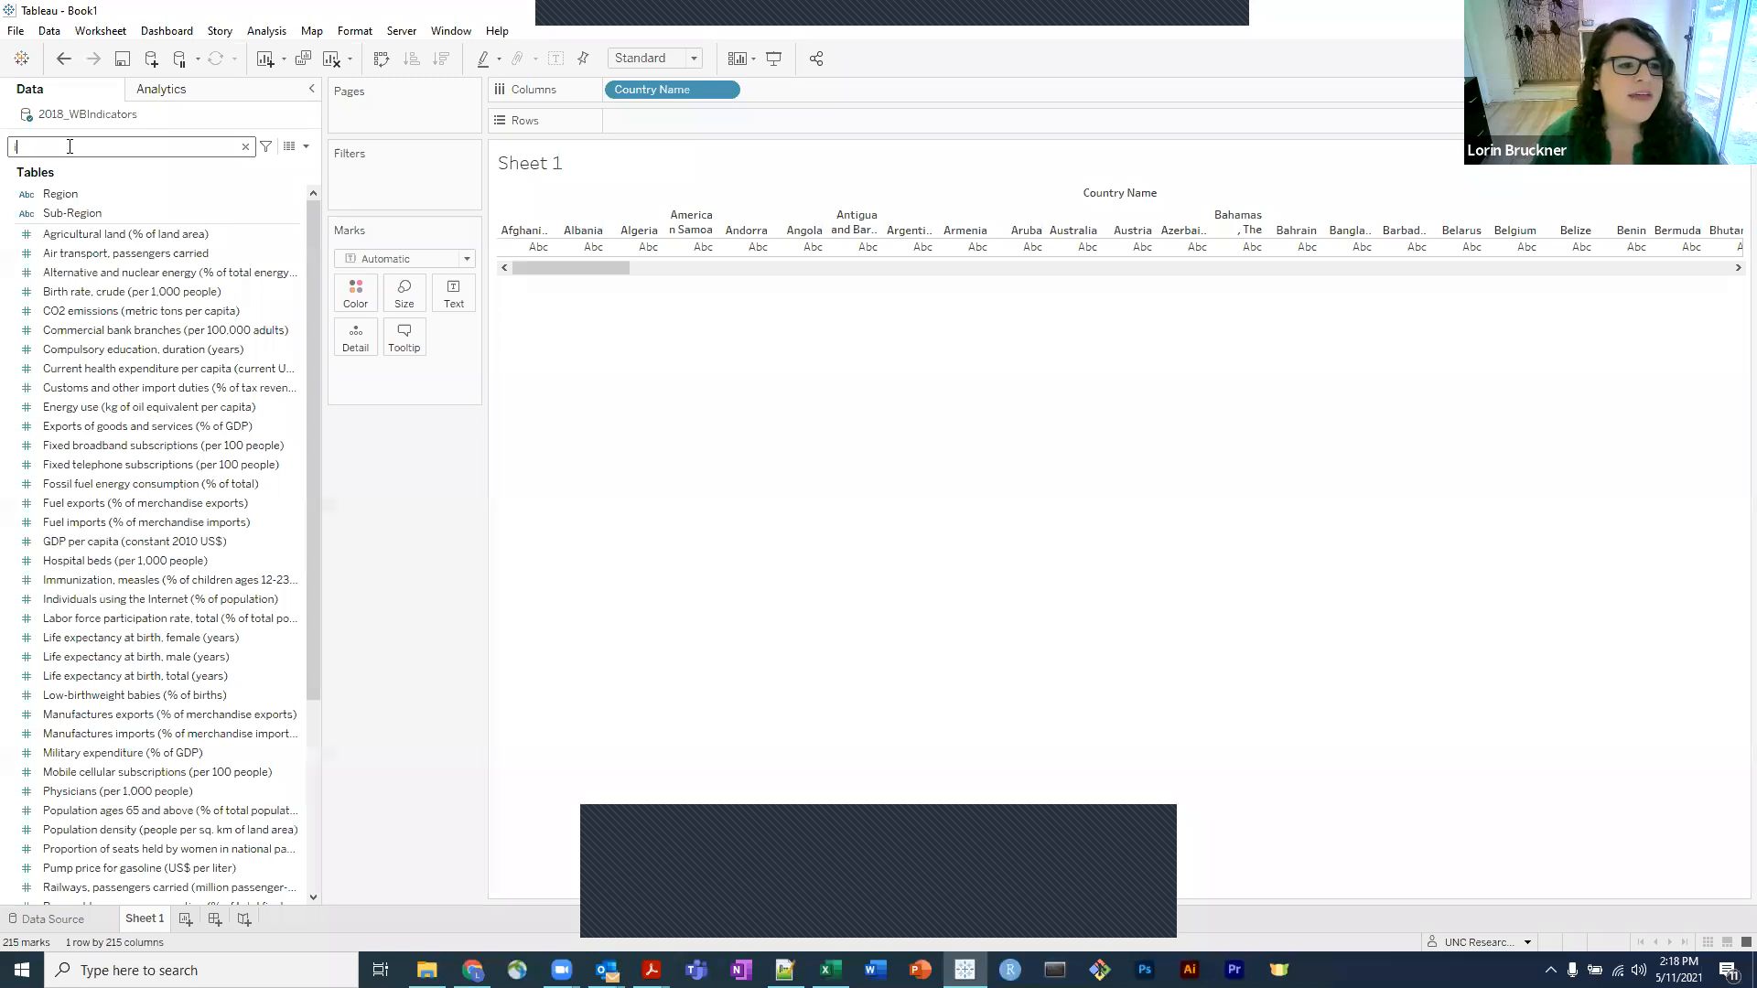
text(ndivi)
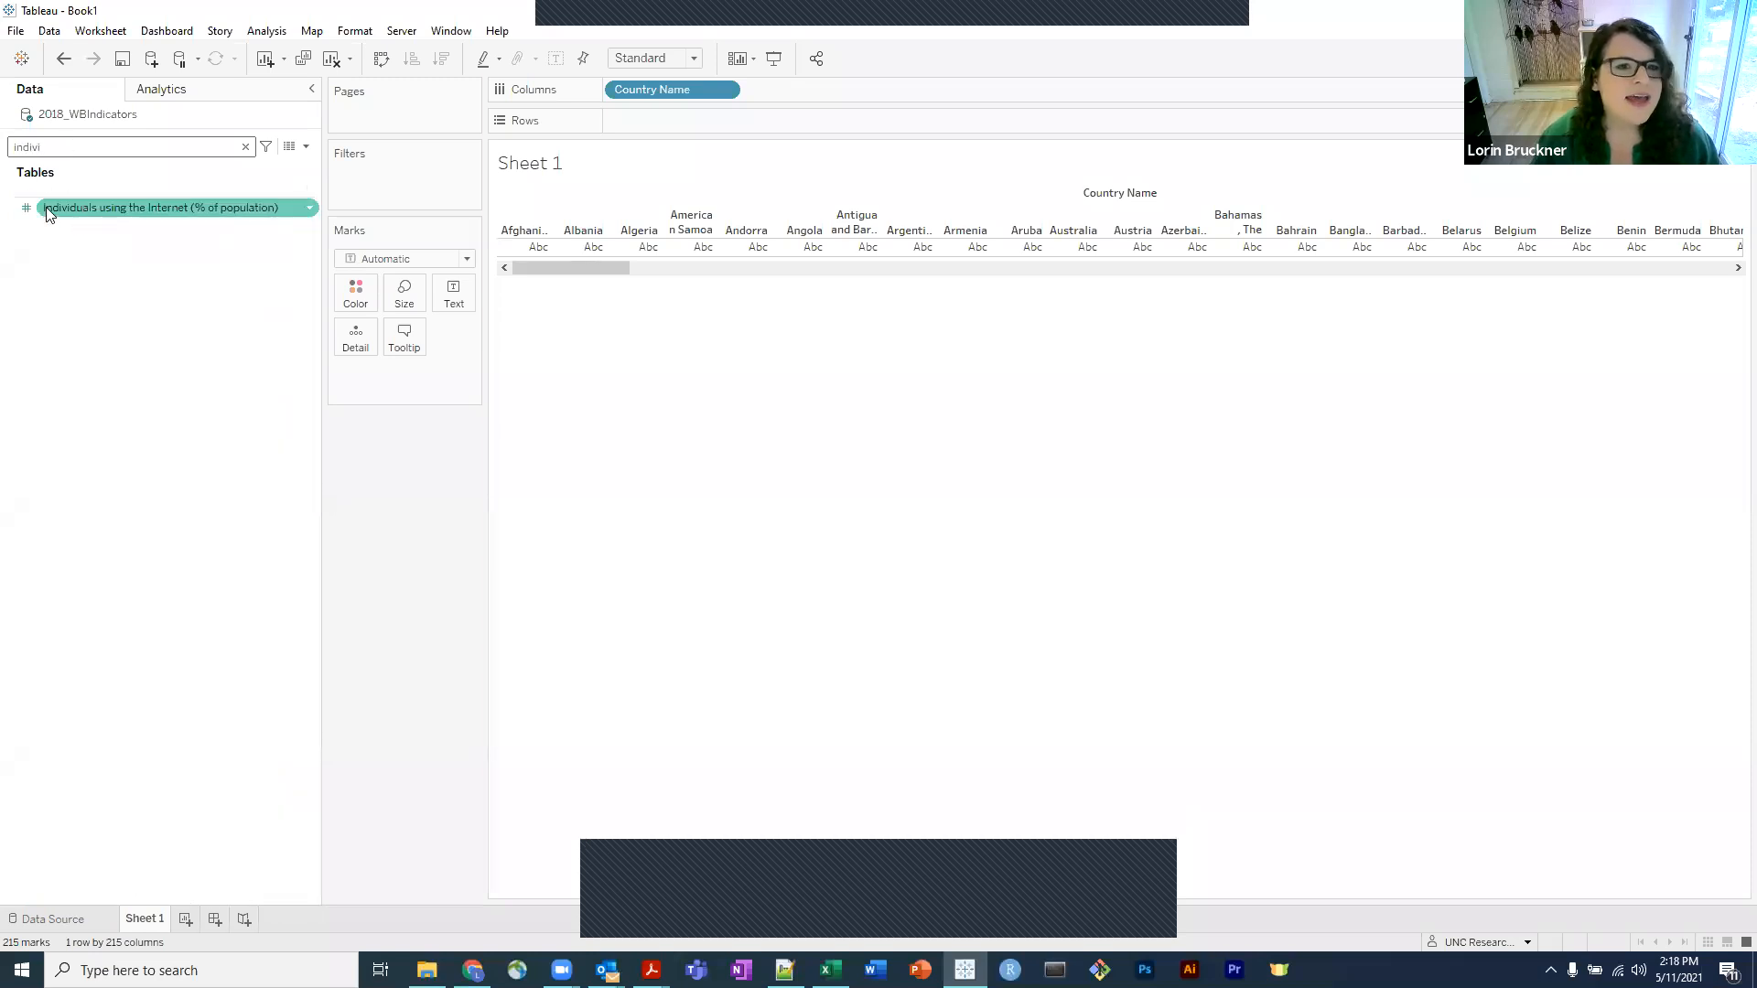
mouse_move(46, 207)
mouse_down()
mouse_move(403, 133)
mouse_move(626, 120)
mouse_up()
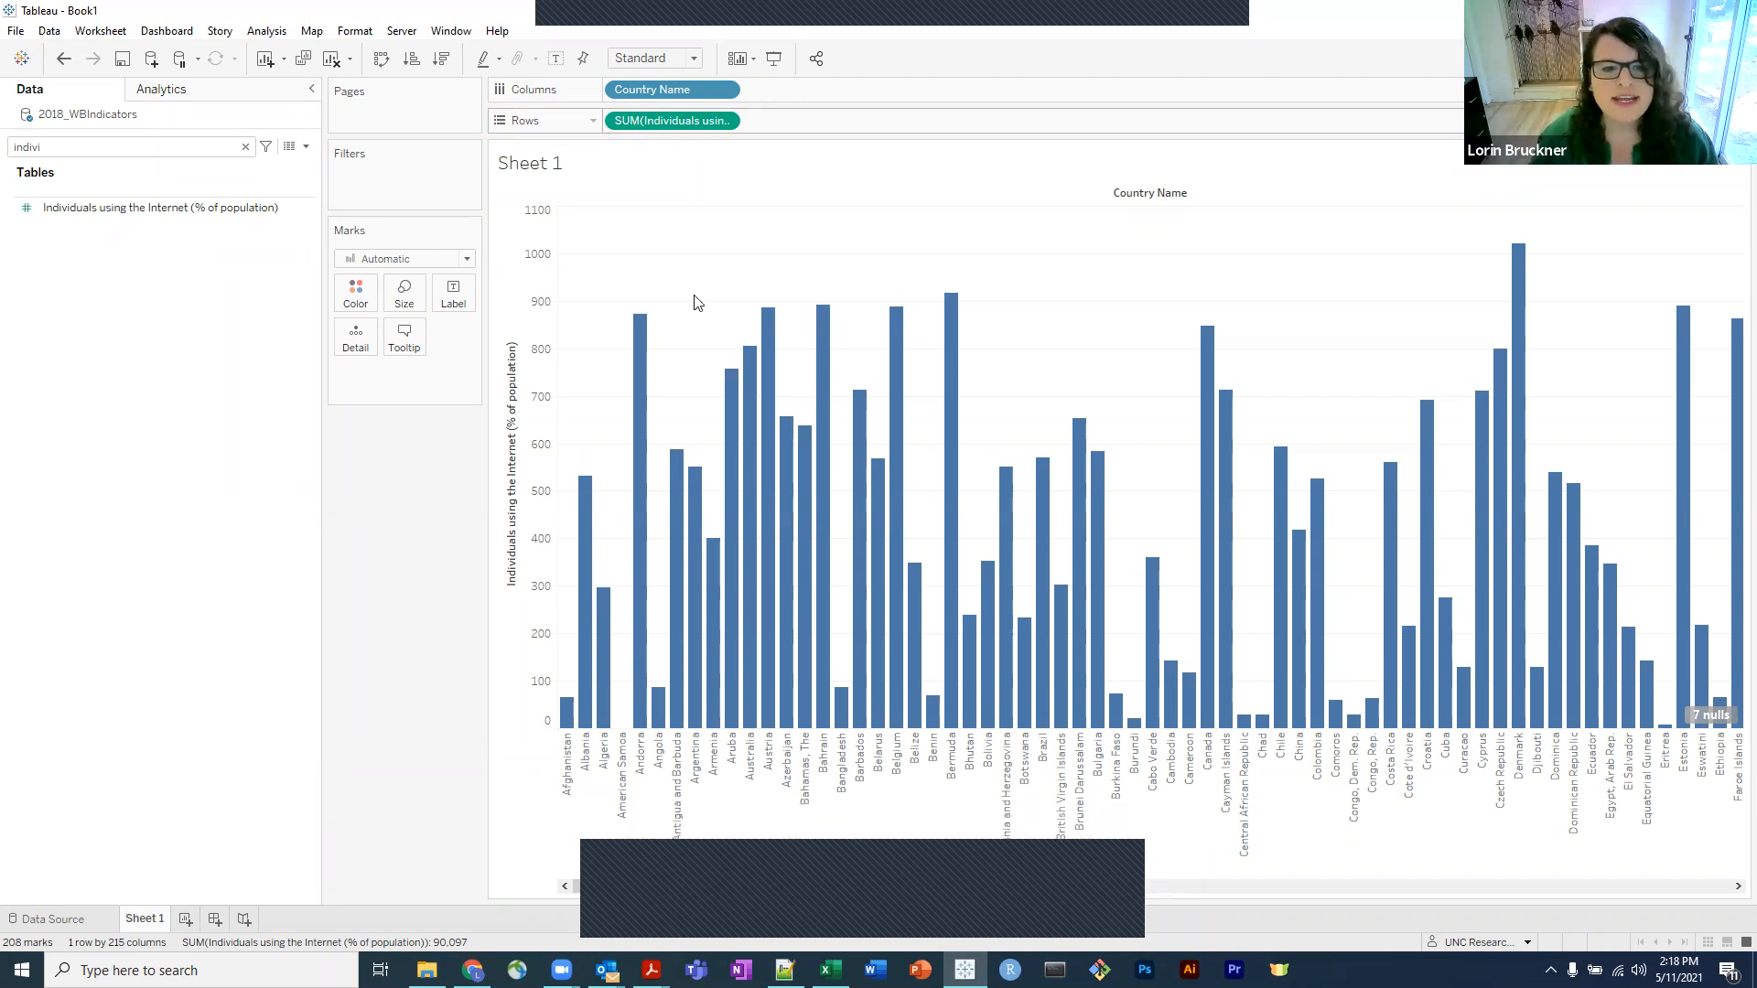
Switch to the 2018_WBIndicators.csv spreadsheet in Excel and examine Afghanistan's Year entries alongside the Agricultural land values.
mouse_move(640, 337)
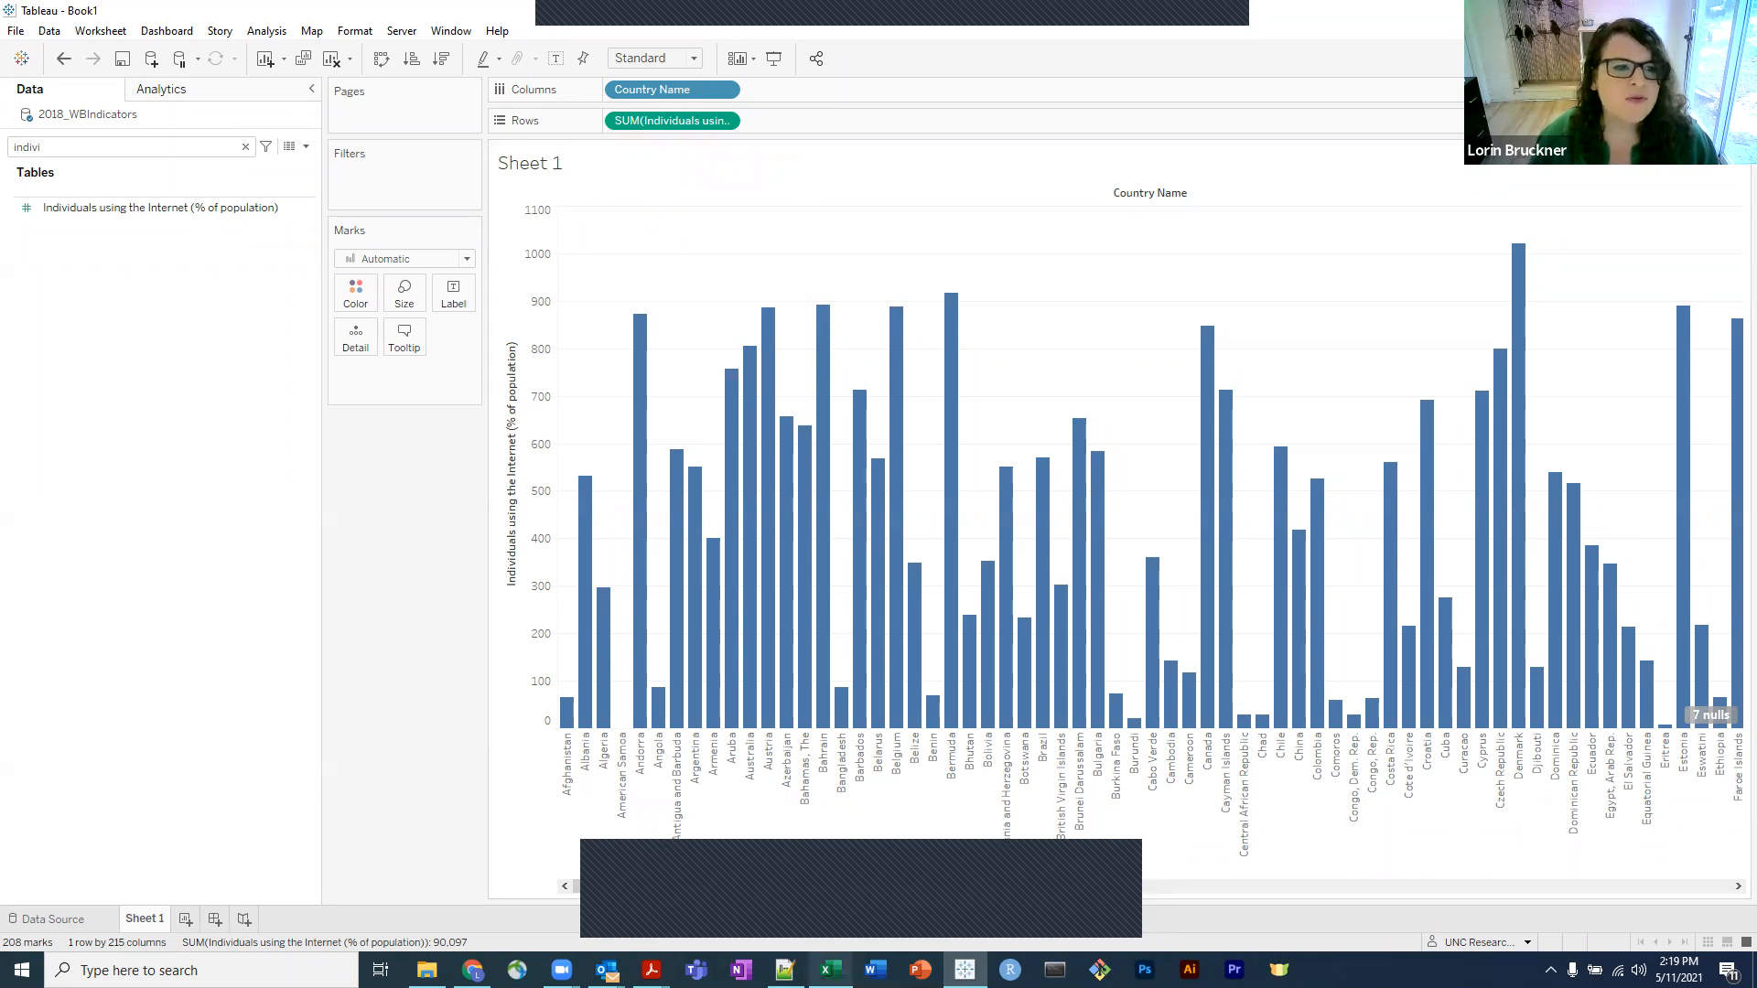
key(alt+Tab)
drag(590, 241, 592, 356)
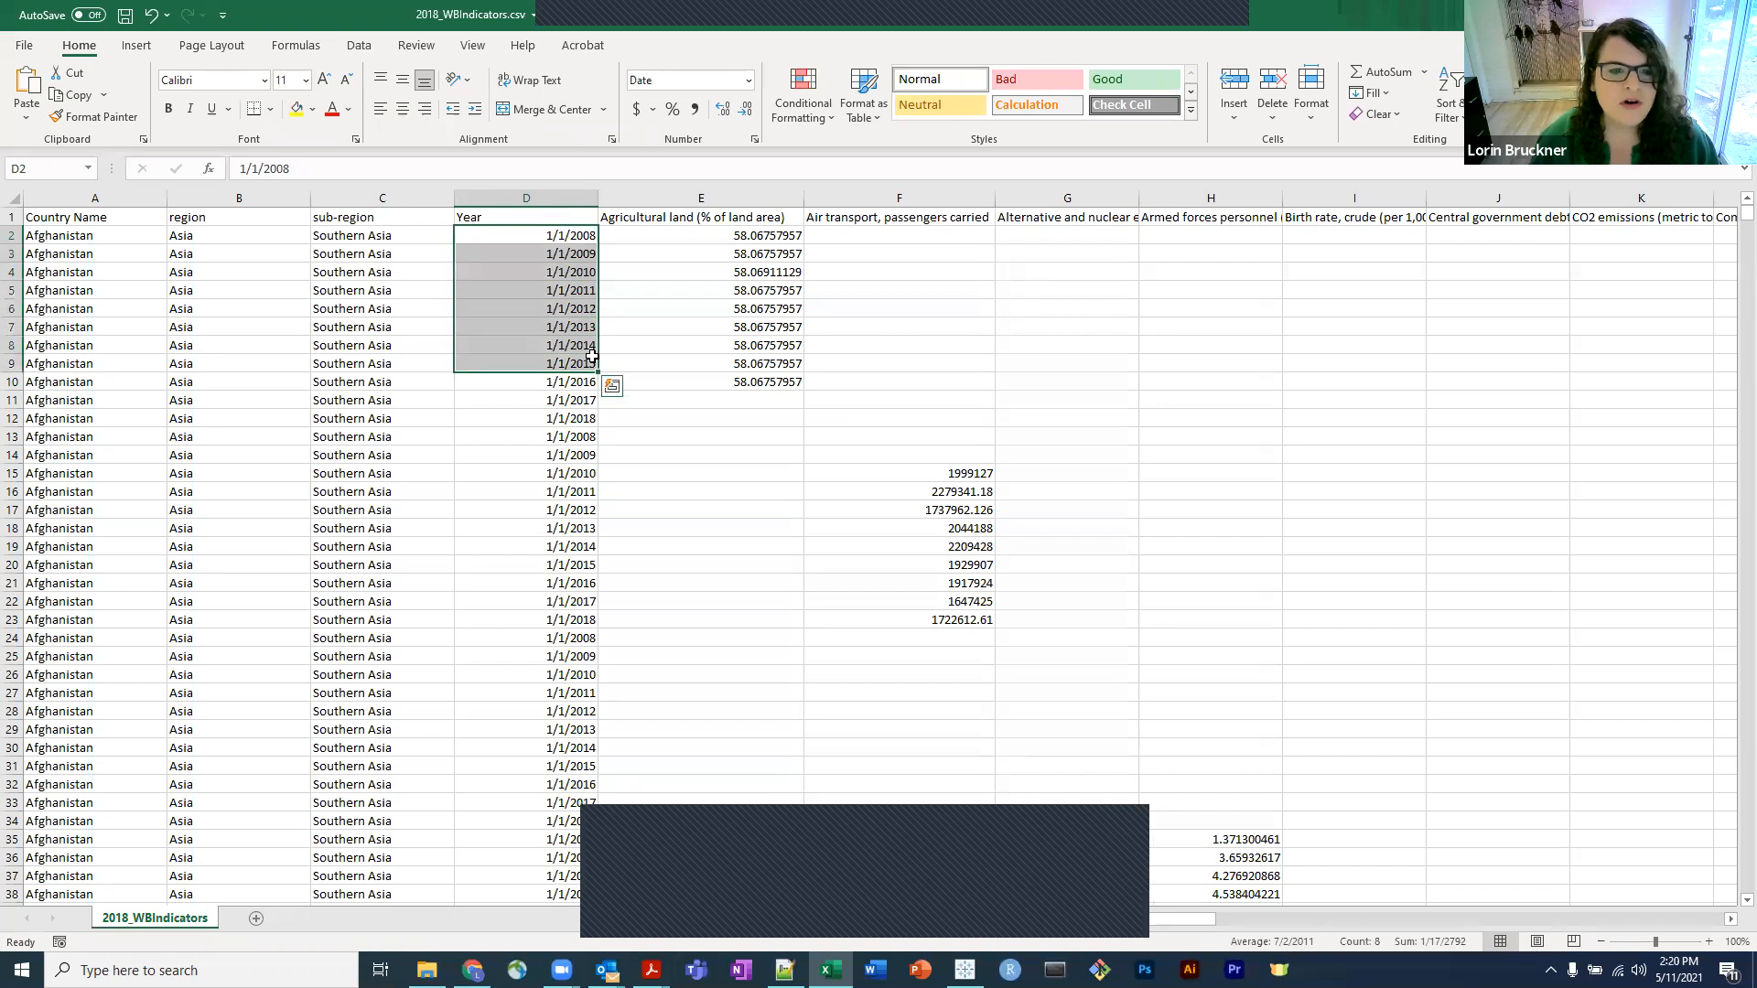
click(578, 231)
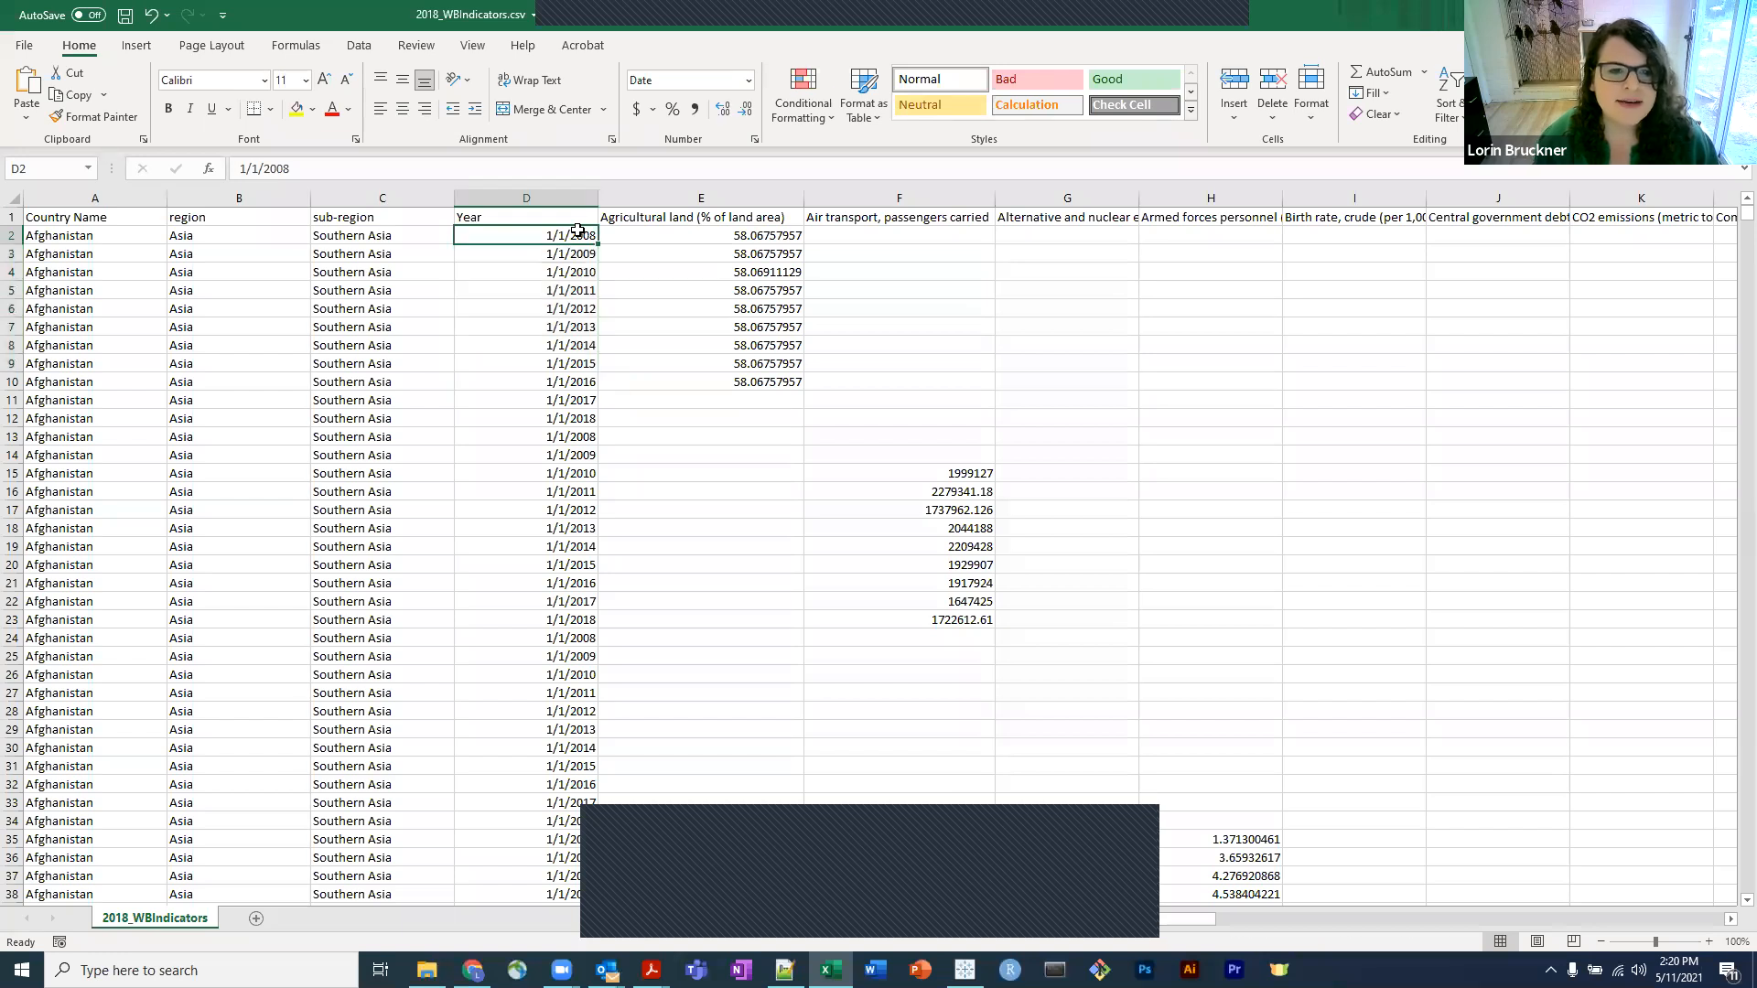
click(671, 233)
mouse_move(671, 232)
mouse_down()
mouse_move(664, 343)
mouse_move(682, 228)
mouse_up()
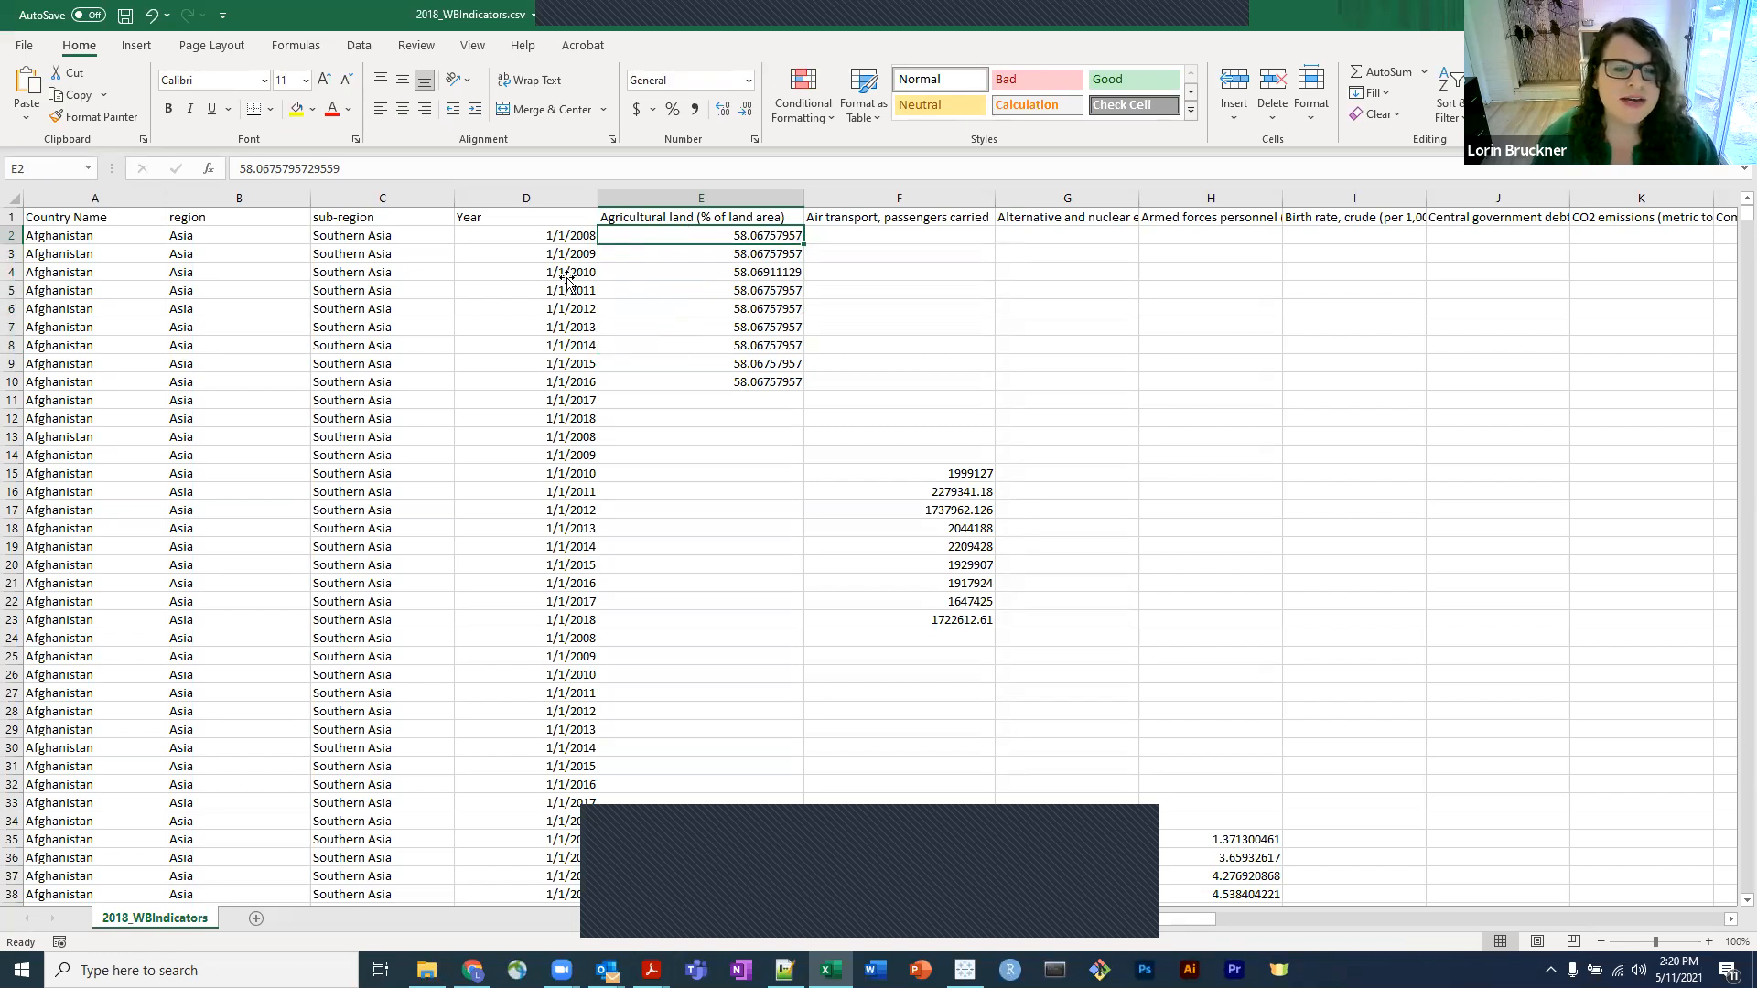
click(567, 277)
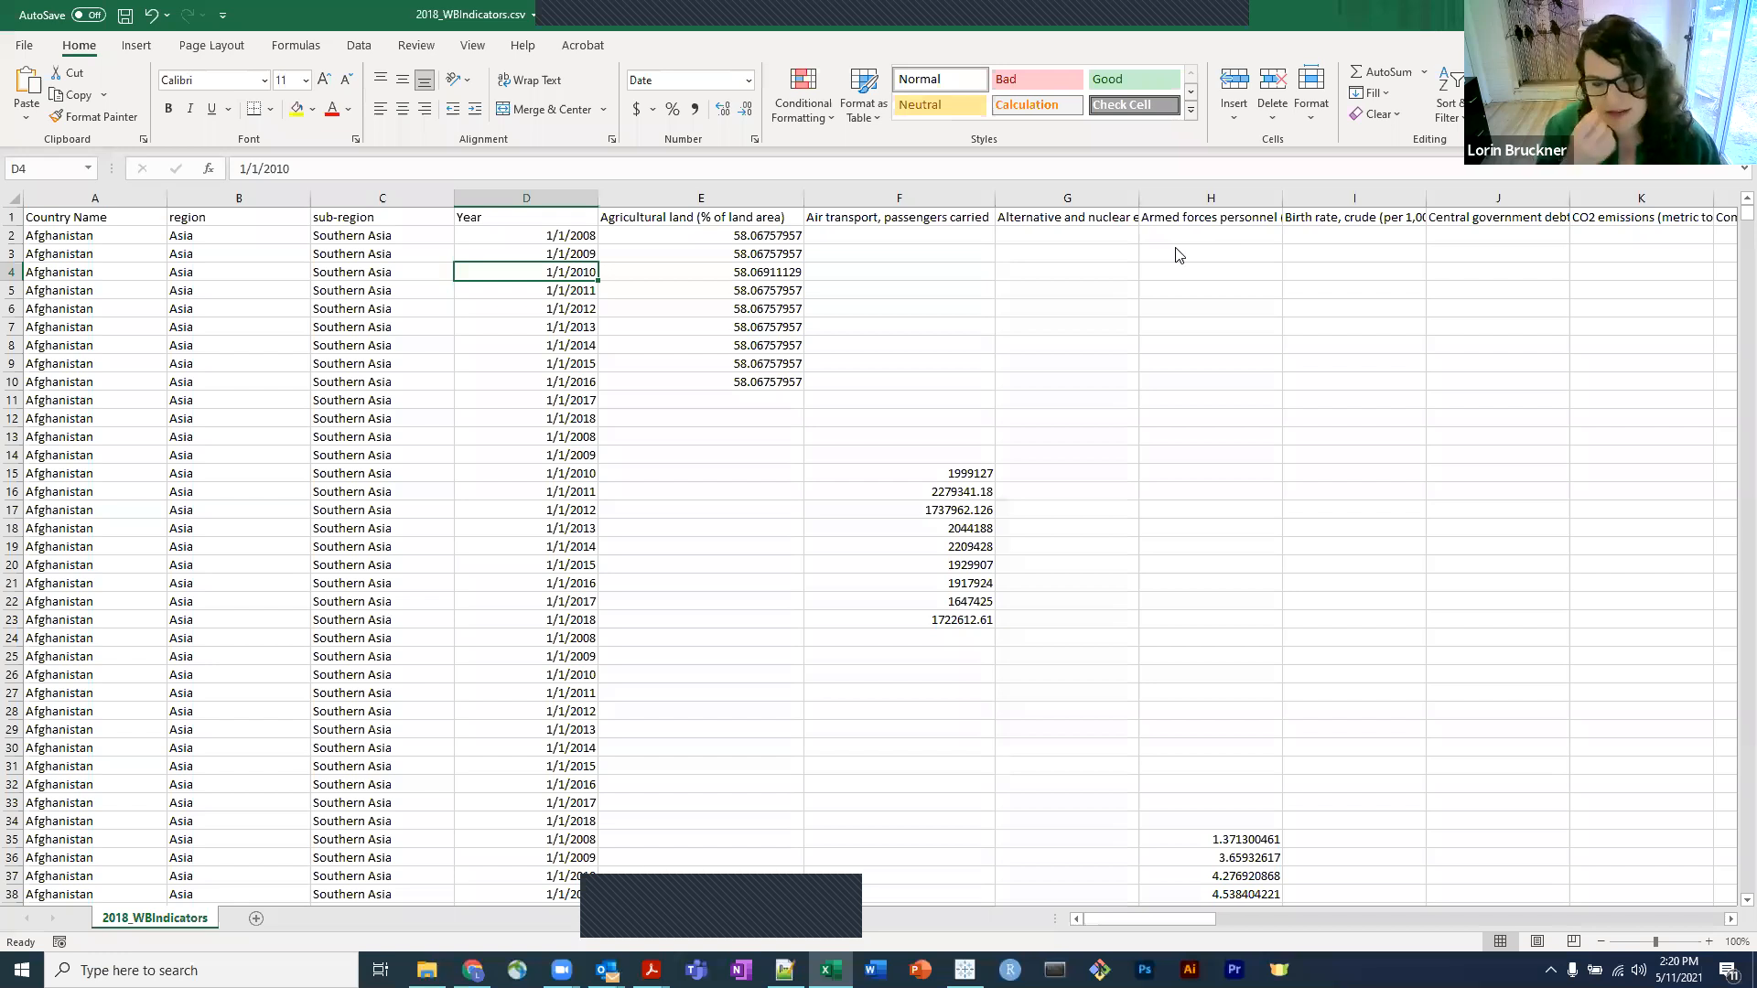
Switch back to Tableau, clear the field search, and add a Year filter by Years that keeps only 2008.
key(alt+Tab)
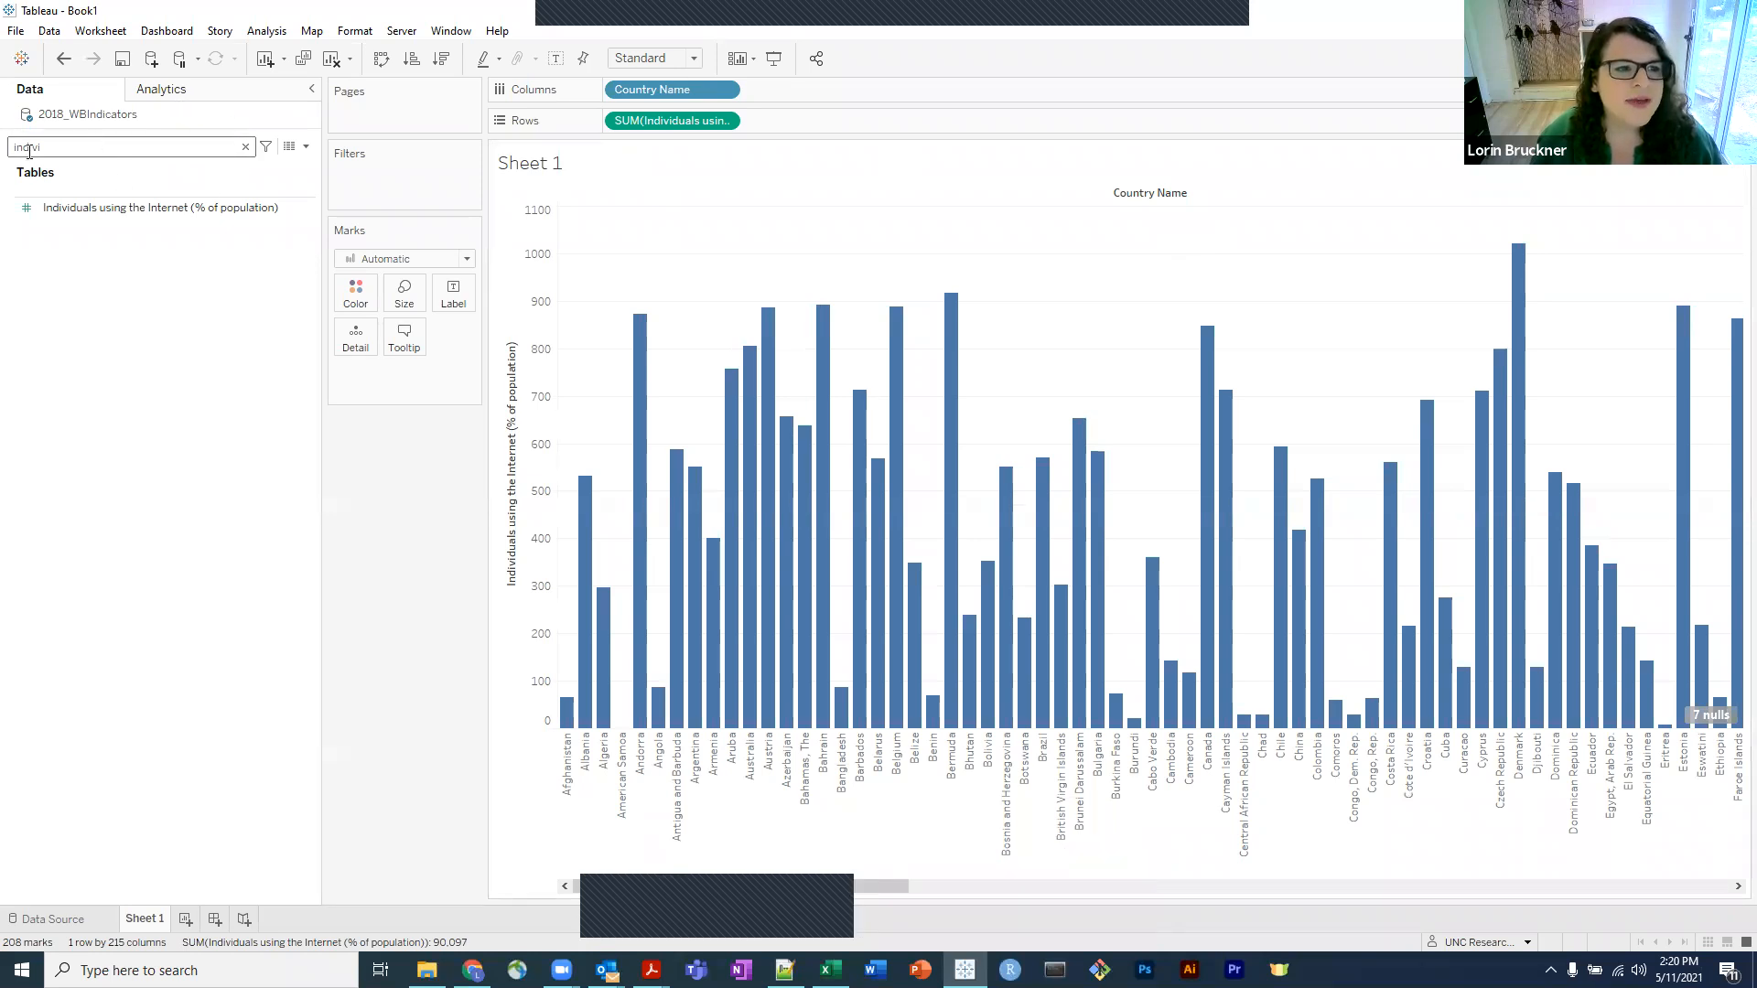
click(245, 146)
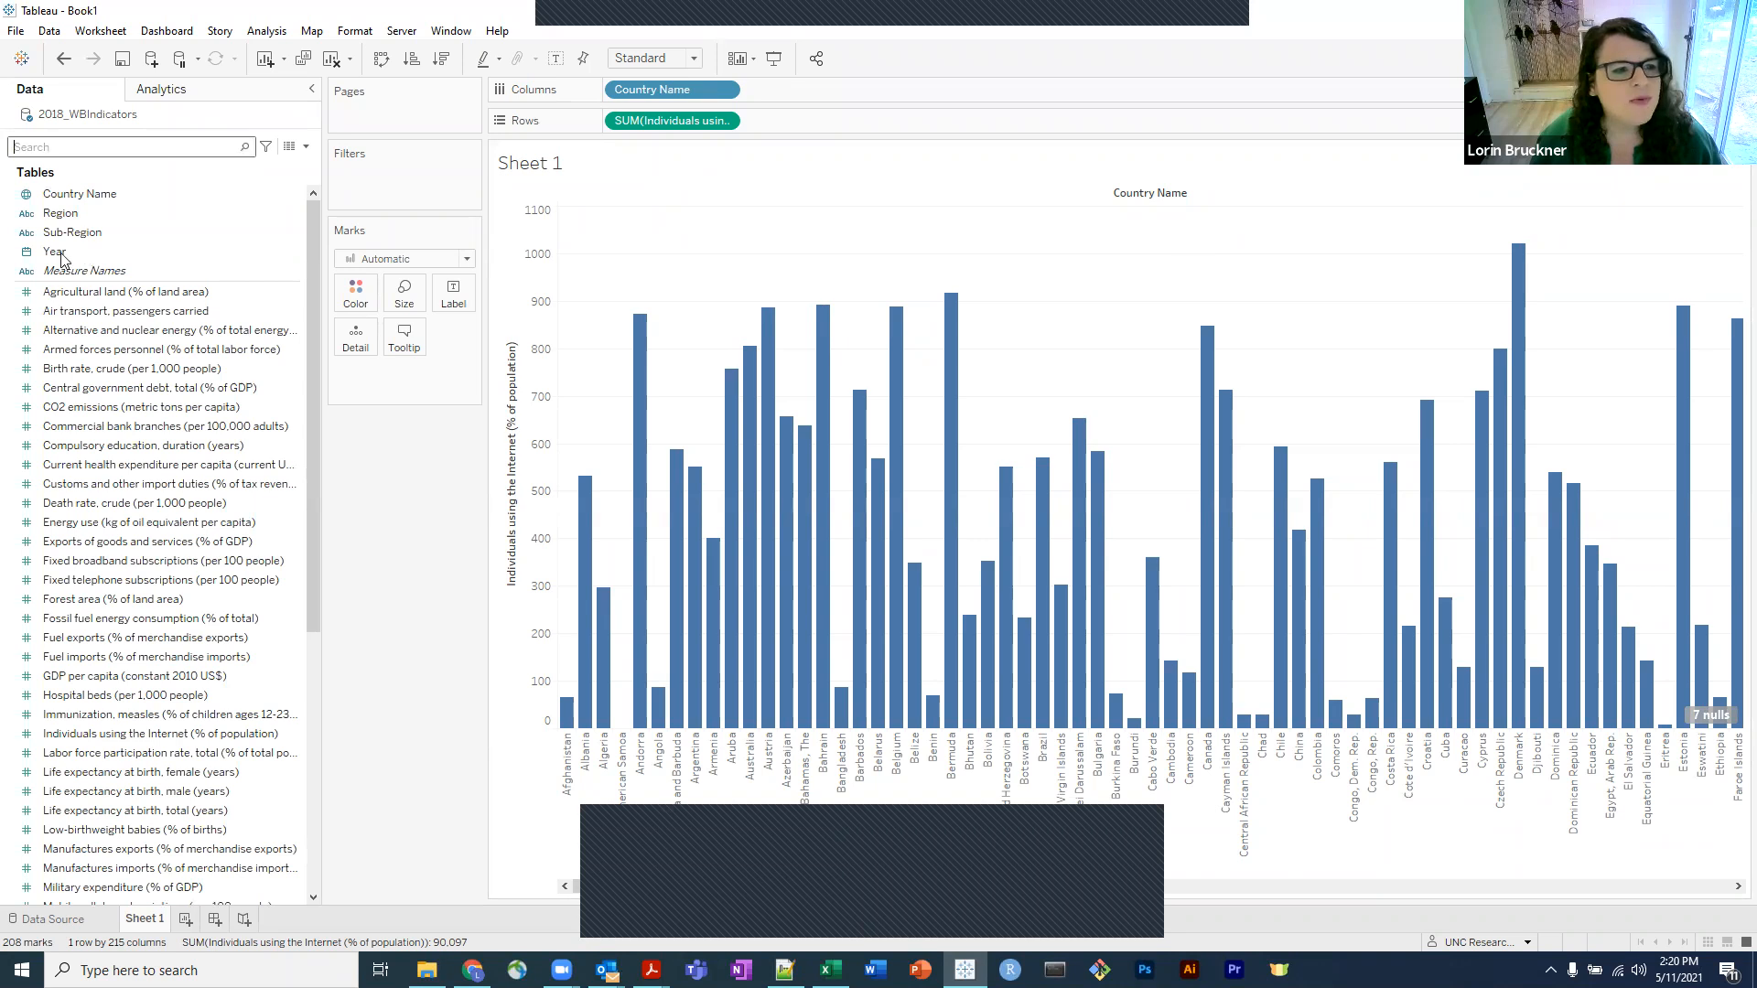
click(97, 252)
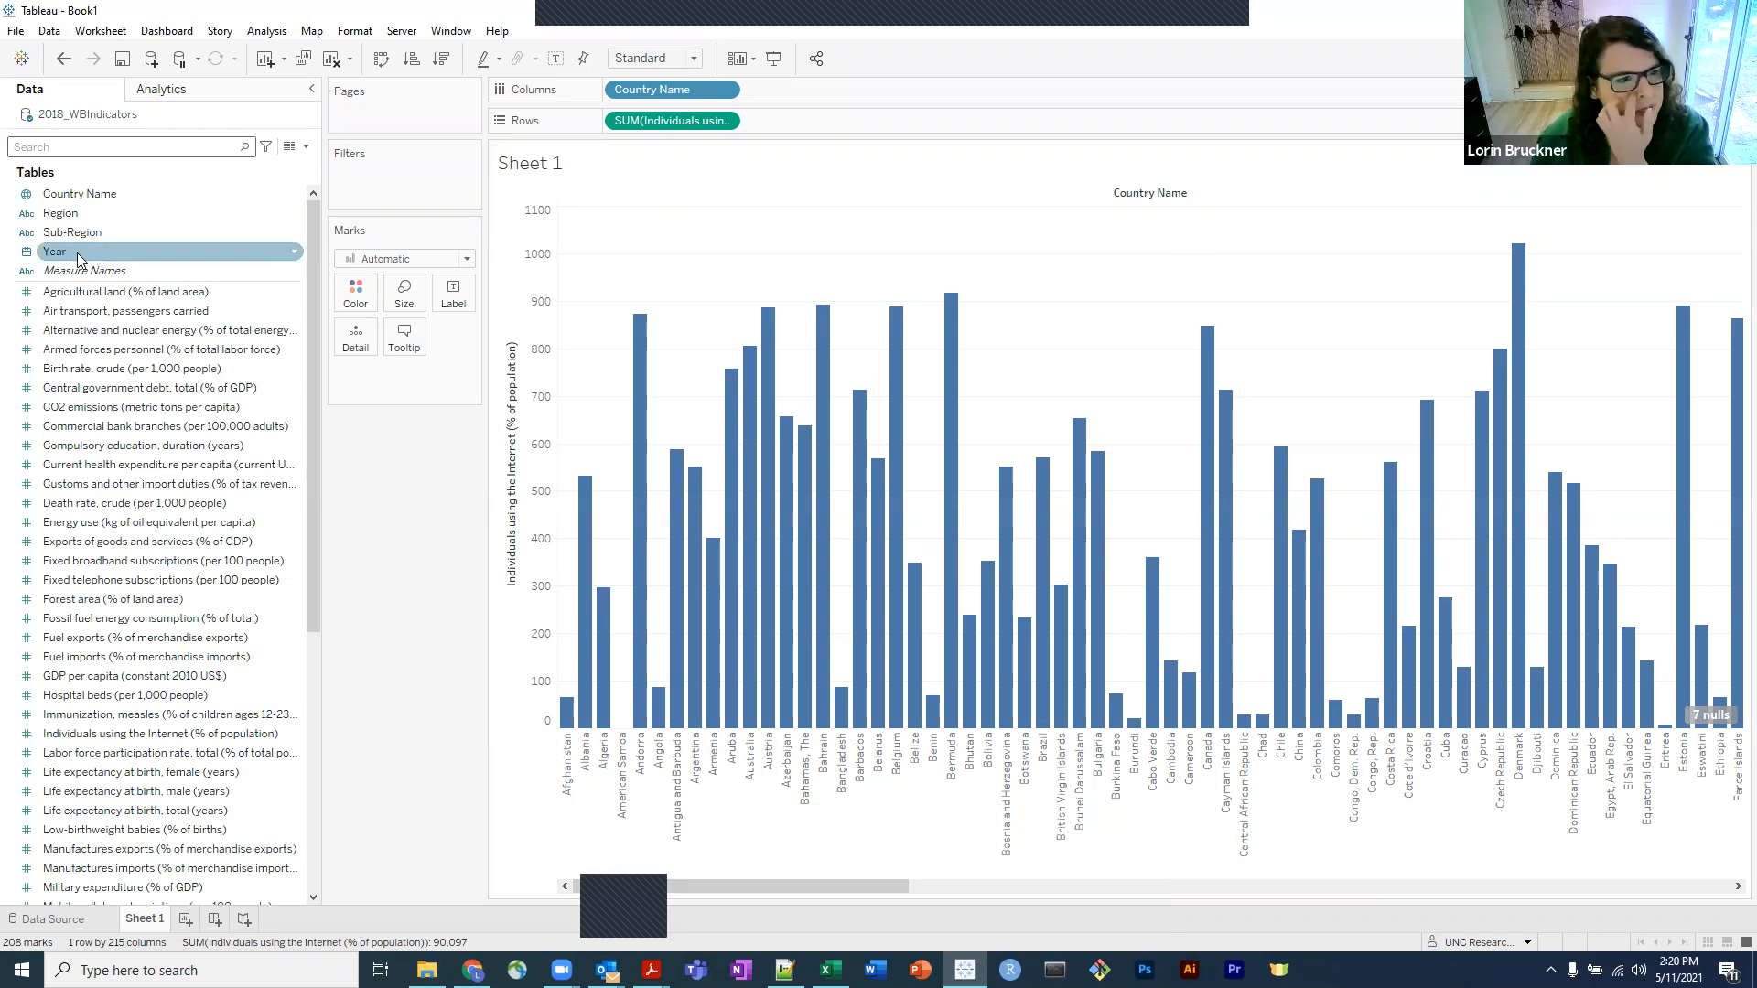
drag(125, 251, 392, 172)
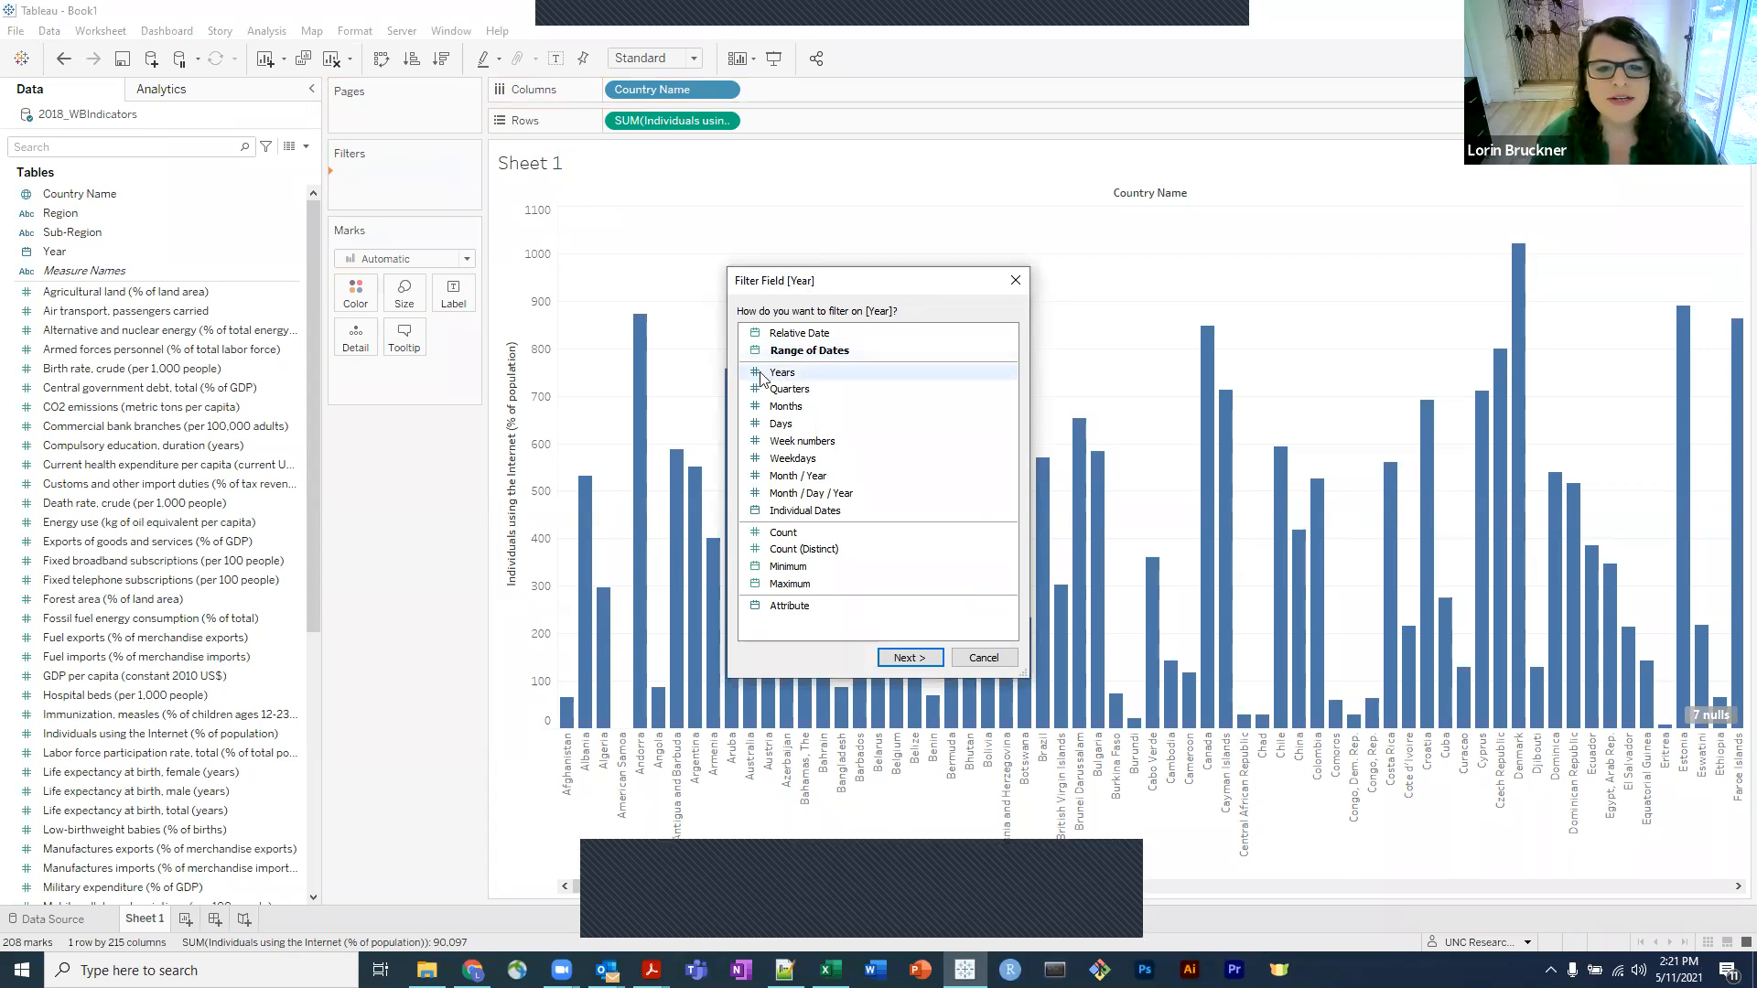
click(851, 377)
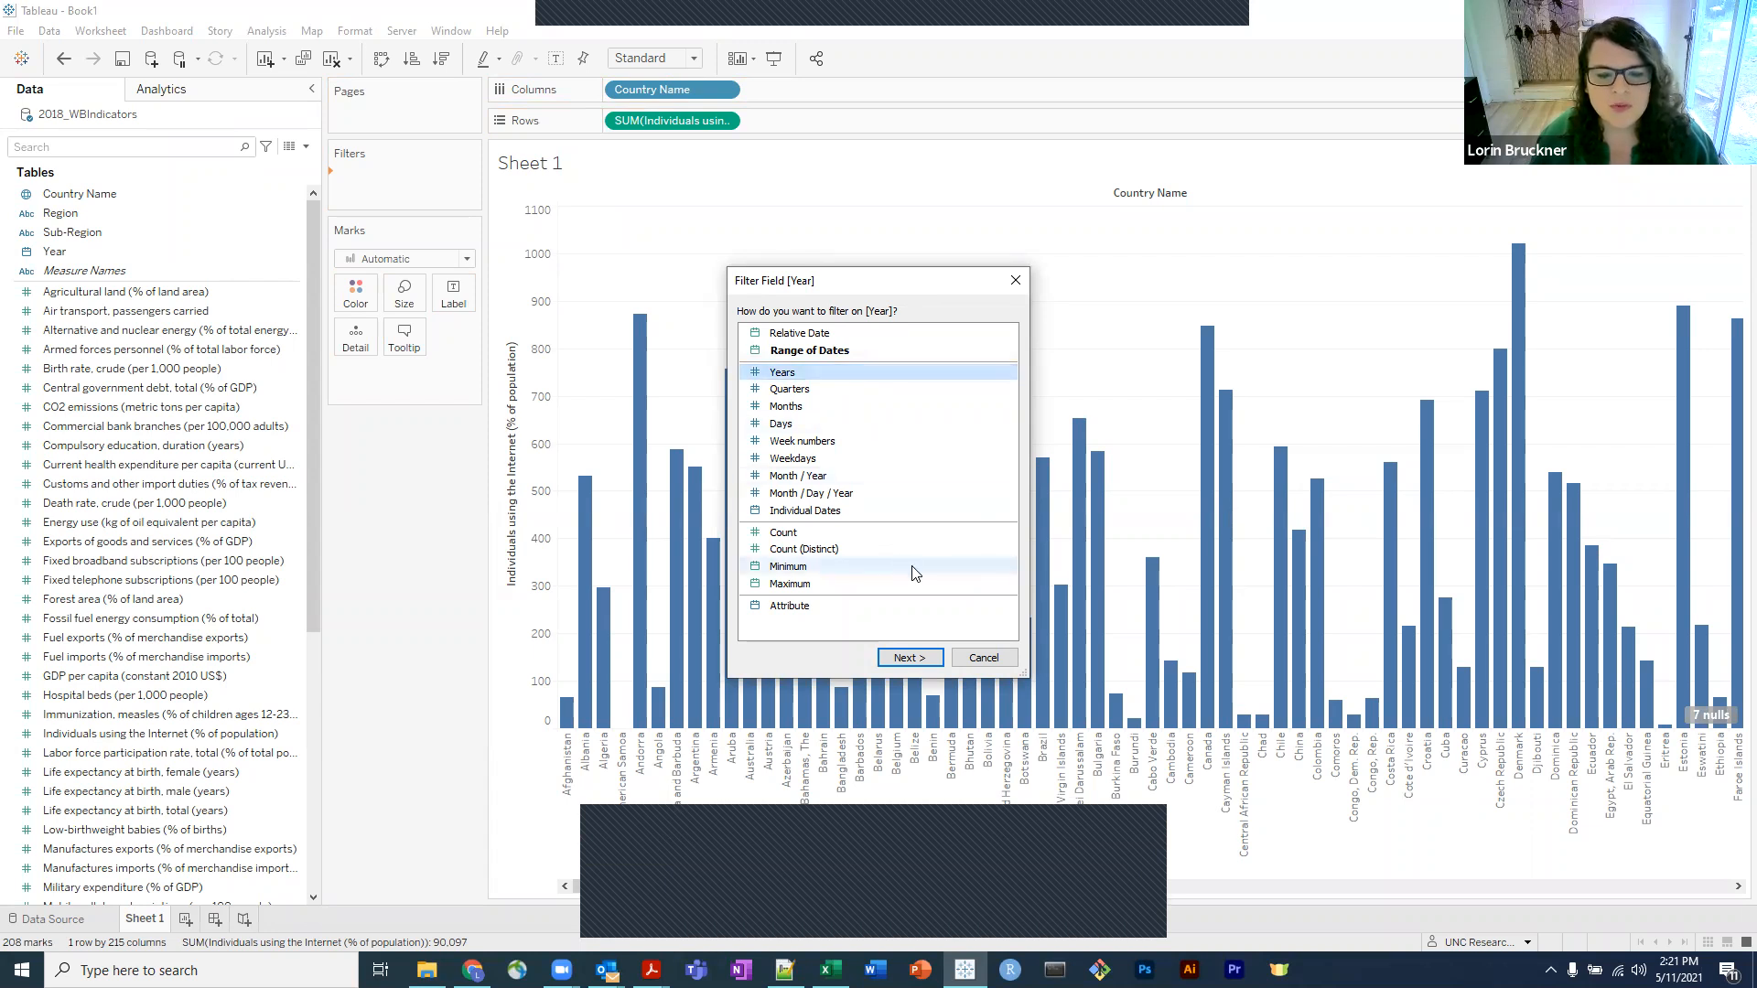
click(908, 658)
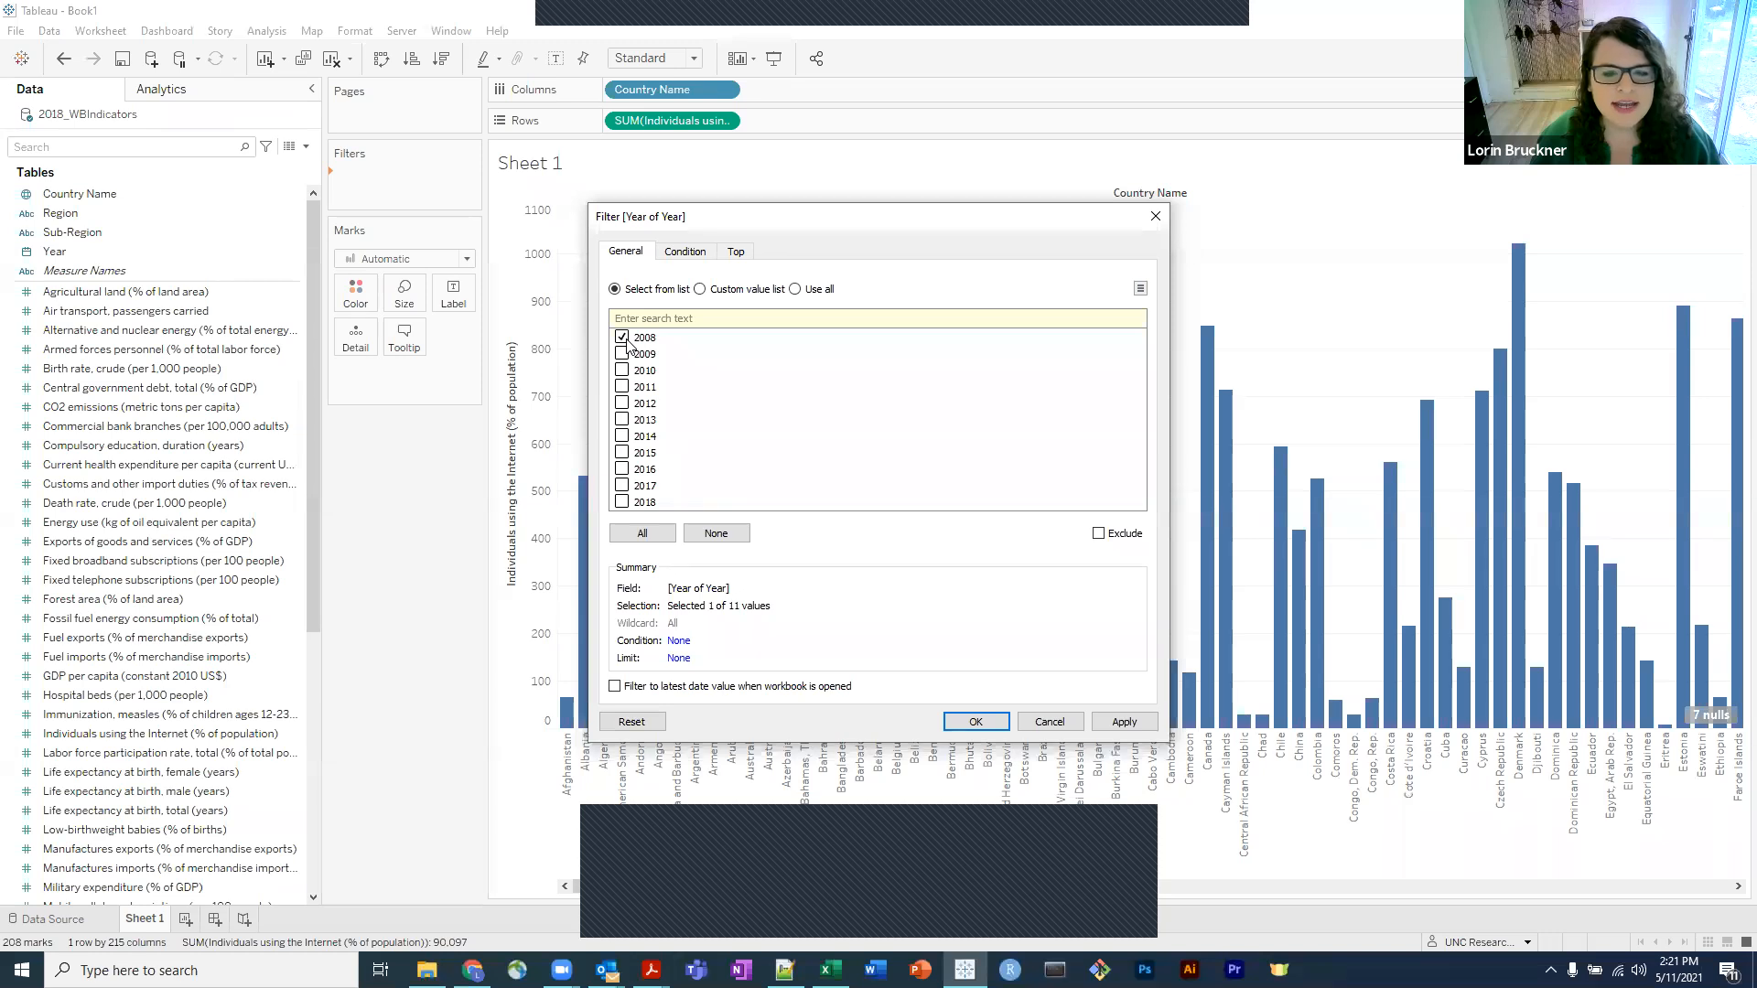
click(976, 722)
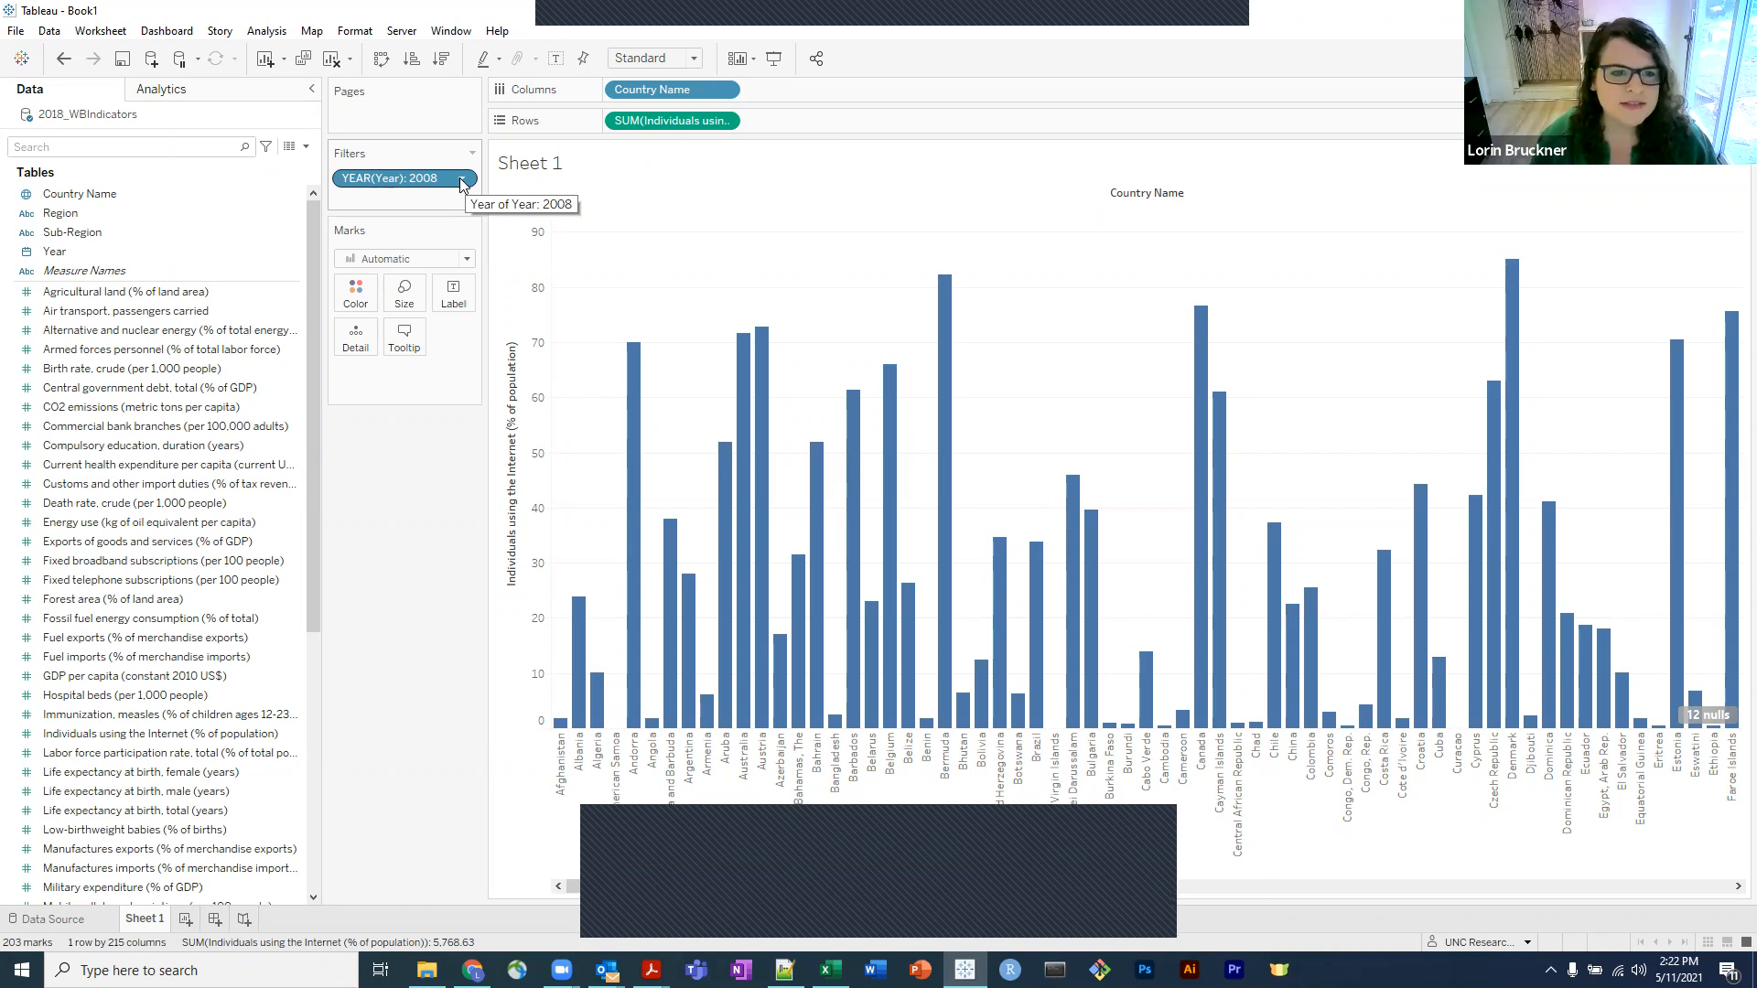
Show the Year filter beside the chart and change its selection to 2010 only.
click(462, 179)
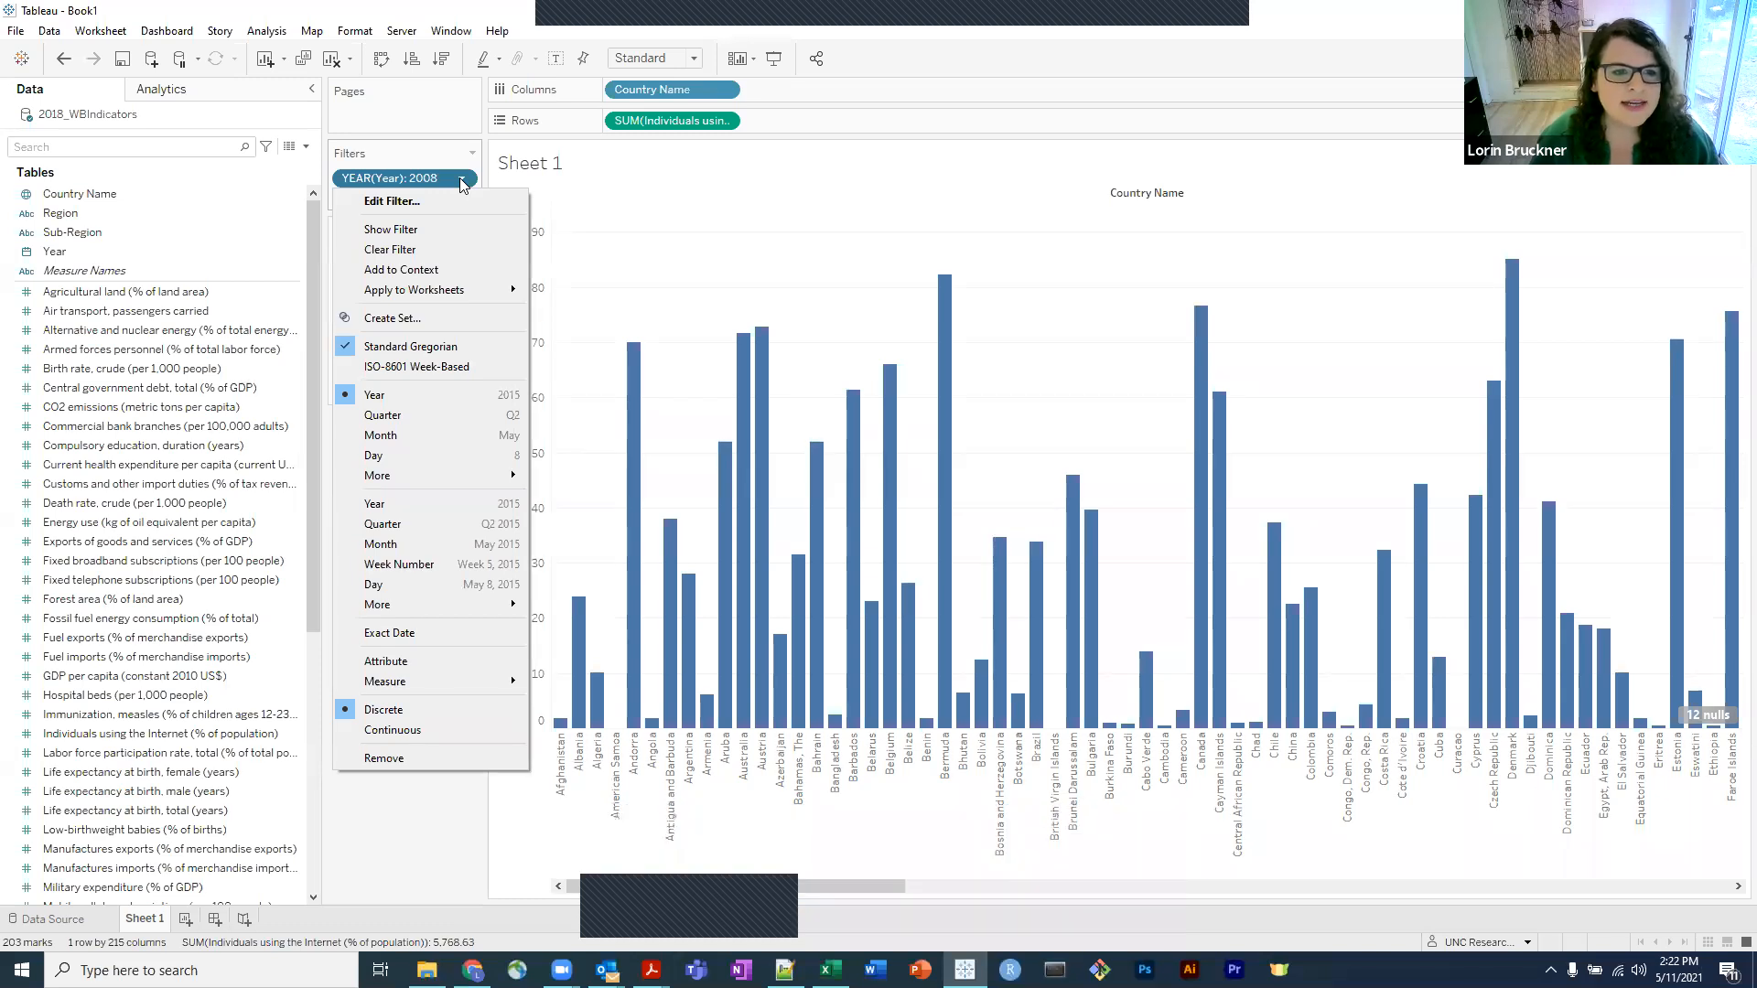
click(391, 231)
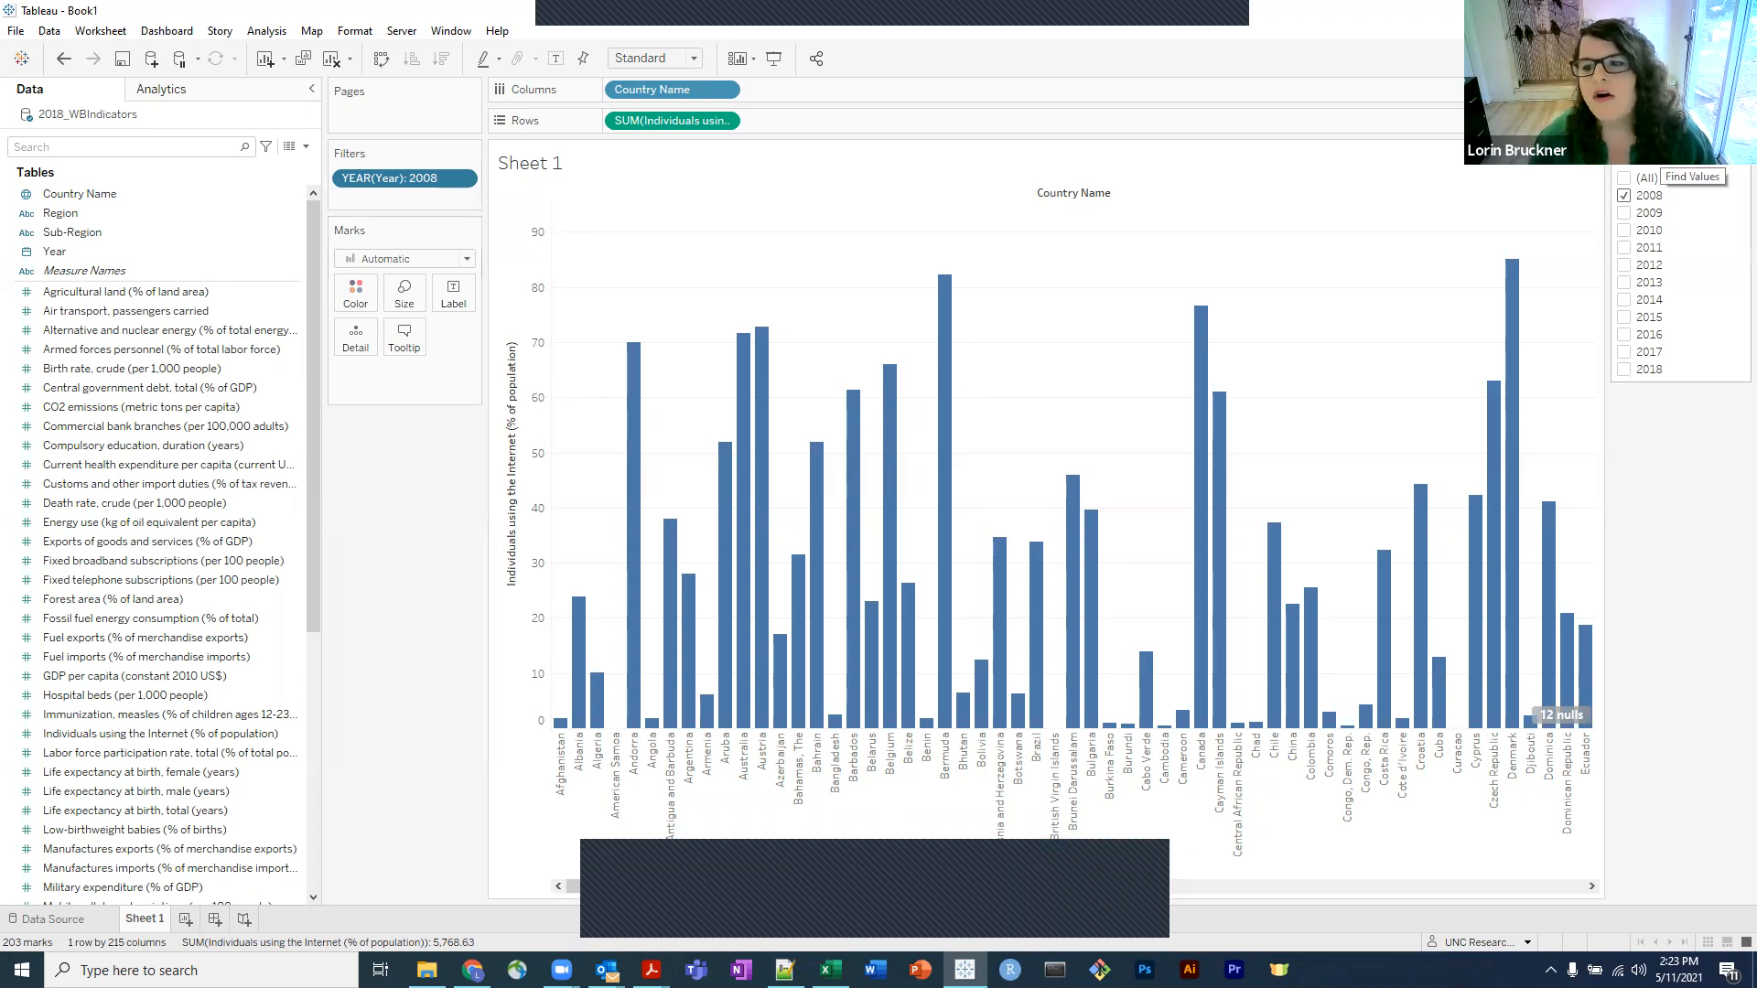
click(1625, 216)
click(1626, 231)
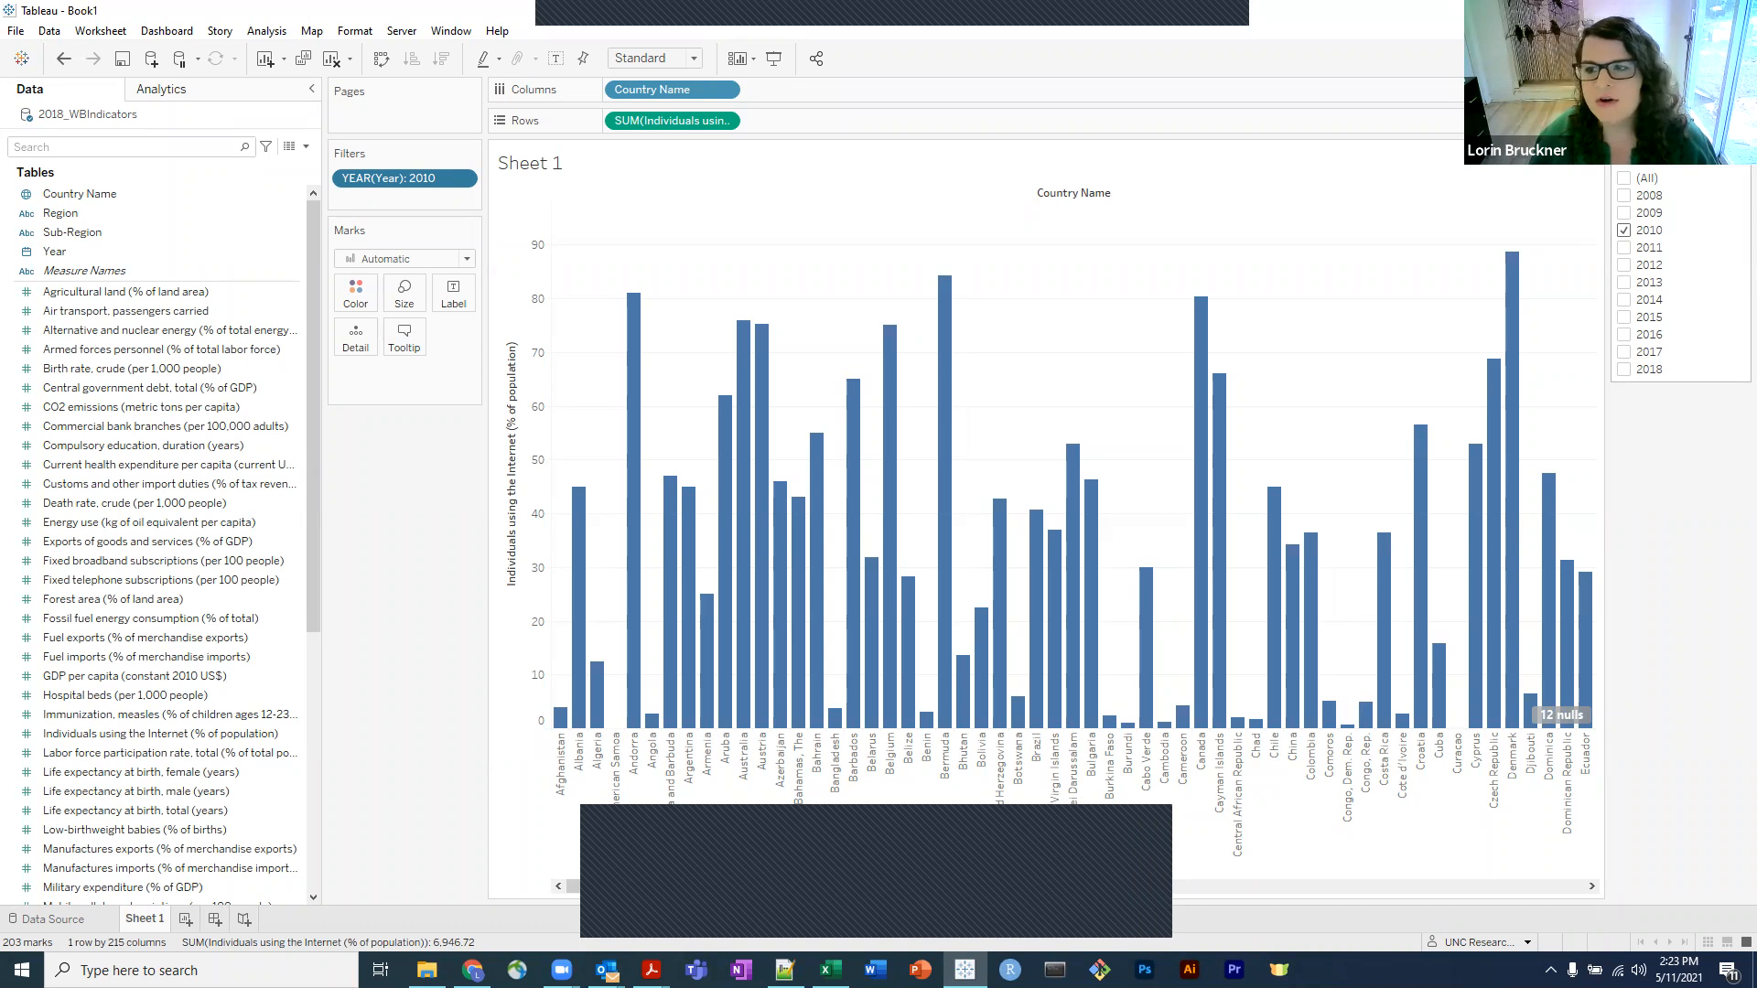
Change the Year filter to Single Value (dropdown) and switch it through 2014, 2008 and 2015, ending on 2008.
click(1742, 157)
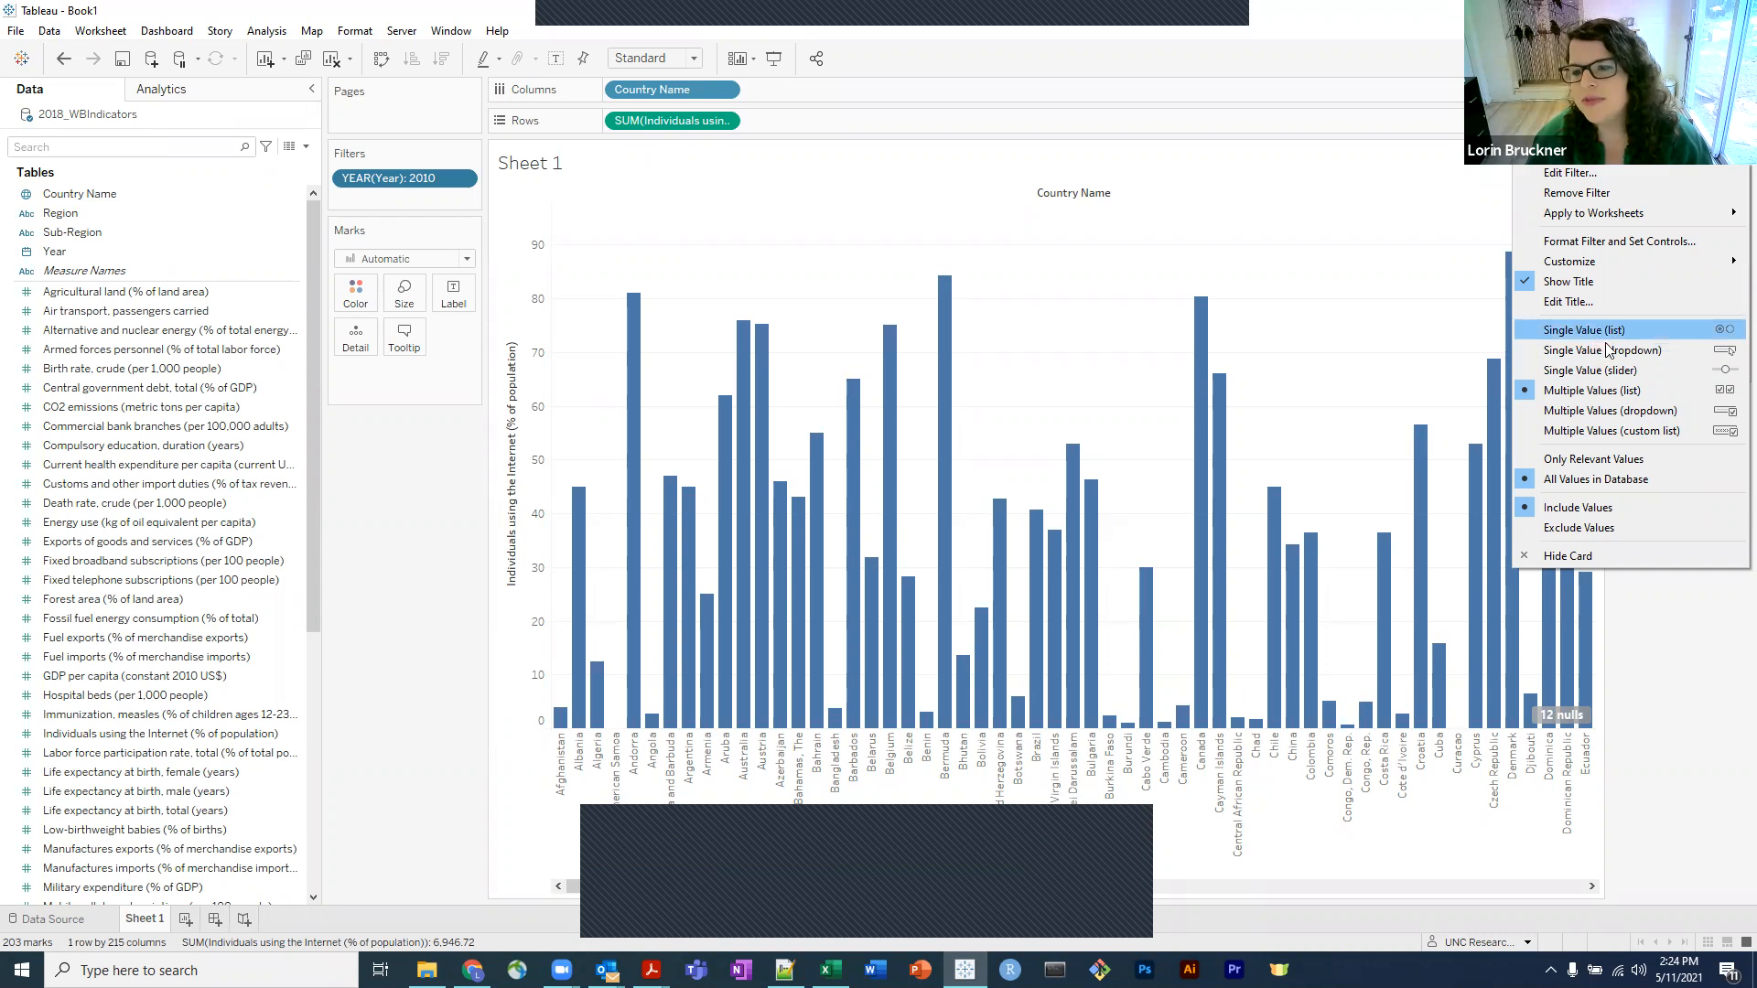
click(1665, 355)
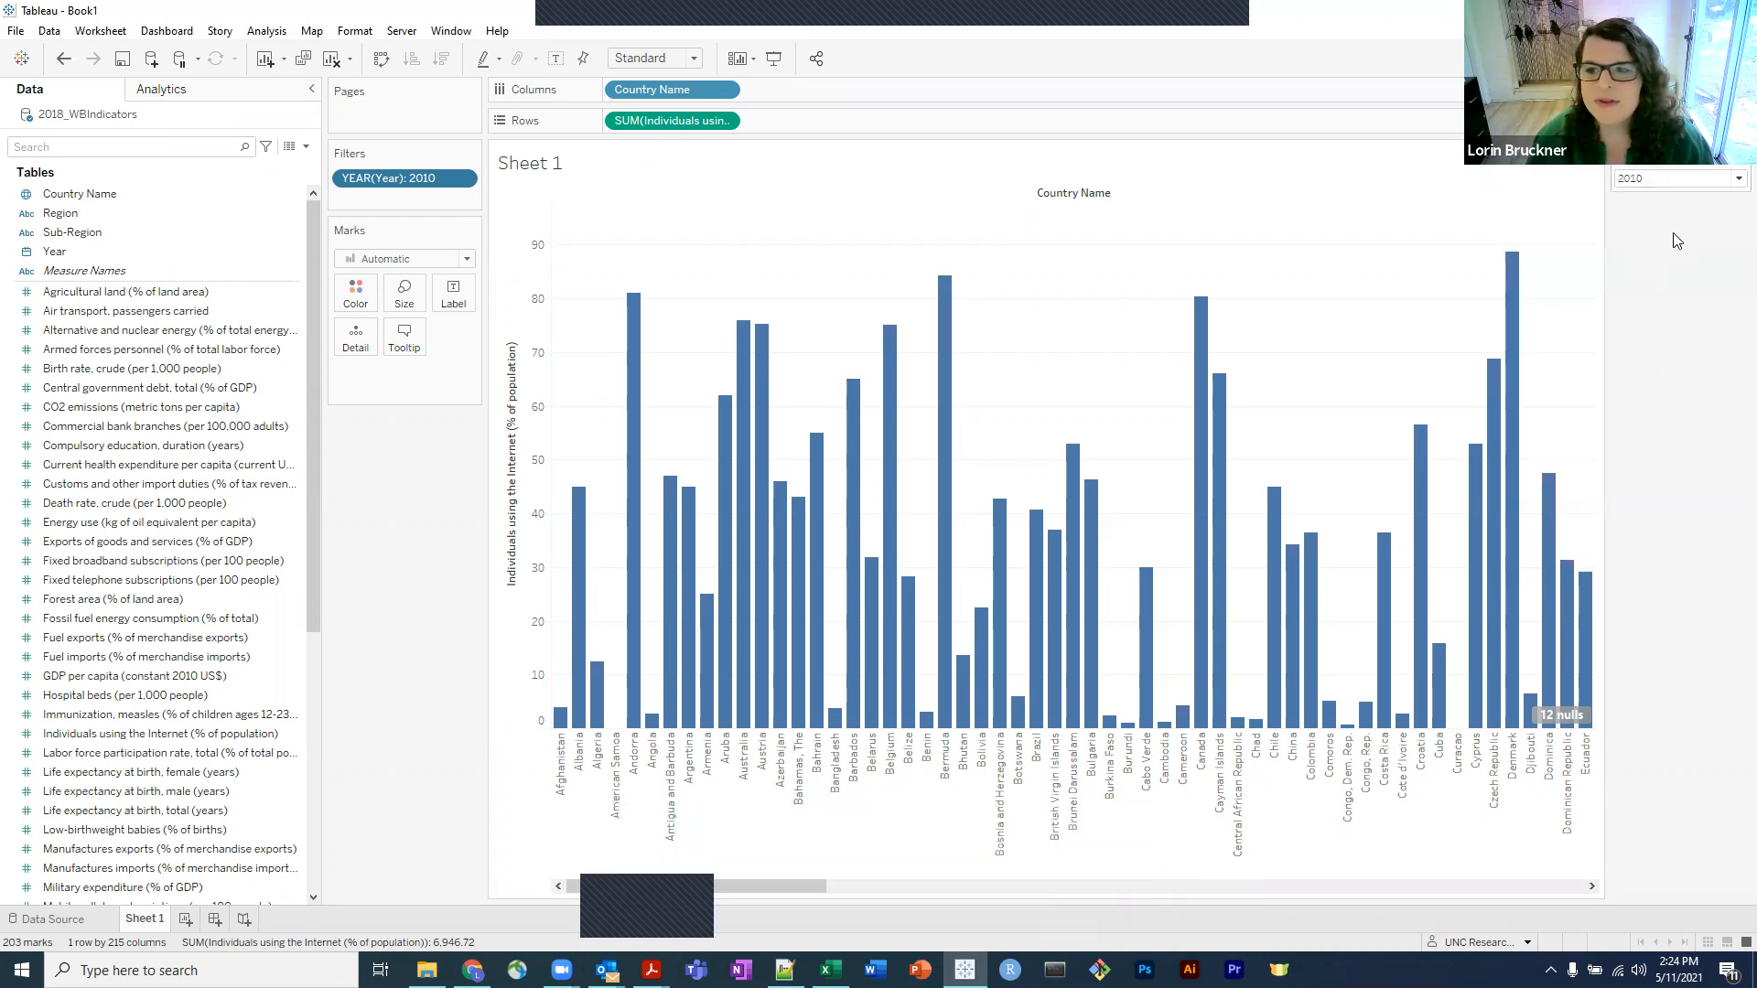
click(1667, 182)
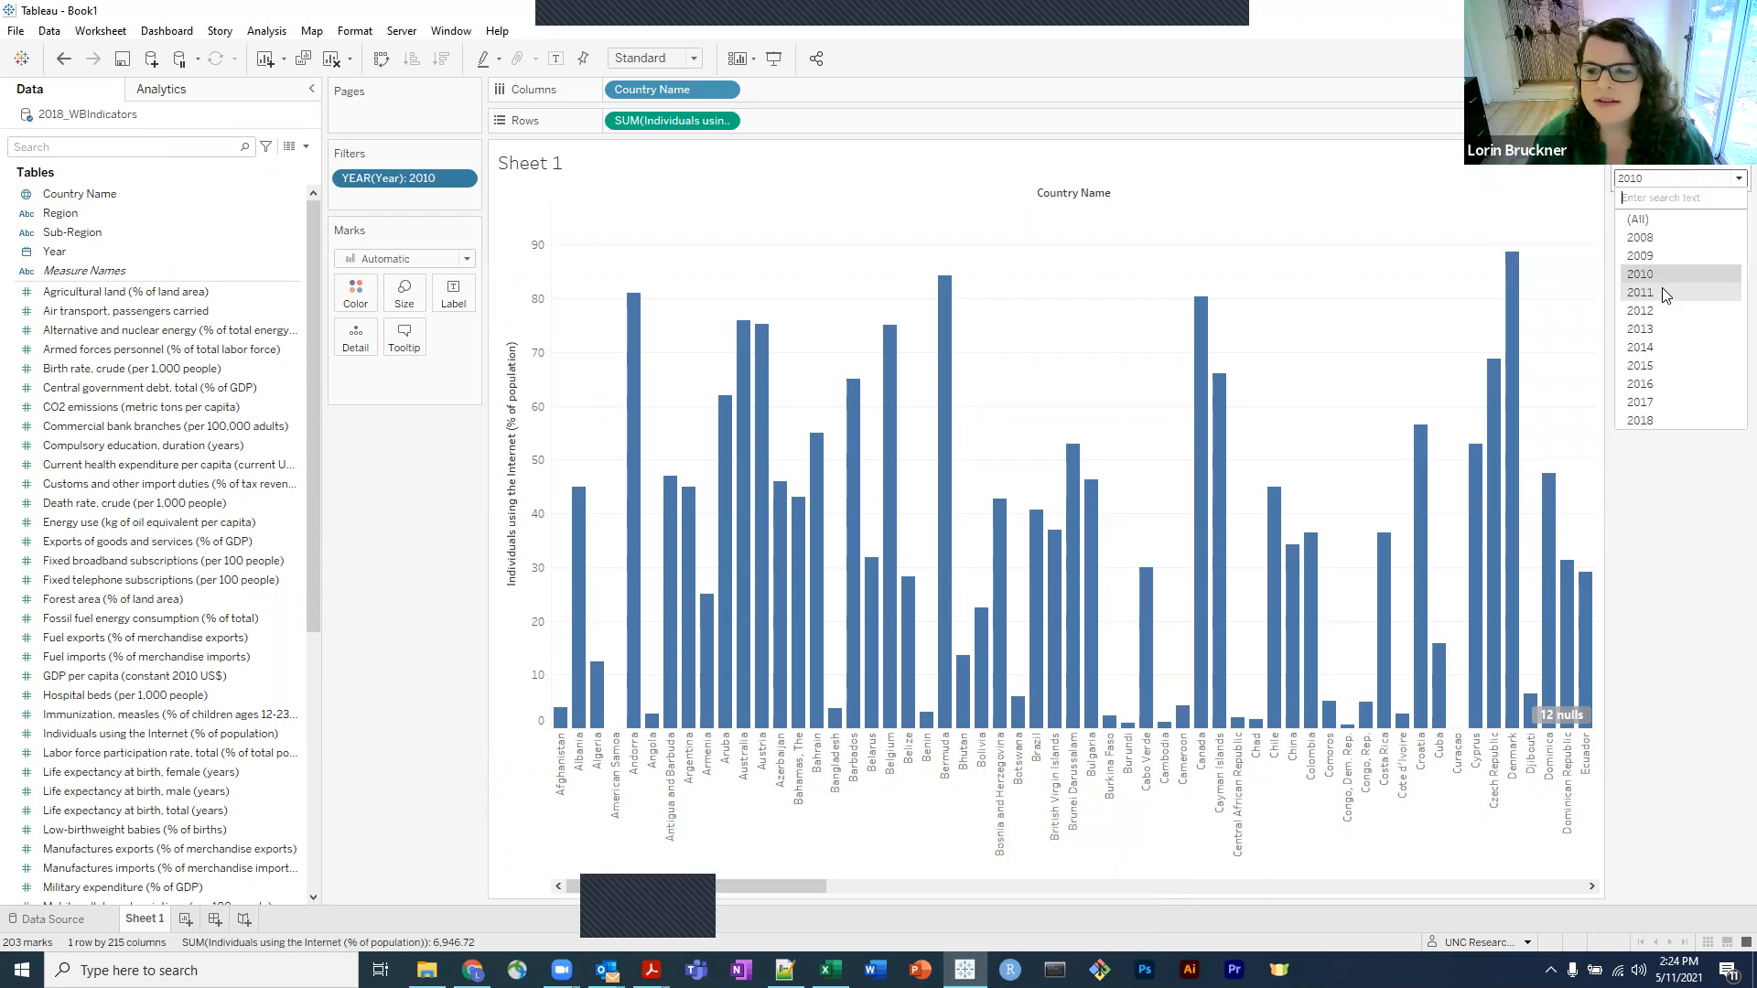
click(1669, 186)
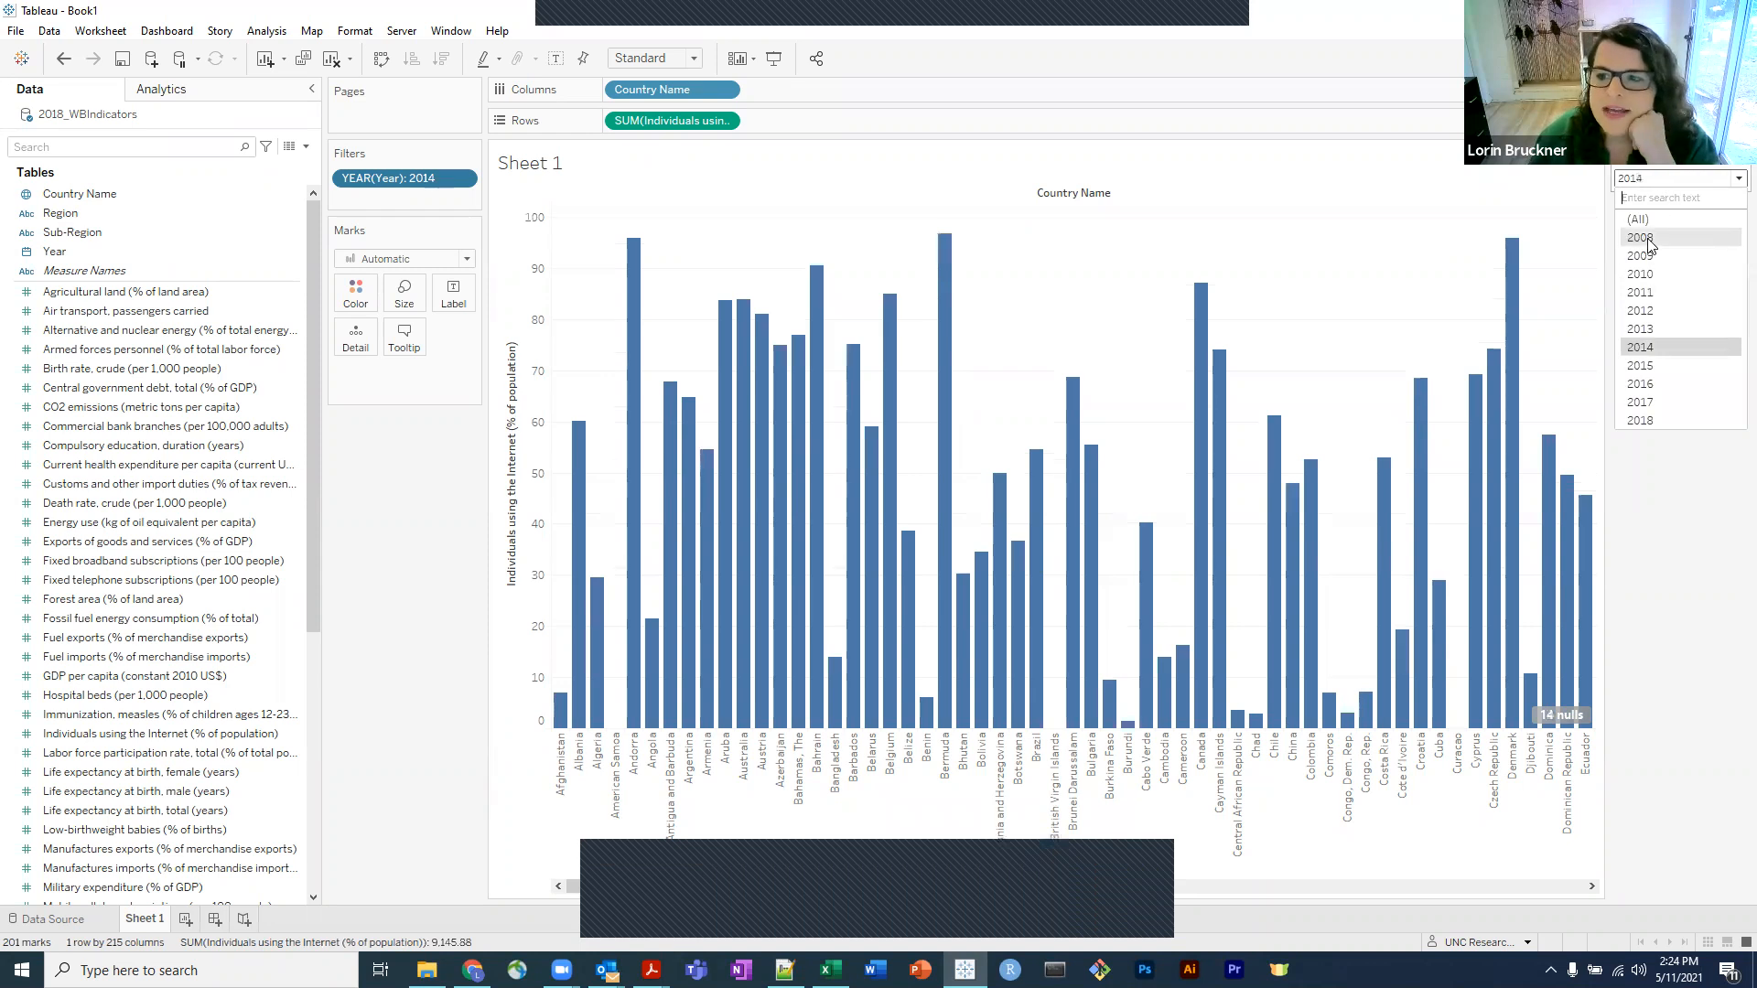
click(1647, 240)
click(1663, 181)
click(1673, 363)
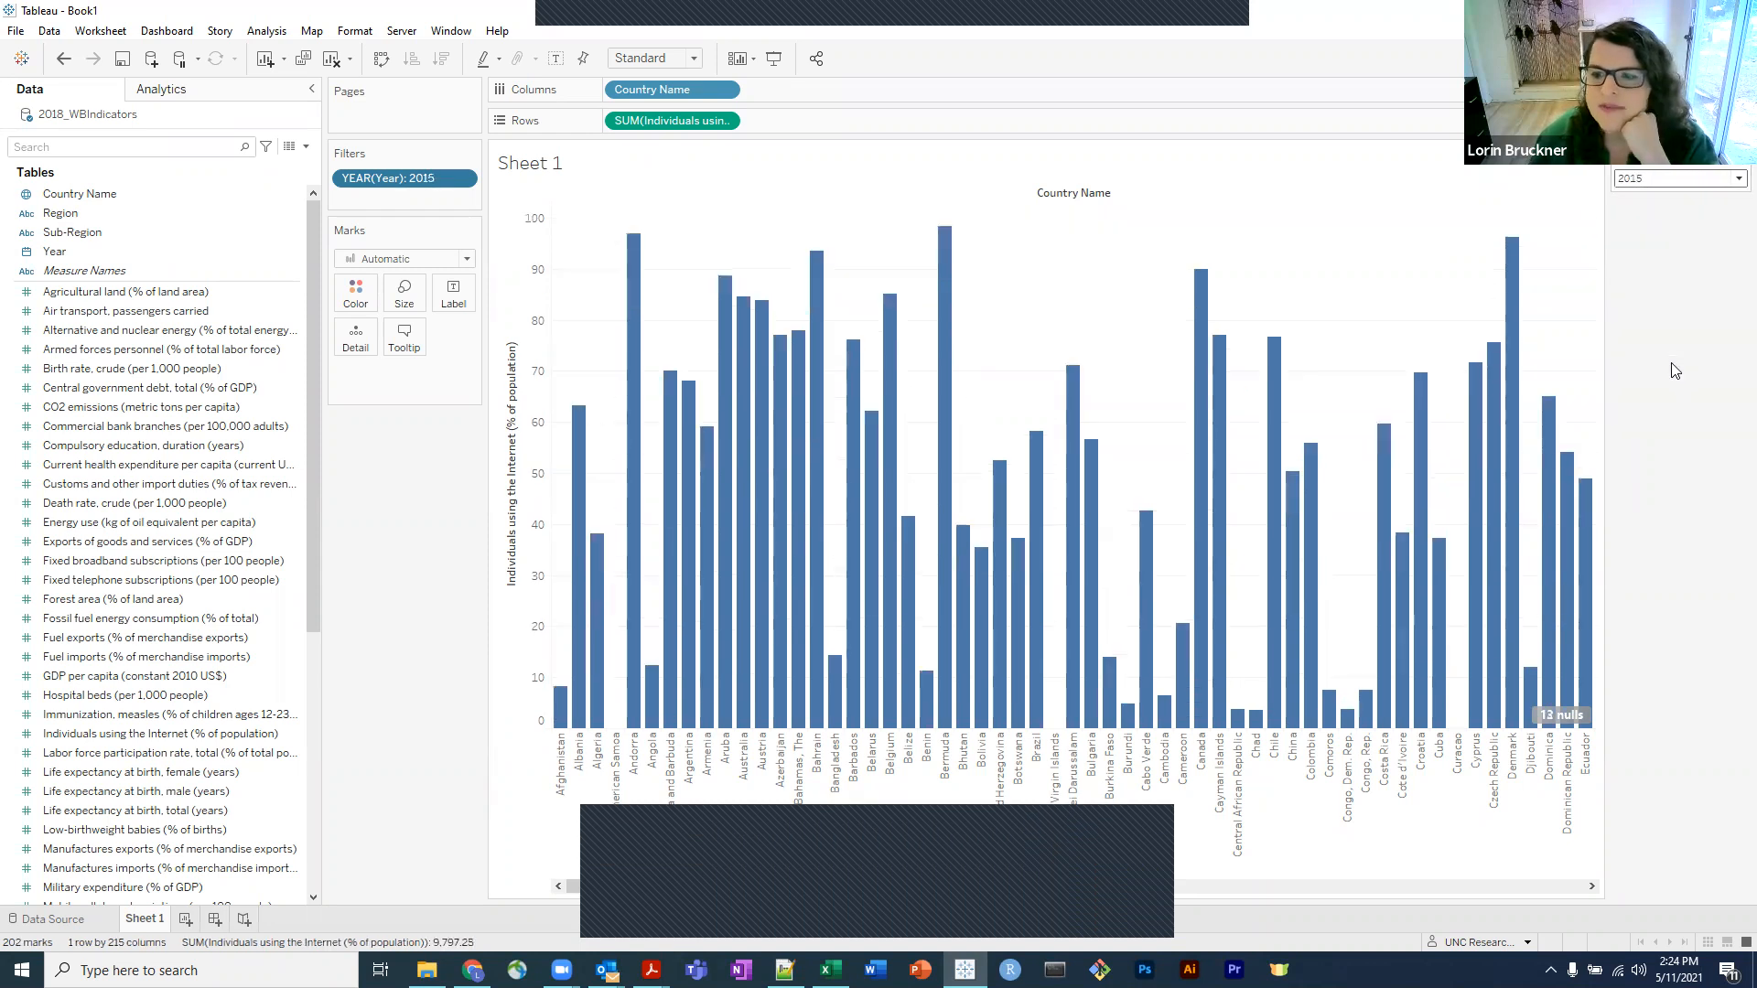
click(1680, 180)
click(1660, 238)
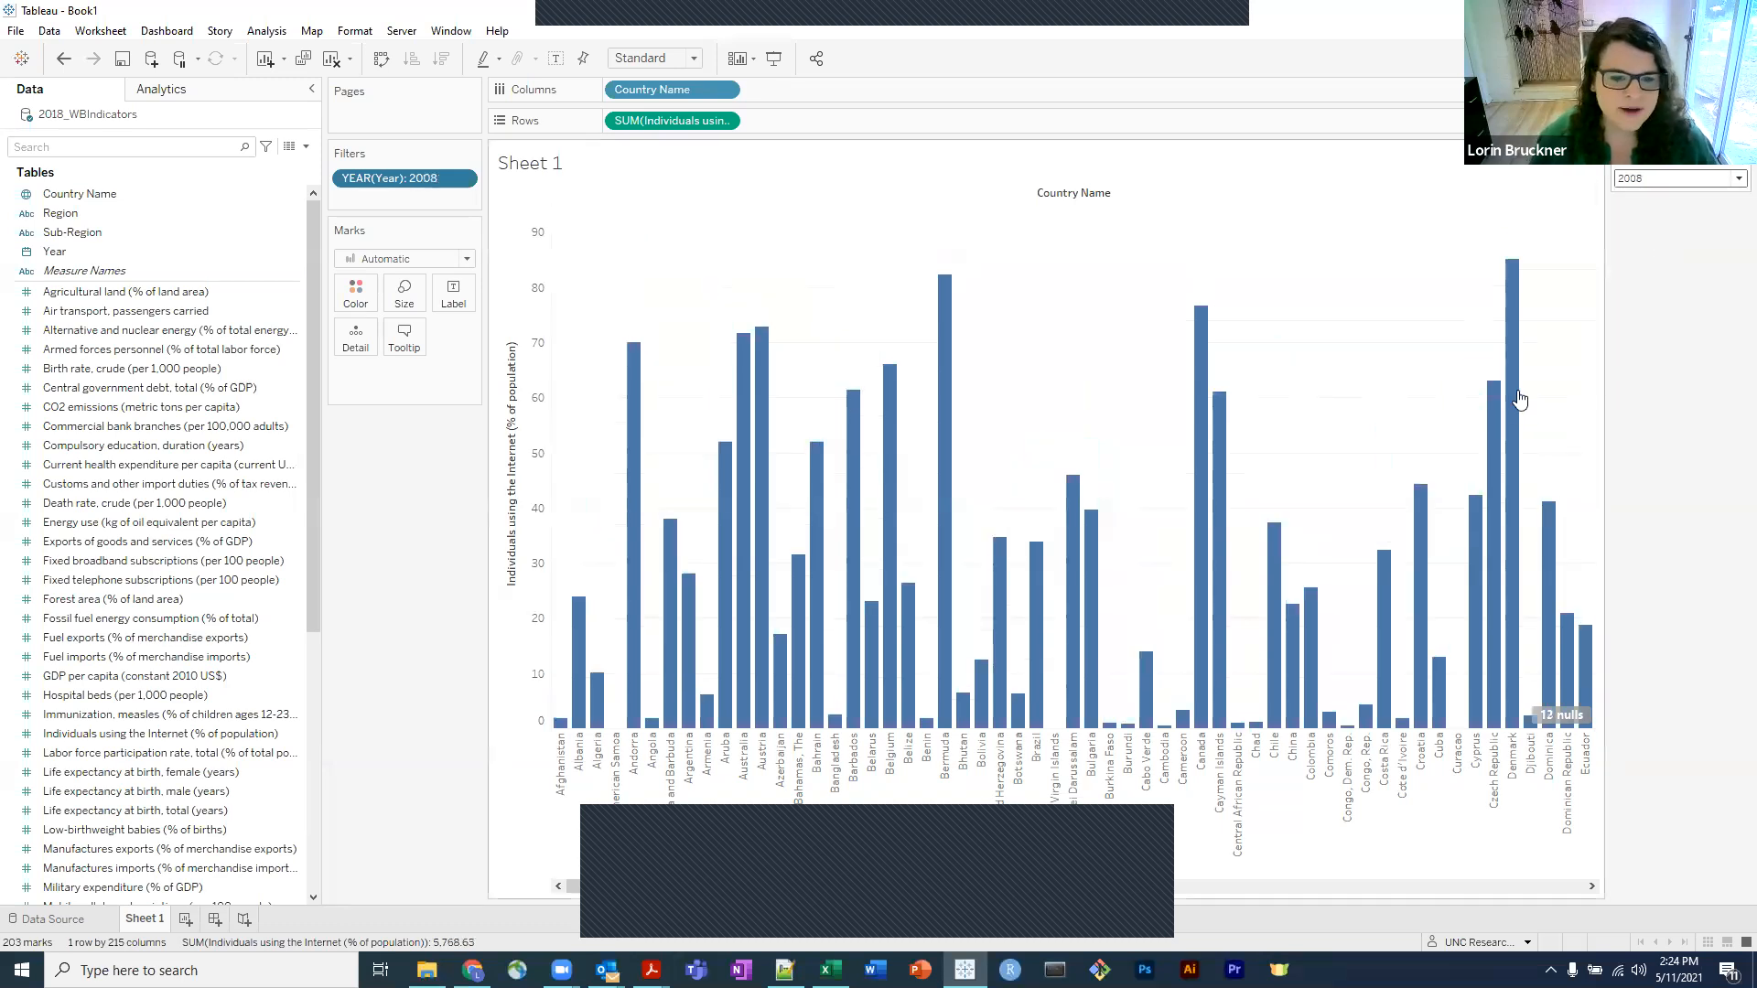
Swap rows and columns to make the bars horizontal and sort the countries in descending order of internet use.
mouse_move(1519, 399)
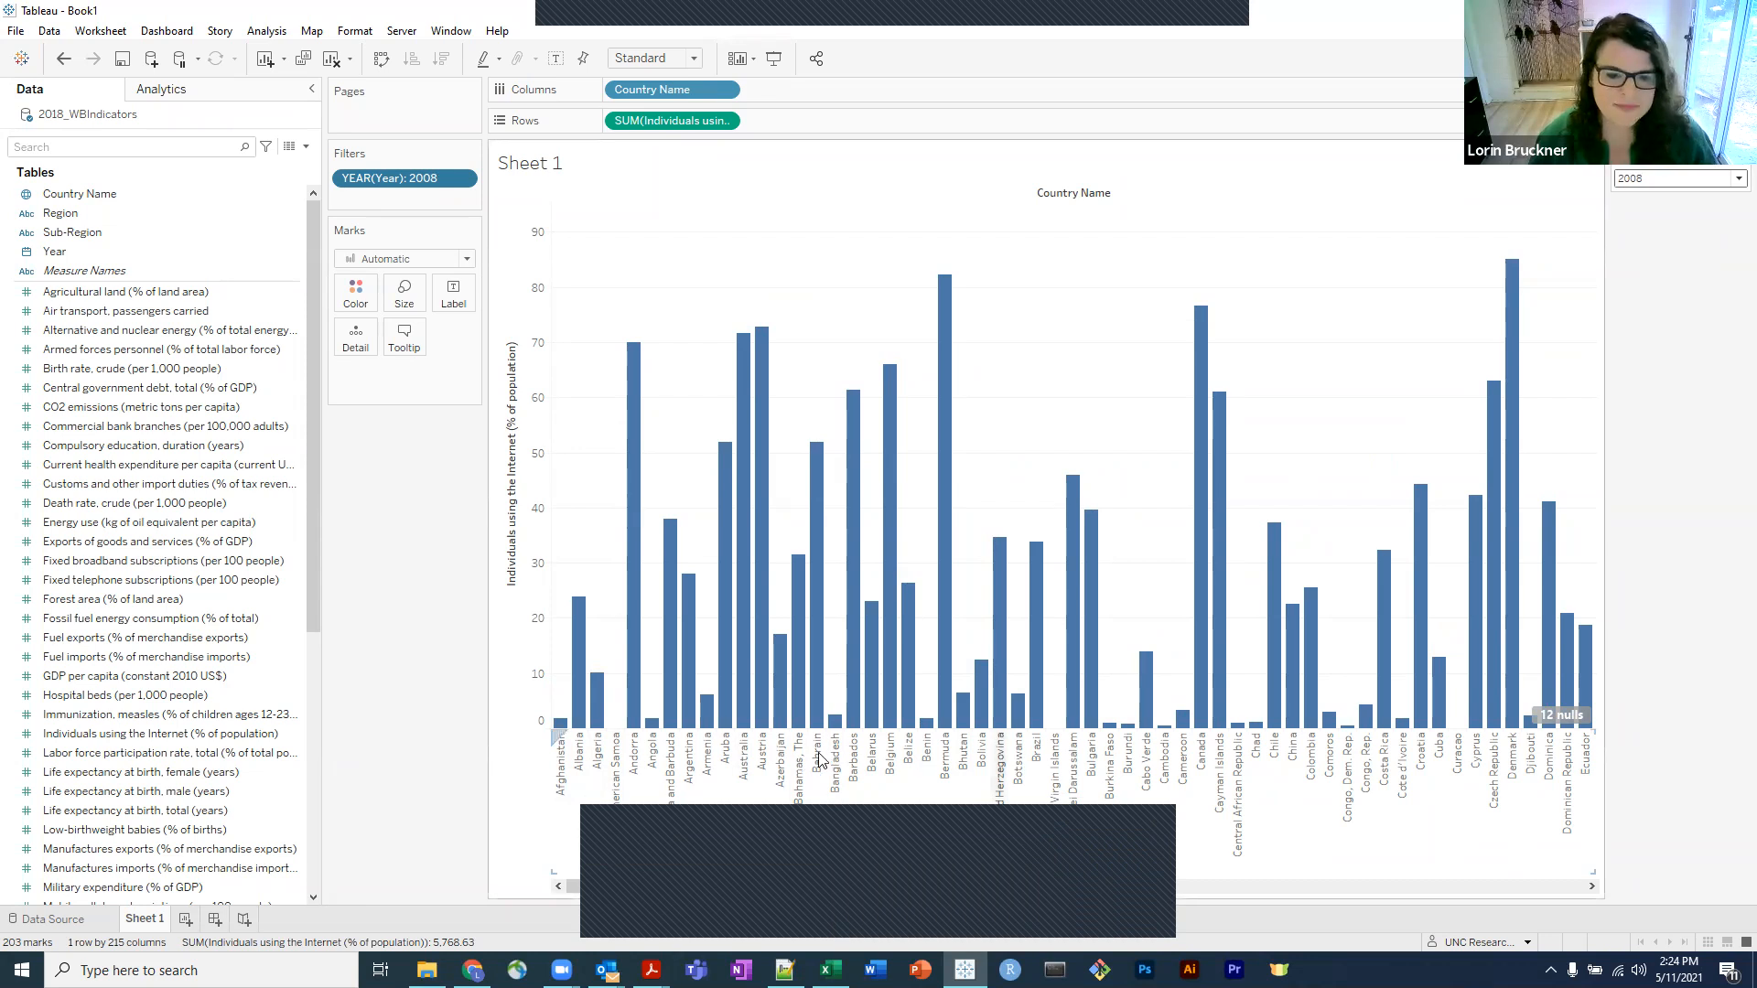
drag(494, 804, 494, 839)
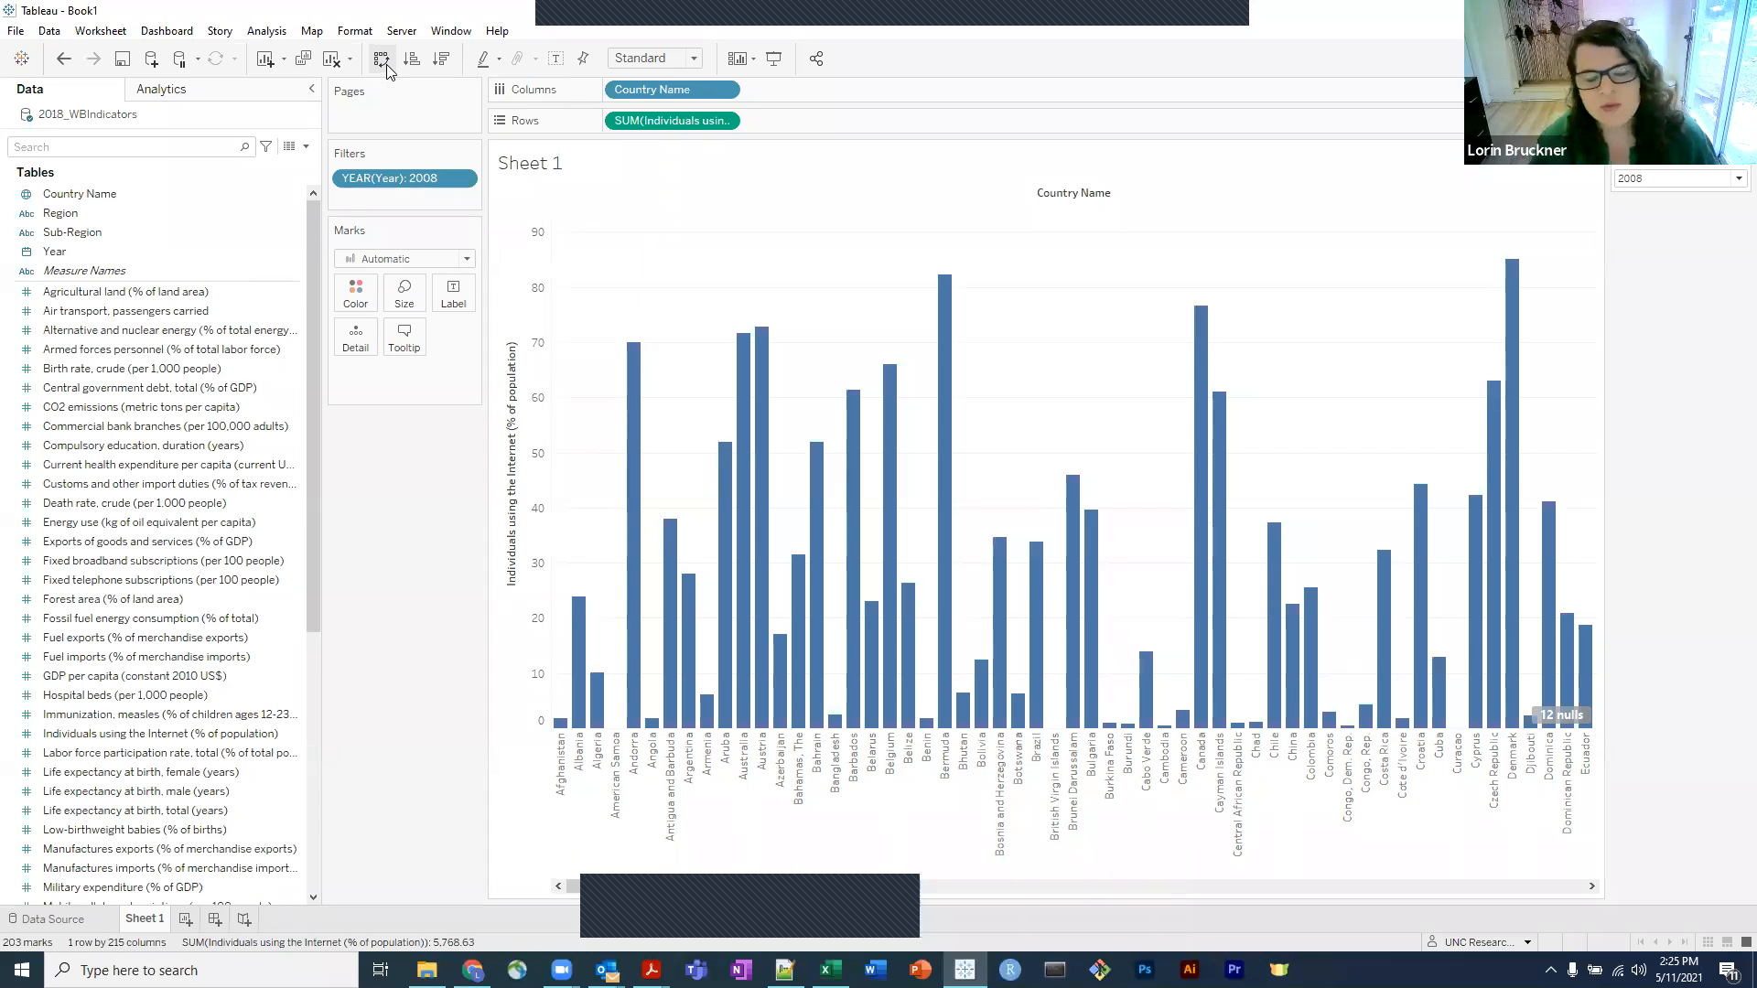
click(382, 61)
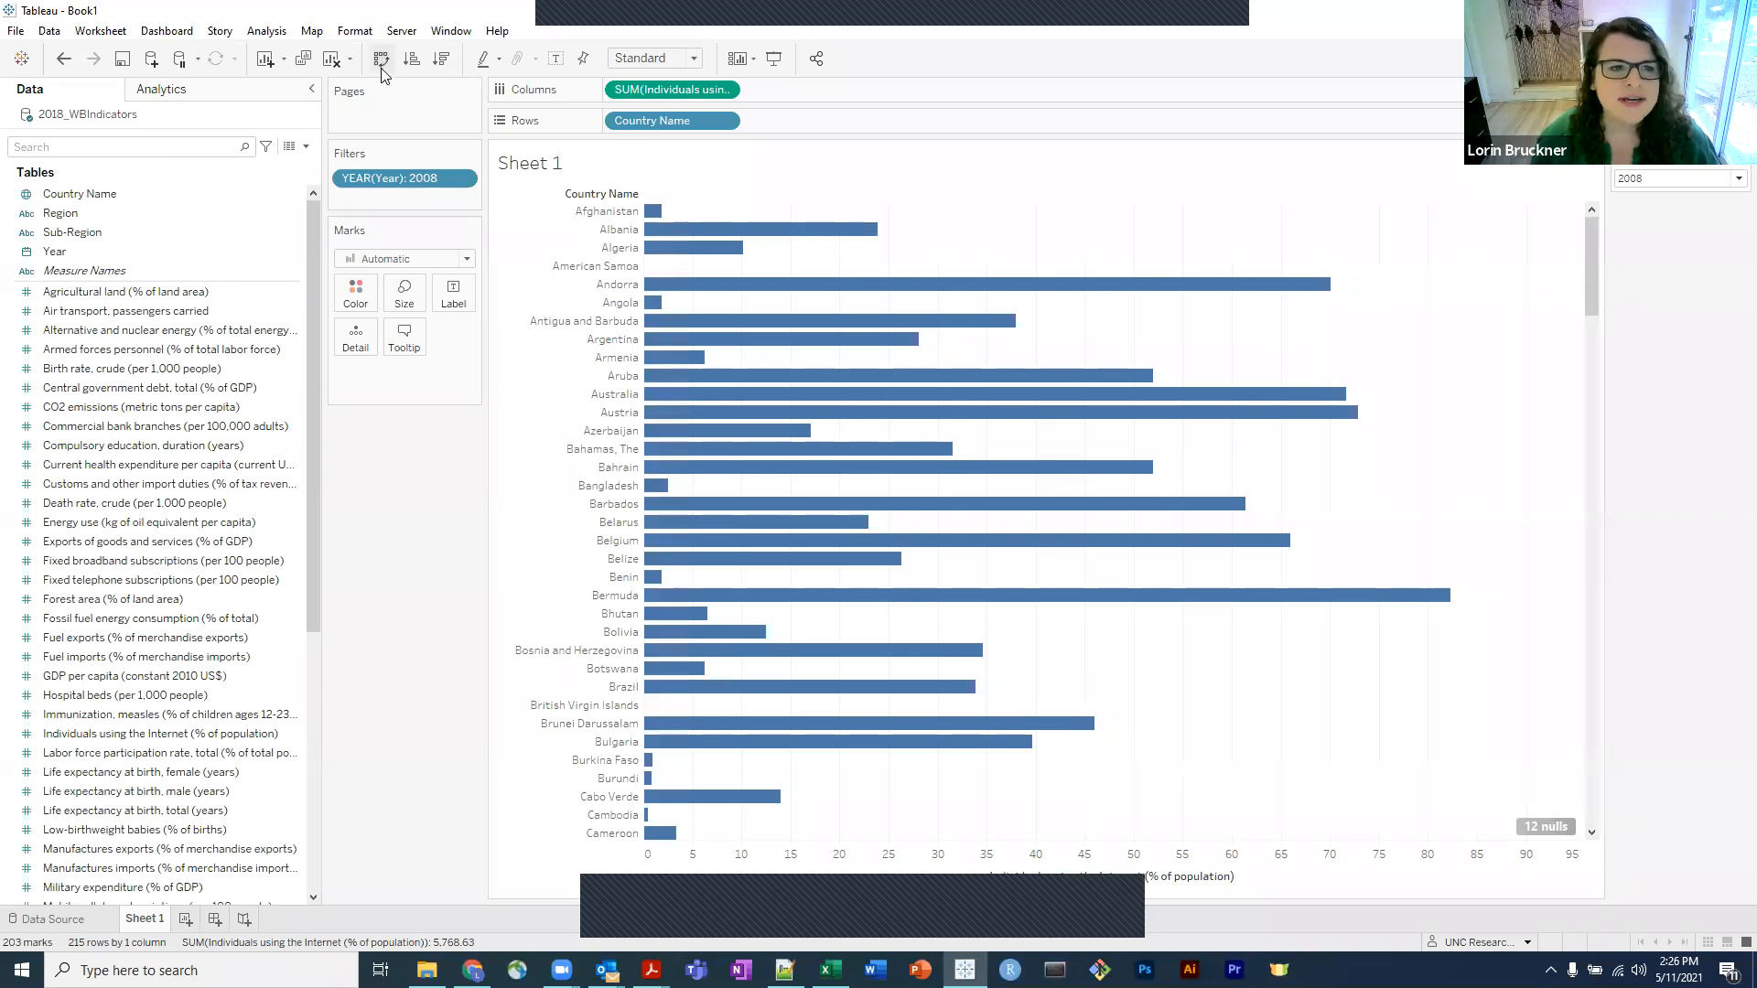
click(442, 59)
mouse_move(685, 216)
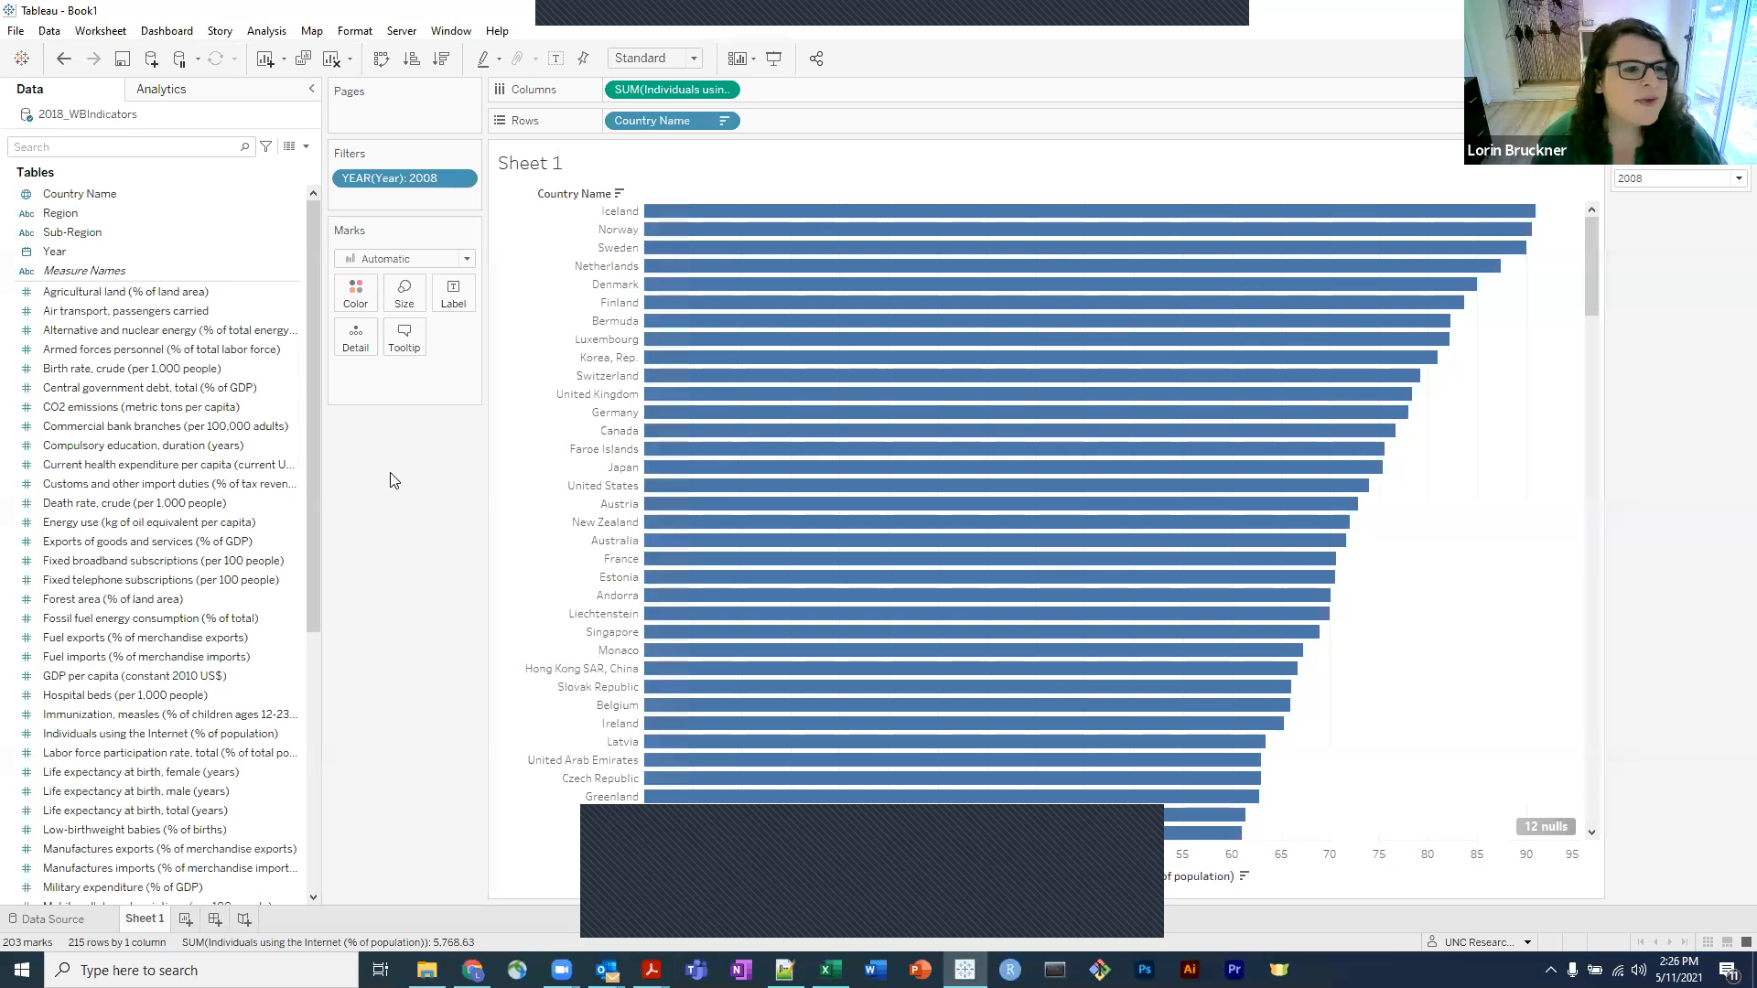
Color the bars by the Region dimension.
click(165, 251)
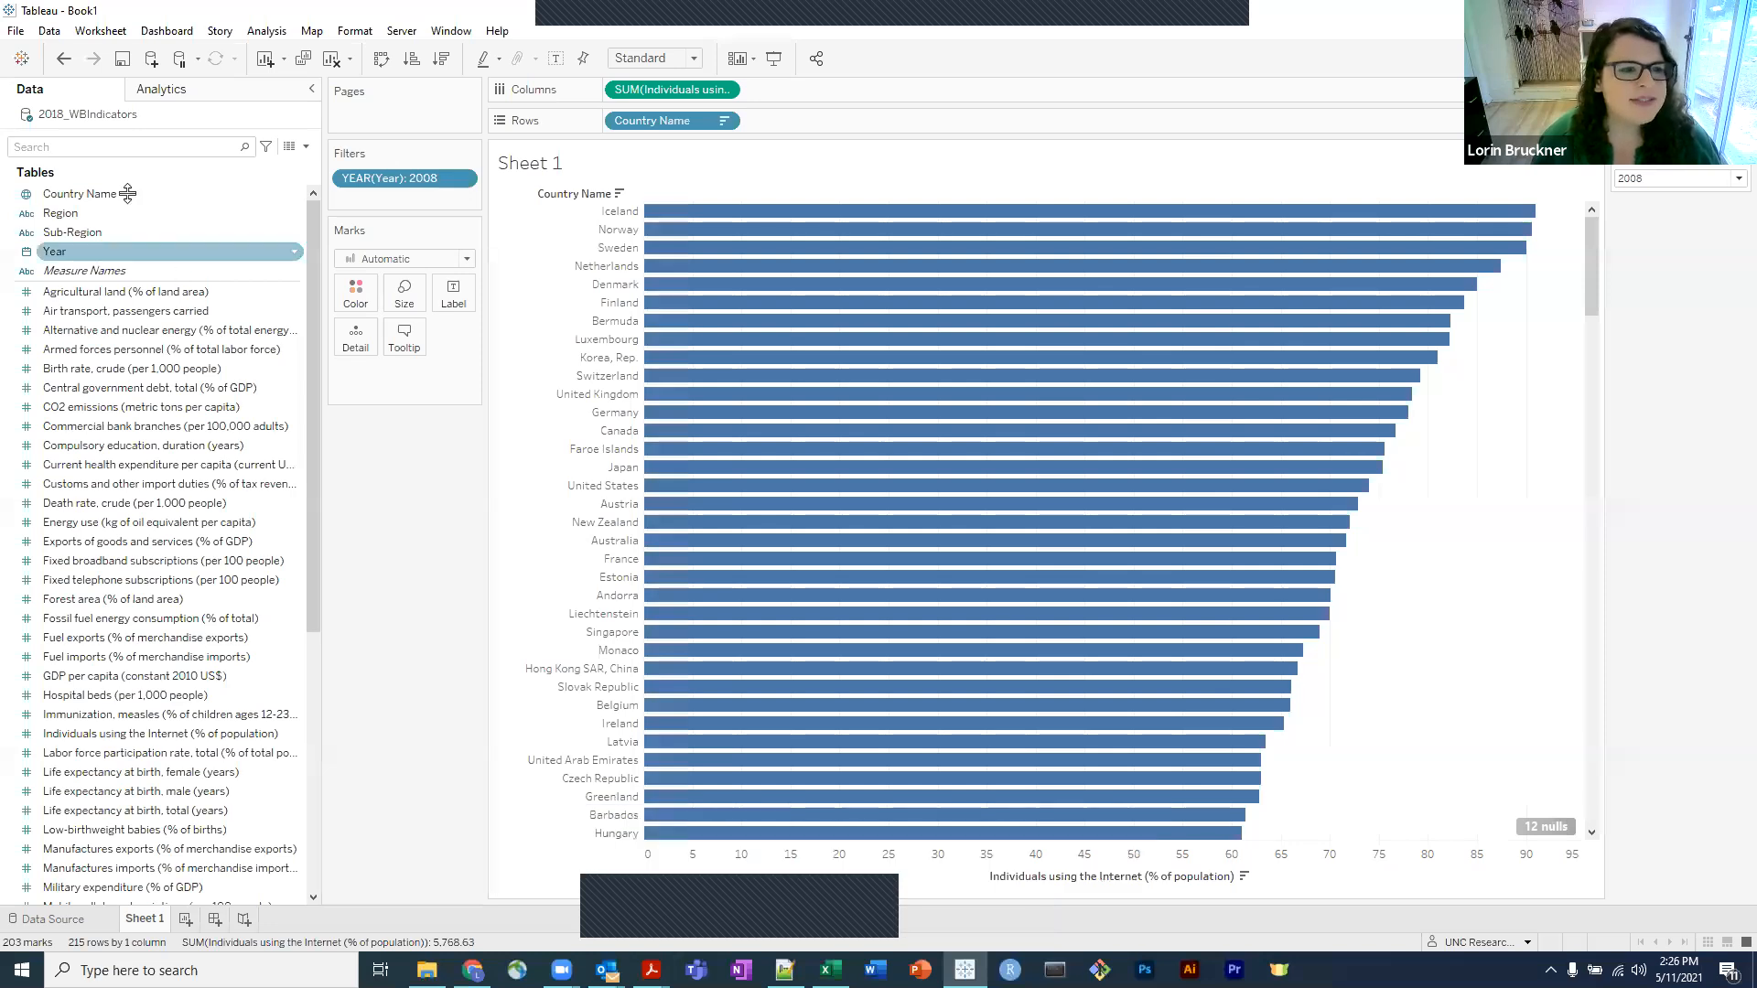
click(158, 193)
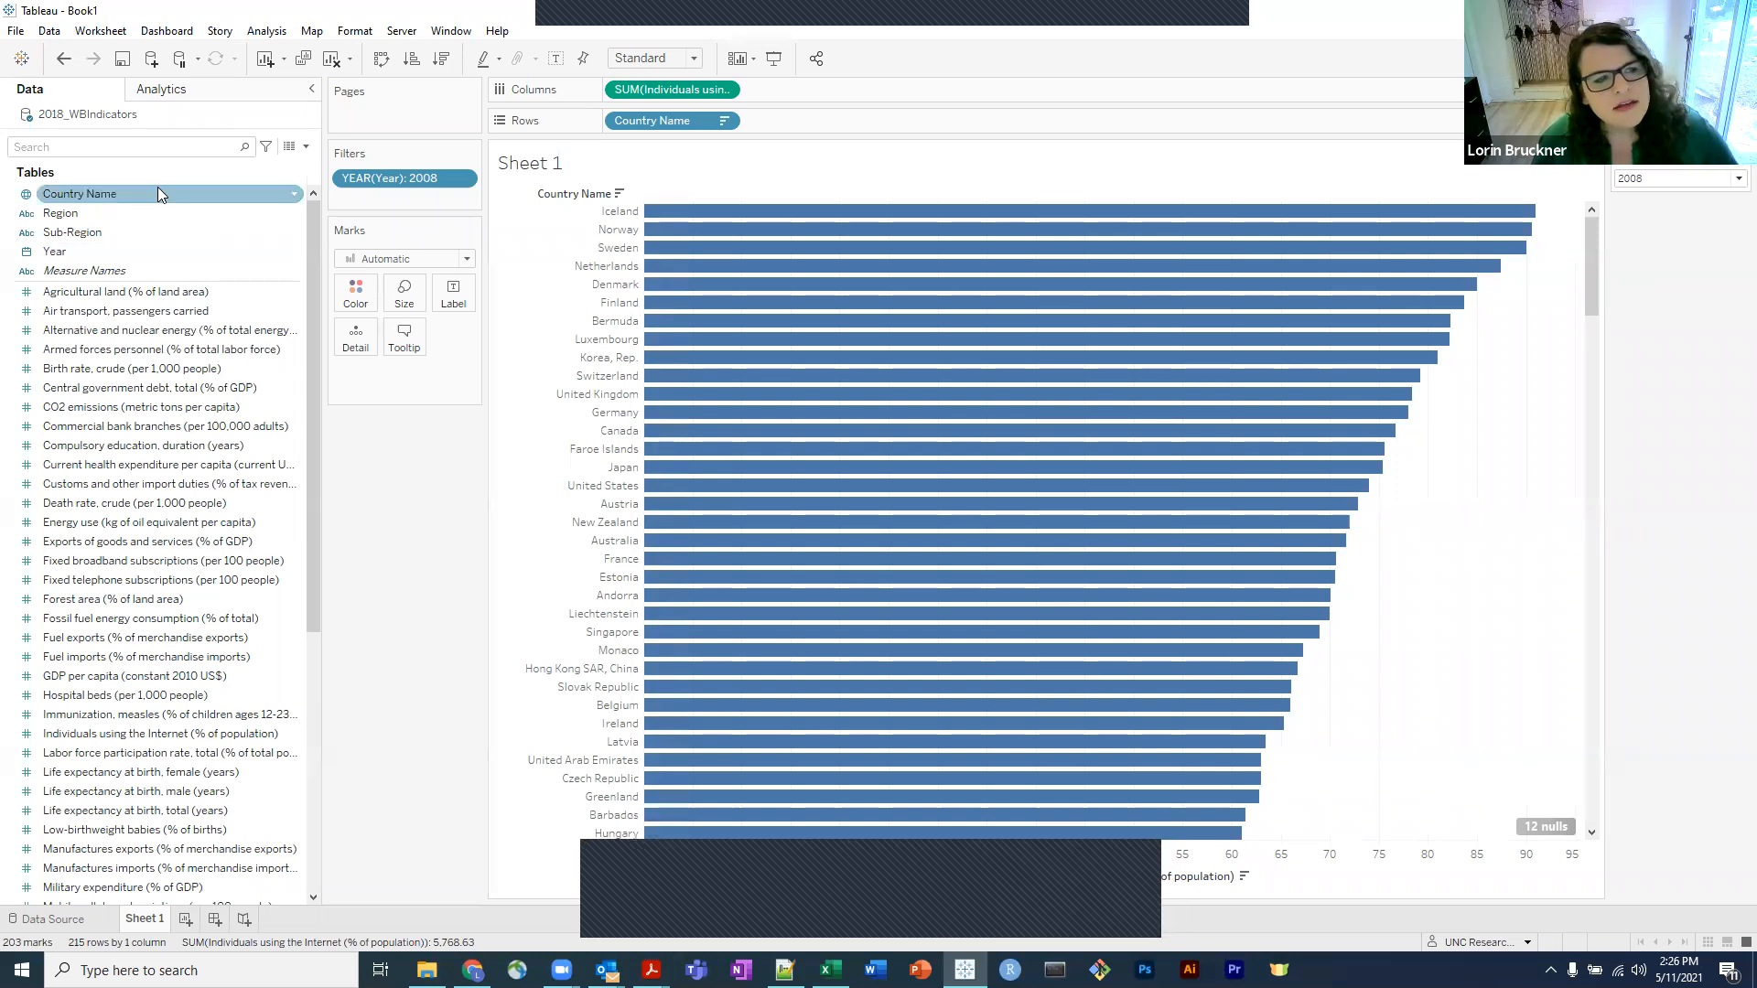
click(69, 216)
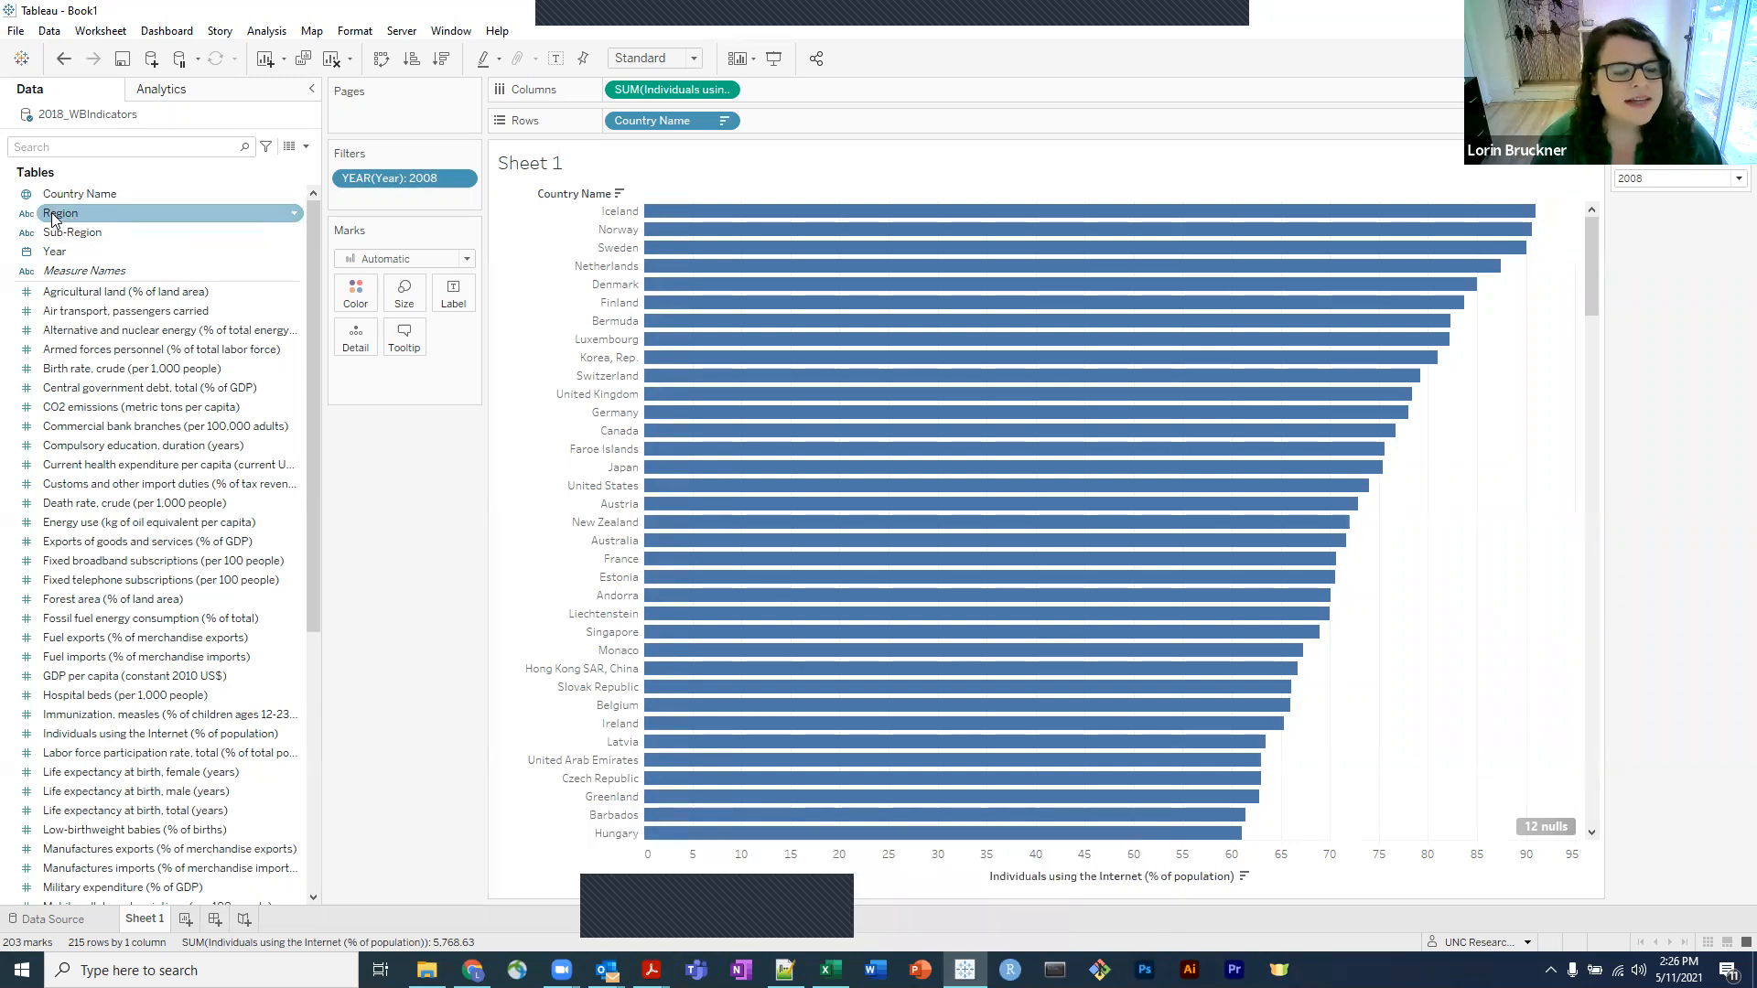
drag(52, 220, 360, 261)
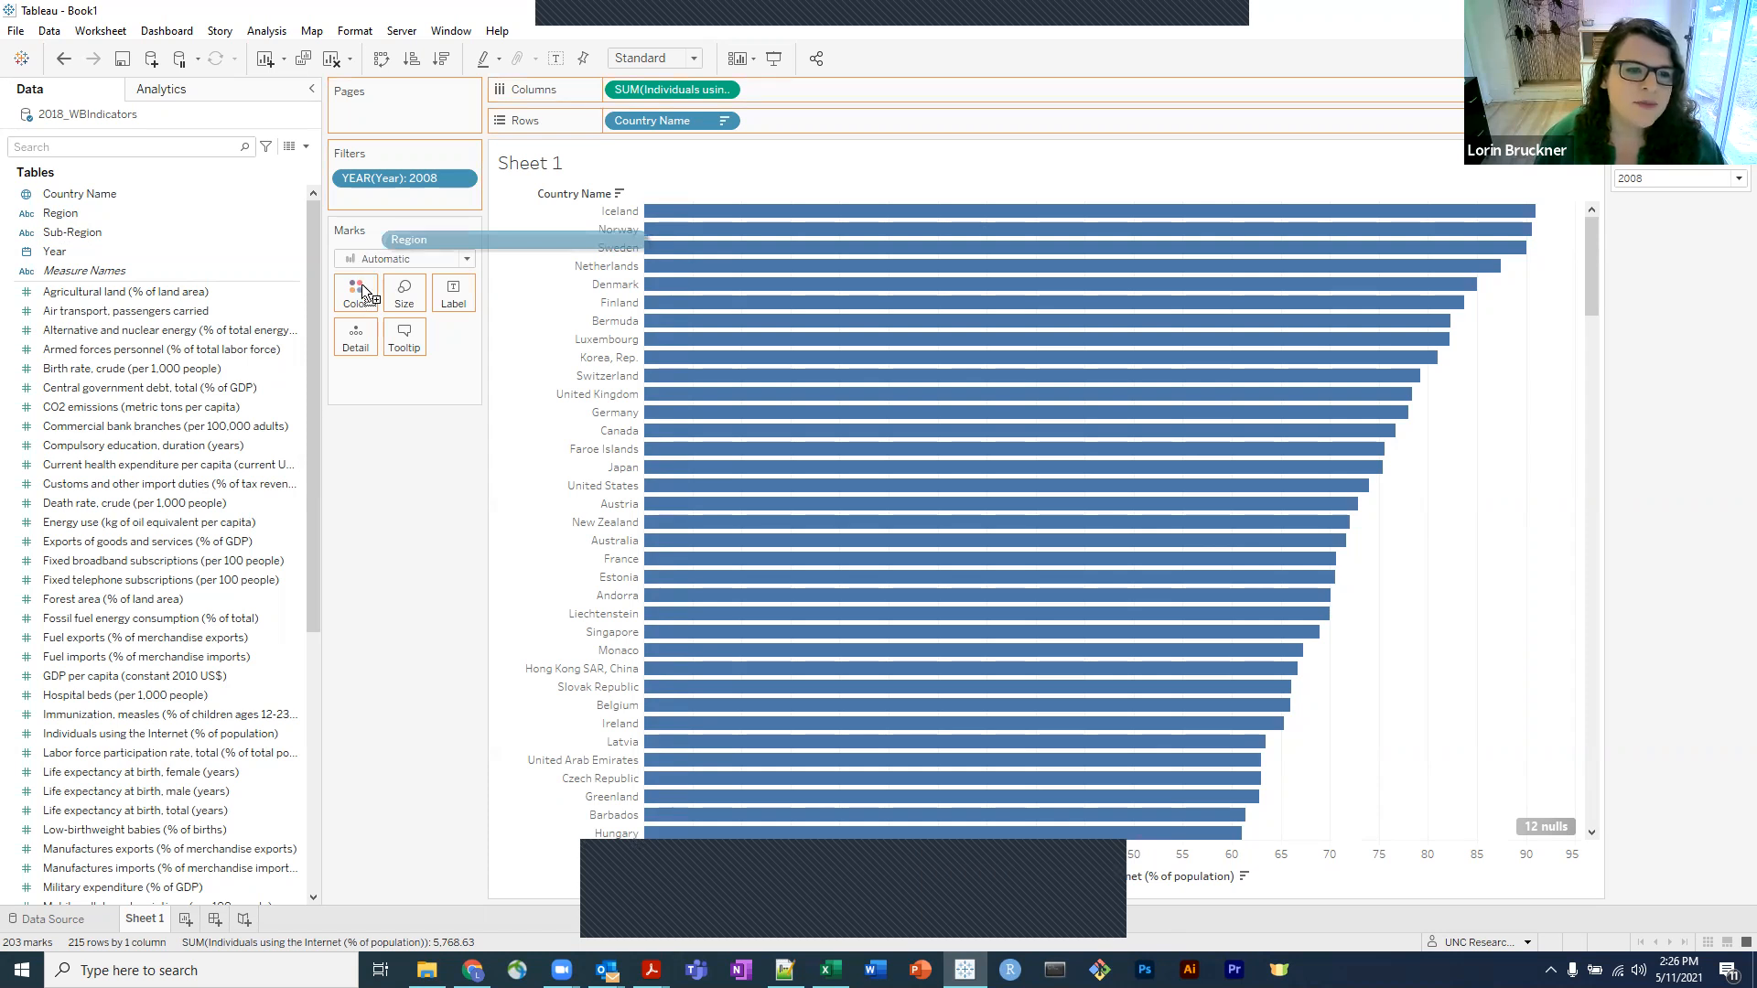
drag(359, 295, 357, 289)
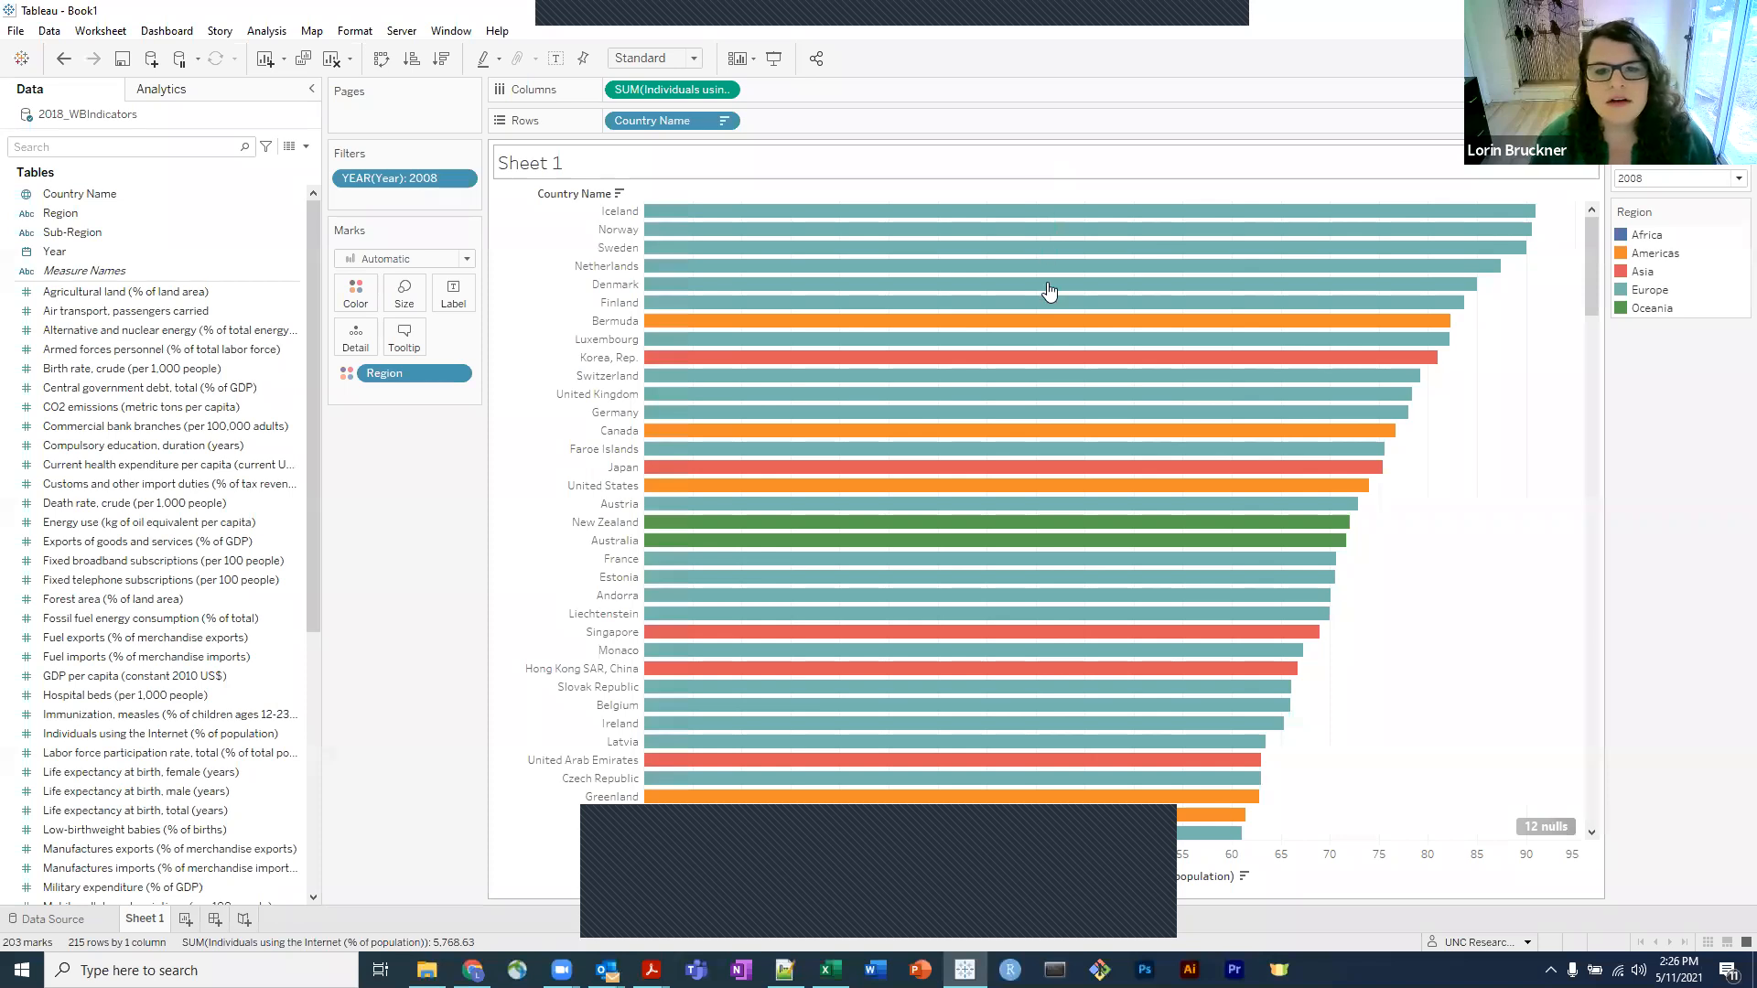
Assign the Green-Orange-Teal palette to the Region colors and set Americas to light blue.
mouse_move(1049, 291)
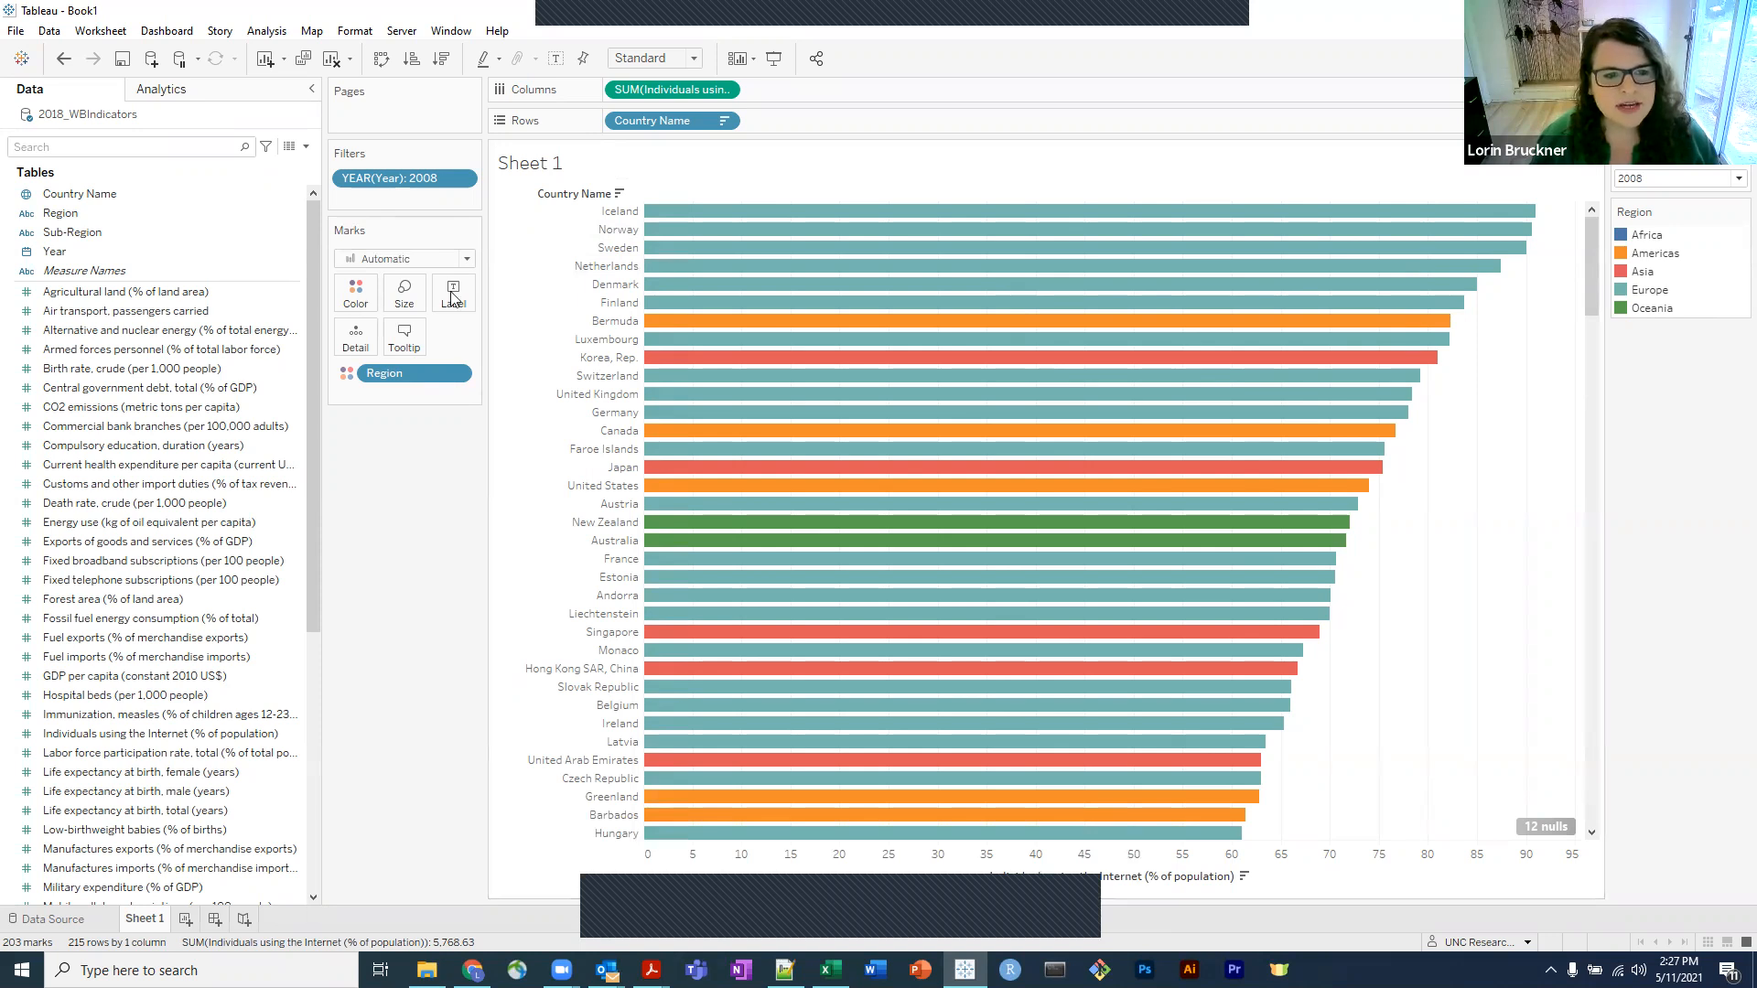
click(356, 295)
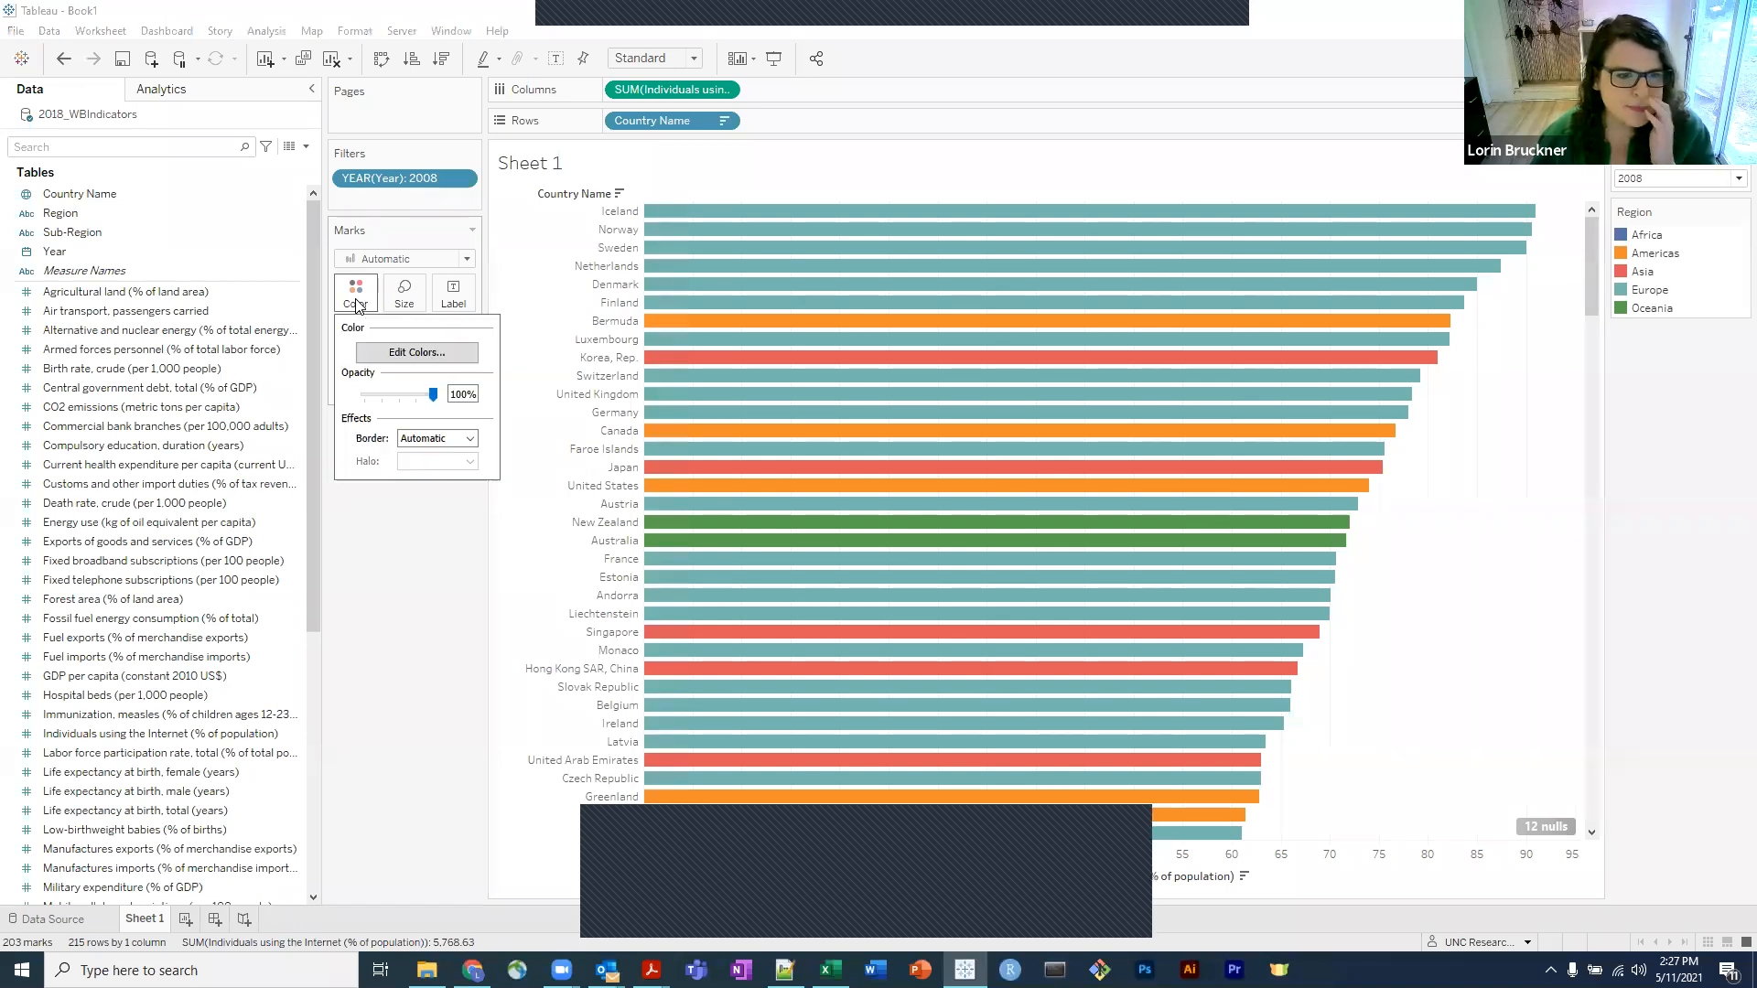
click(403, 352)
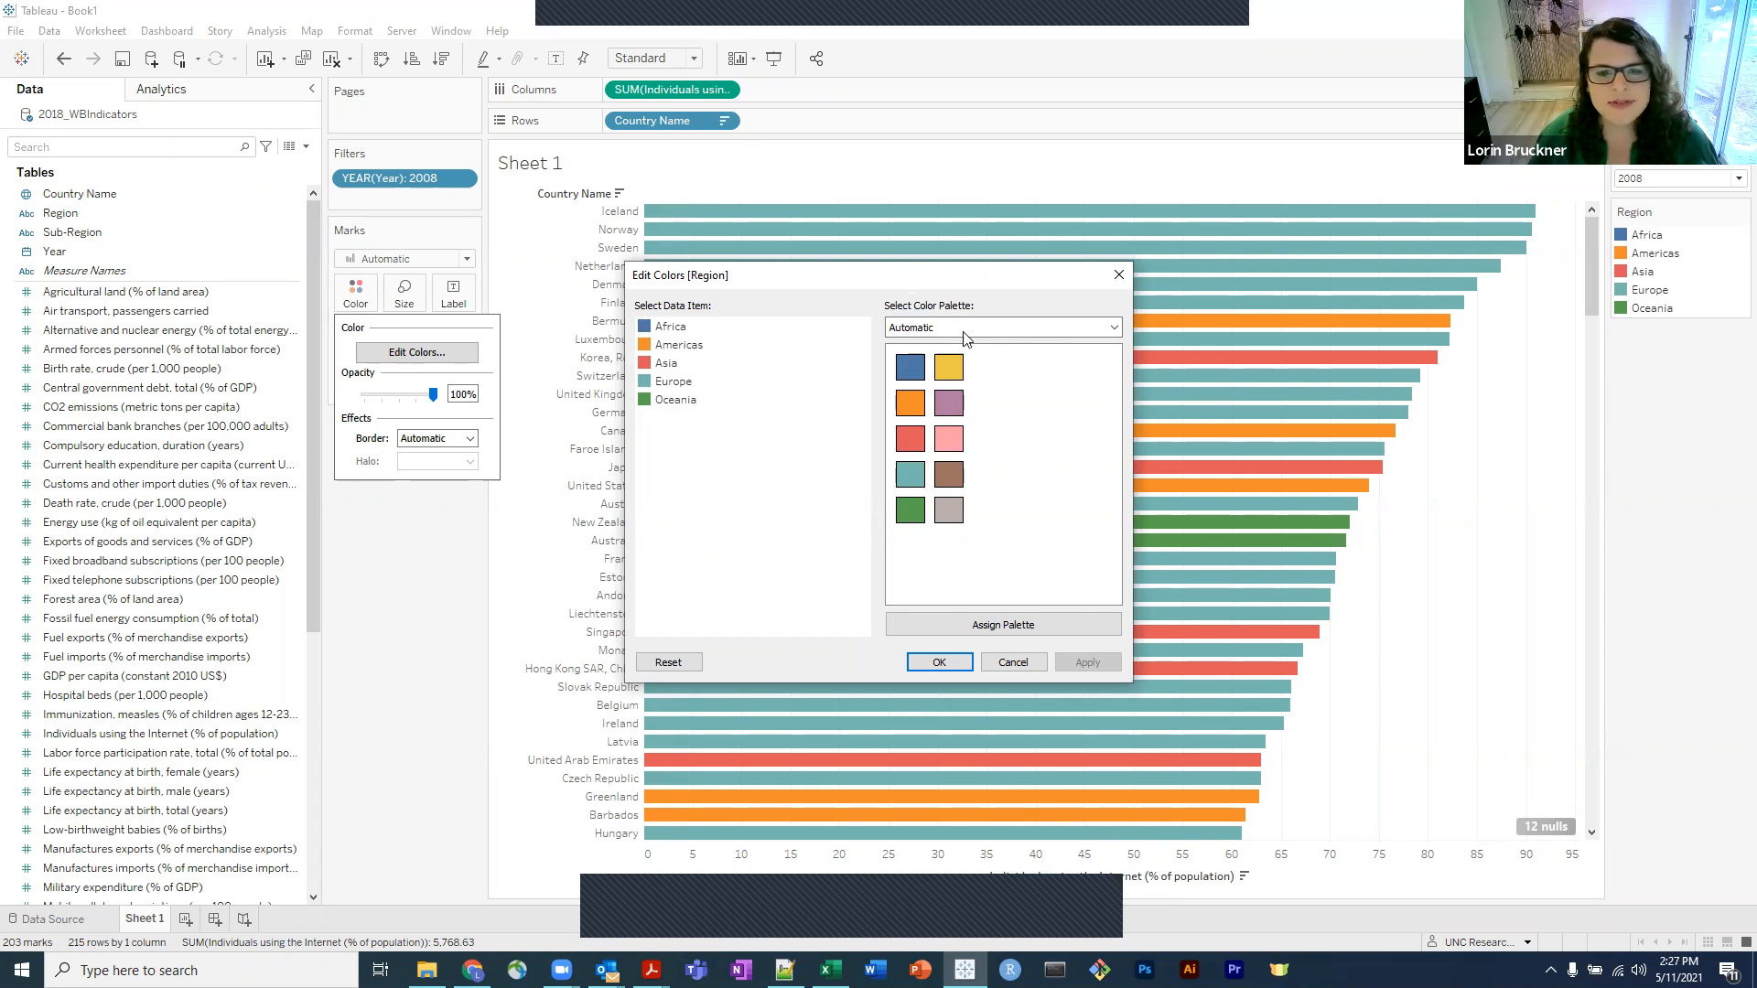
click(1004, 327)
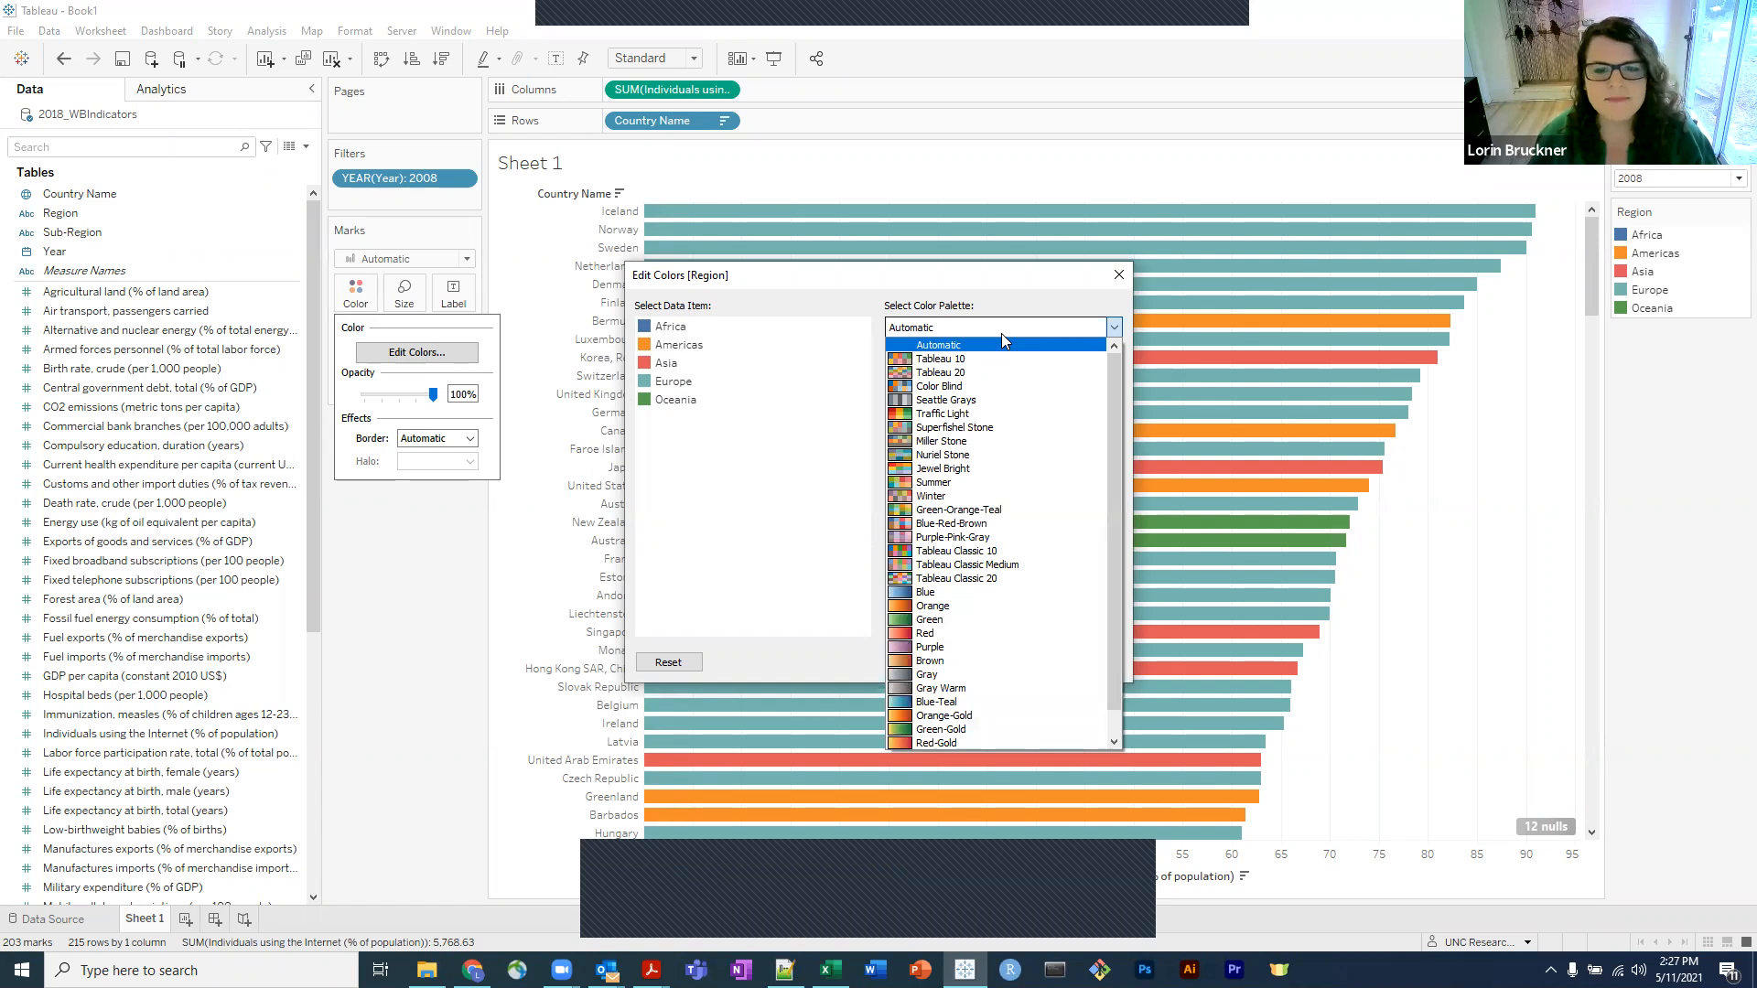
click(942, 512)
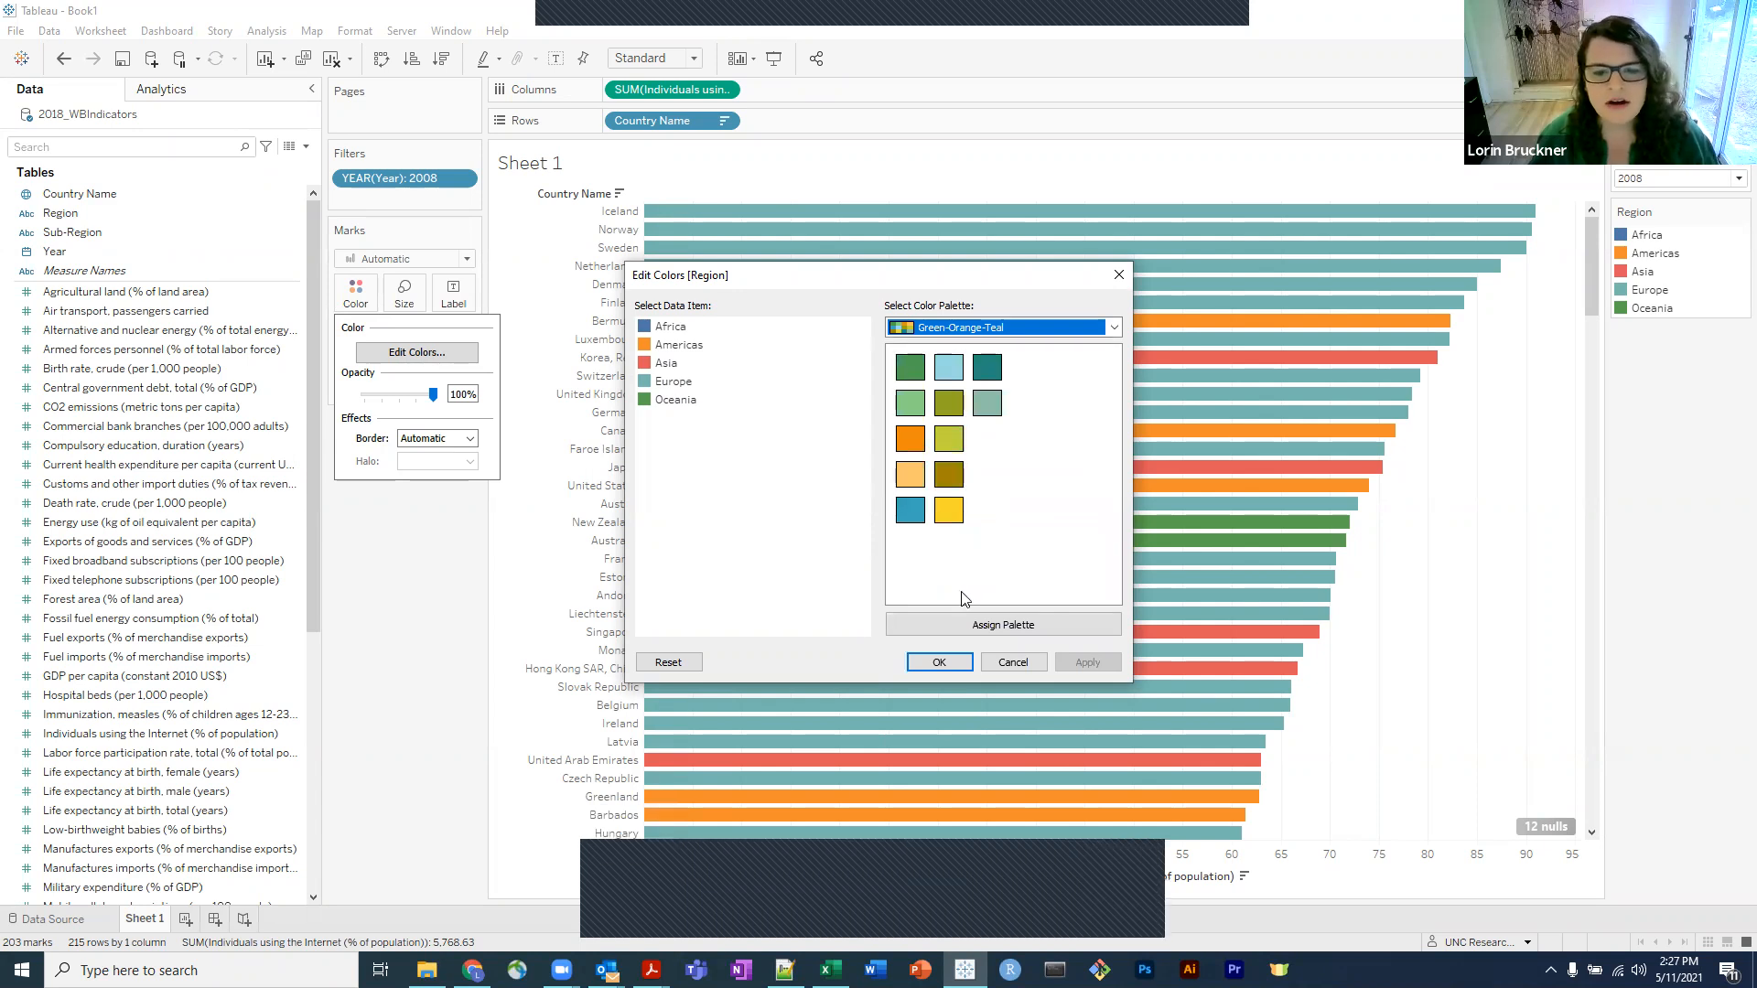
click(1063, 626)
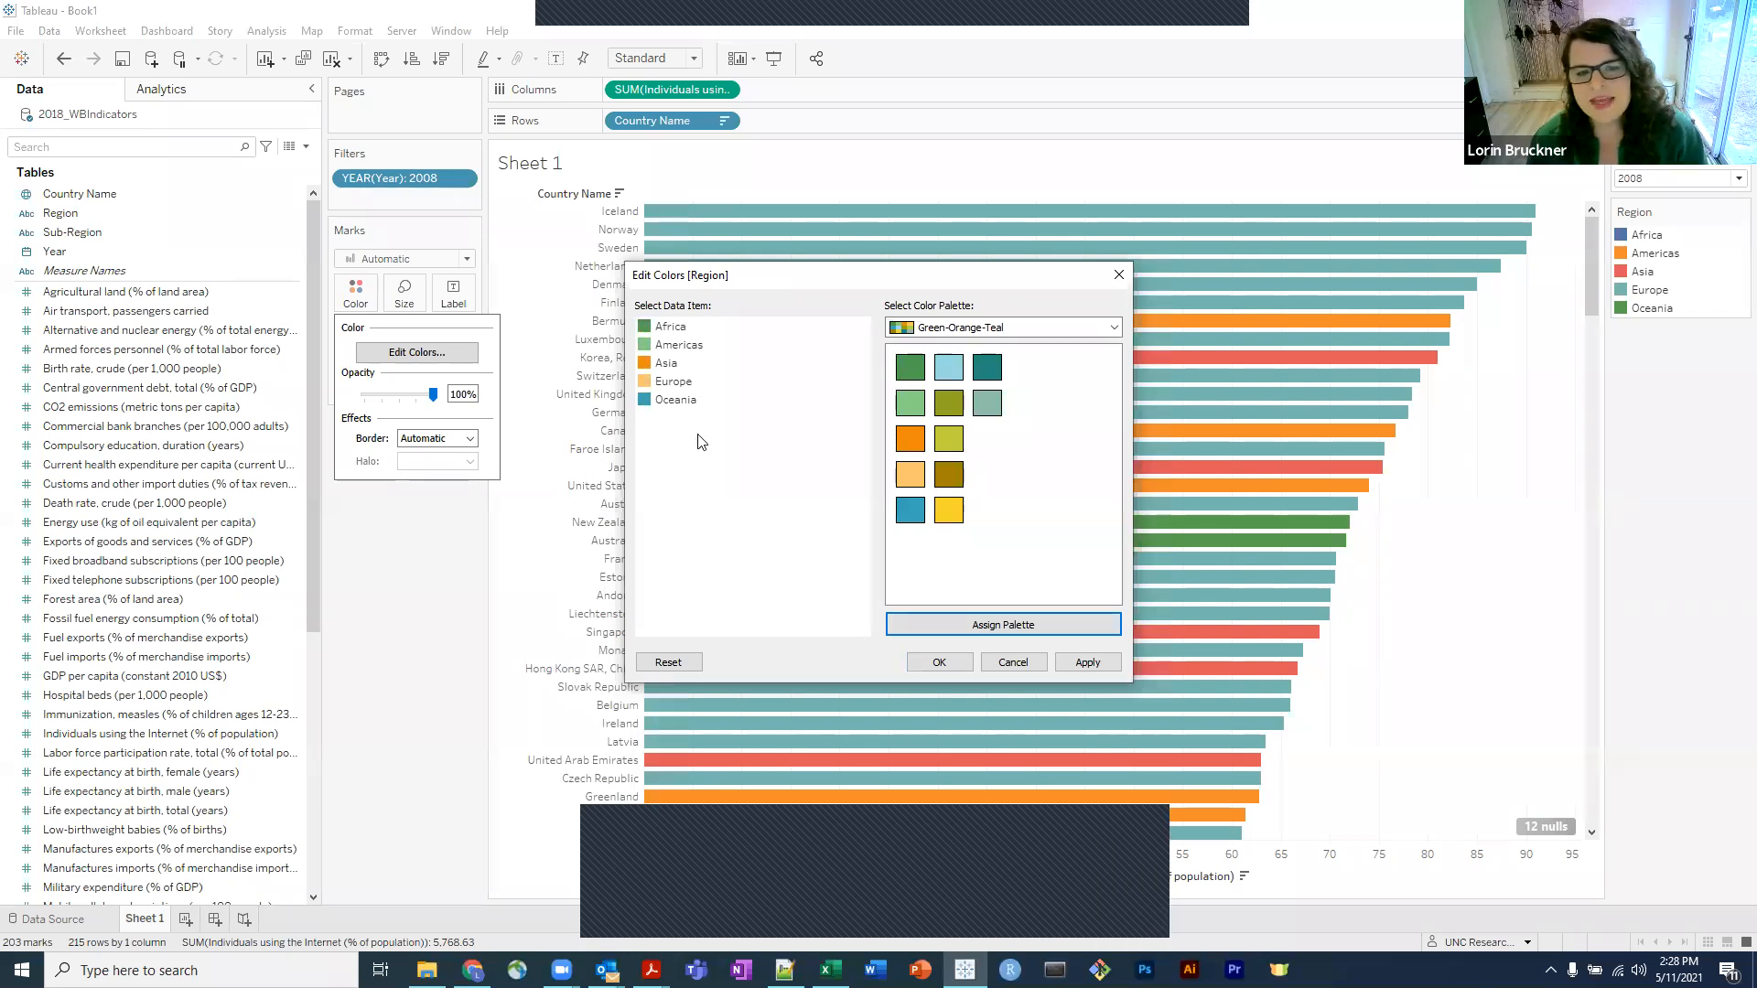
click(677, 346)
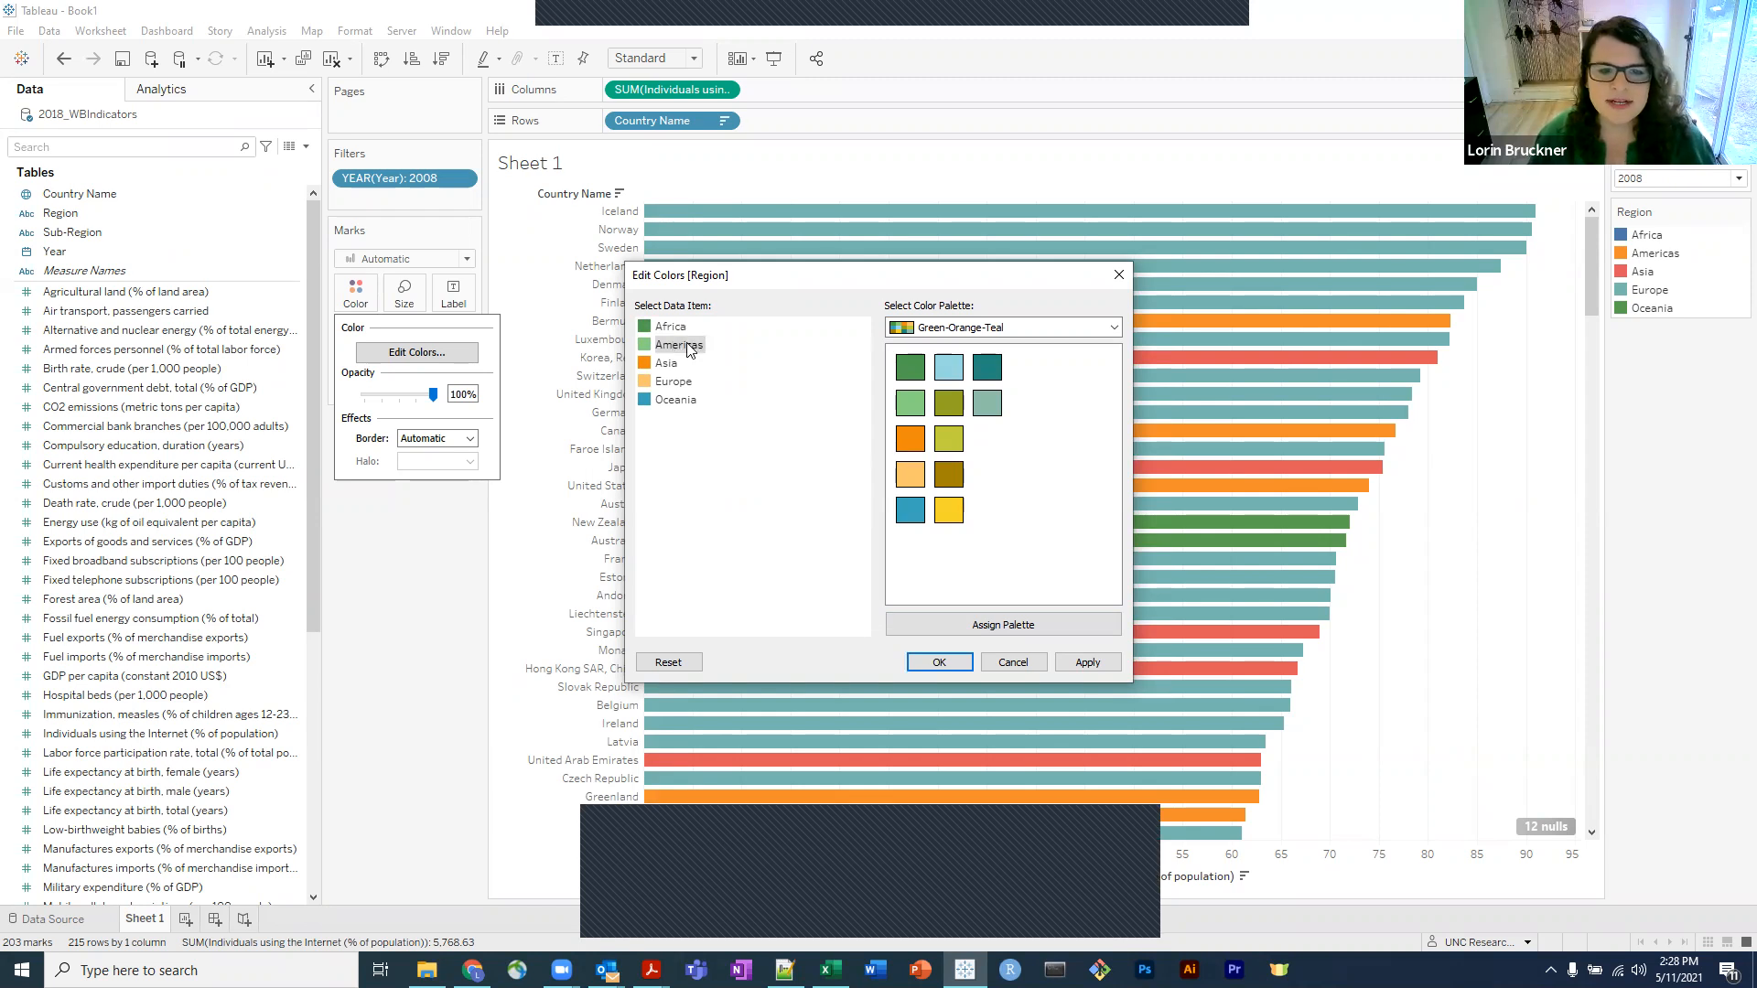
click(958, 362)
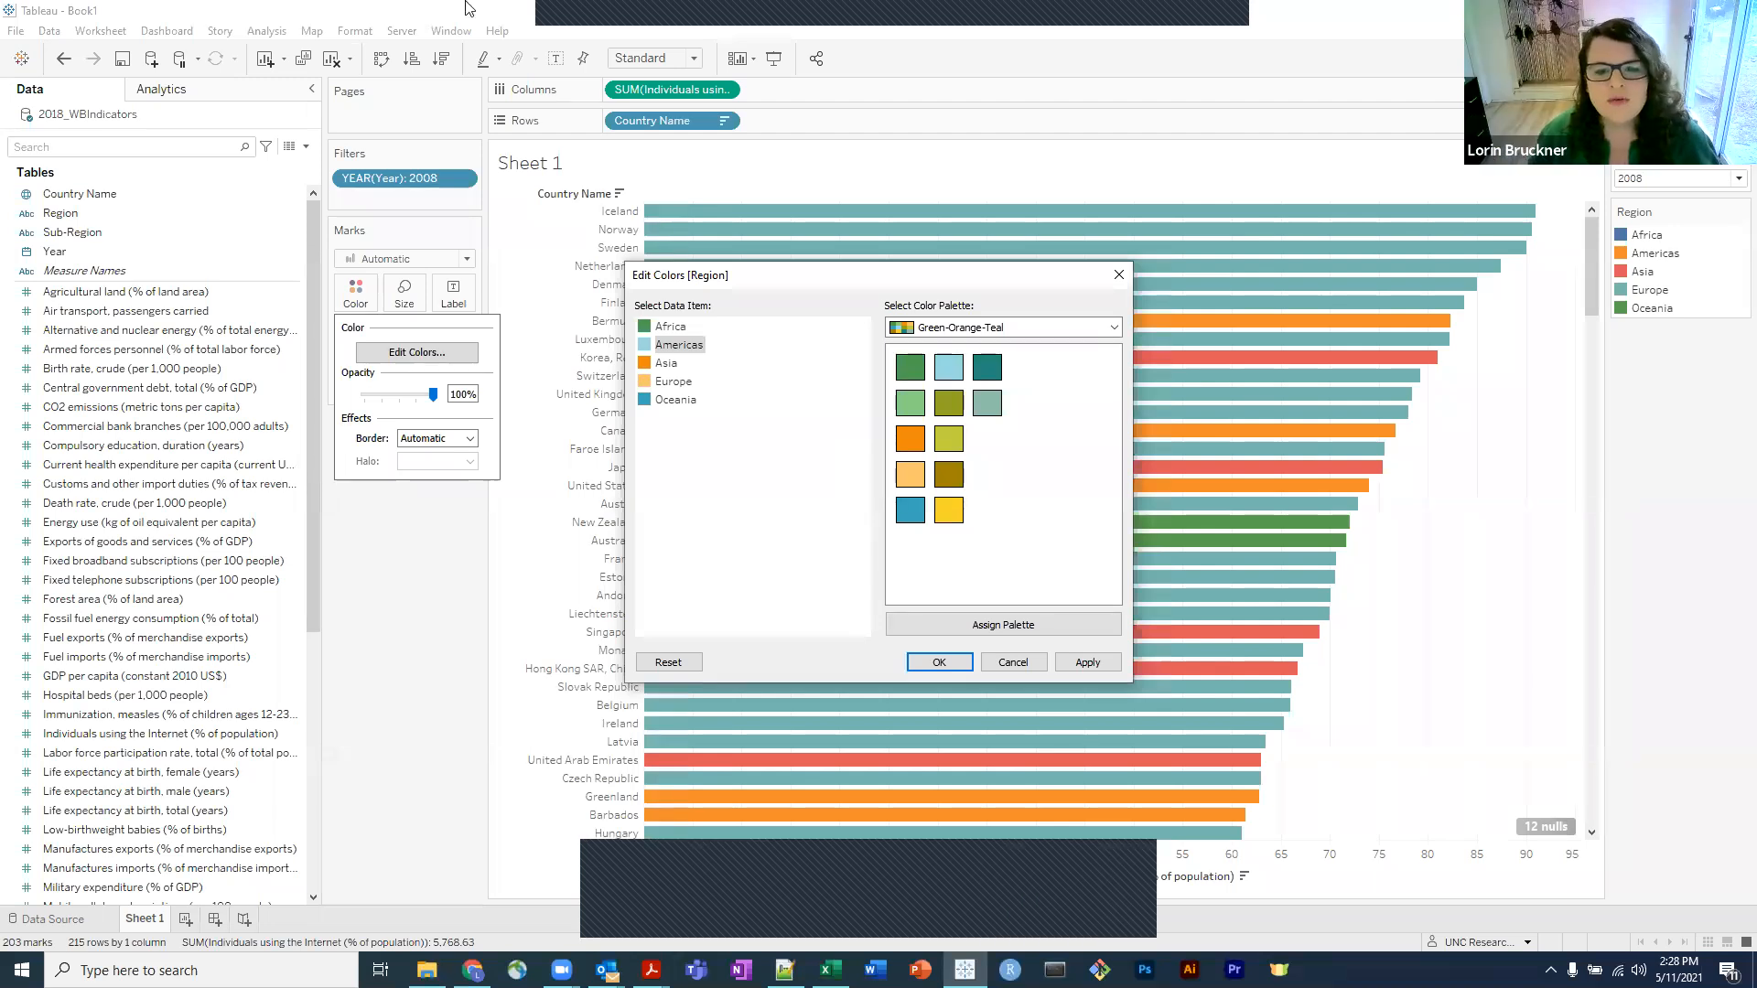
click(939, 663)
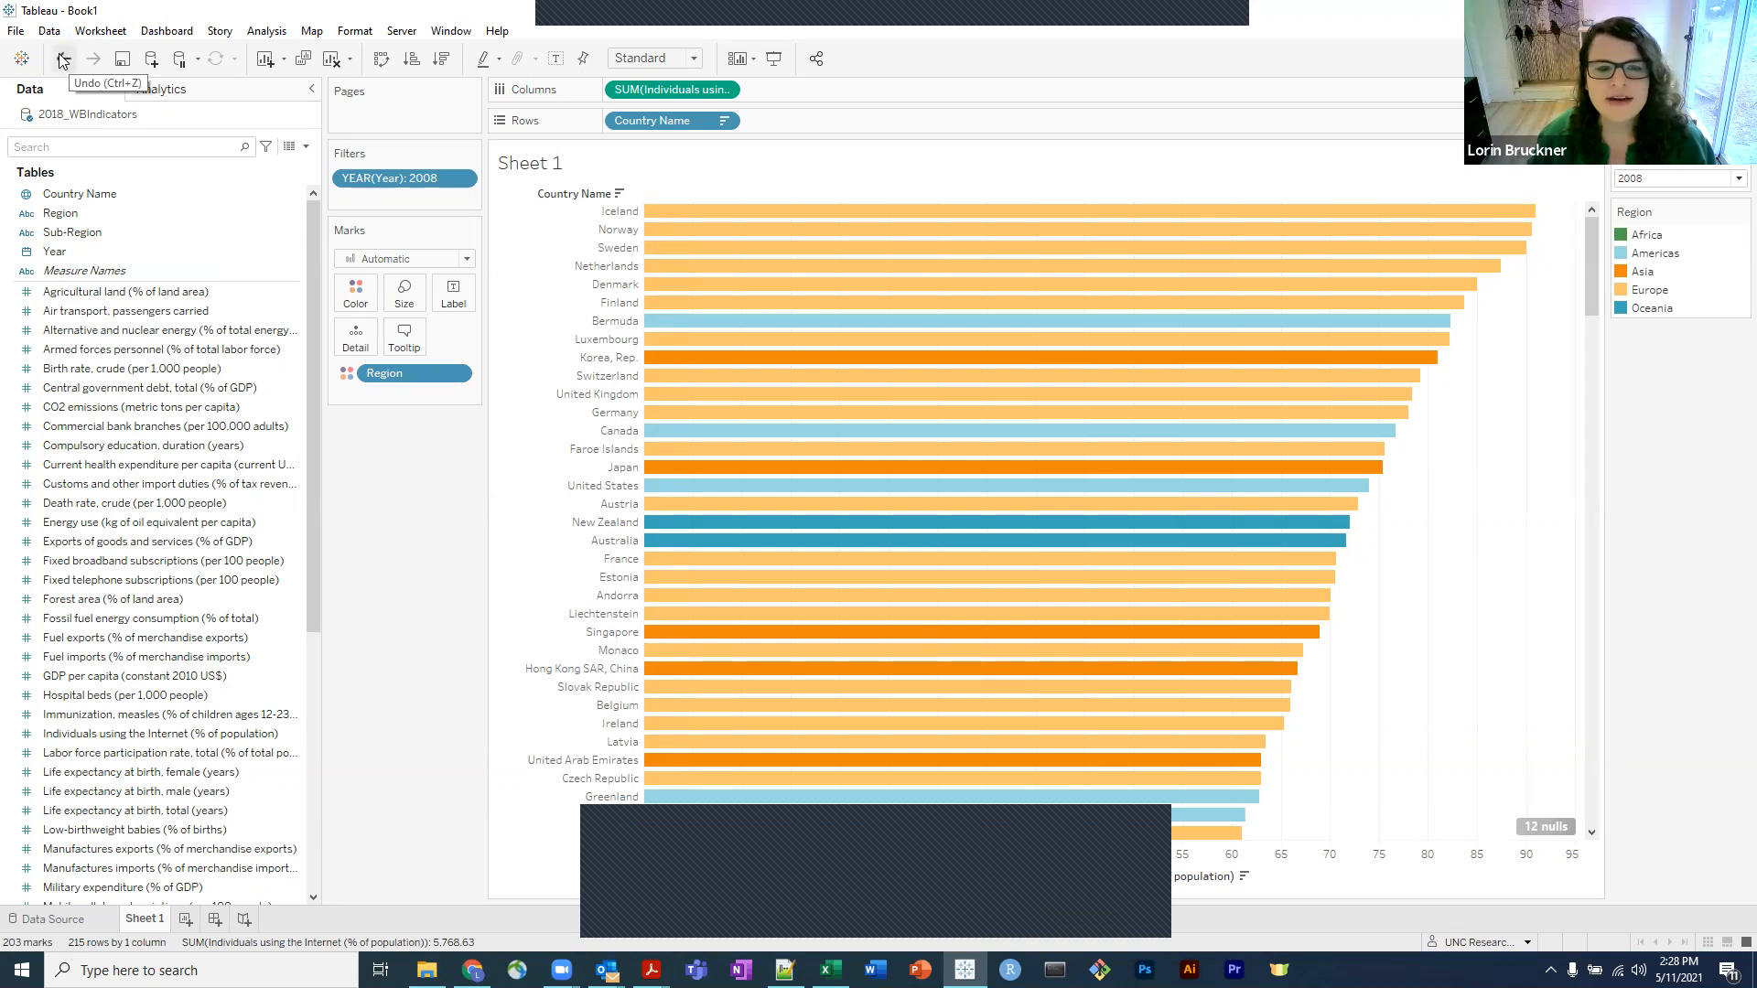
Undo the Region coloring and the descending country sort, and redo them up to the custom color palette.
click(63, 60)
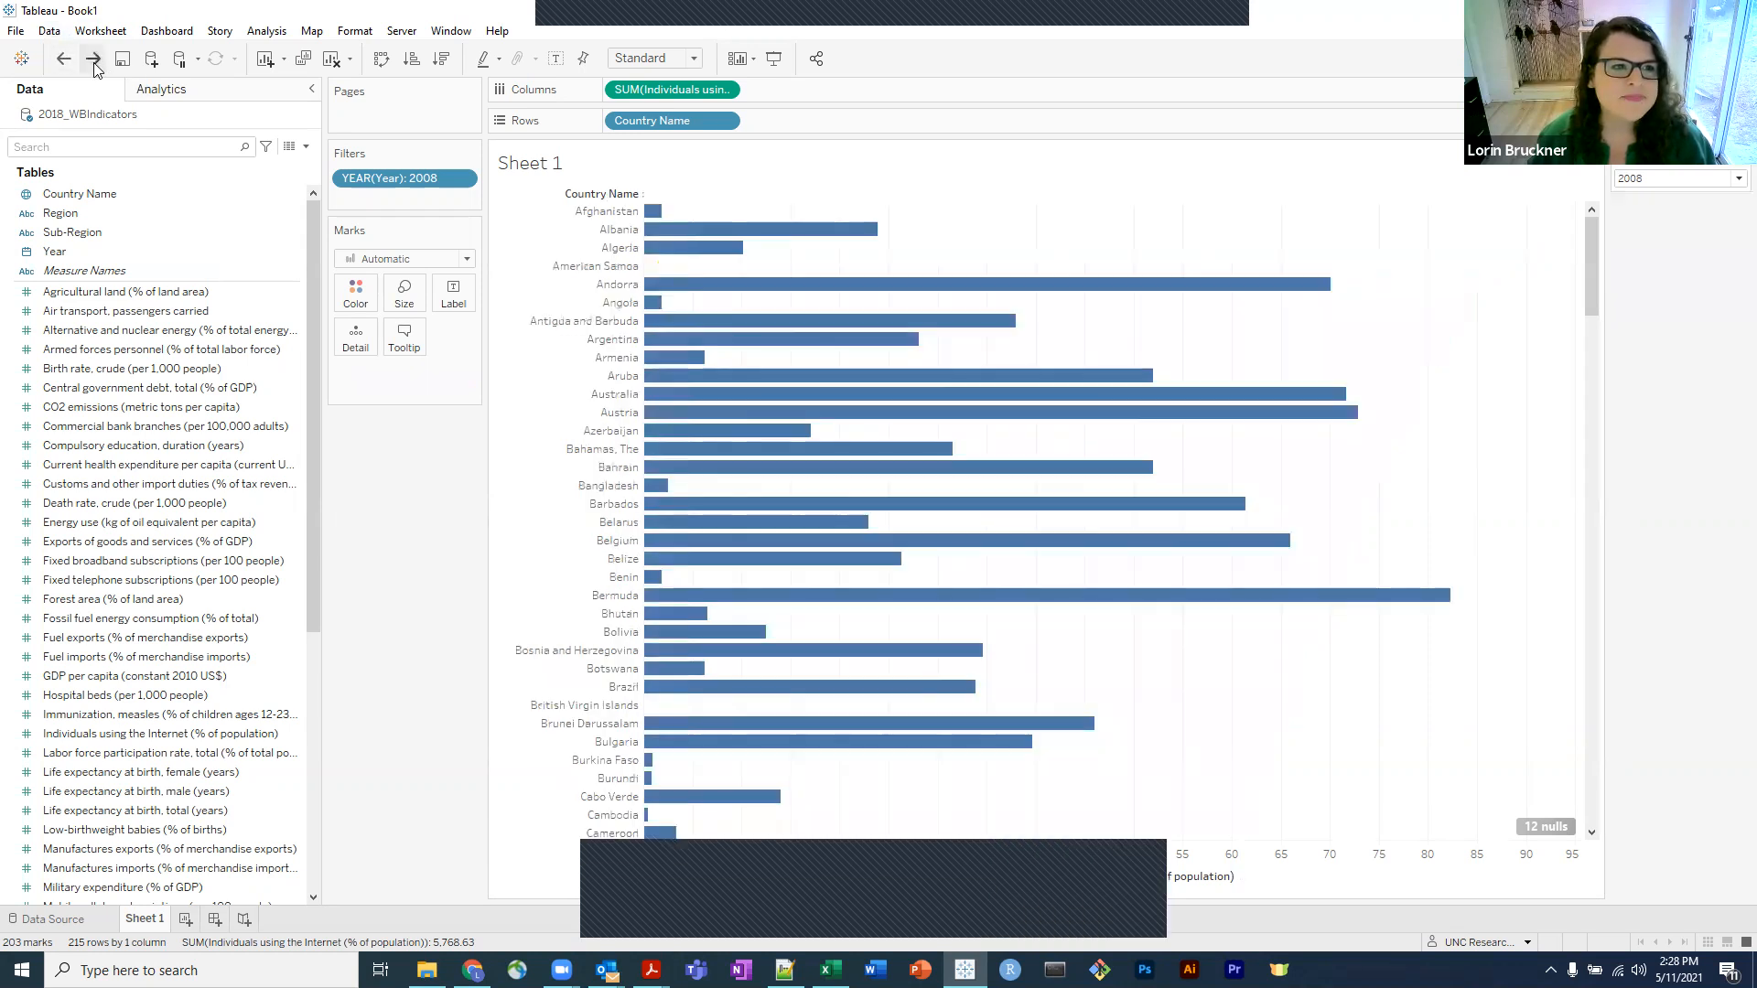
click(93, 59)
click(94, 59)
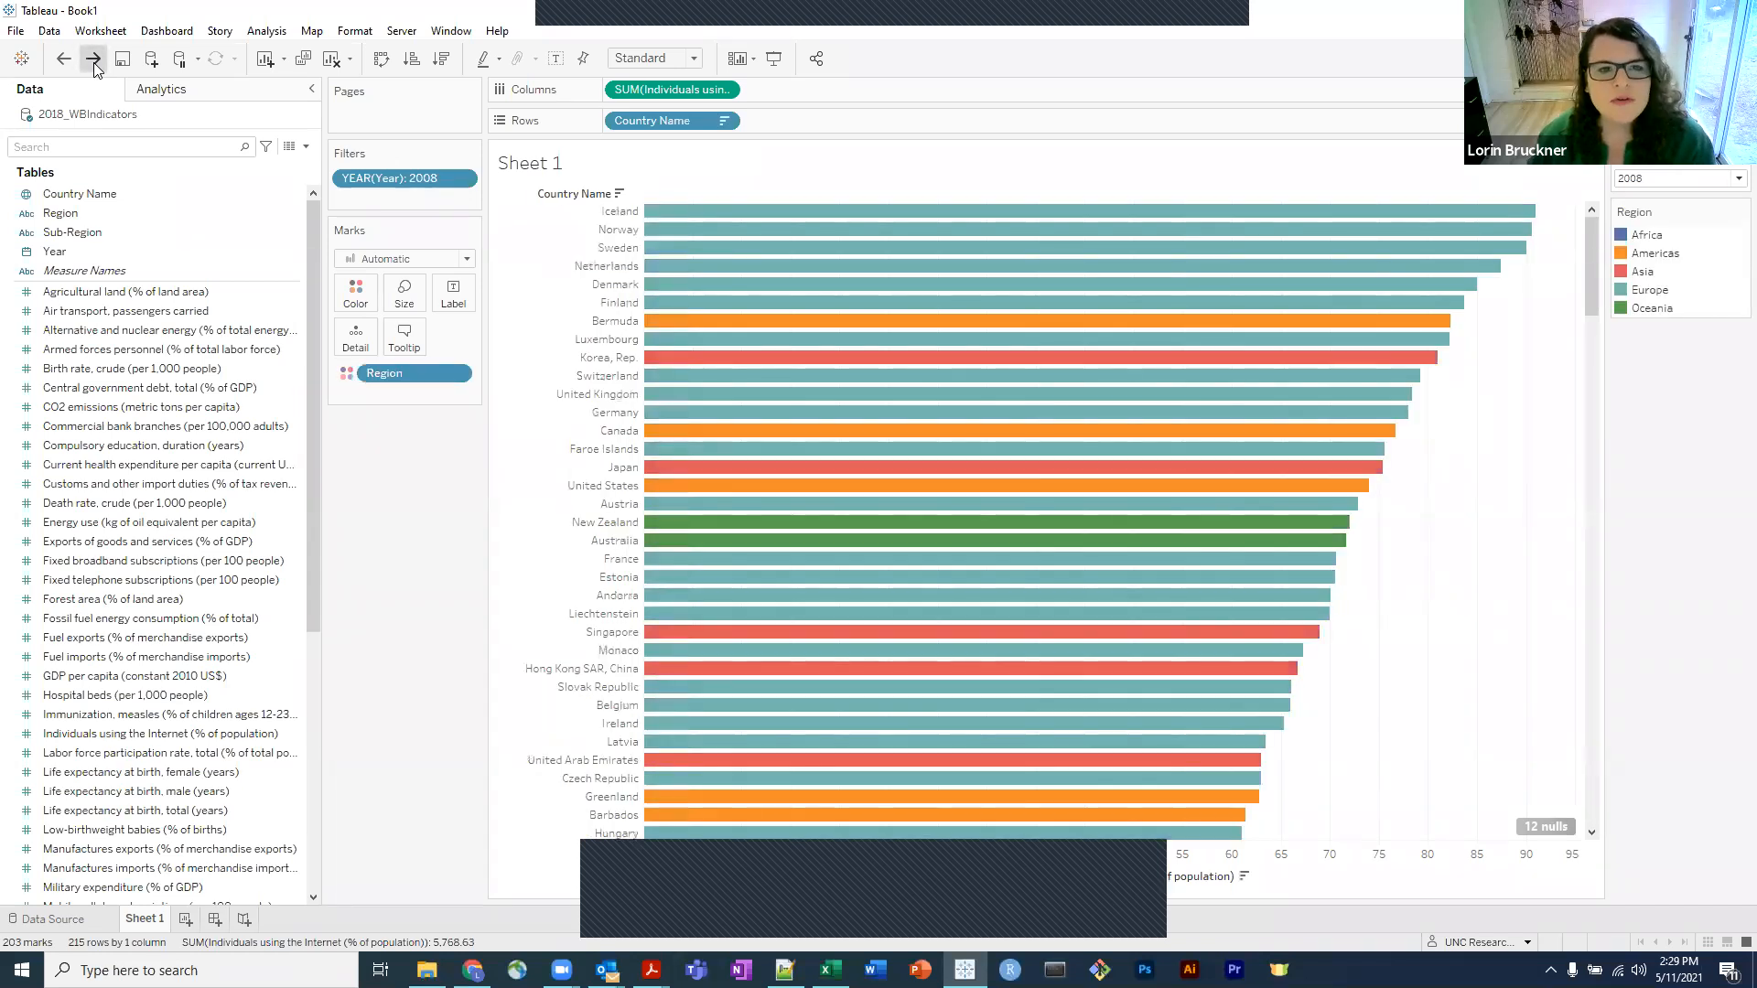
key(ctrl+y)
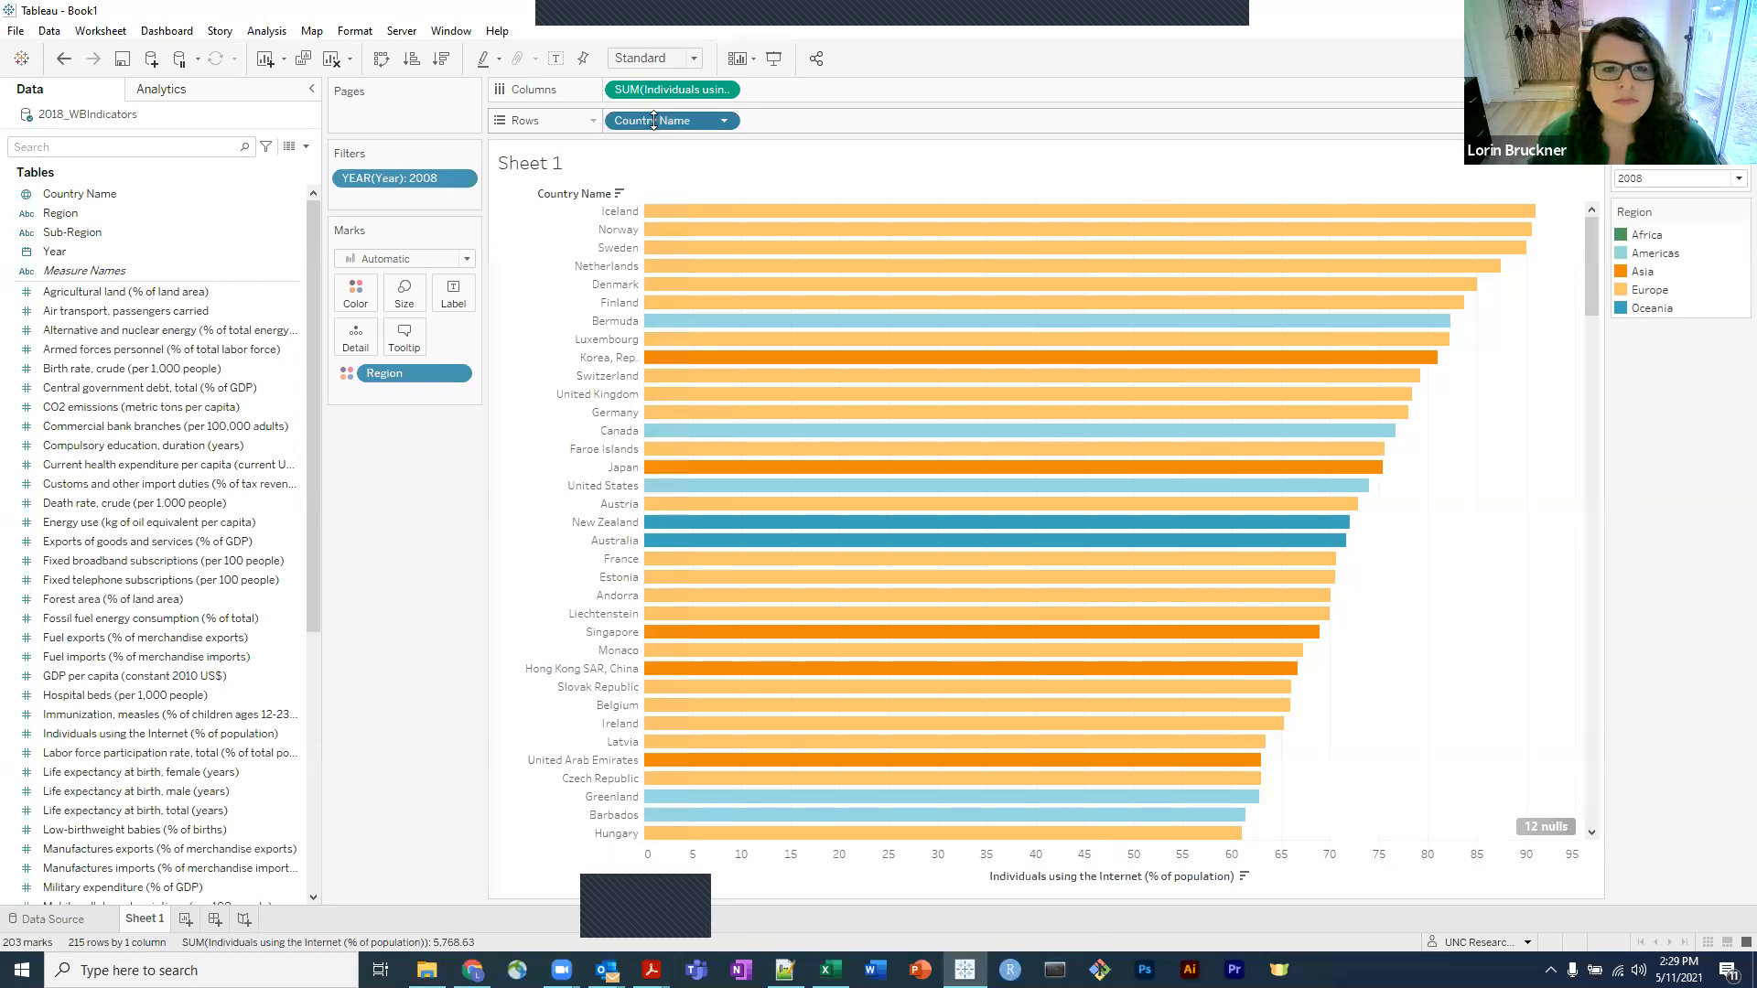
Change the Country Name sort from field-based to Manual, and finally to Alphabetic in ascending order.
click(724, 121)
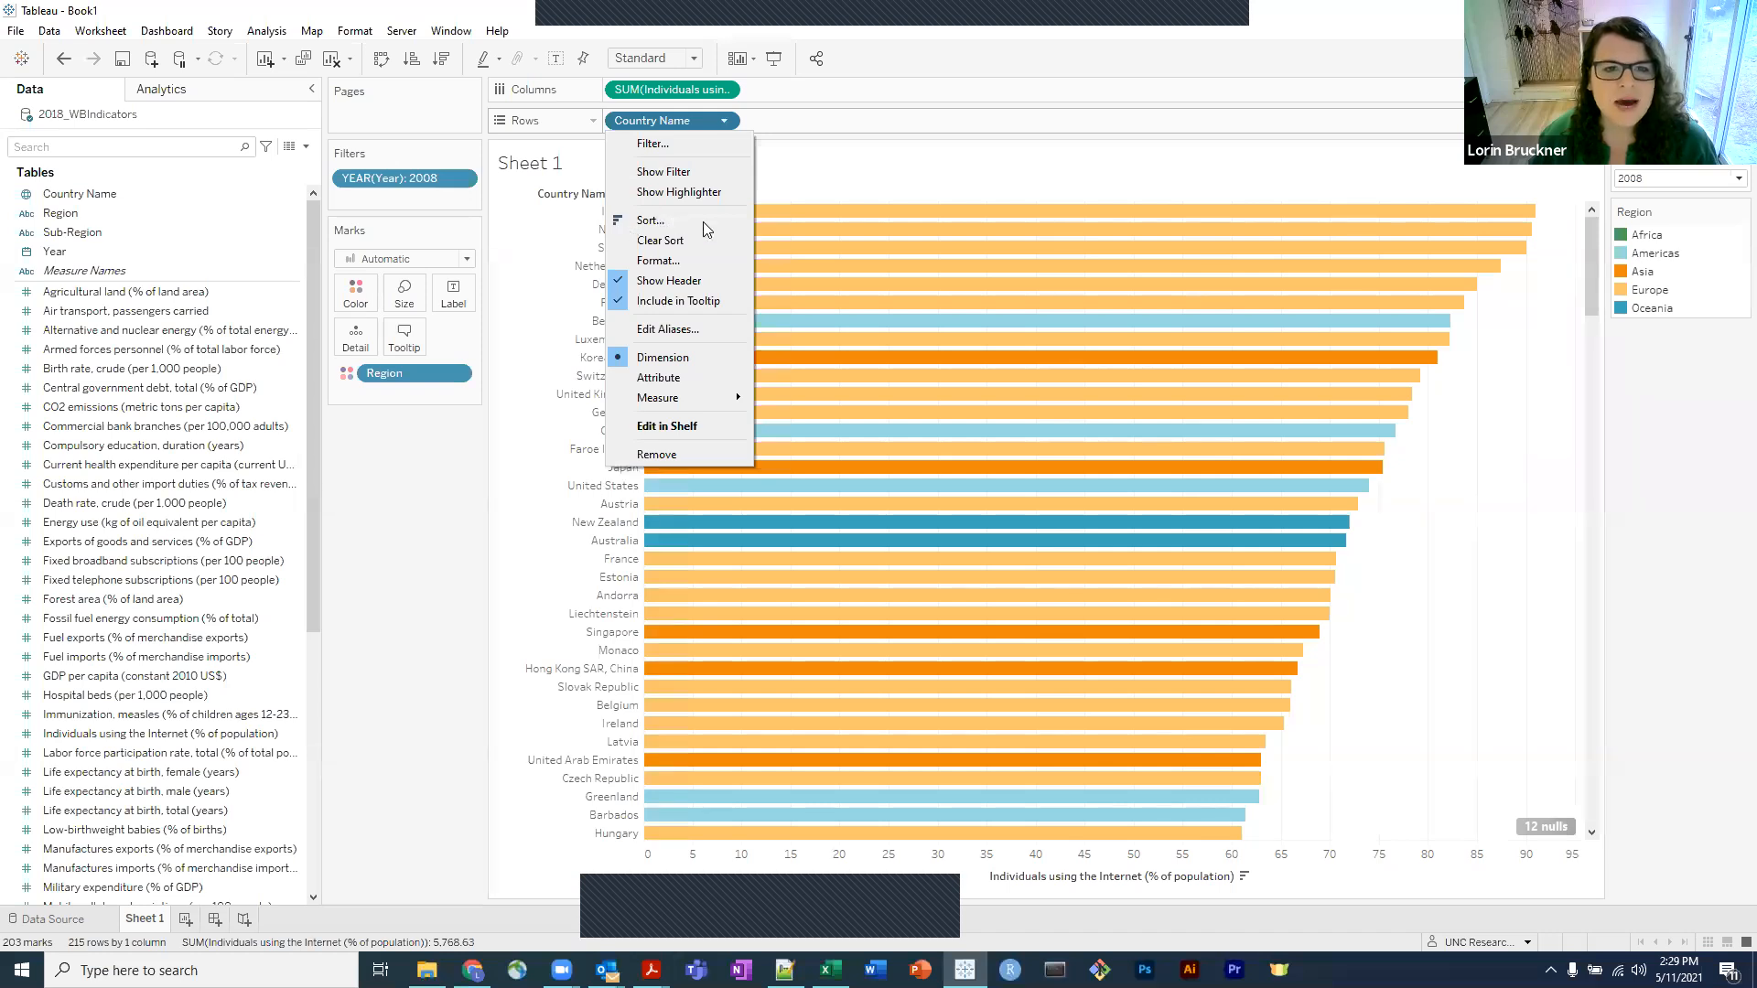
click(724, 122)
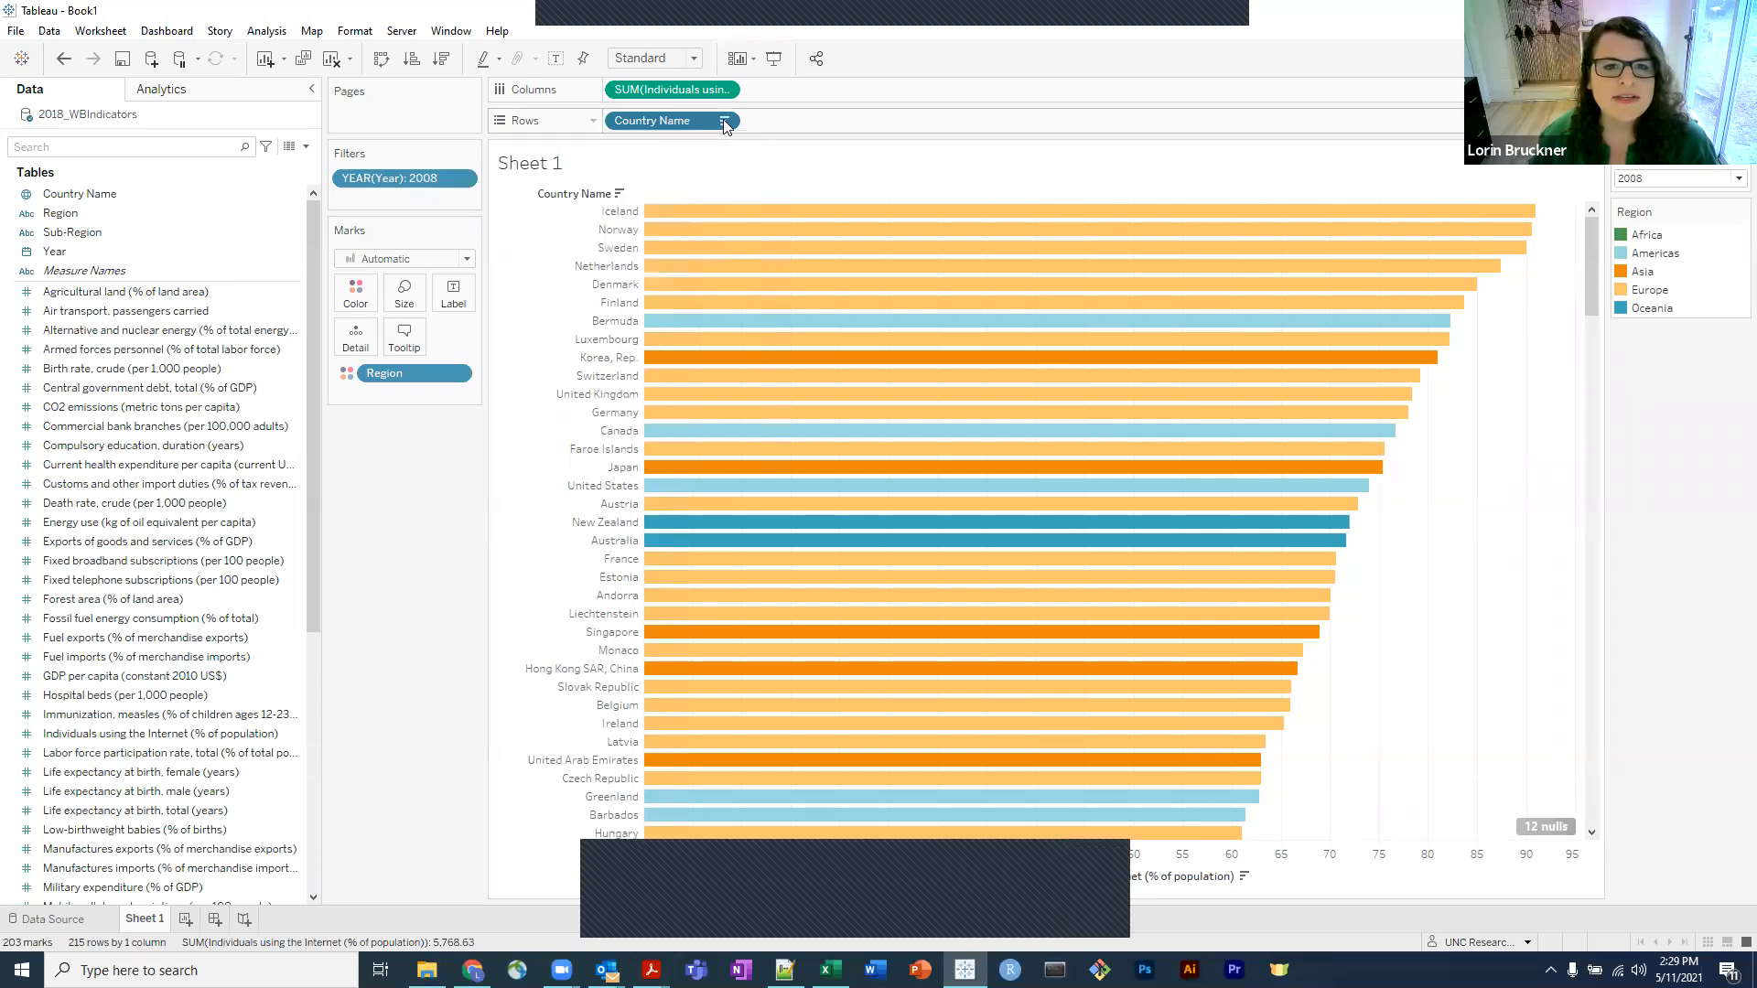
click(722, 121)
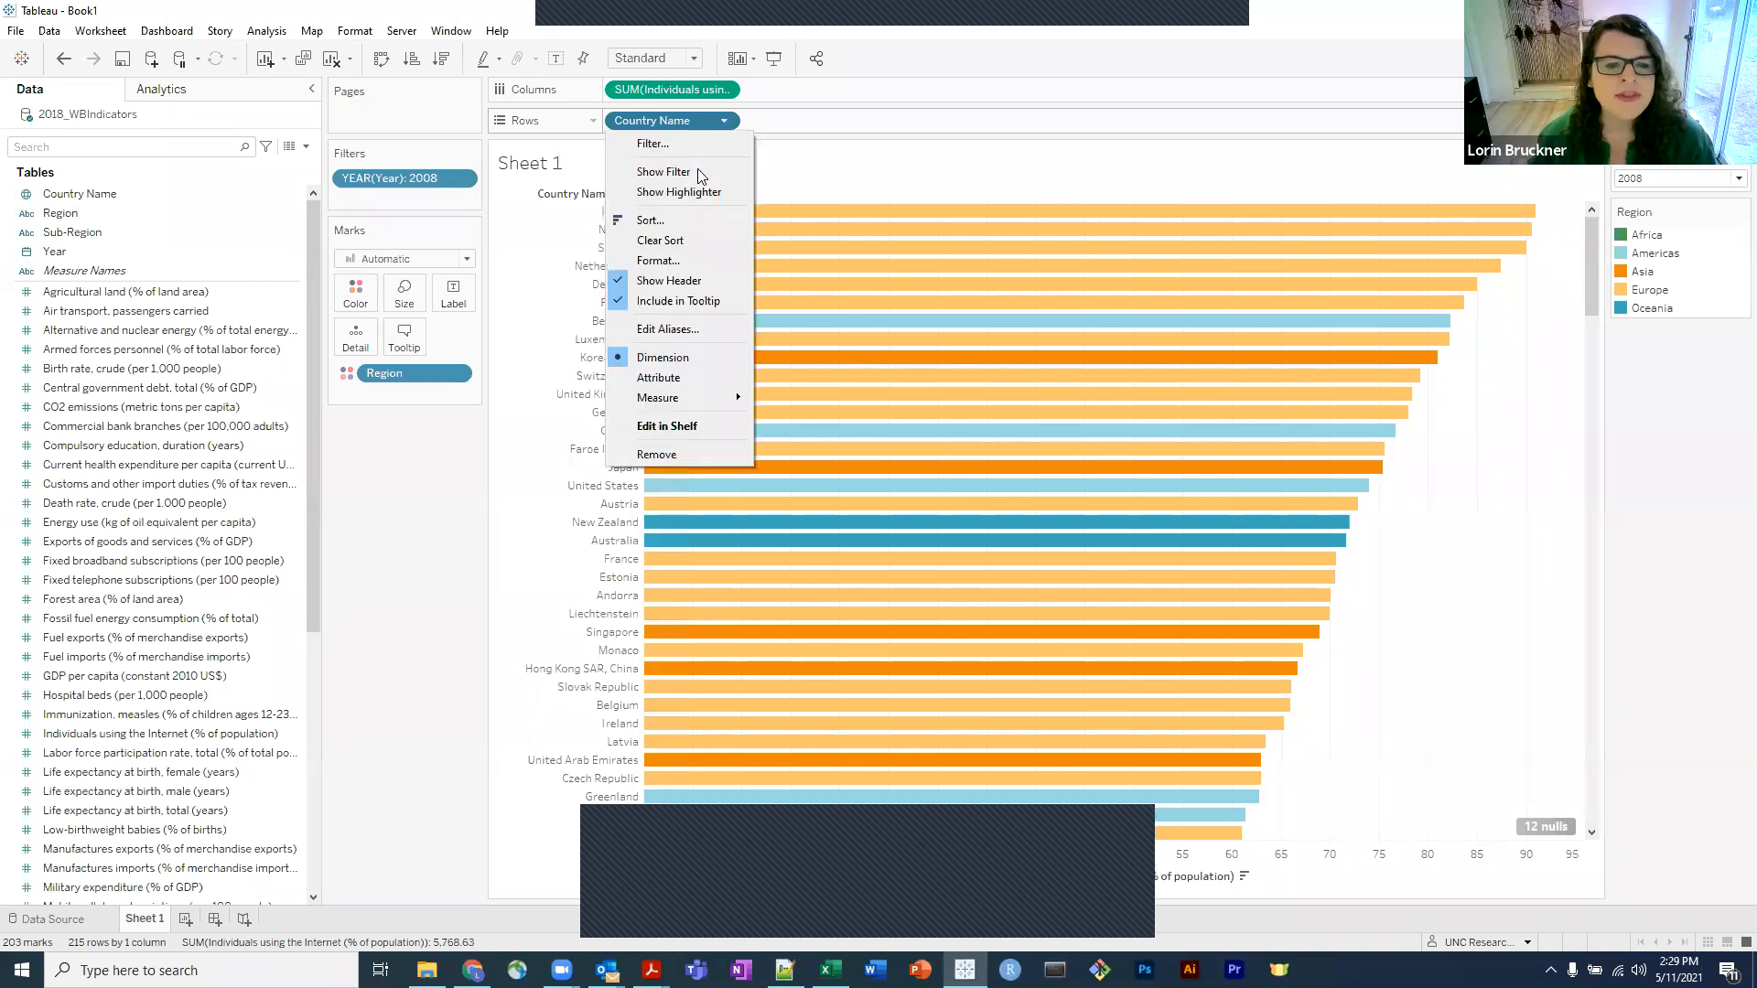
click(683, 212)
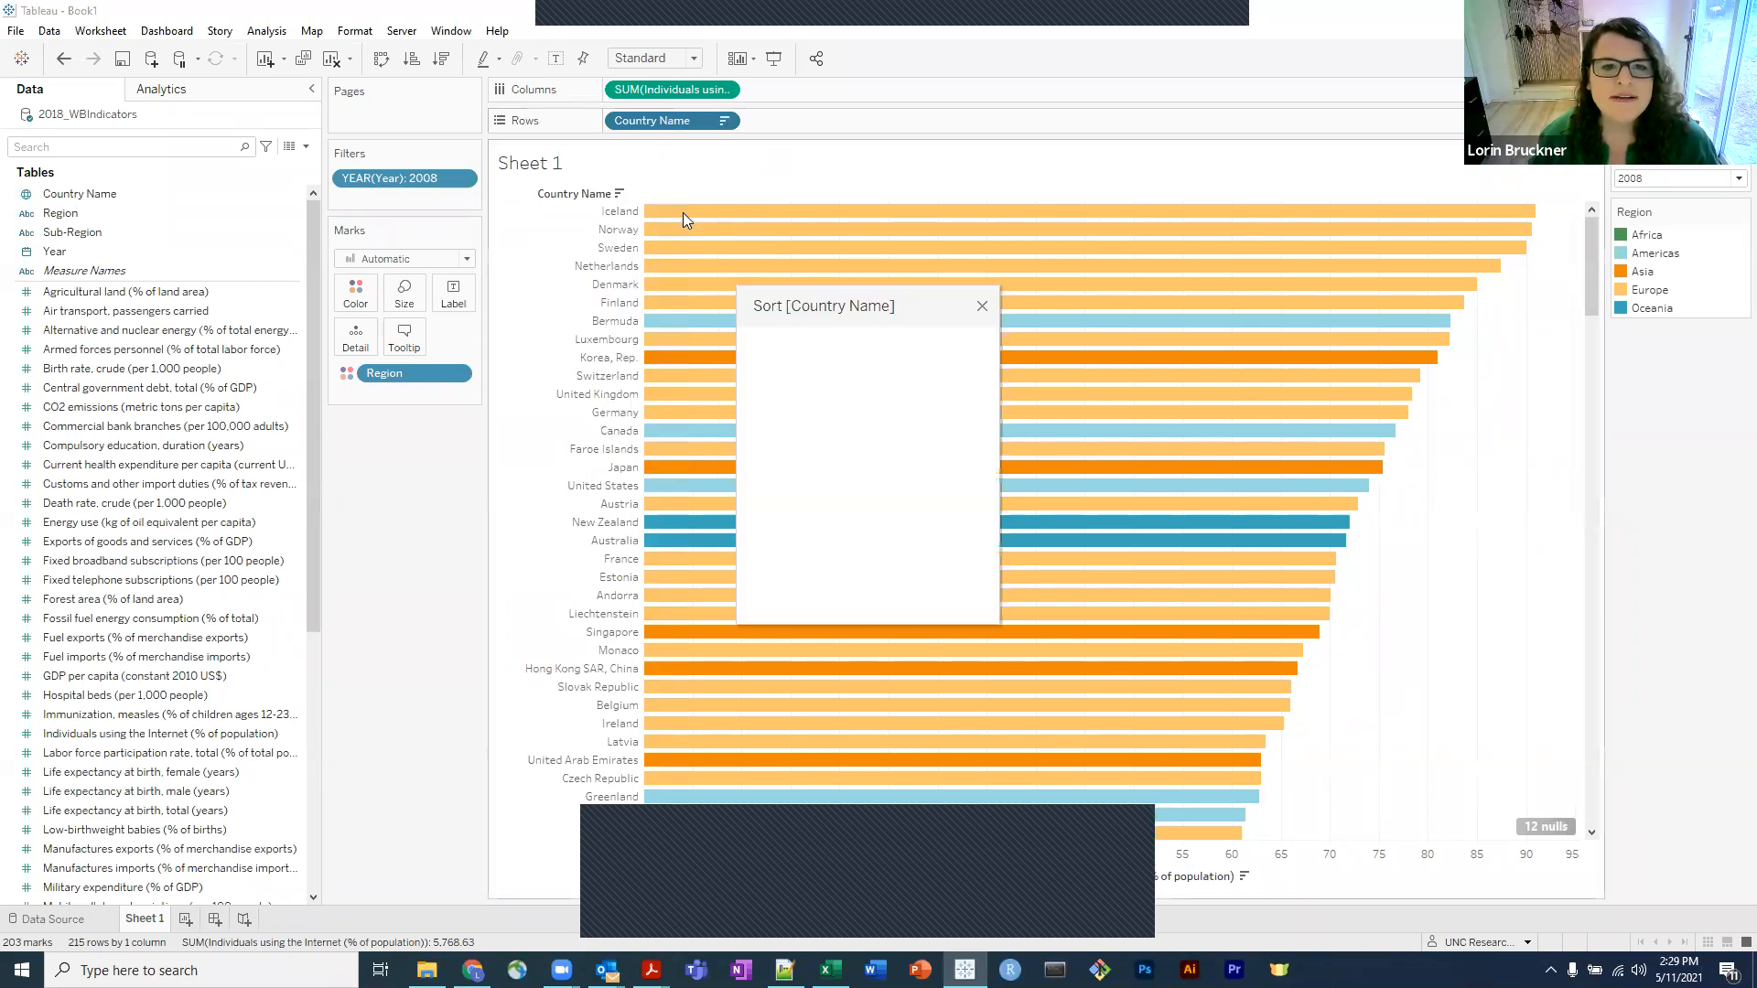
click(803, 371)
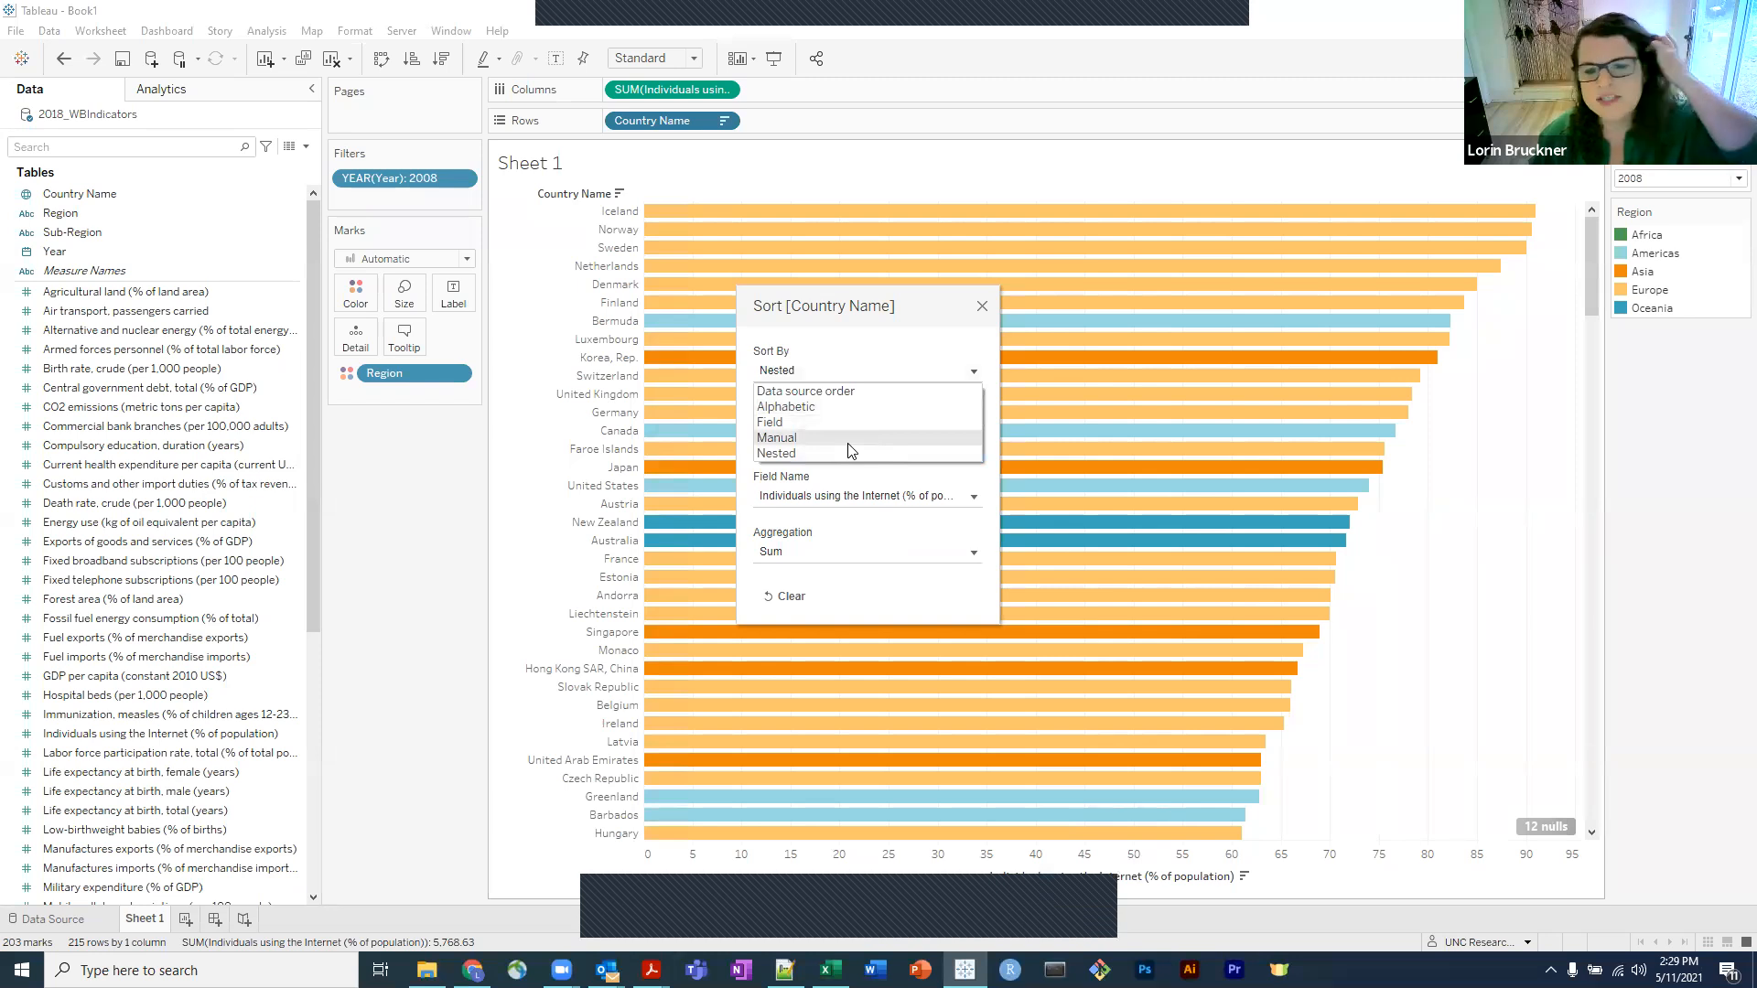
click(777, 438)
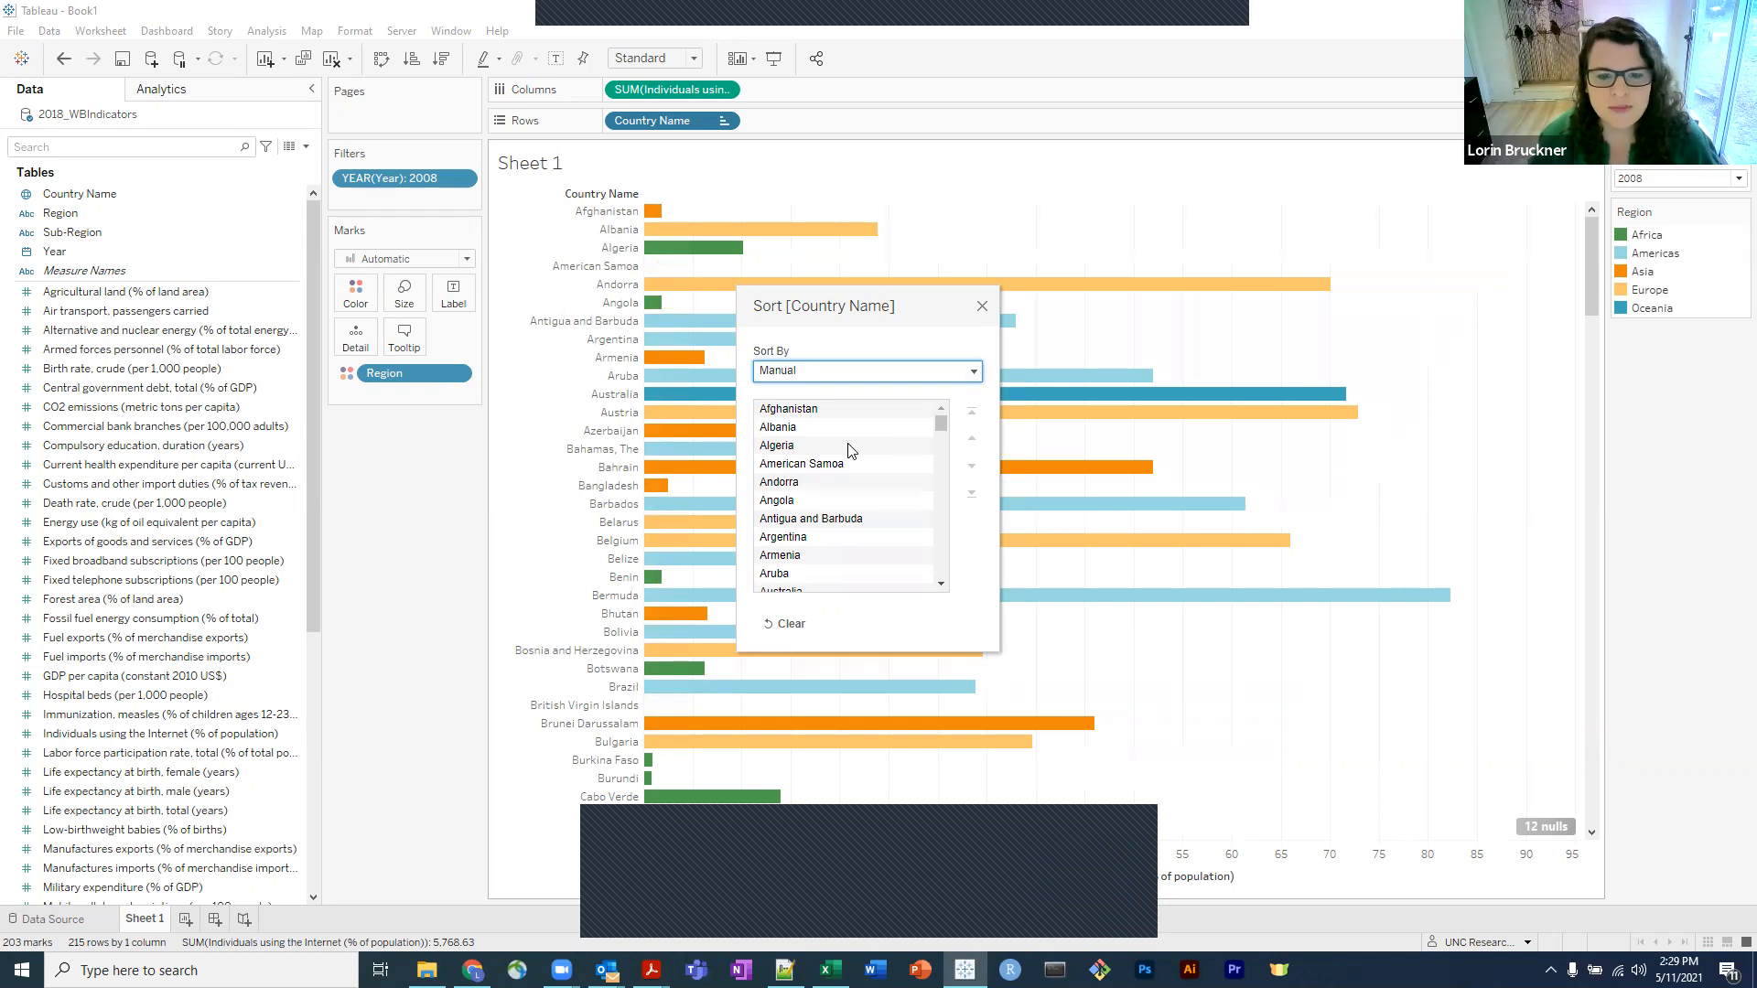
click(847, 371)
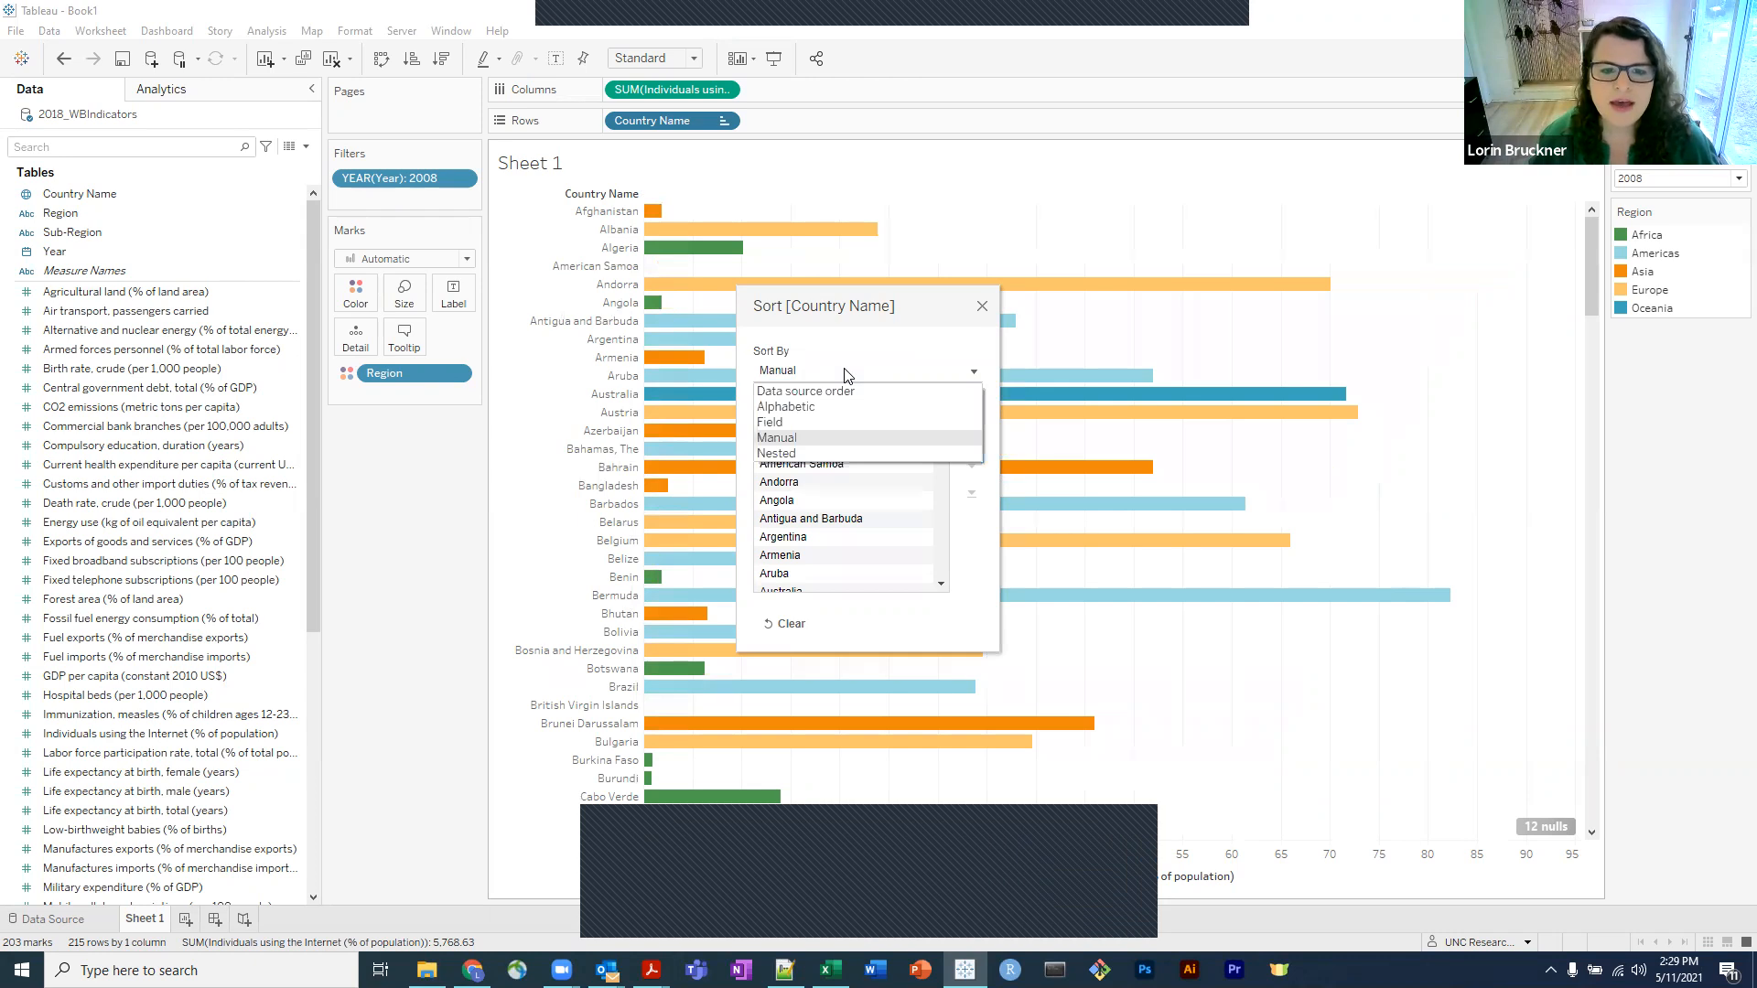
click(804, 408)
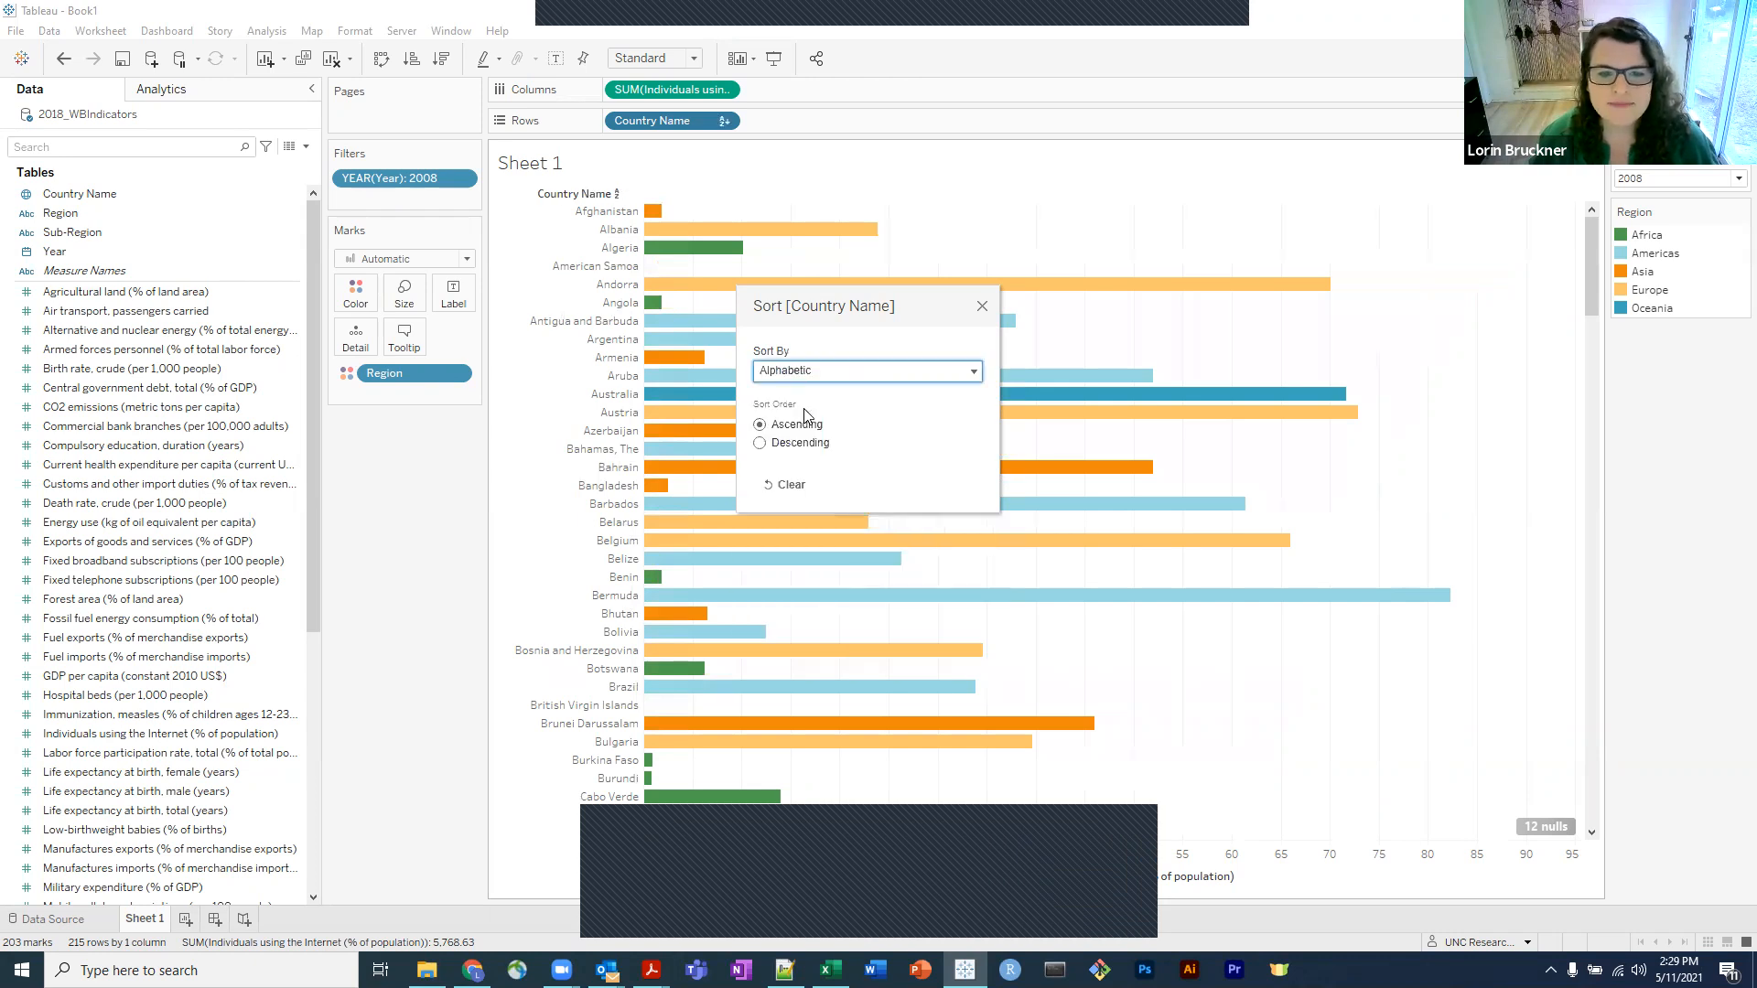
click(978, 305)
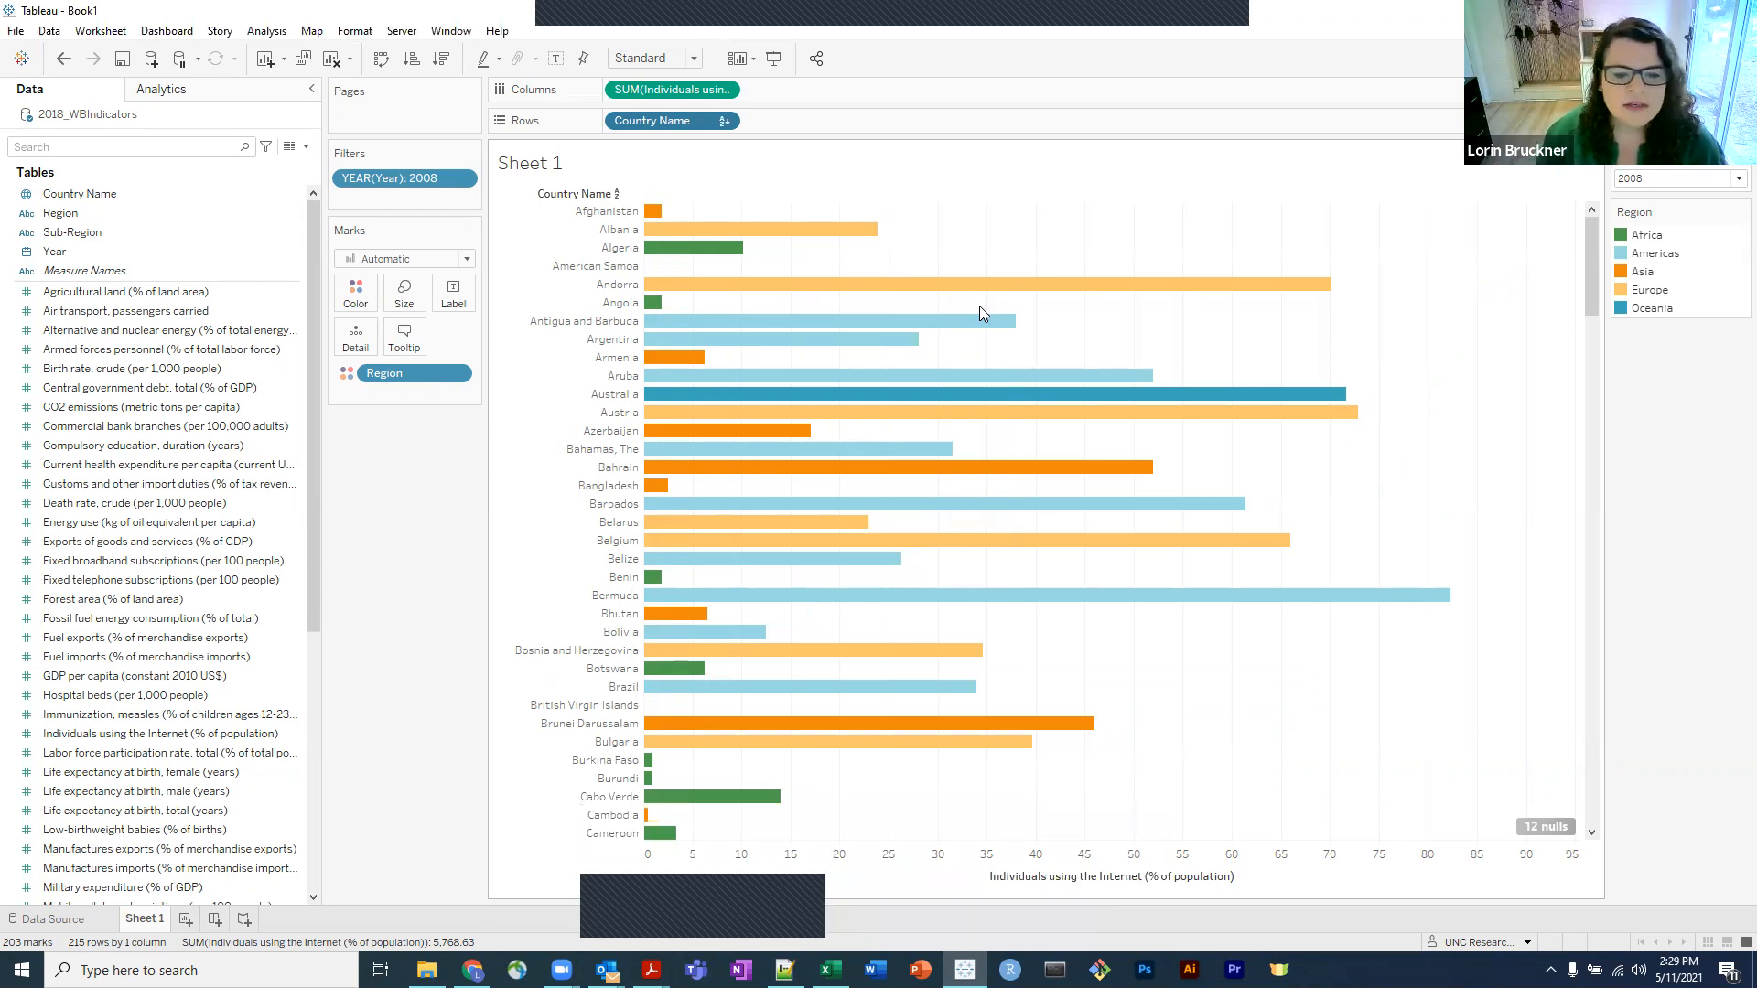
click(209, 291)
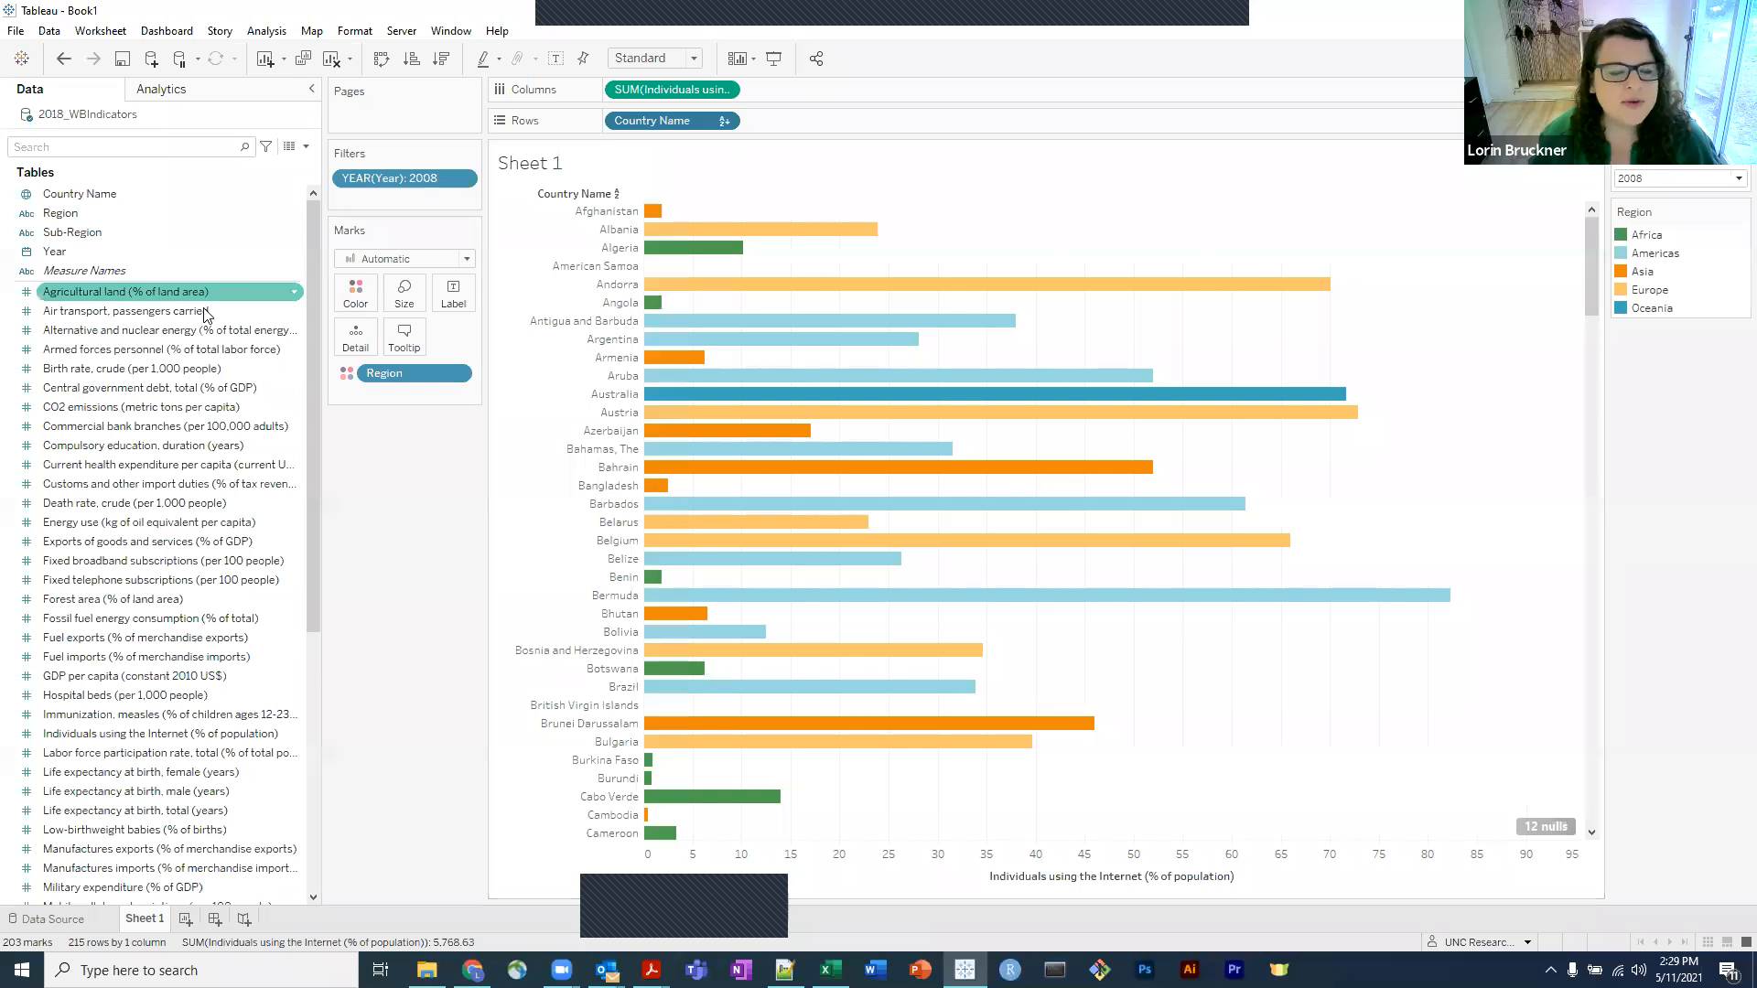
click(246, 332)
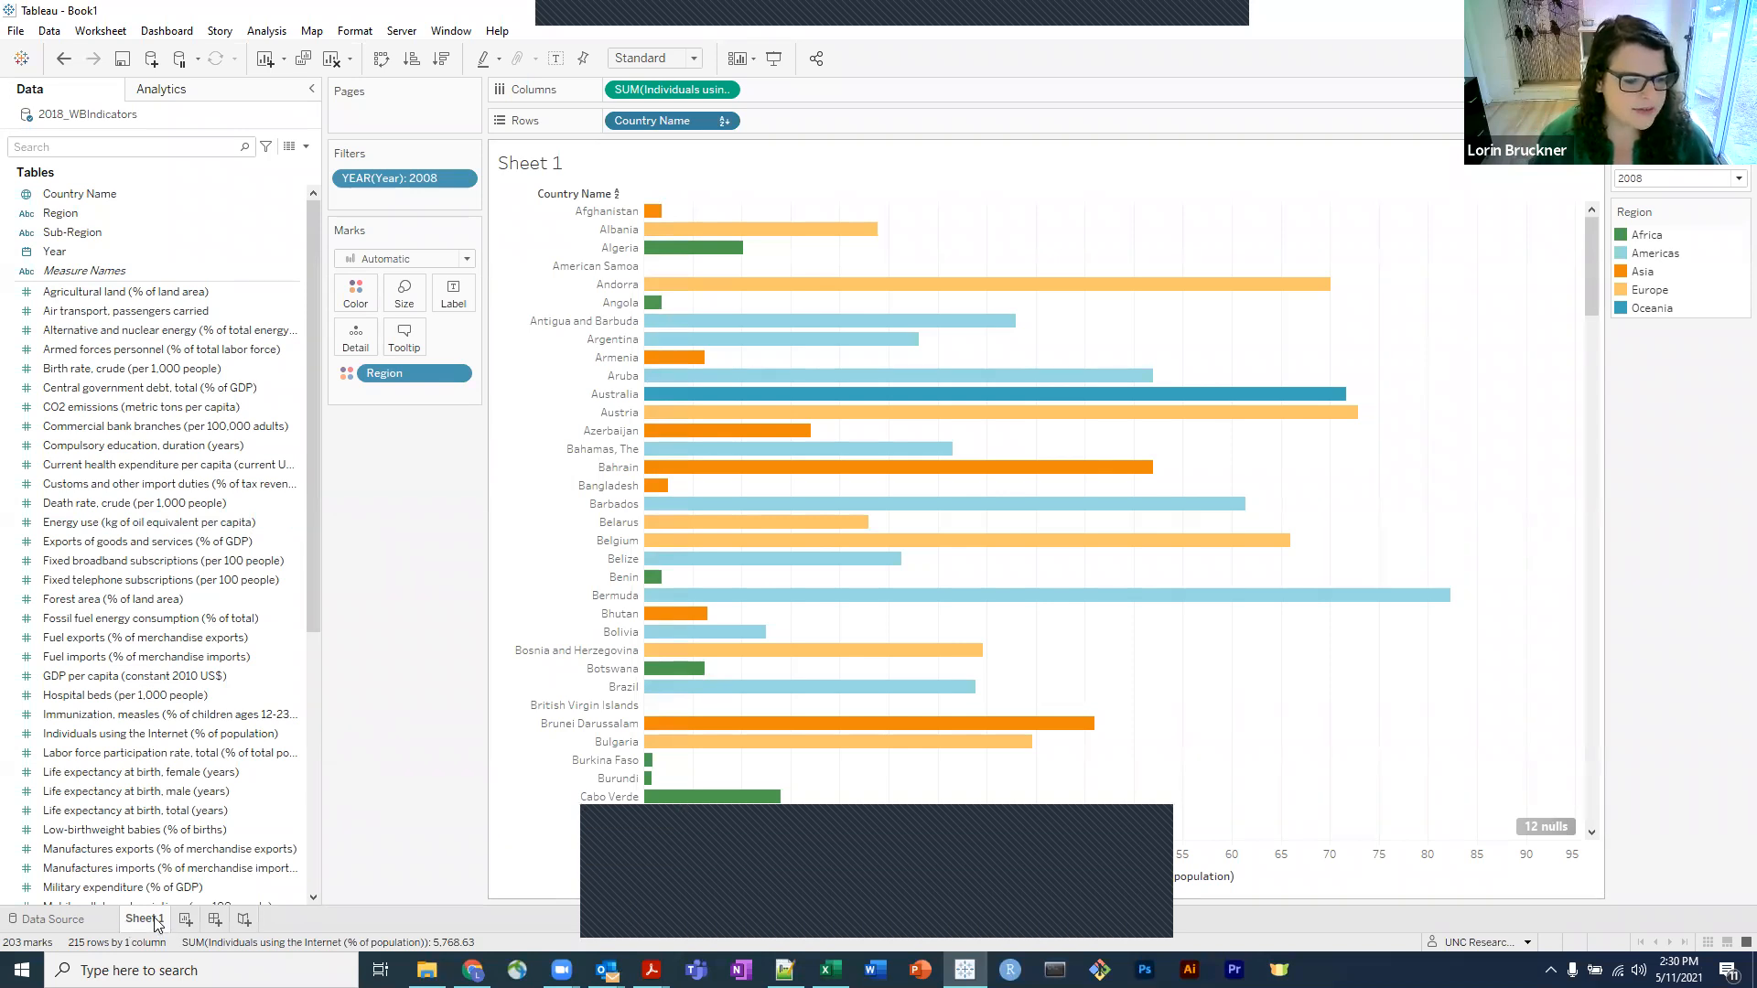
Rename the Sheet 1 worksheet as Internet.
mouse_move(150, 926)
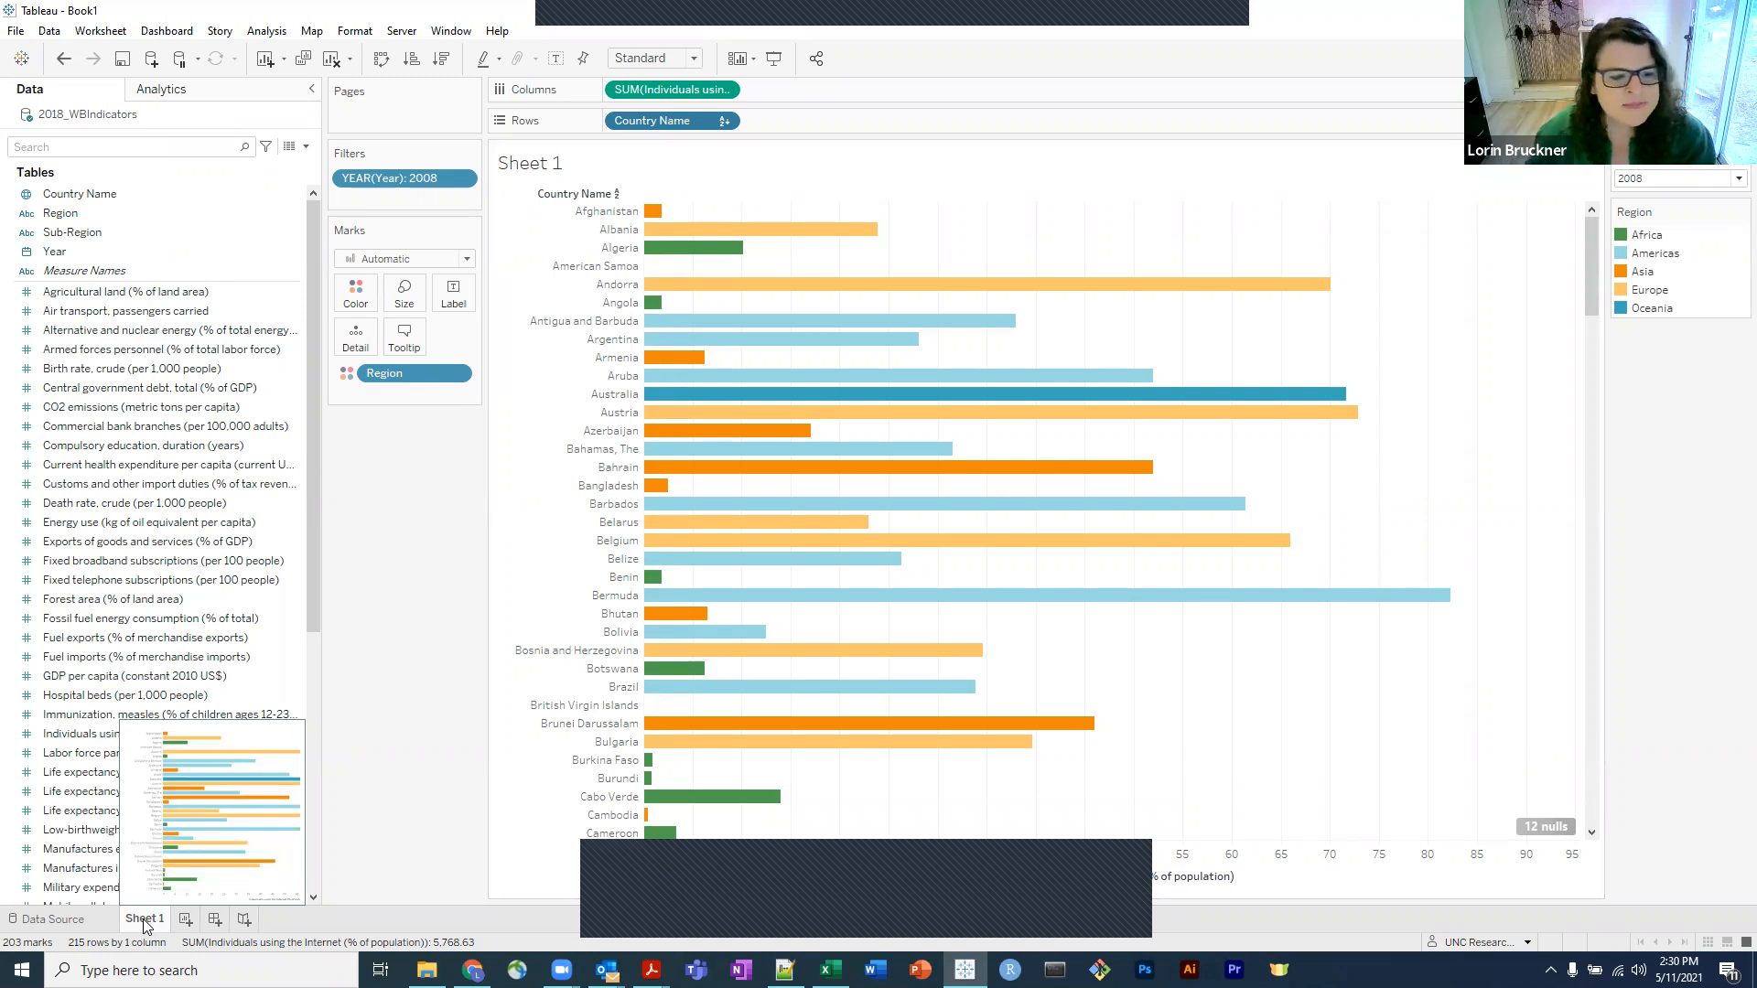
double_click(143, 922)
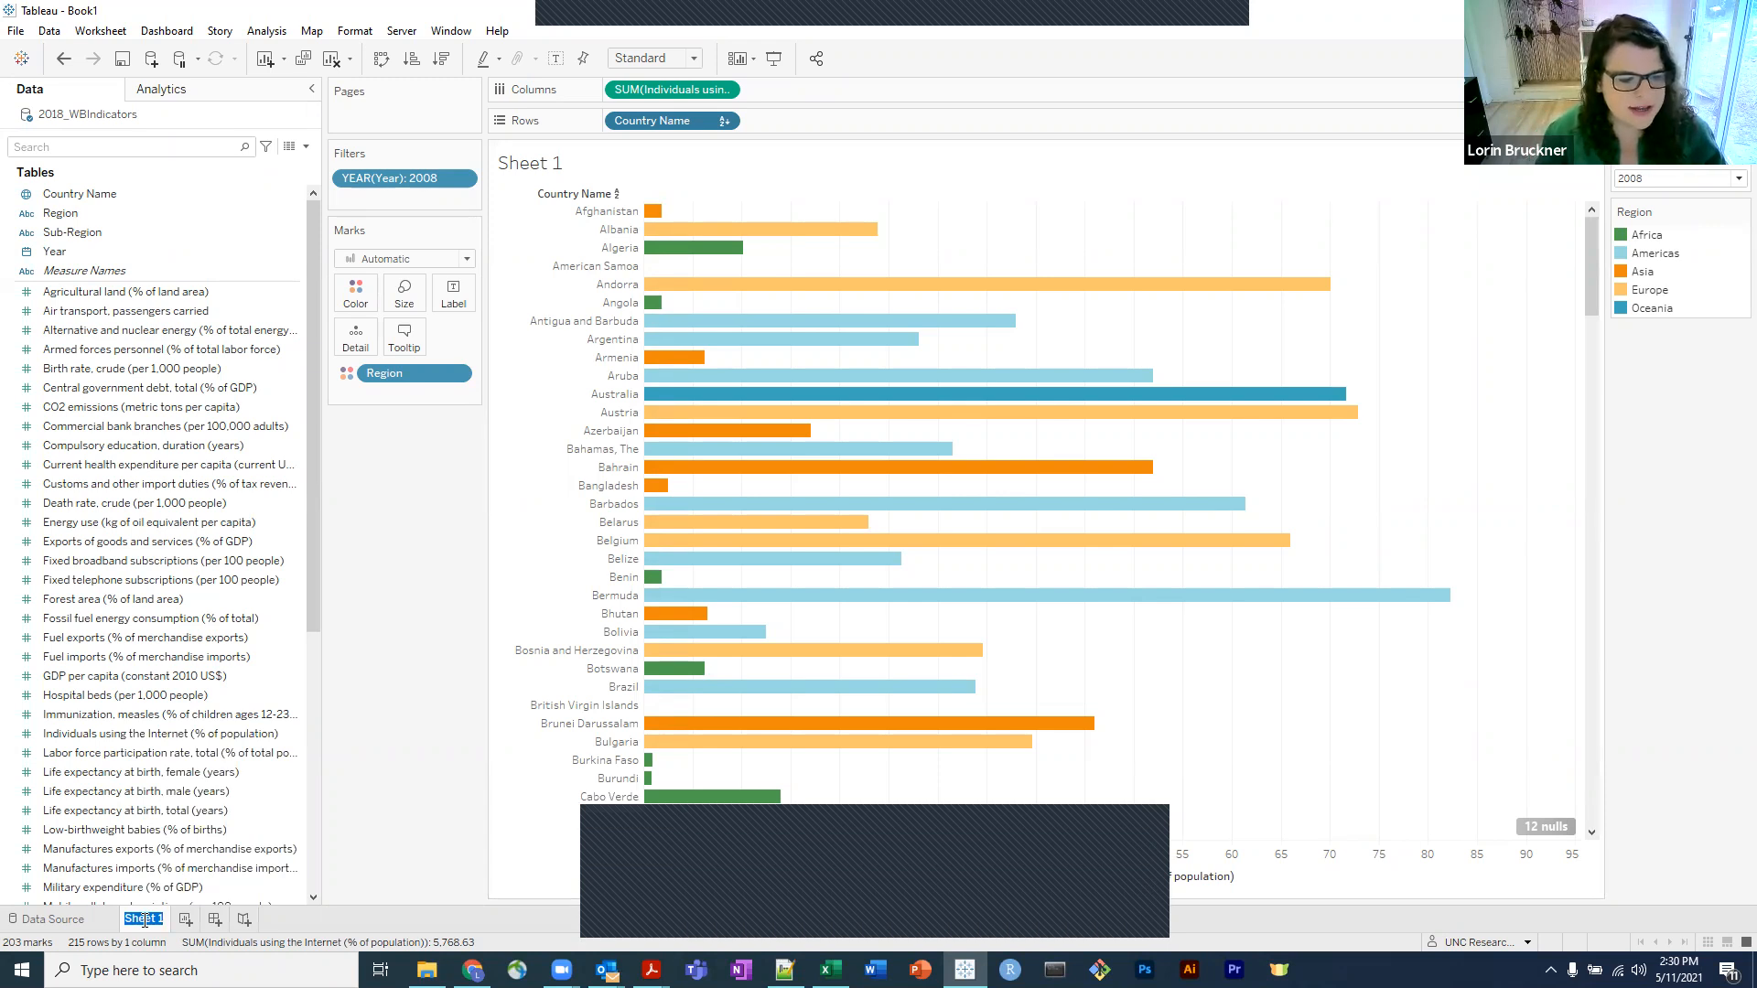
text(Internet)
key(Return)
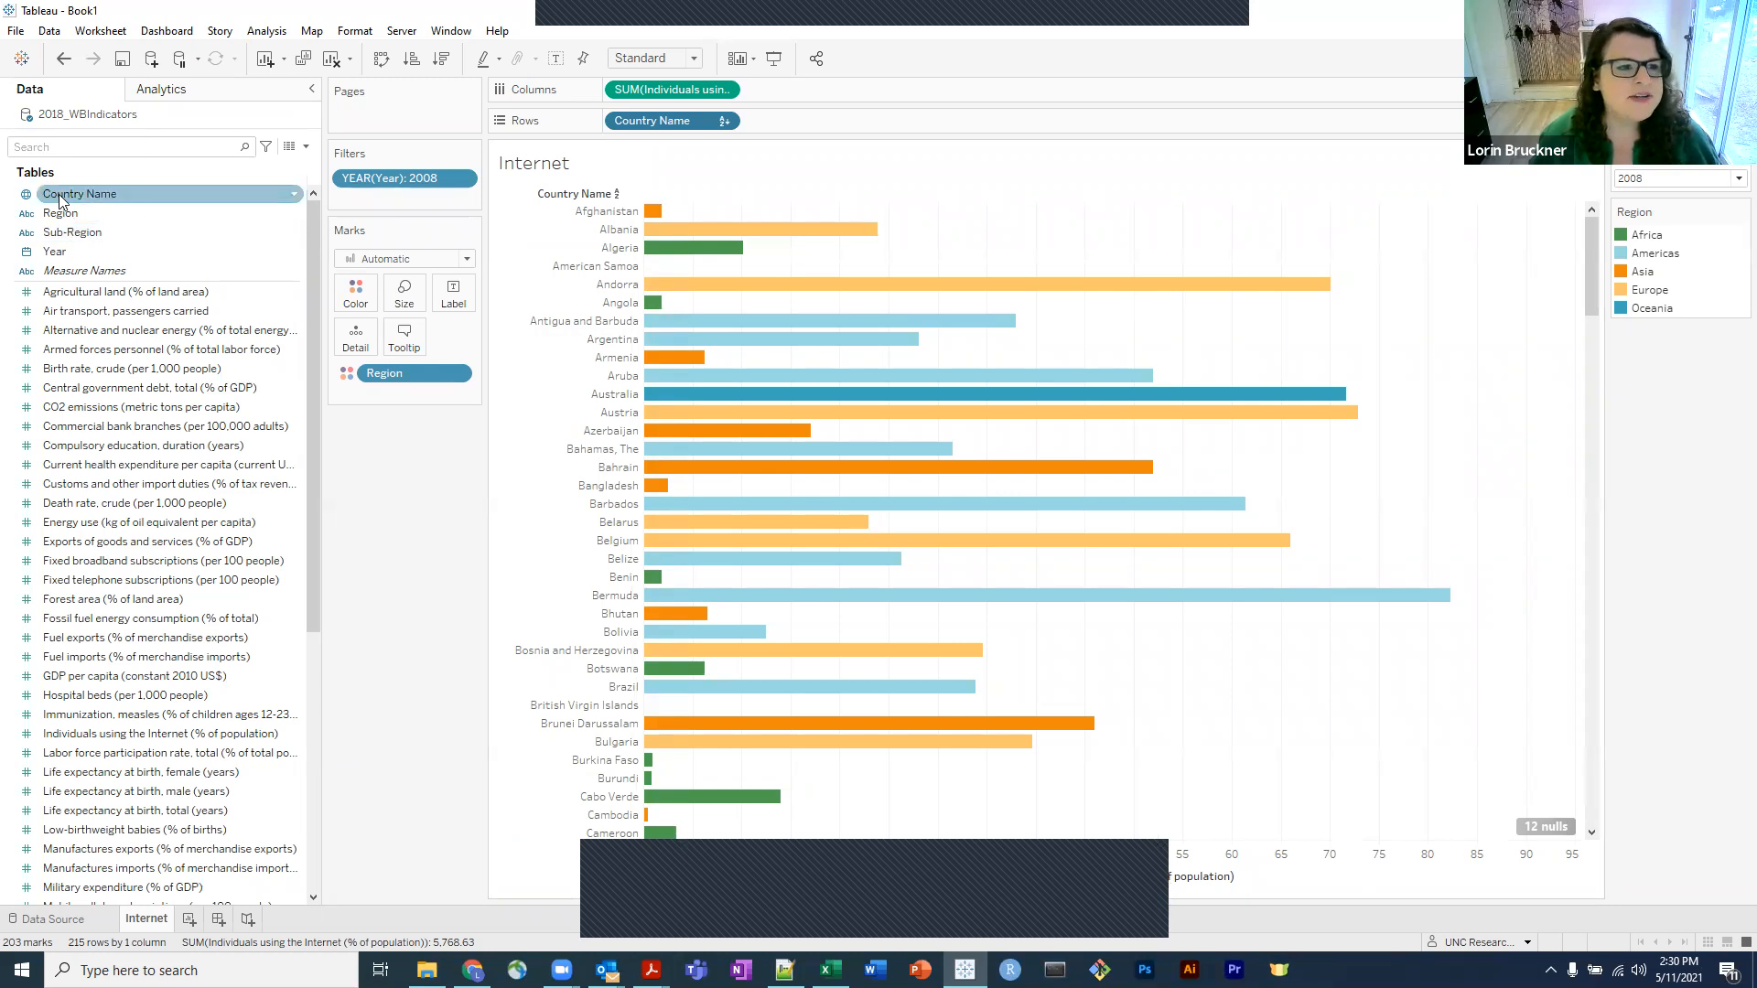
Try grouping the countries by placing Region ahead of Country Name in the rows, and take Region out again.
drag(60, 213, 606, 126)
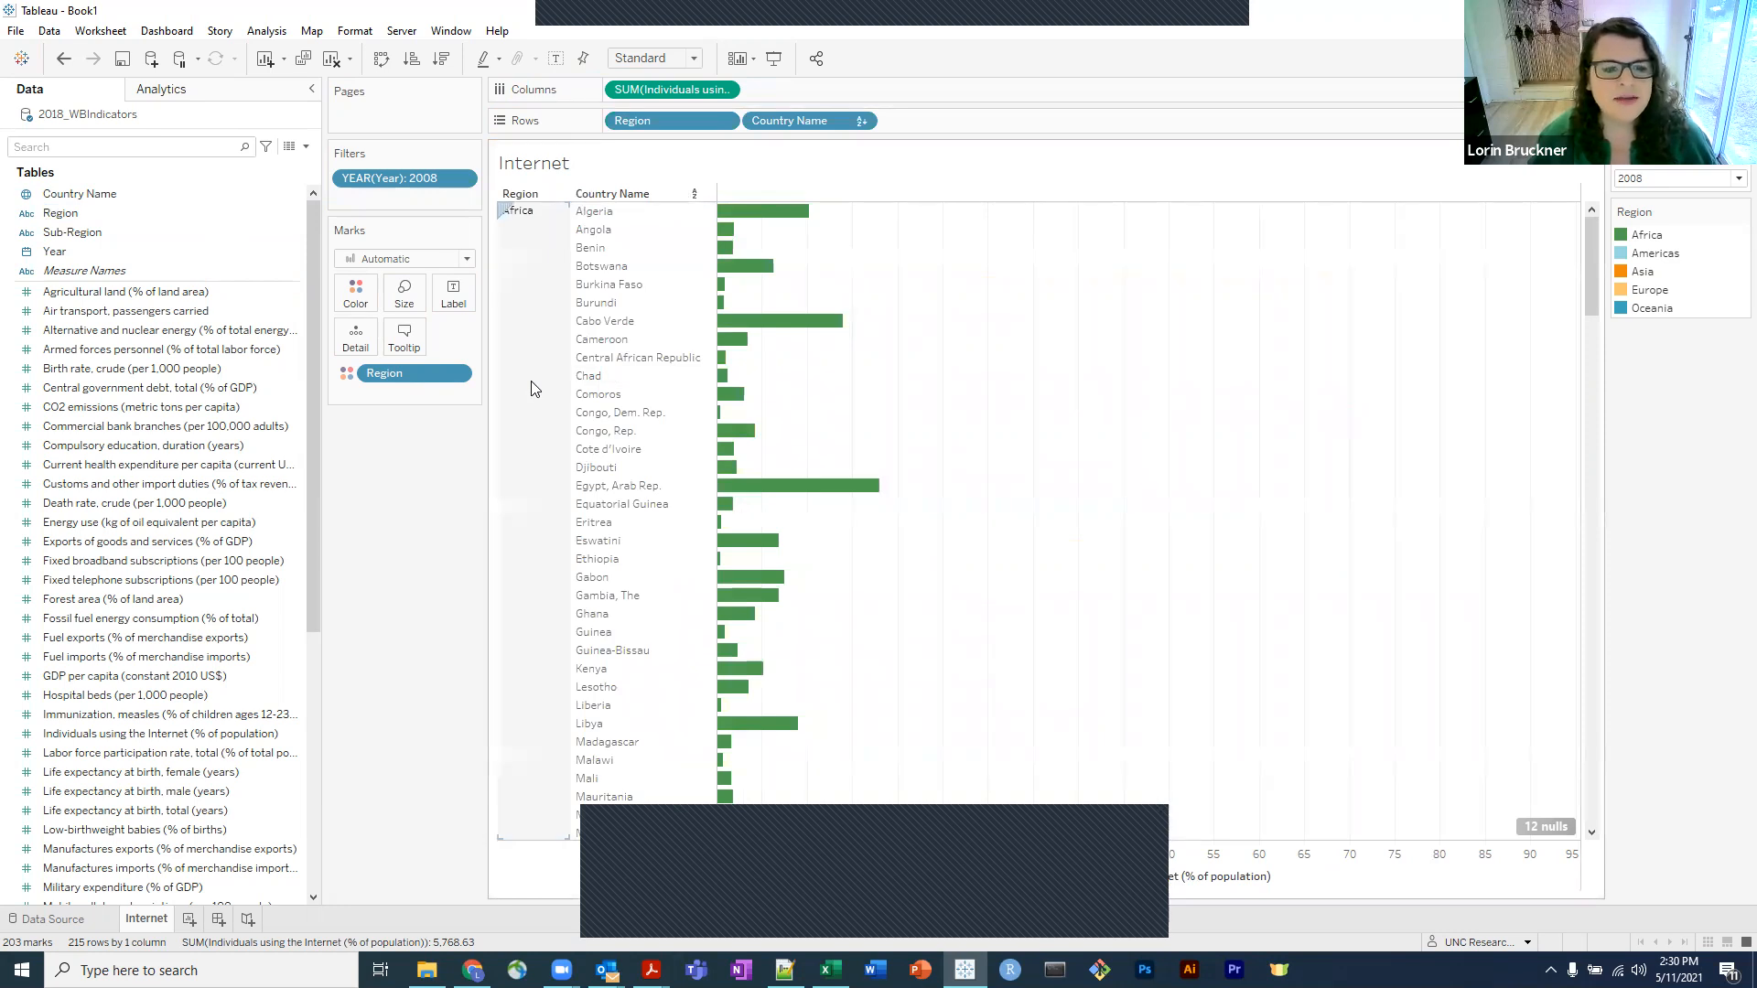
scroll(535, 389, down, 5)
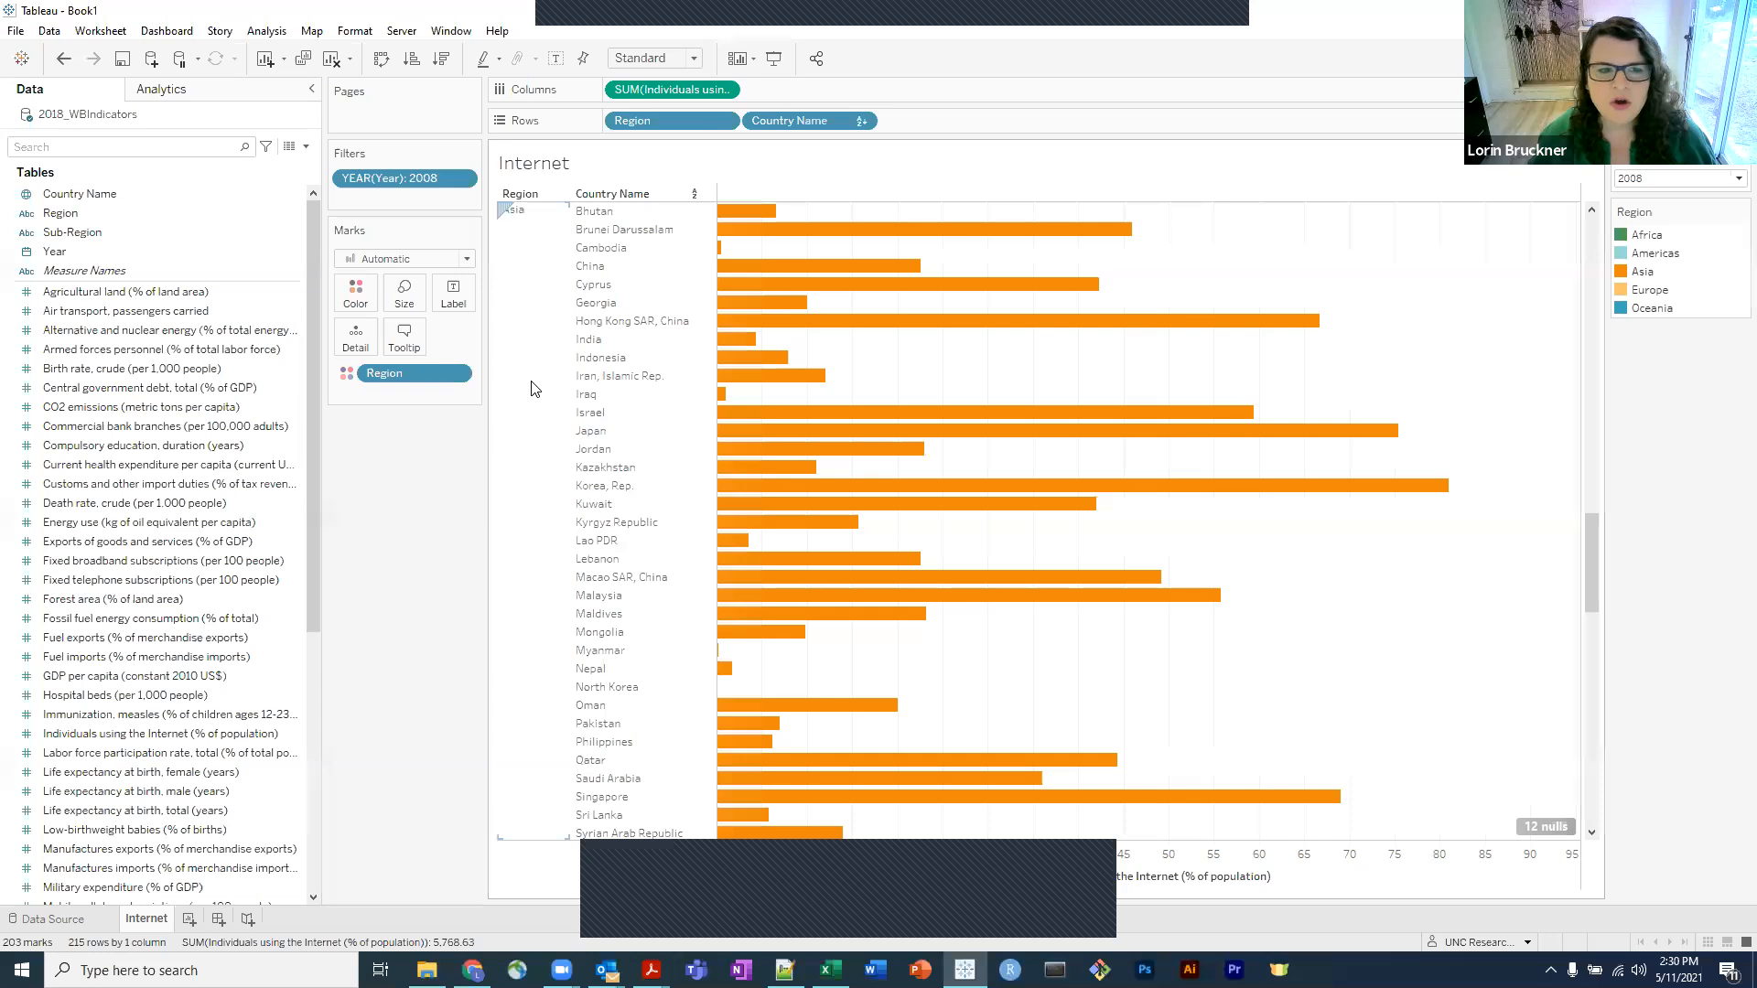
scroll(535, 389, up, 6)
drag(664, 121, 179, 225)
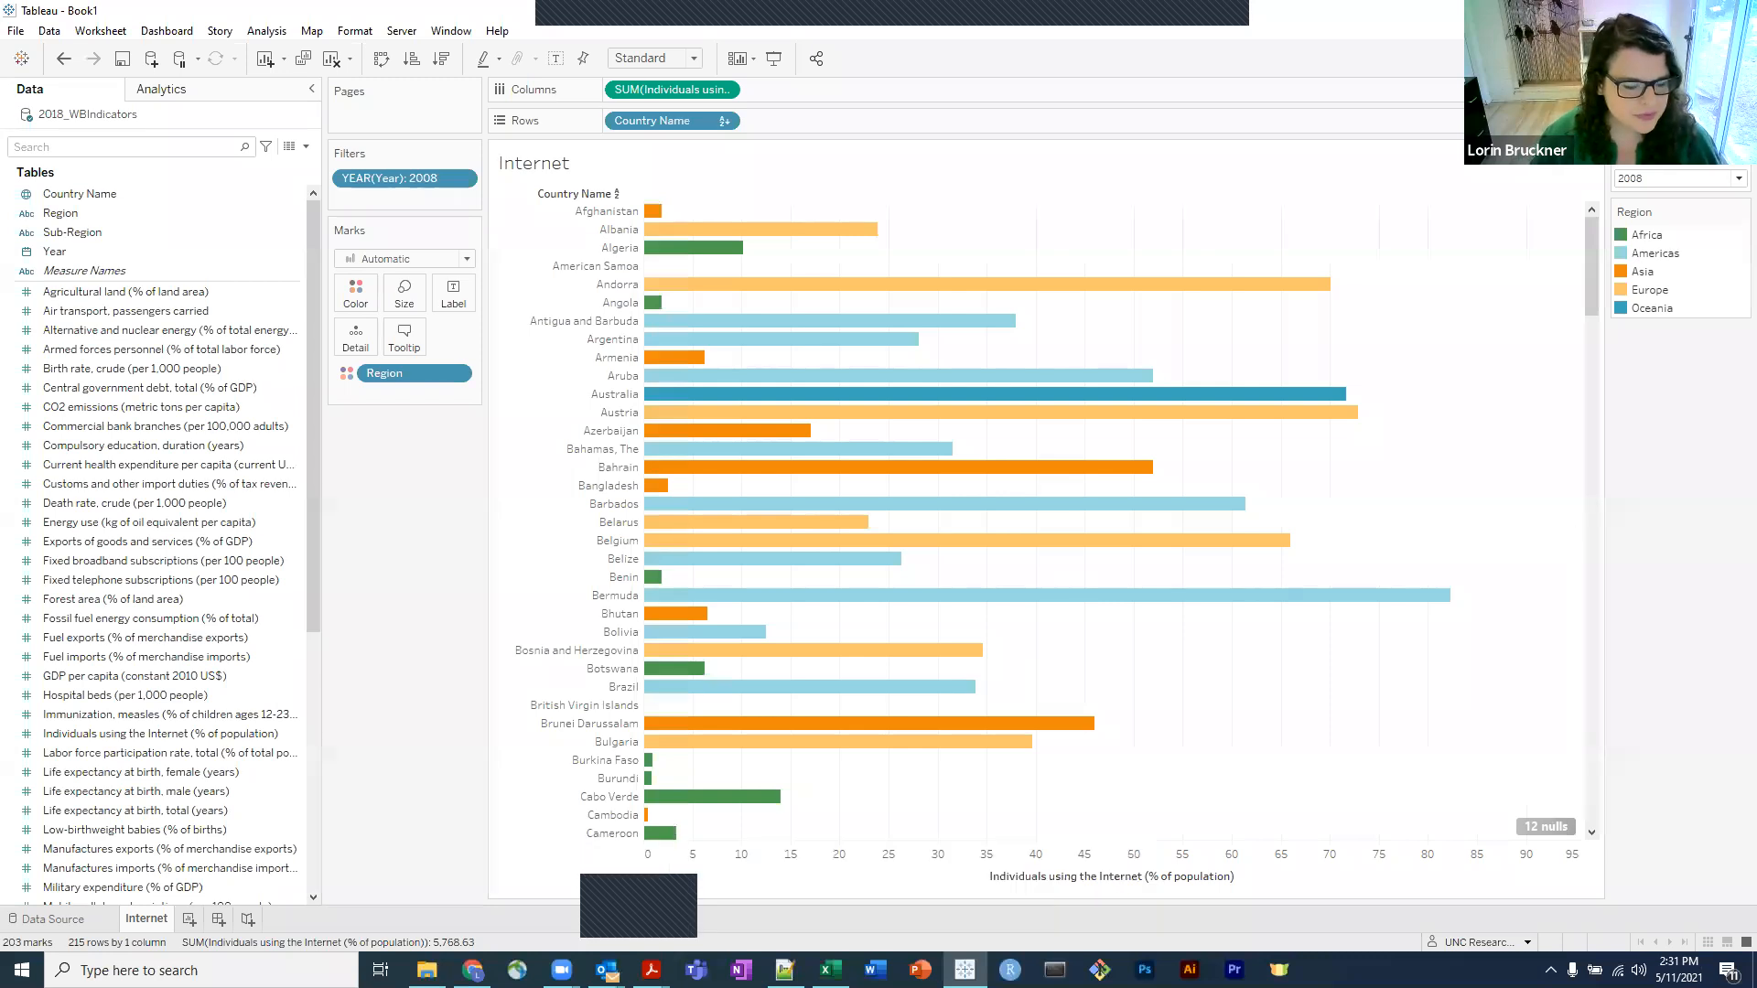
On a new worksheet, build a scatter plot of total life expectancy at birth against population ages 65 and above.
click(190, 920)
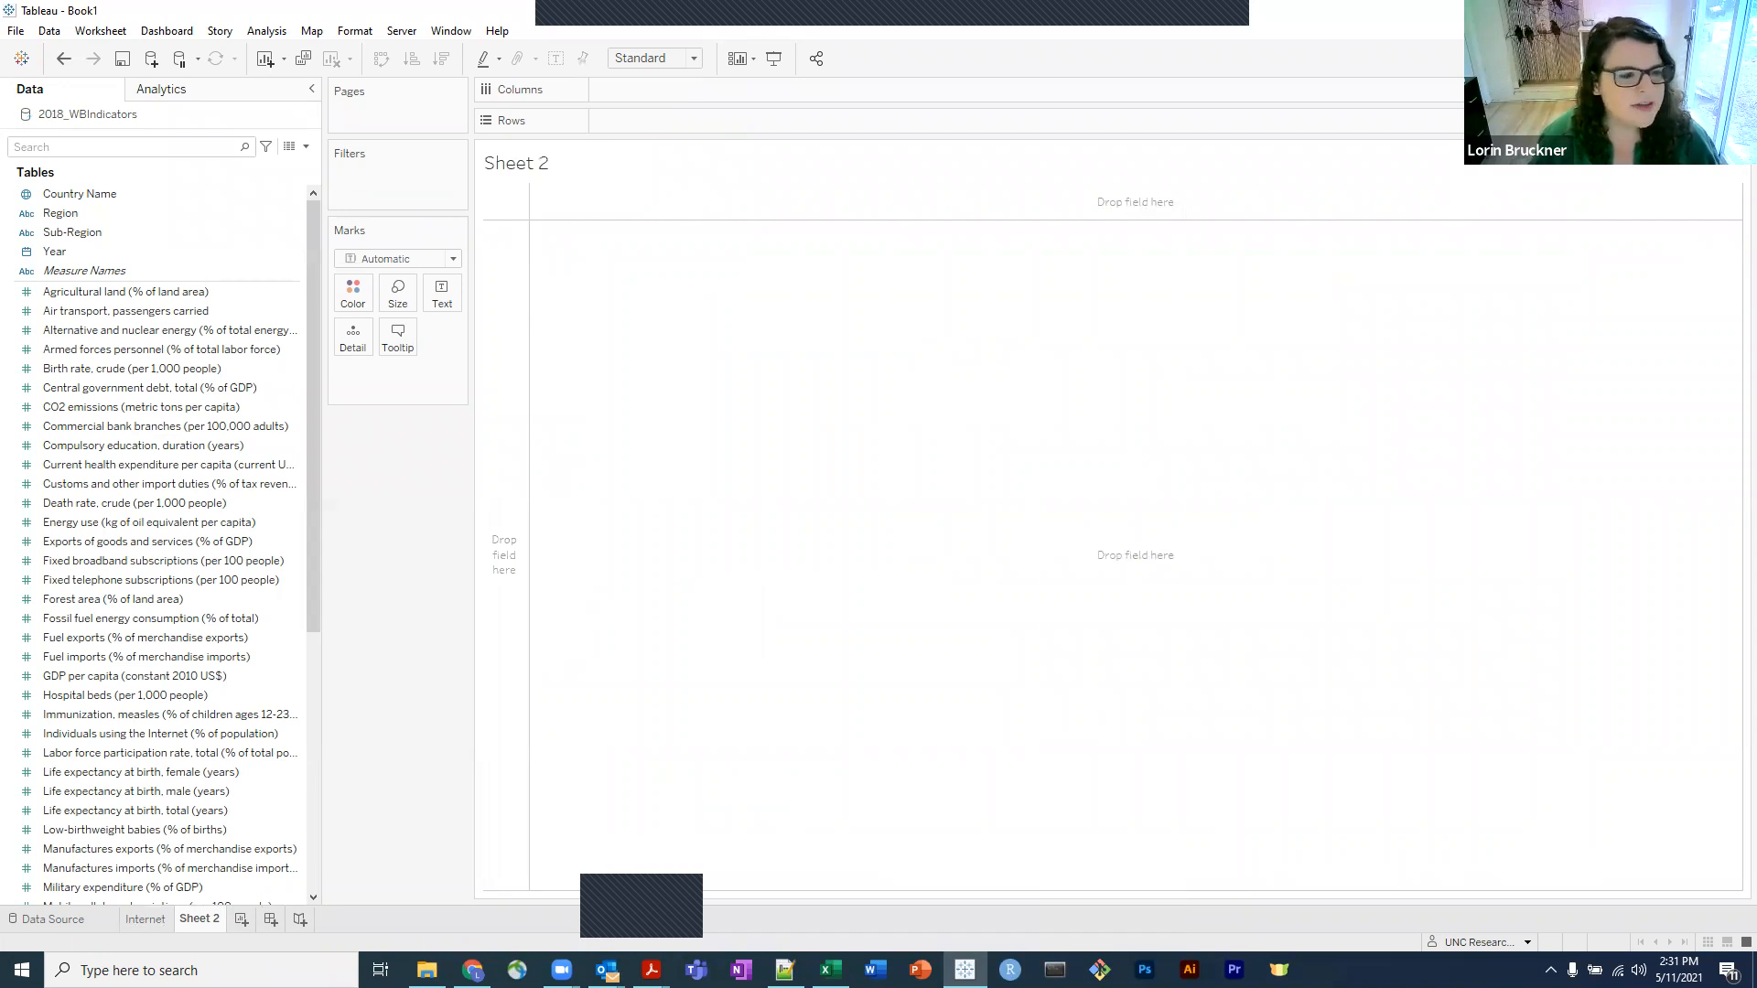
click(86, 485)
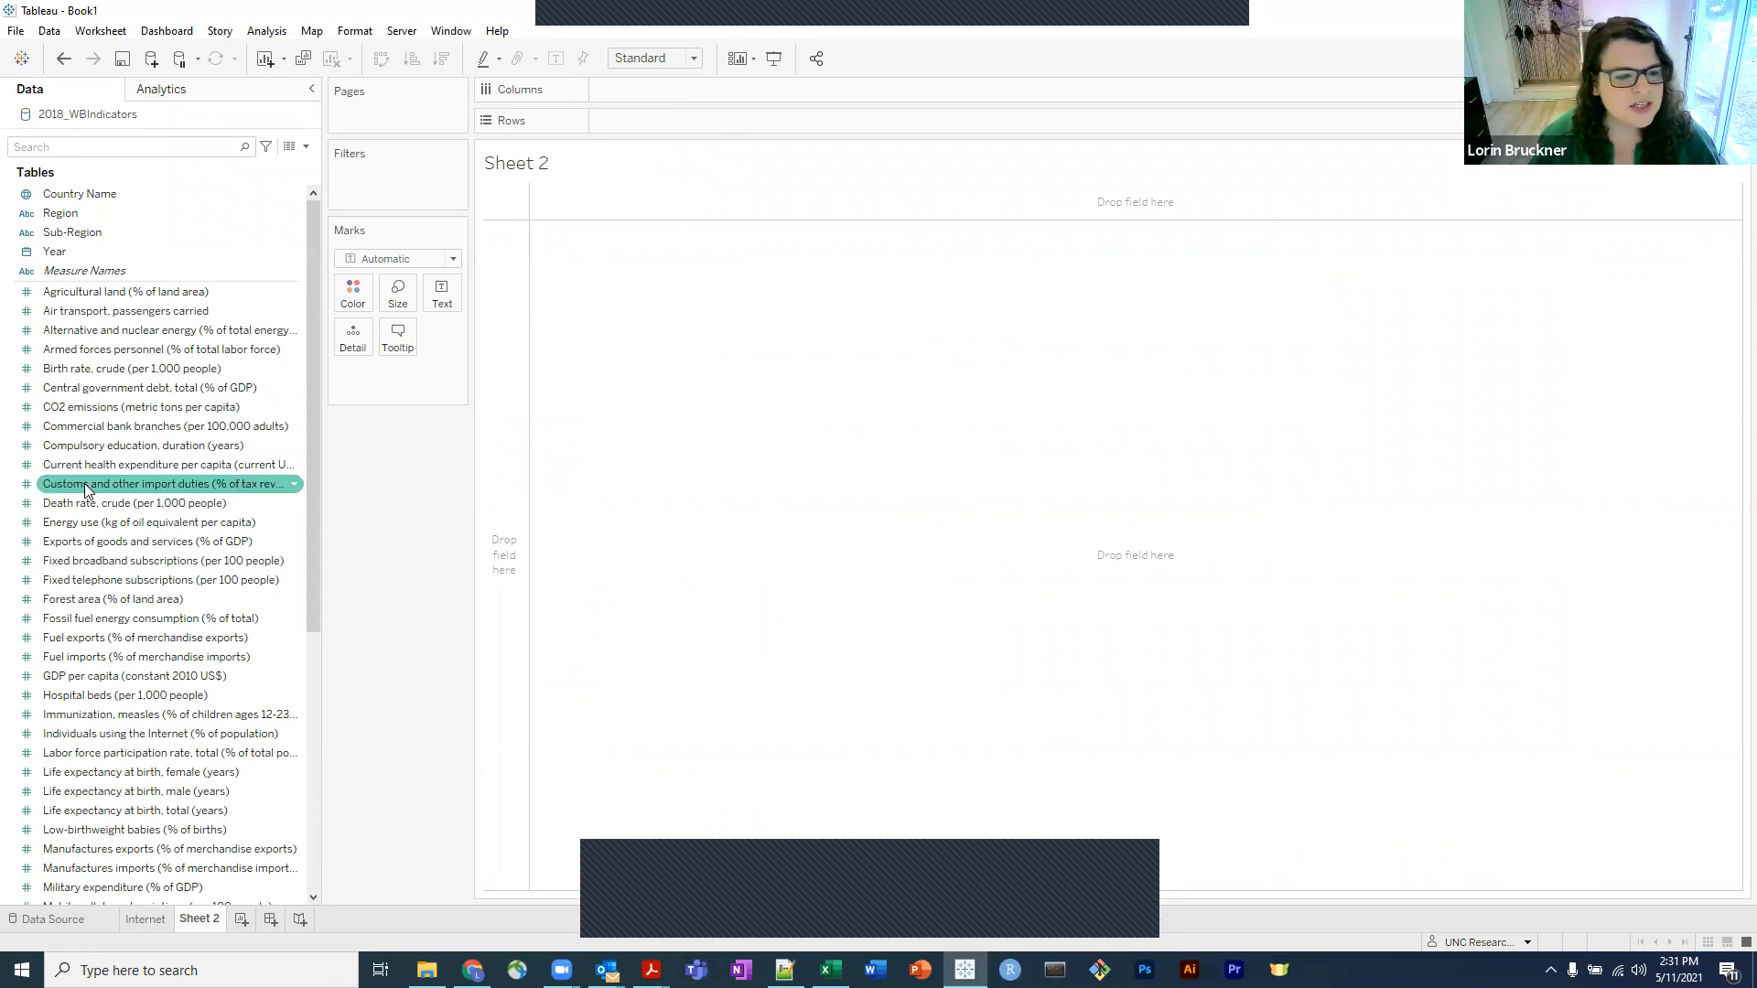
scroll(85, 489, down, 2)
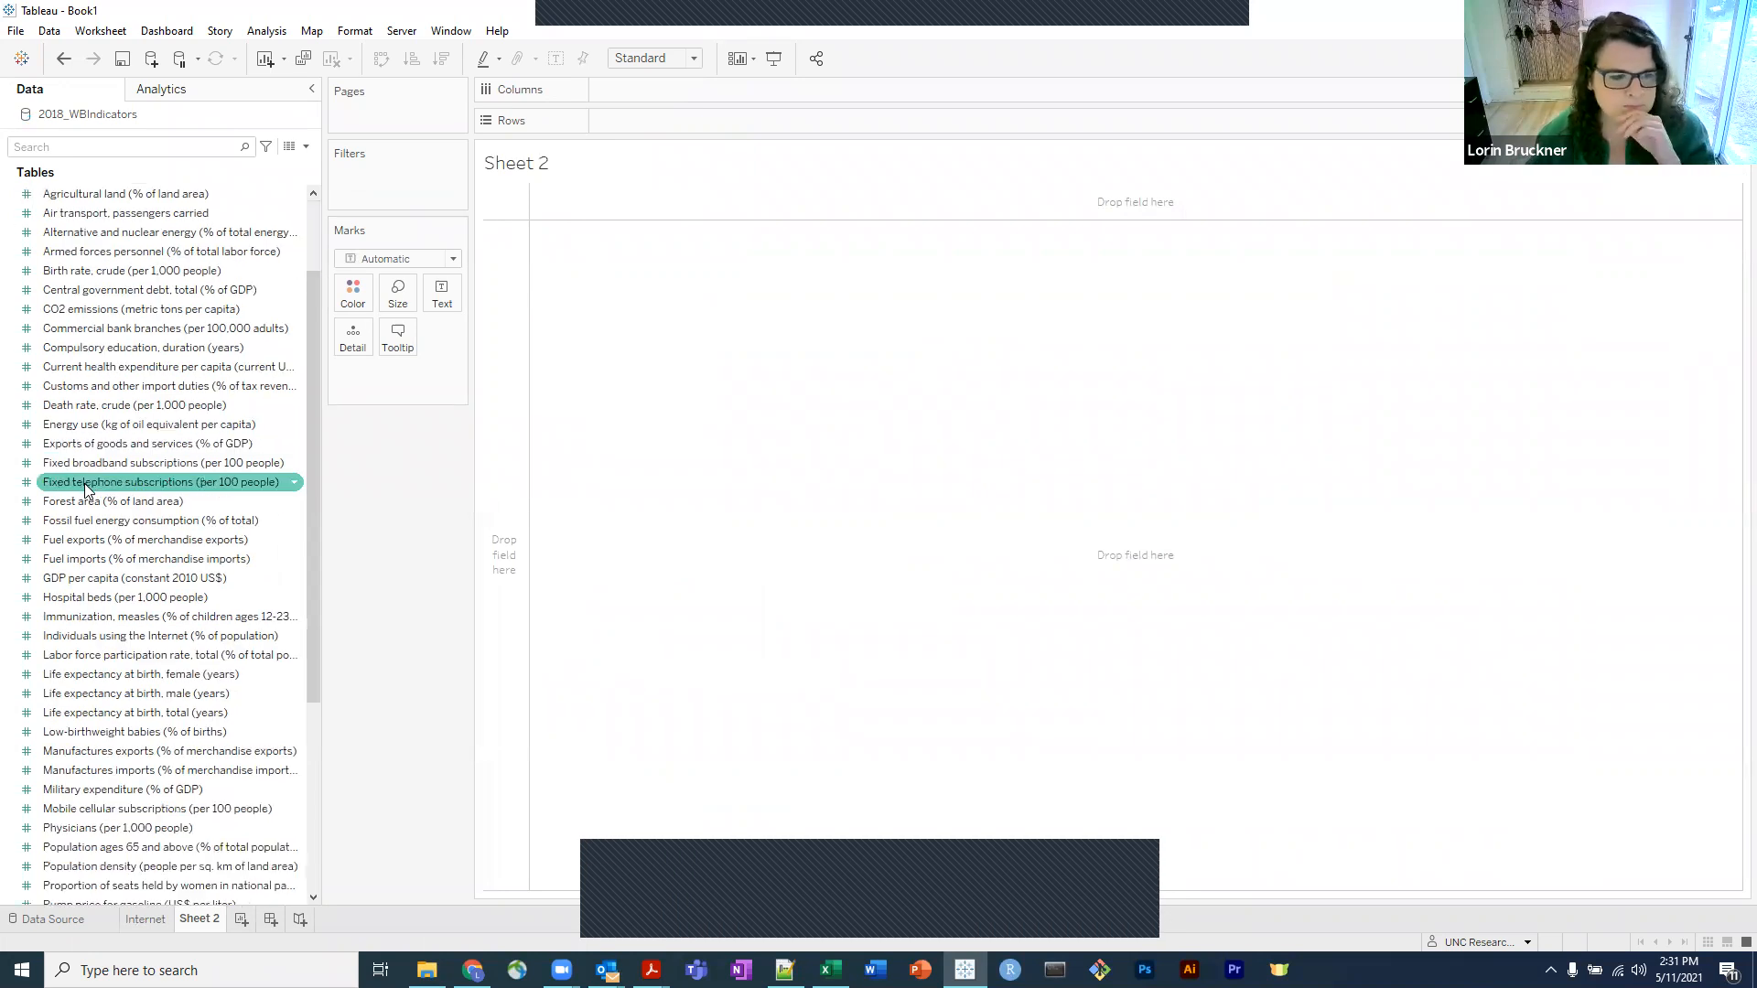
scroll(85, 487, down, 1)
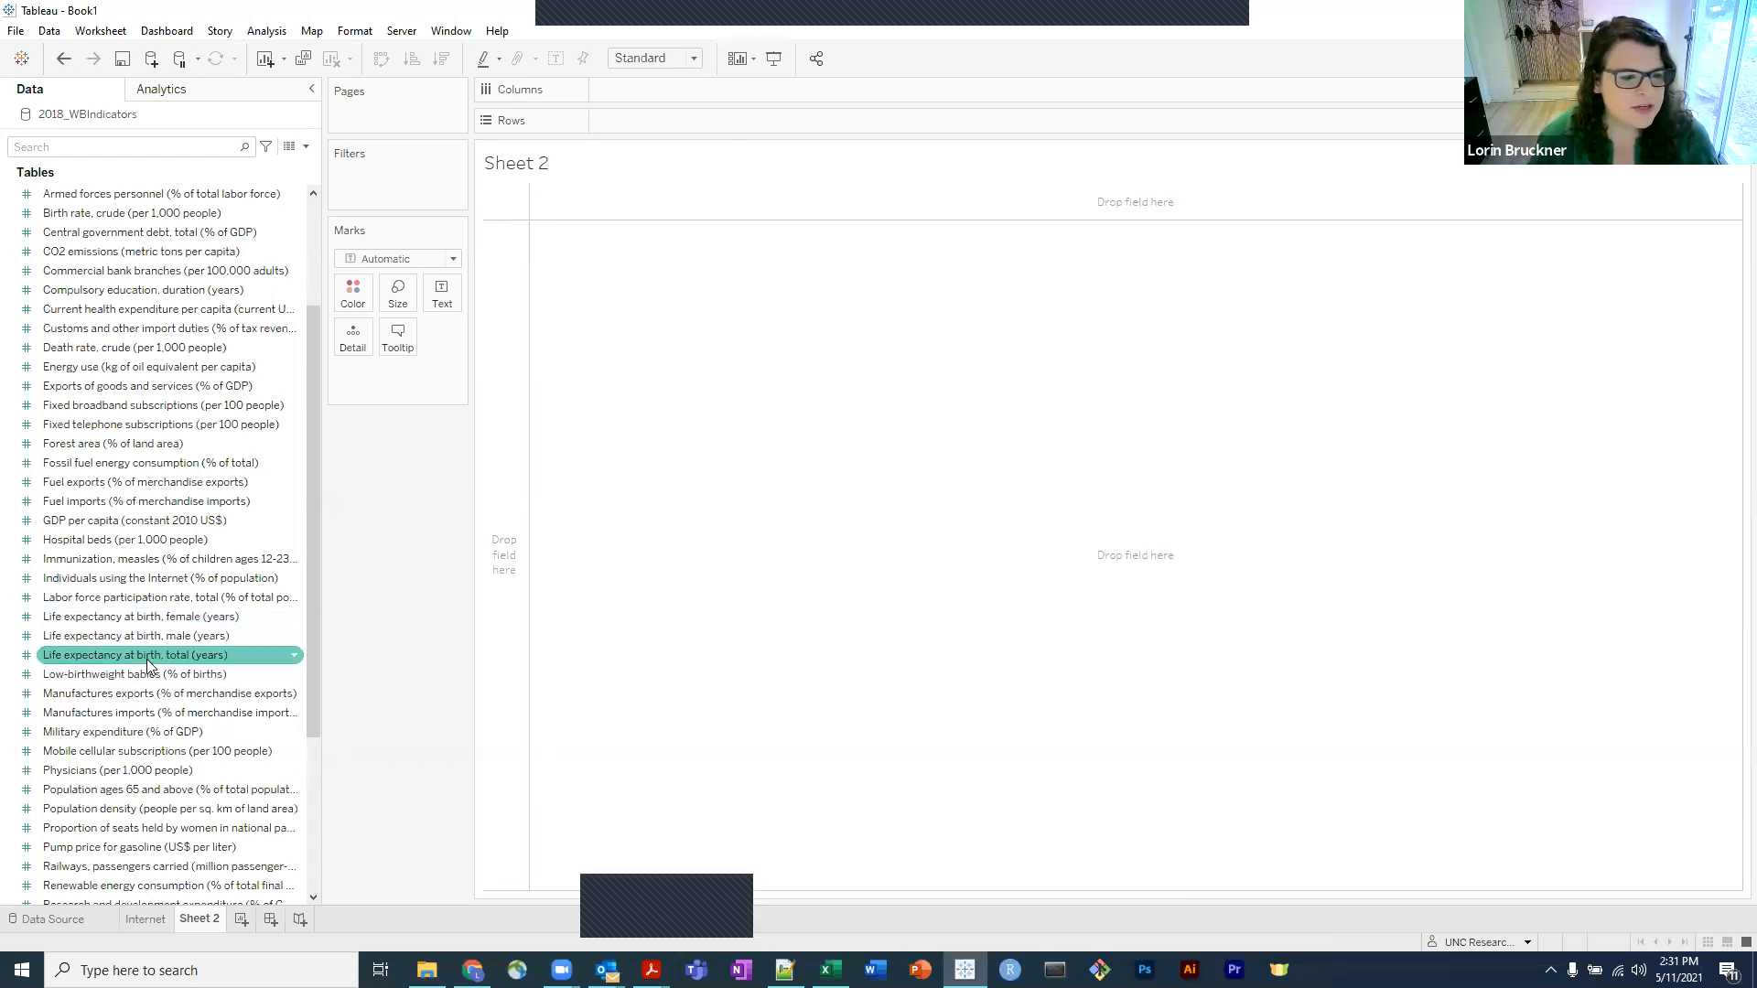
scroll(137, 661, down, 2)
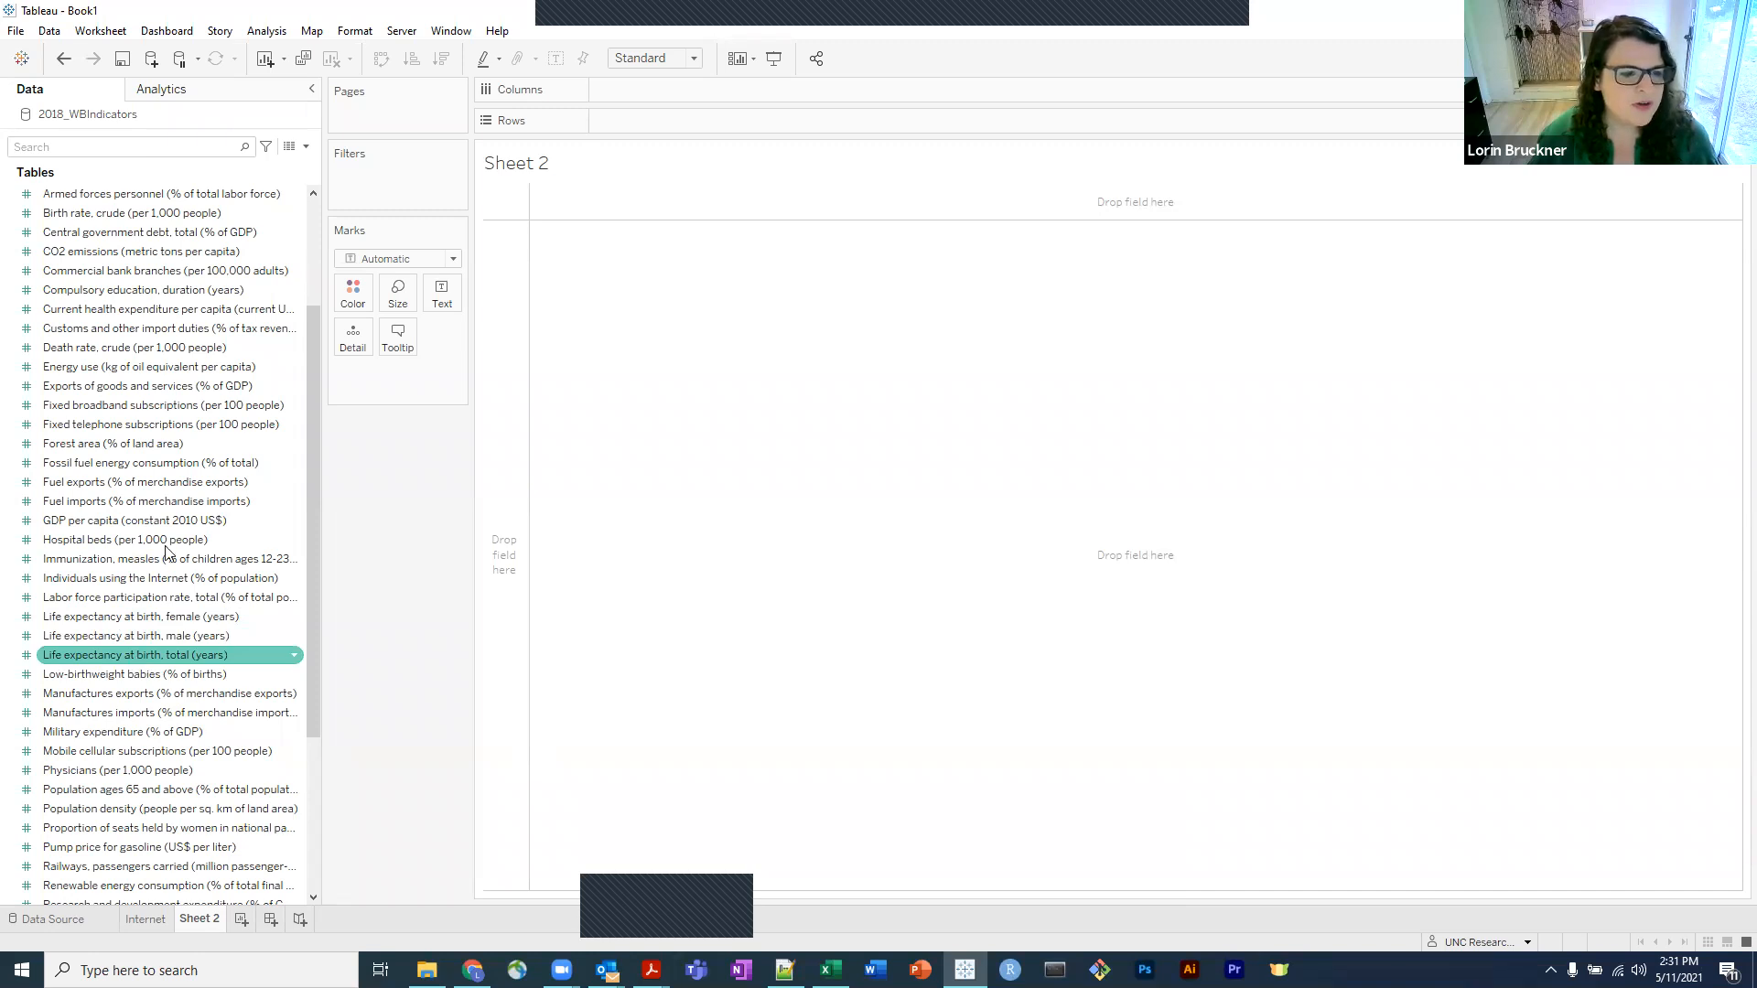
click(135, 542)
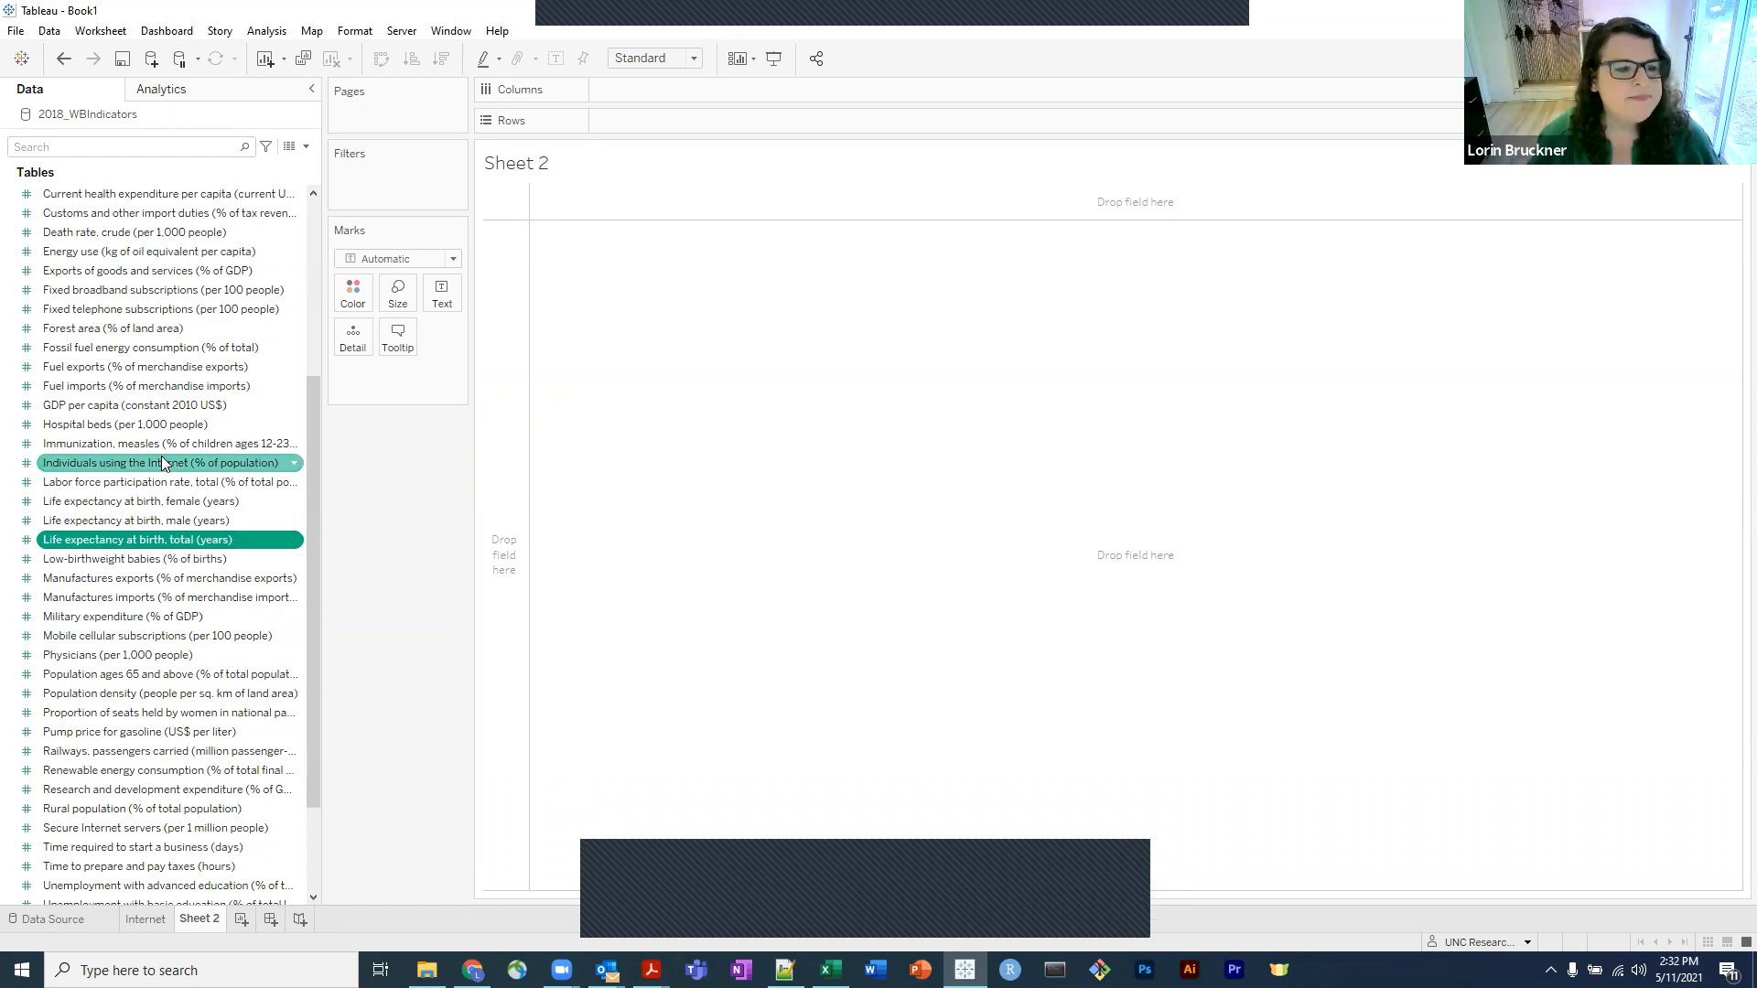
ctrl+click(209, 682)
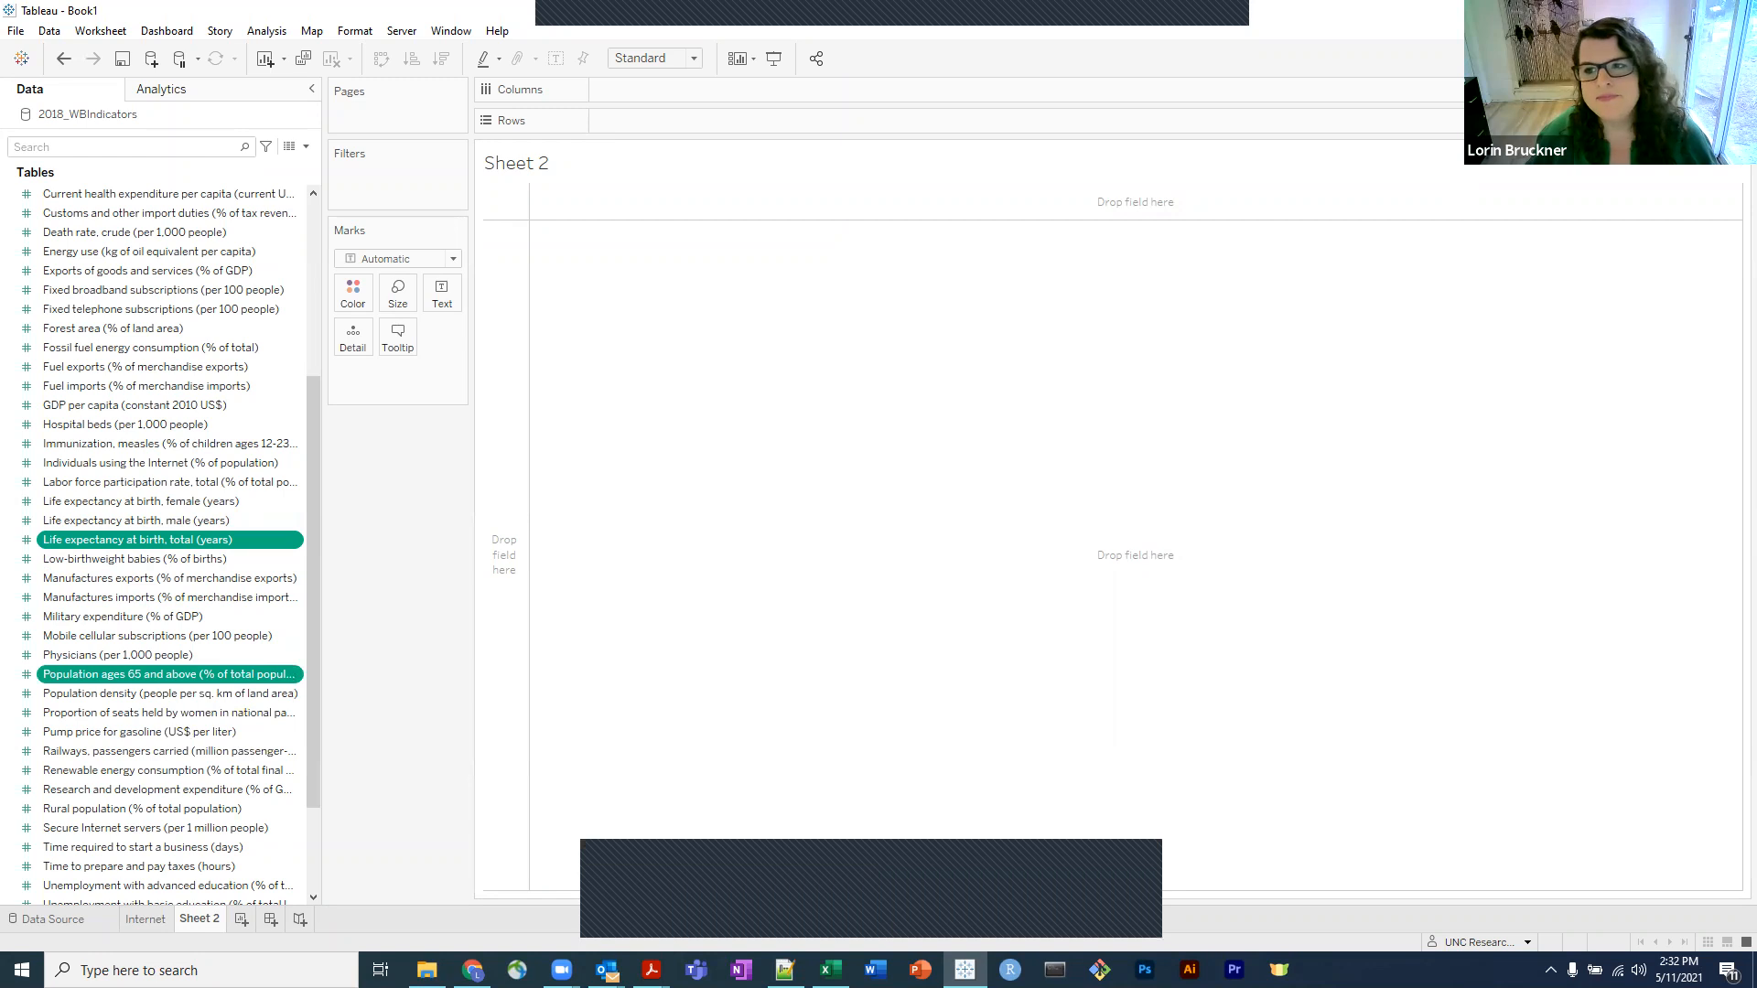
click(1714, 59)
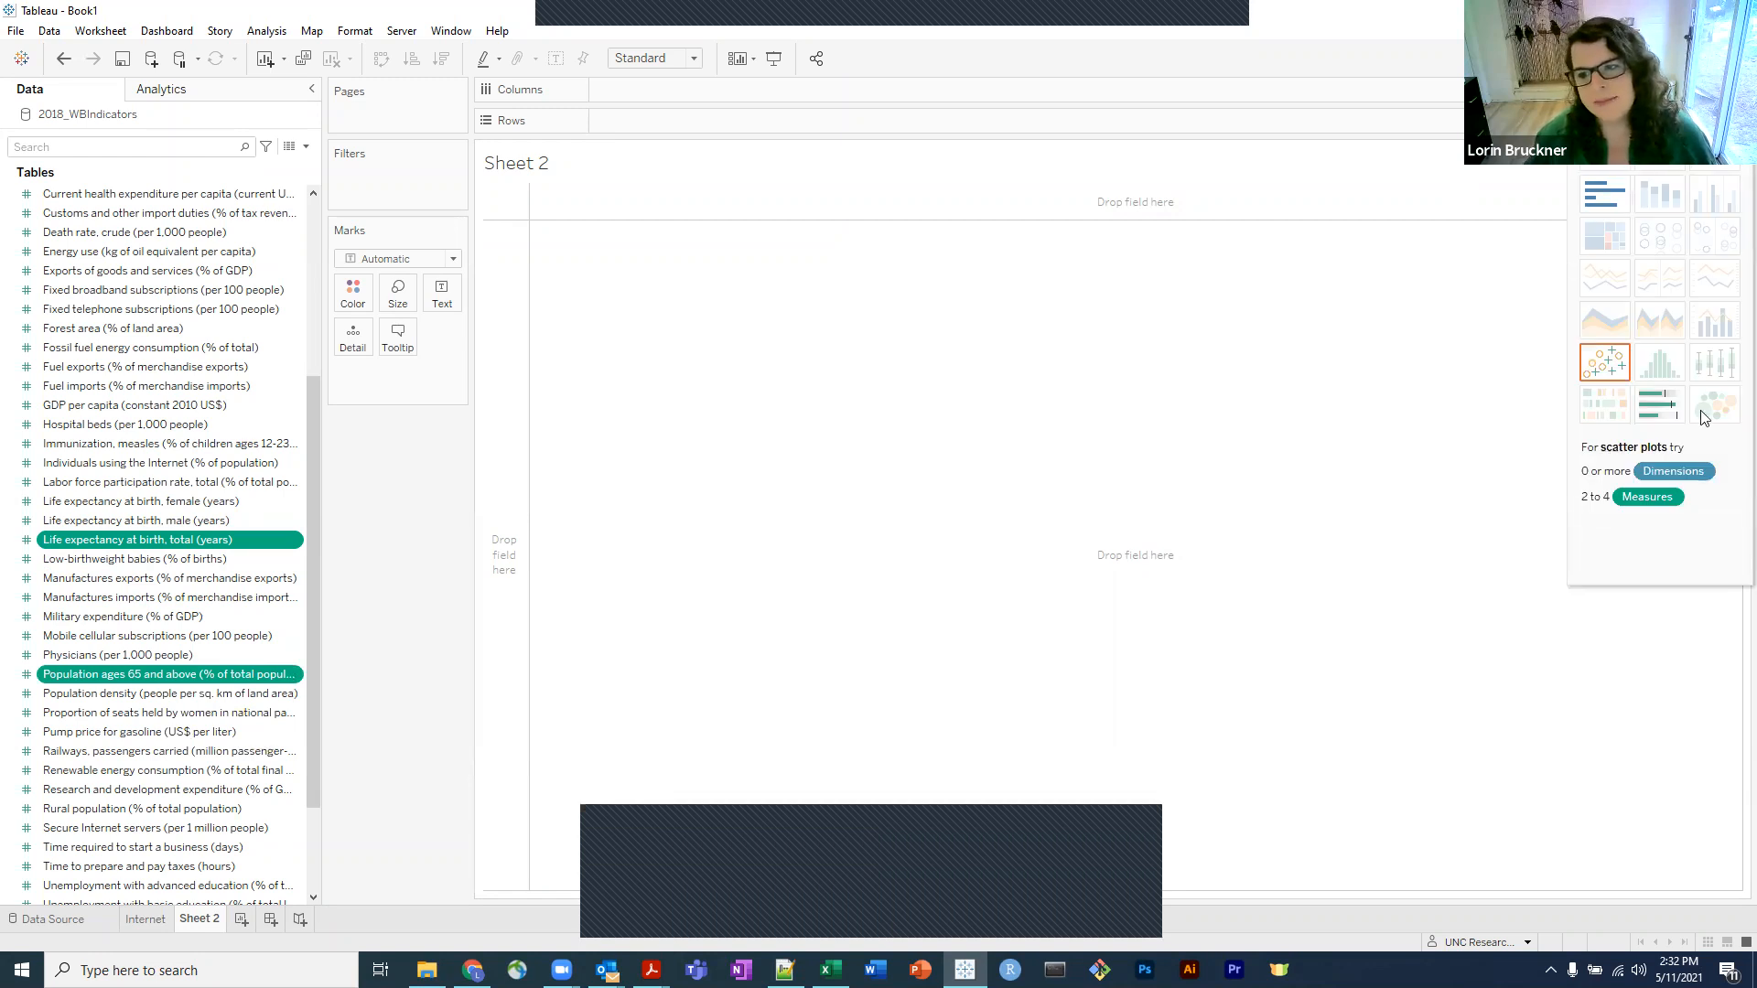
click(1606, 369)
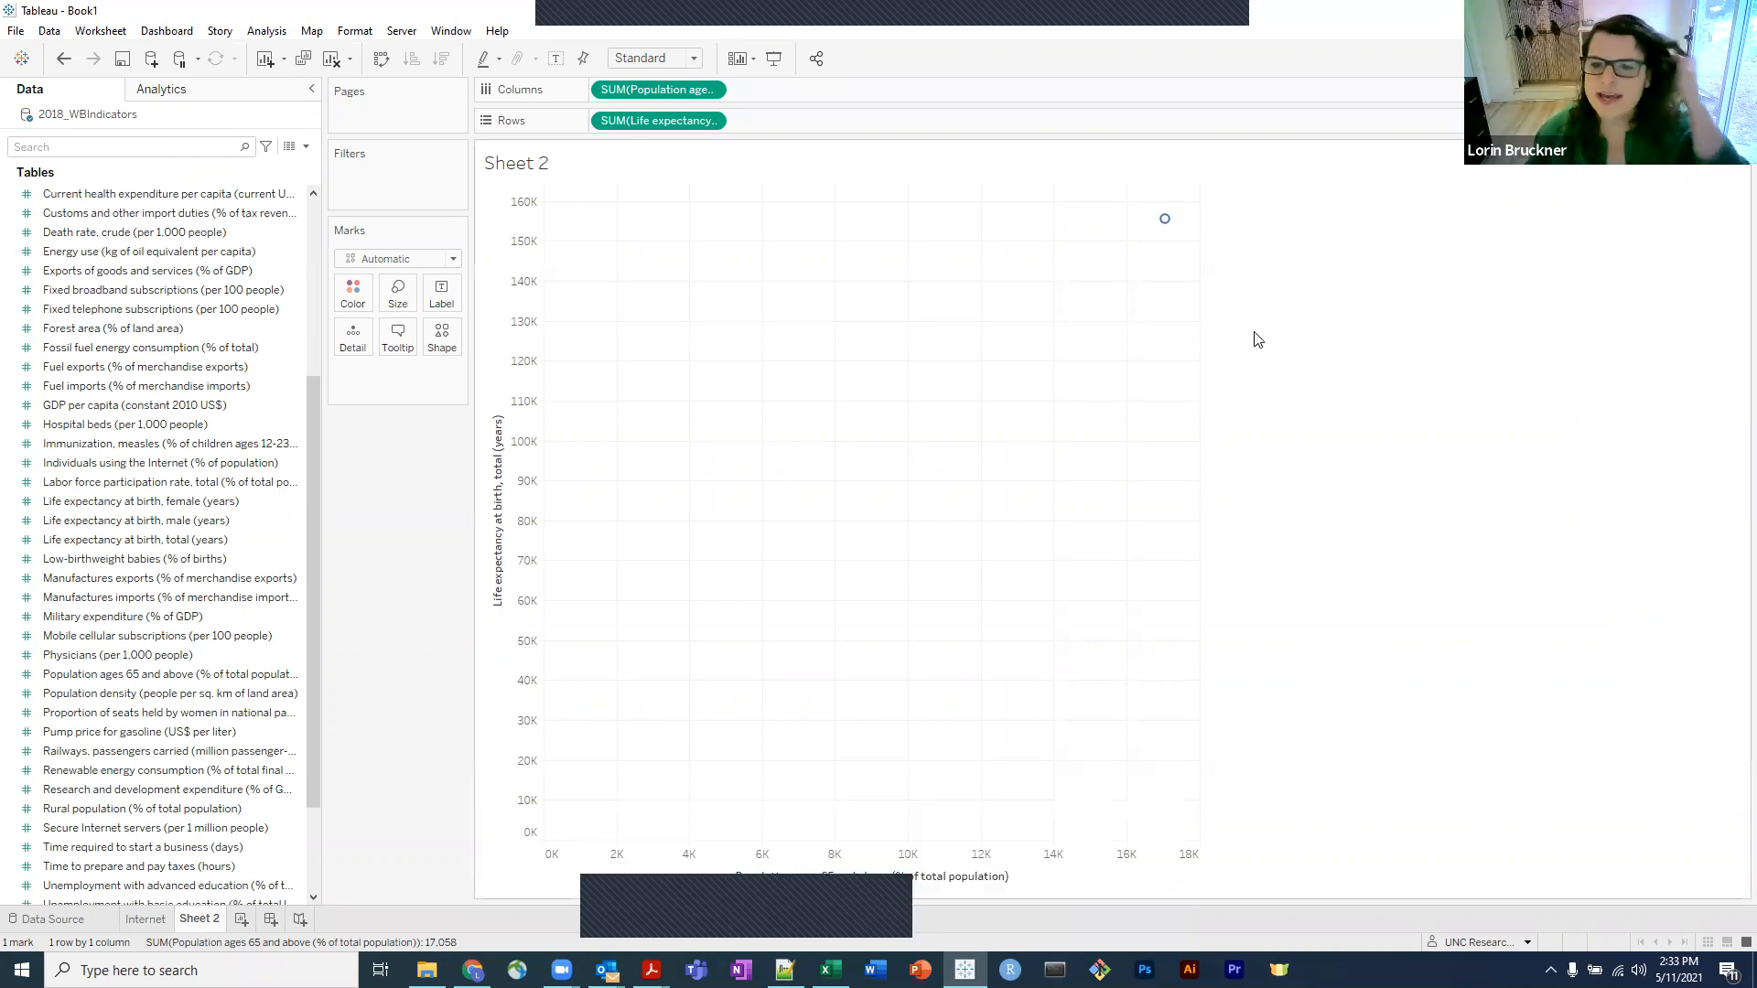
Break the scatter plot's single mark into one point per country by adding Country Name as detail.
mouse_move(1165, 221)
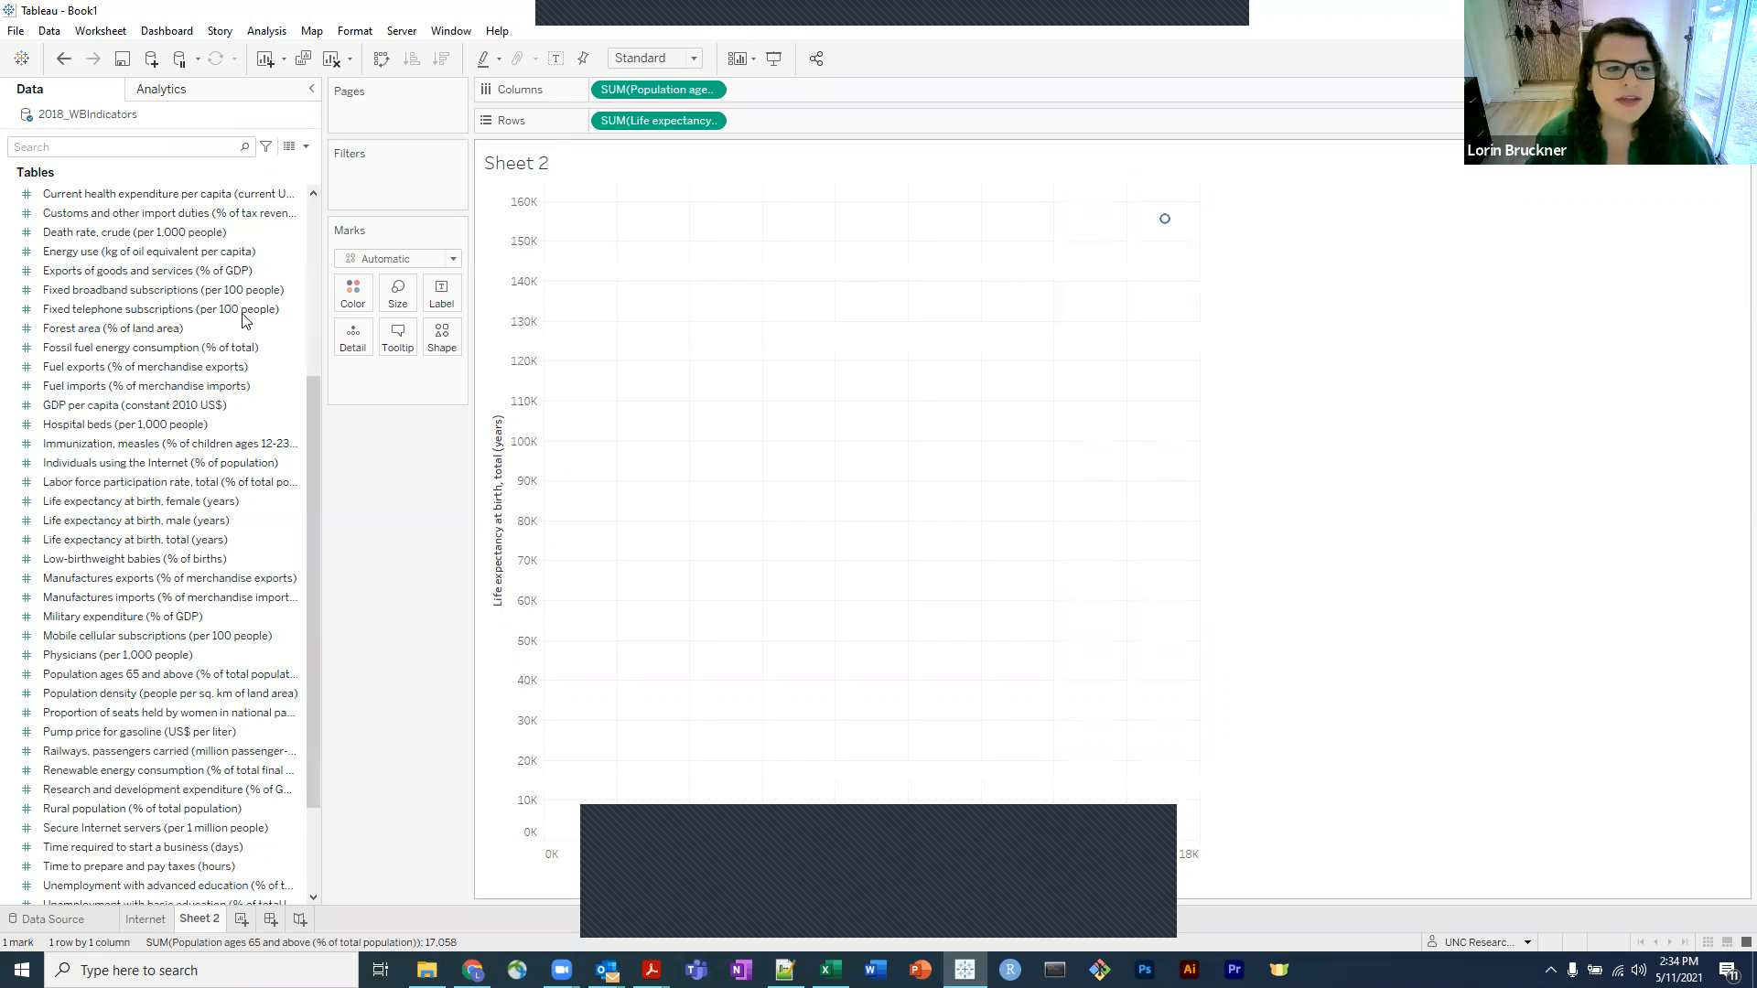
scroll(186, 228, up, 5)
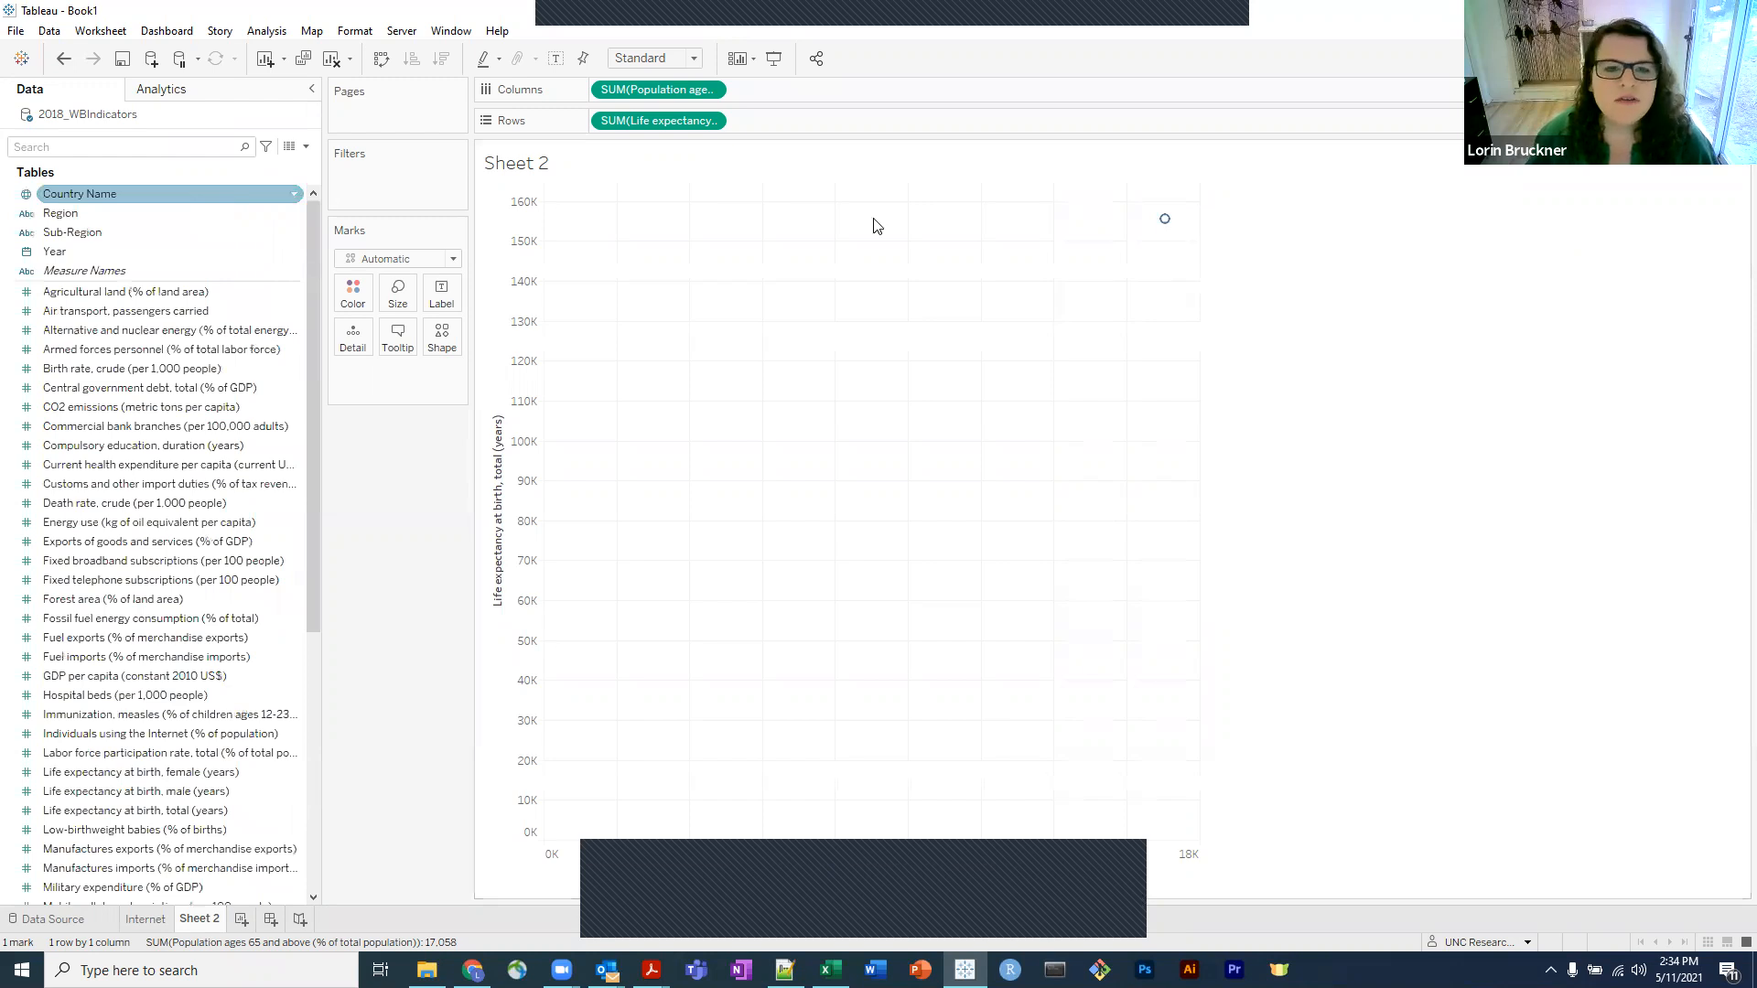
click(886, 315)
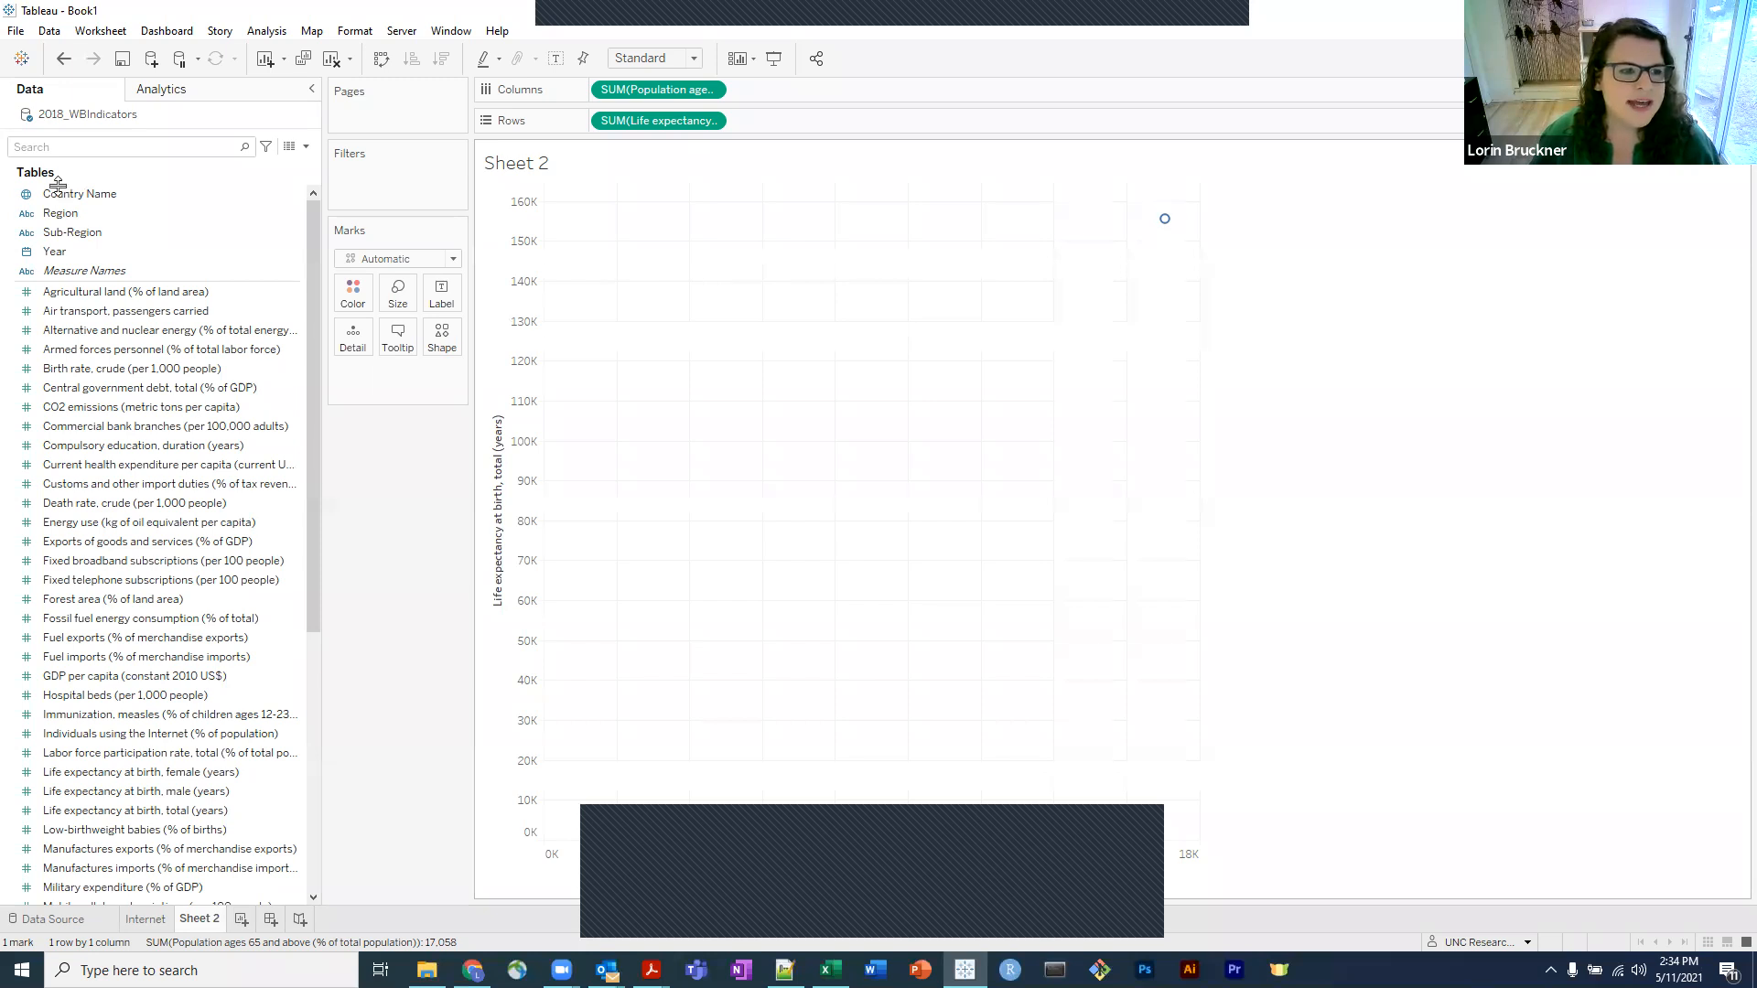
click(82, 196)
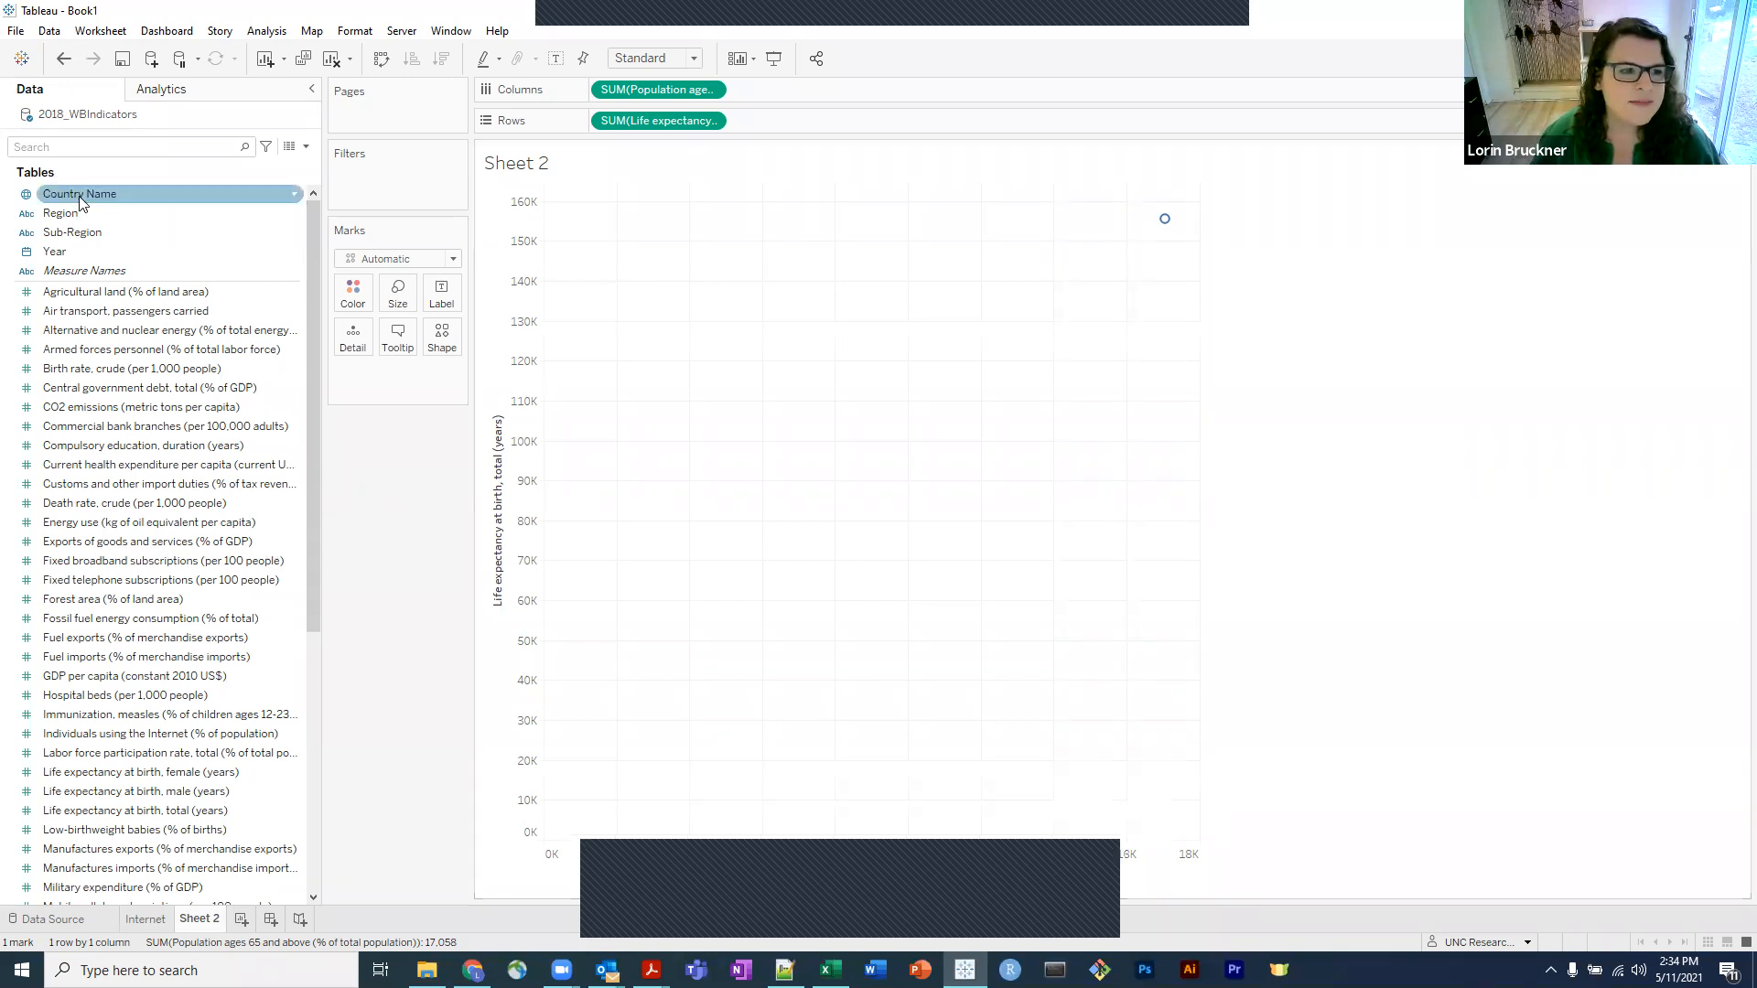
drag(54, 200, 353, 341)
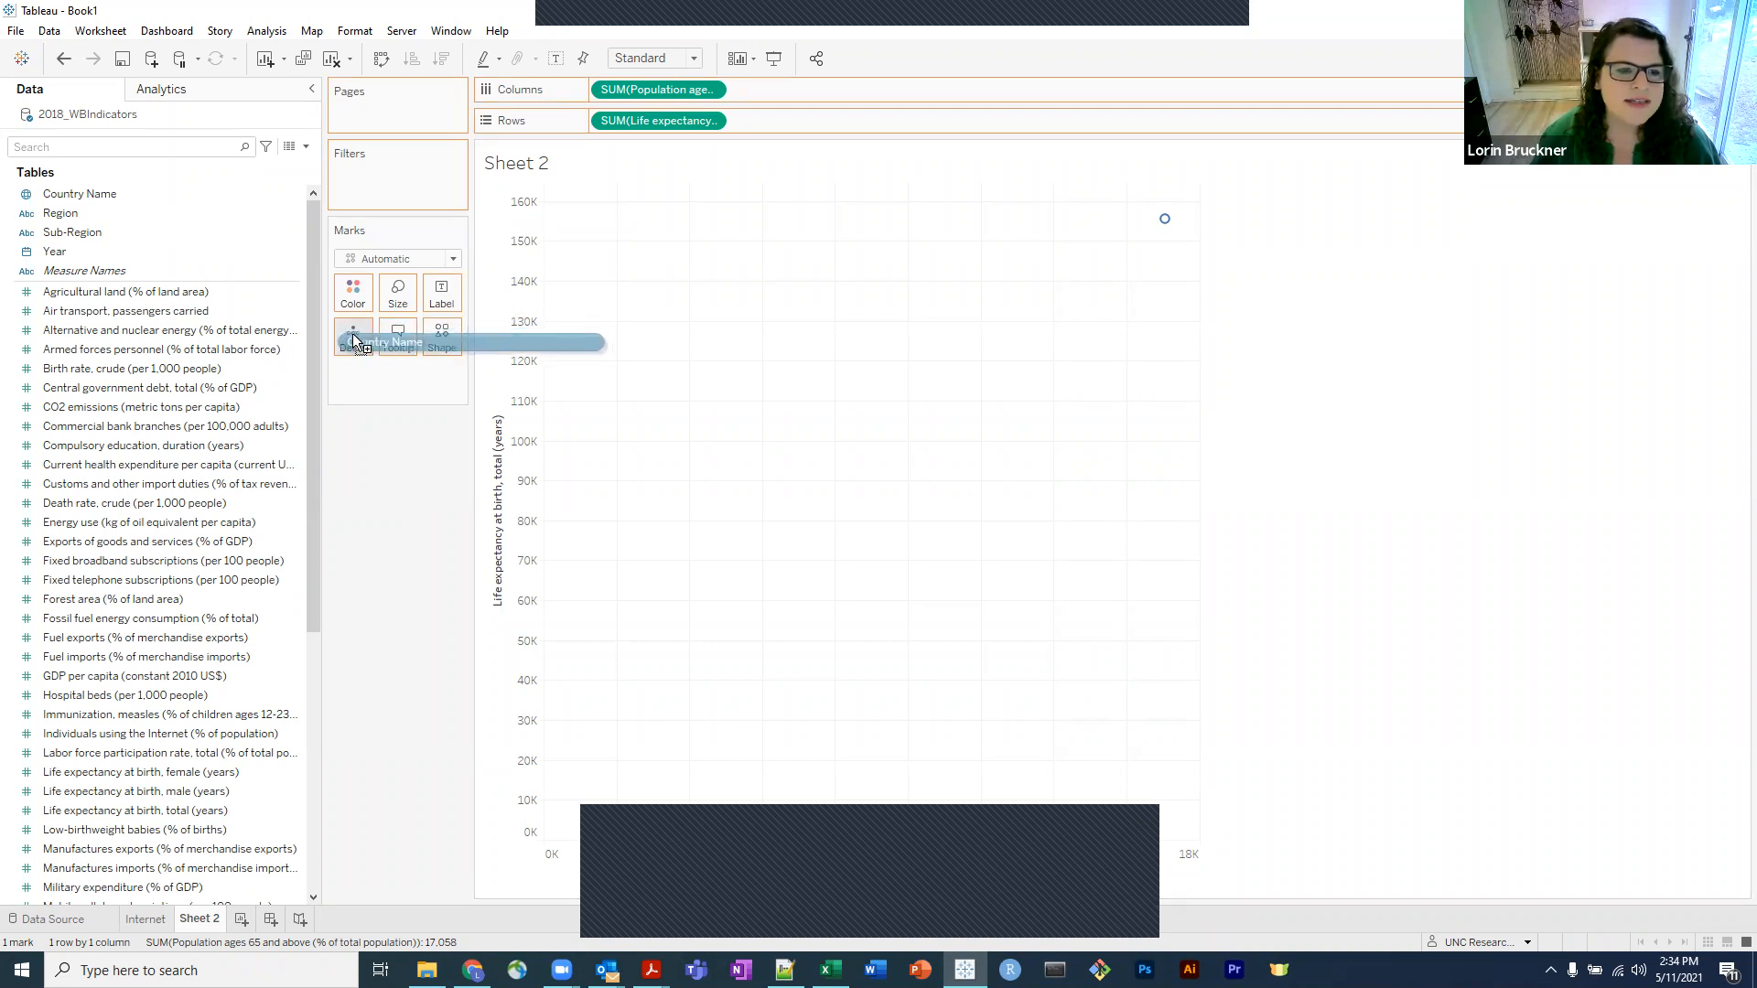
drag(353, 340, 355, 342)
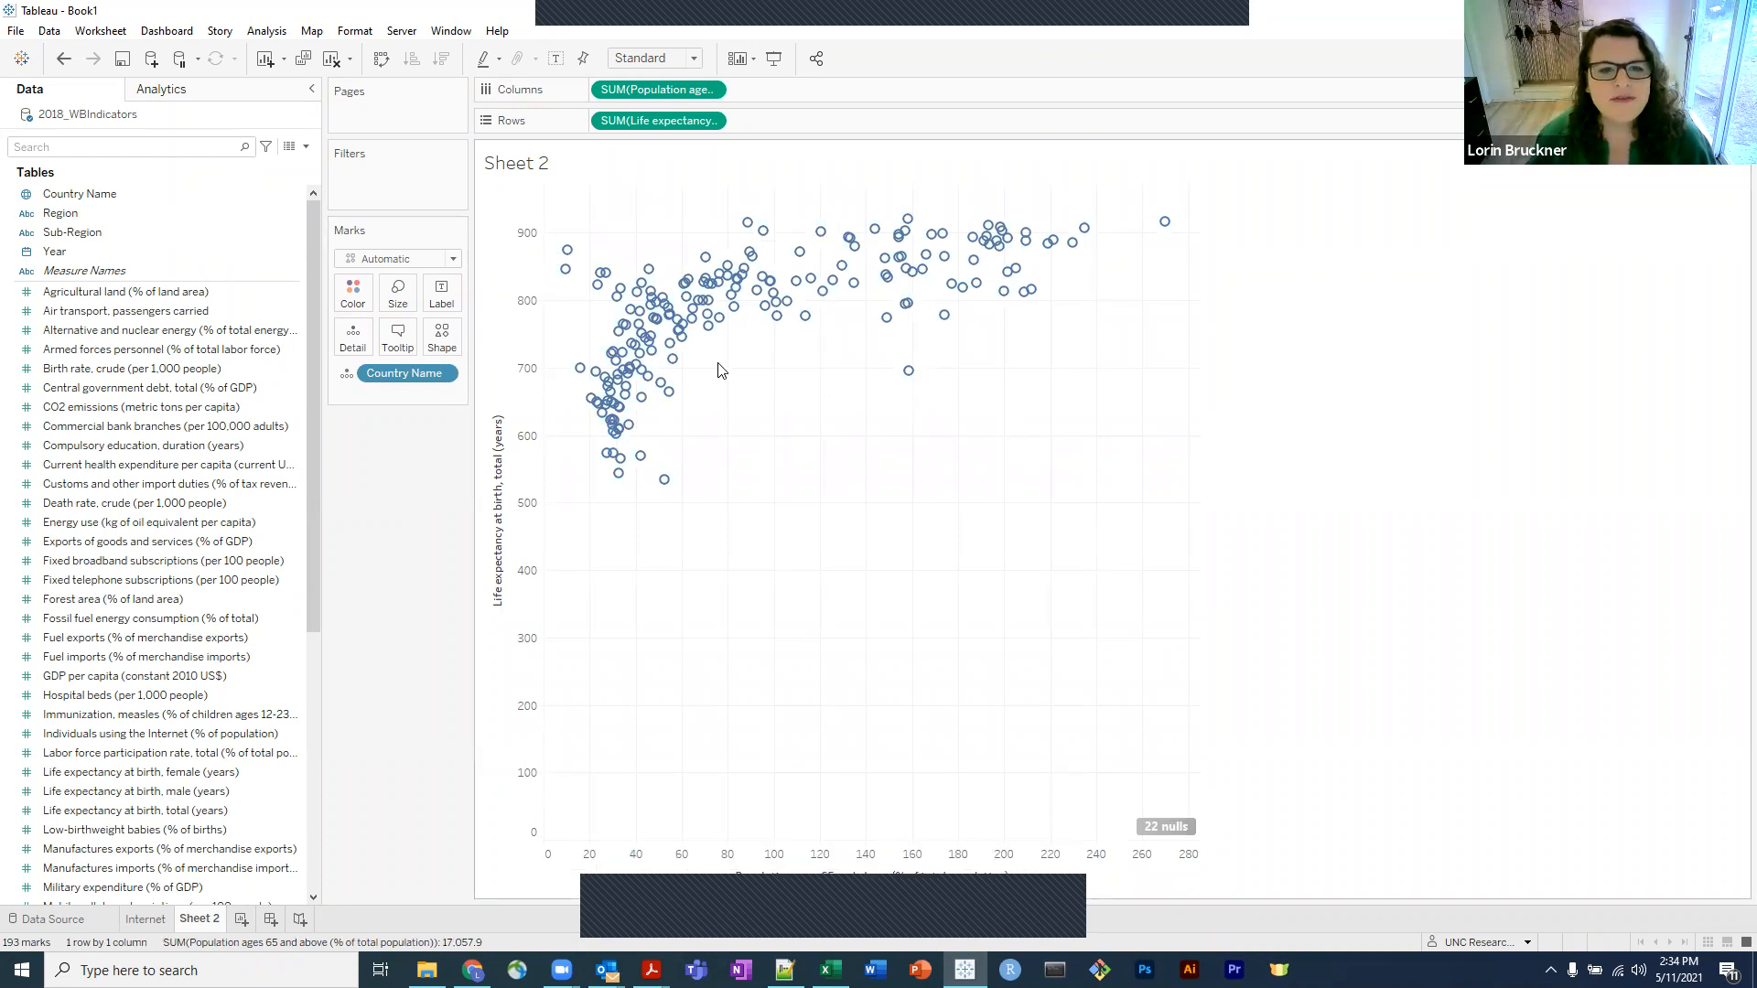
Apply the Internet worksheet's Year filter to all worksheets using this data source, and return to the Sheet 2 scatter plot.
mouse_move(682, 324)
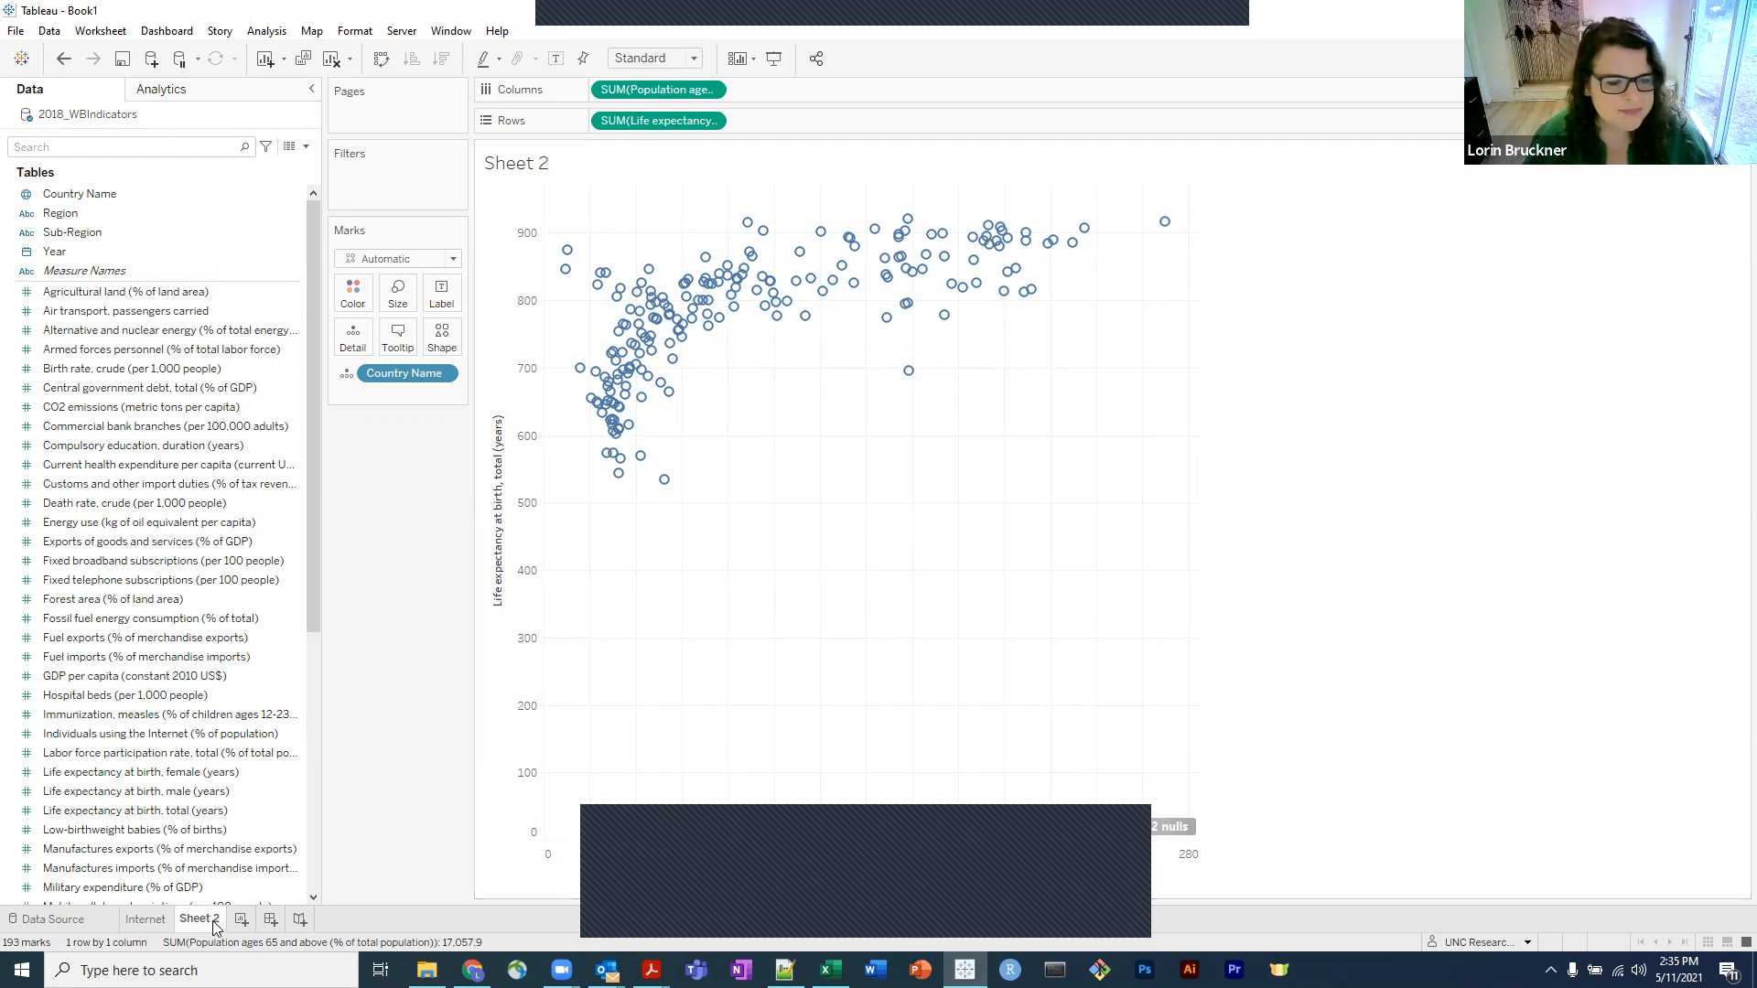
mouse_move(151, 927)
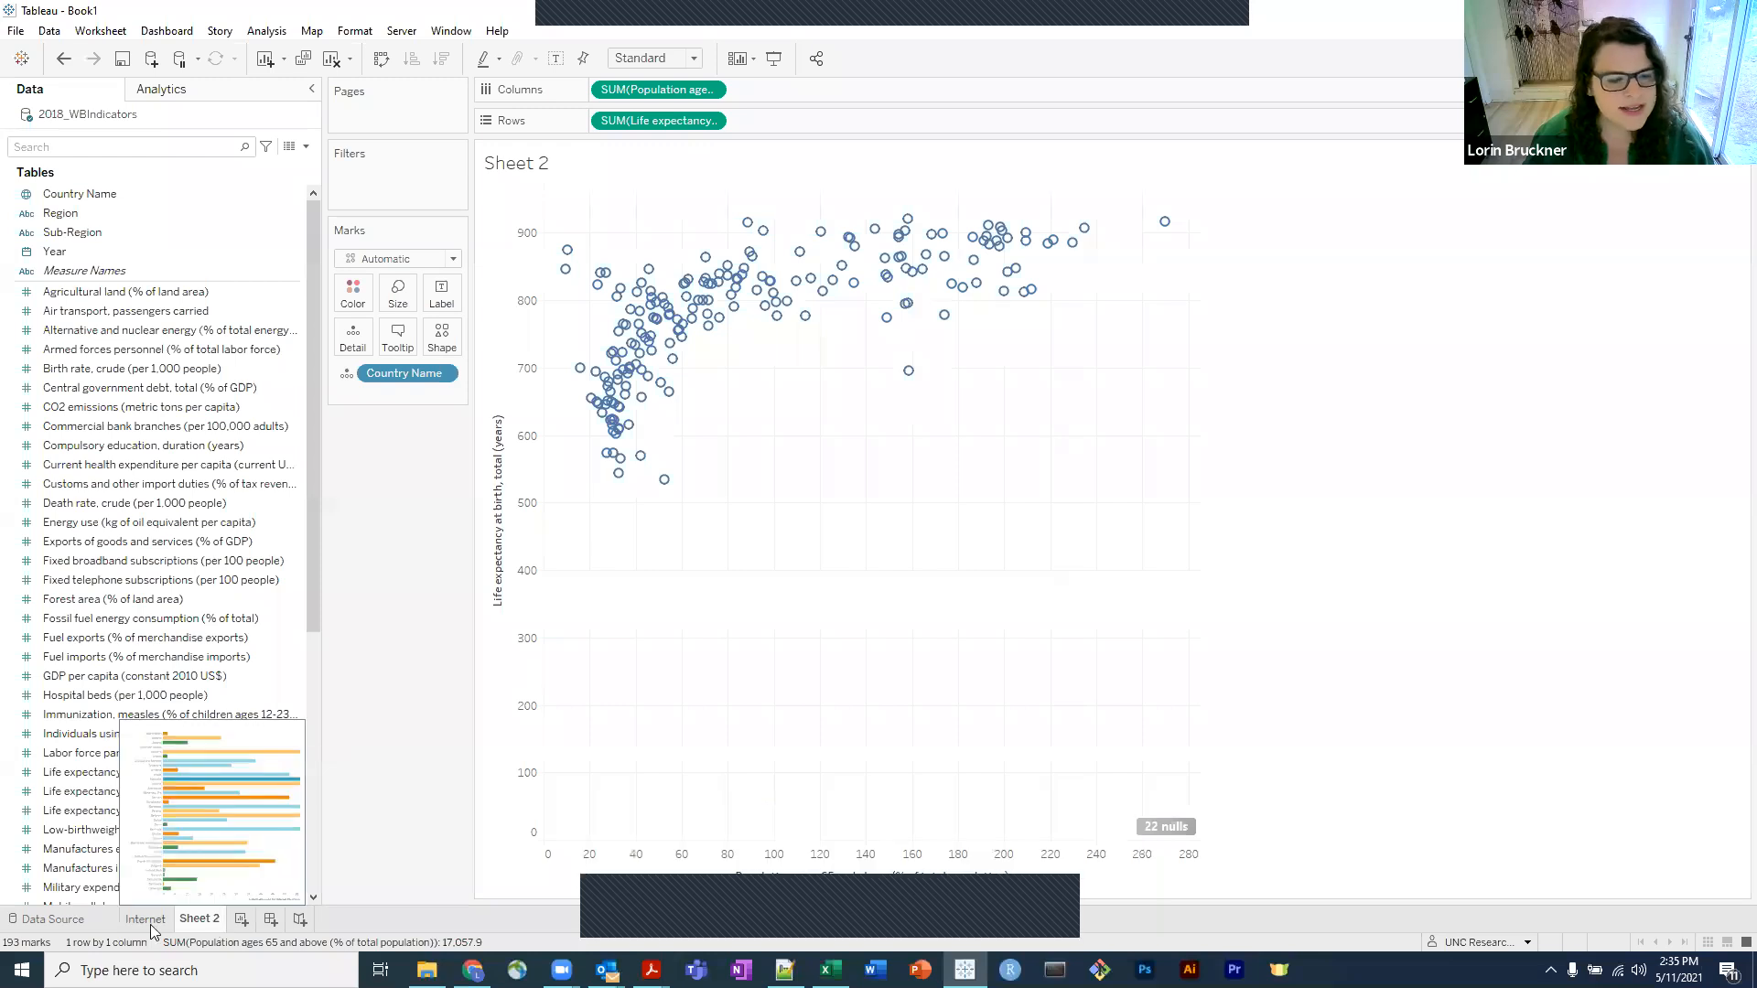
click(150, 924)
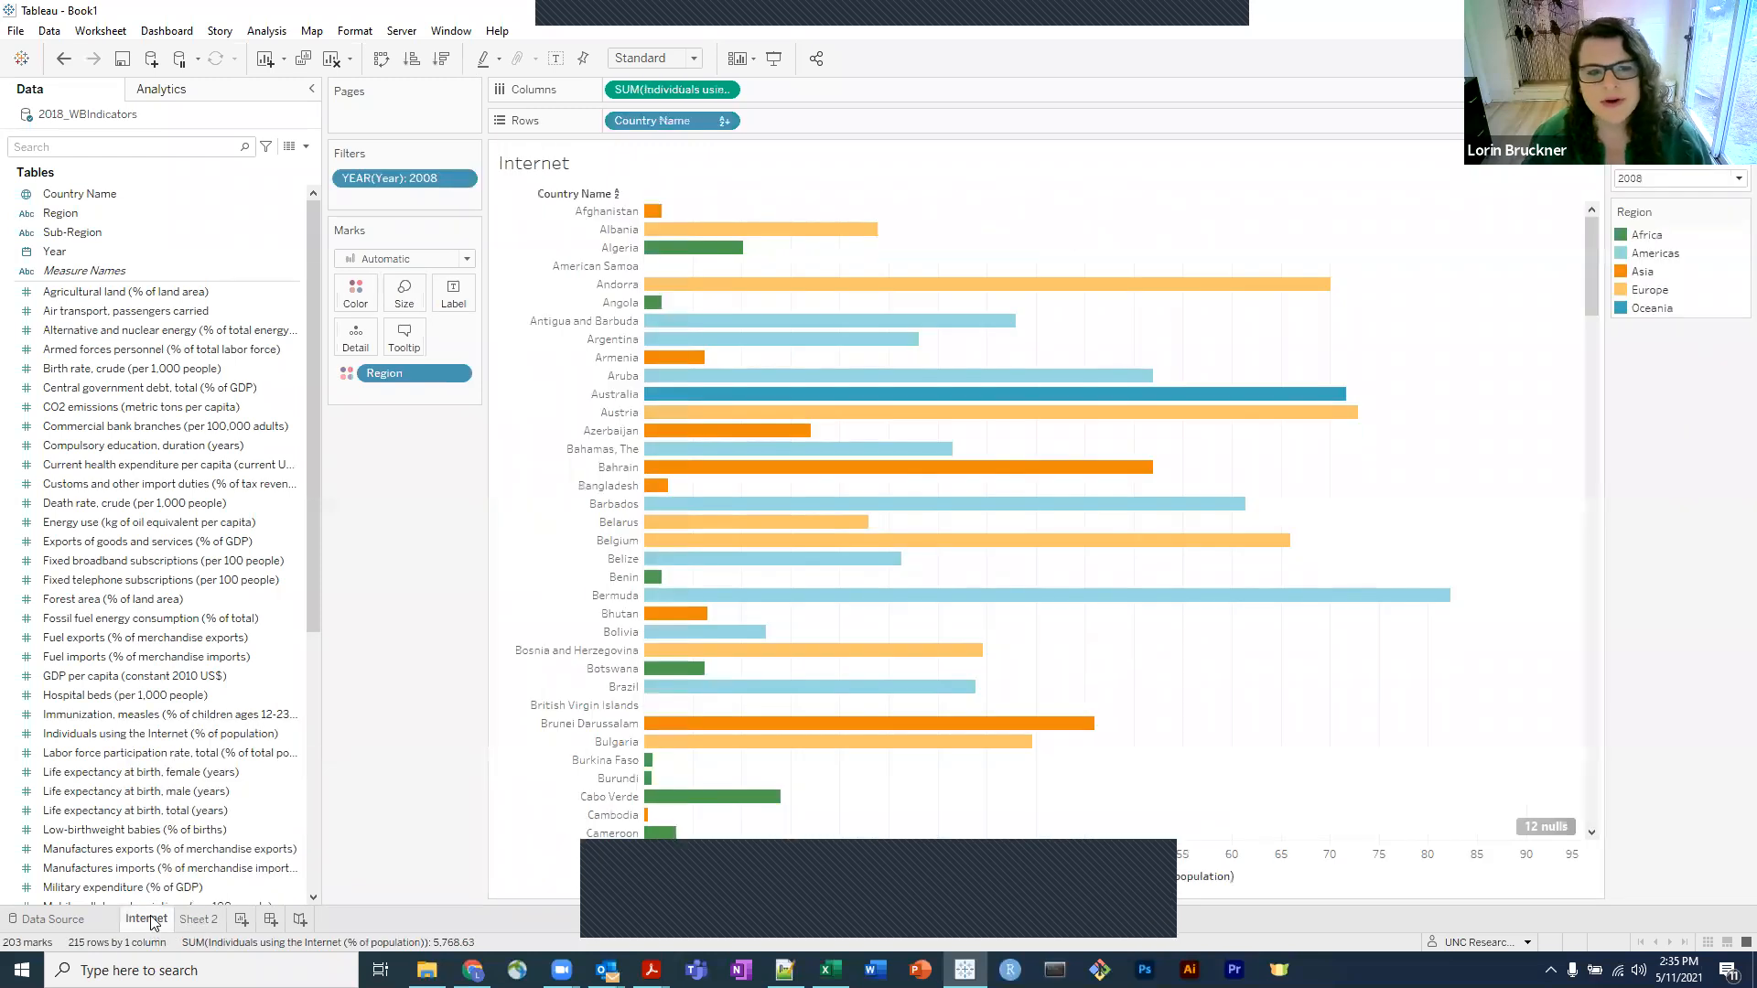
mouse_move(151, 917)
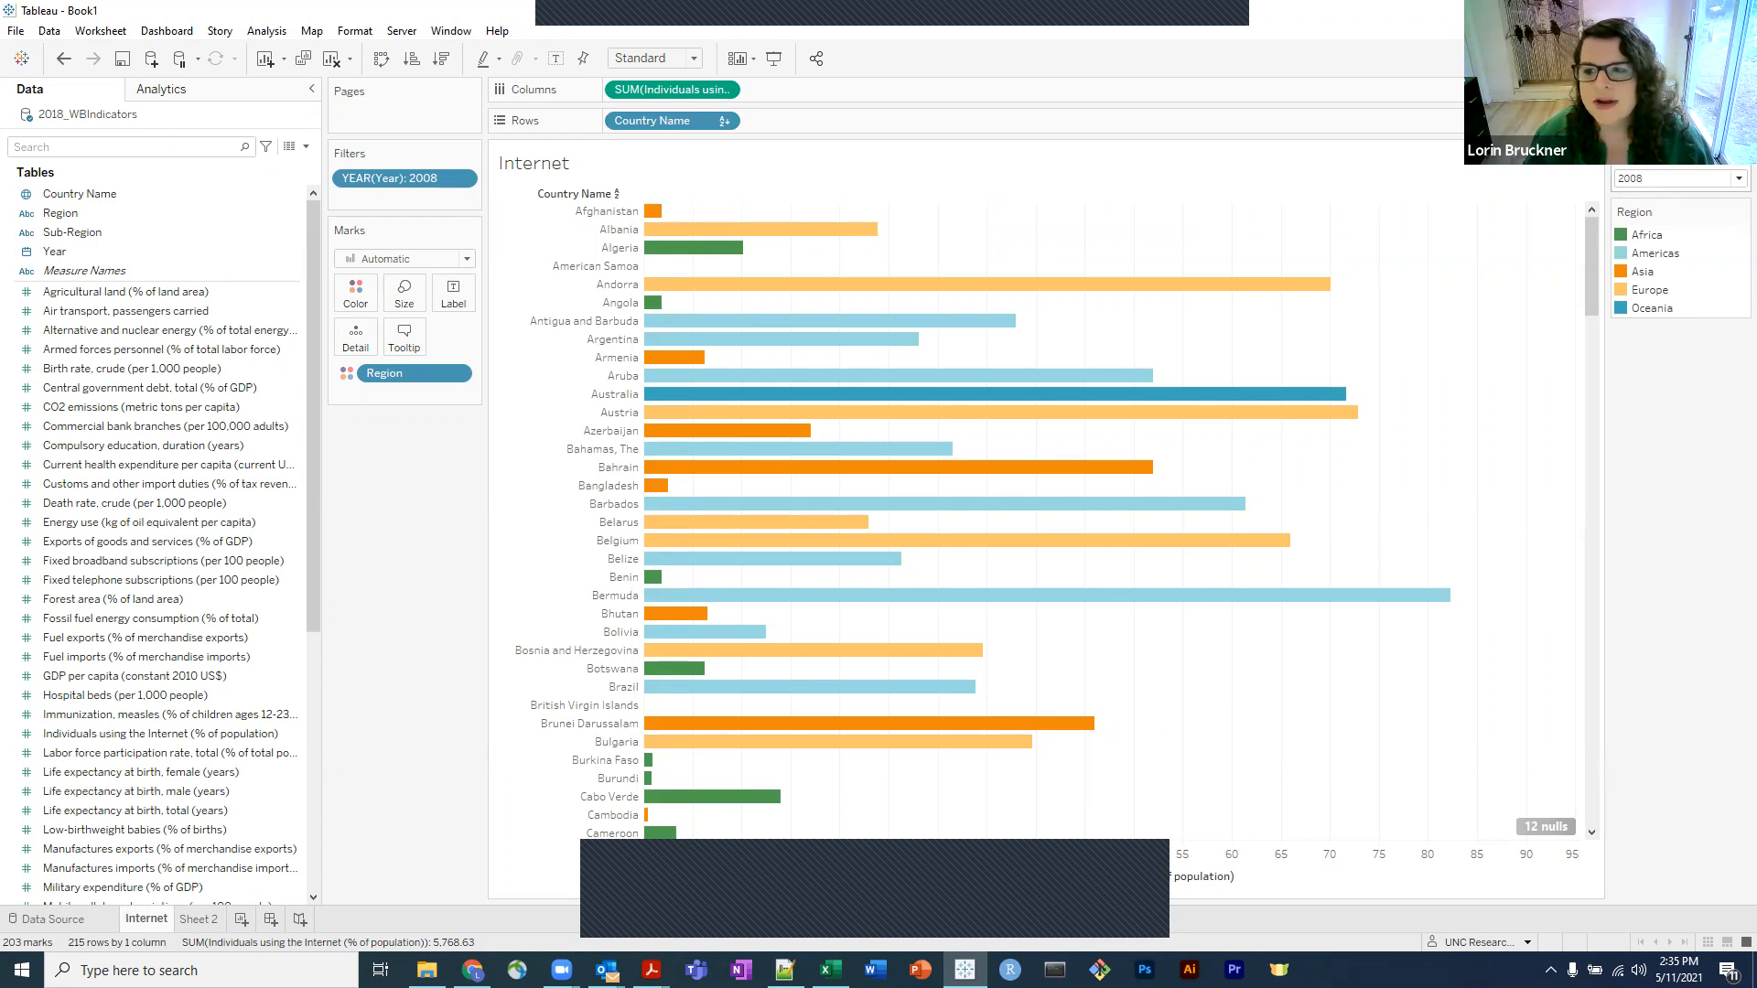
click(1741, 158)
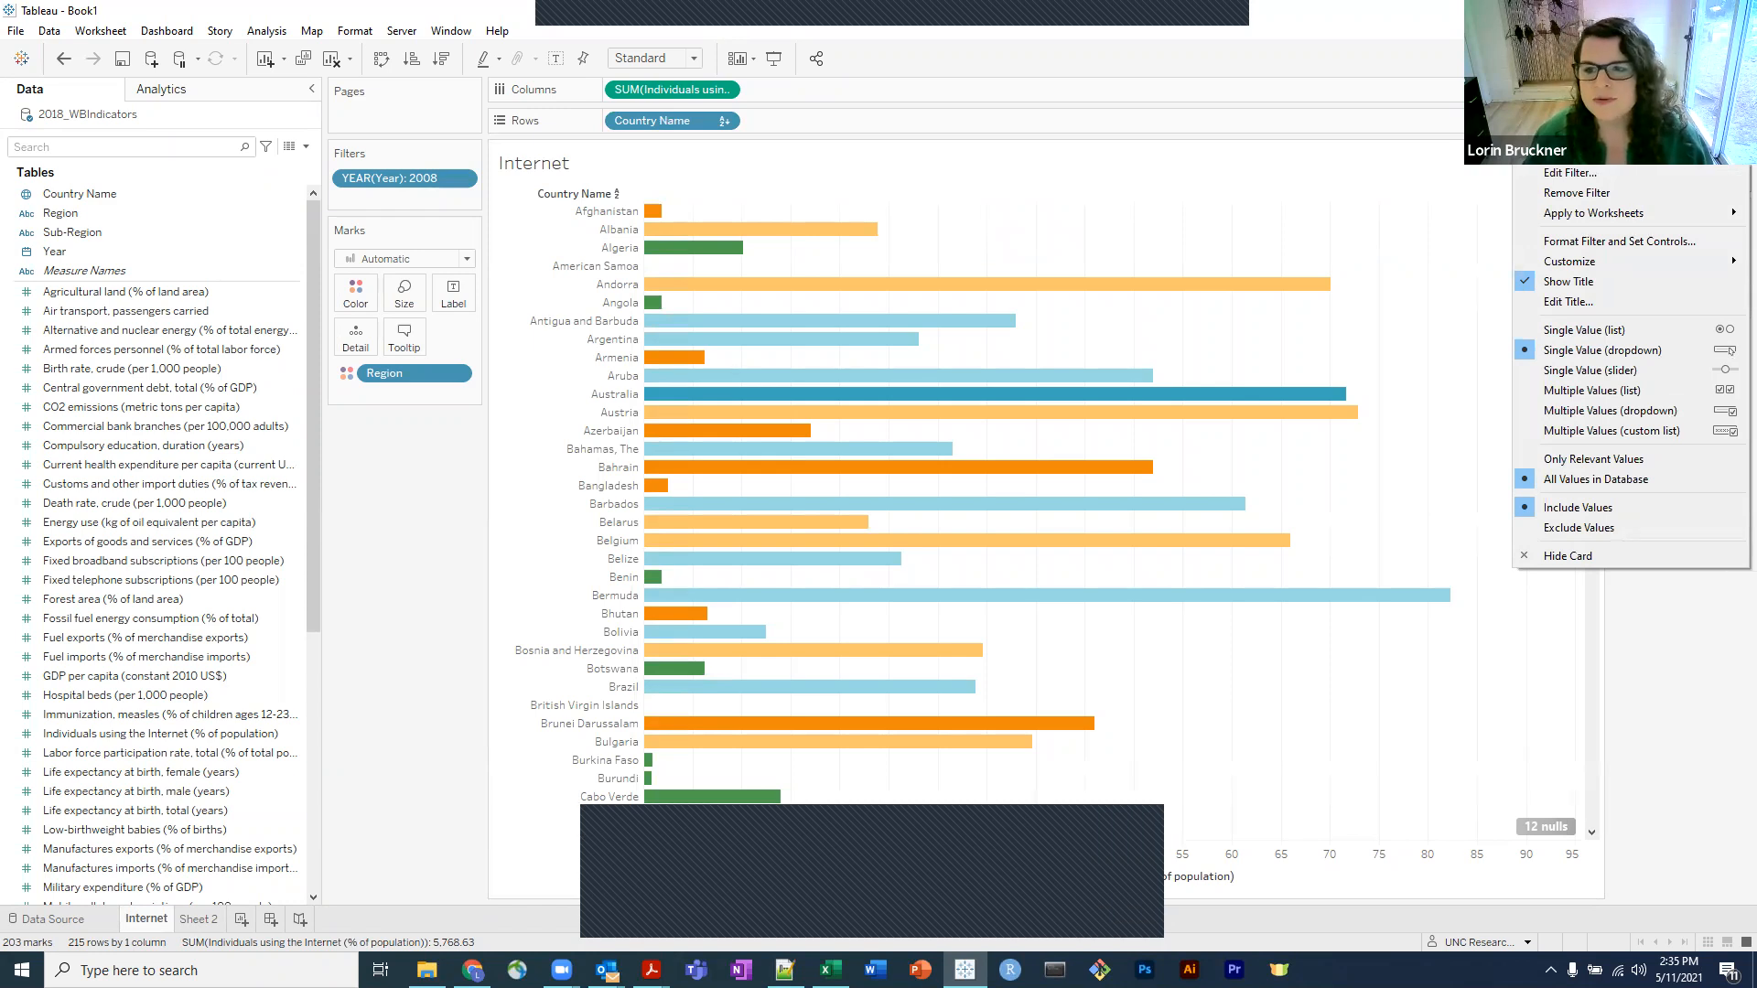
click(1549, 220)
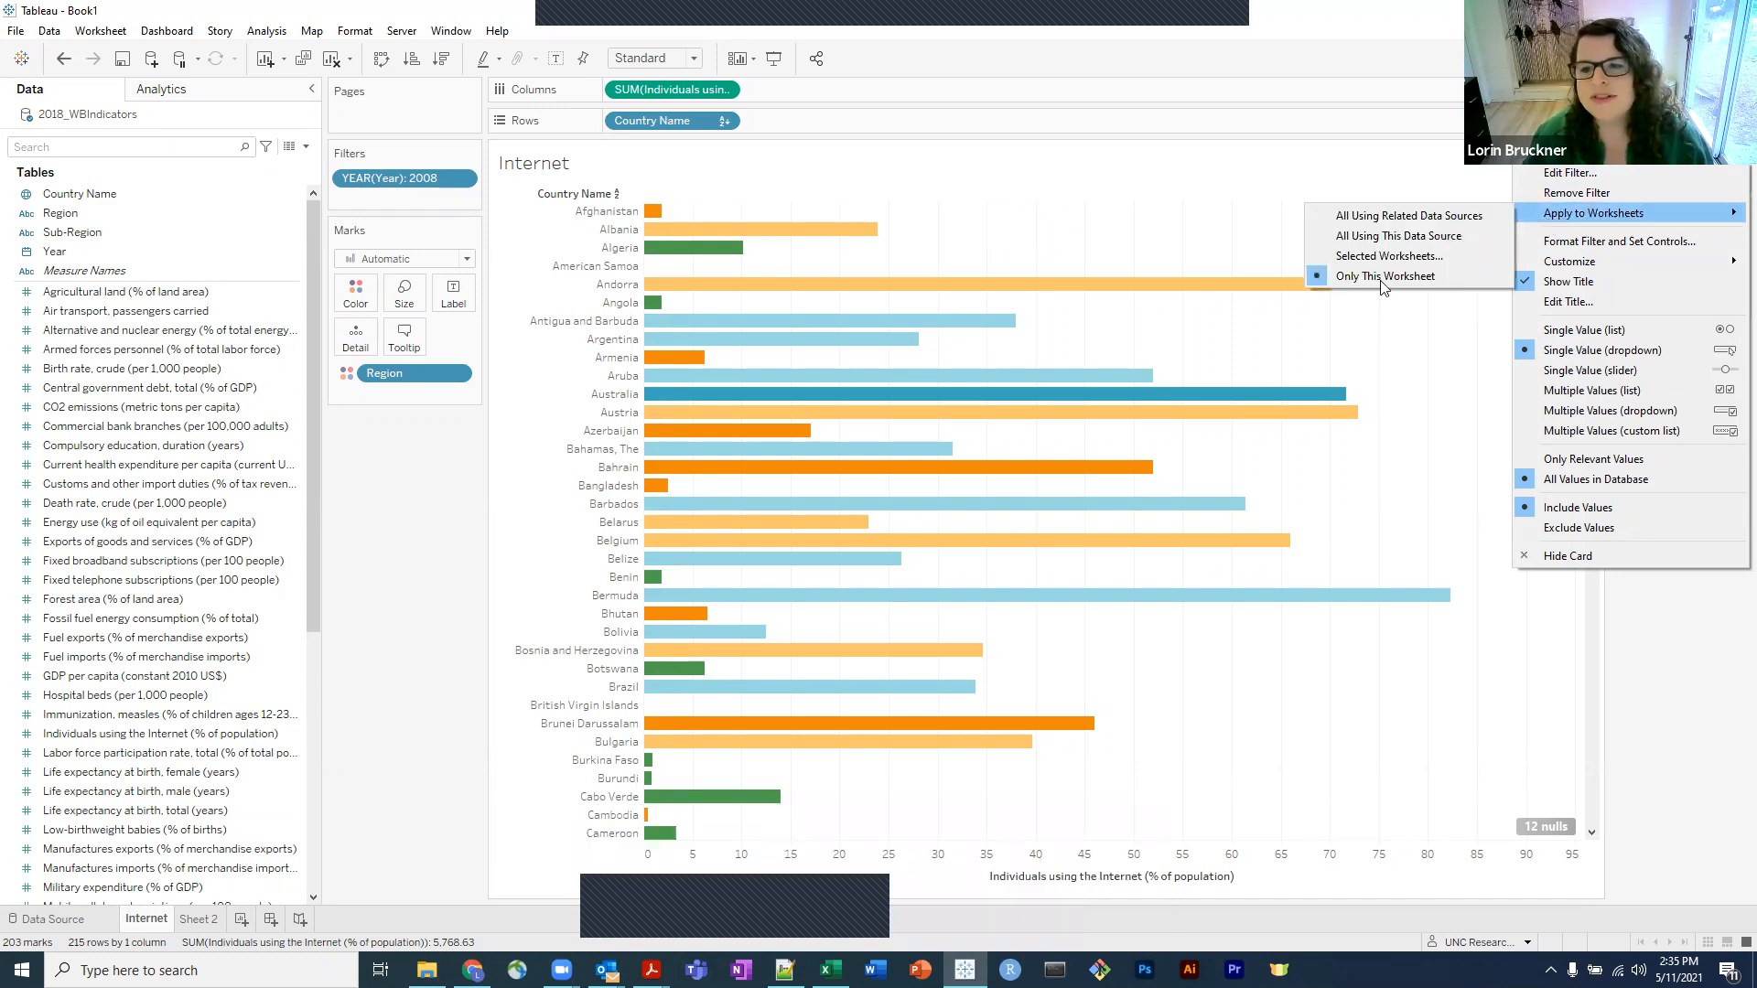
click(1479, 240)
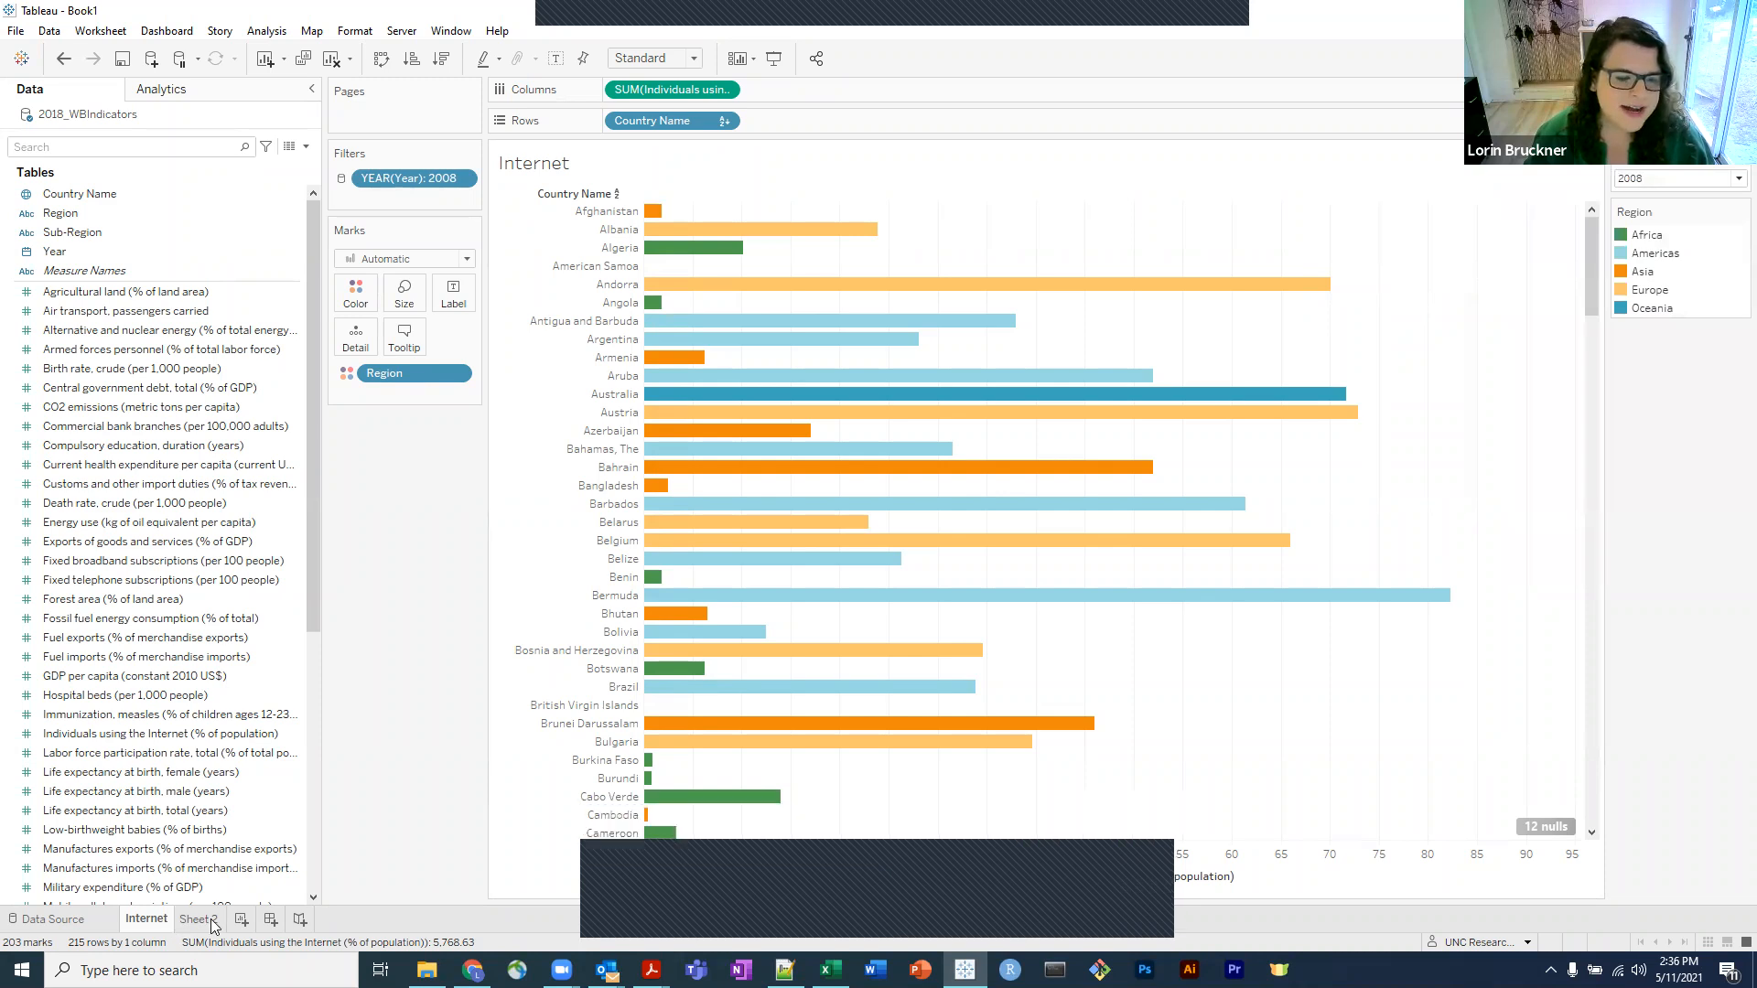
mouse_move(212, 924)
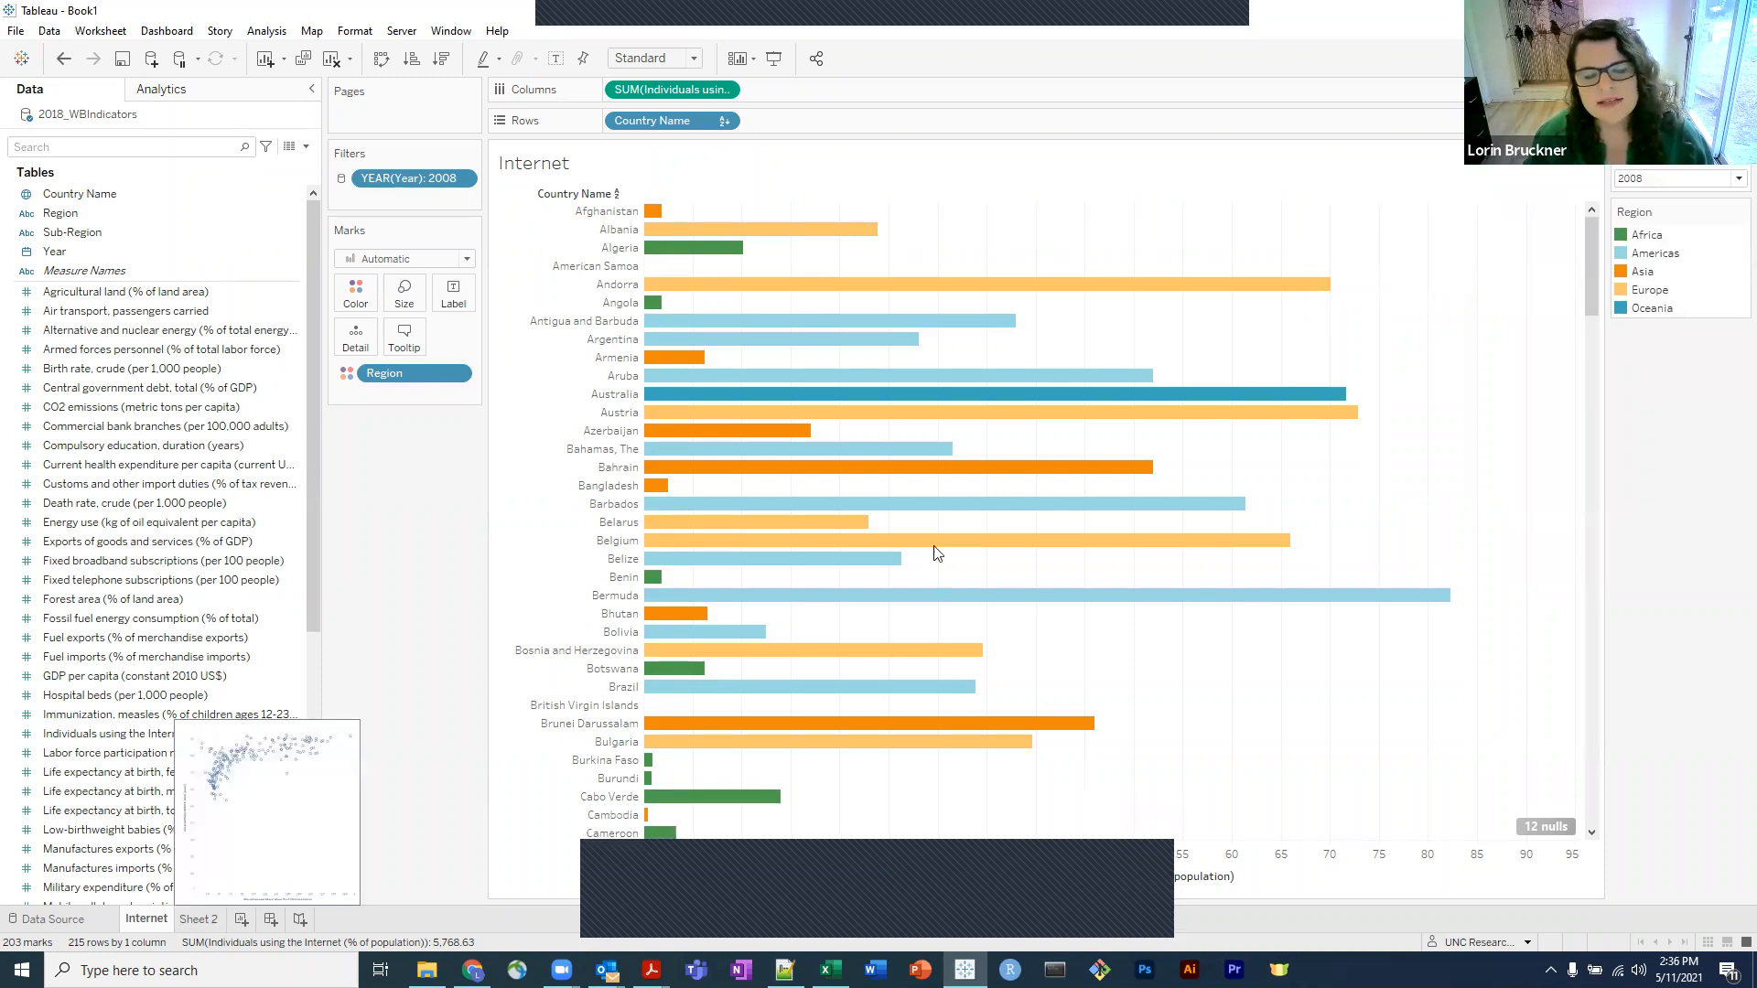
click(198, 918)
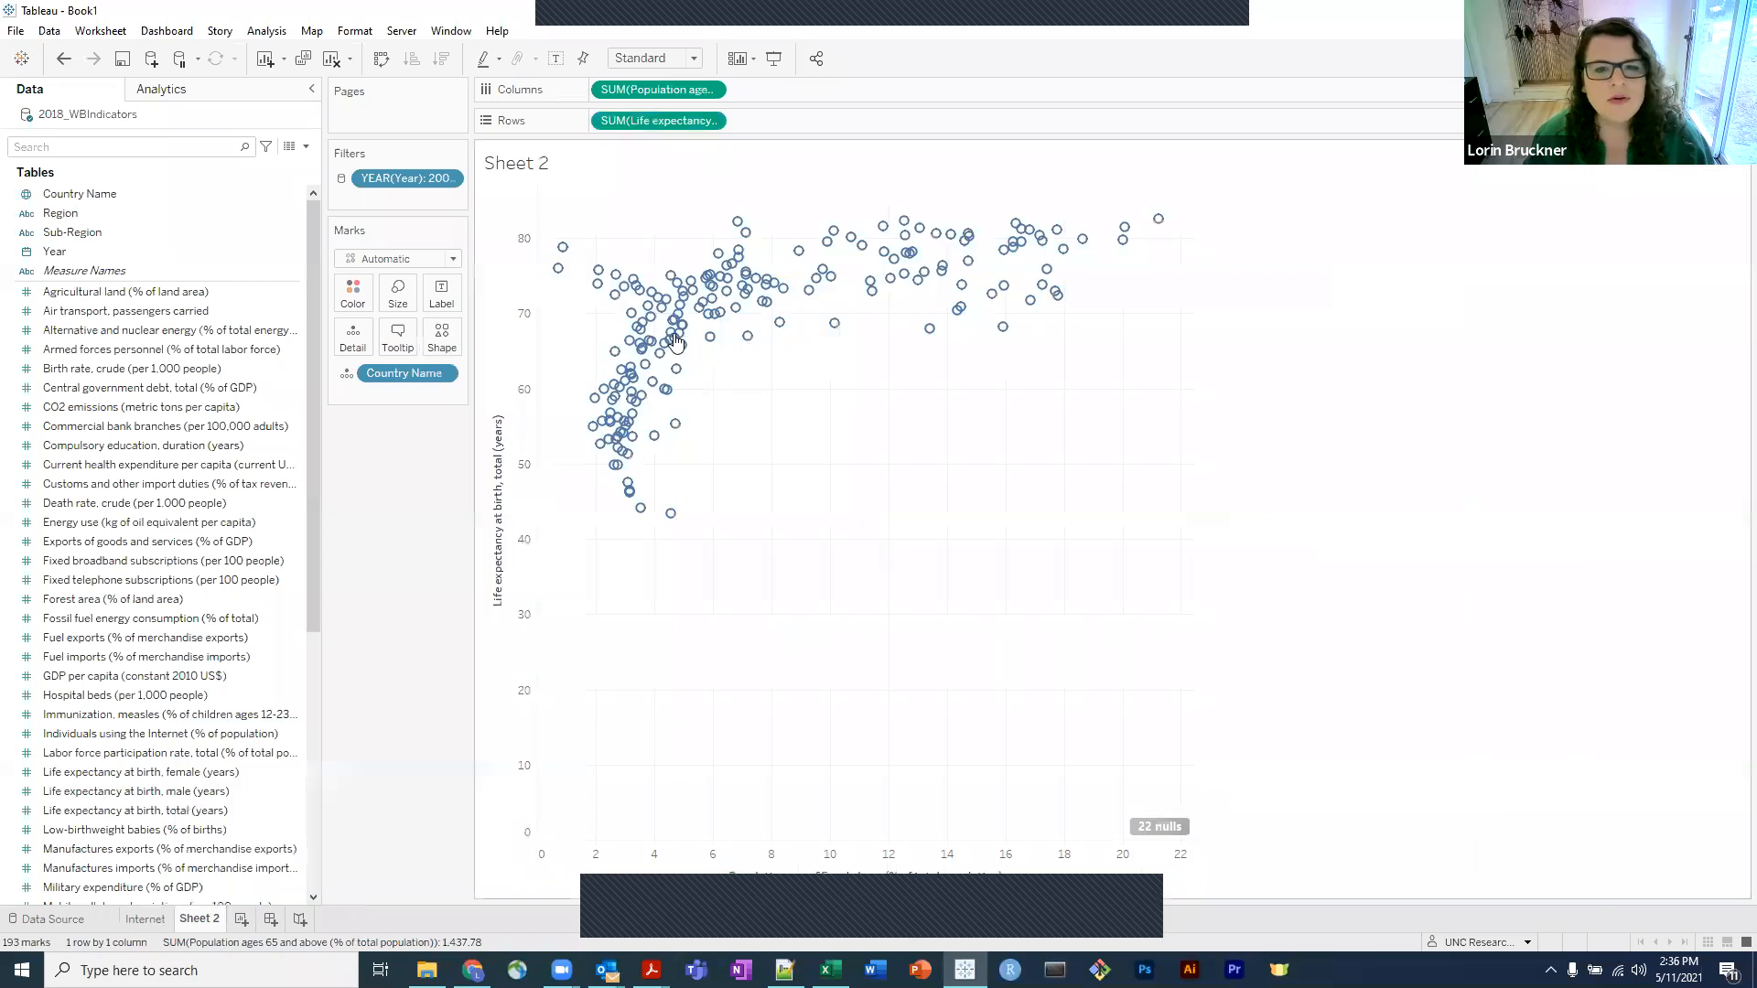
mouse_move(673, 334)
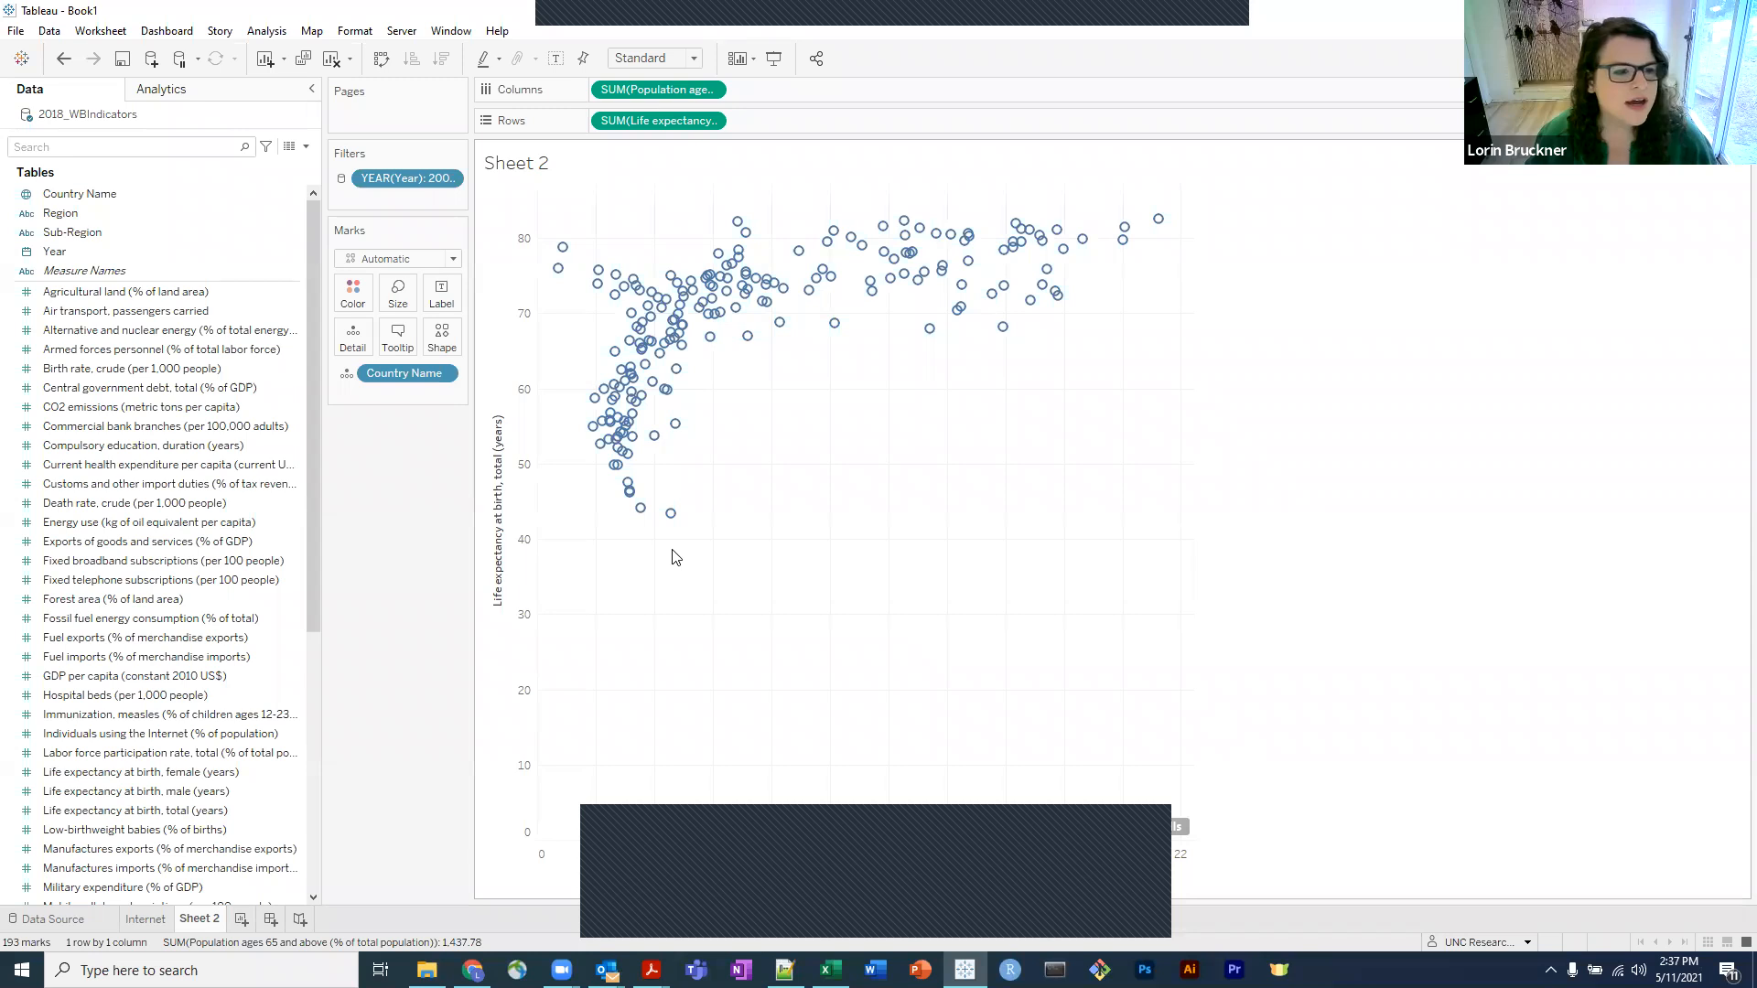
Size the scatter plot's points by Current health expenditure per capita (current US$).
click(73, 469)
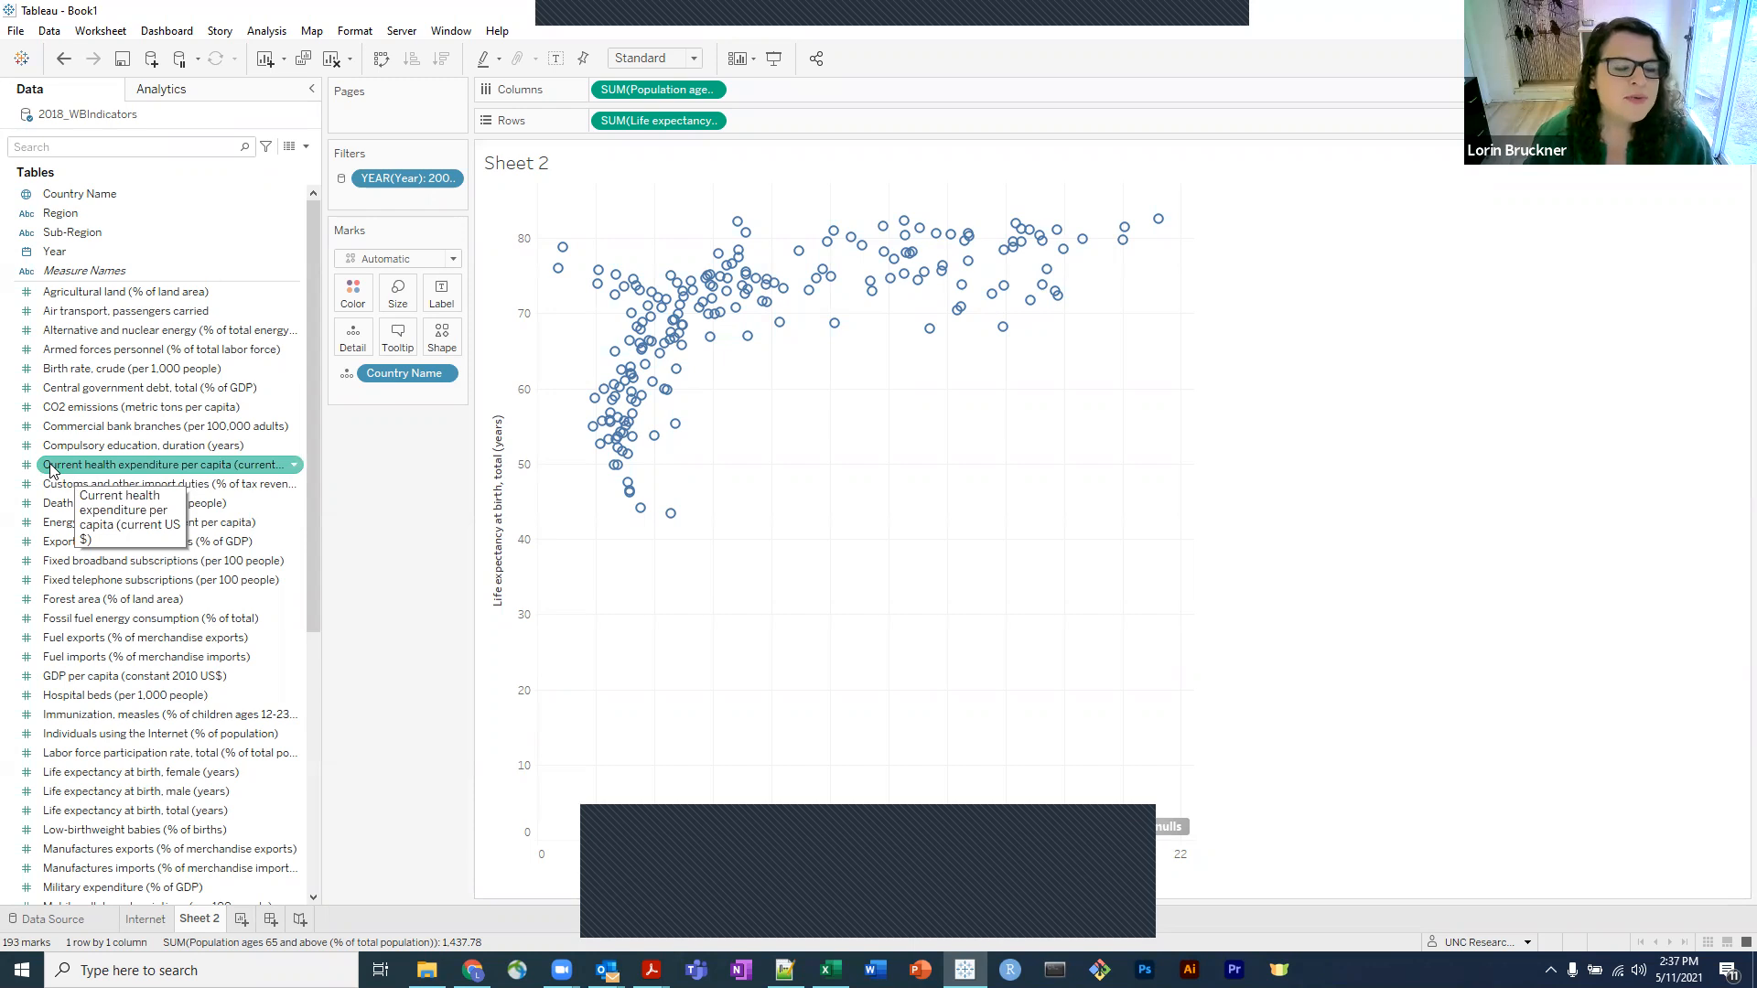
click(50, 469)
mouse_move(51, 470)
mouse_down()
mouse_move(387, 392)
mouse_move(399, 296)
mouse_up()
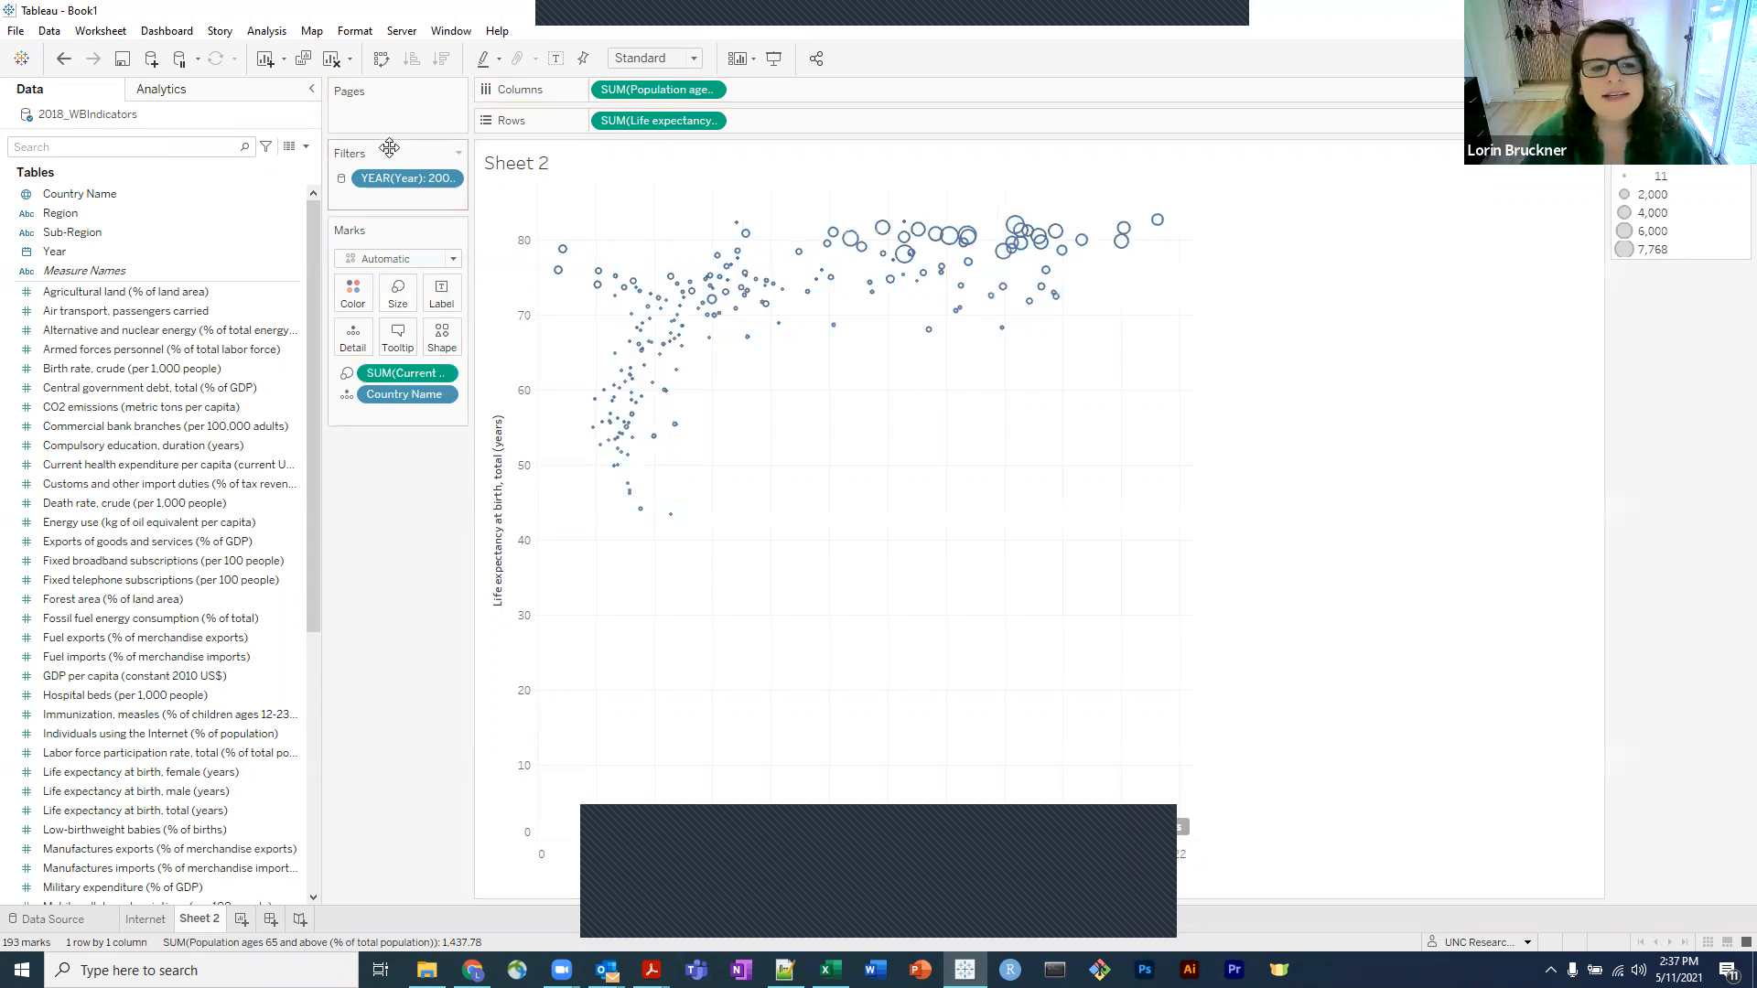
mouse_move(853, 247)
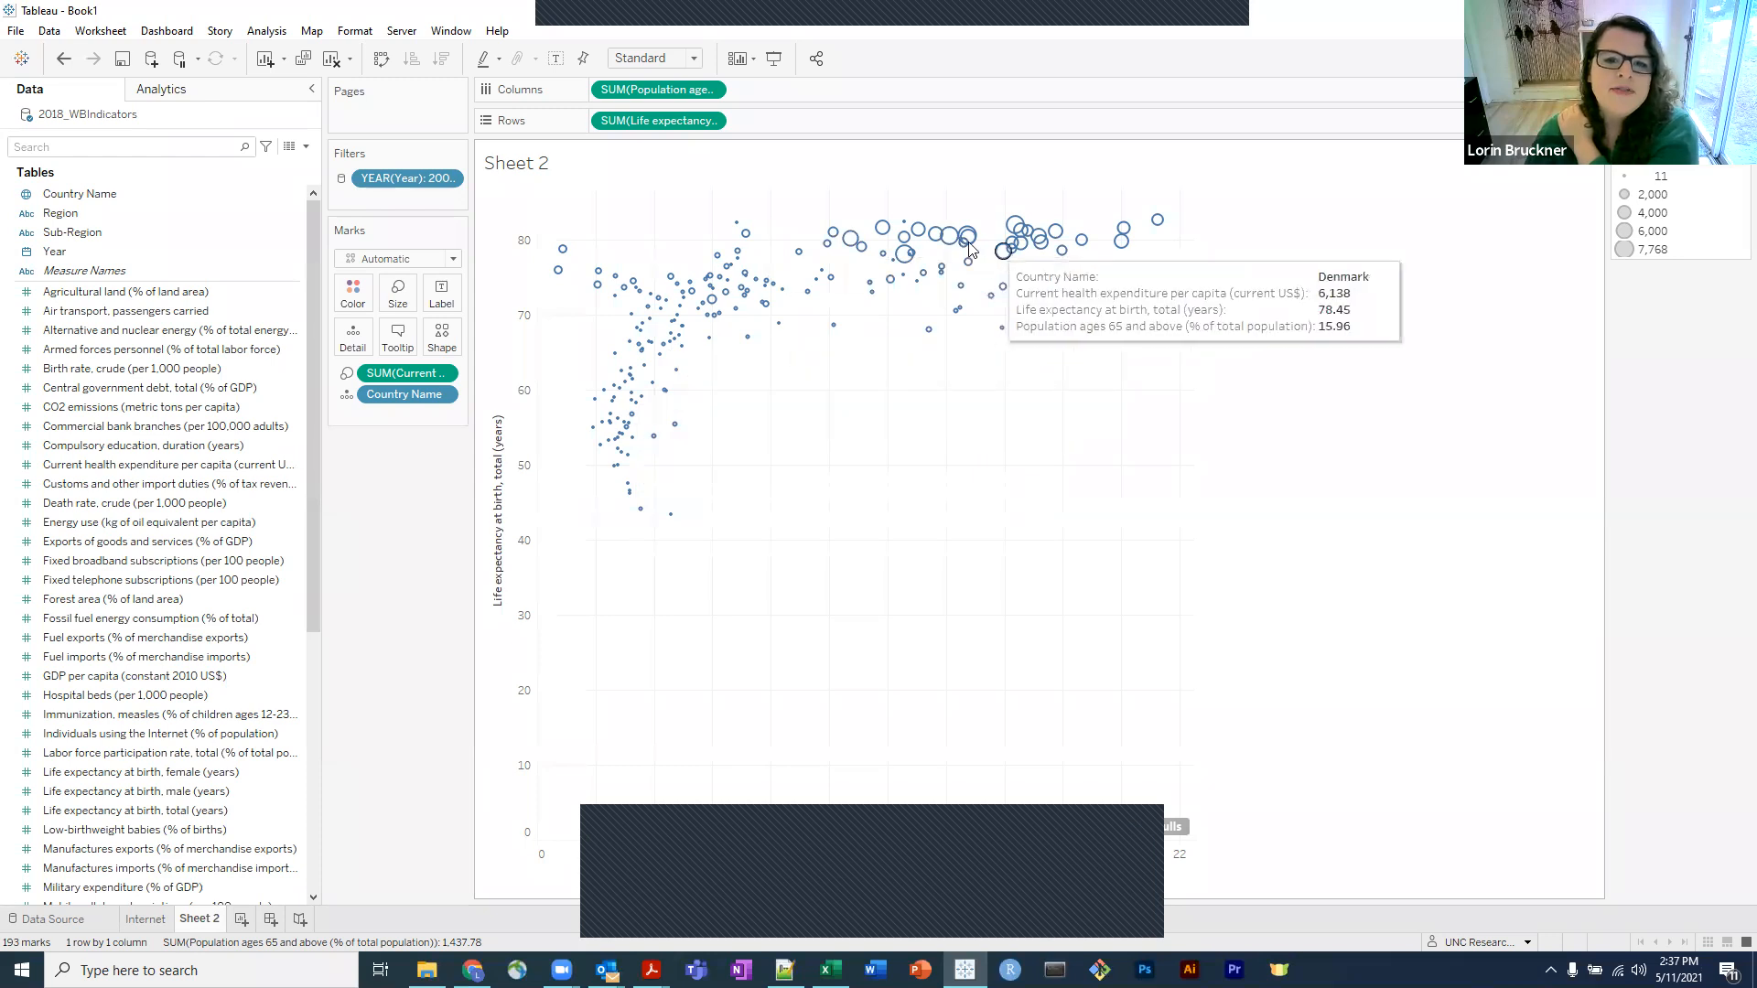
Enlarge the overall size of the scatter plot's marks to a little below the middle of the size range.
click(400, 299)
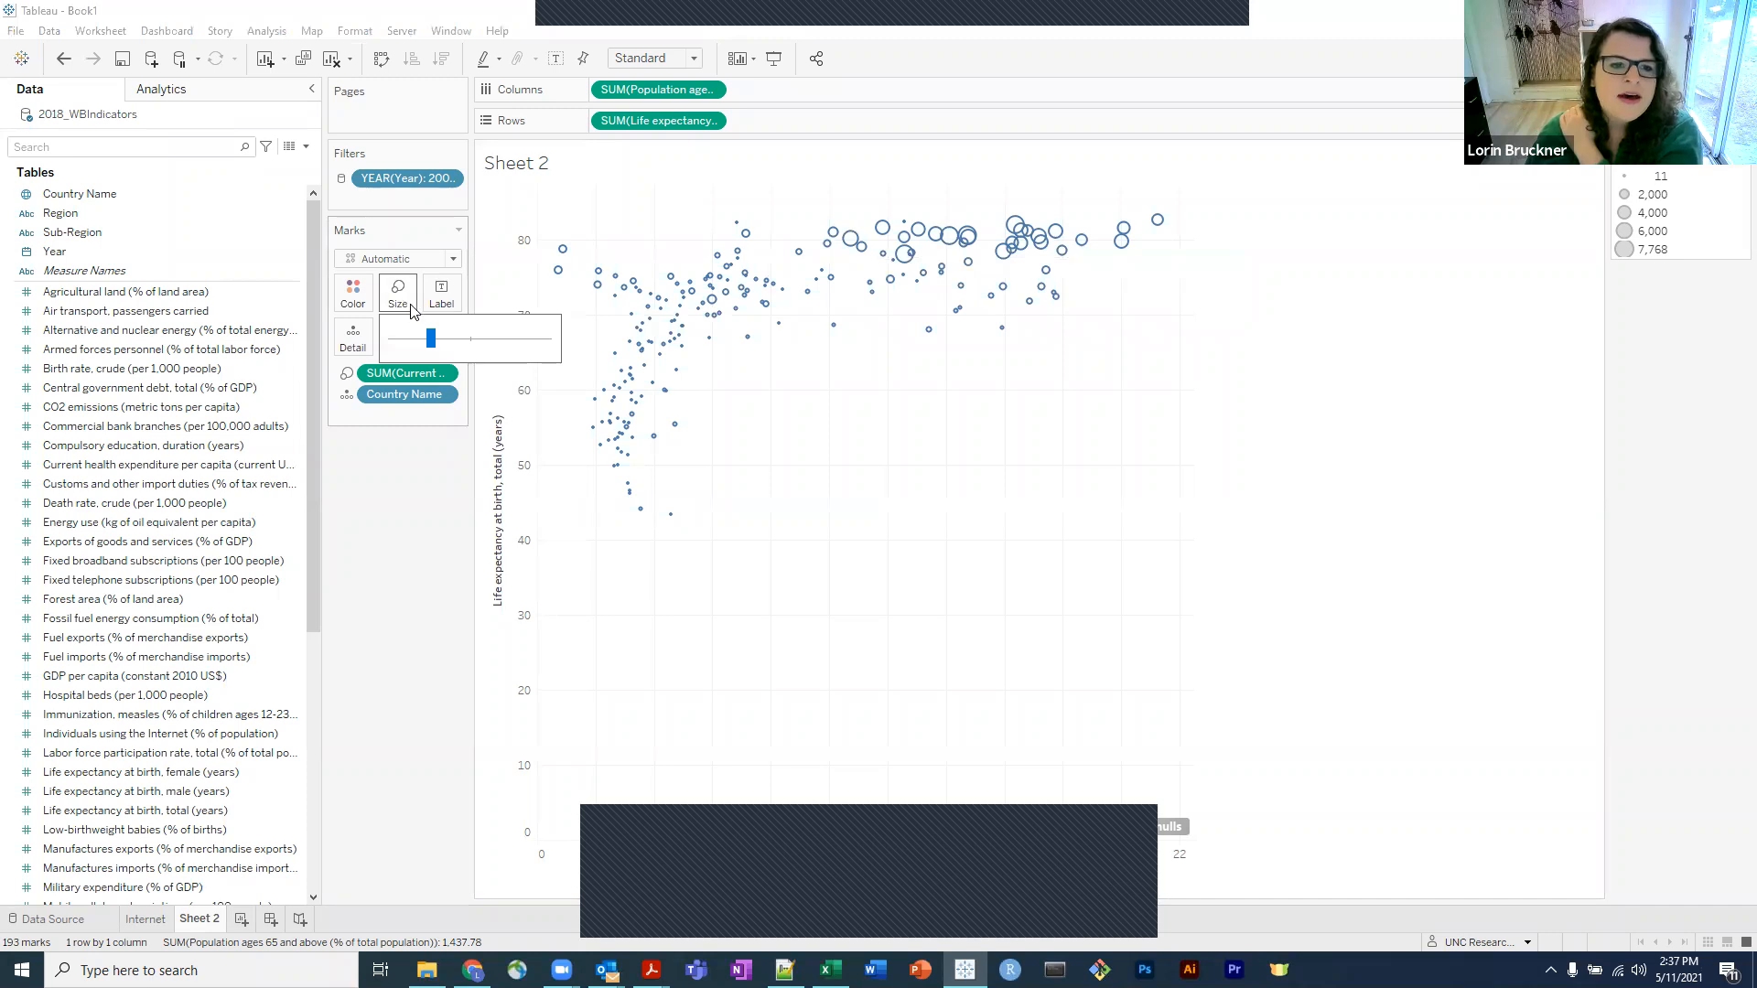
drag(433, 345, 437, 345)
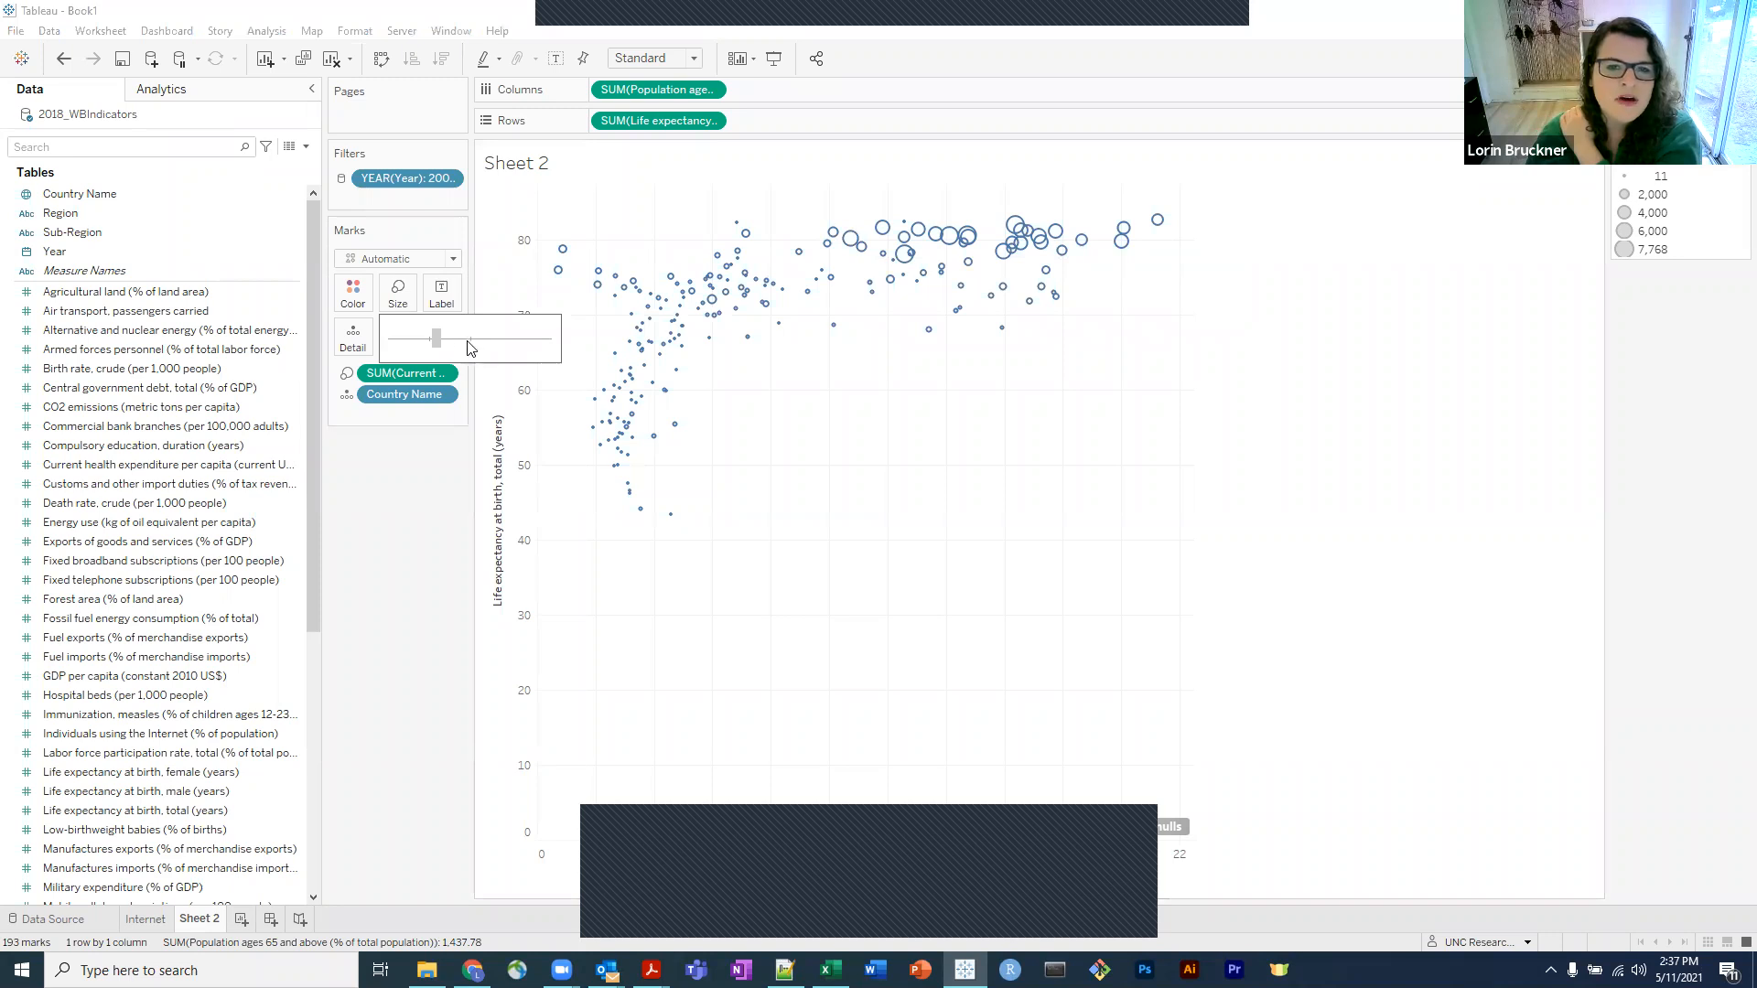
click(465, 344)
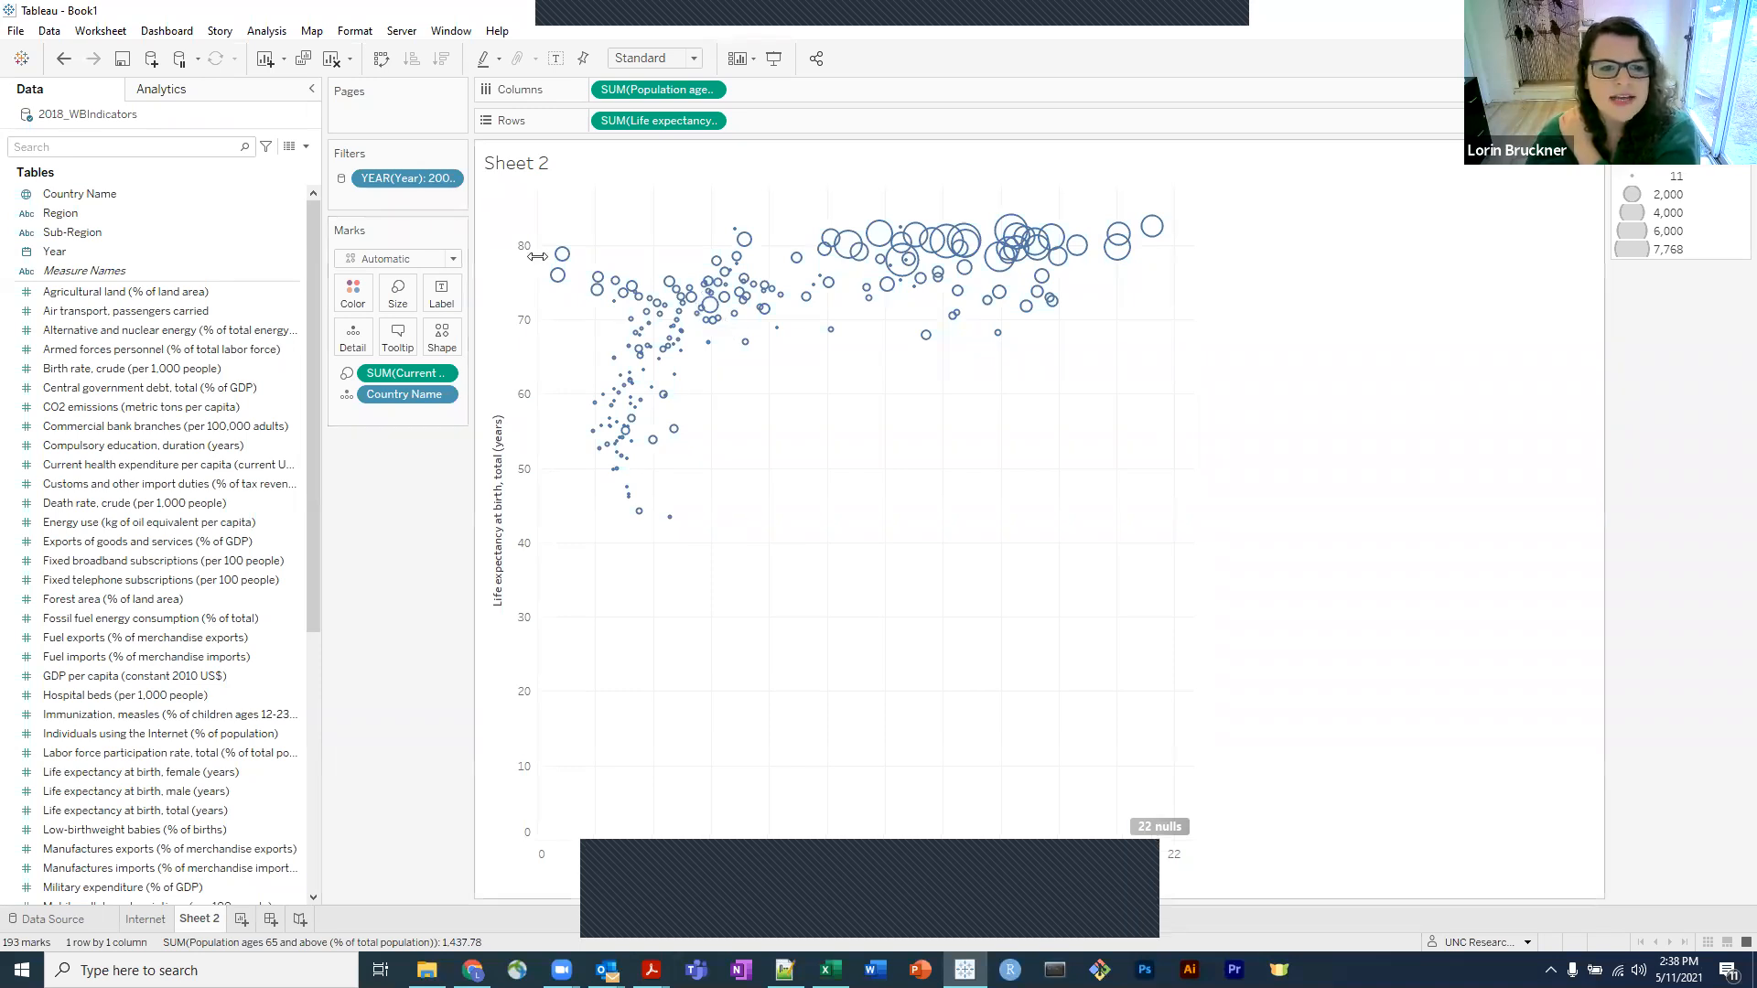
Change the scatter plot's mark shape to a filled circle.
click(445, 340)
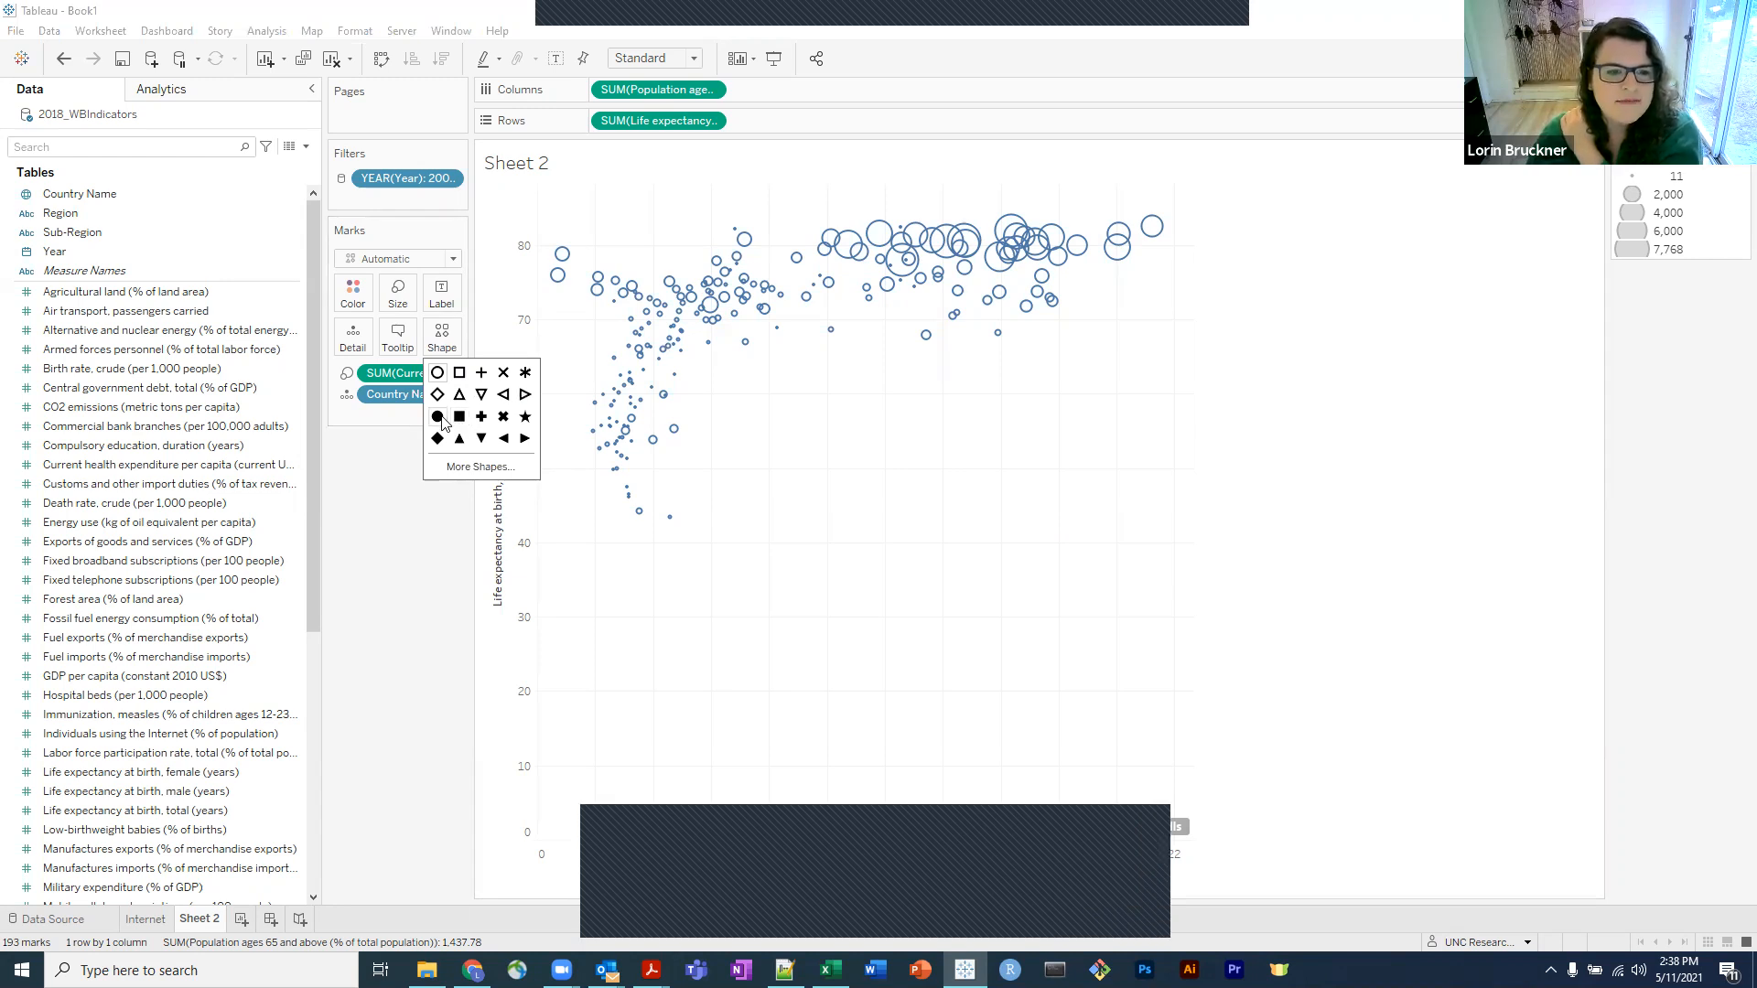
click(439, 418)
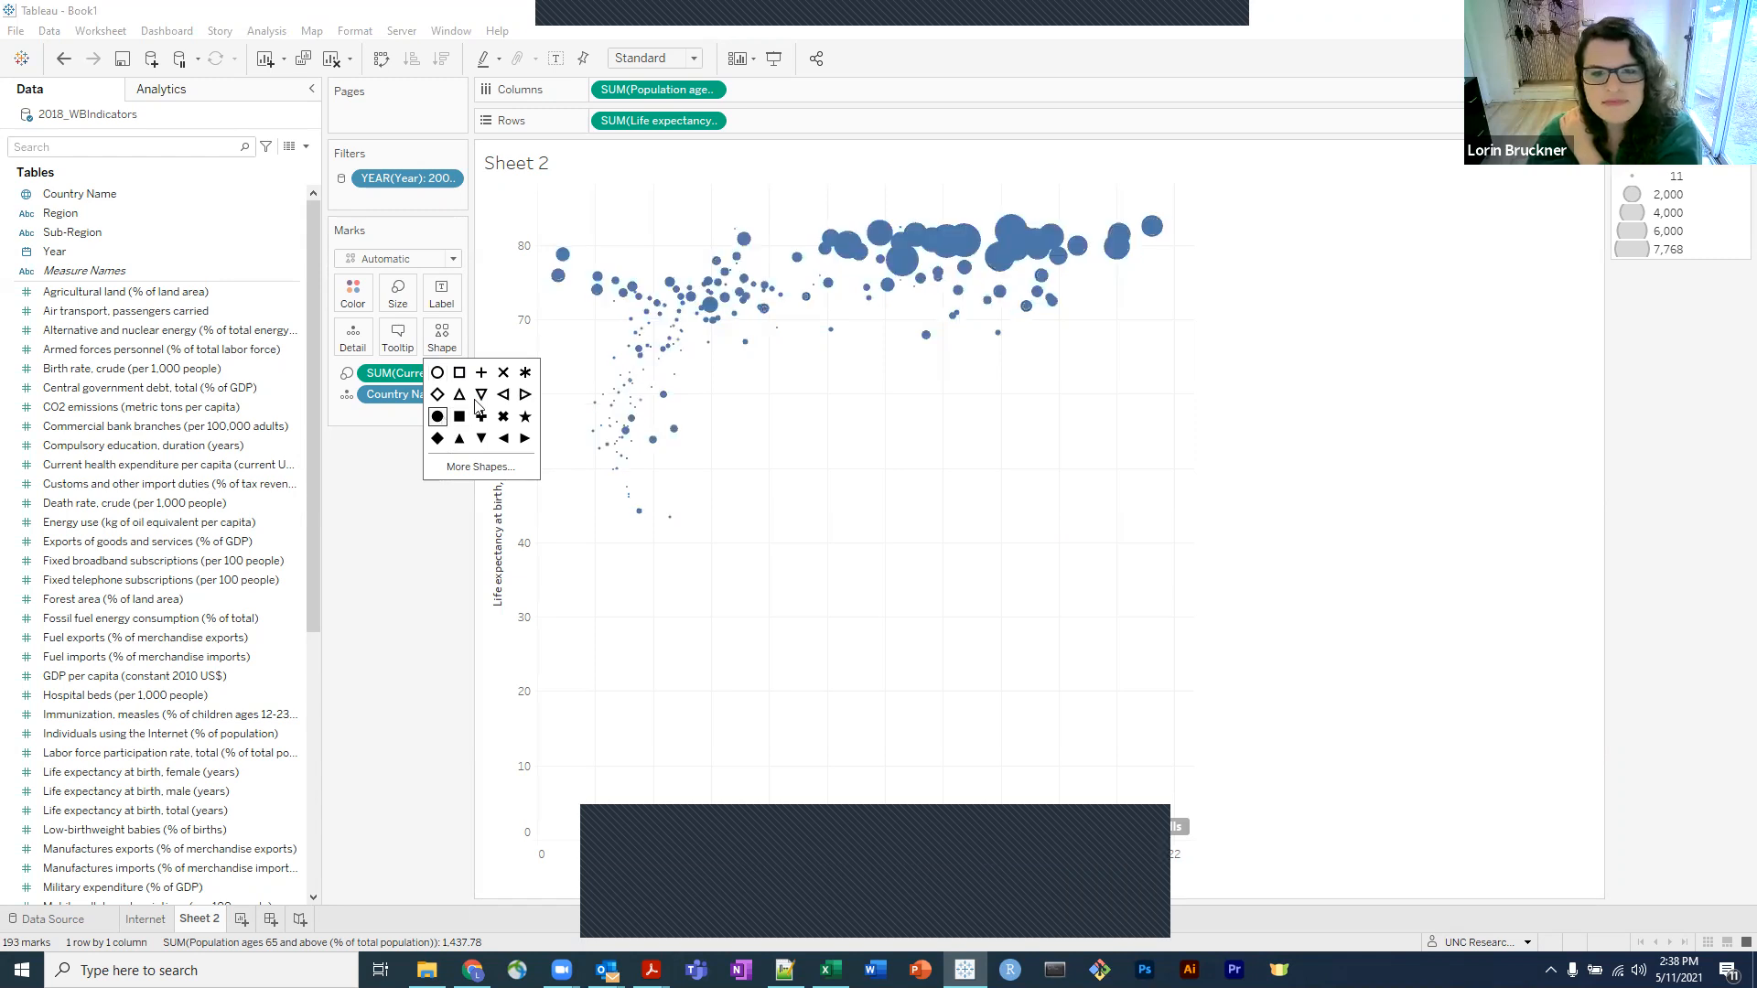
mouse_move(1007, 266)
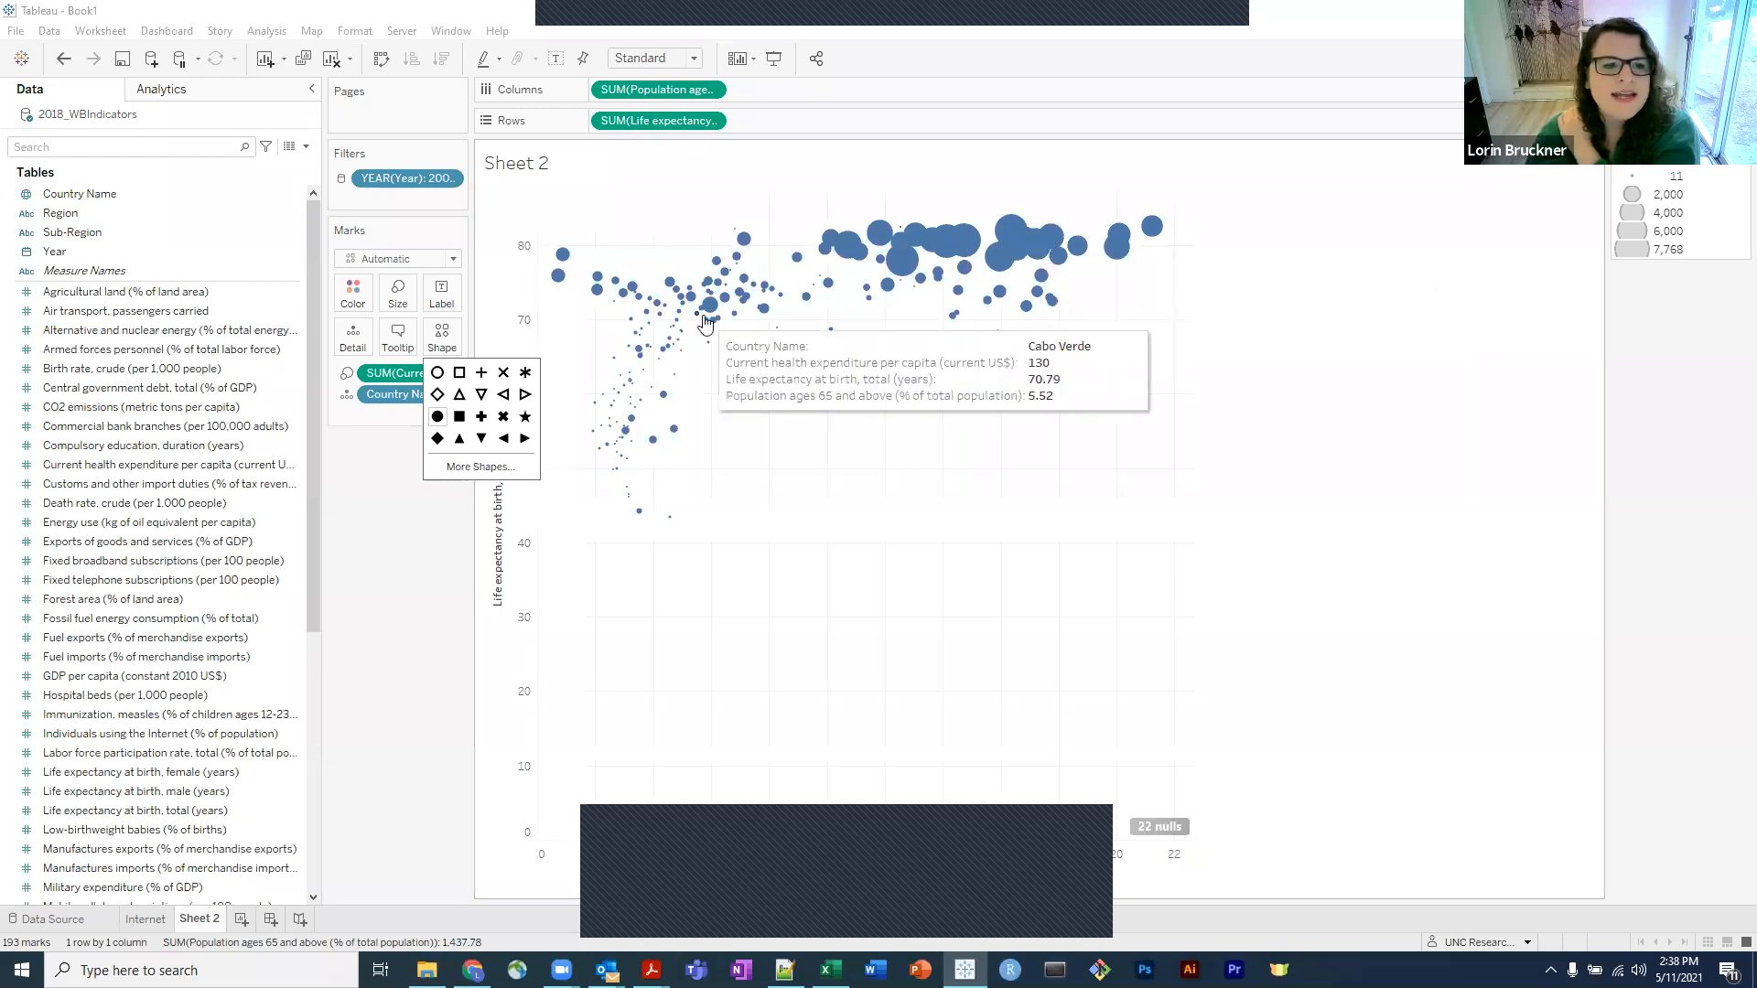
Reduce the opacity of the scatter plot's circles to 52% so overlapping points can be told apart.
click(352, 294)
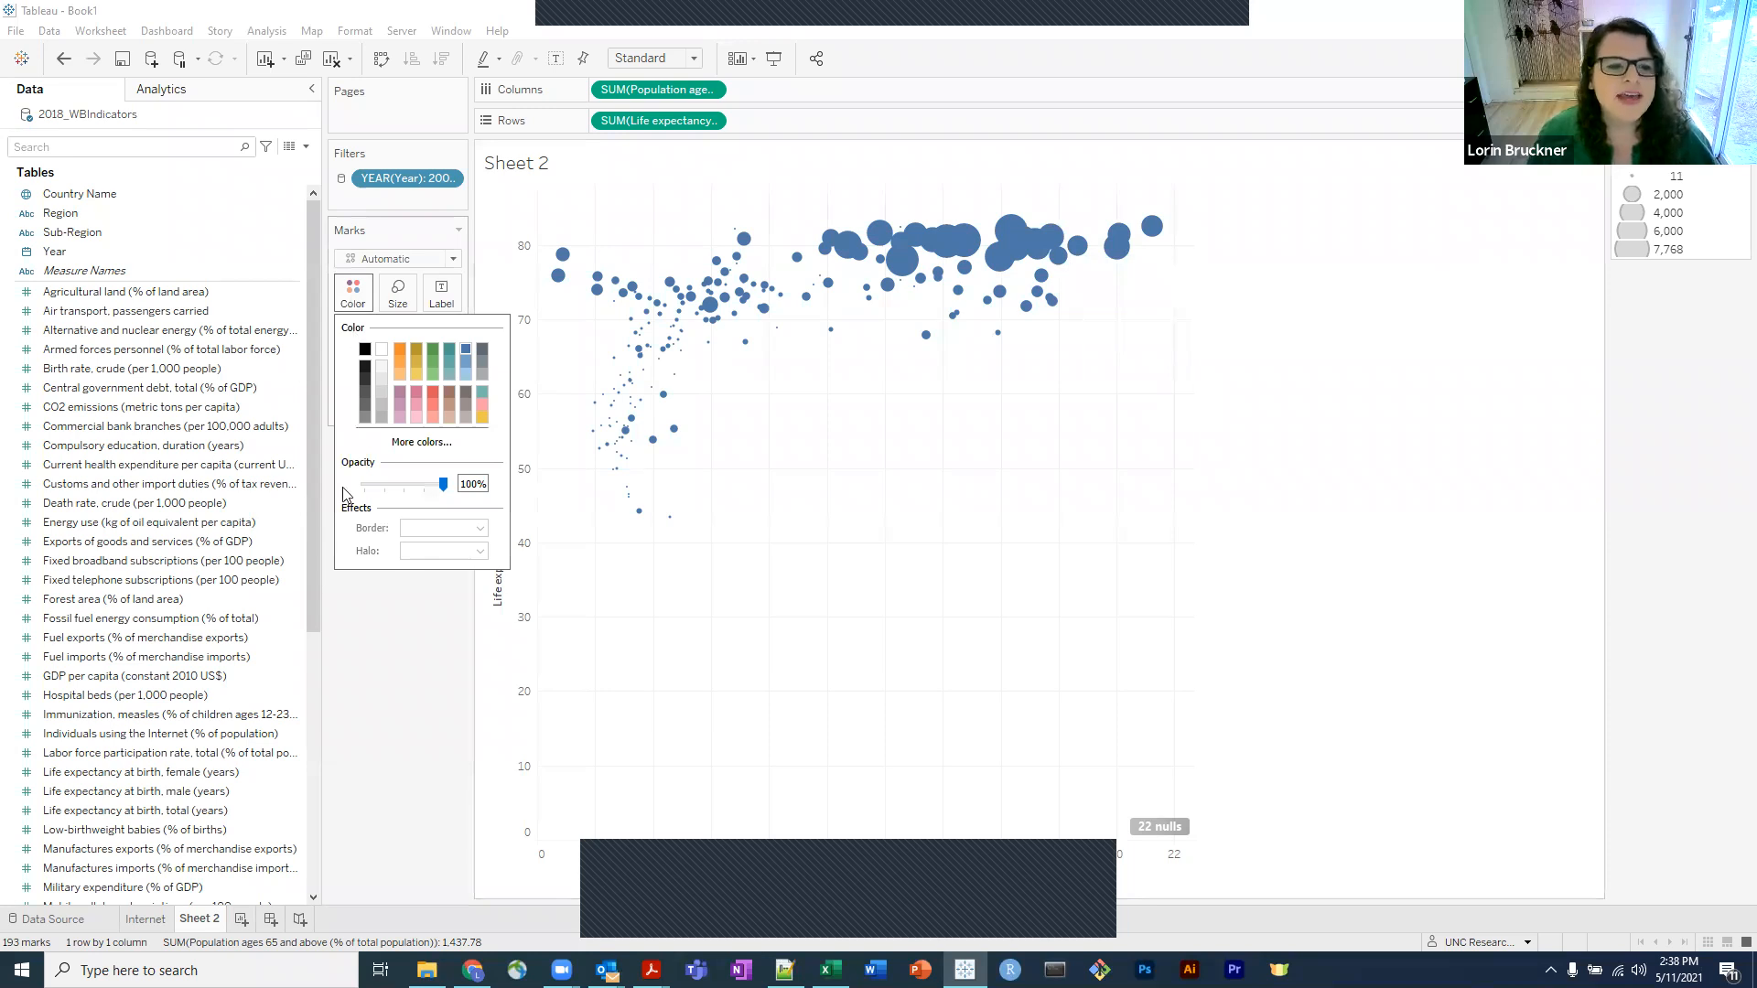
drag(444, 484, 409, 493)
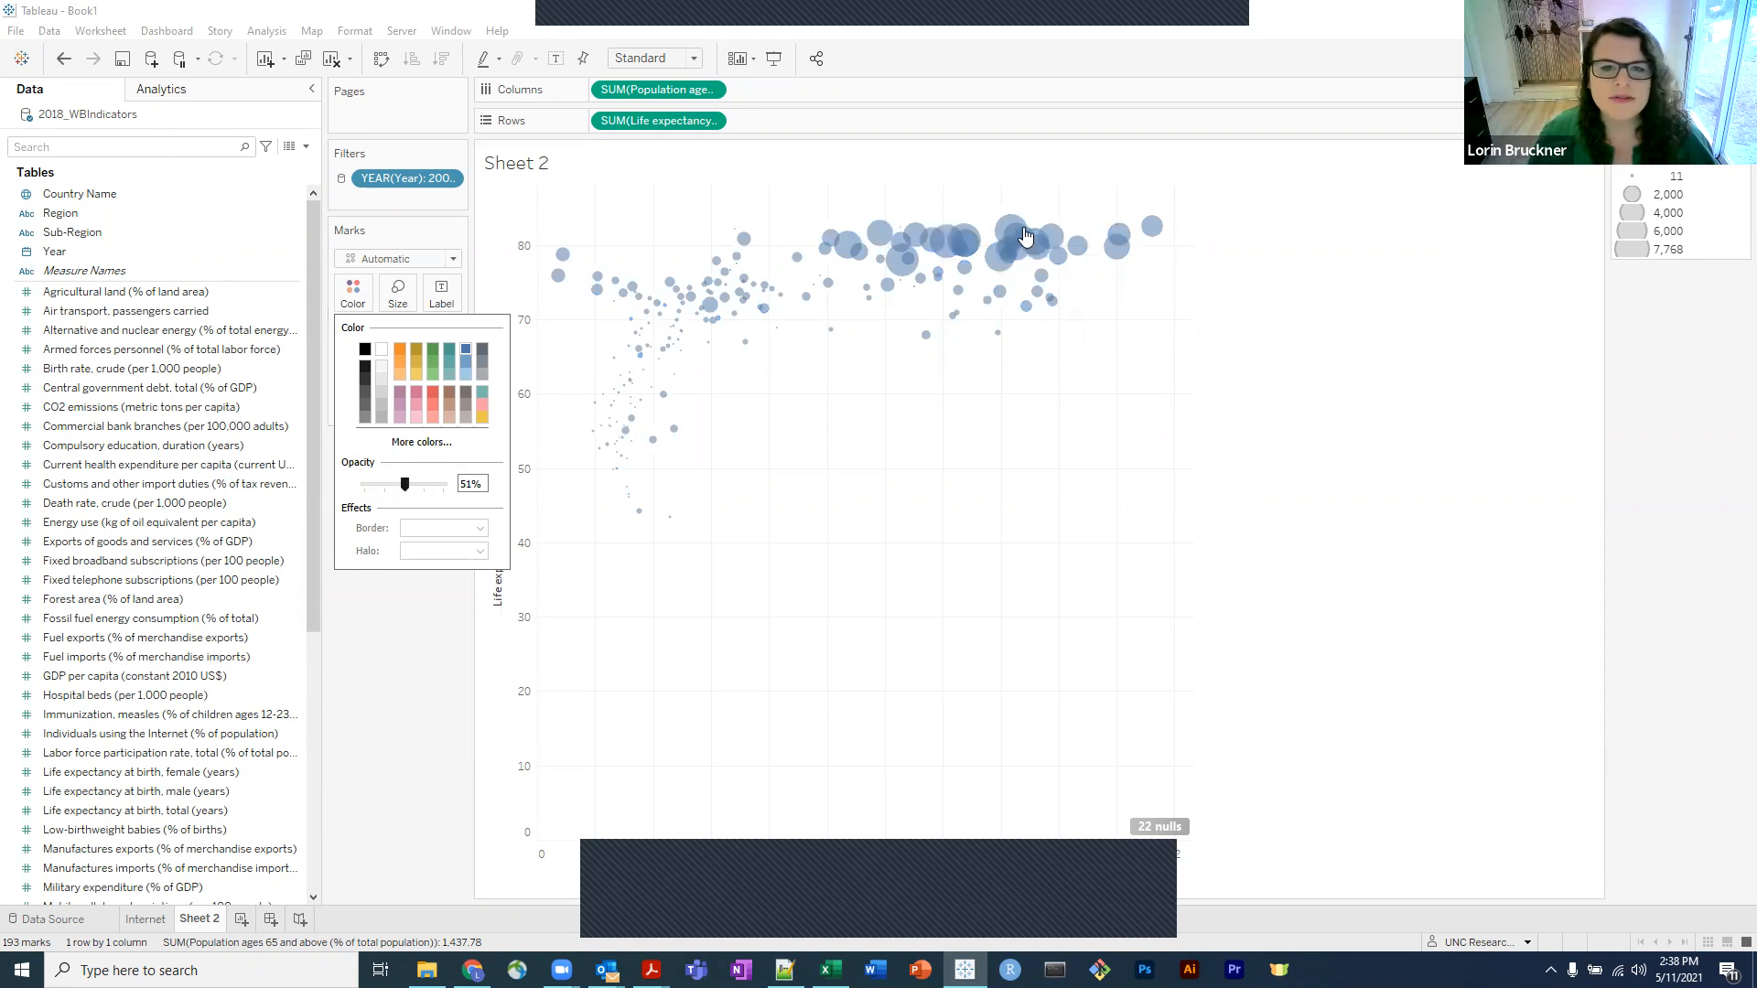
key(Right)
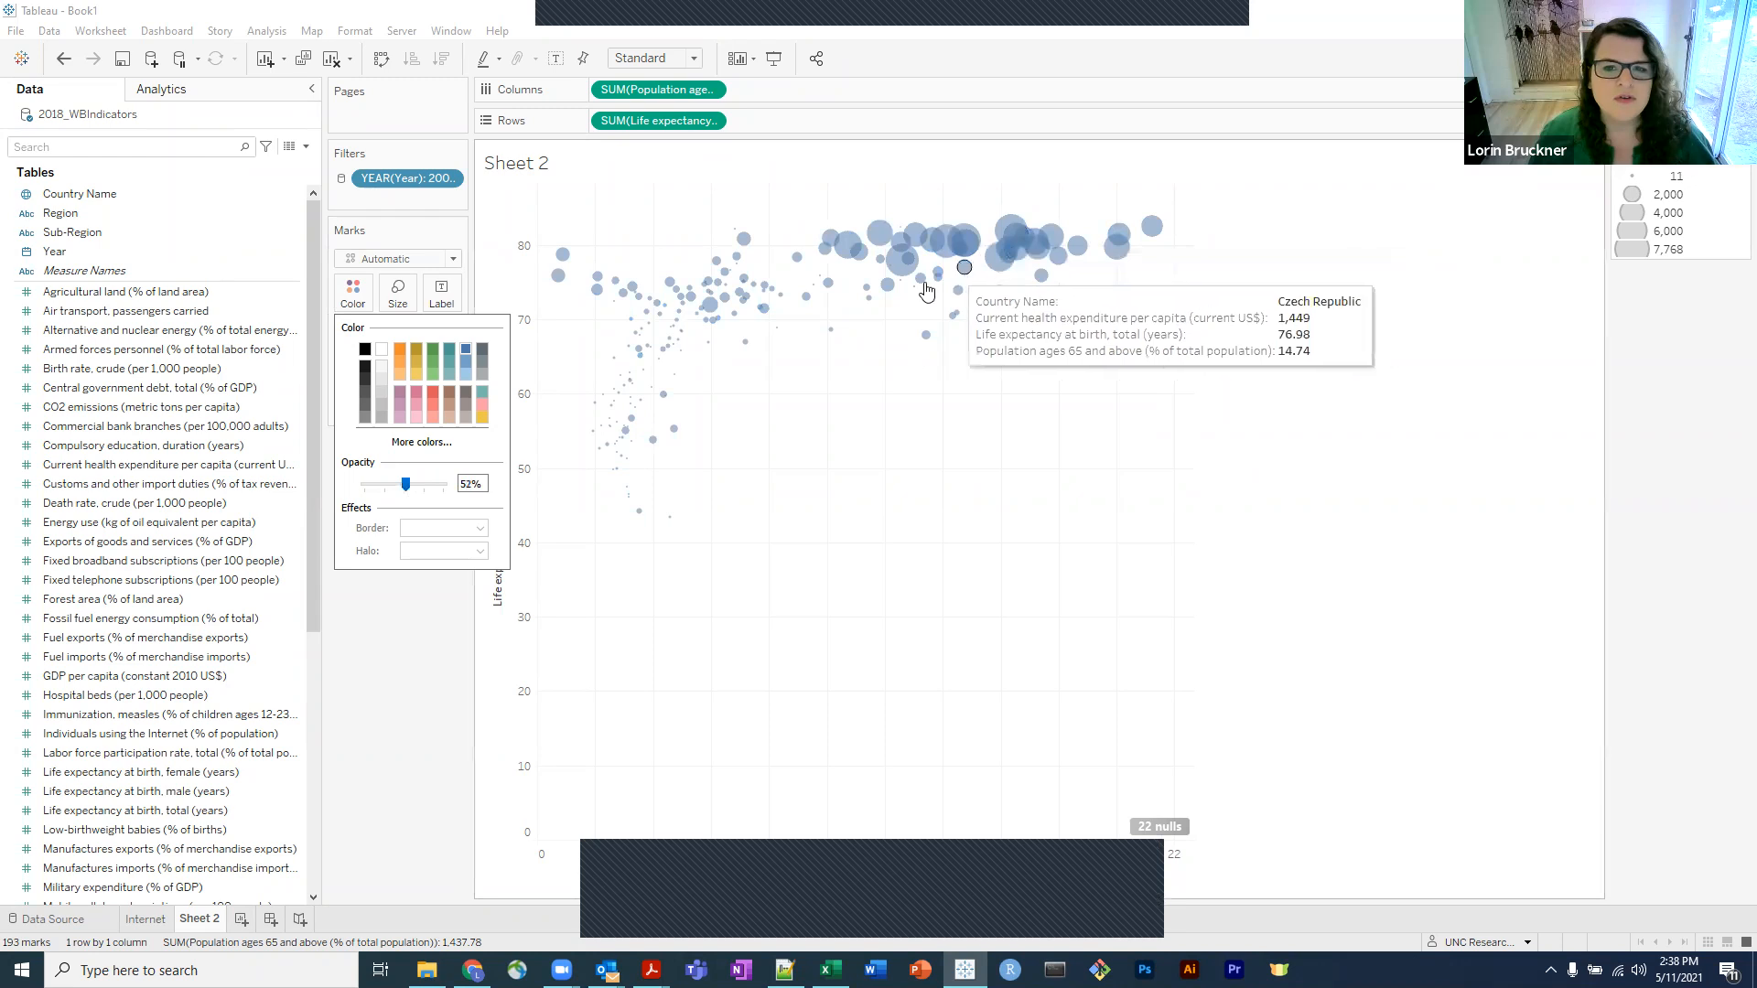
click(838, 515)
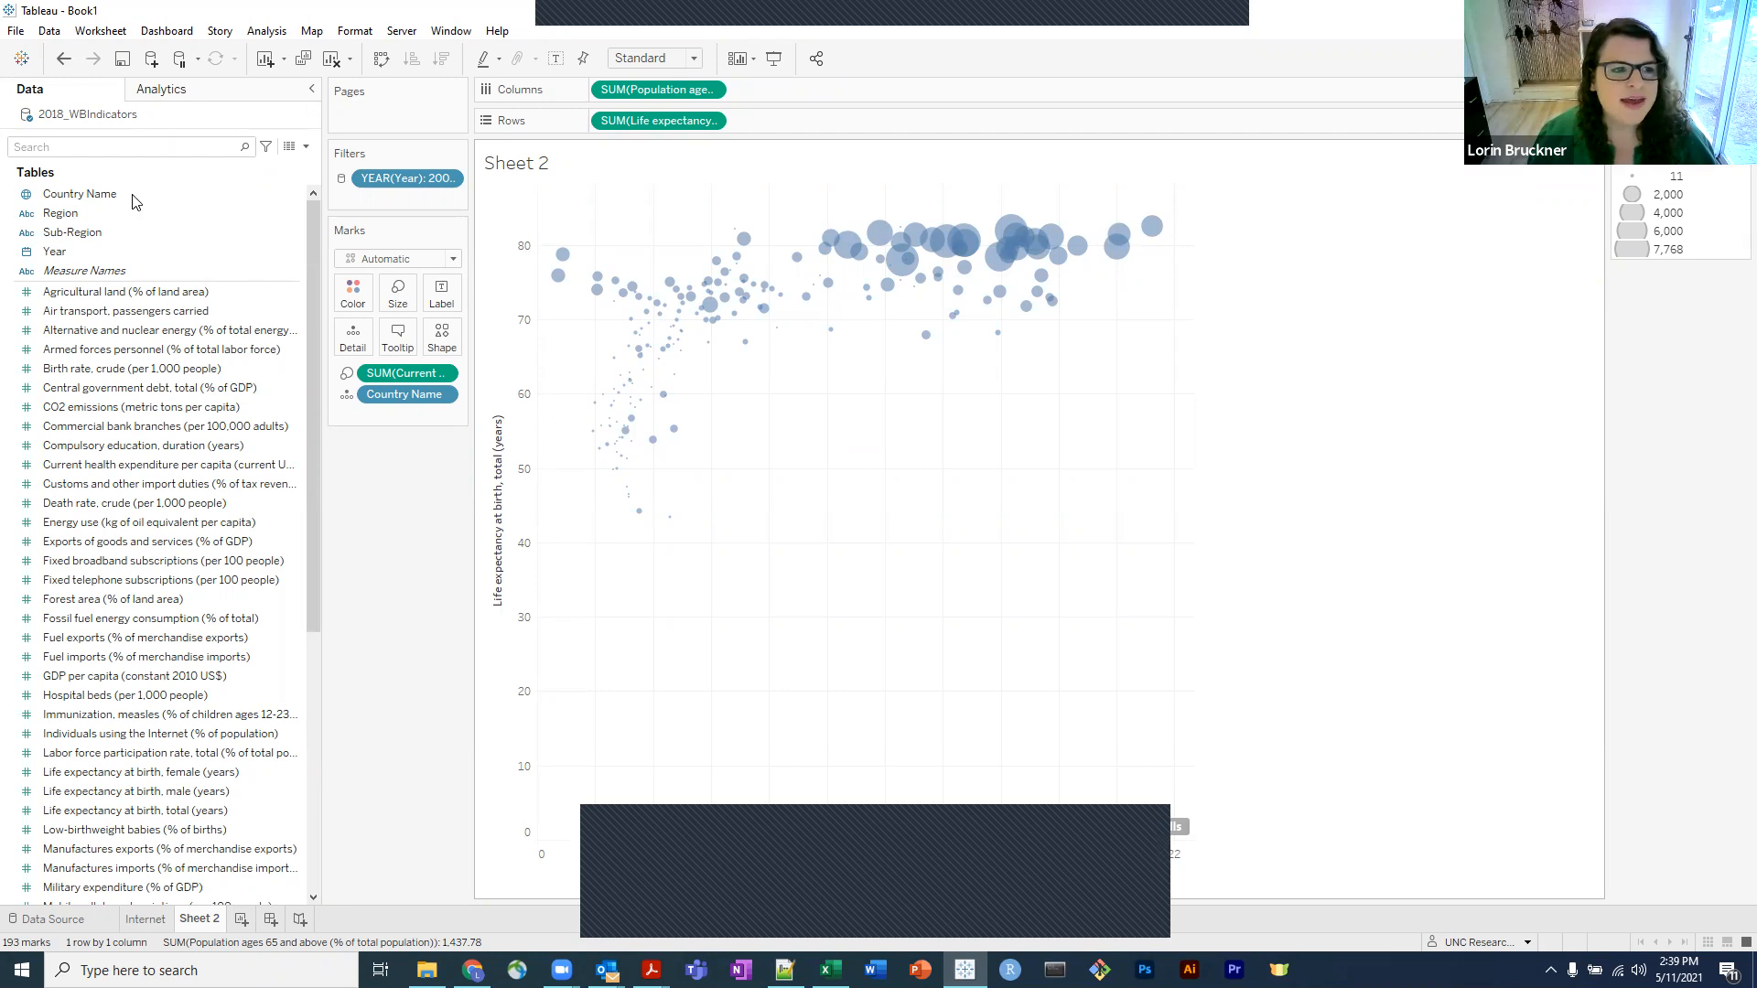
Label the scatter plot's points with Country Name.
click(99, 201)
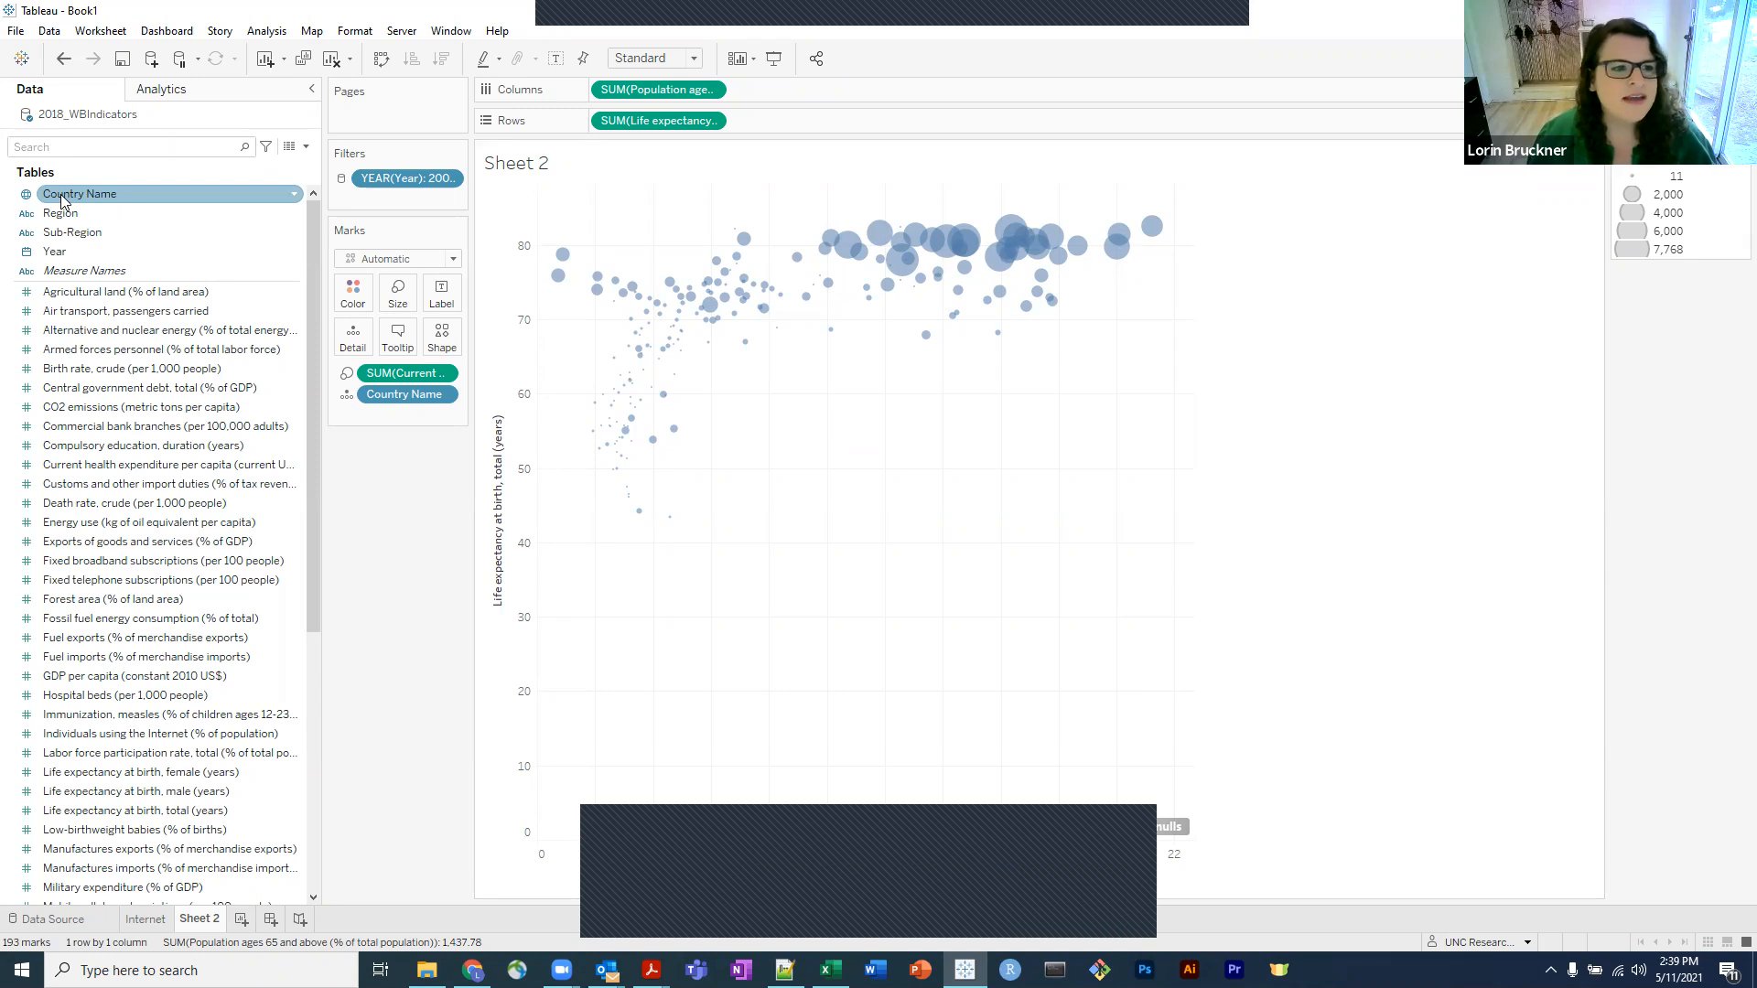
drag(48, 192, 442, 299)
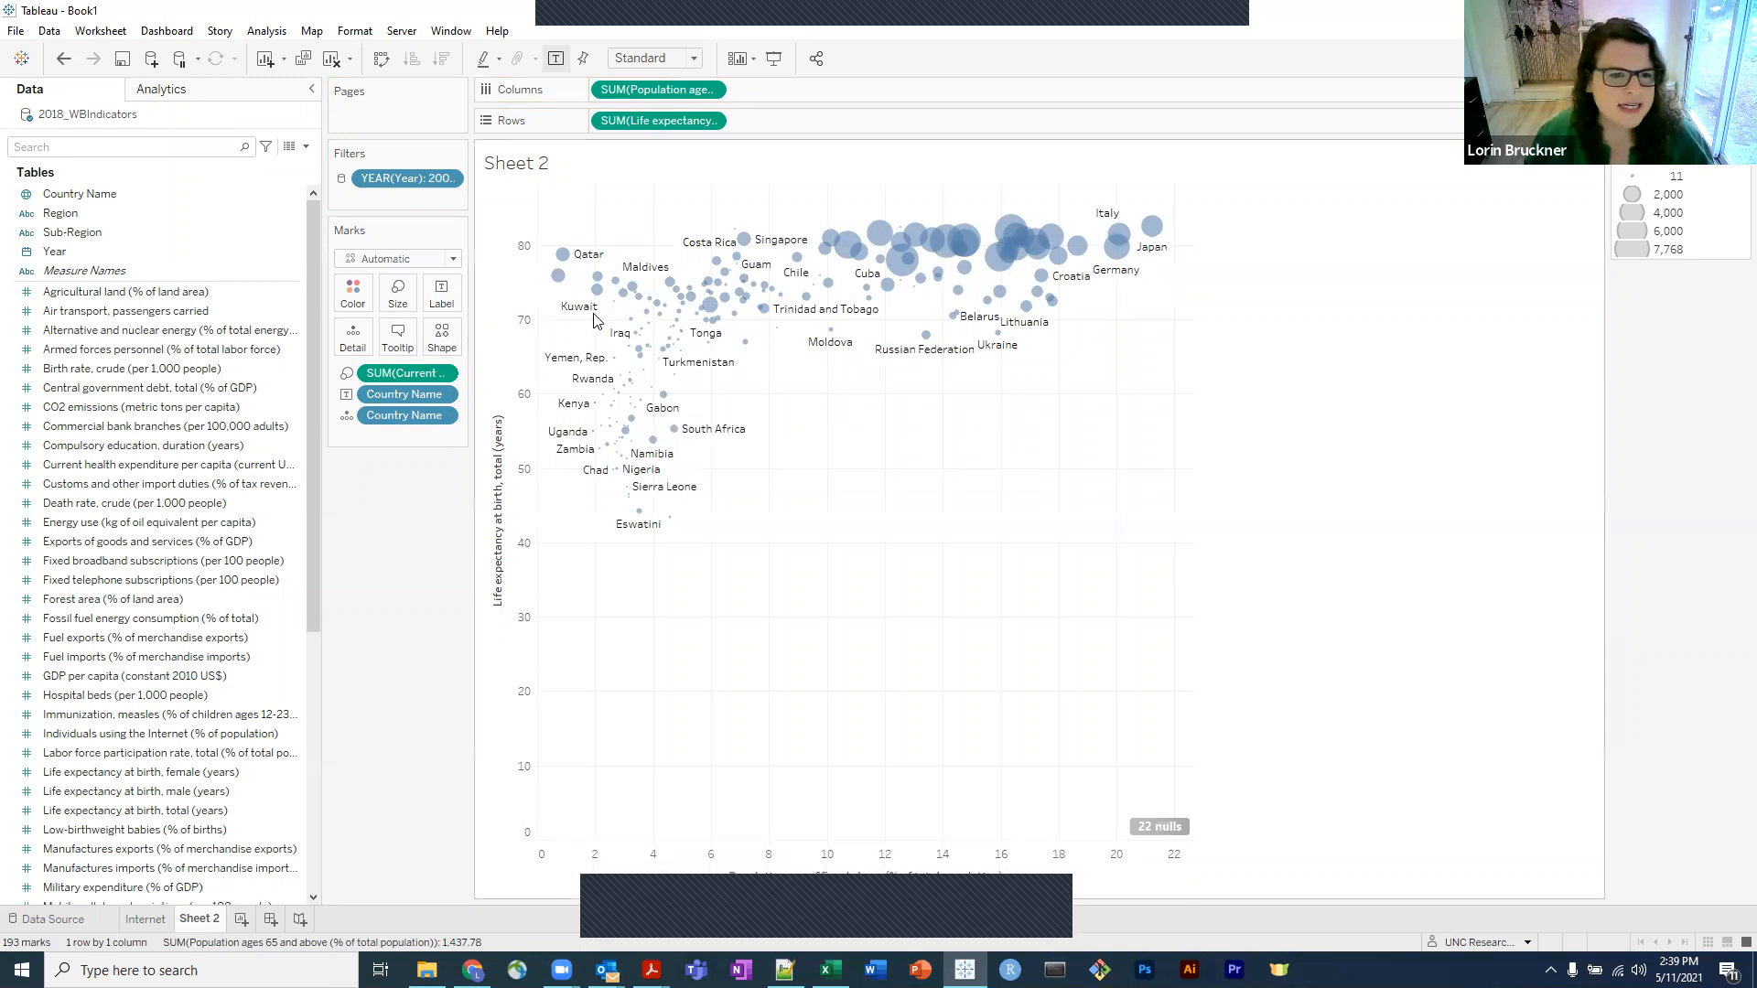
Try allowing the country labels to overlap other marks, and turn that option off again.
click(442, 295)
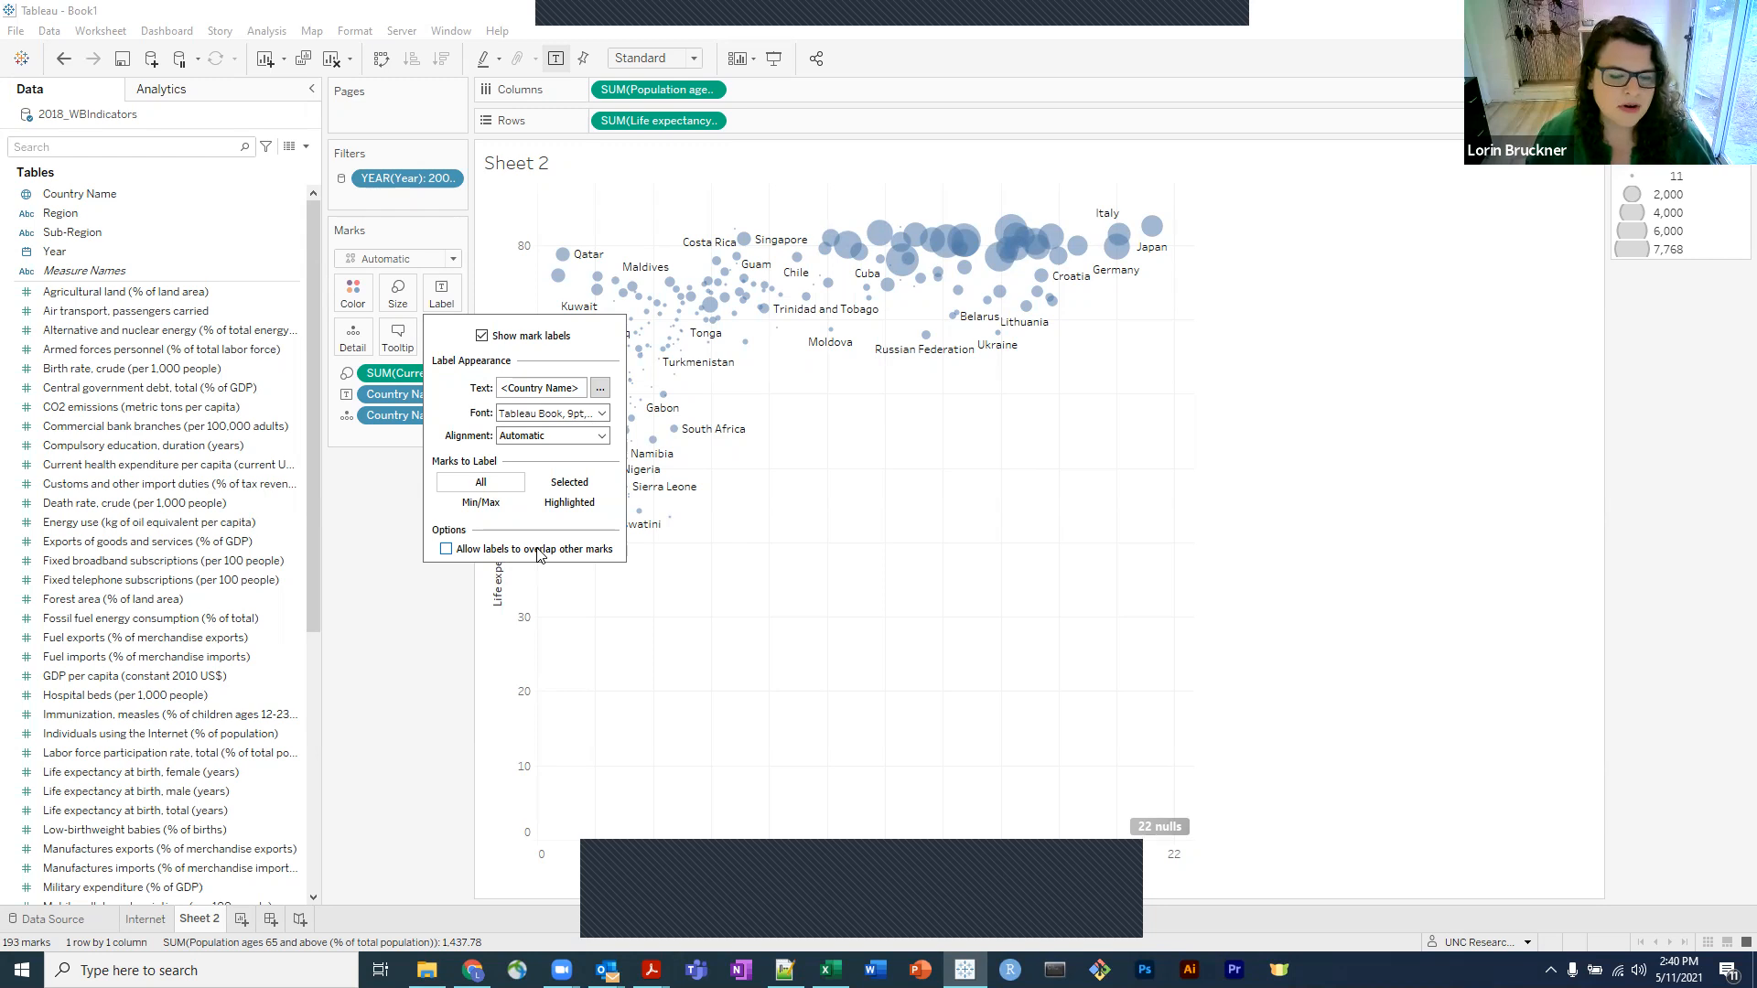
click(446, 550)
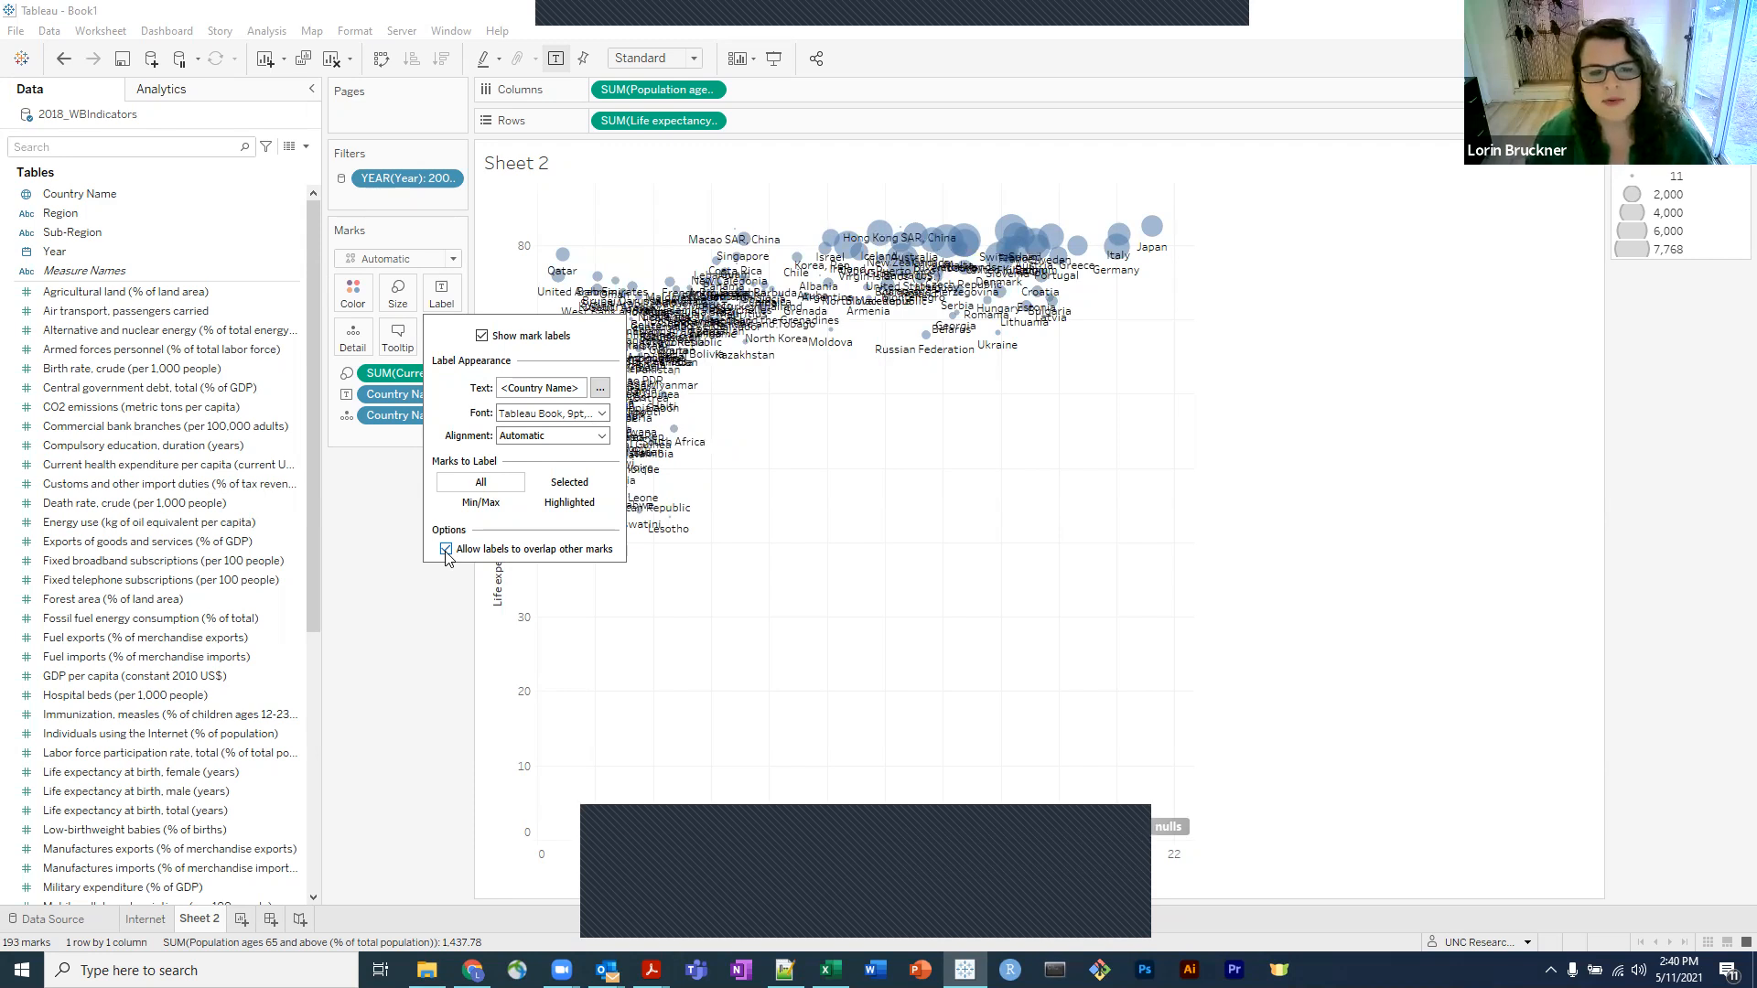
click(446, 550)
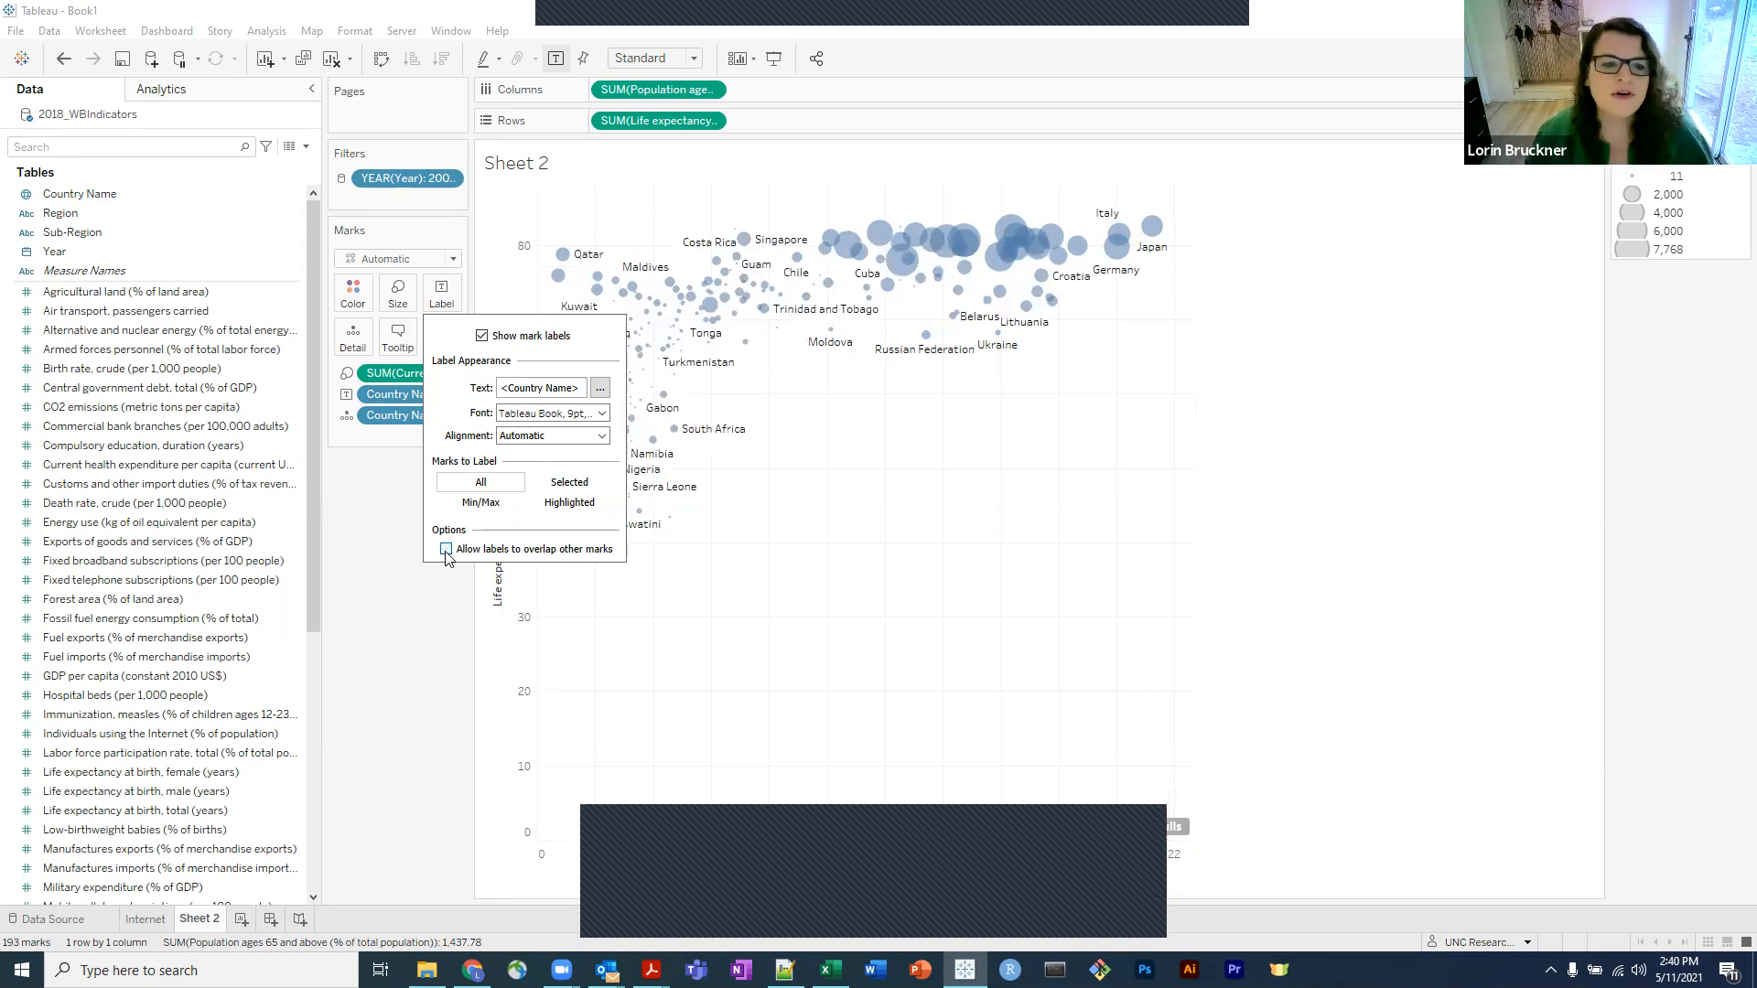
click(855, 436)
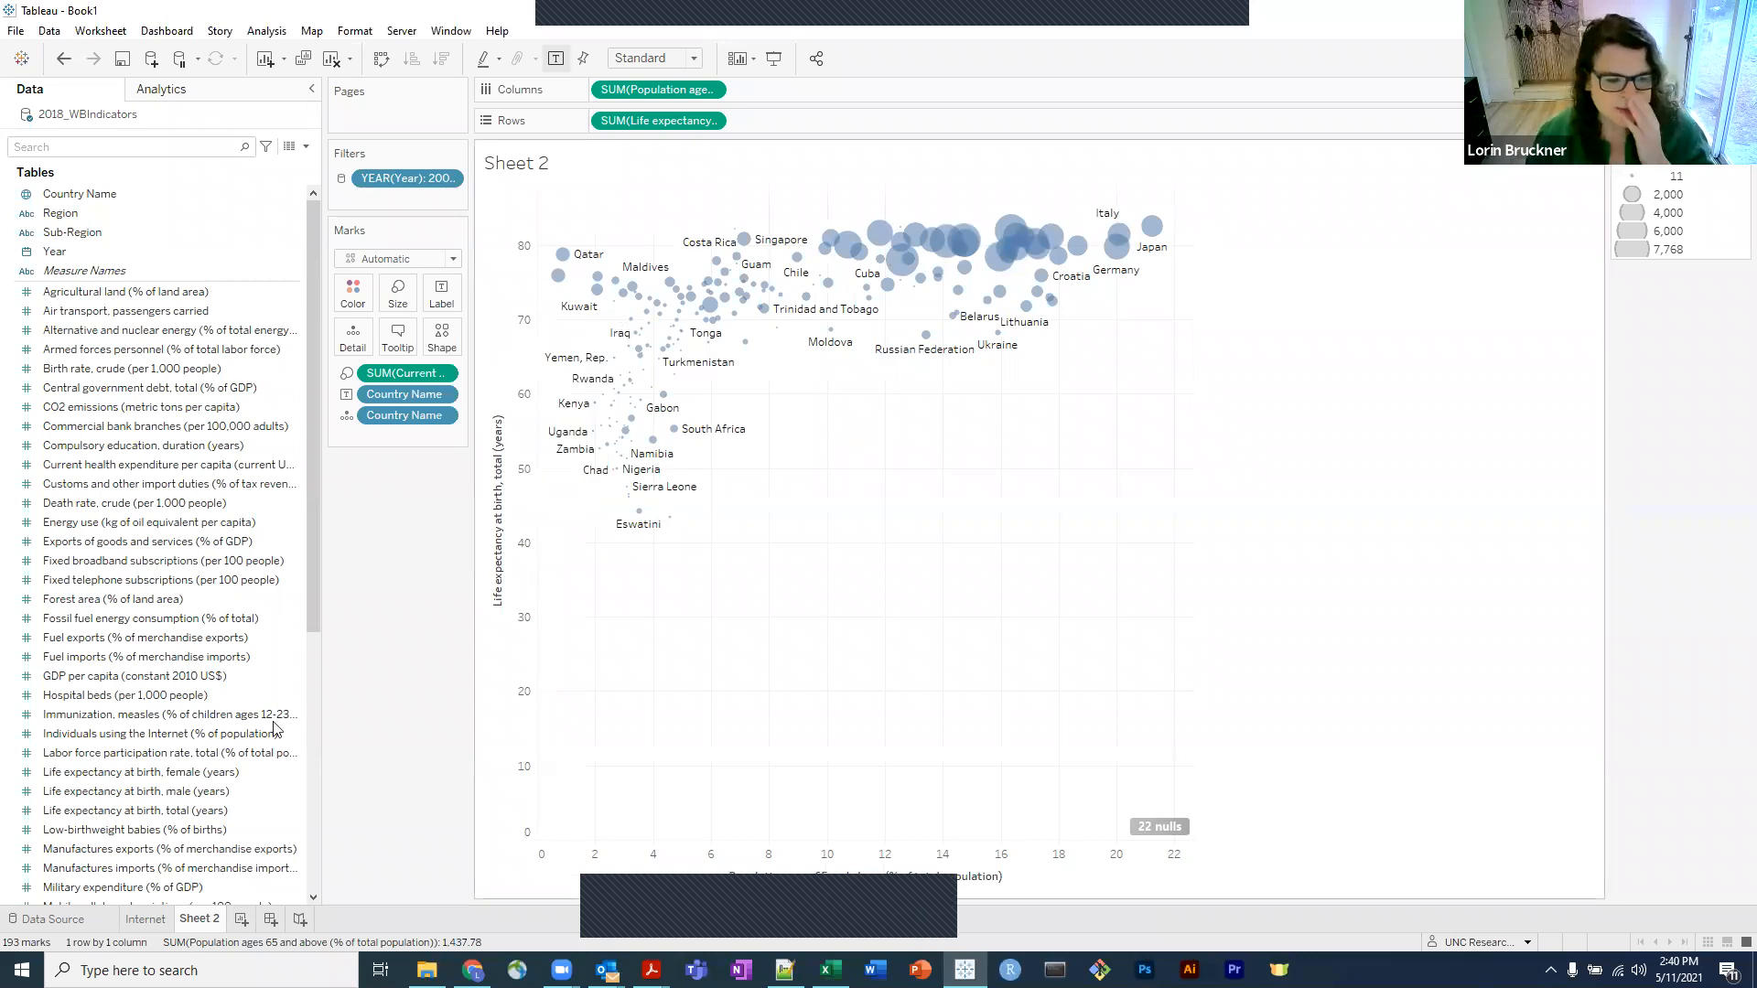
Rename the Sheet 2 worksheet as Health.
double_click(202, 918)
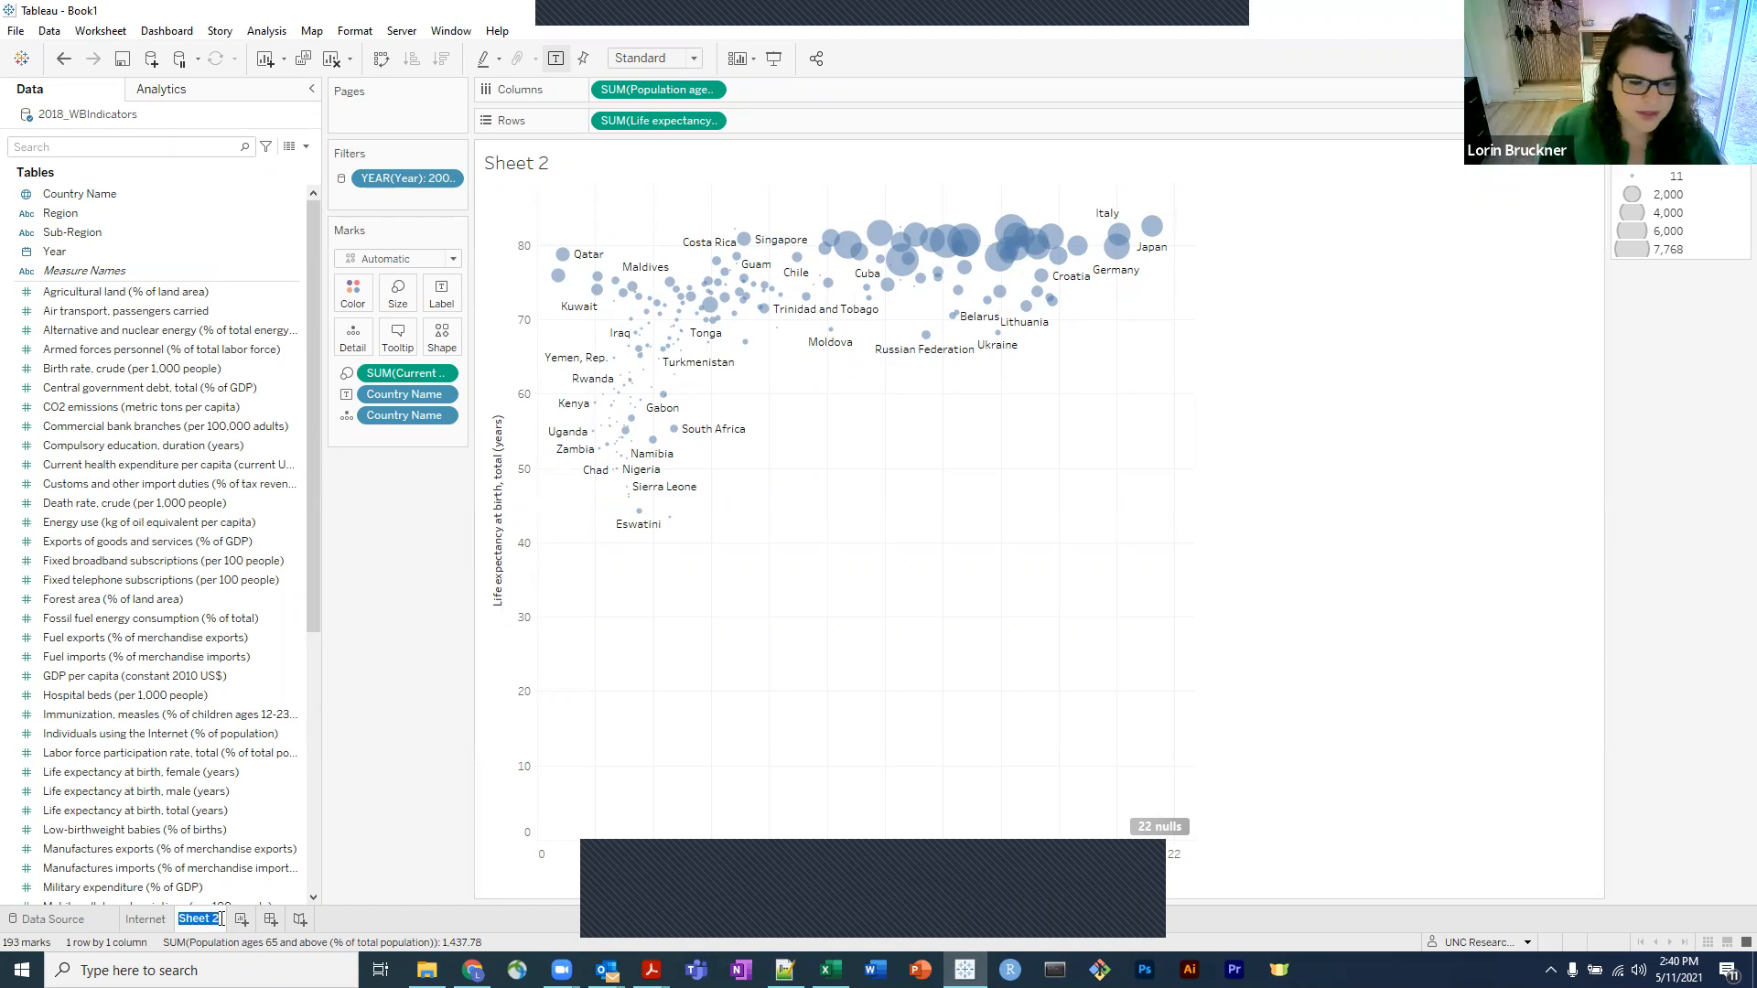
text(Health)
key(Return)
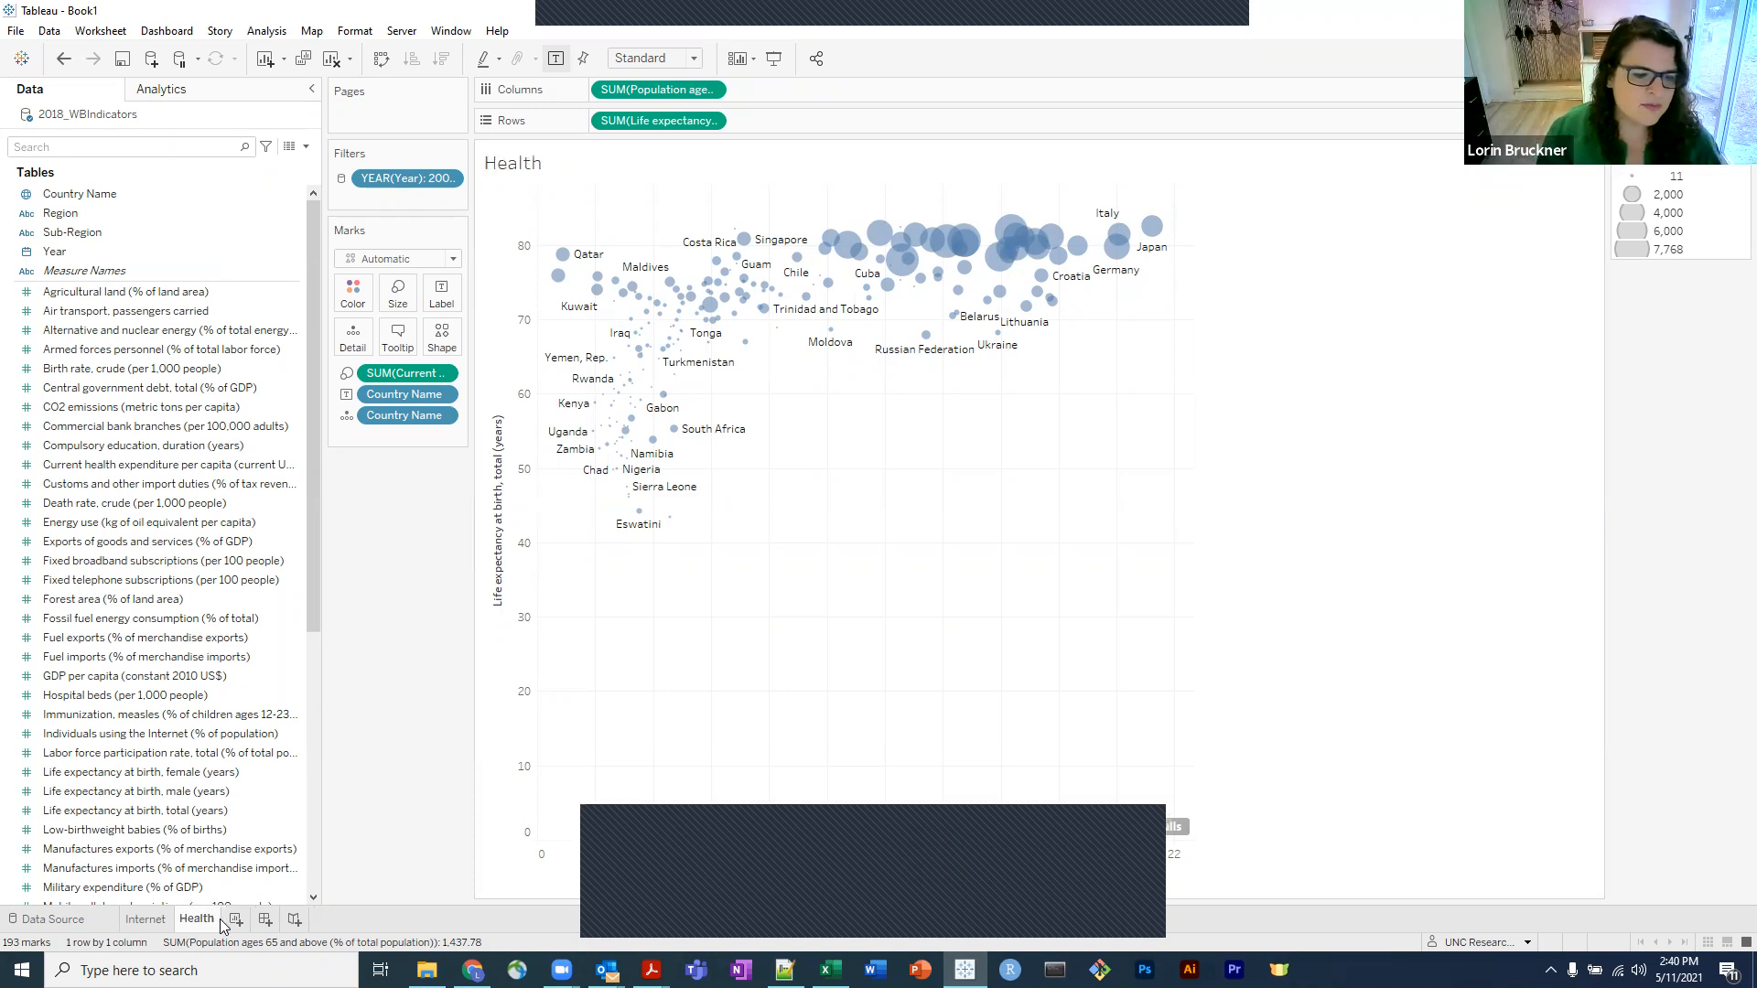
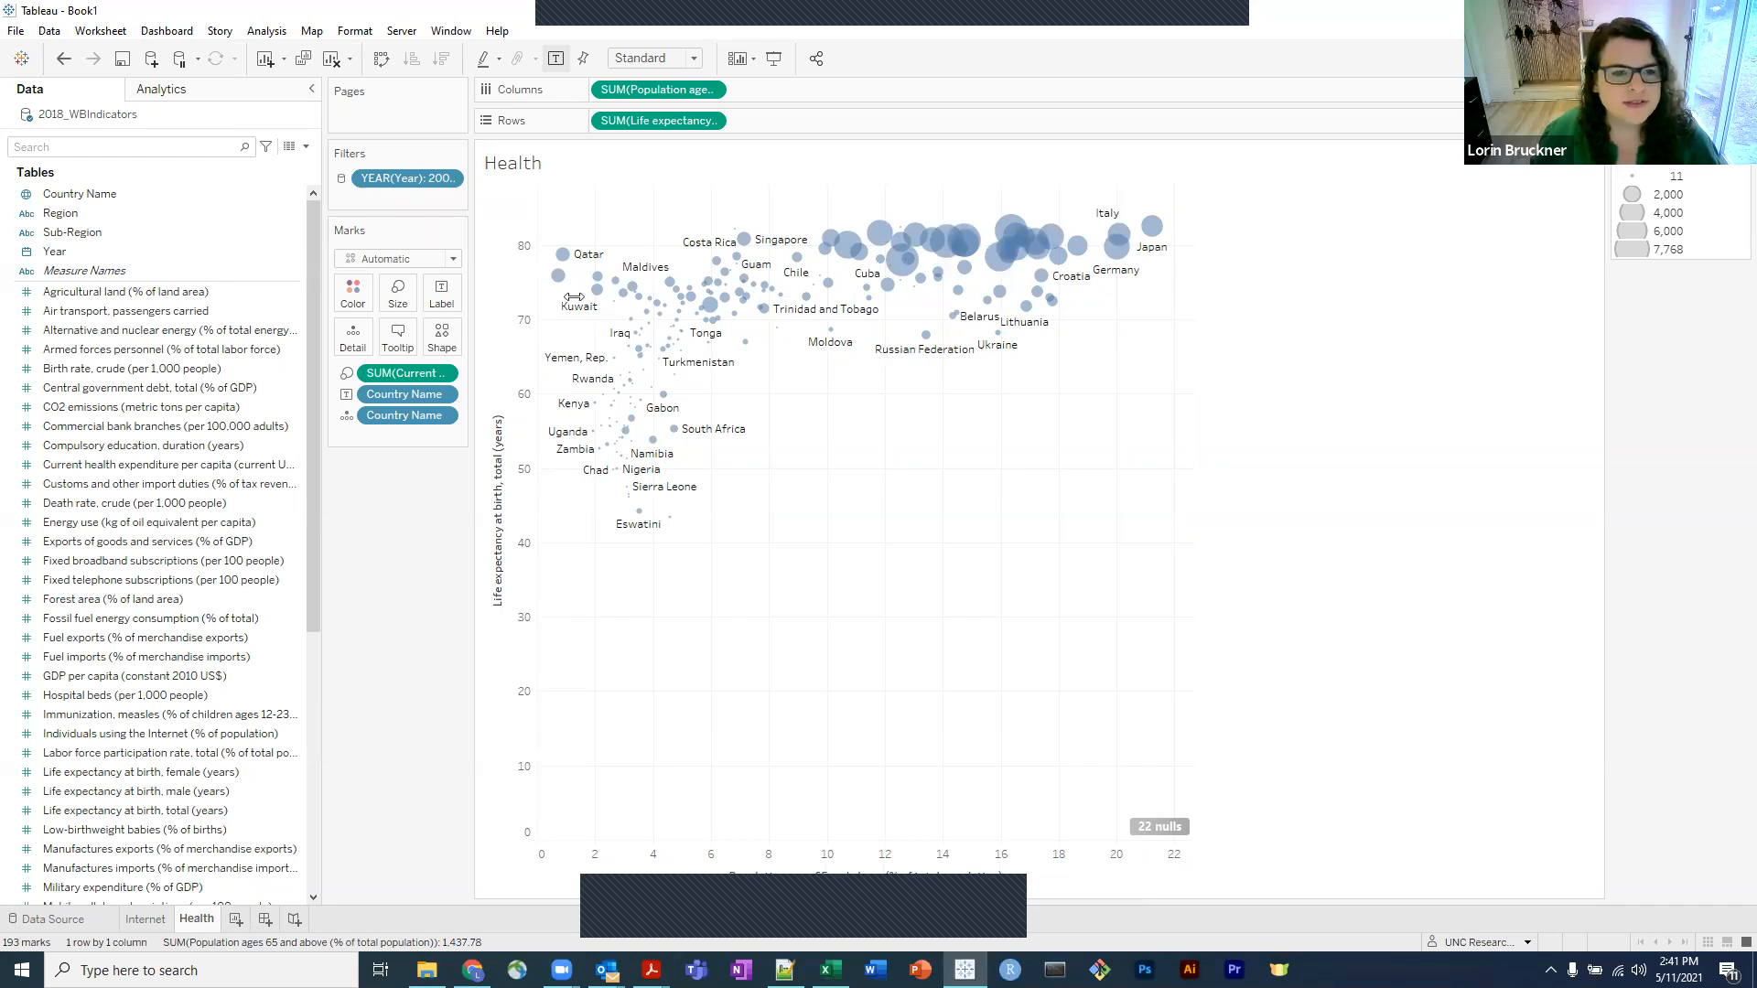
Widen the area holding the filters and marks cards so the longer field names on them are easier to read.
drag(573, 297, 472, 291)
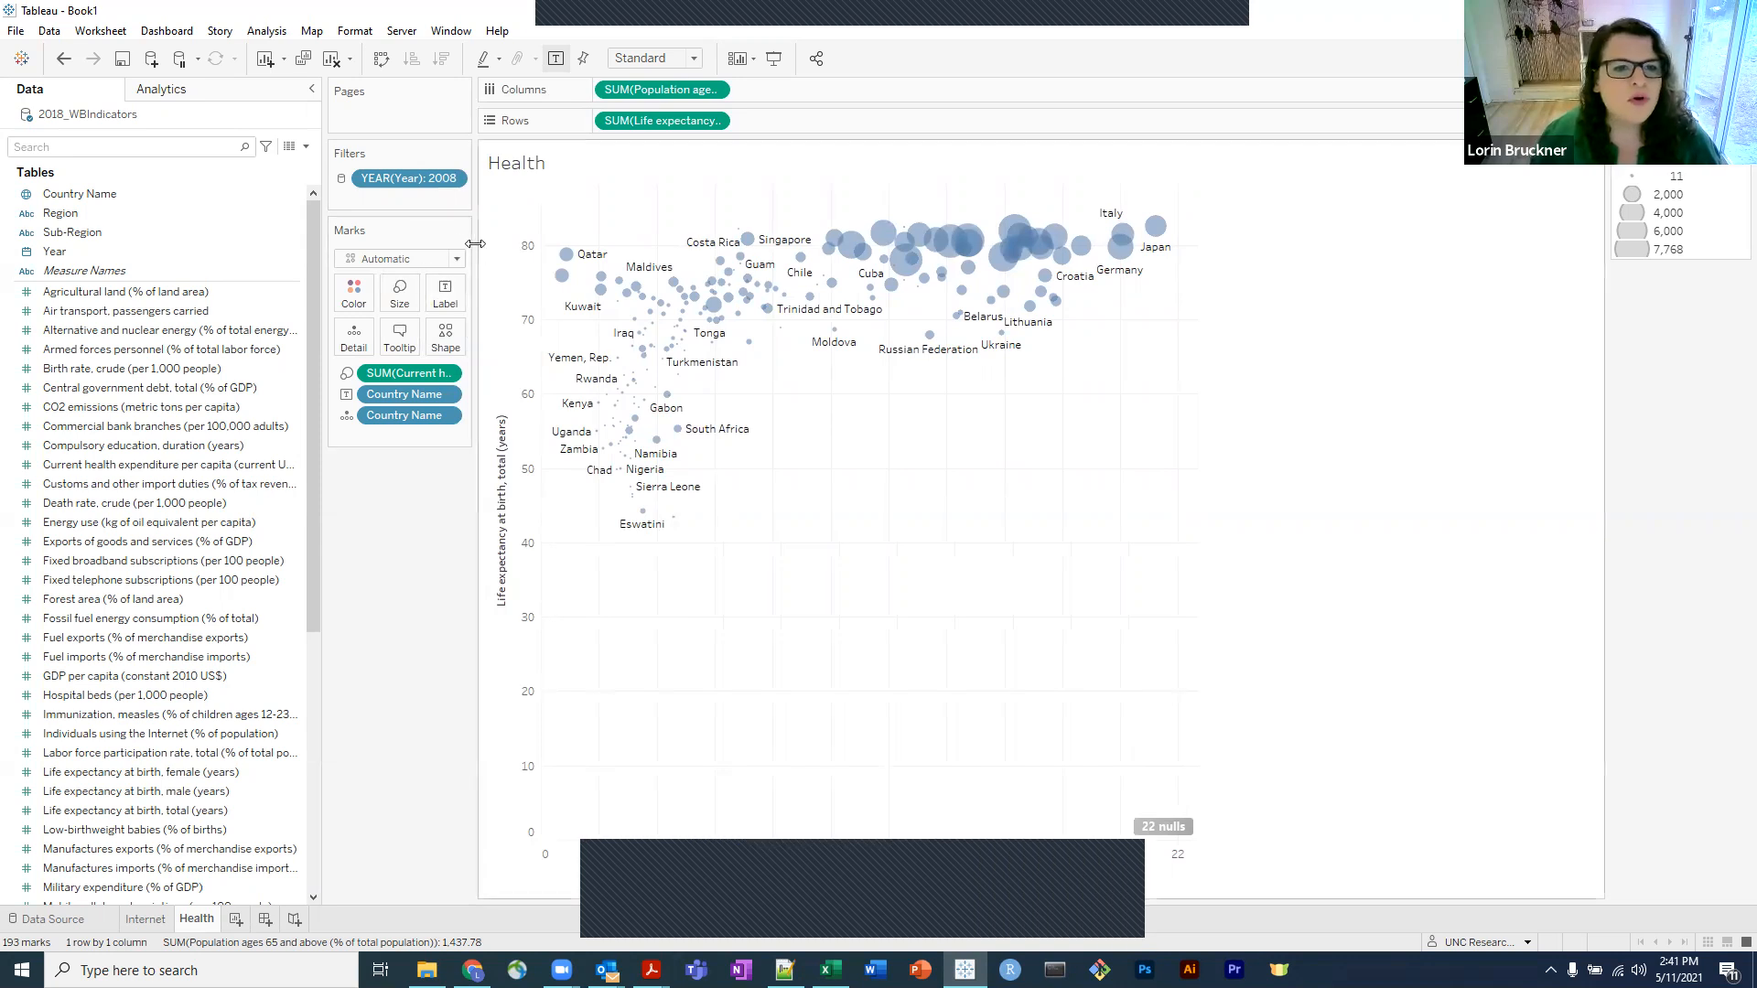
drag(471, 242, 561, 257)
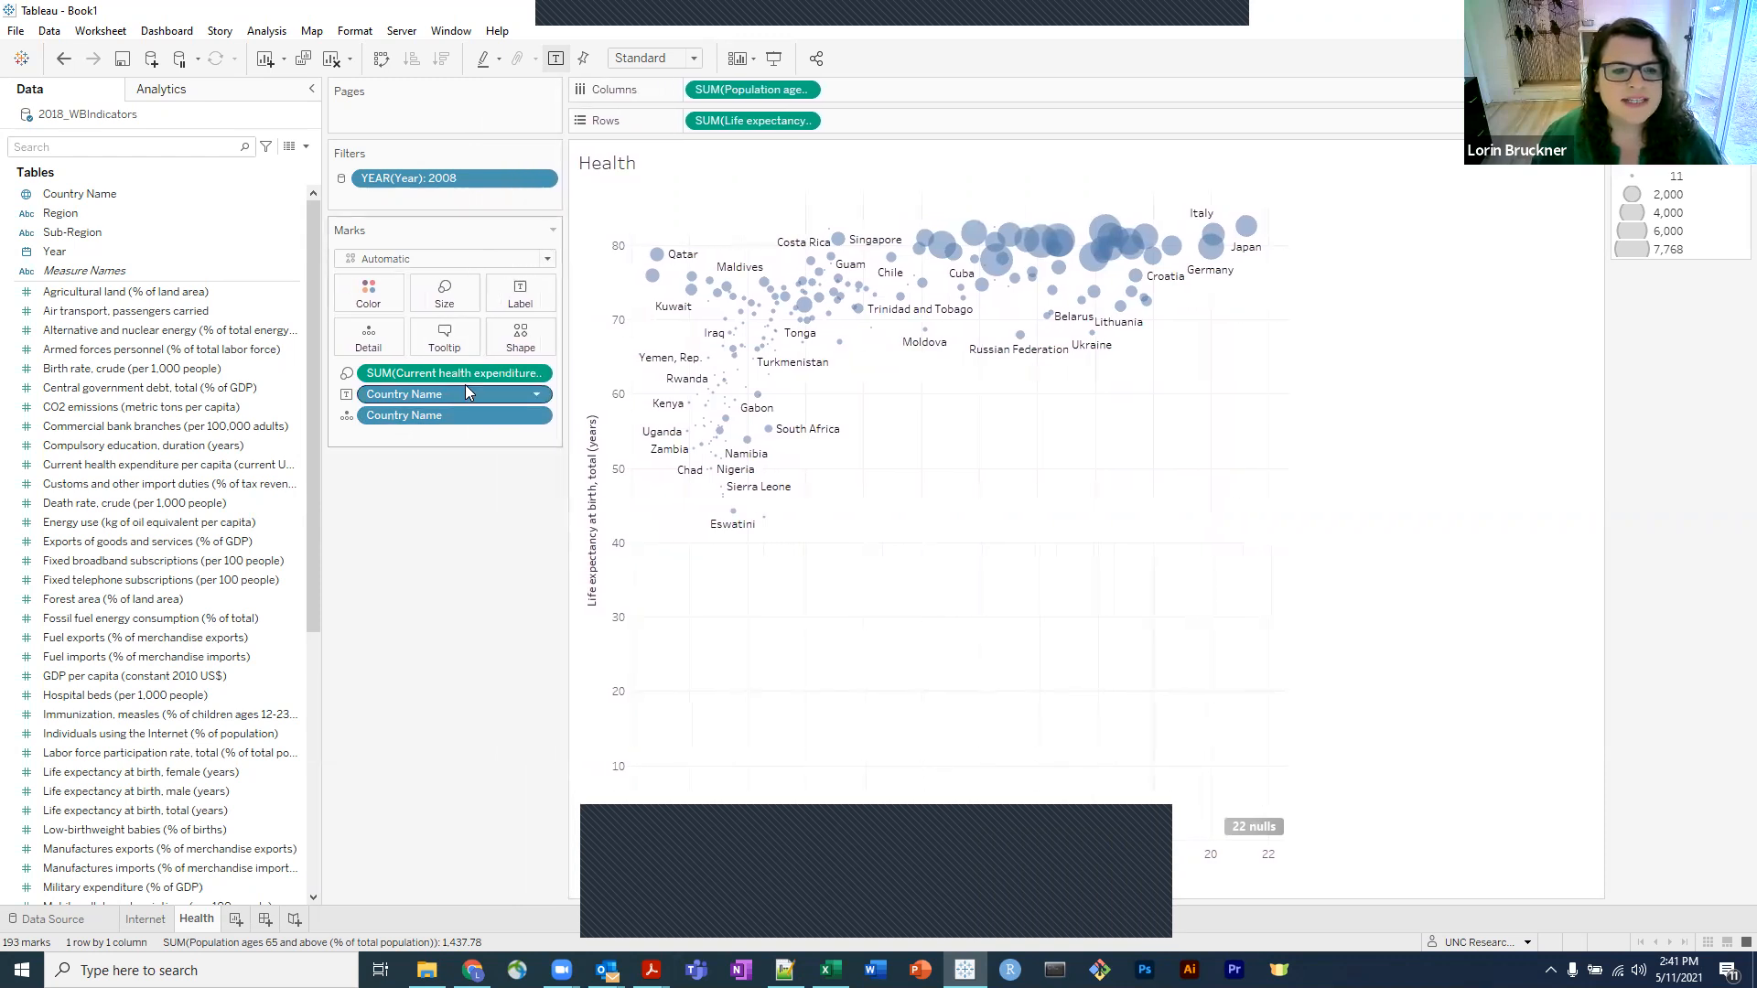
click(428, 375)
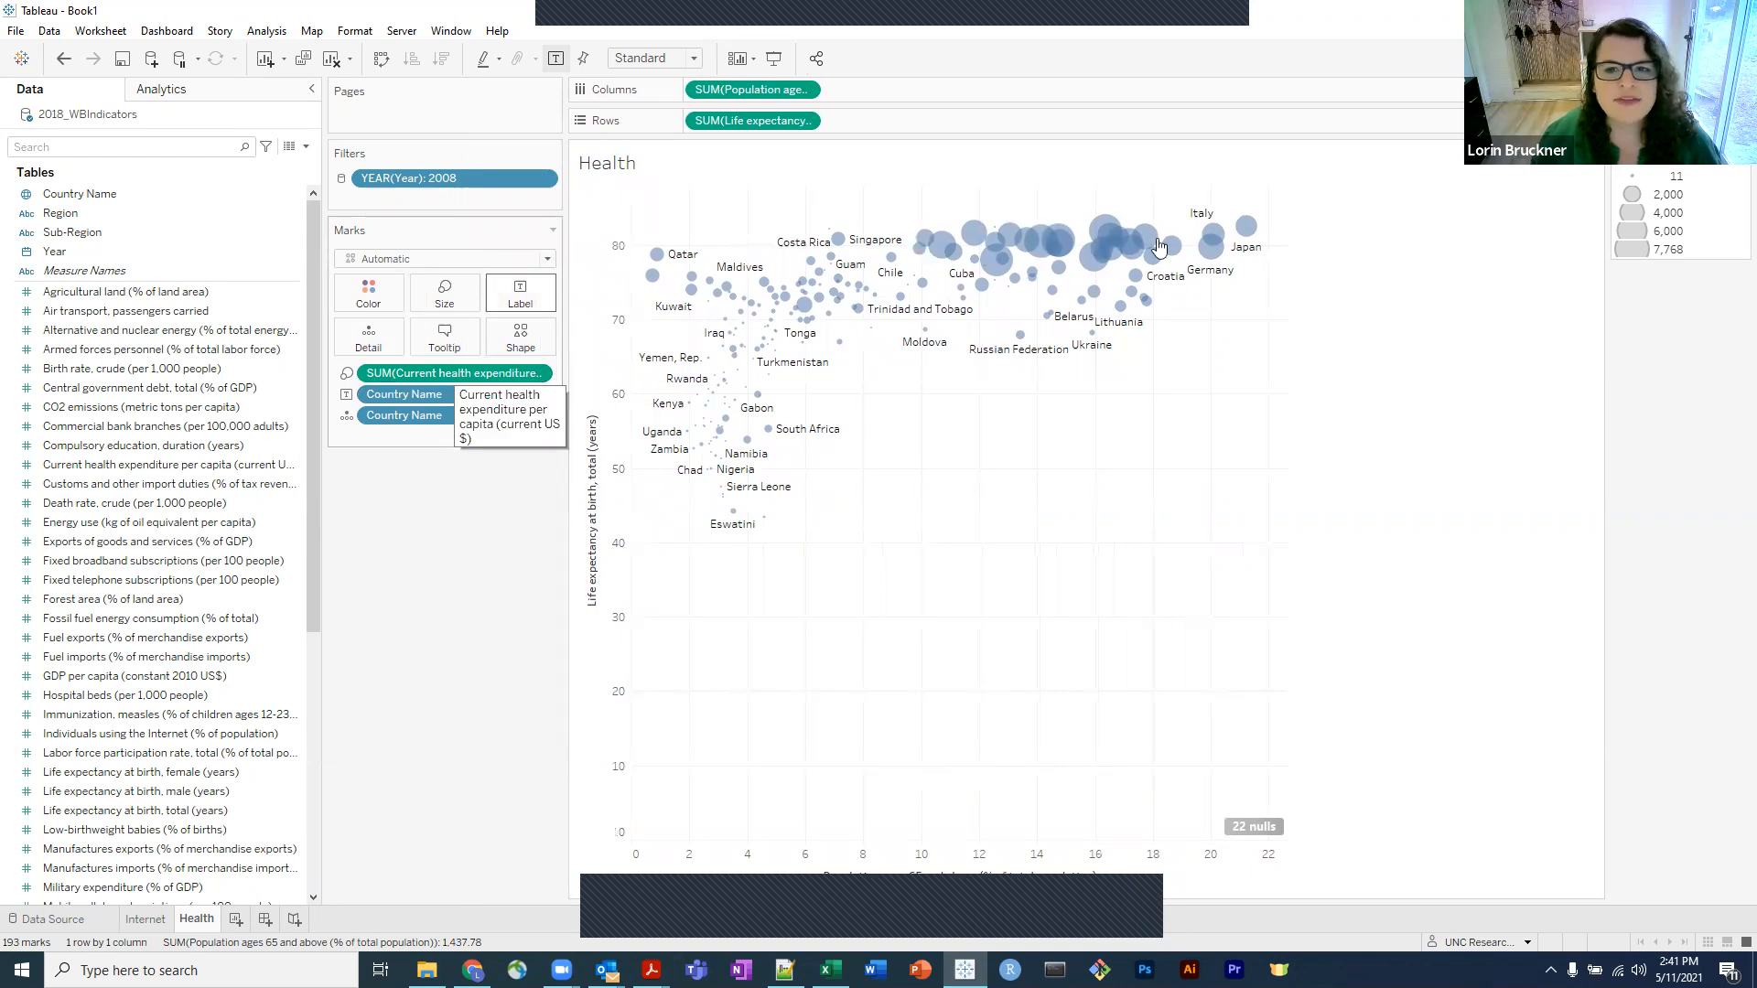
click(542, 336)
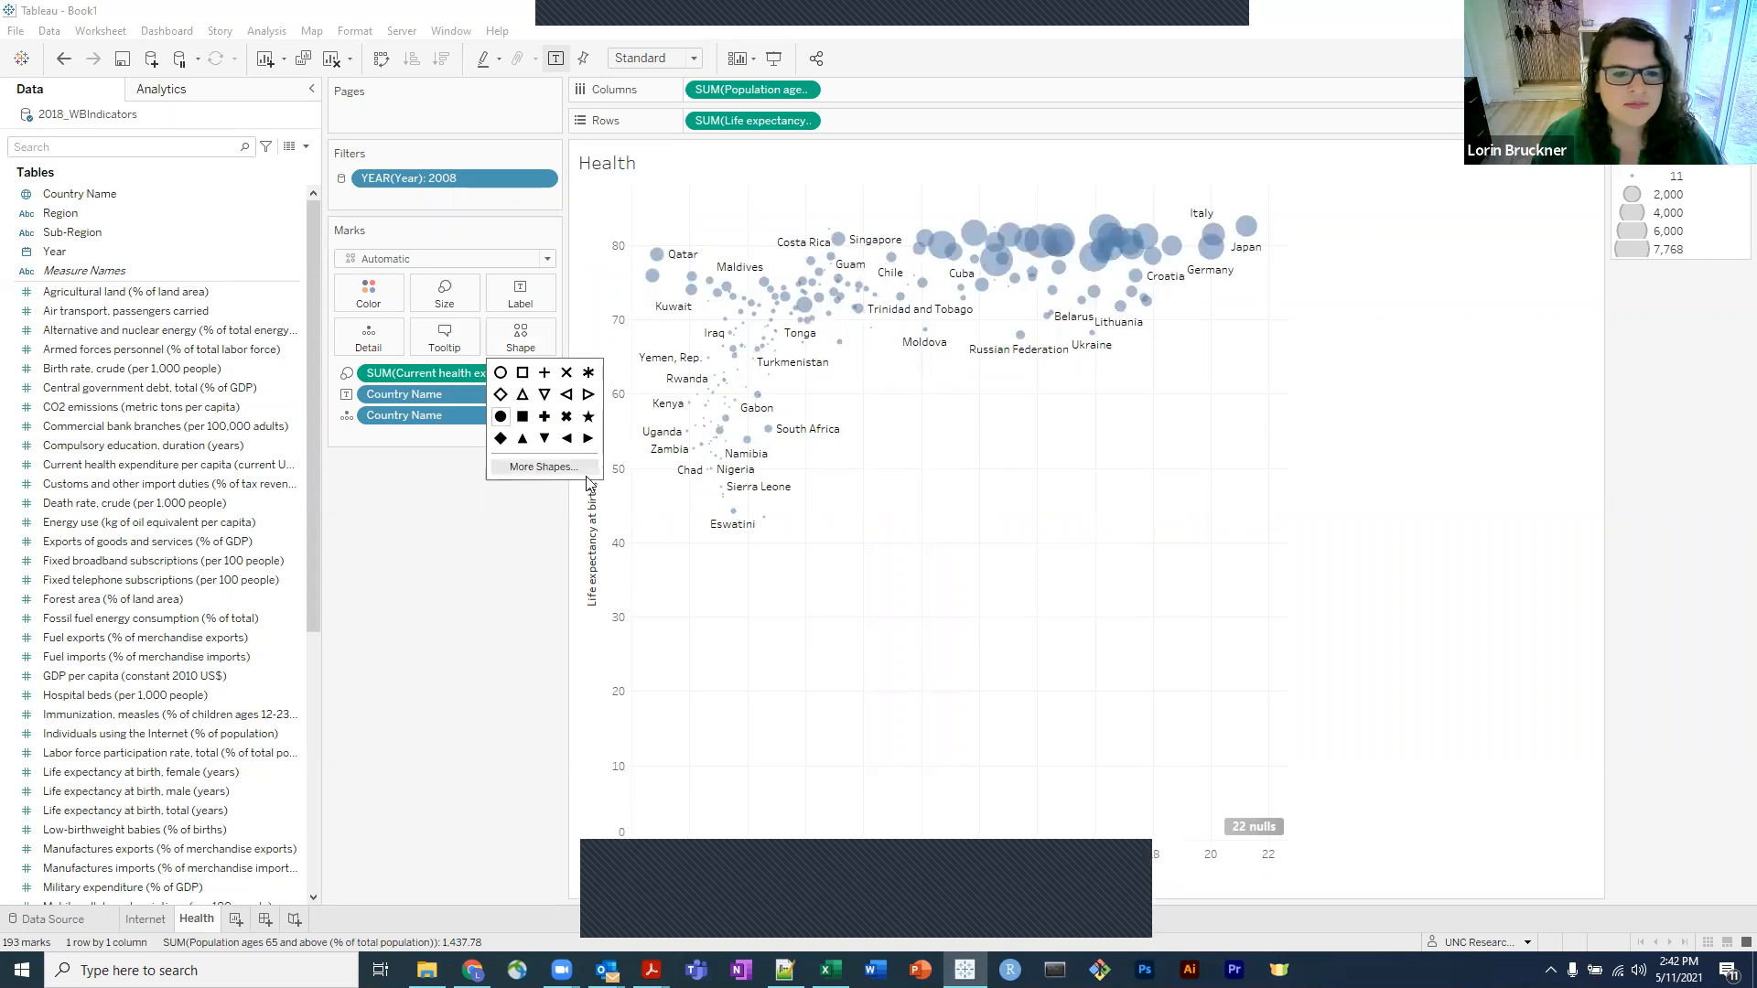
click(410, 631)
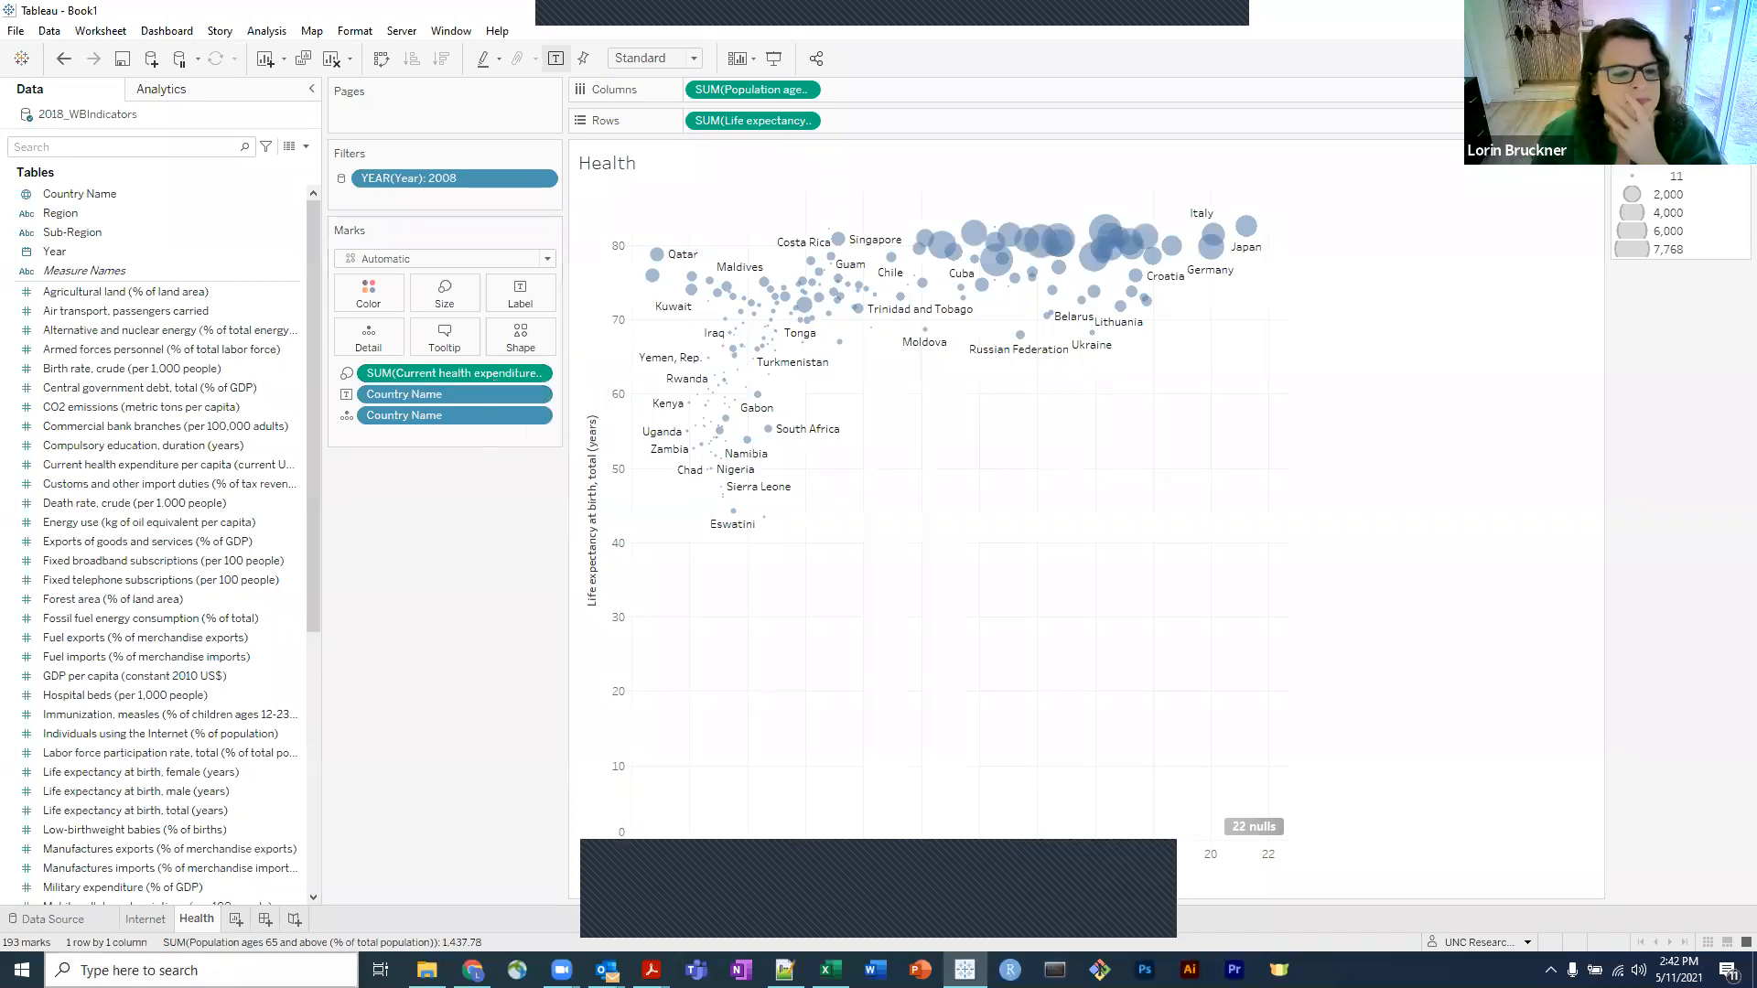
On the Internet worksheet, apply the Year filter to all worksheets using this data source, set it to 2010, and return to Health.
click(155, 923)
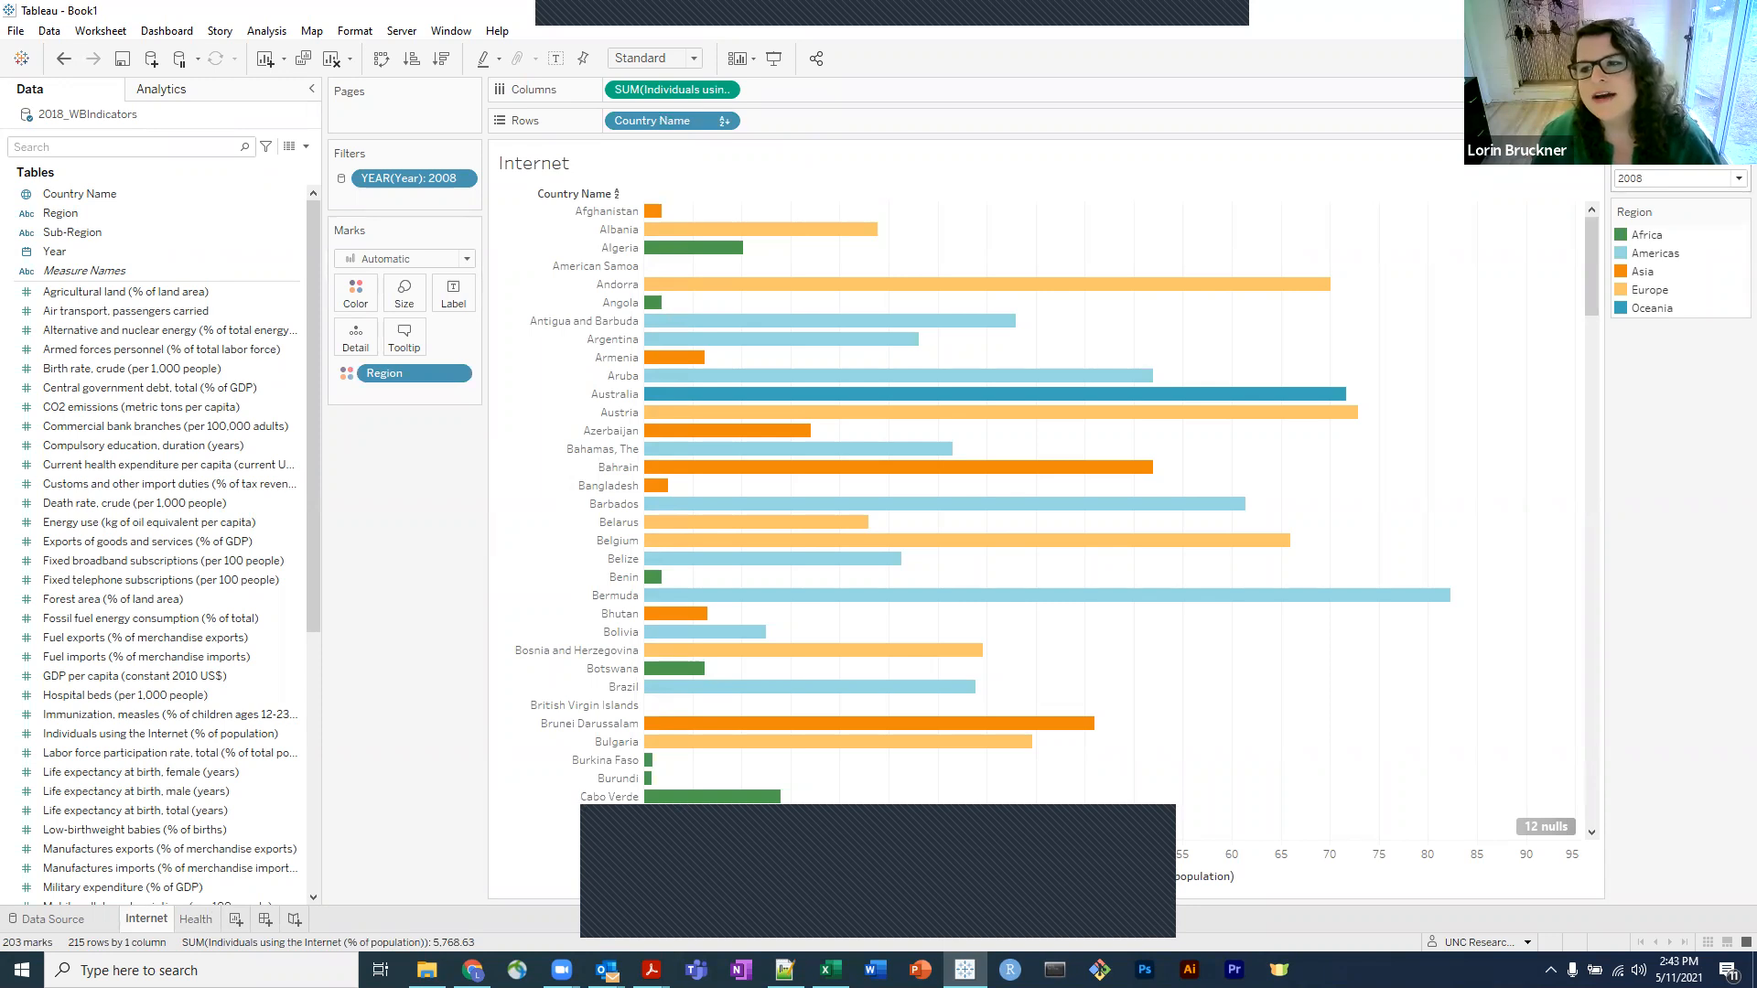
click(1740, 154)
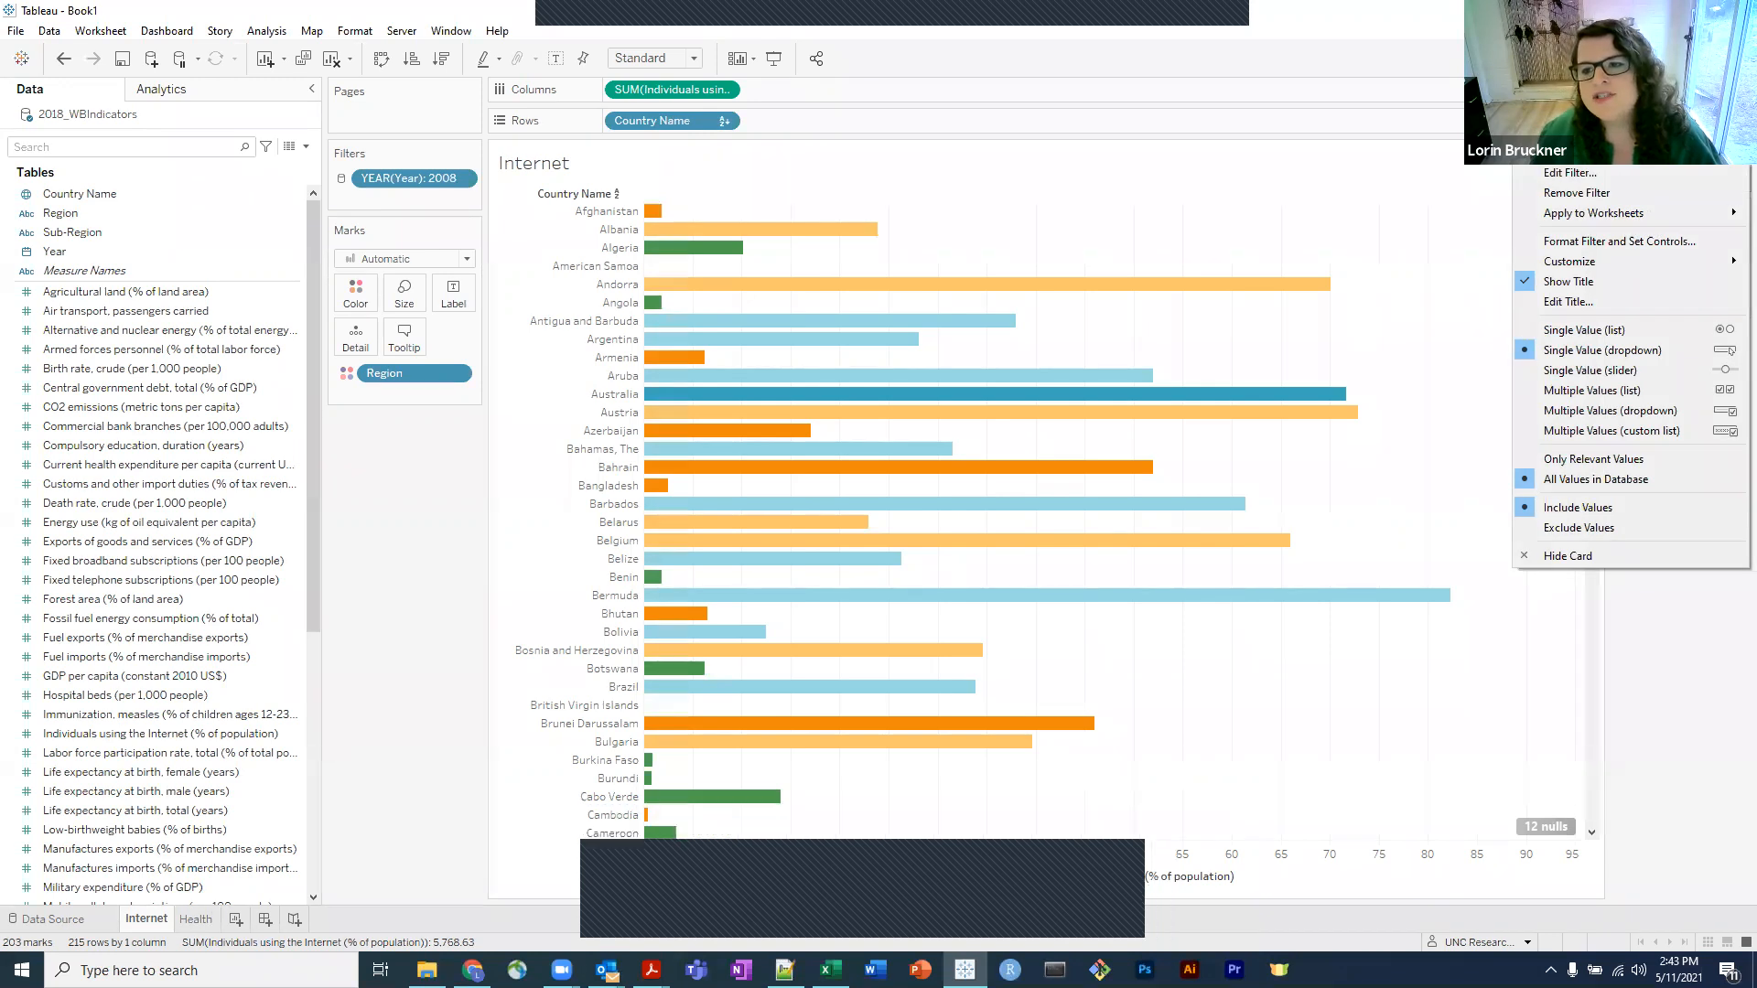
mouse_move(1616, 220)
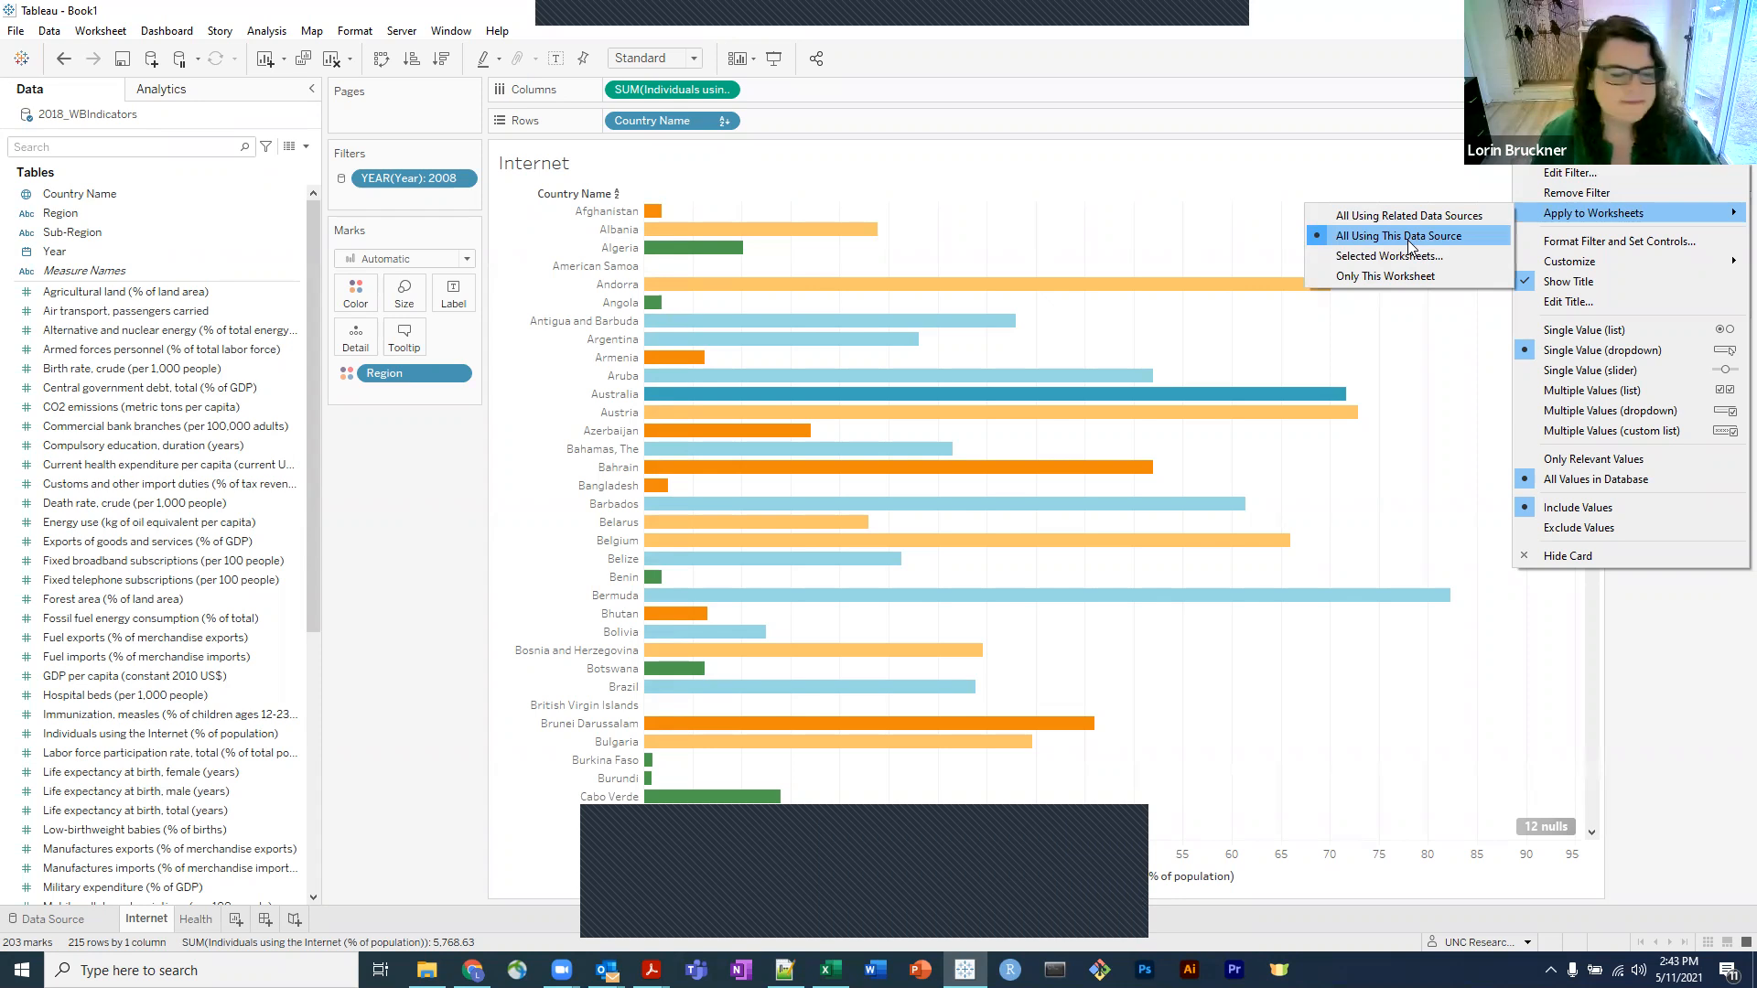
click(1410, 240)
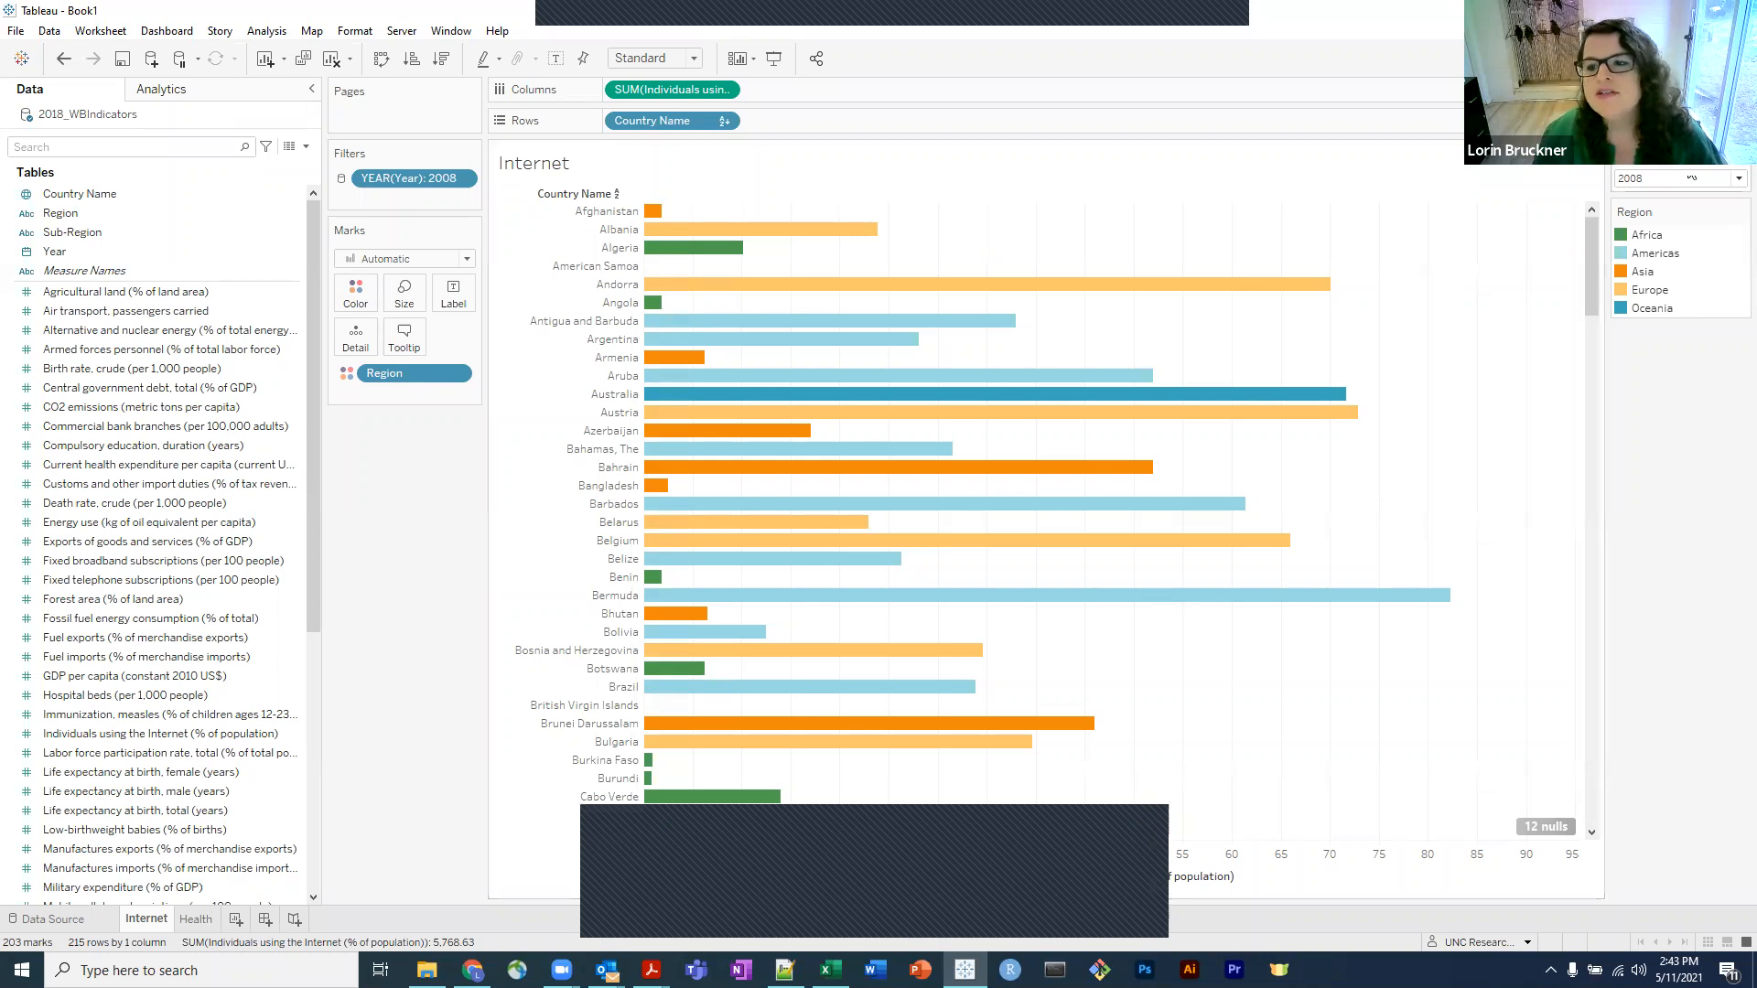
click(1691, 178)
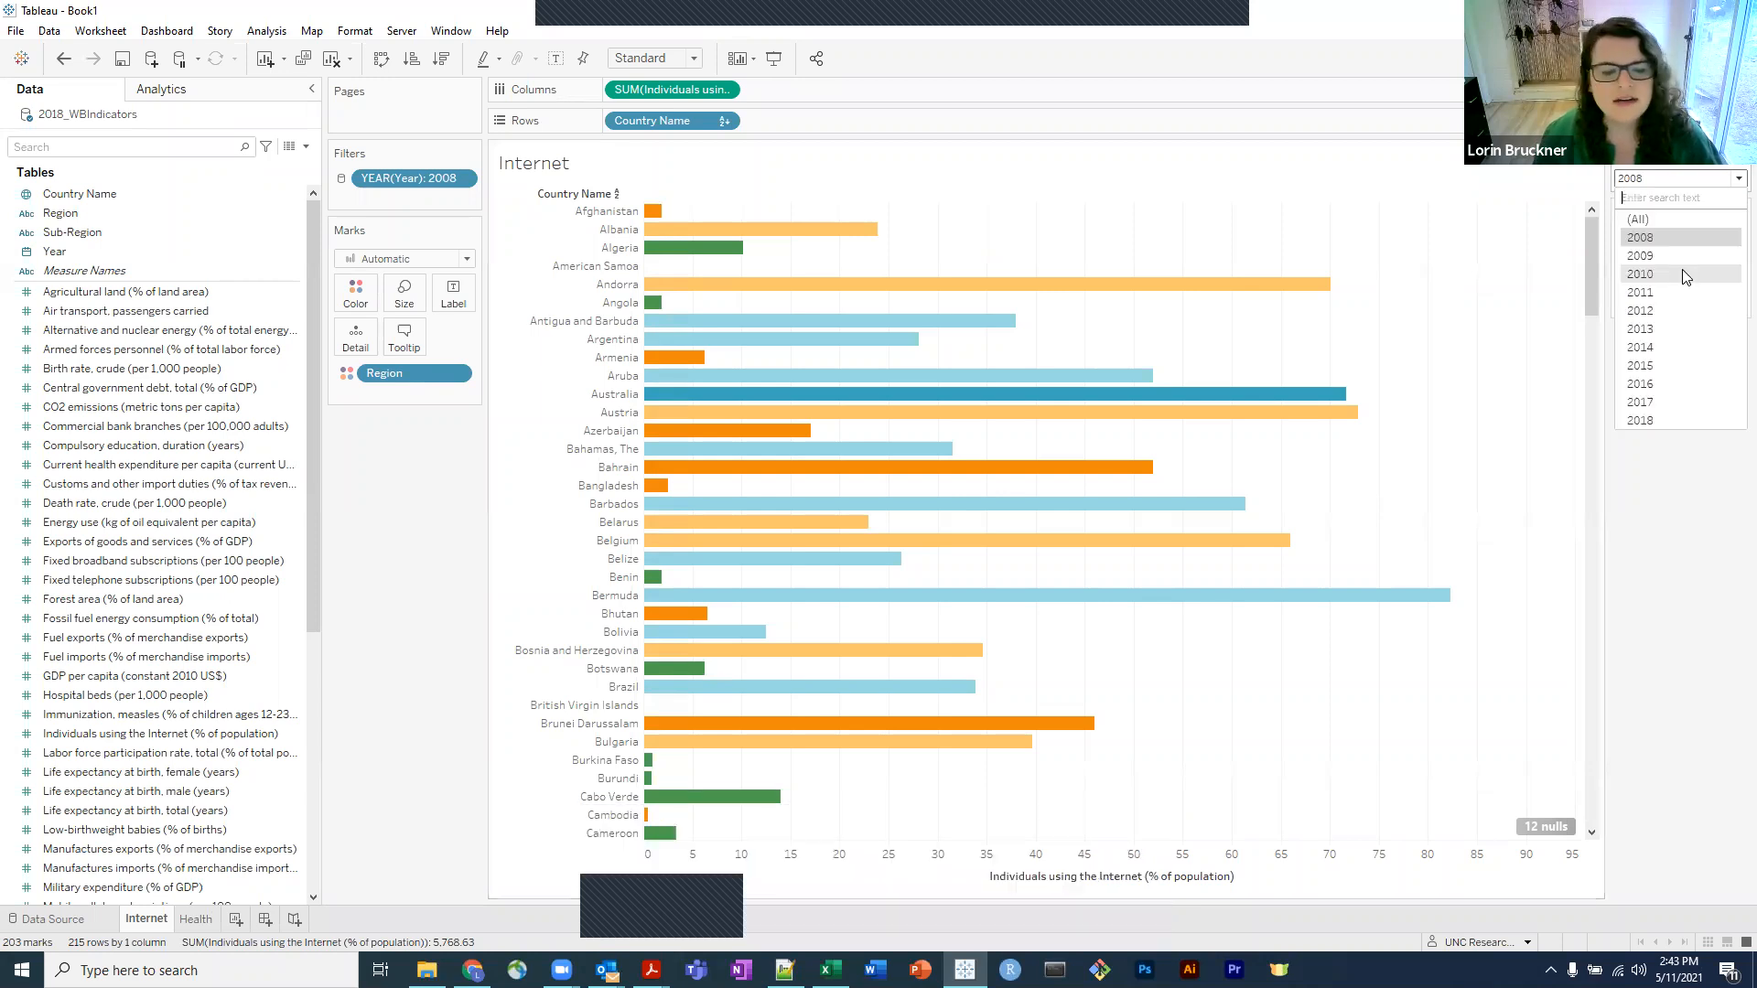
click(195, 922)
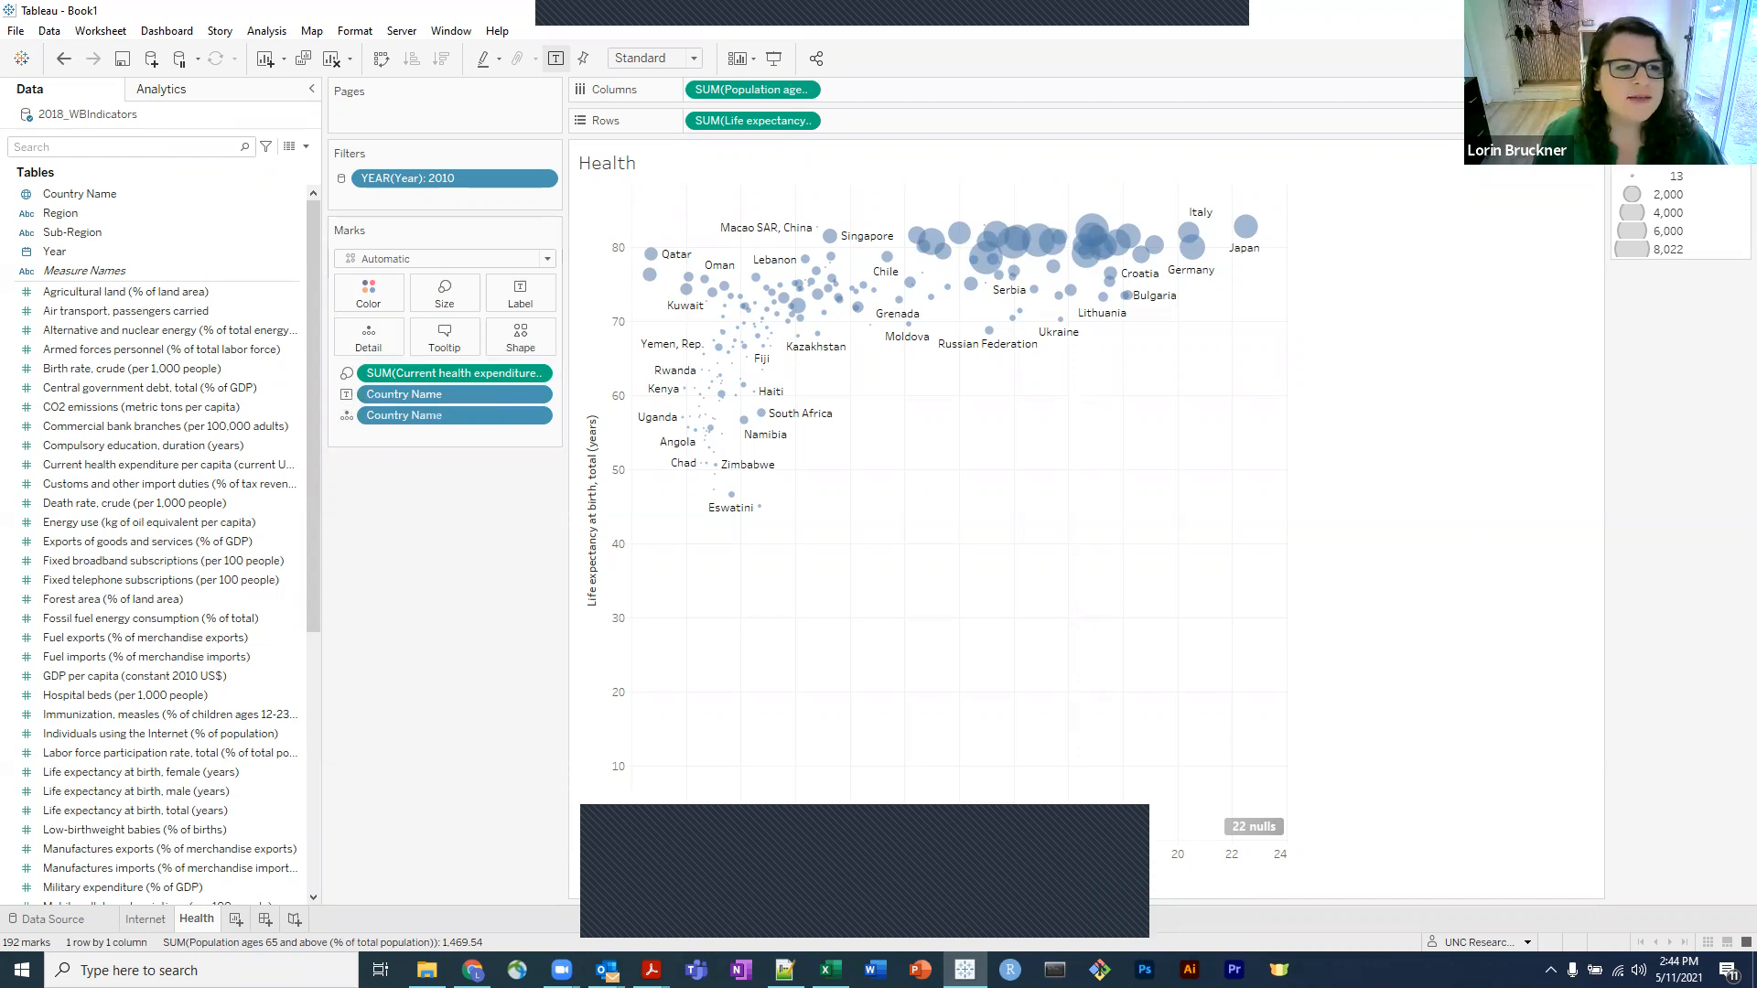
Try adding another Country Name field to the Health chart's mark details, and remove the duplicate again.
click(71, 199)
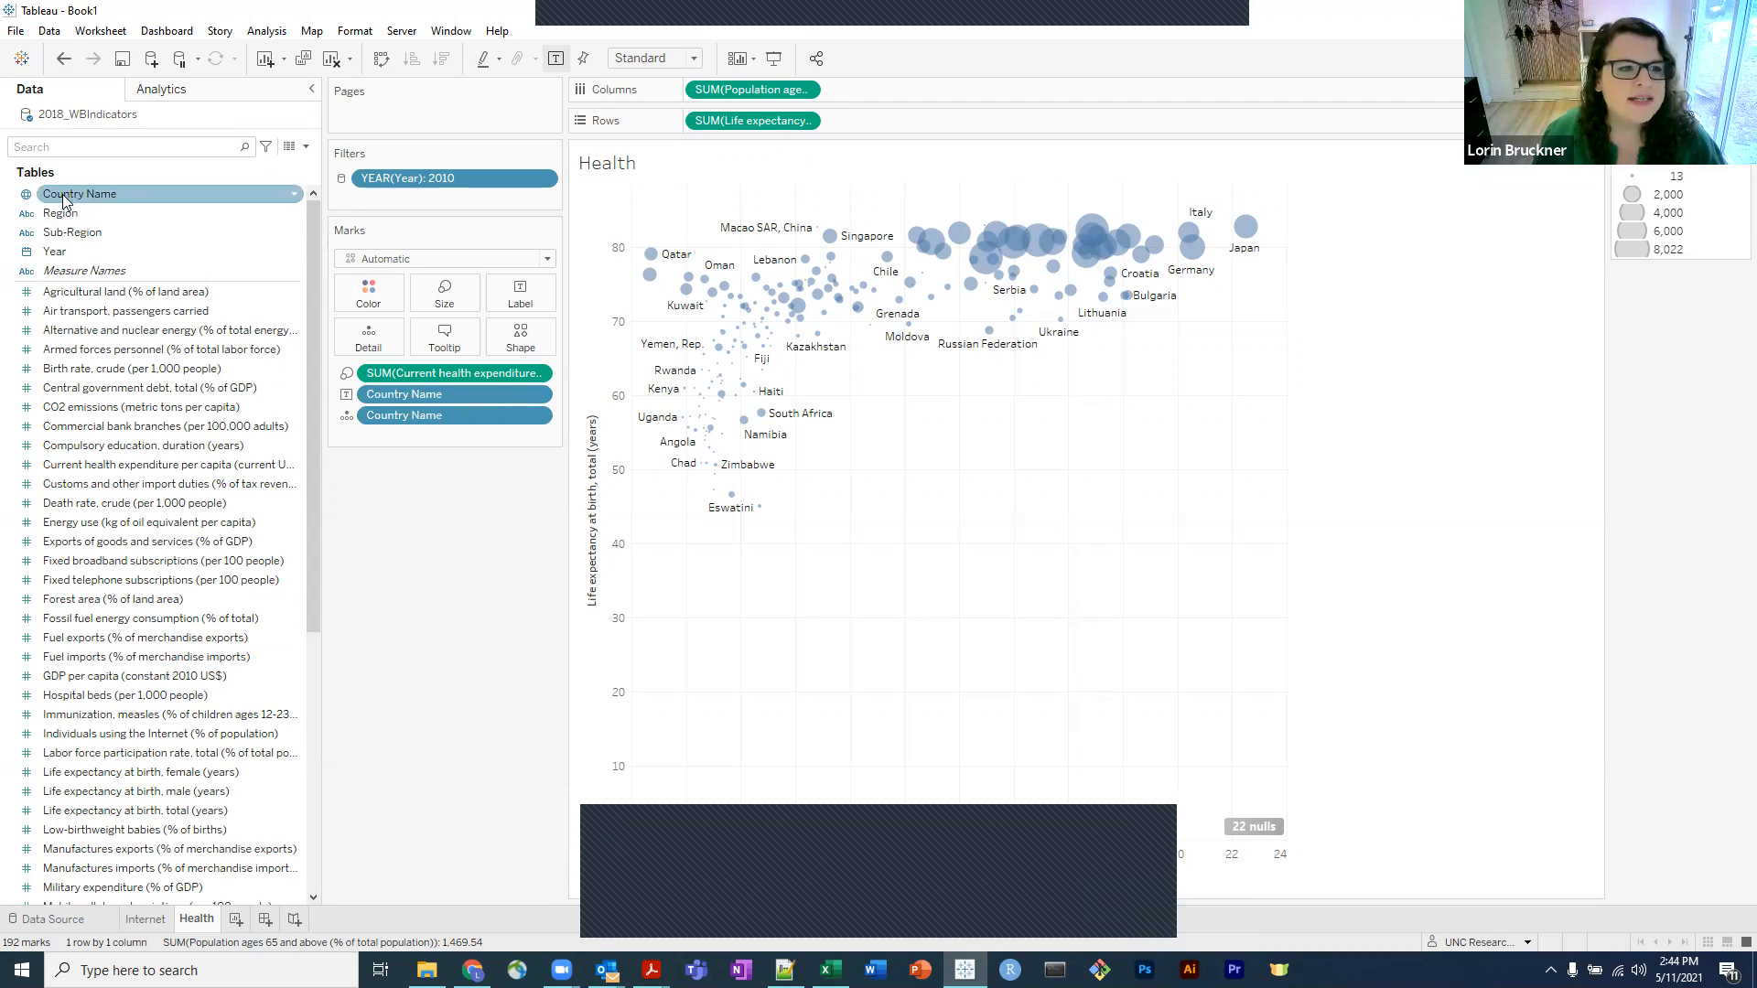
drag(64, 199, 389, 437)
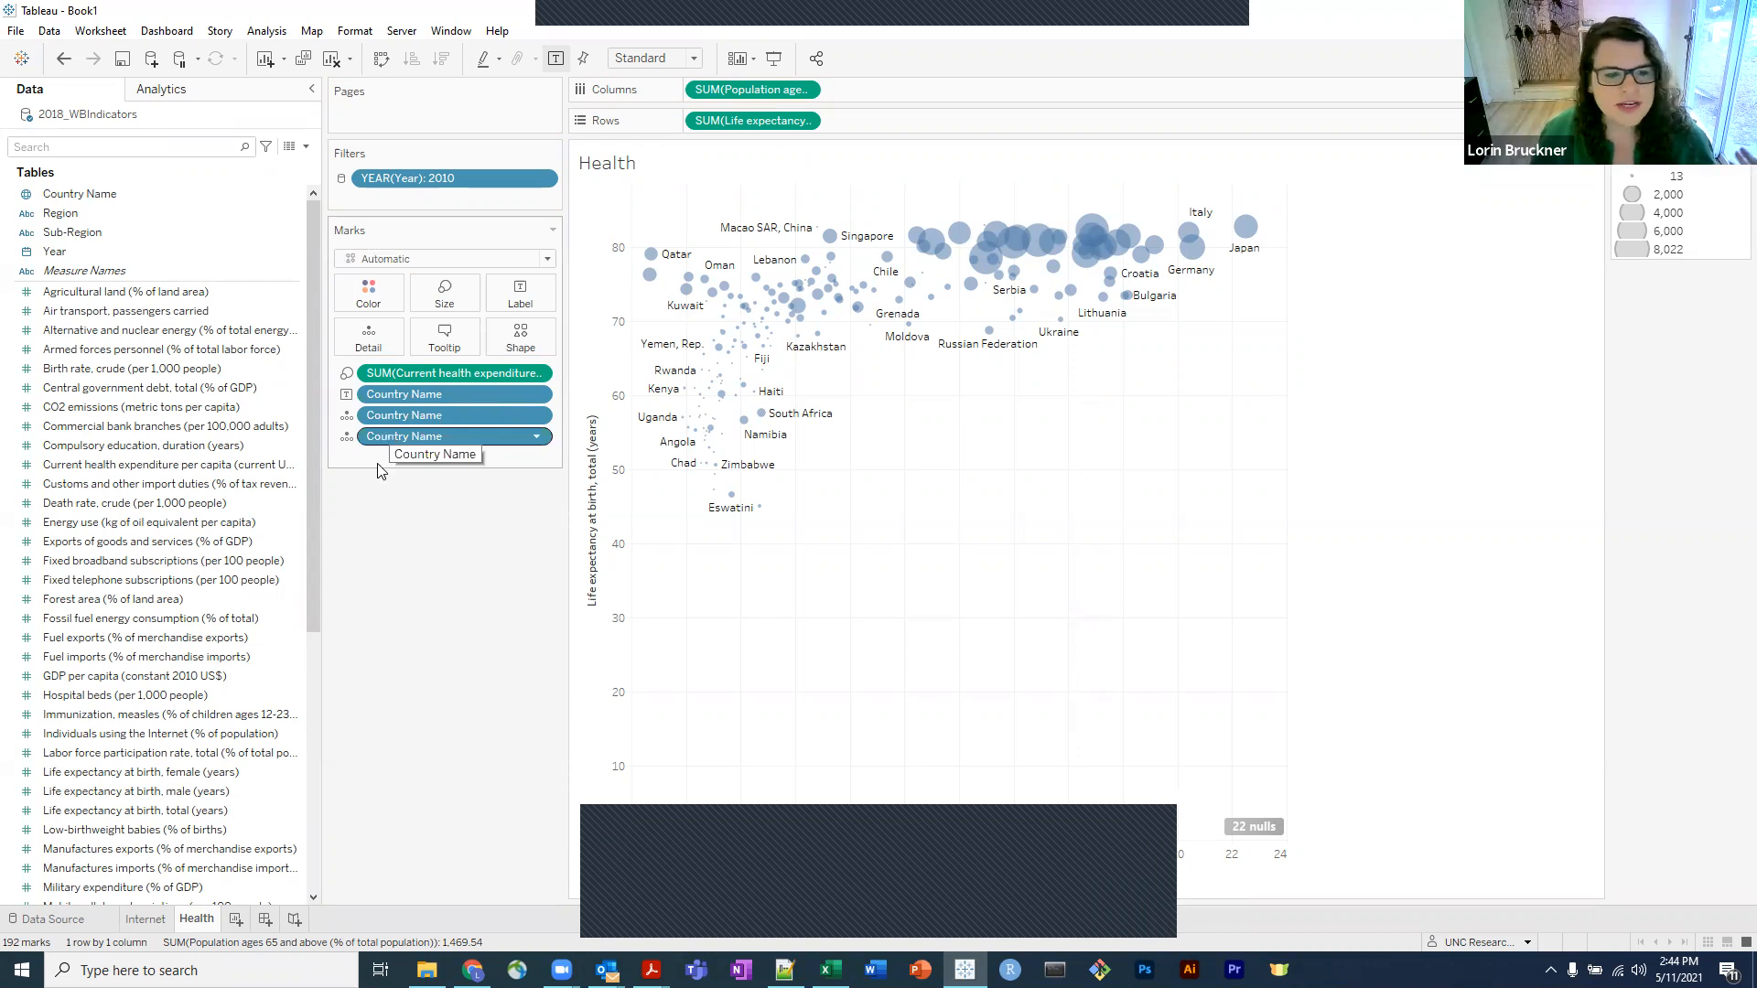
drag(348, 449, 372, 581)
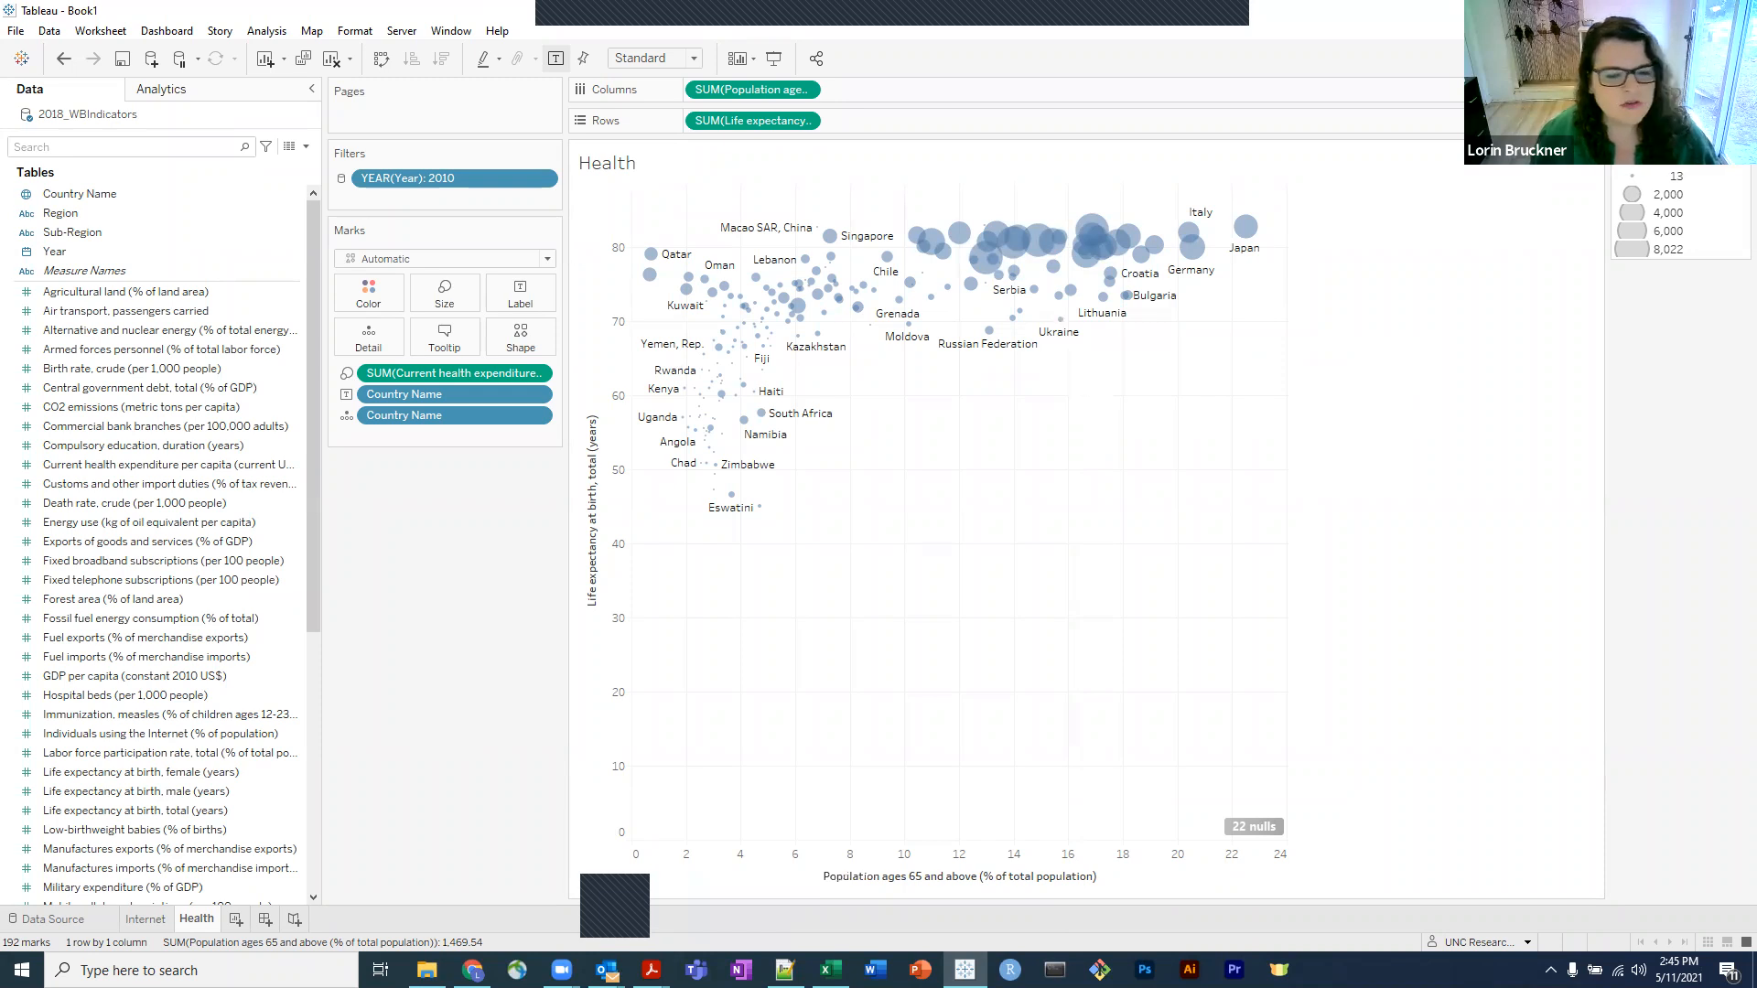
Create a new worksheet and check the data type and geographic role assigned to the Country Name field.
click(236, 920)
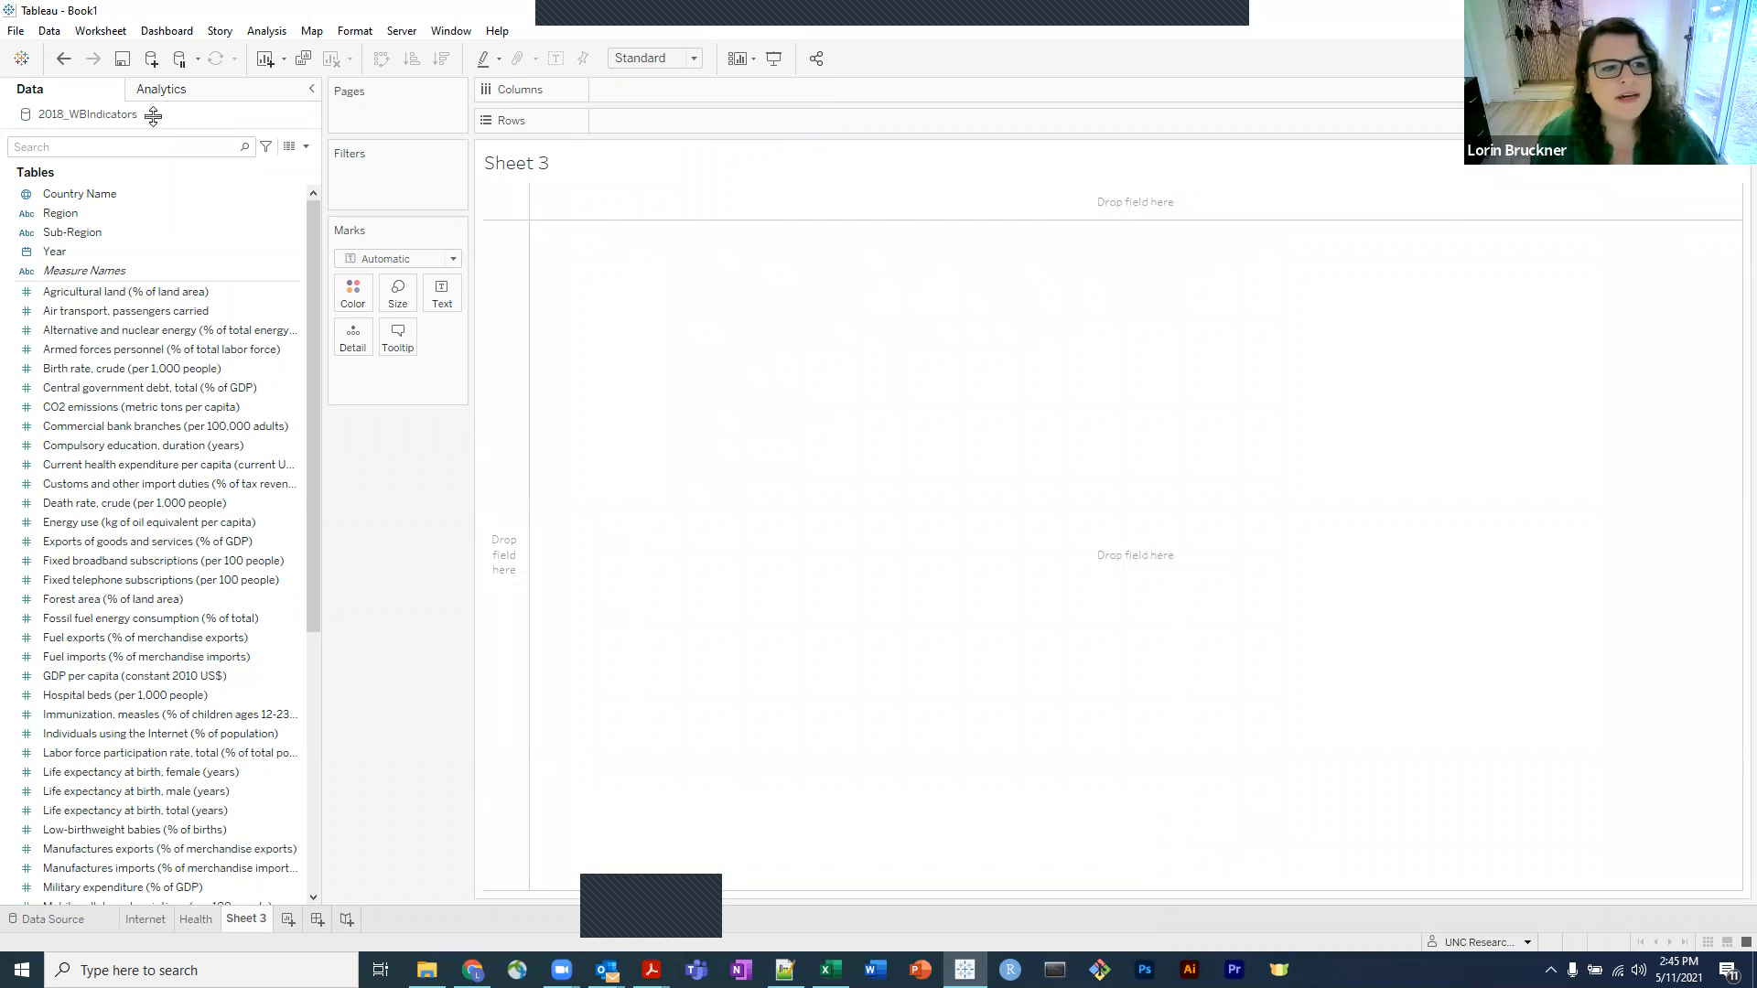
click(34, 197)
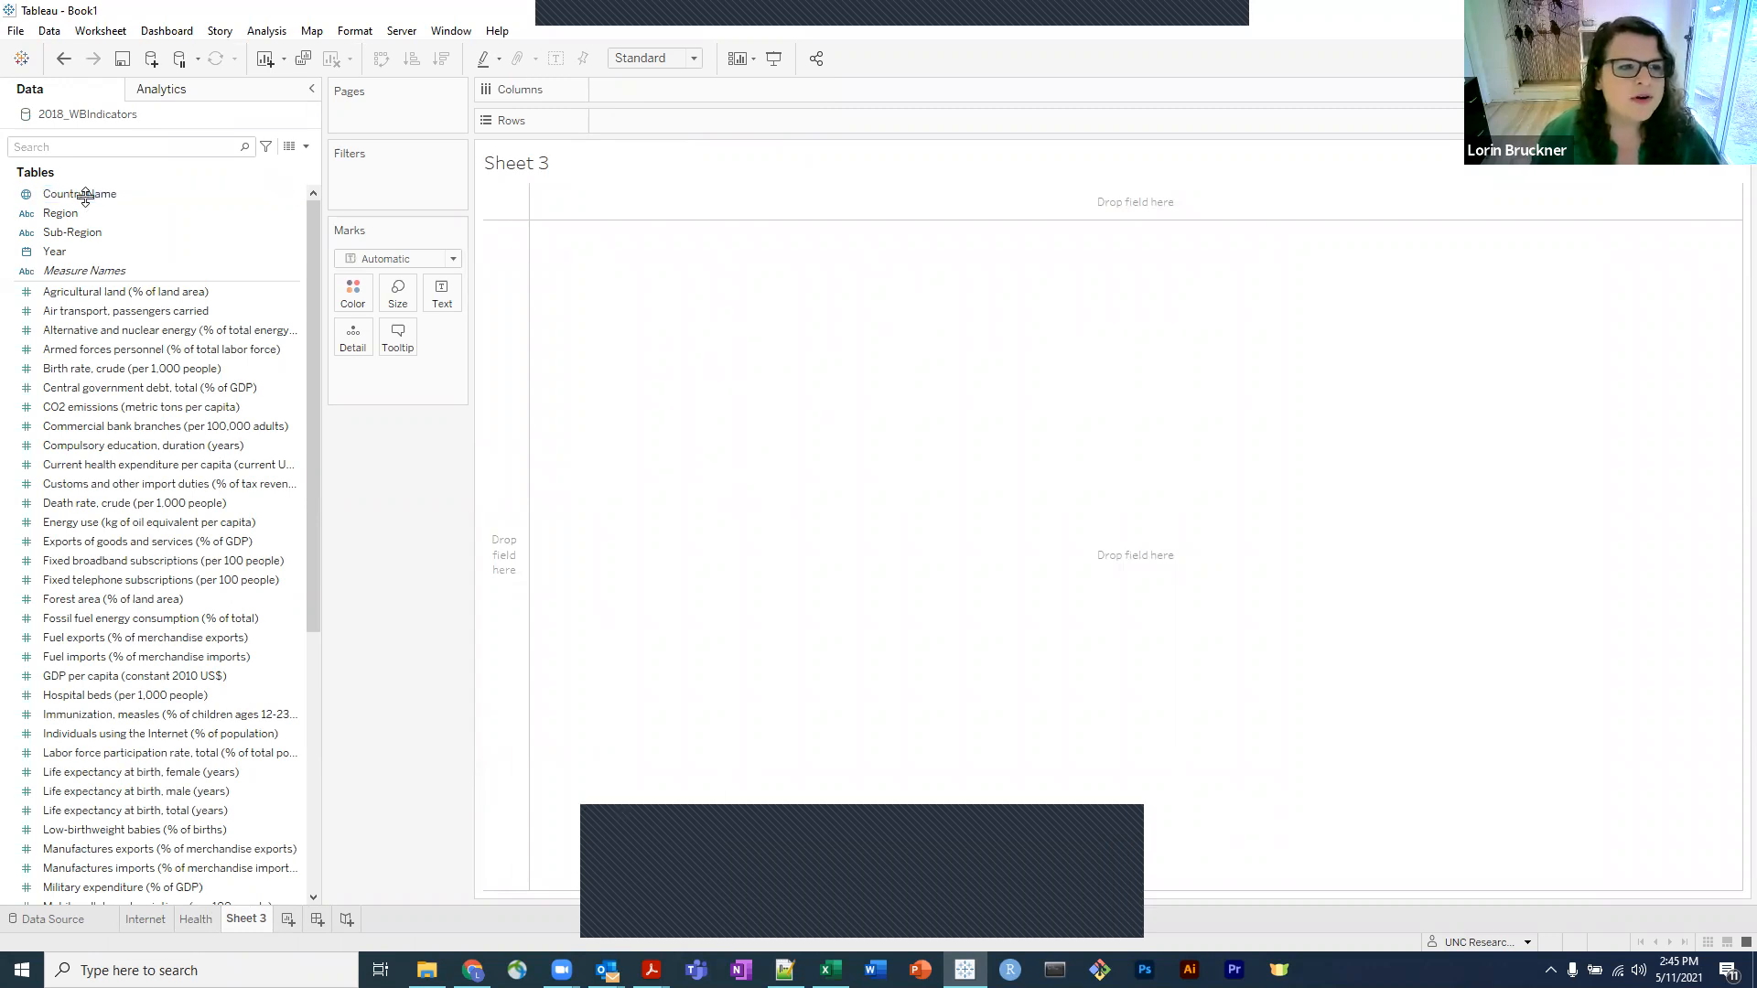
click(24, 199)
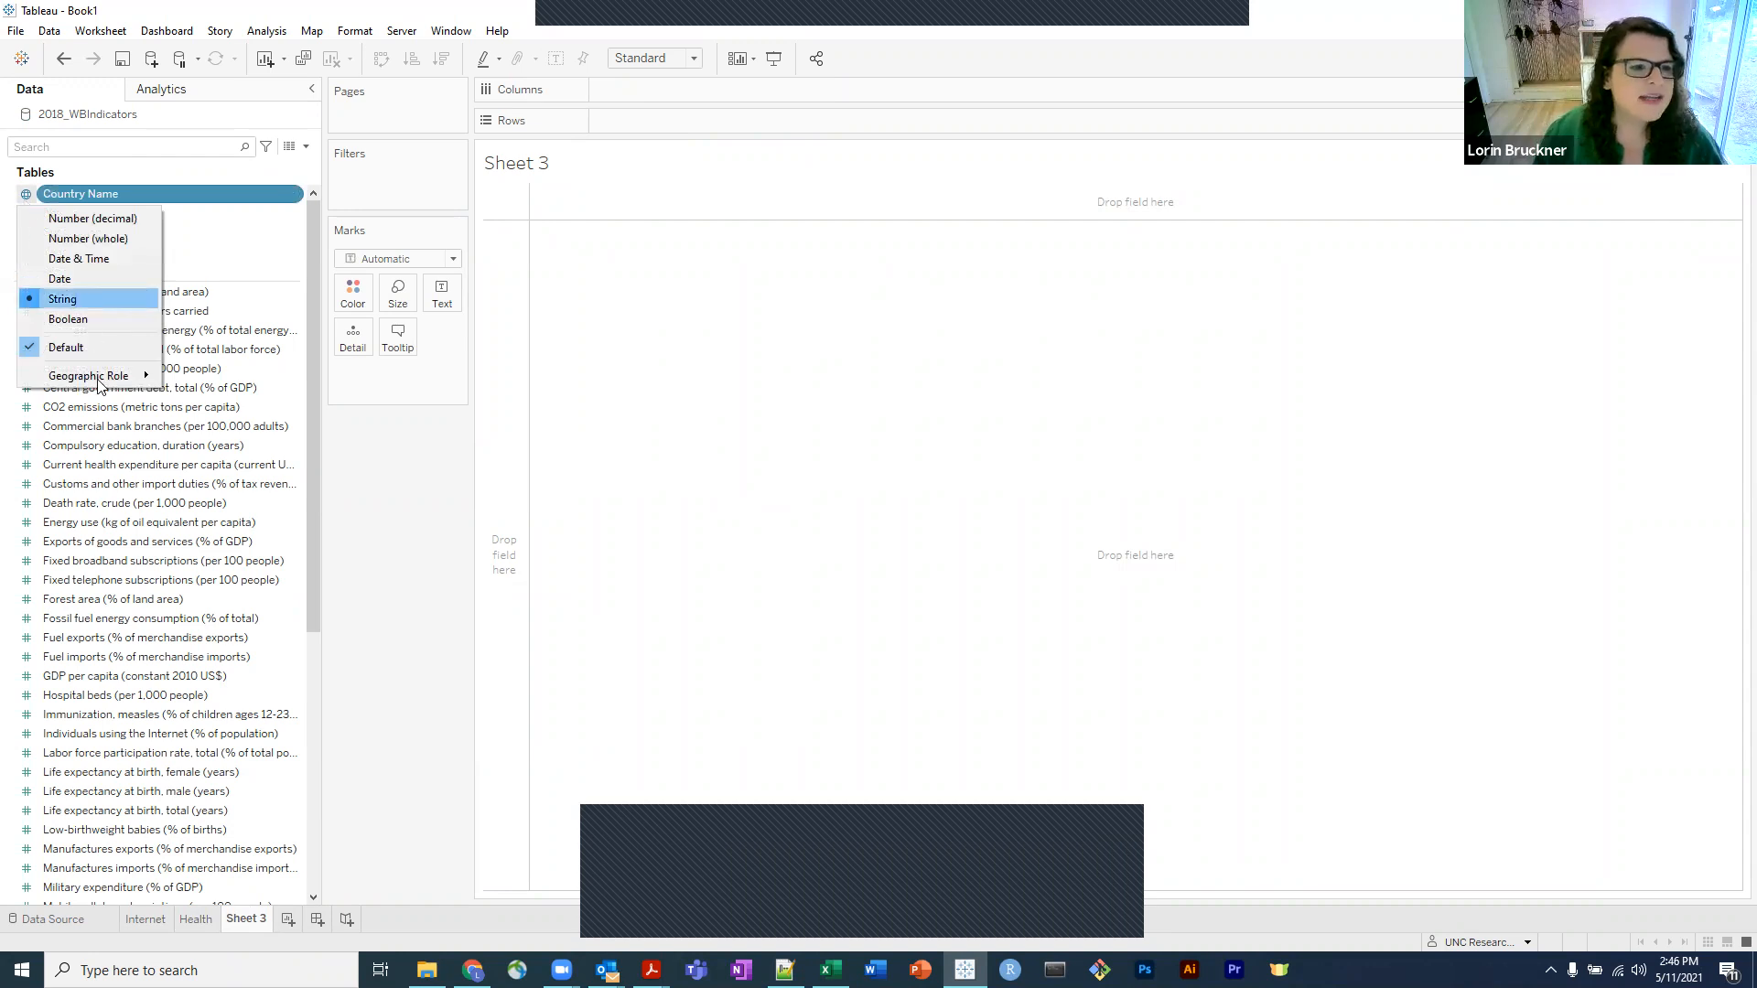
mouse_move(101, 383)
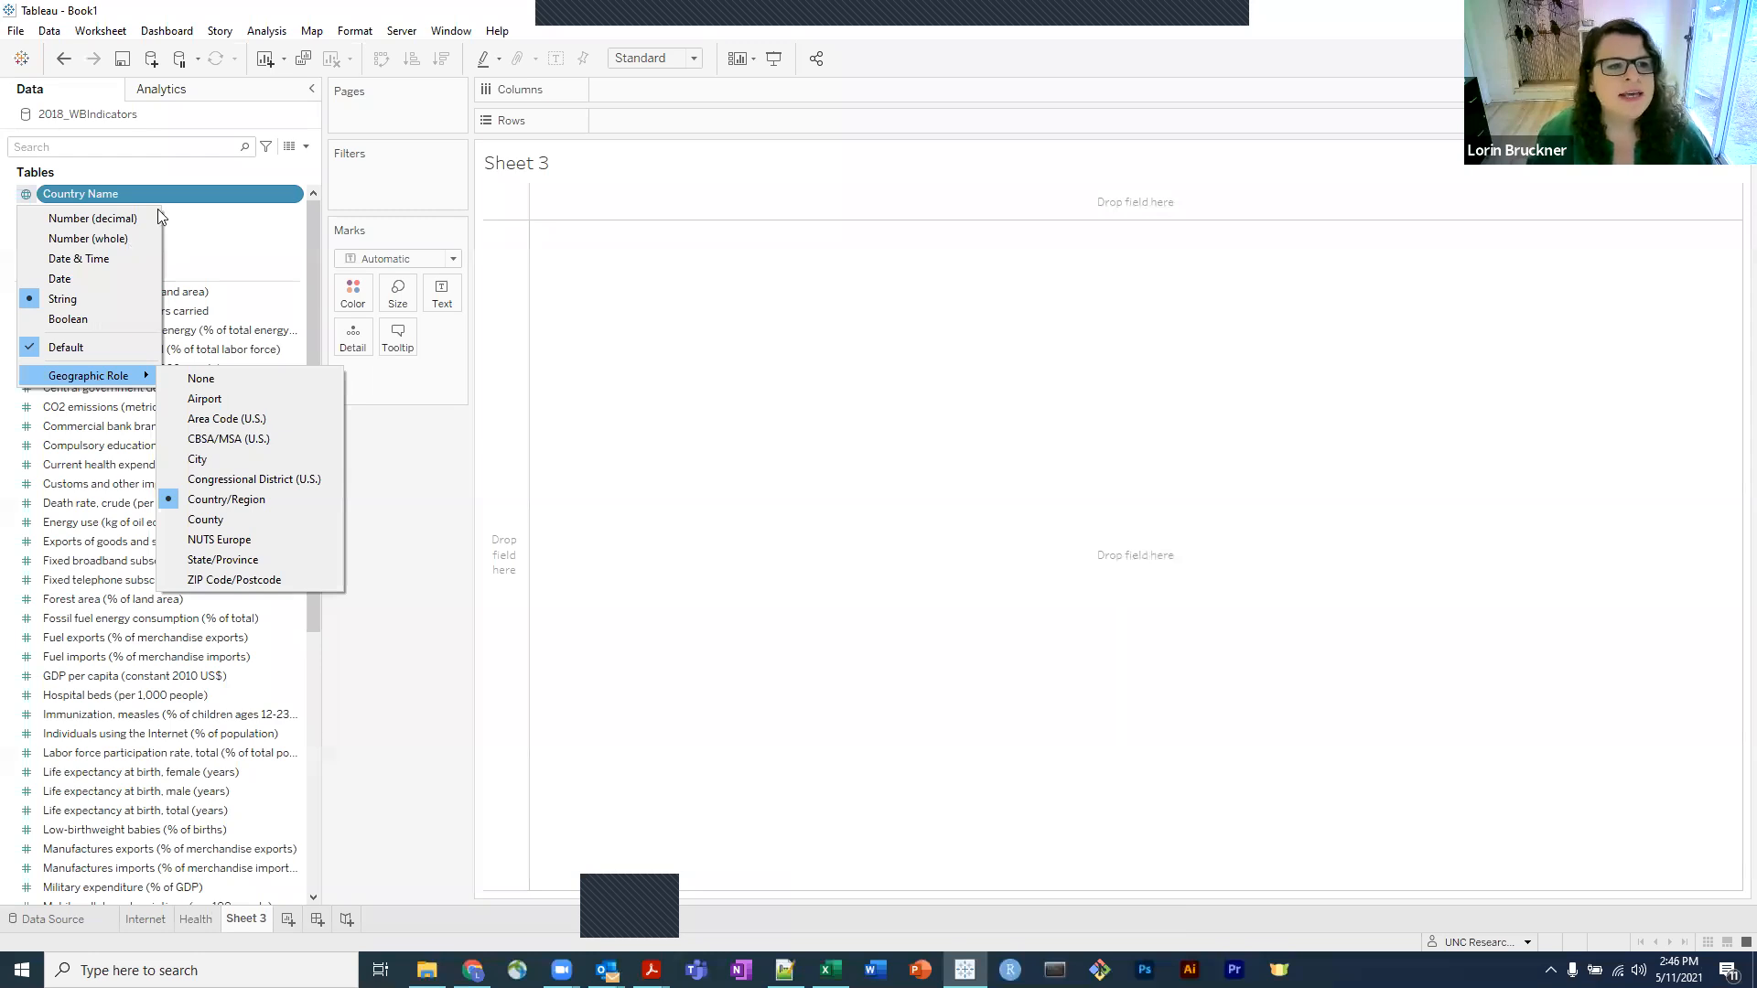
click(178, 224)
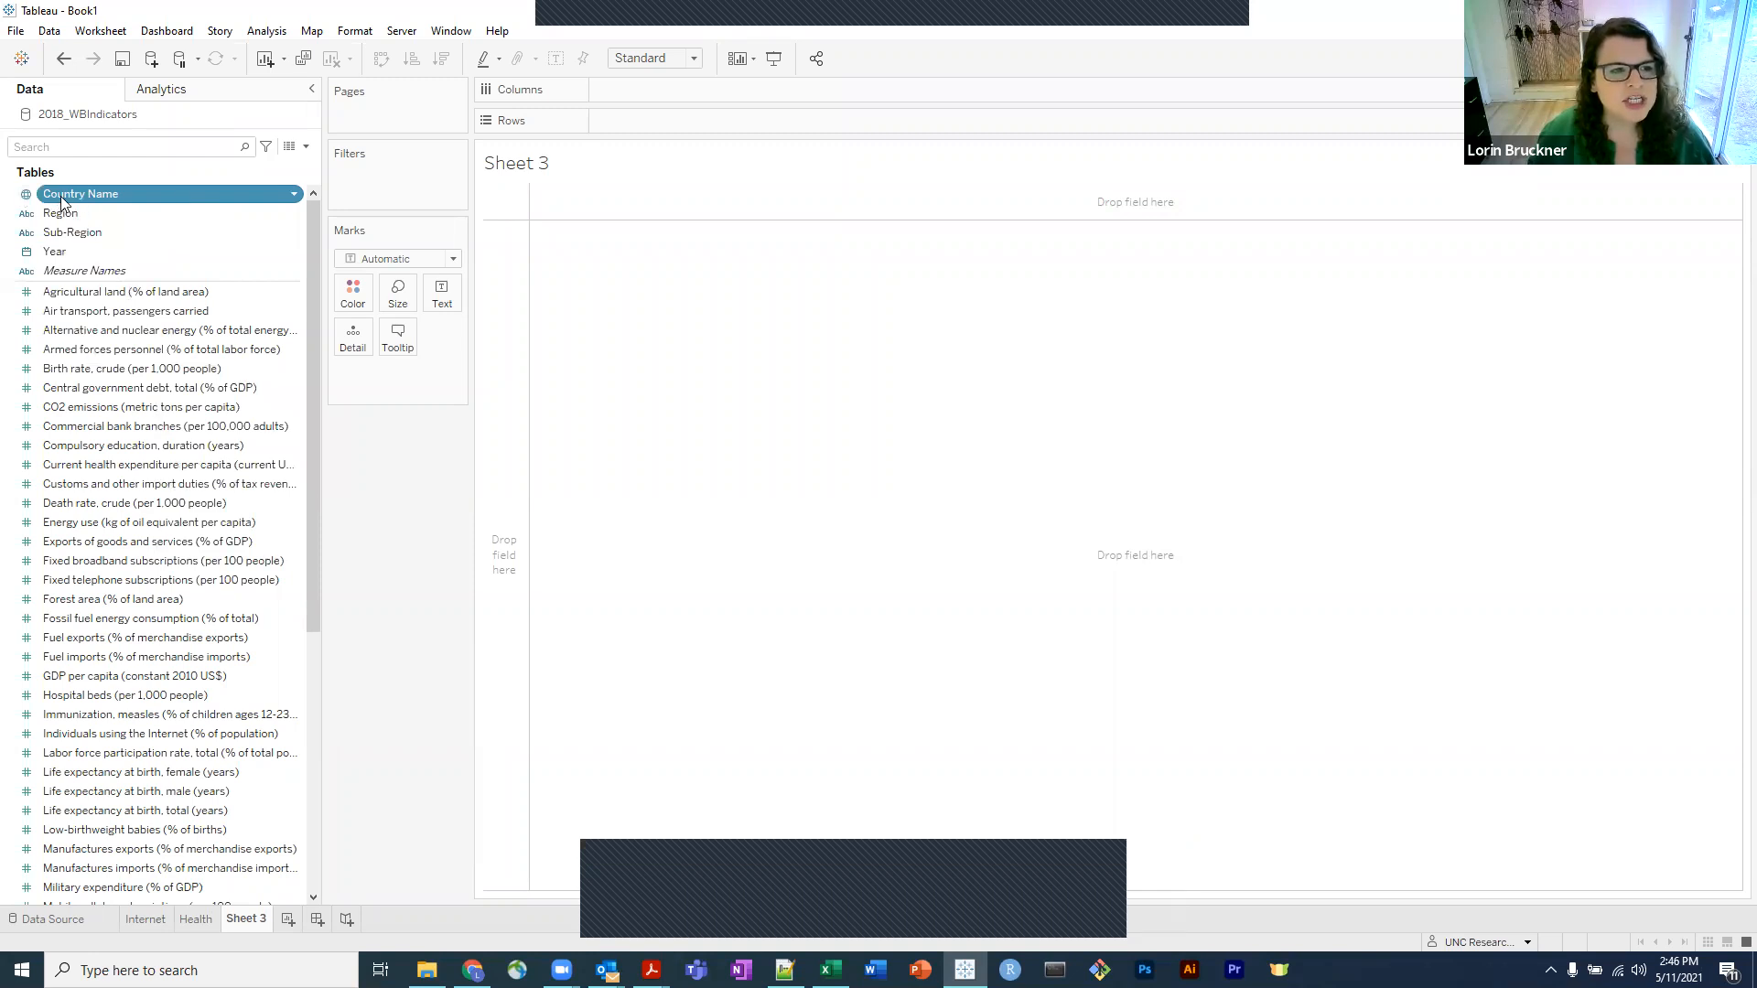
Plot Country Name as a symbol map and size its marks by Fuel exports (% of merchandise exports).
drag(58, 201, 1075, 483)
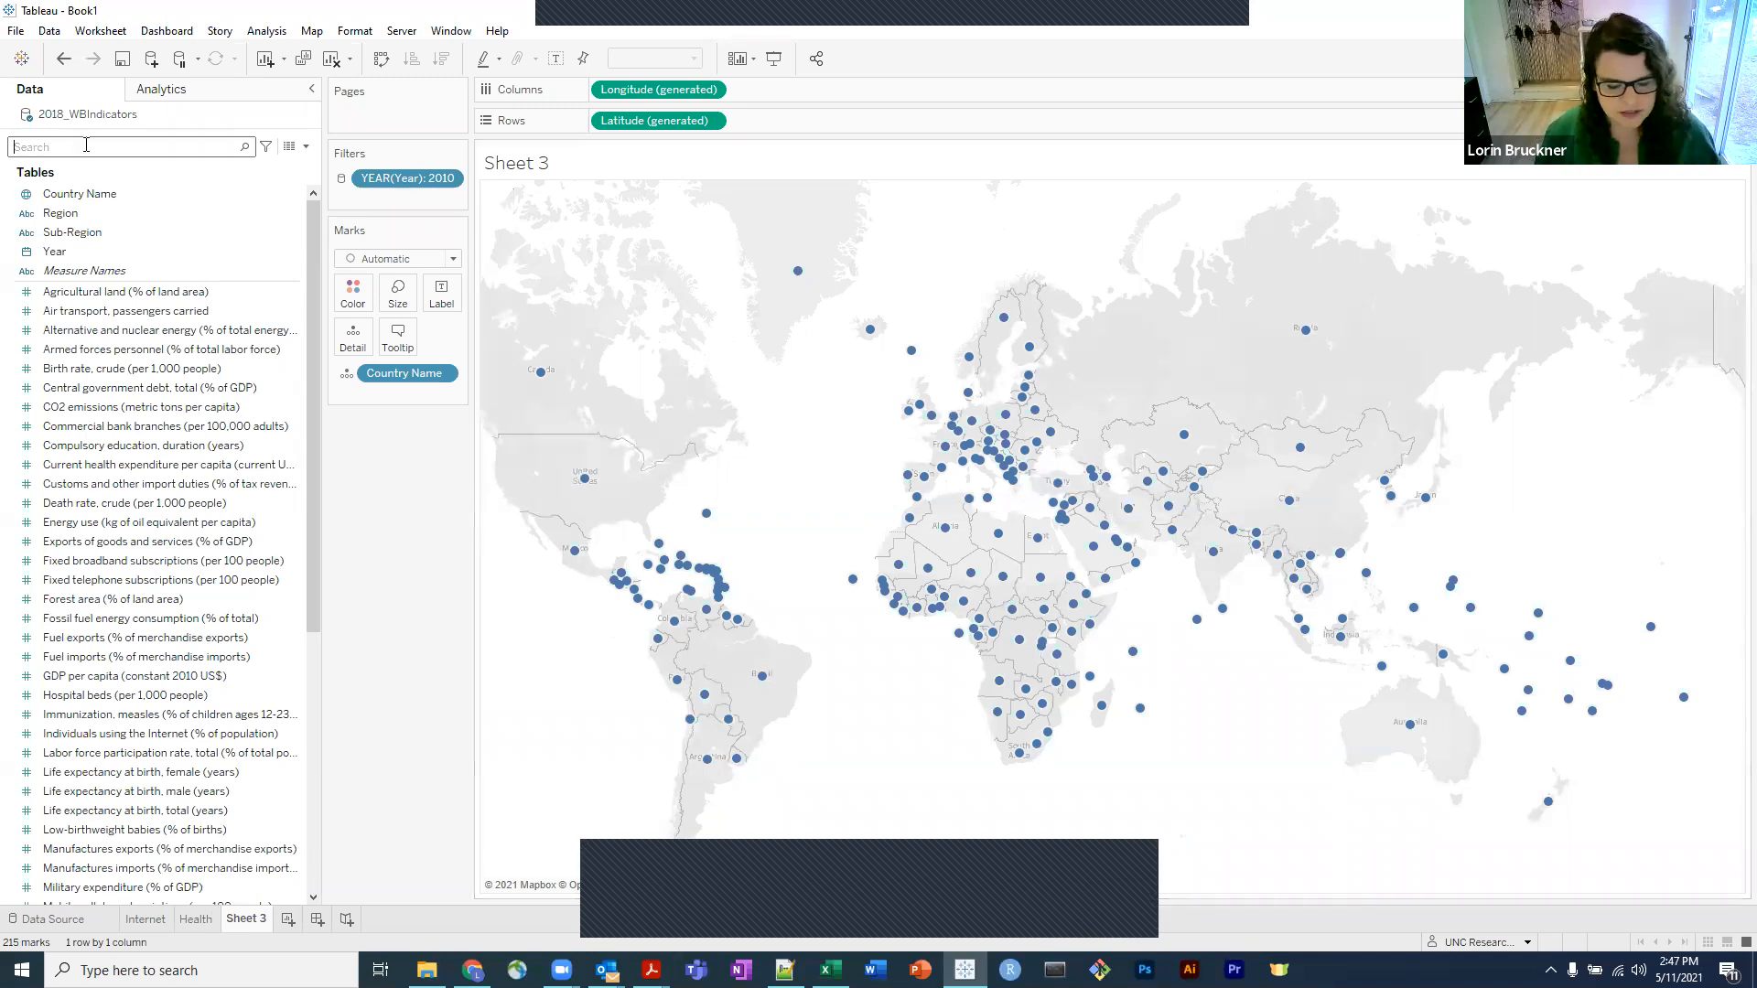
text(fuel)
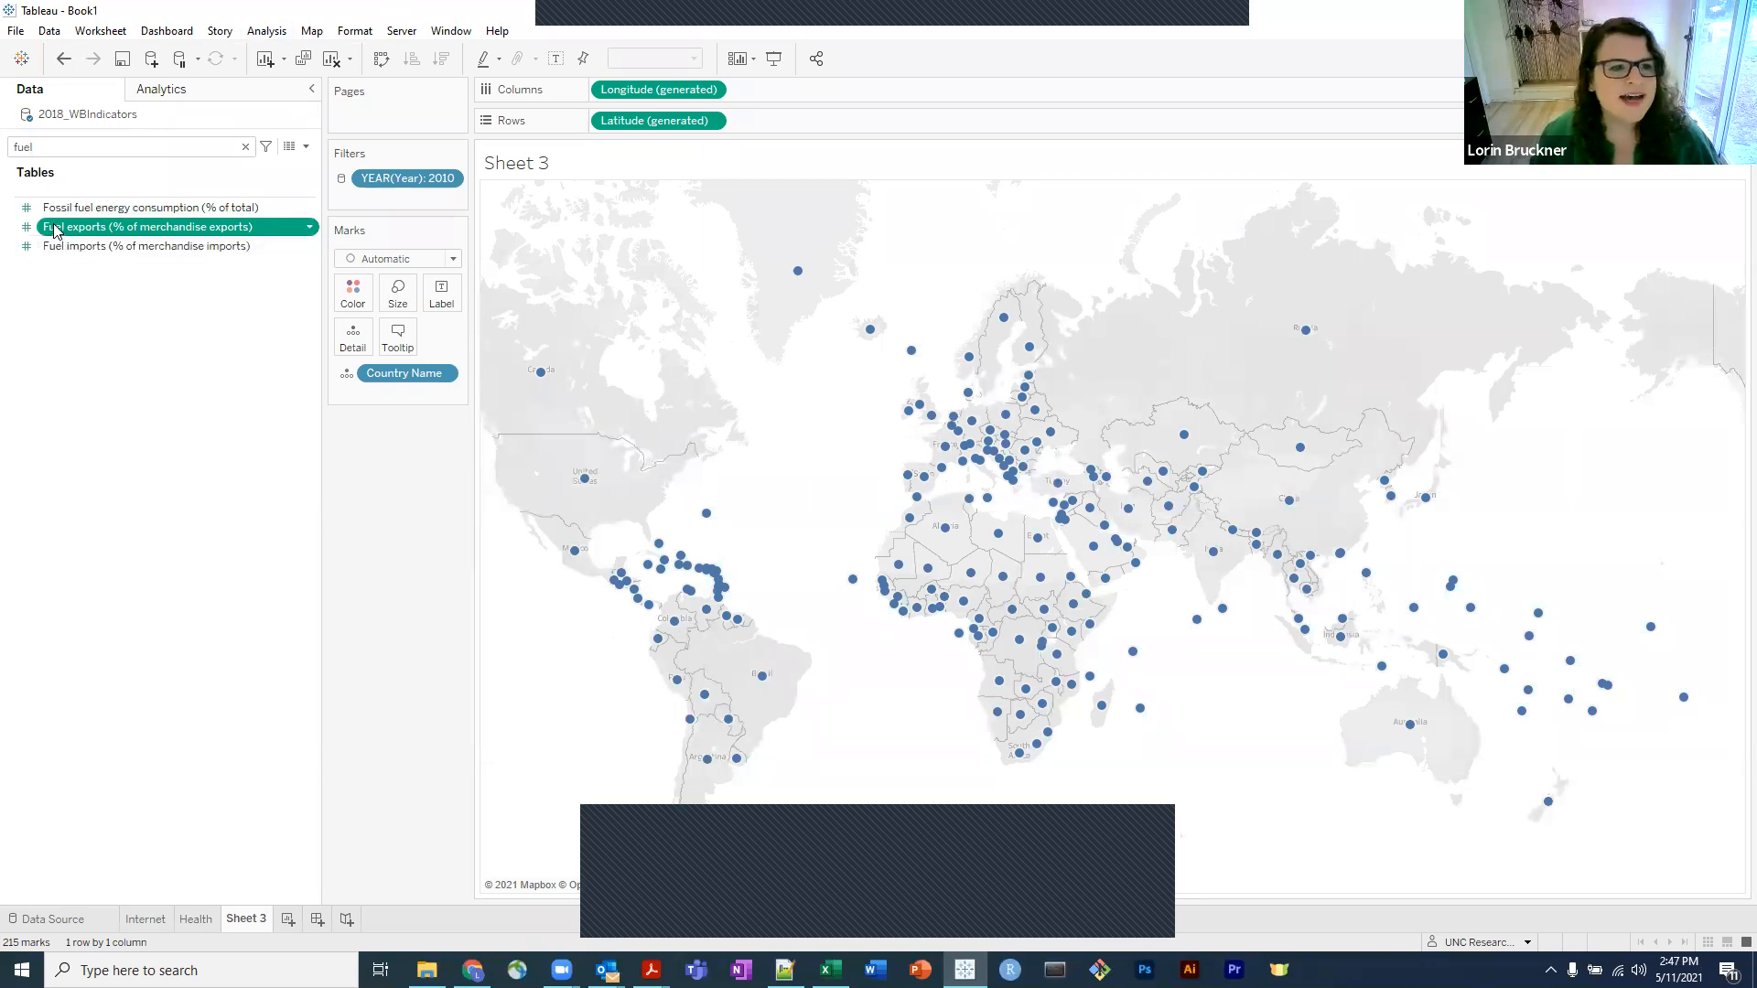
drag(54, 231, 400, 306)
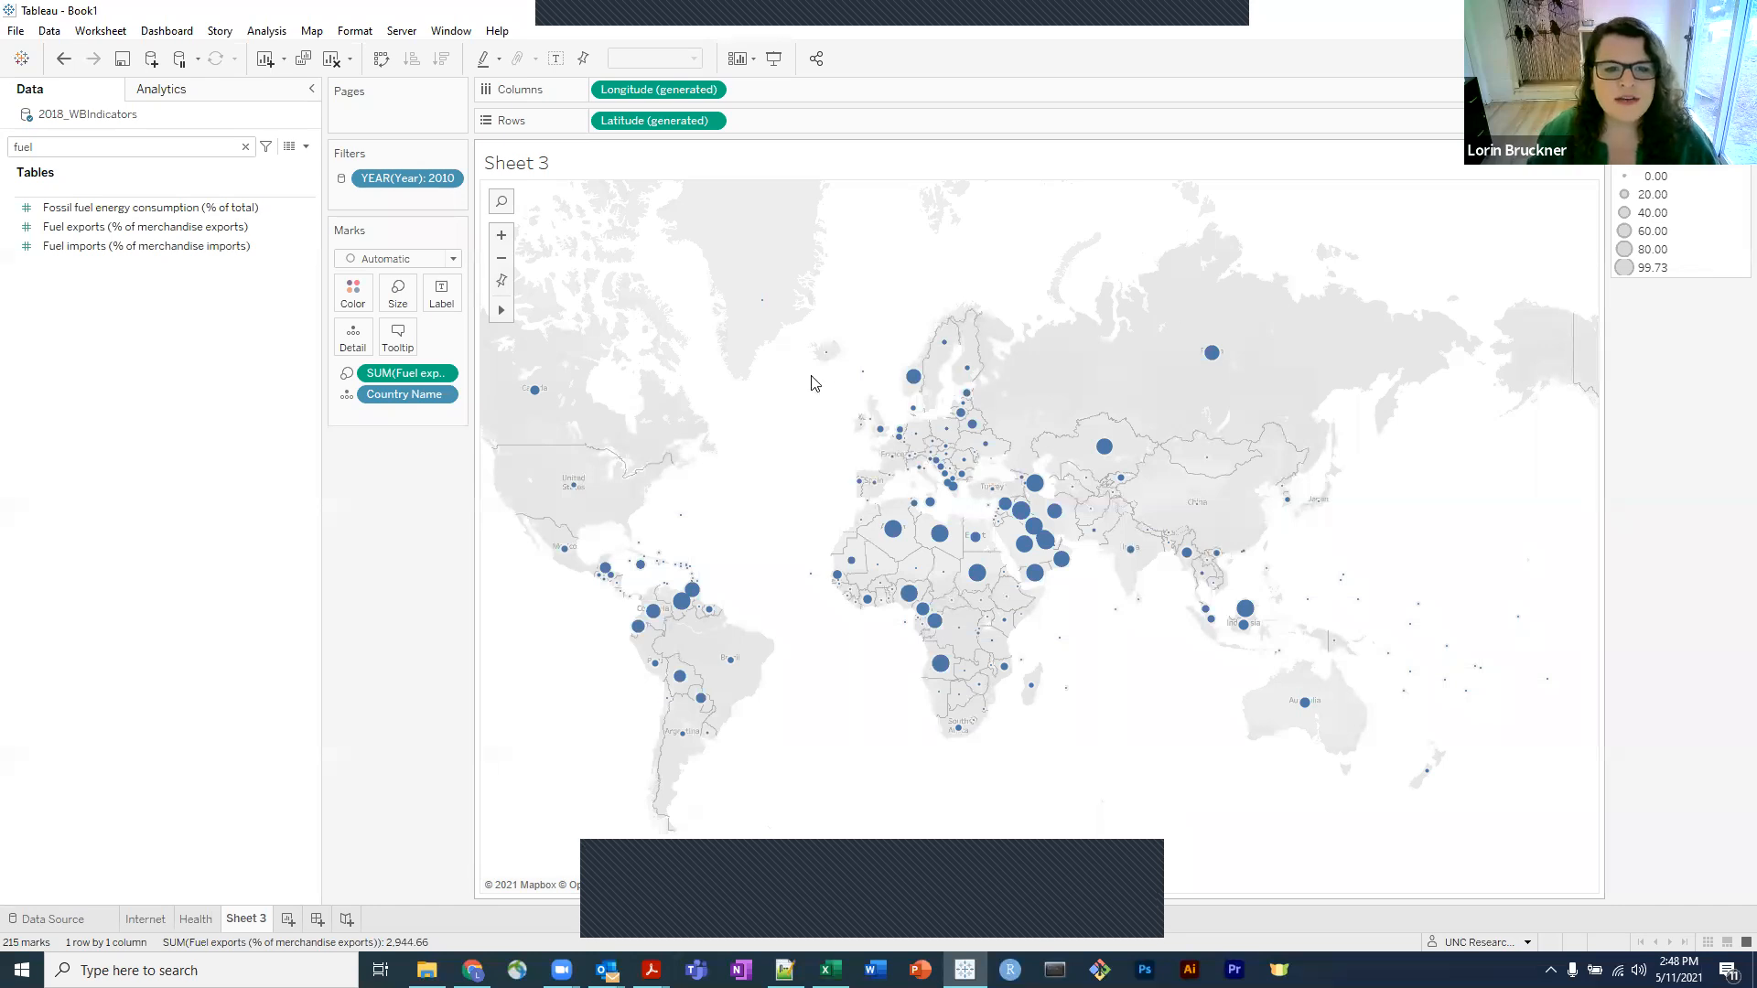
Search the map for India to view that area, and reset the map to its full extent.
click(502, 203)
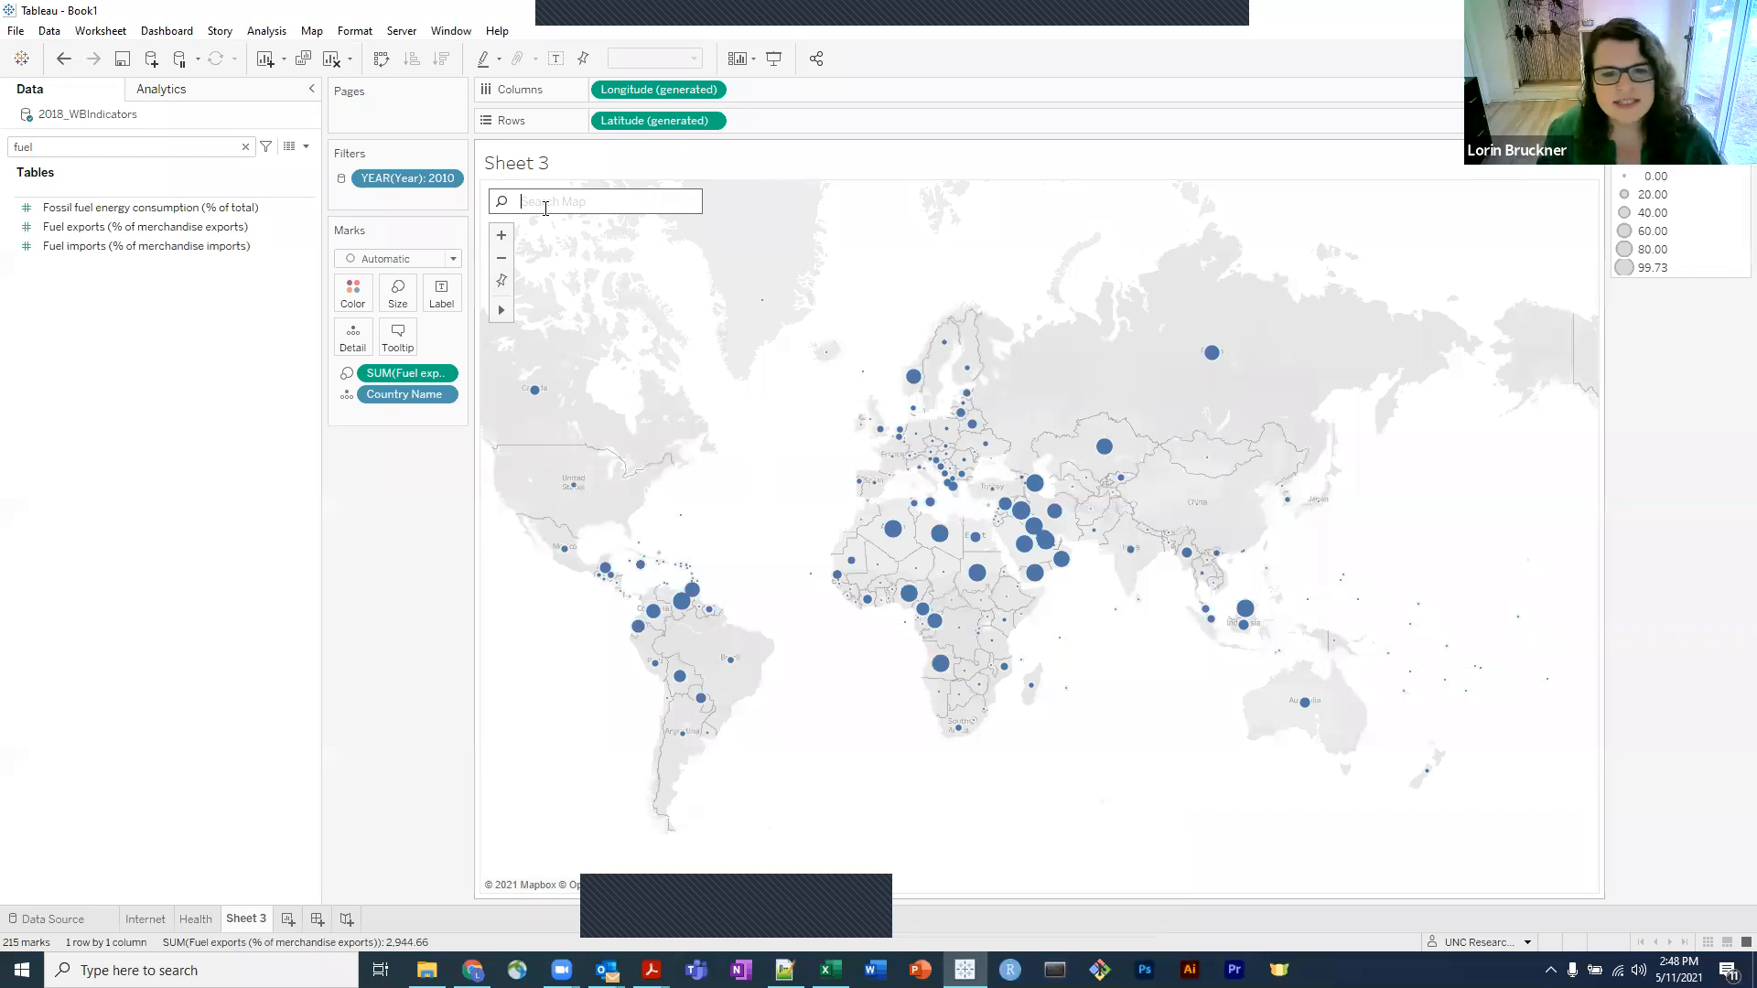
text(India)
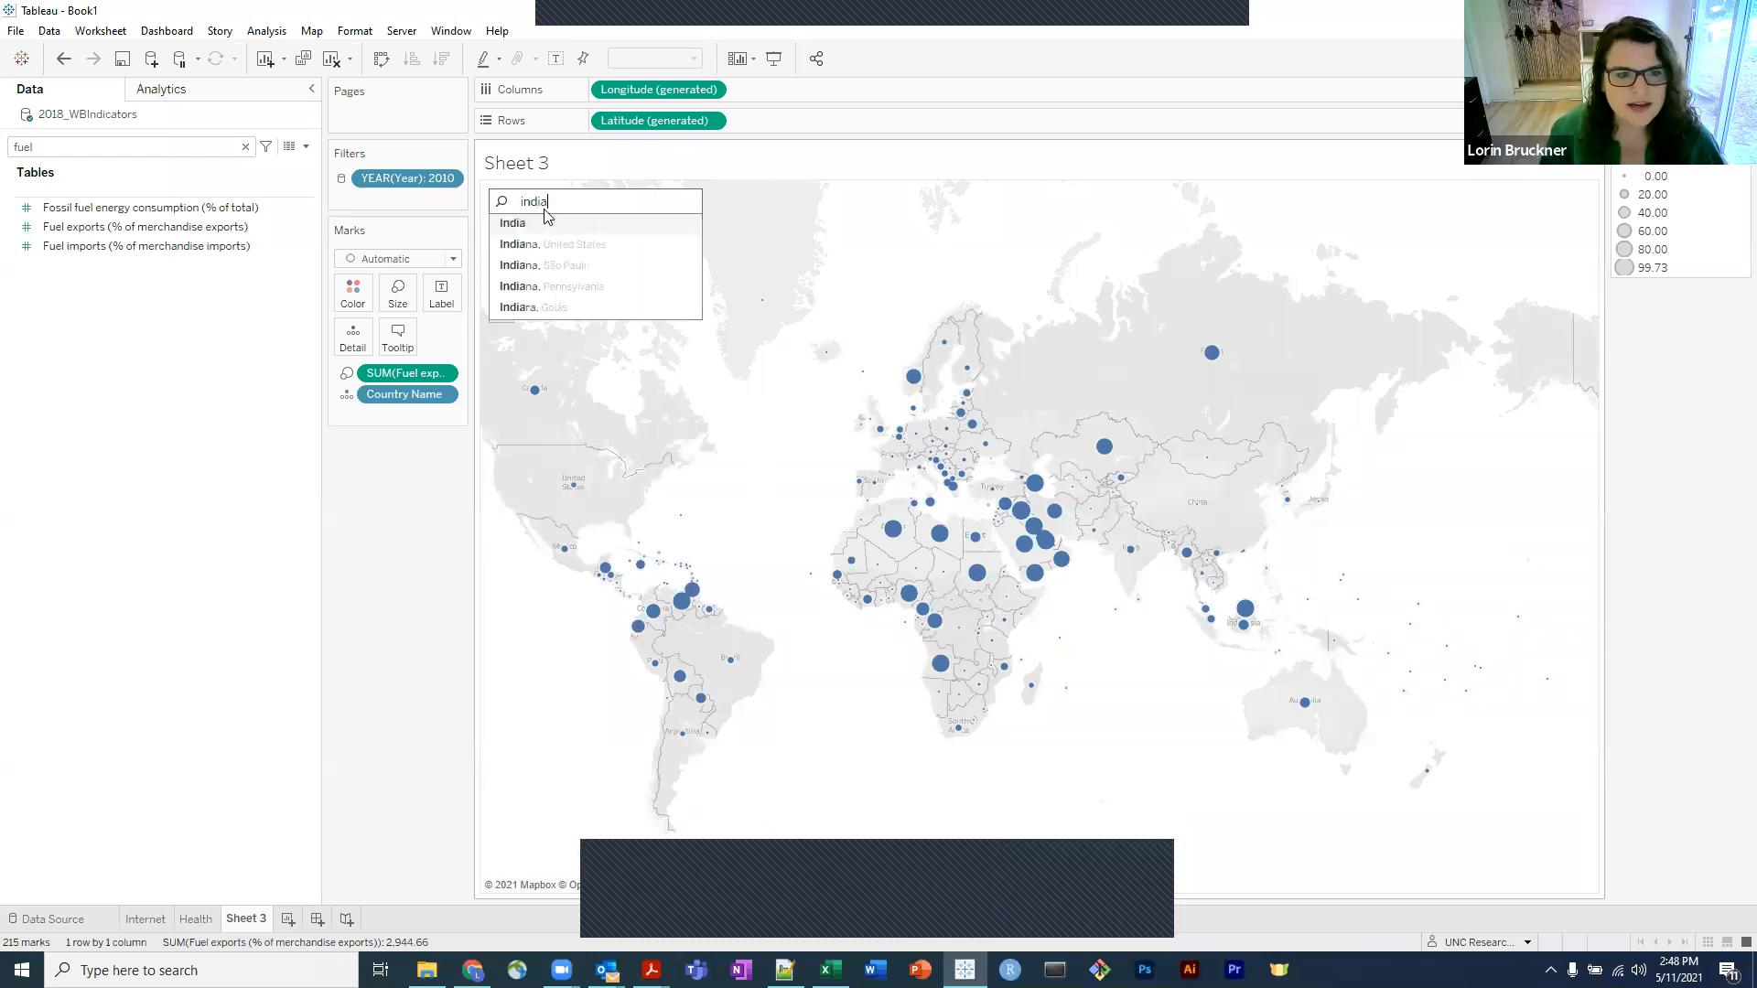
key(Return)
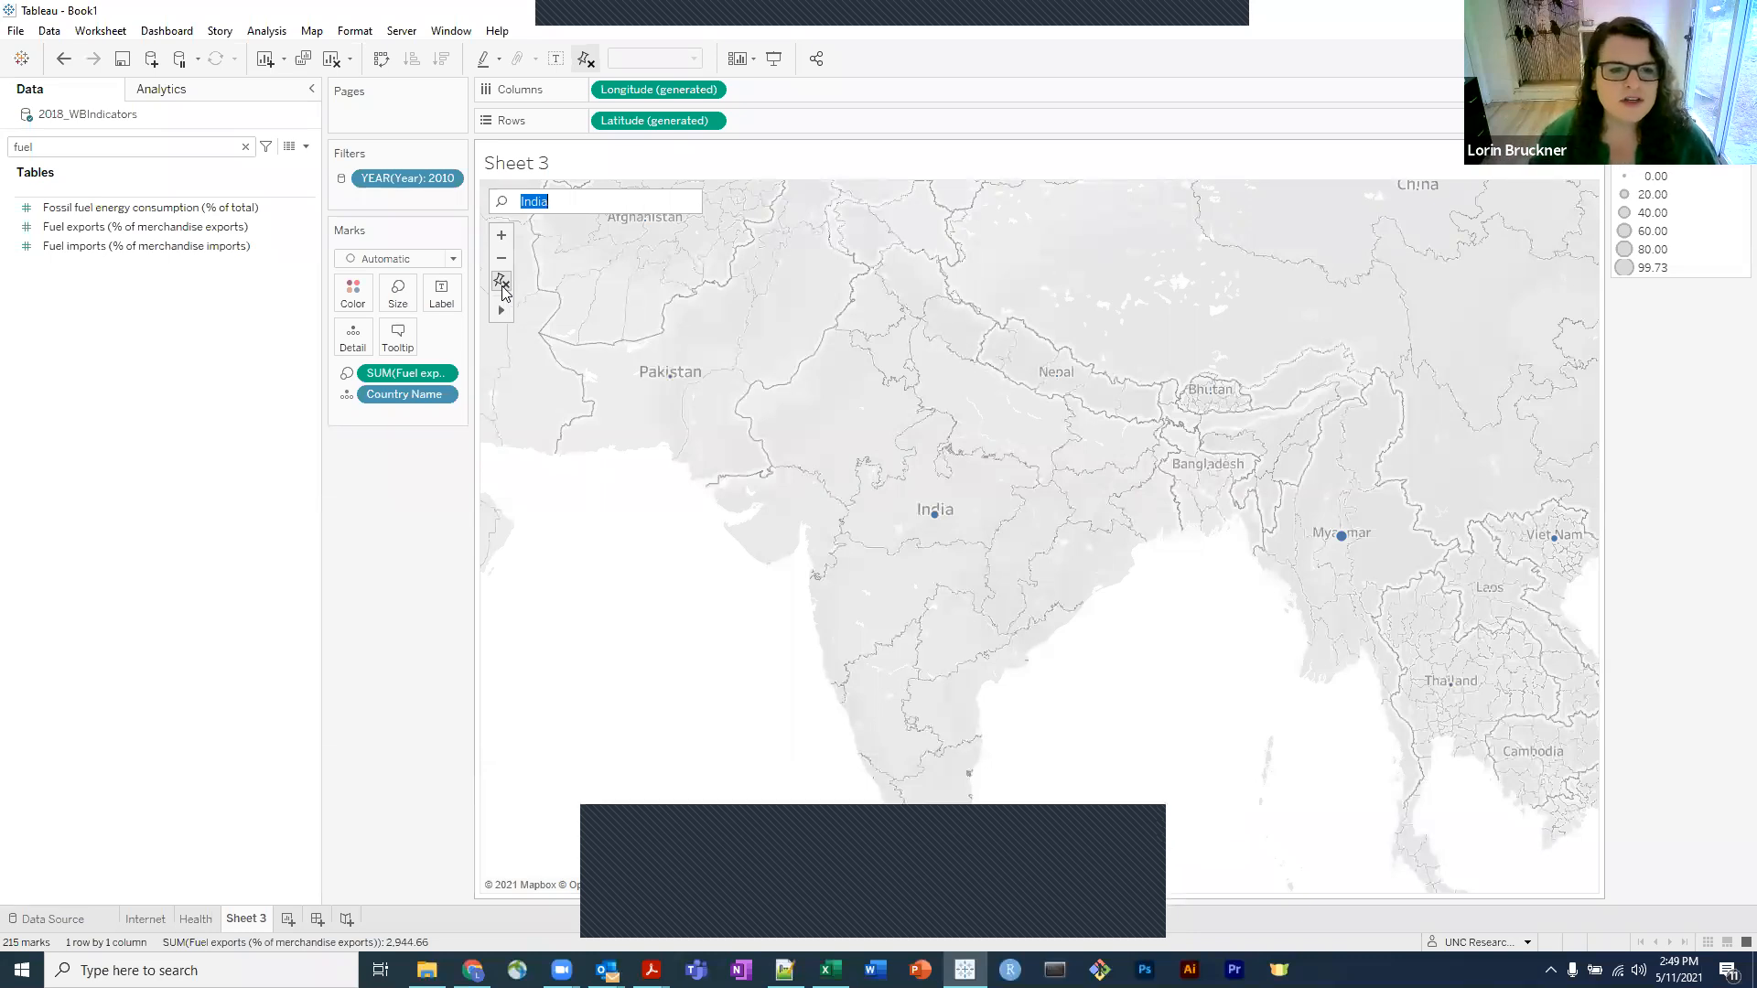
click(501, 282)
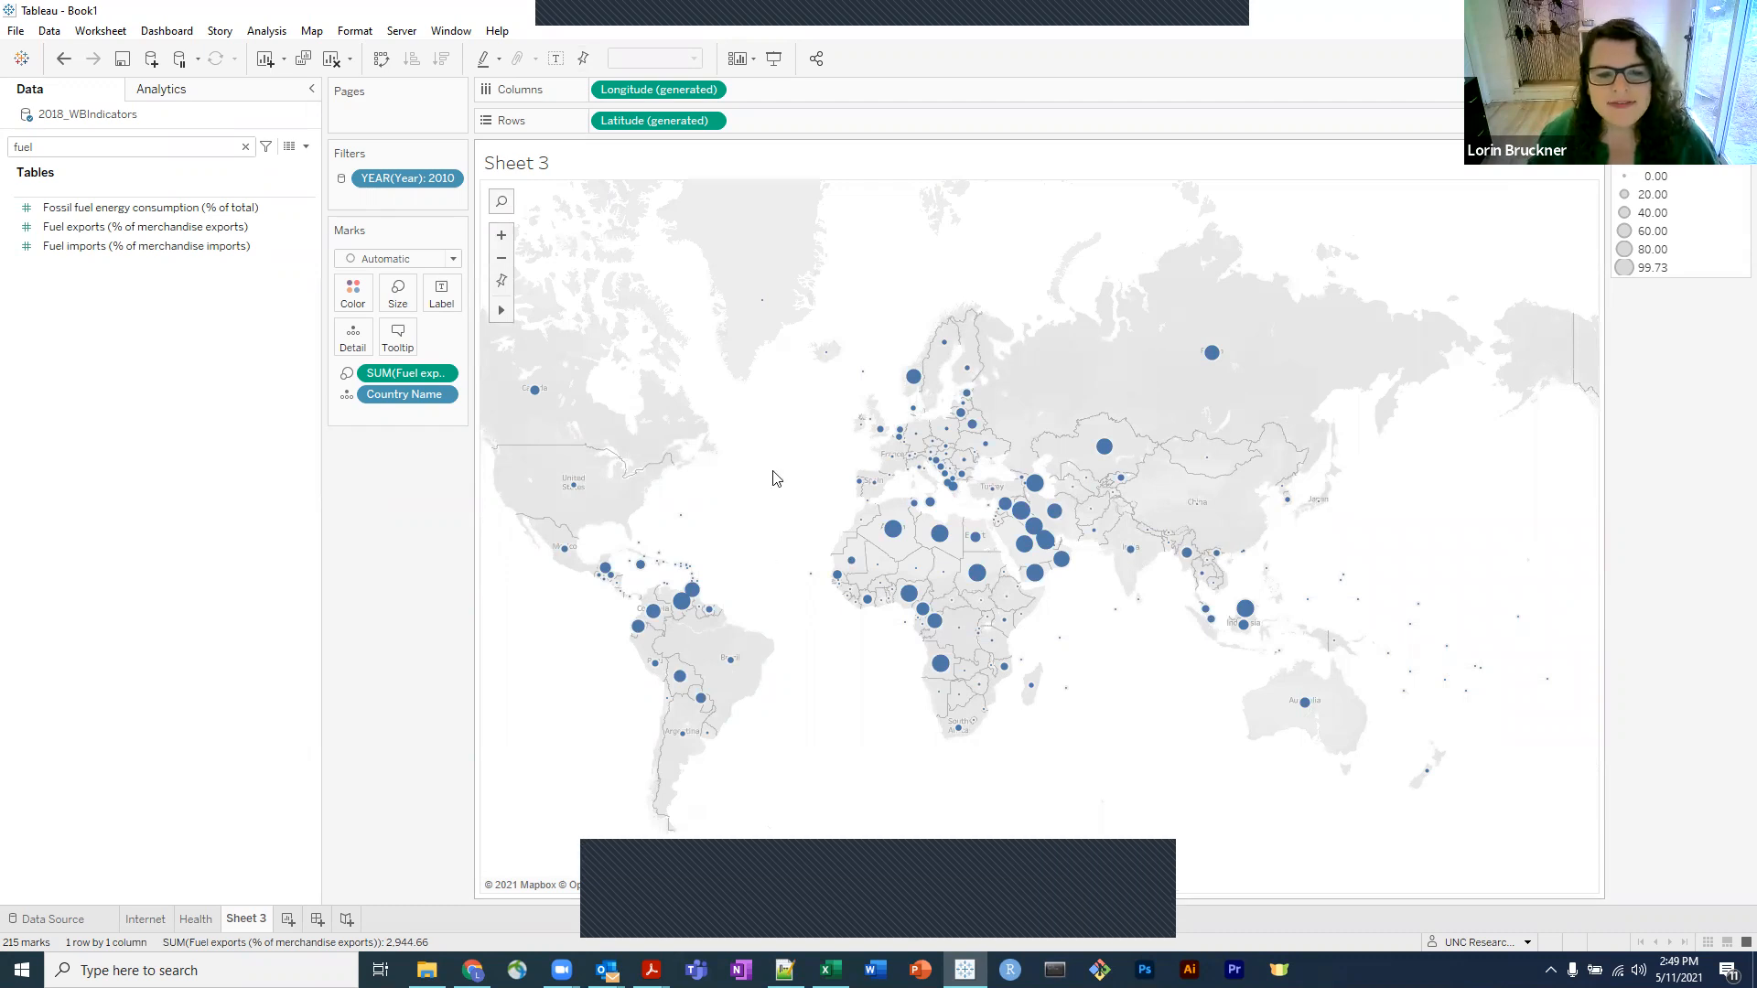
Try a rectangular selection of the marks across Africa and the Middle East, clear it, and pan the map slightly up and to the right.
drag(765, 464, 1193, 754)
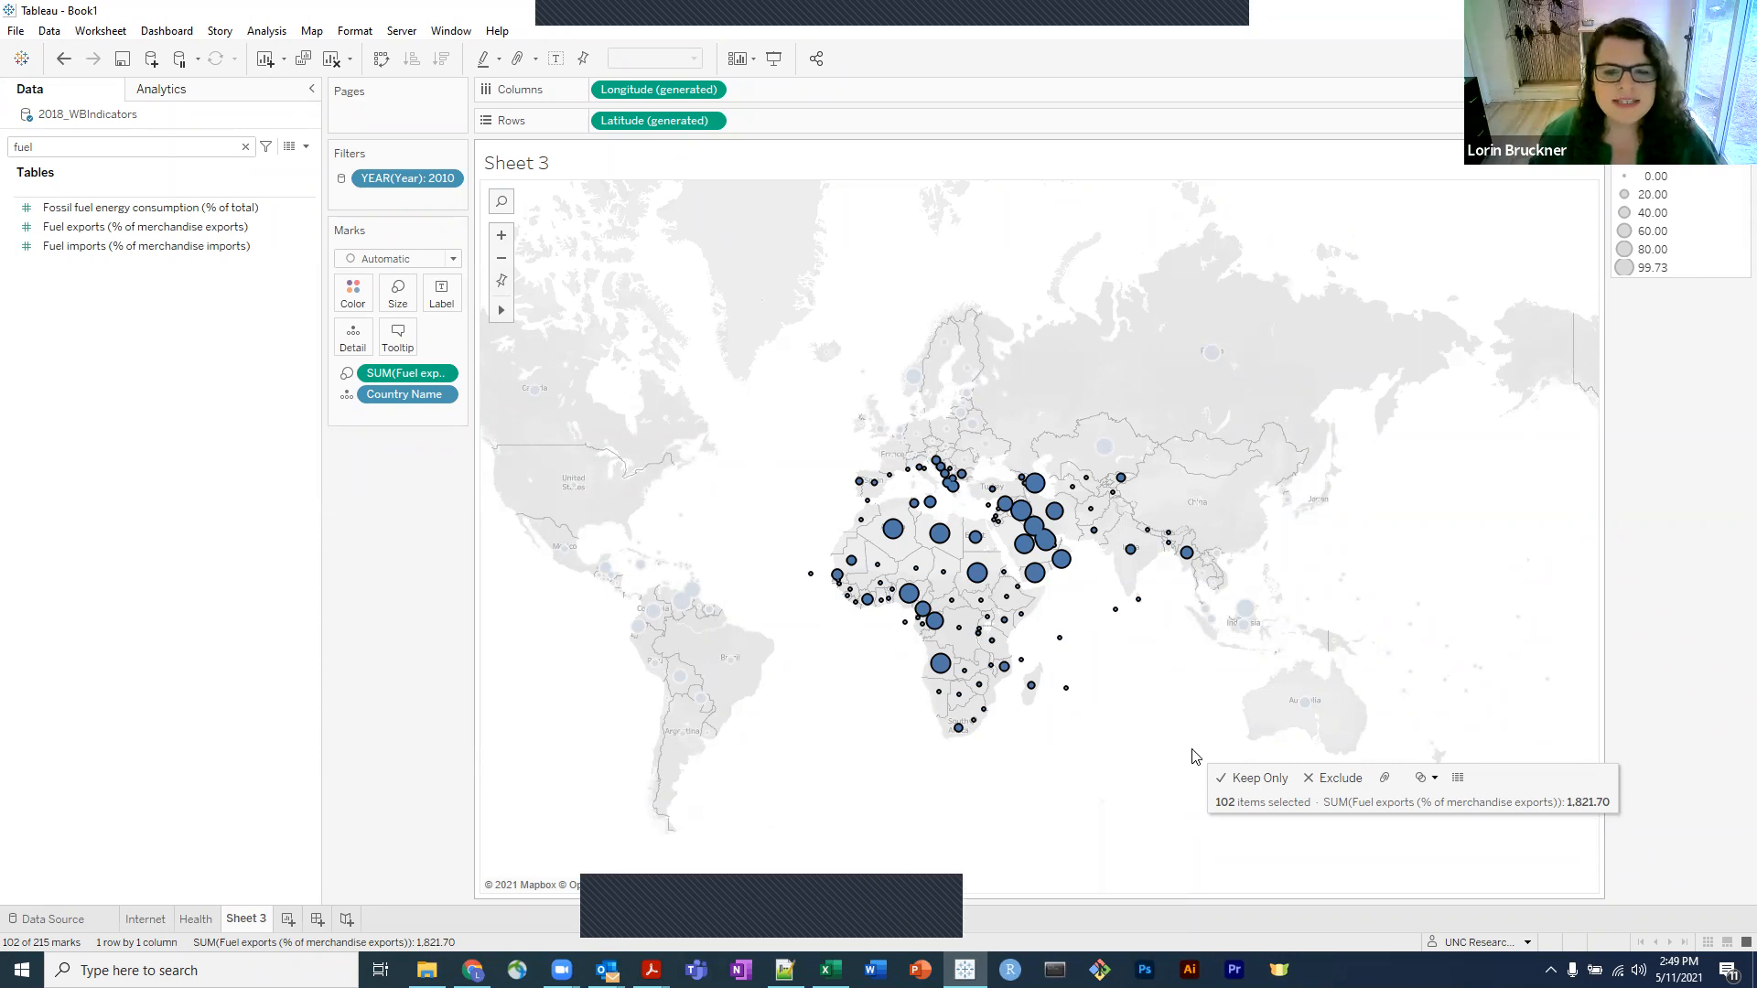
click(773, 477)
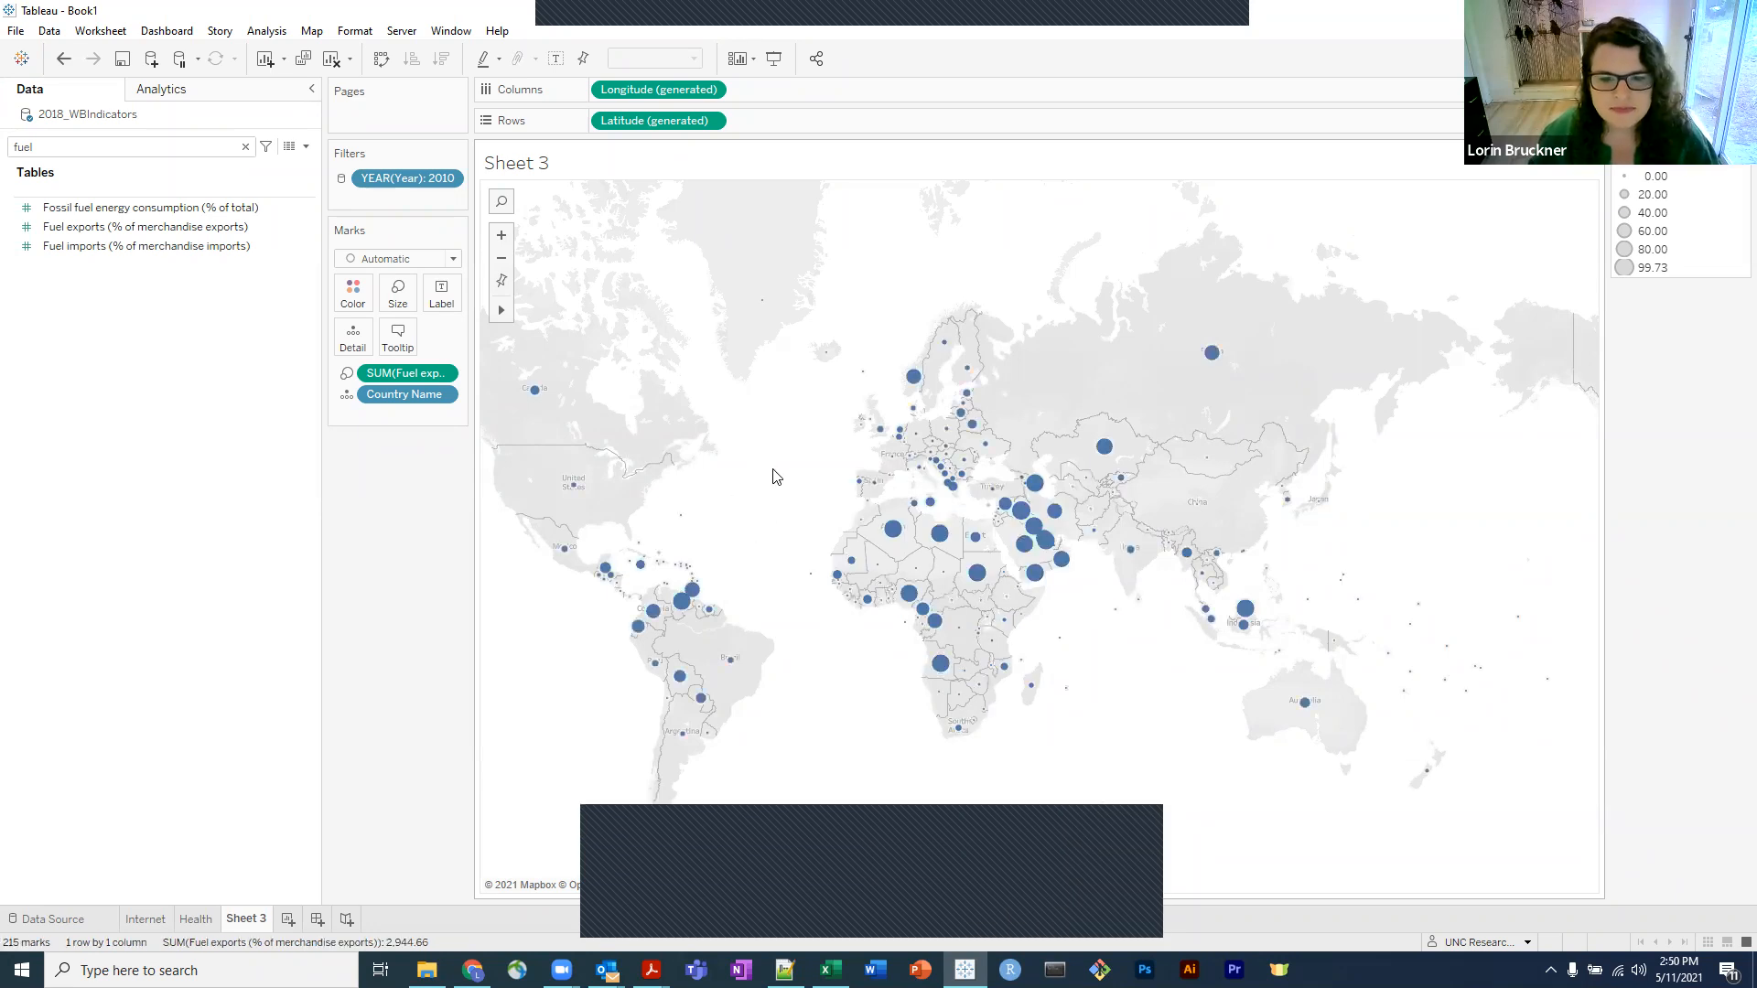
mouse_move(504, 311)
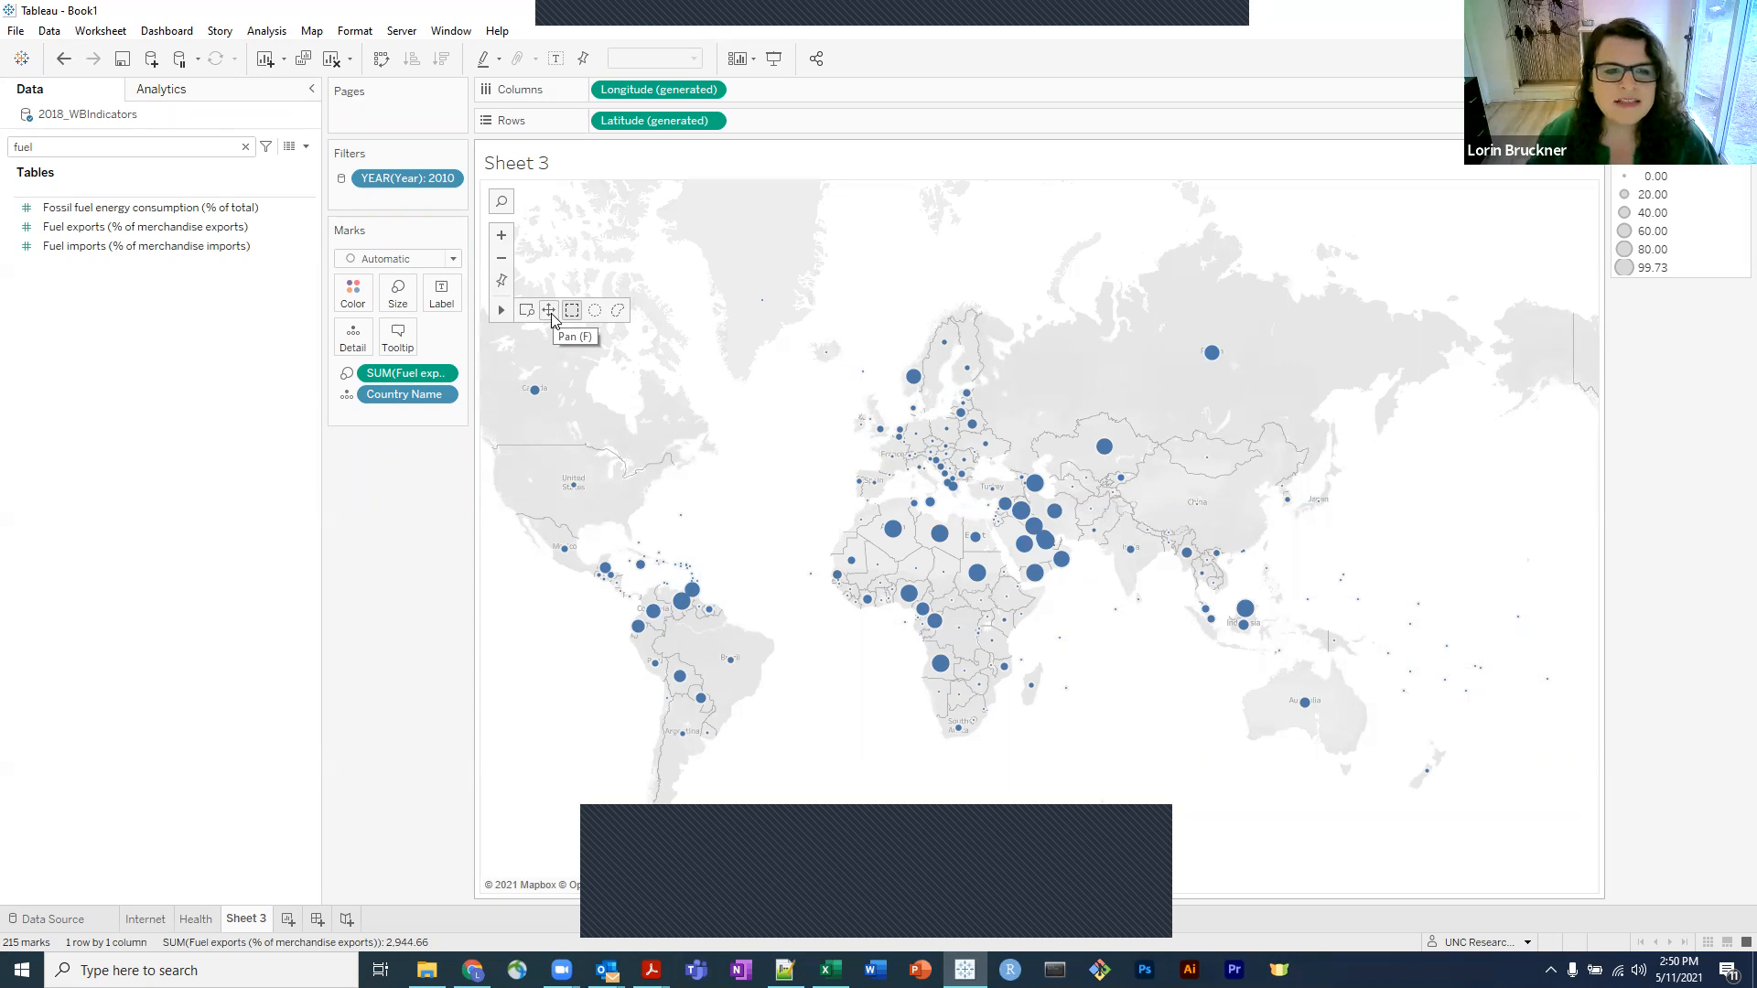
click(552, 315)
drag(803, 557, 823, 510)
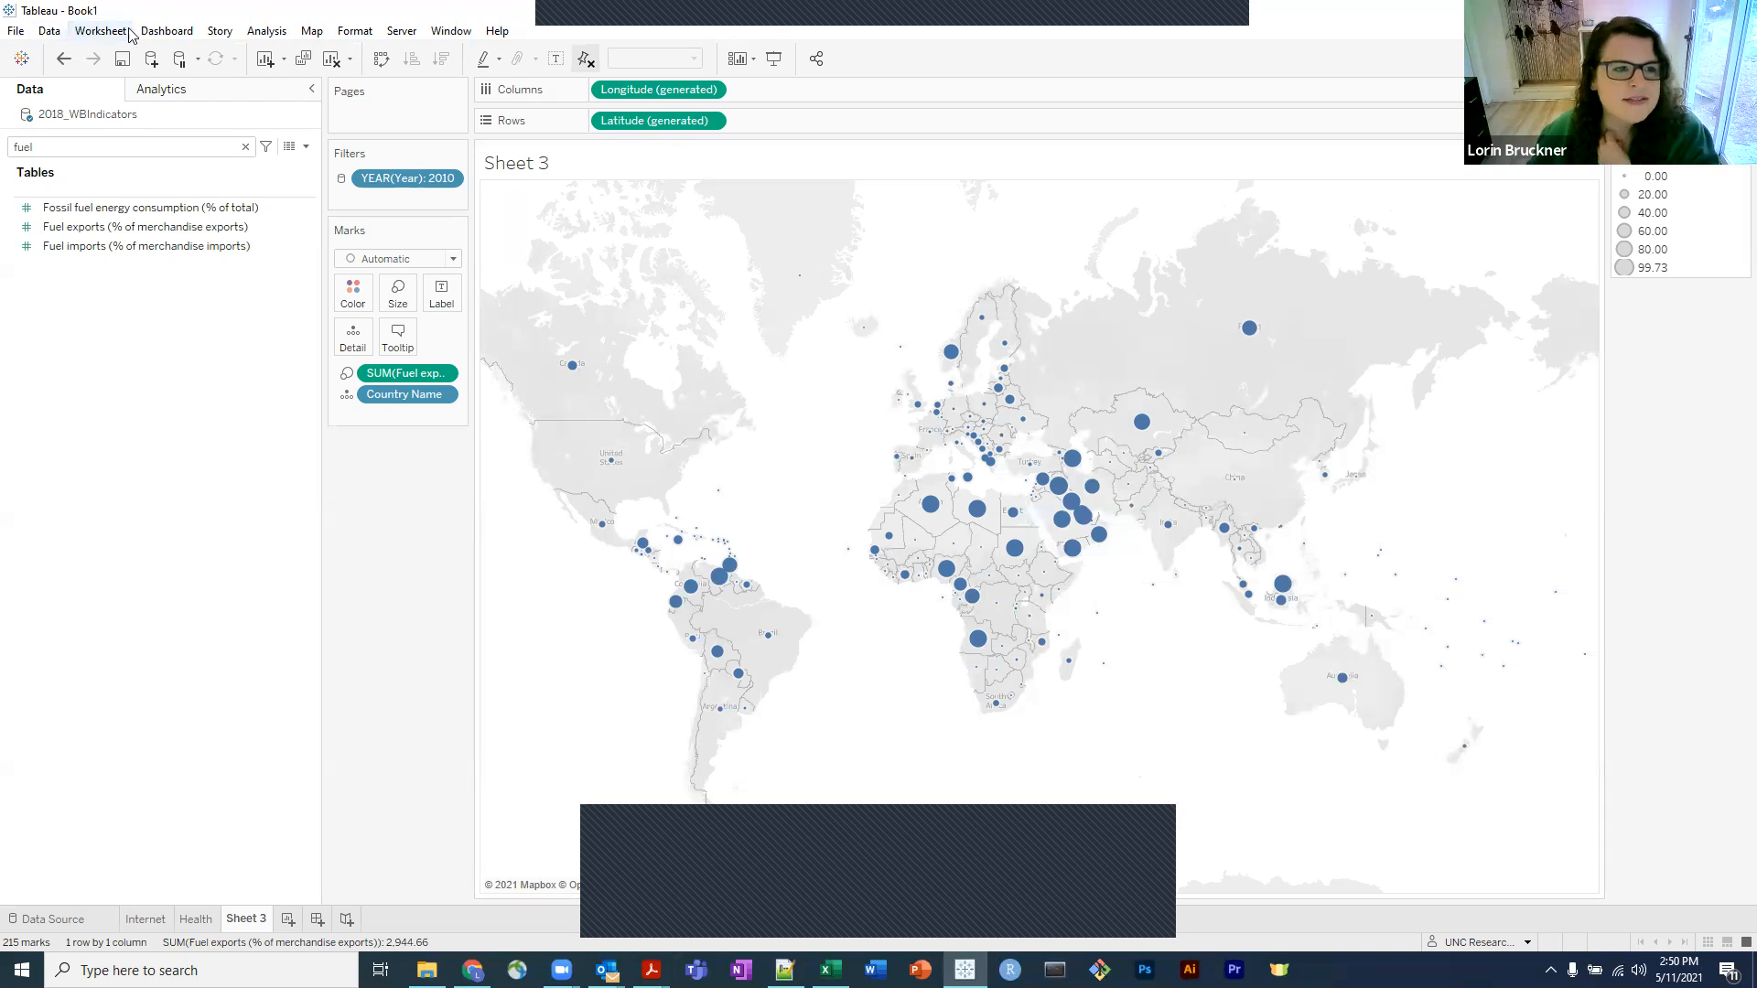
Open the map layer settings, try the Outdoors, Satellite and Dark background styles, and set the style back to Light.
click(324, 36)
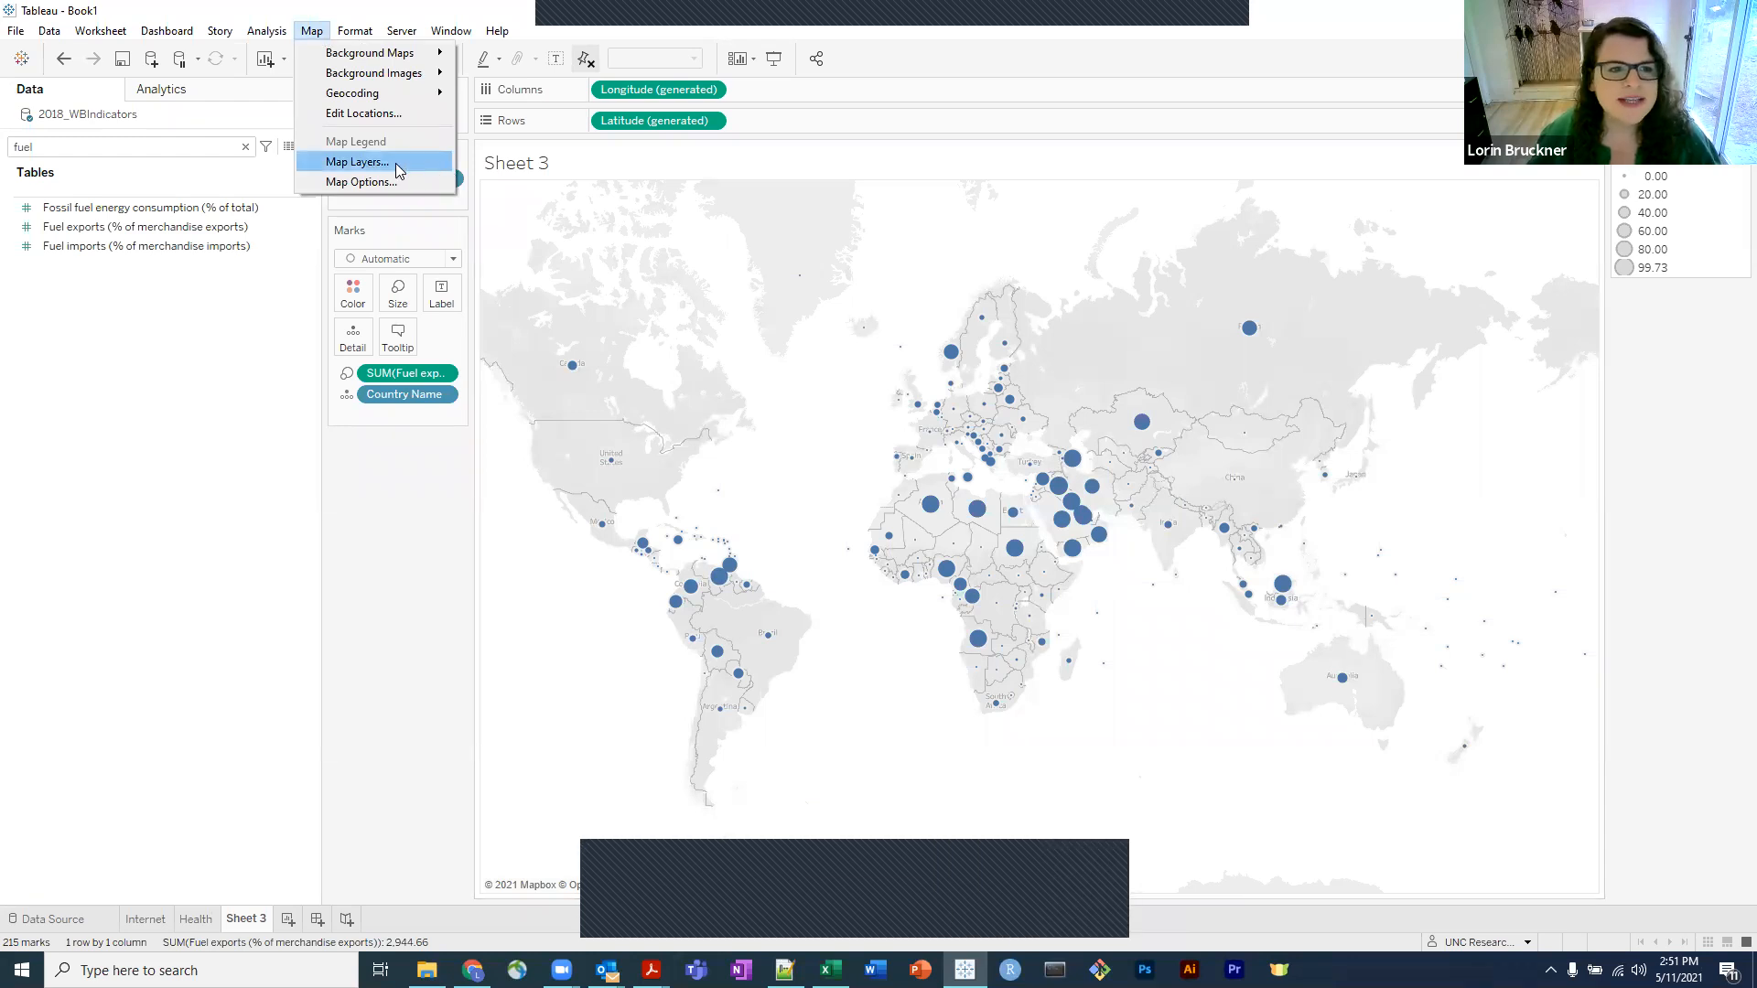
click(399, 170)
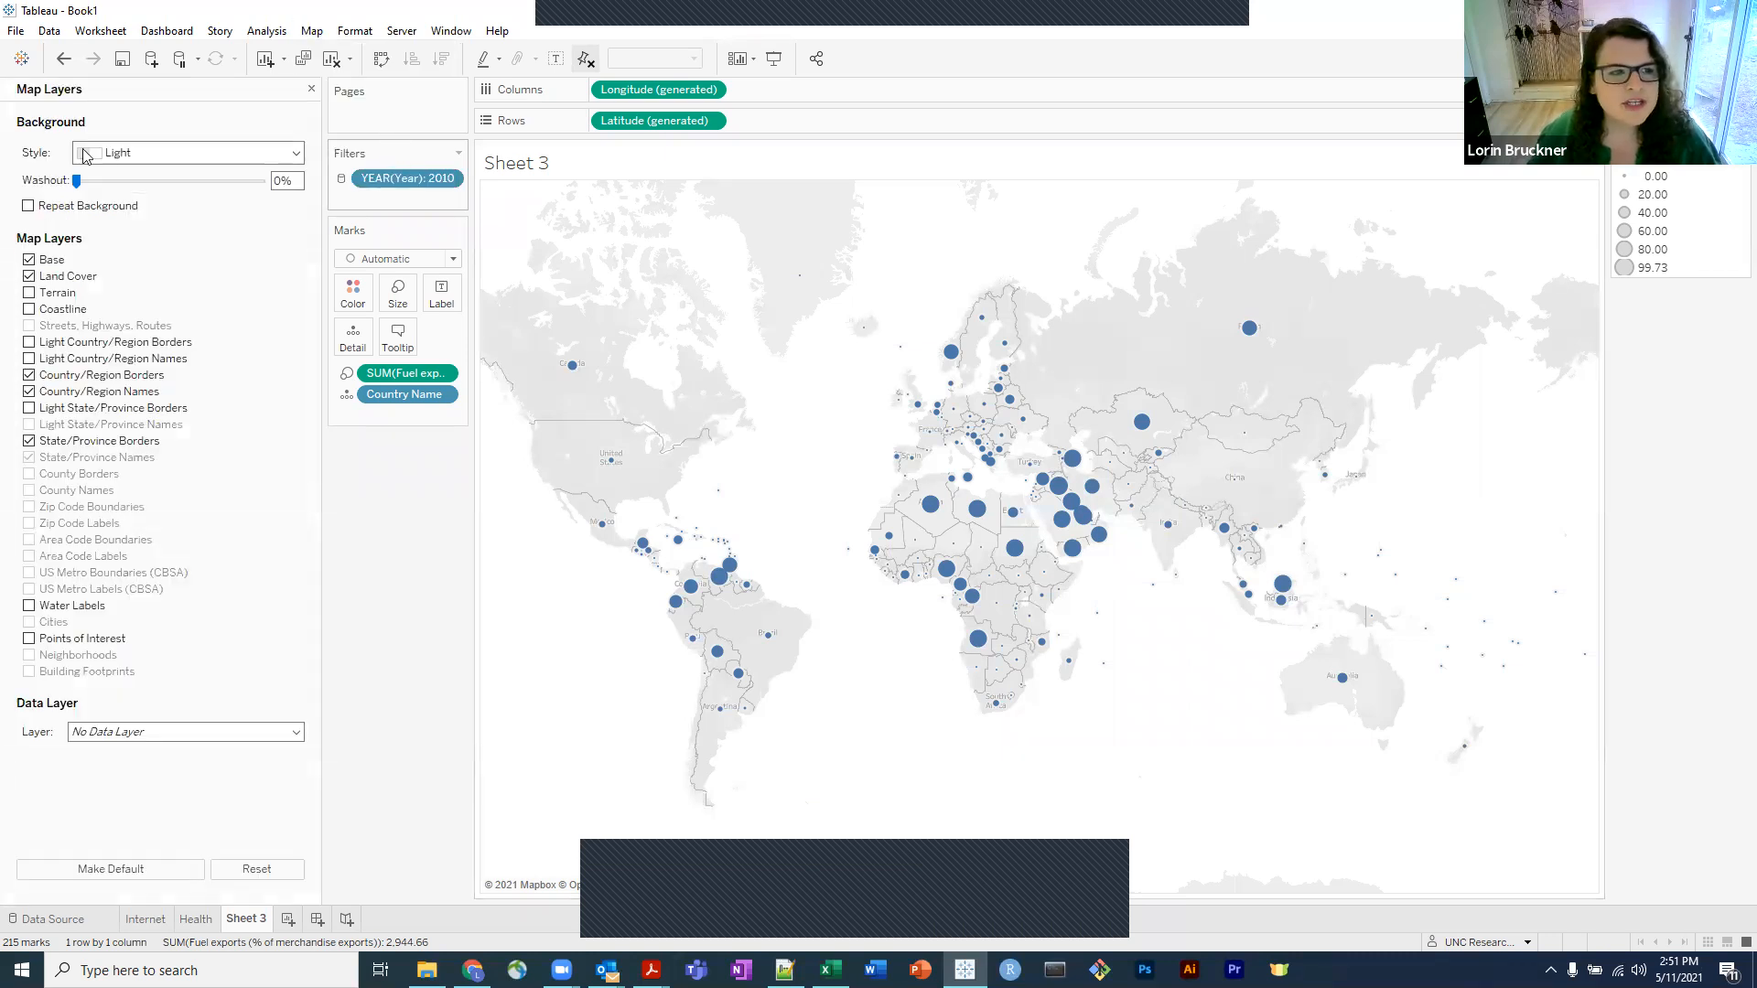
click(225, 156)
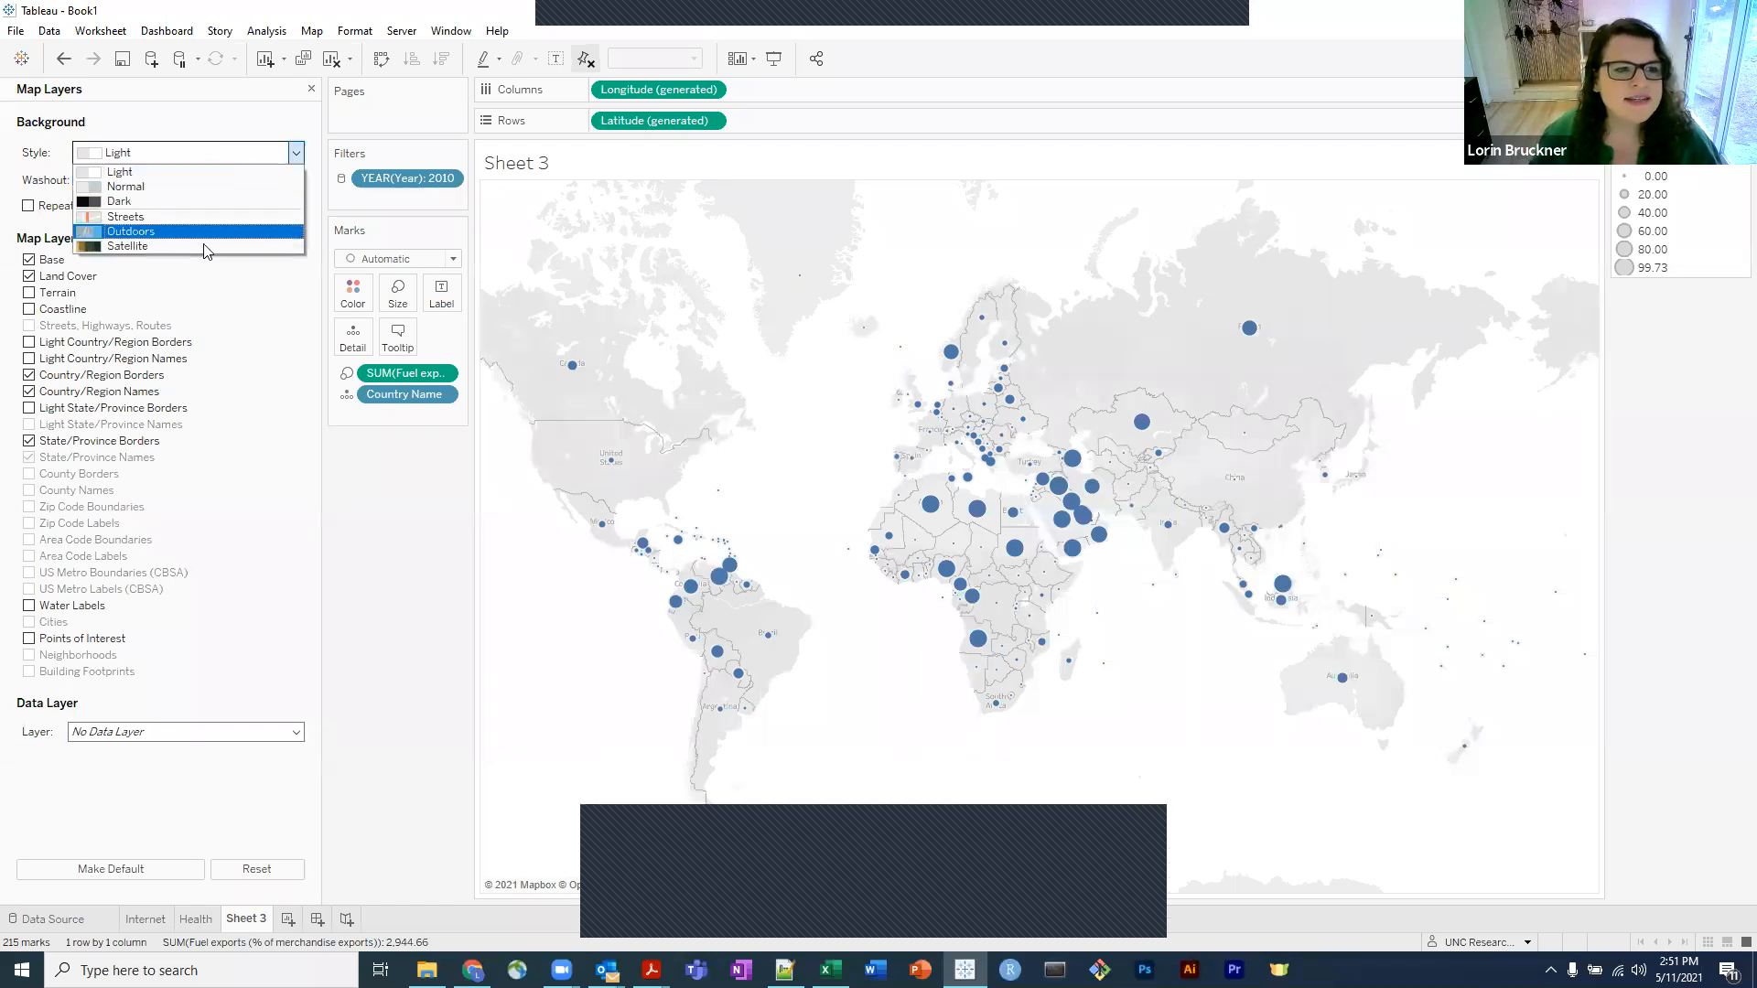
click(204, 235)
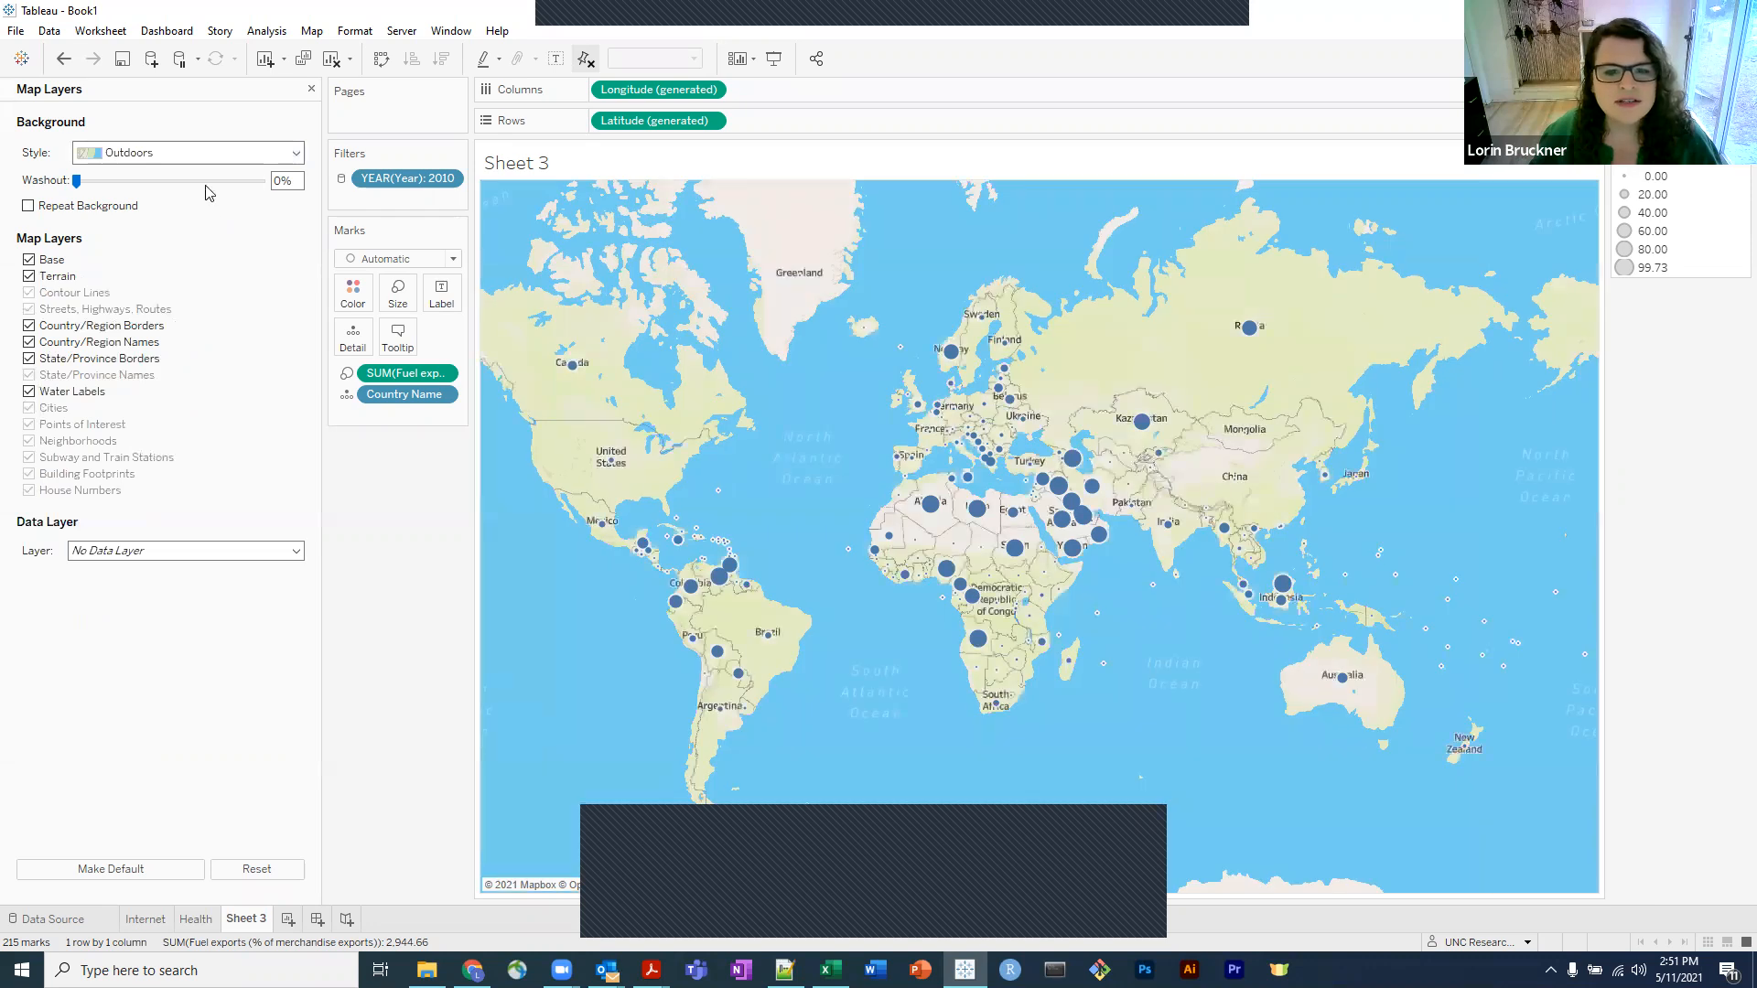
click(192, 157)
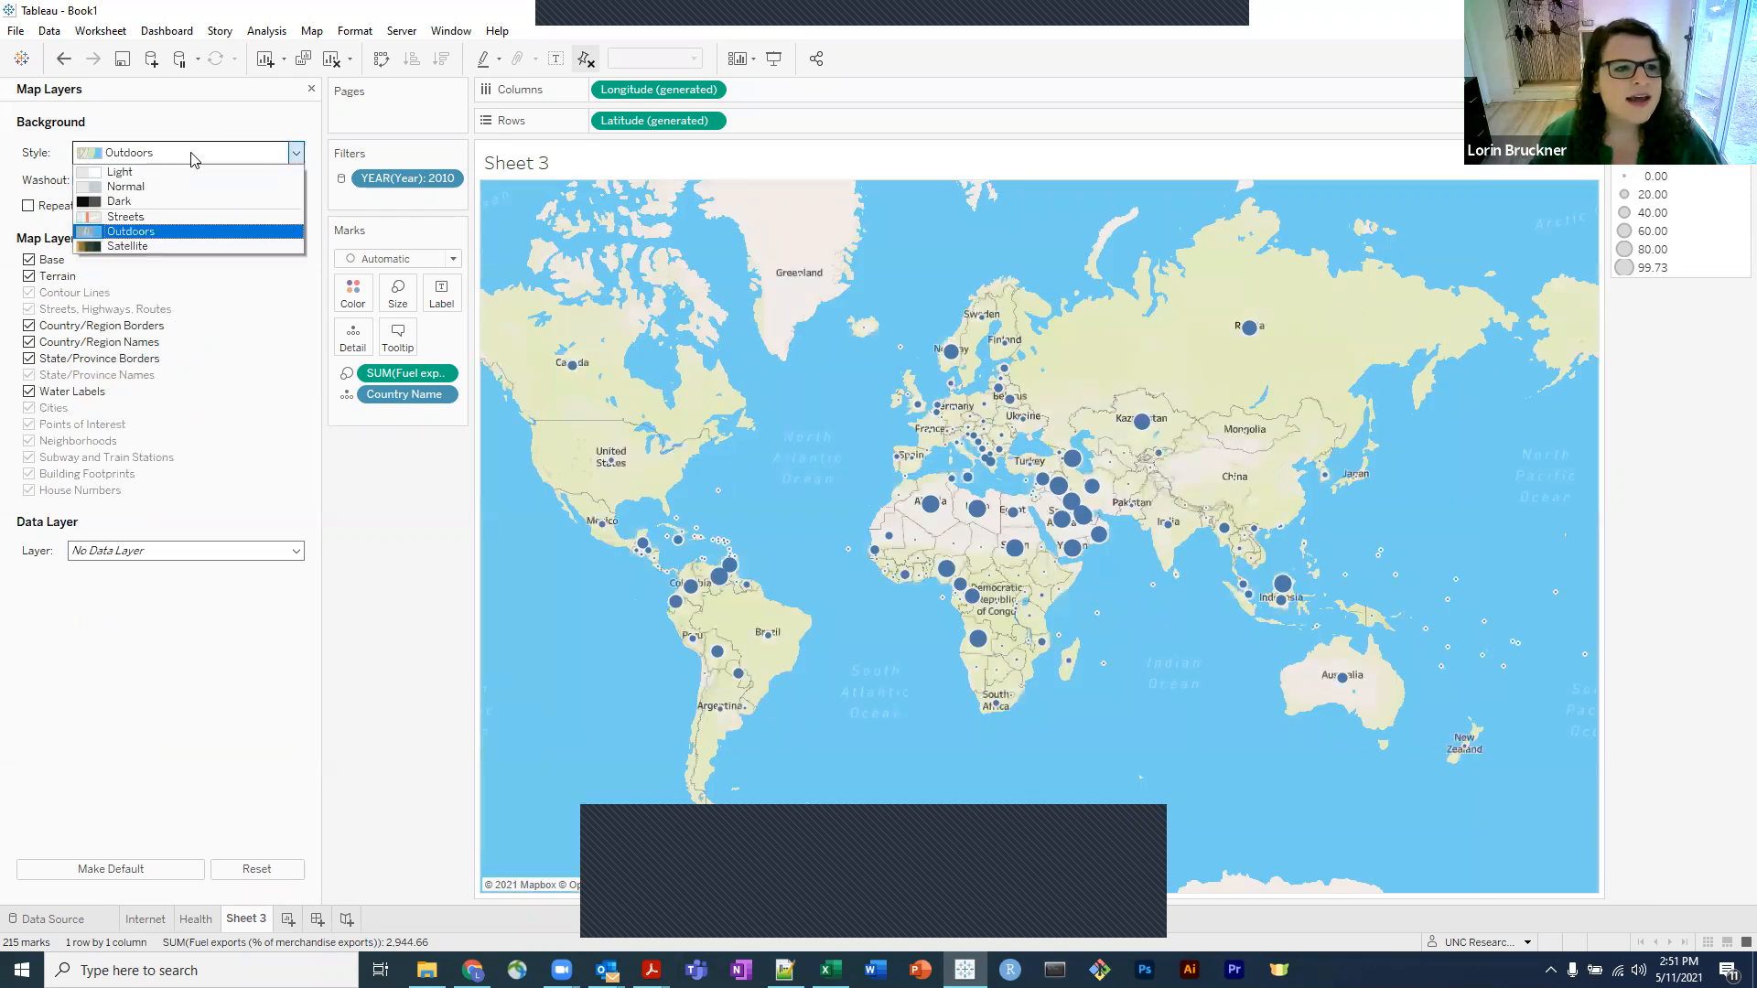
click(178, 219)
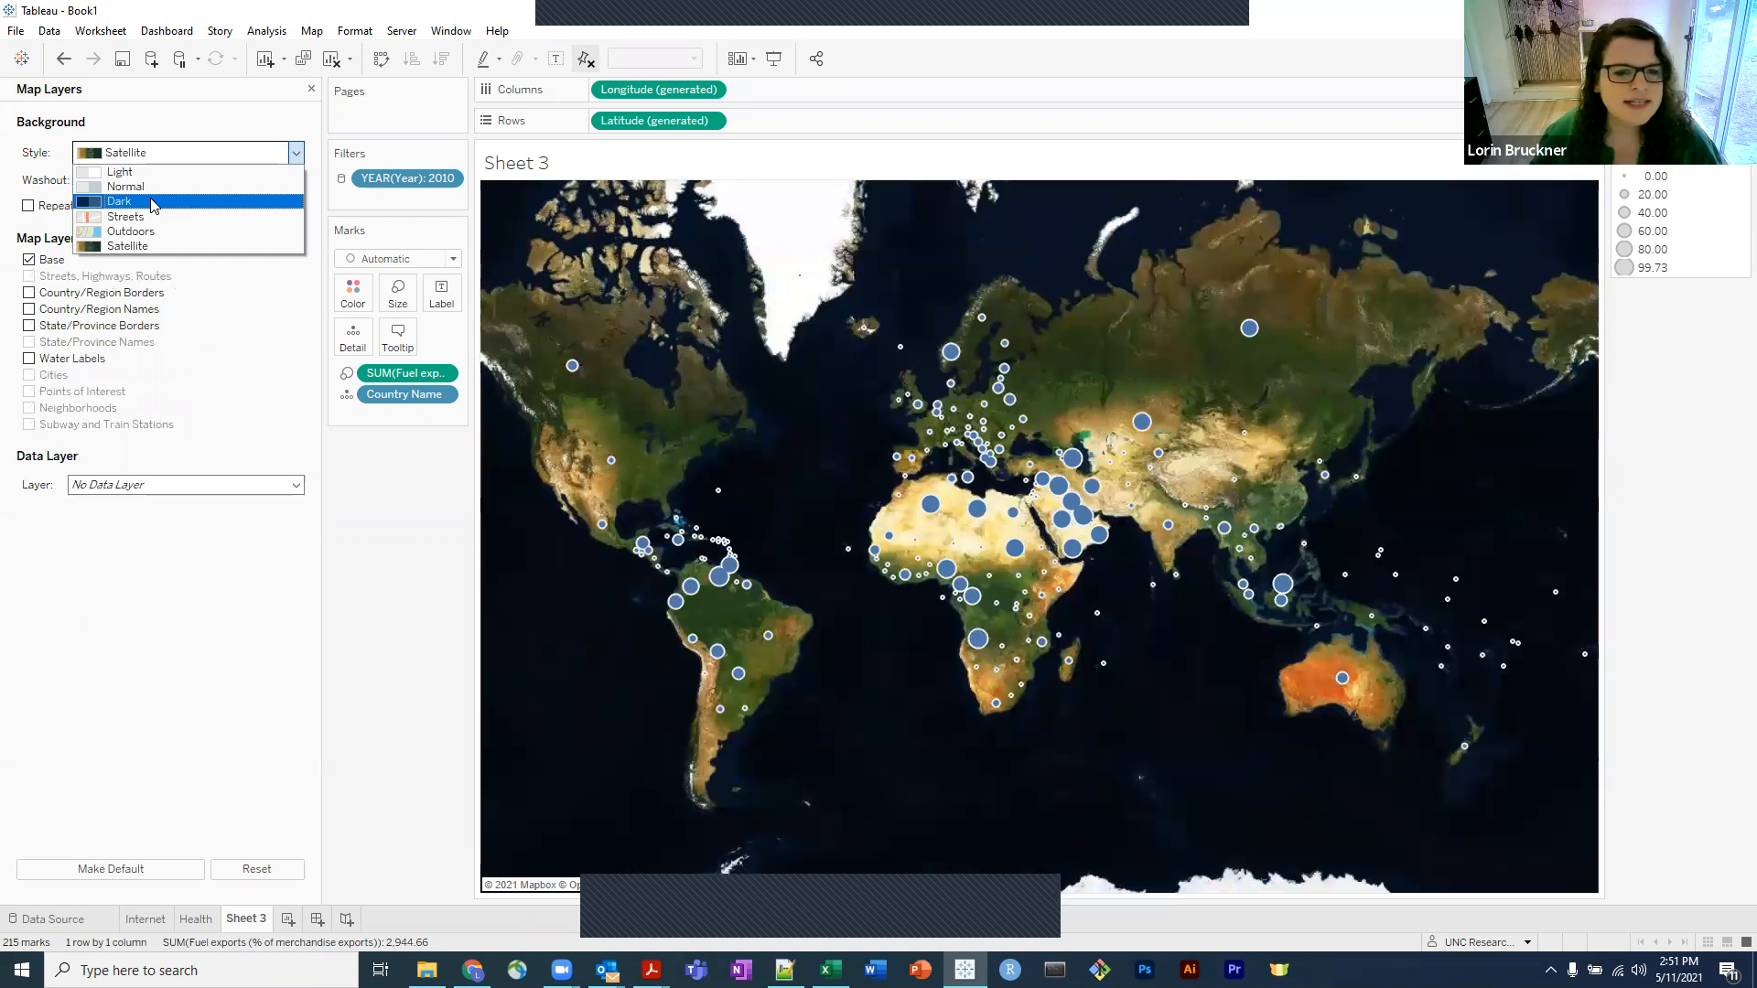
click(202, 149)
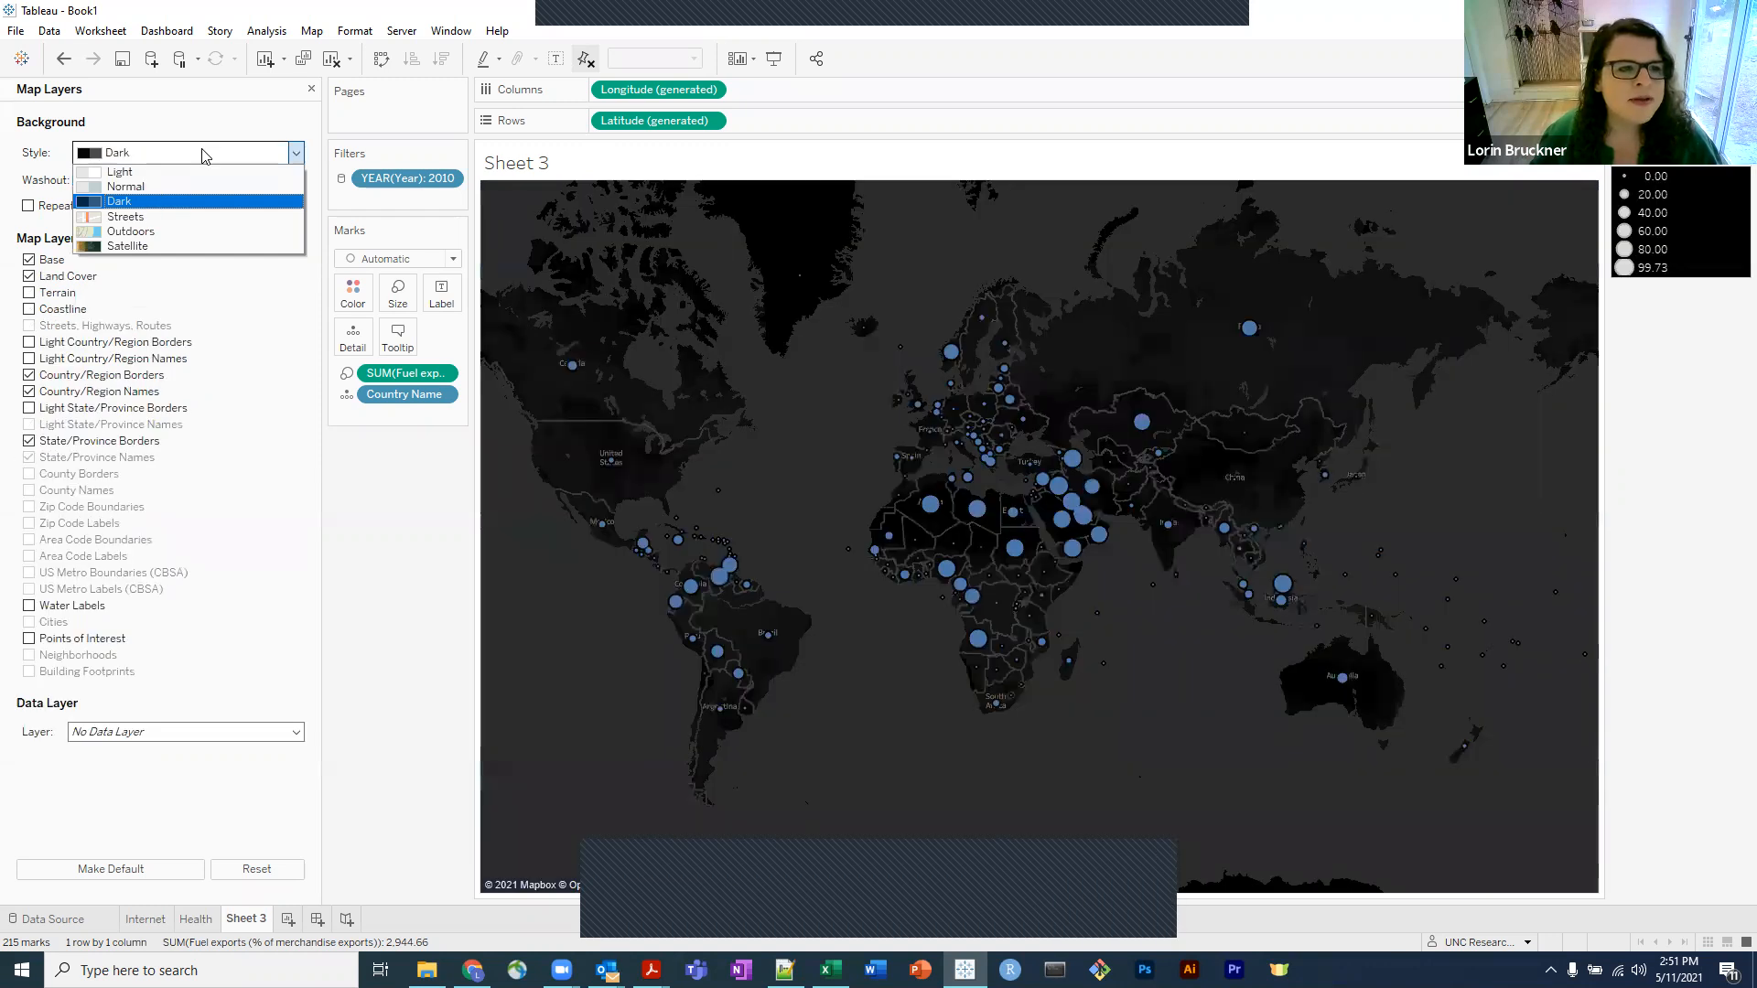
click(204, 171)
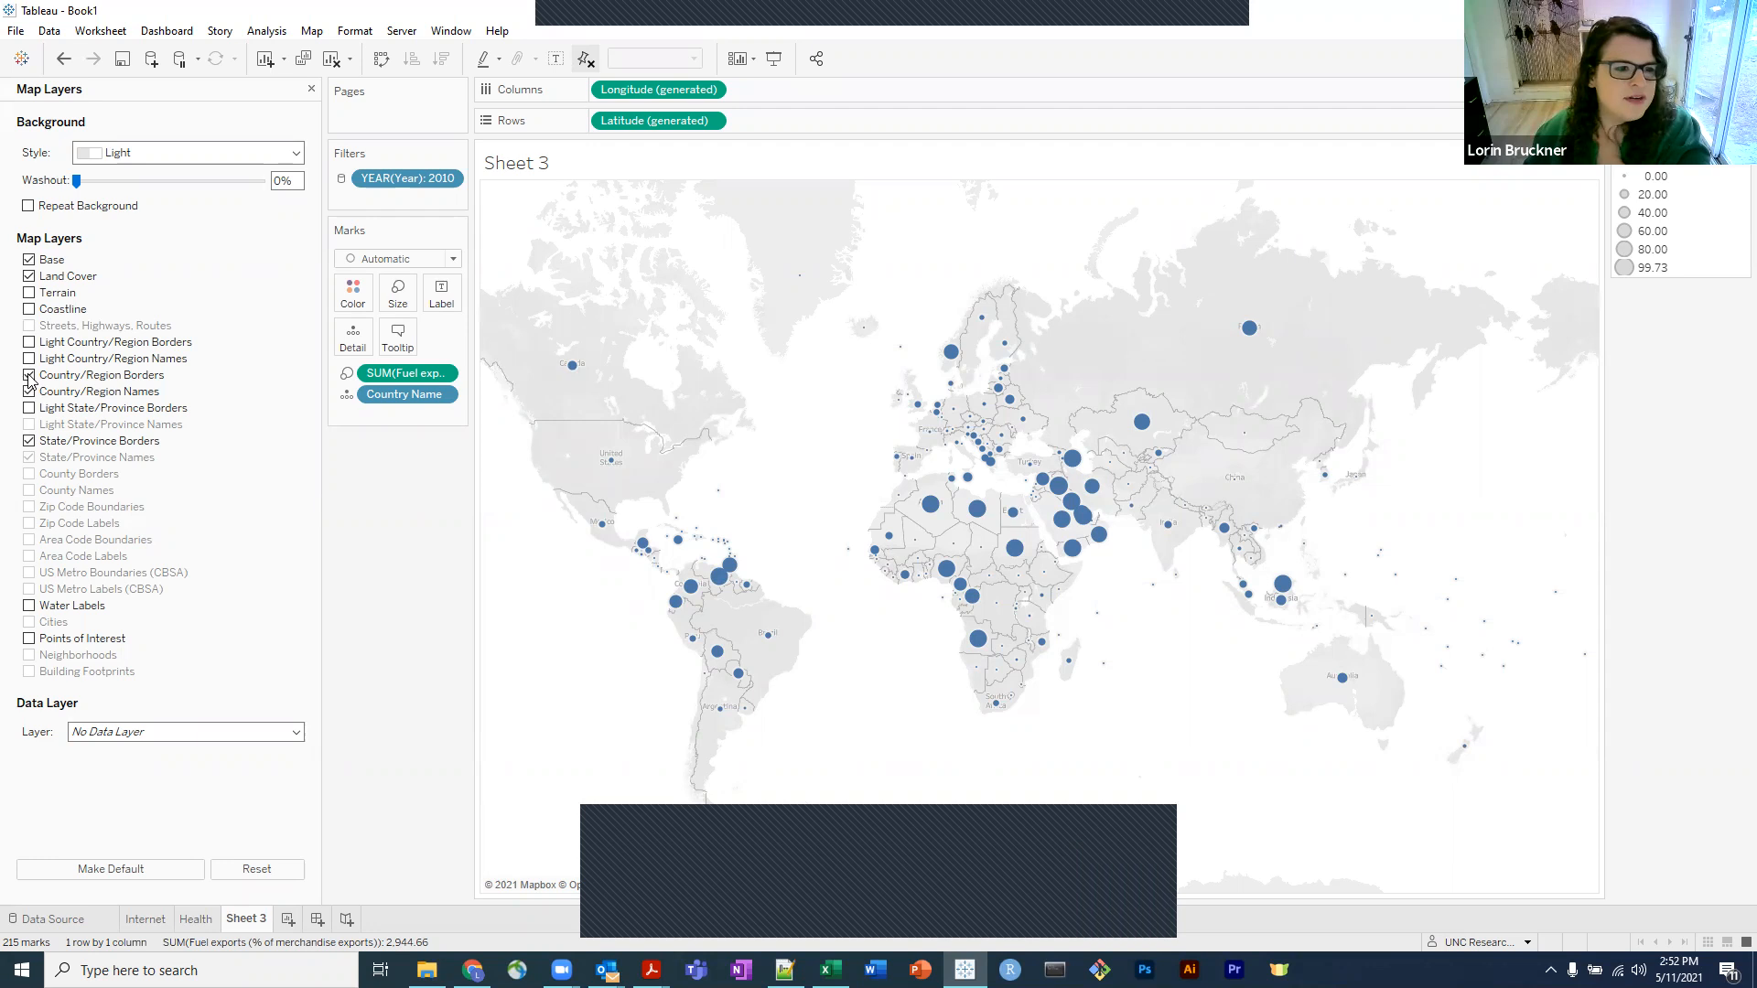
Try hiding the state/province borders on the map, restore them, and close the map layer settings.
click(29, 441)
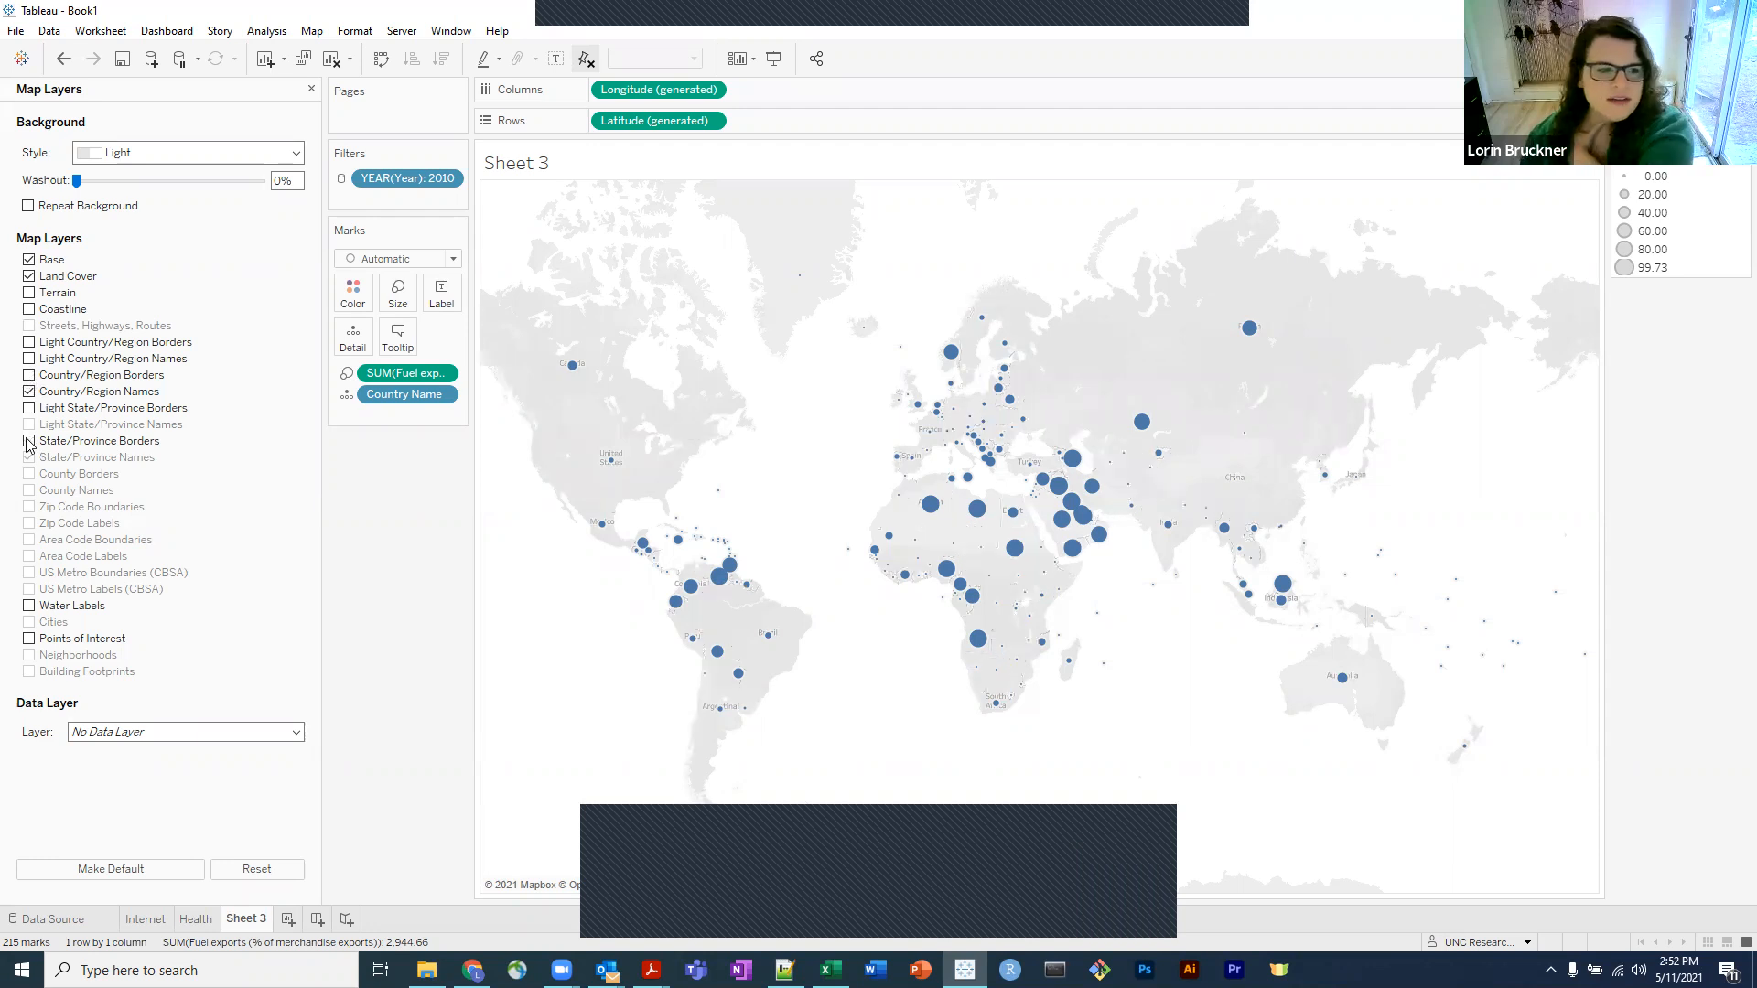
click(30, 441)
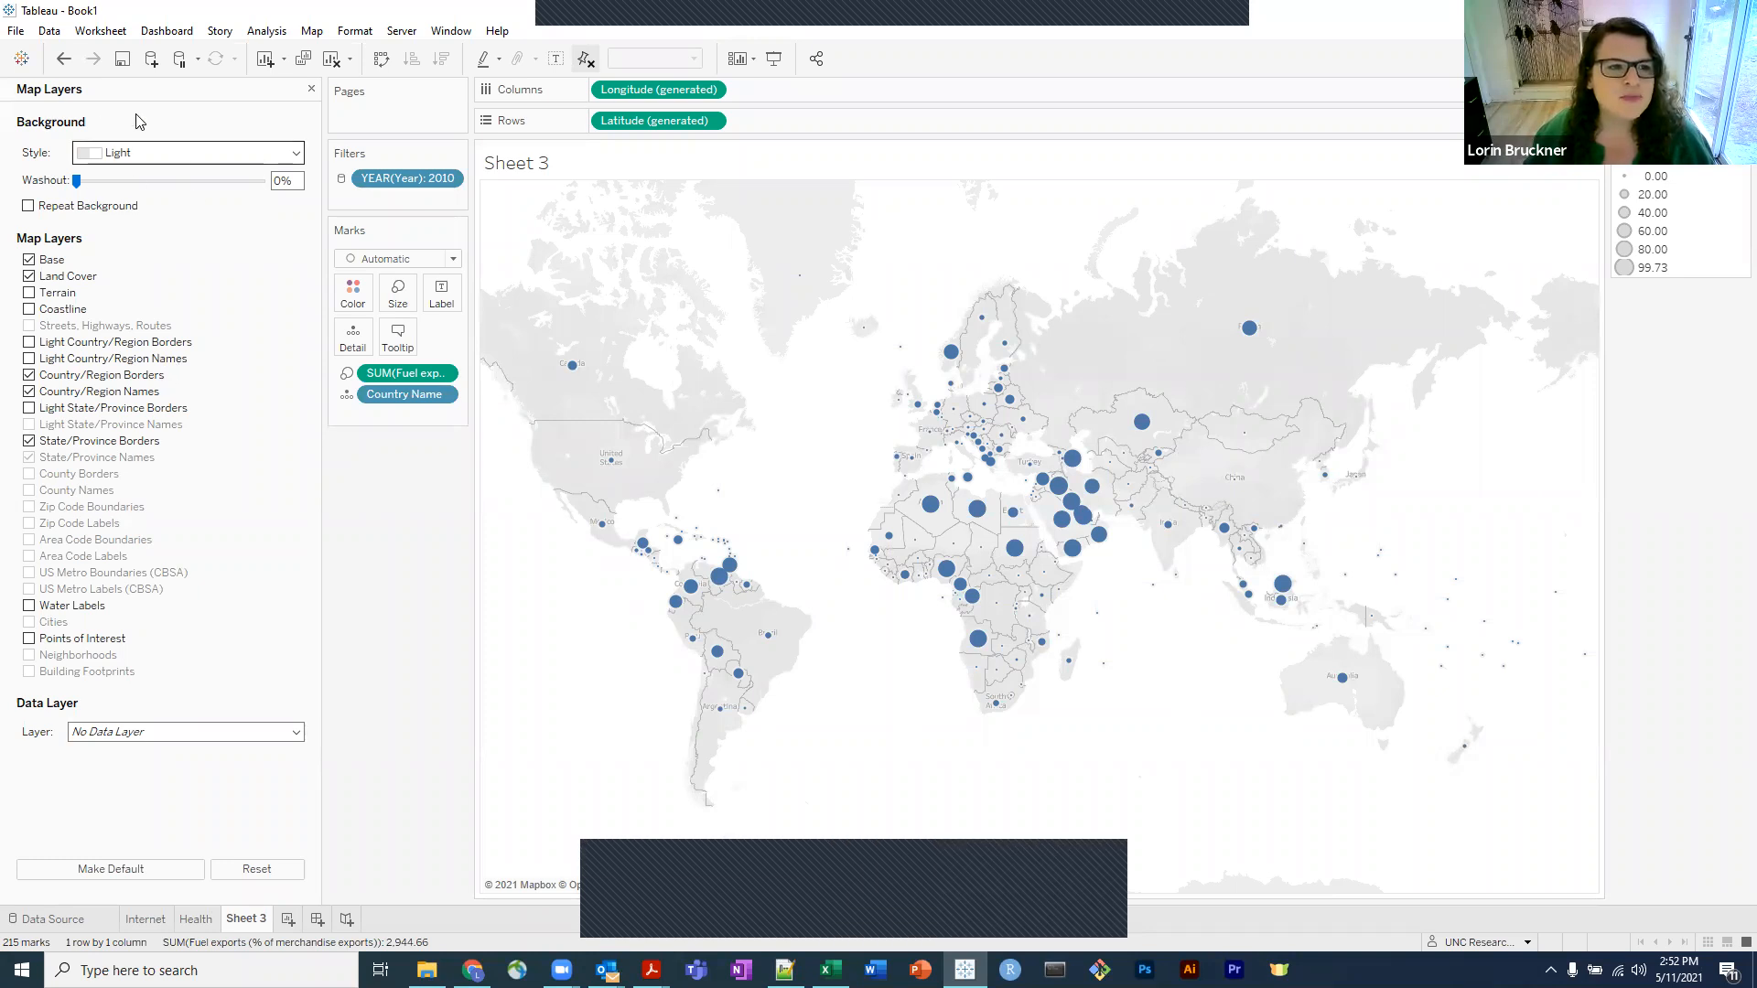
click(311, 91)
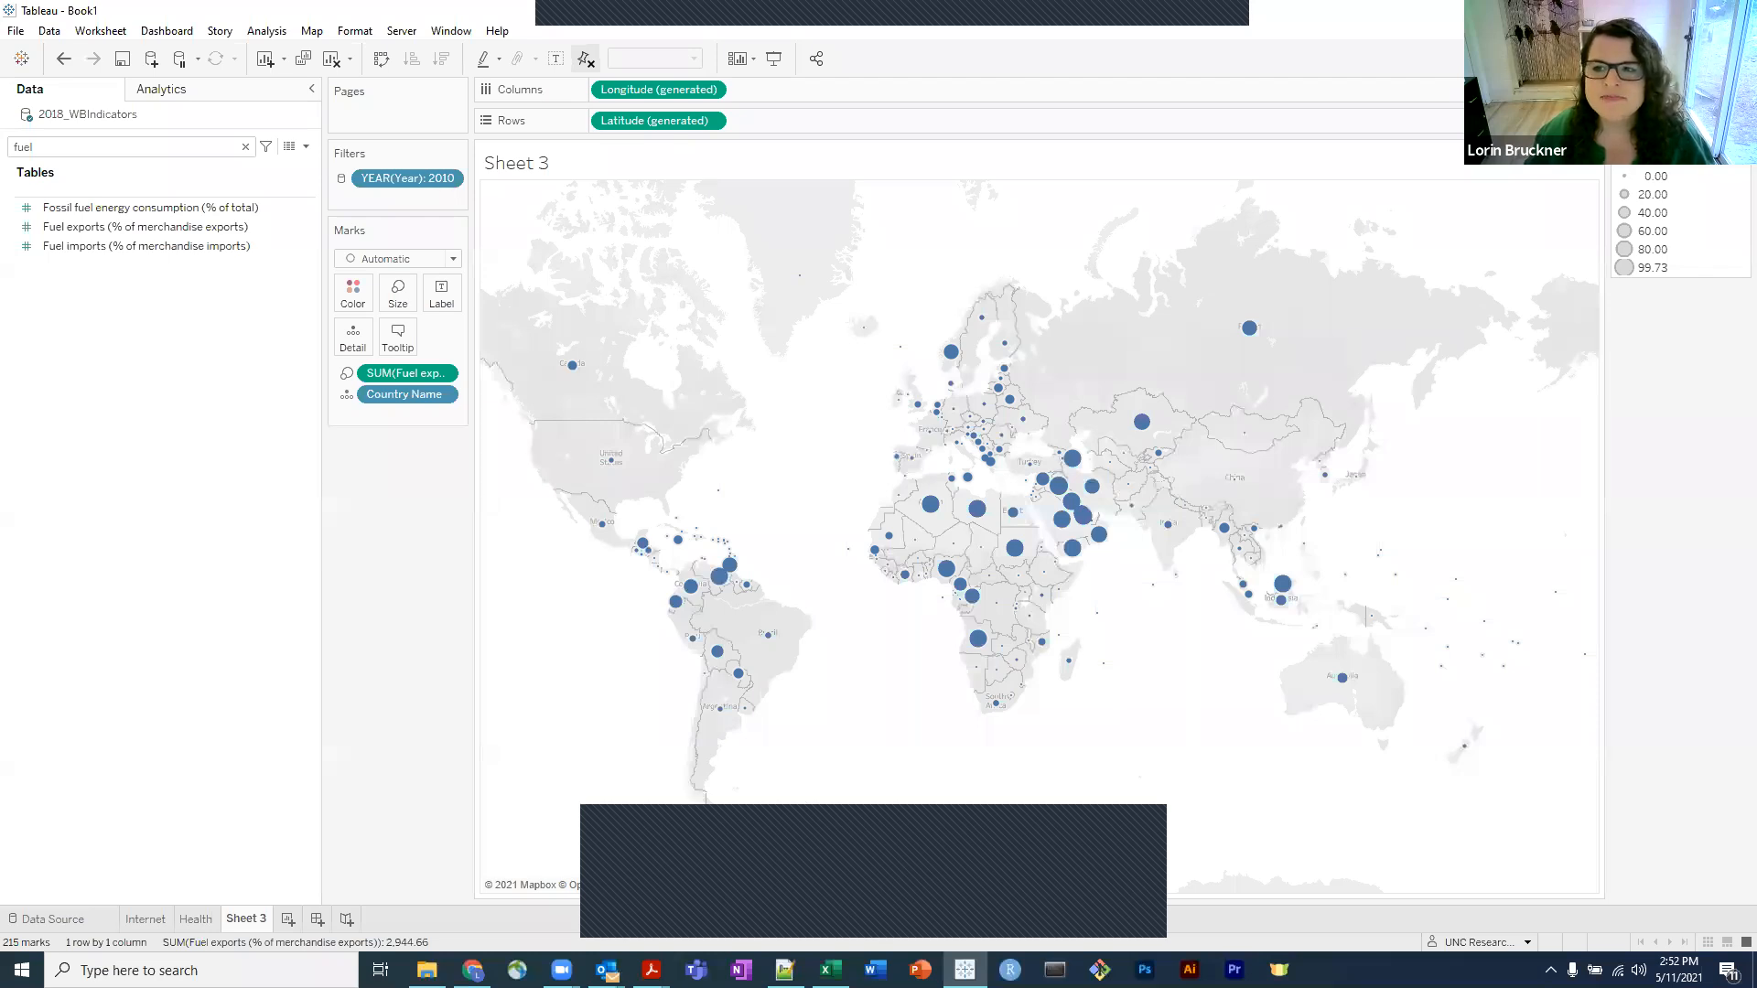
Change the symbol map to a filled map and pan it so the Americas are fully in view.
click(1712, 58)
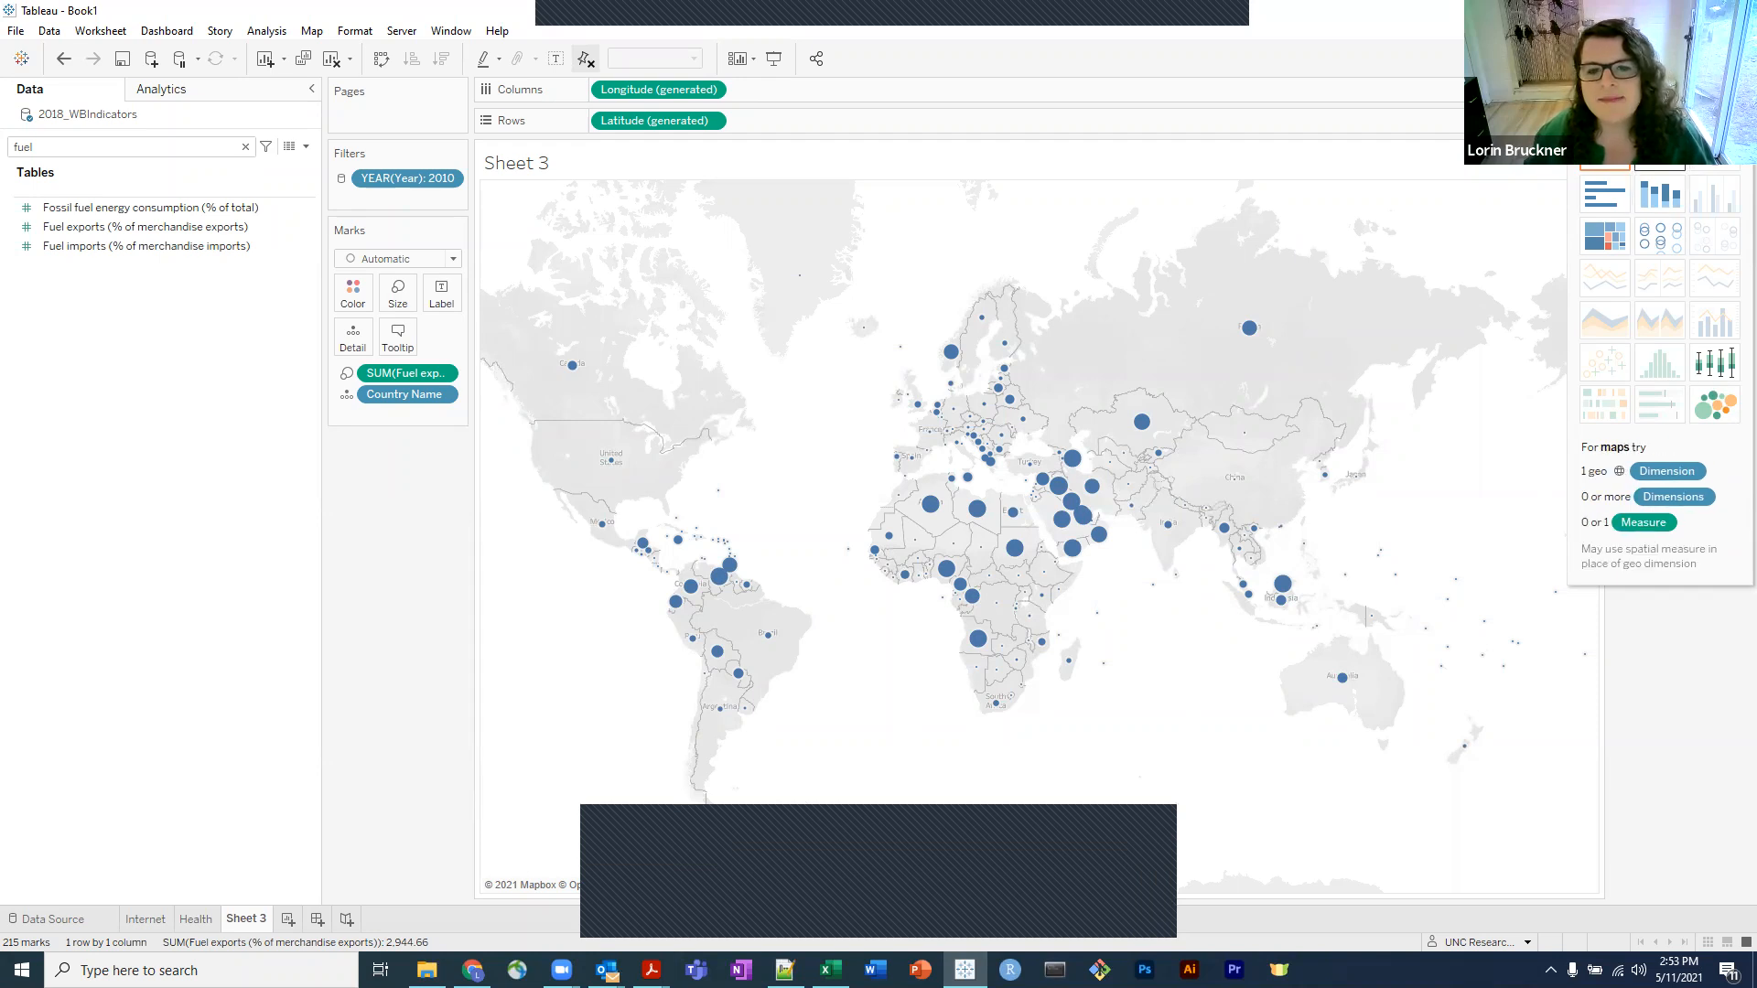
click(1659, 153)
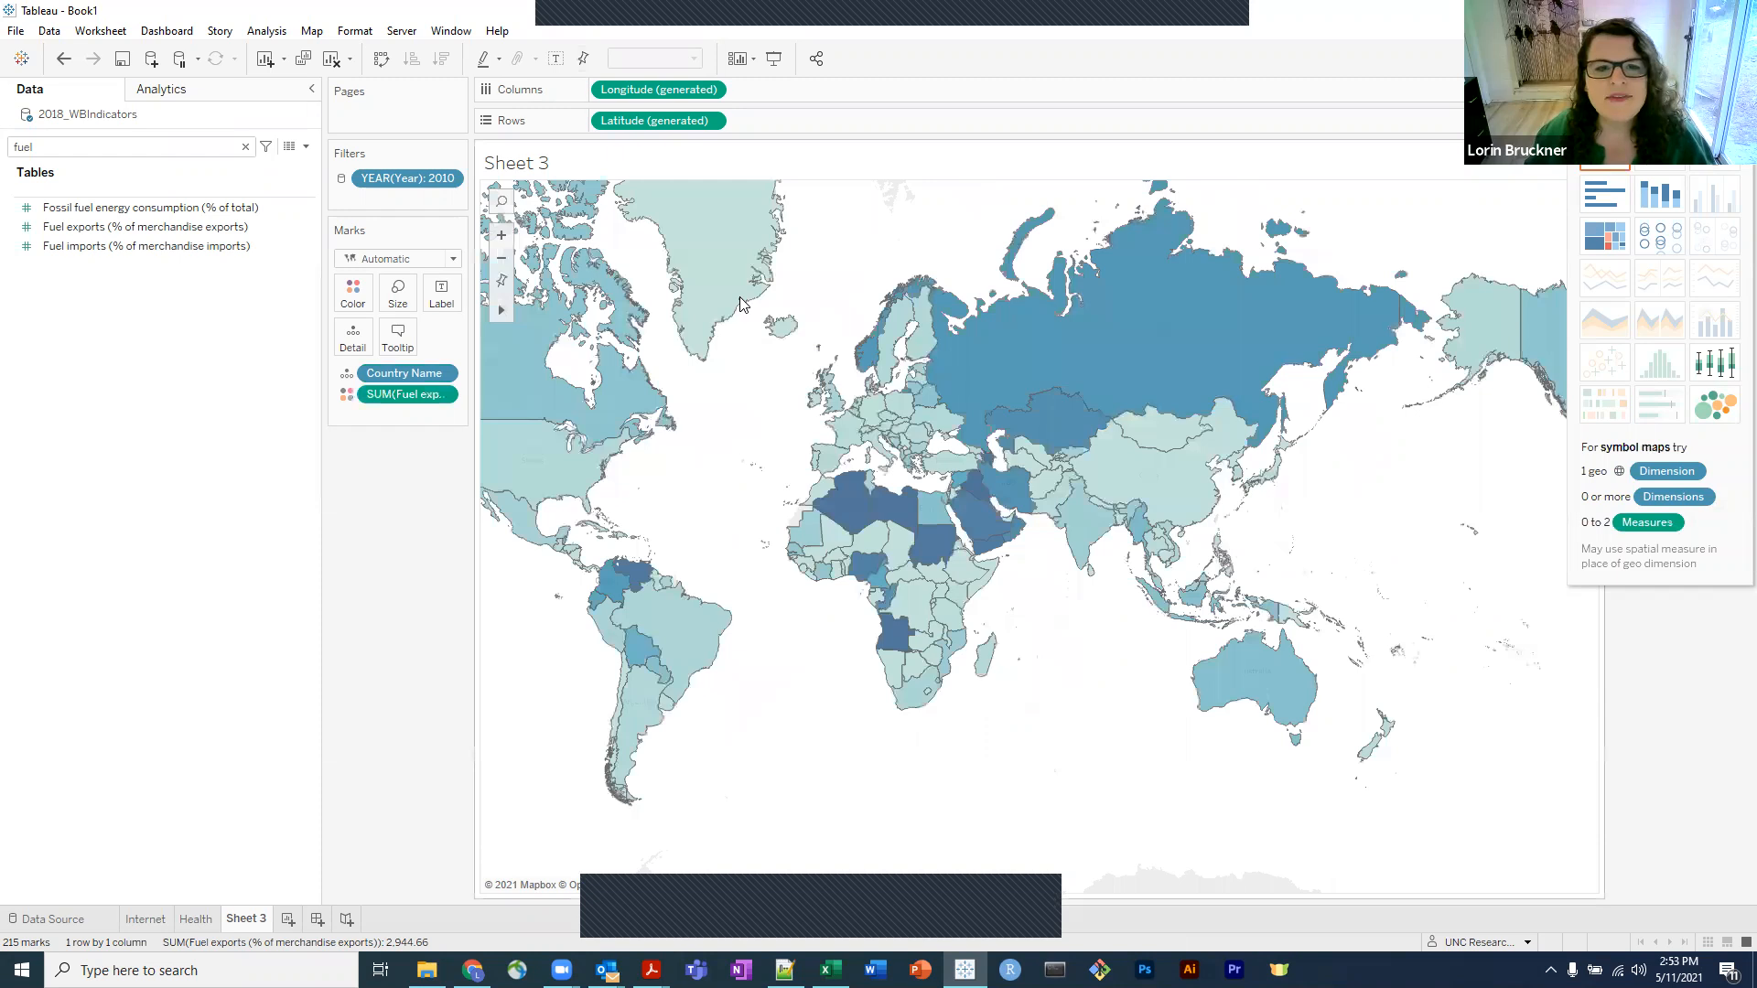
drag(868, 303, 1006, 370)
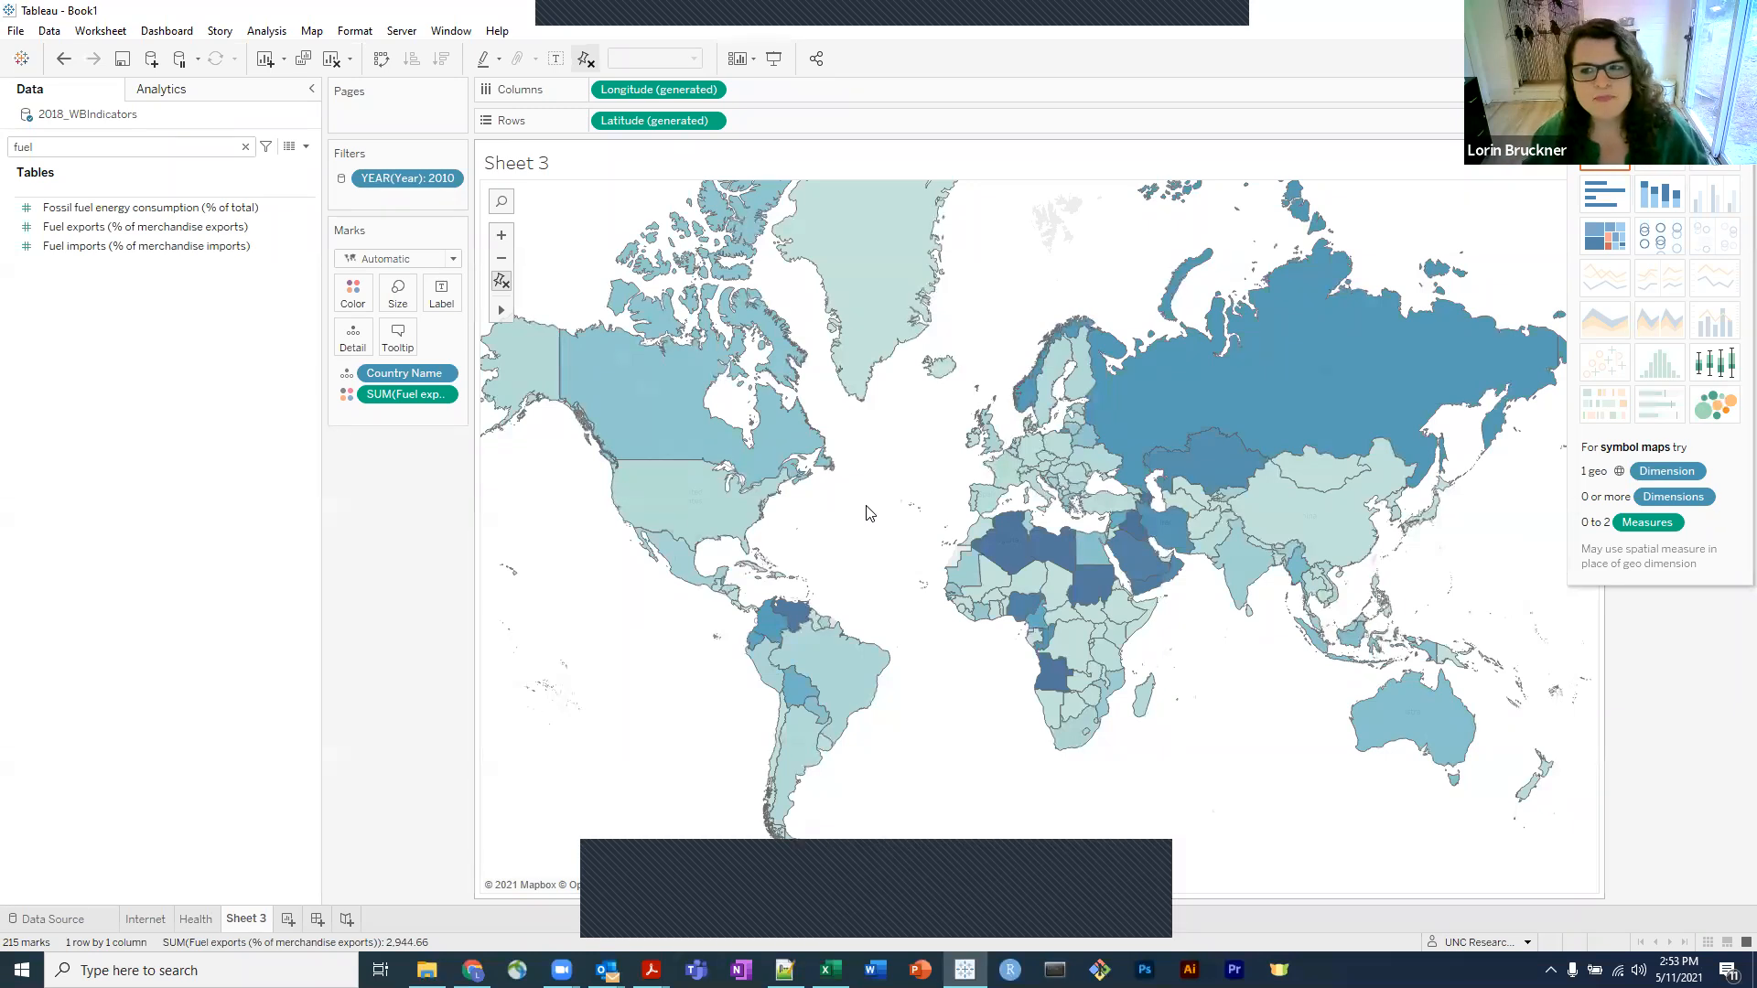
click(1709, 59)
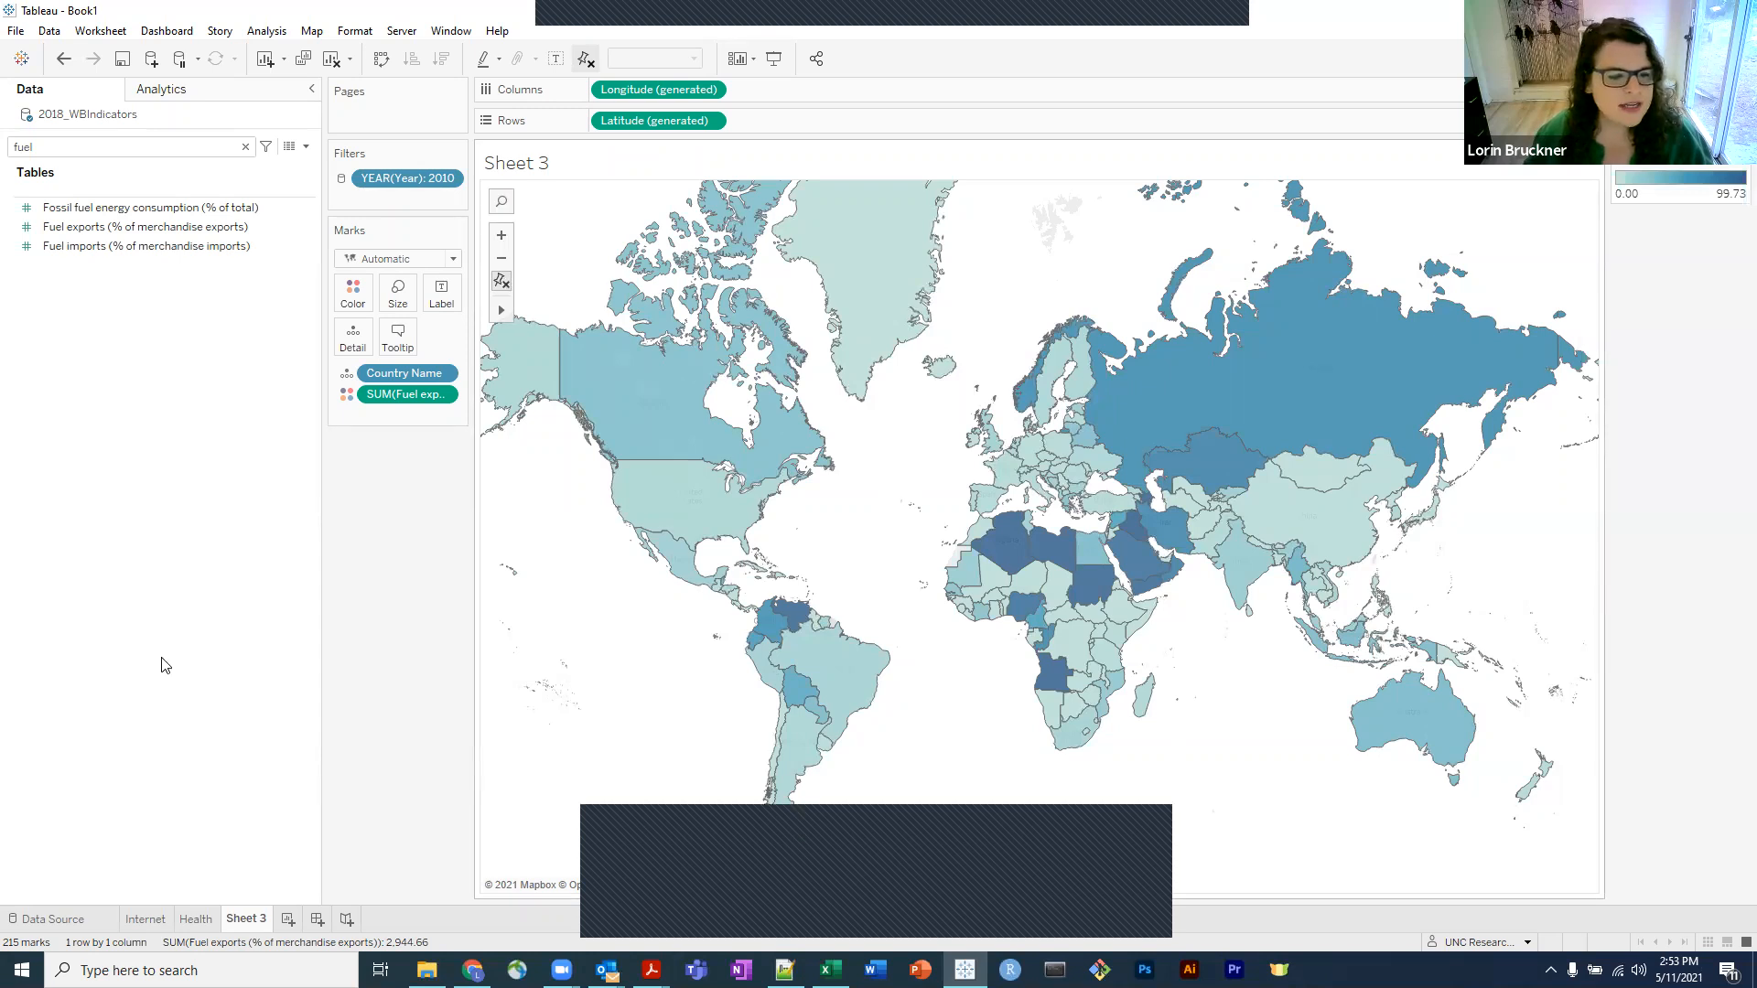
Rename the Sheet 3 worksheet as Fuel.
double_click(246, 918)
text(Fuel)
key(Return)
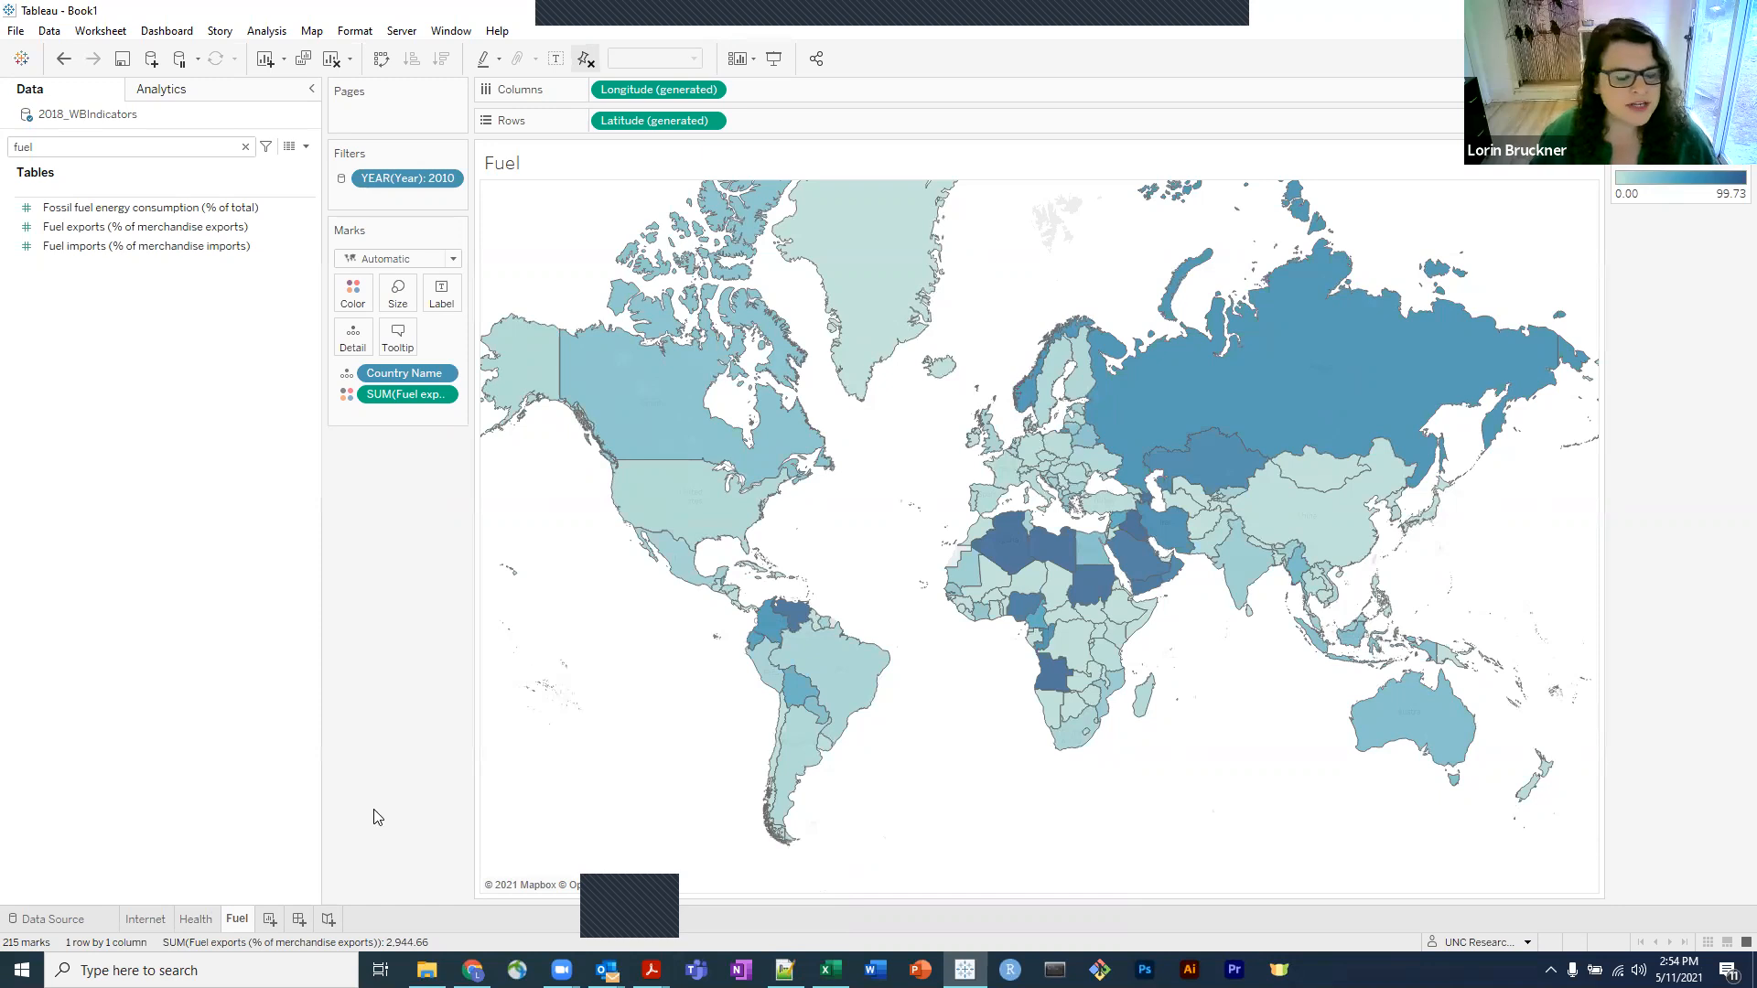
Create a new worksheet, clear the field search, and place Year on Columns.
click(269, 919)
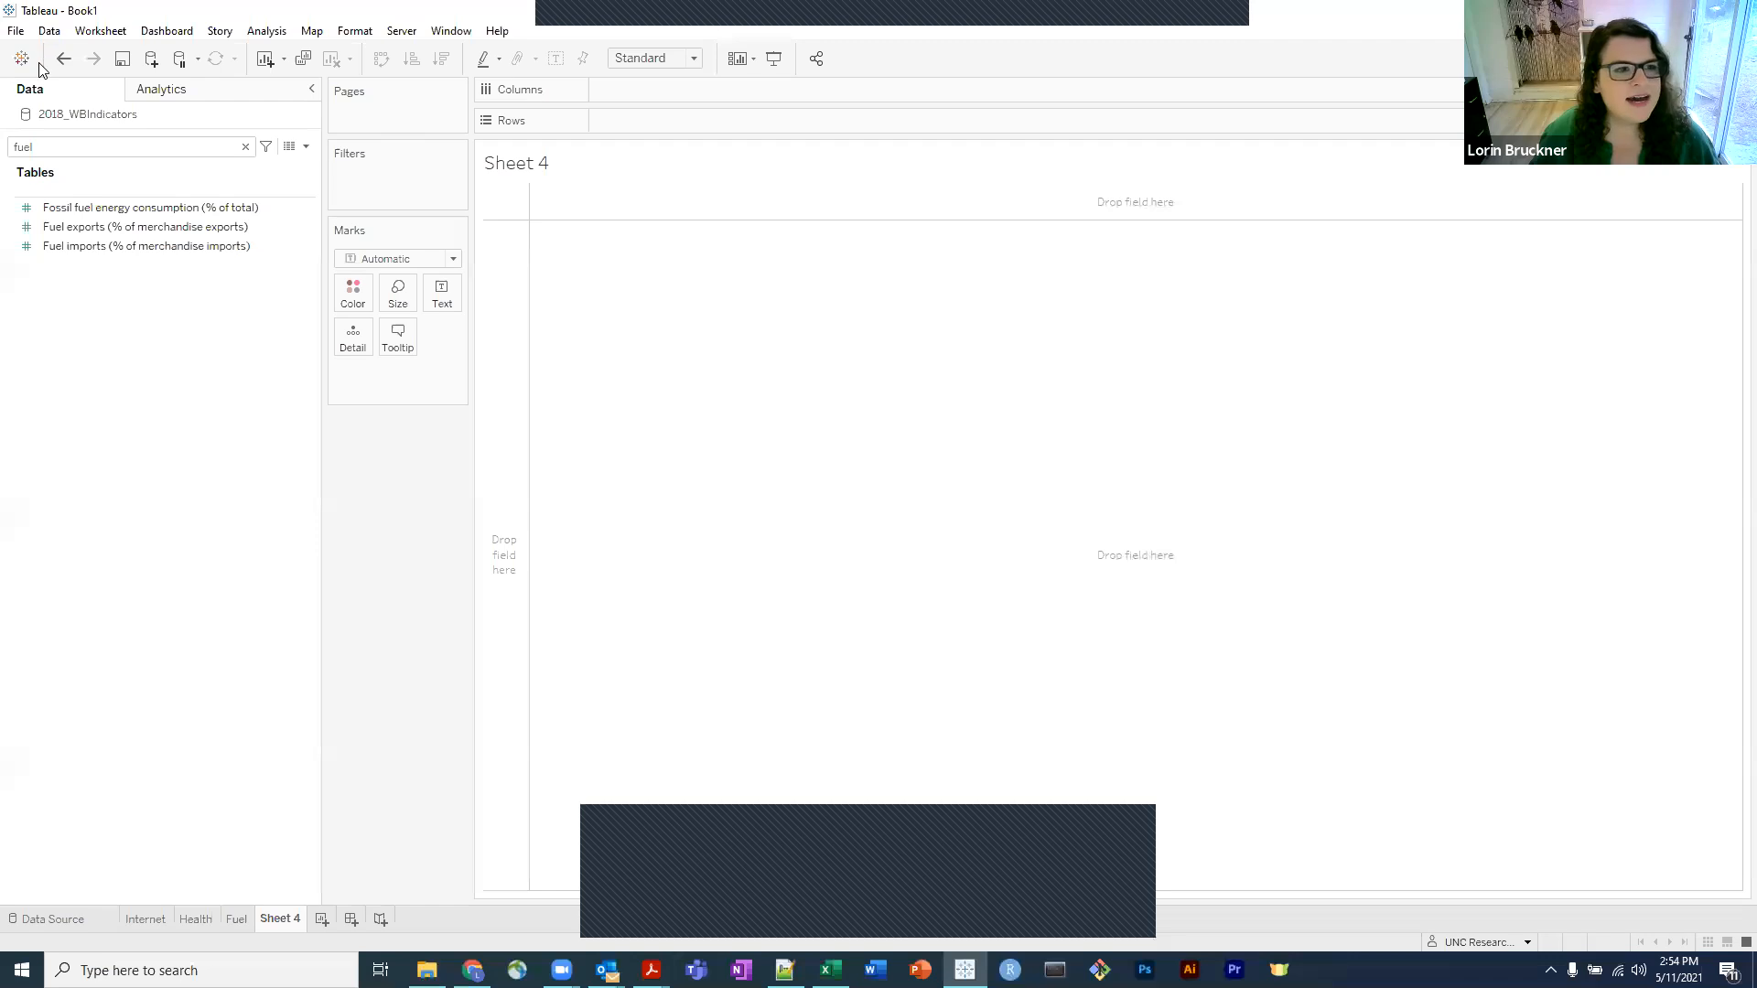
click(245, 148)
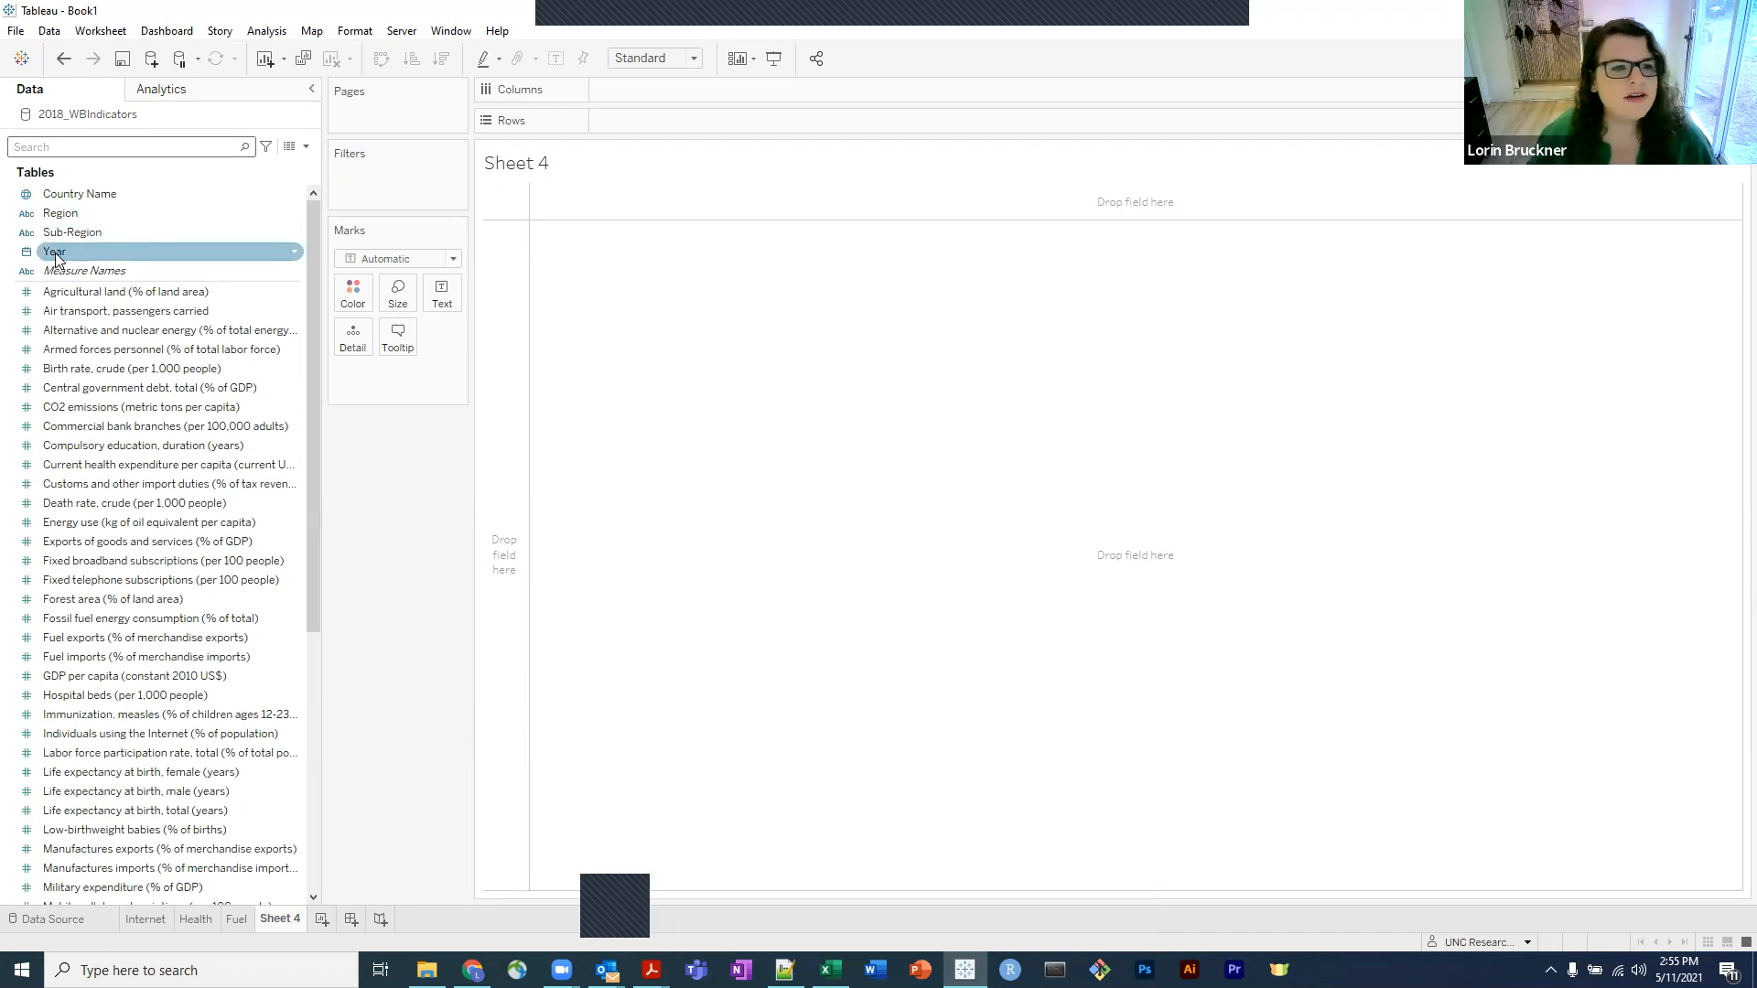
drag(57, 259, 648, 96)
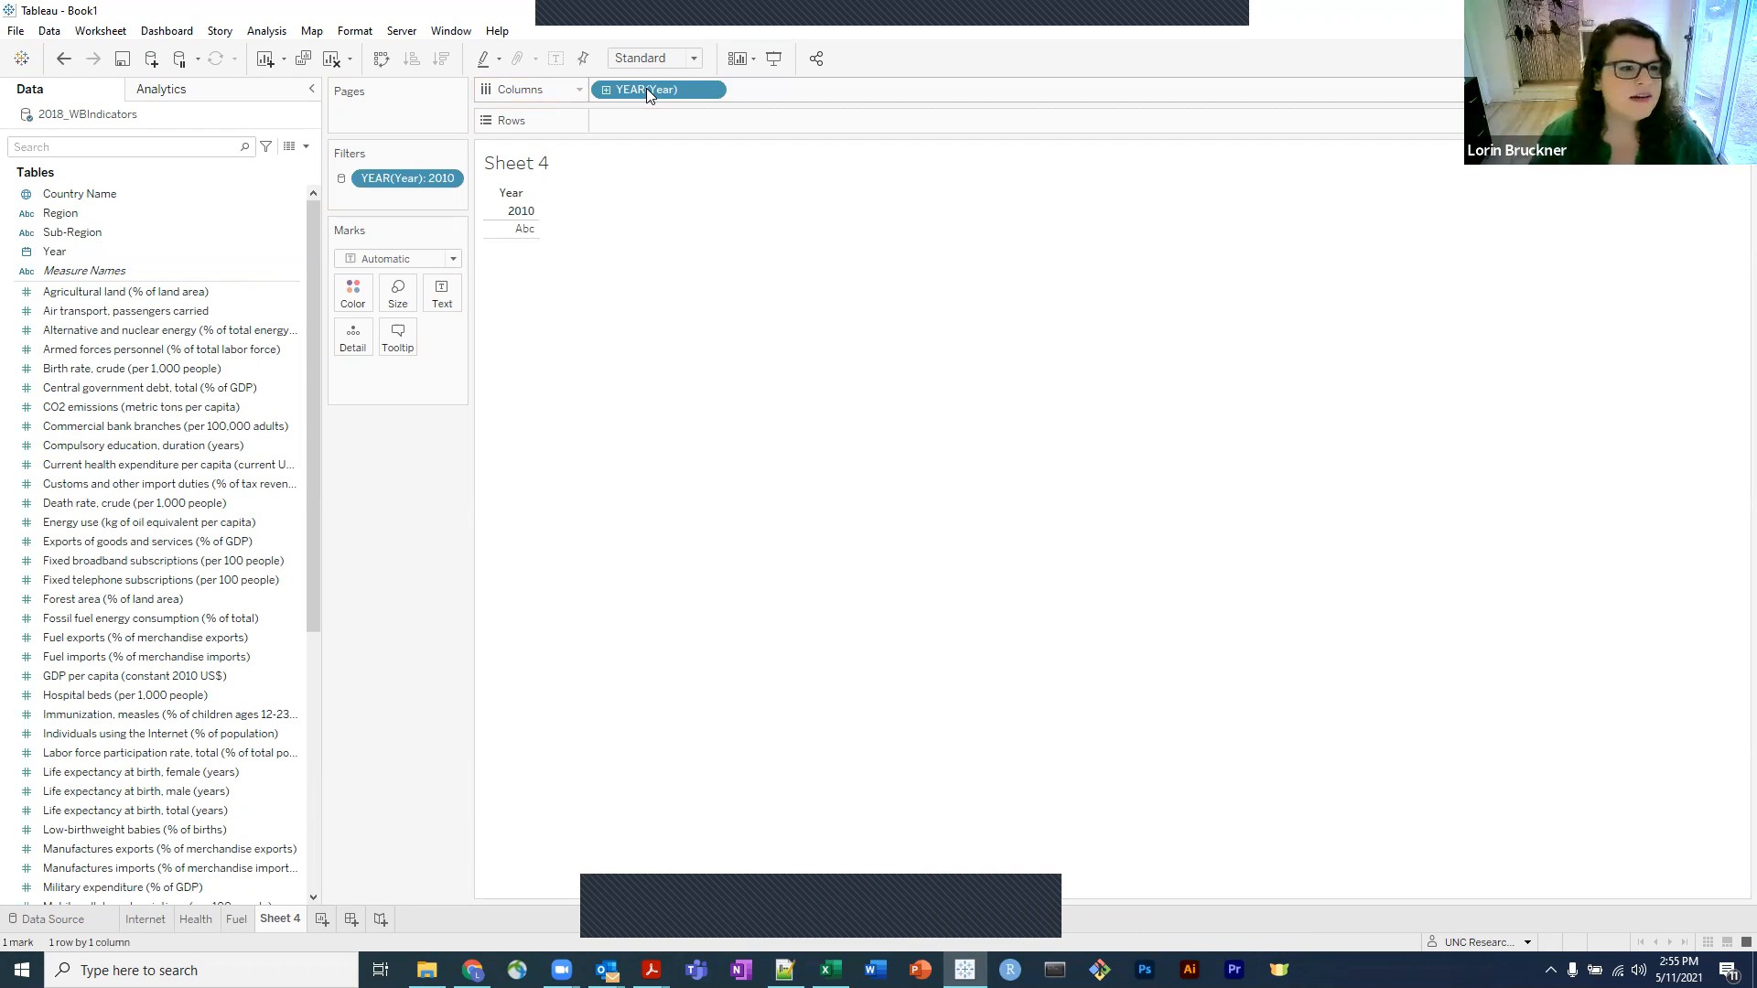
click(96, 234)
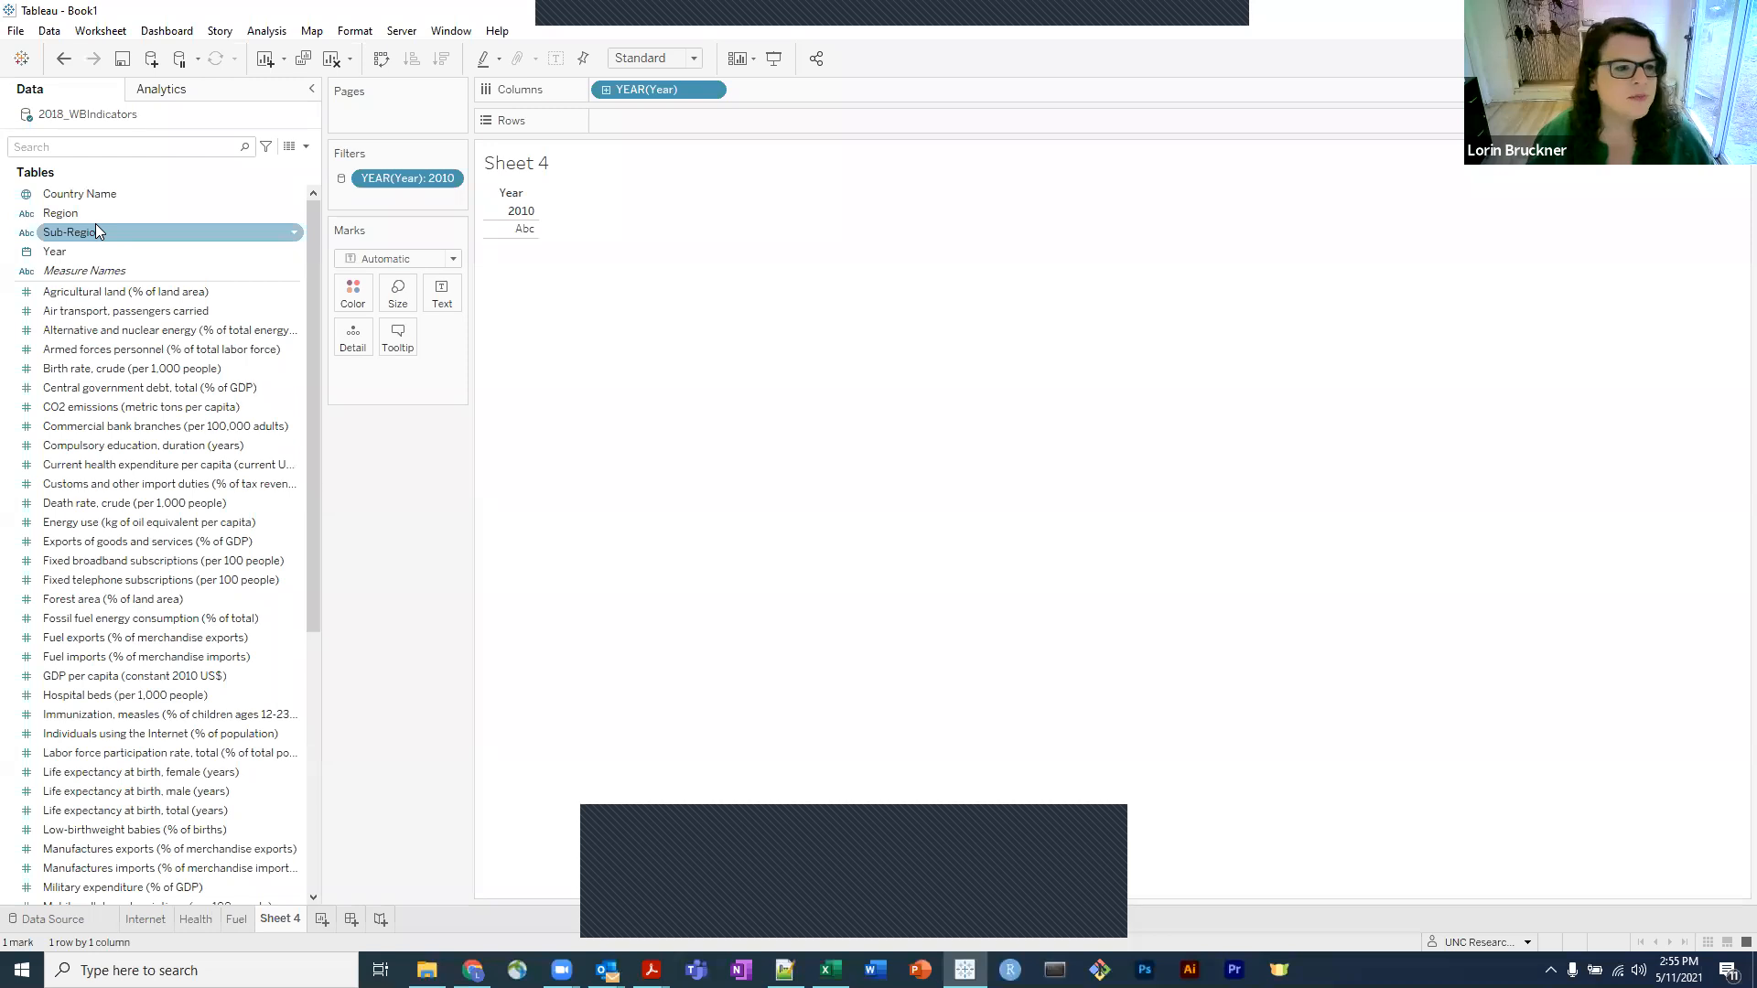
ctrl+click(95, 223)
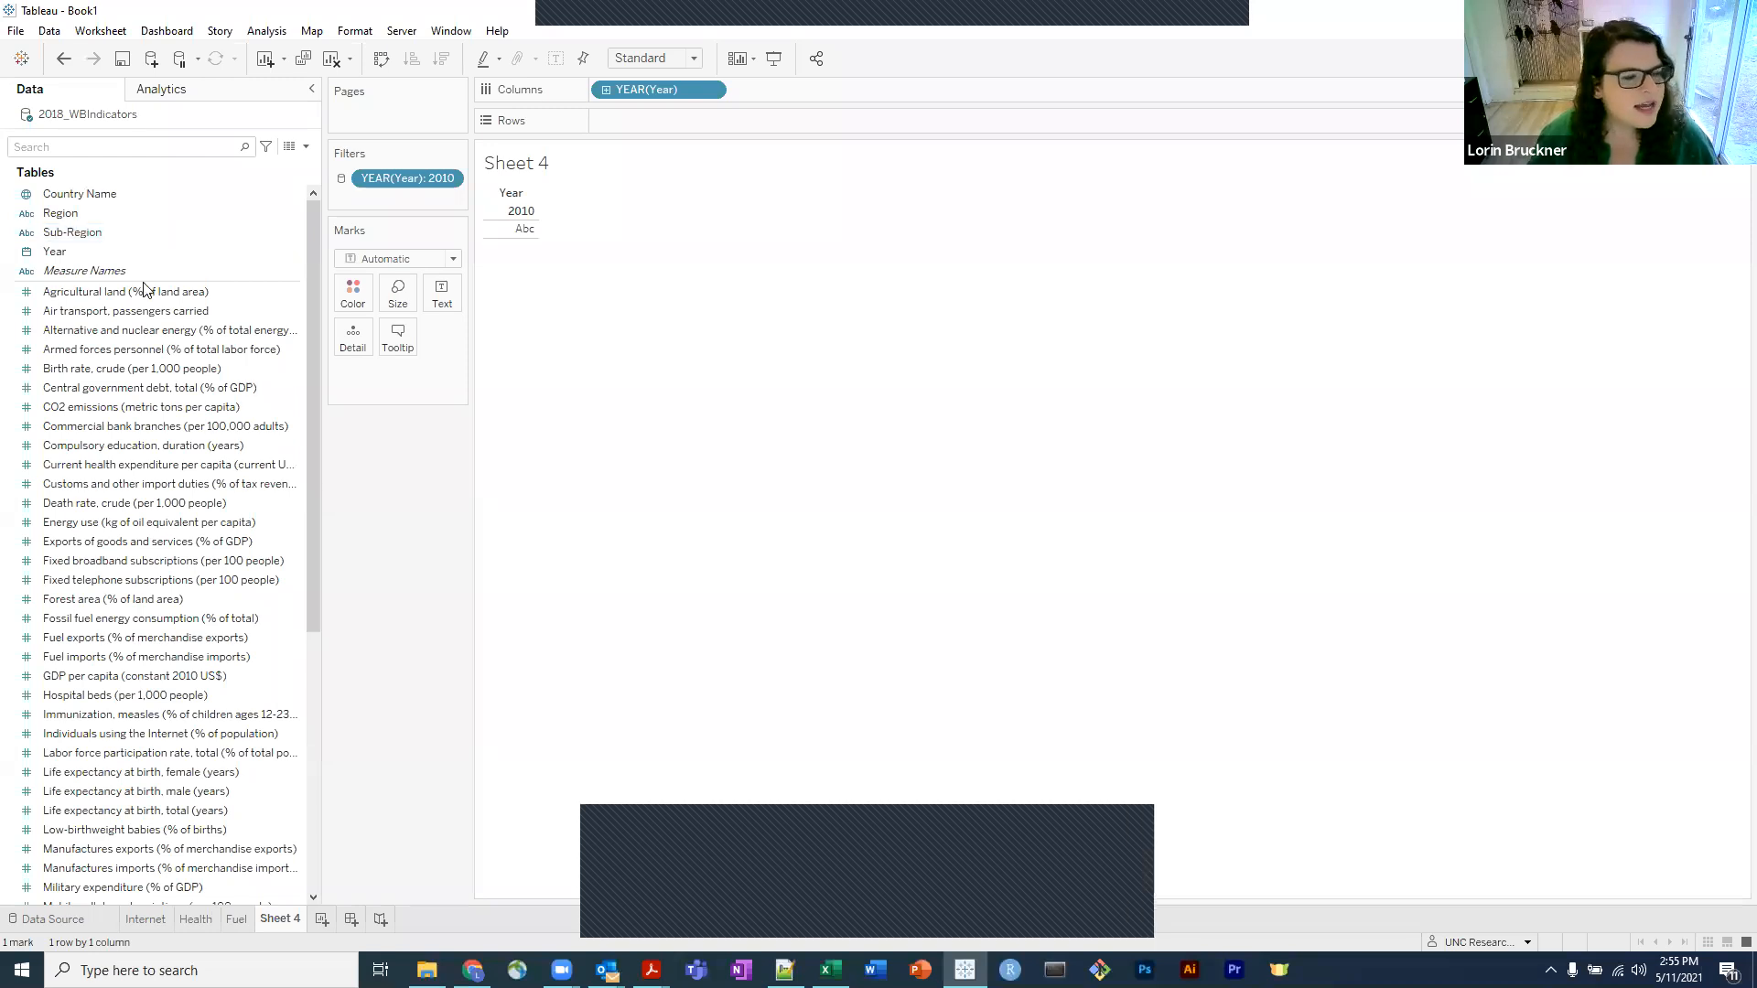
Search the fields for "fixed" and place Fixed broadband subscriptions (per 100 people) on Rows.
click(152, 146)
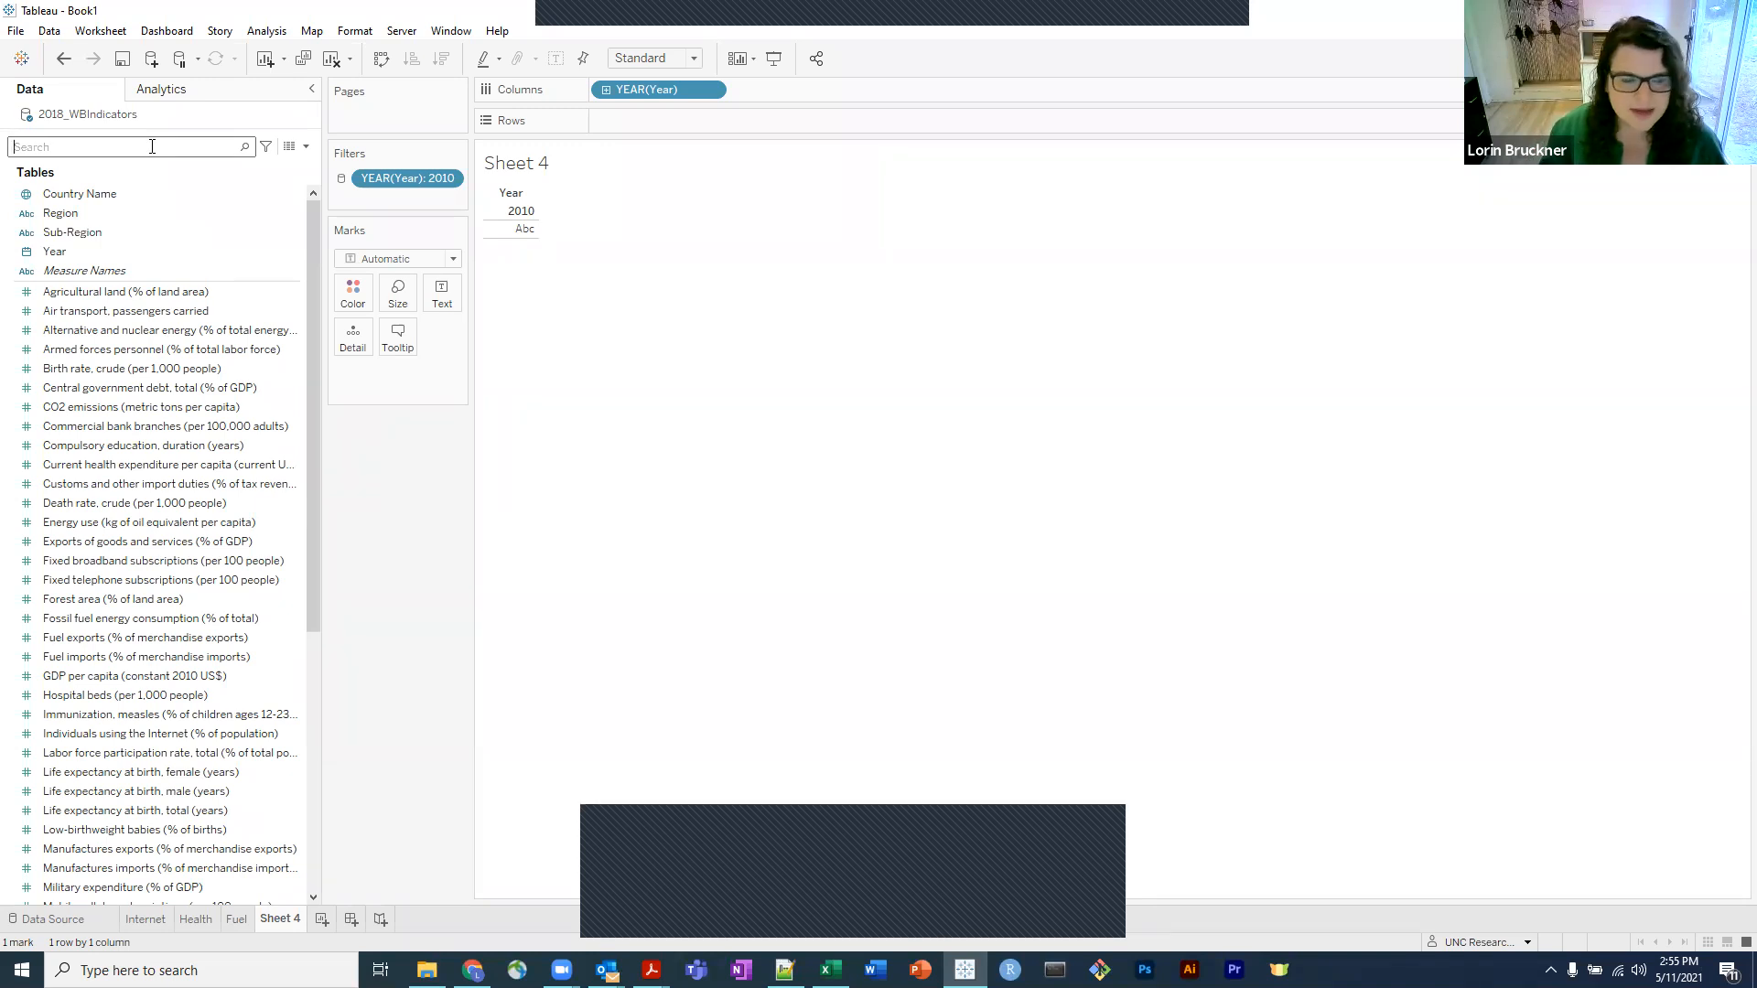
text(fix)
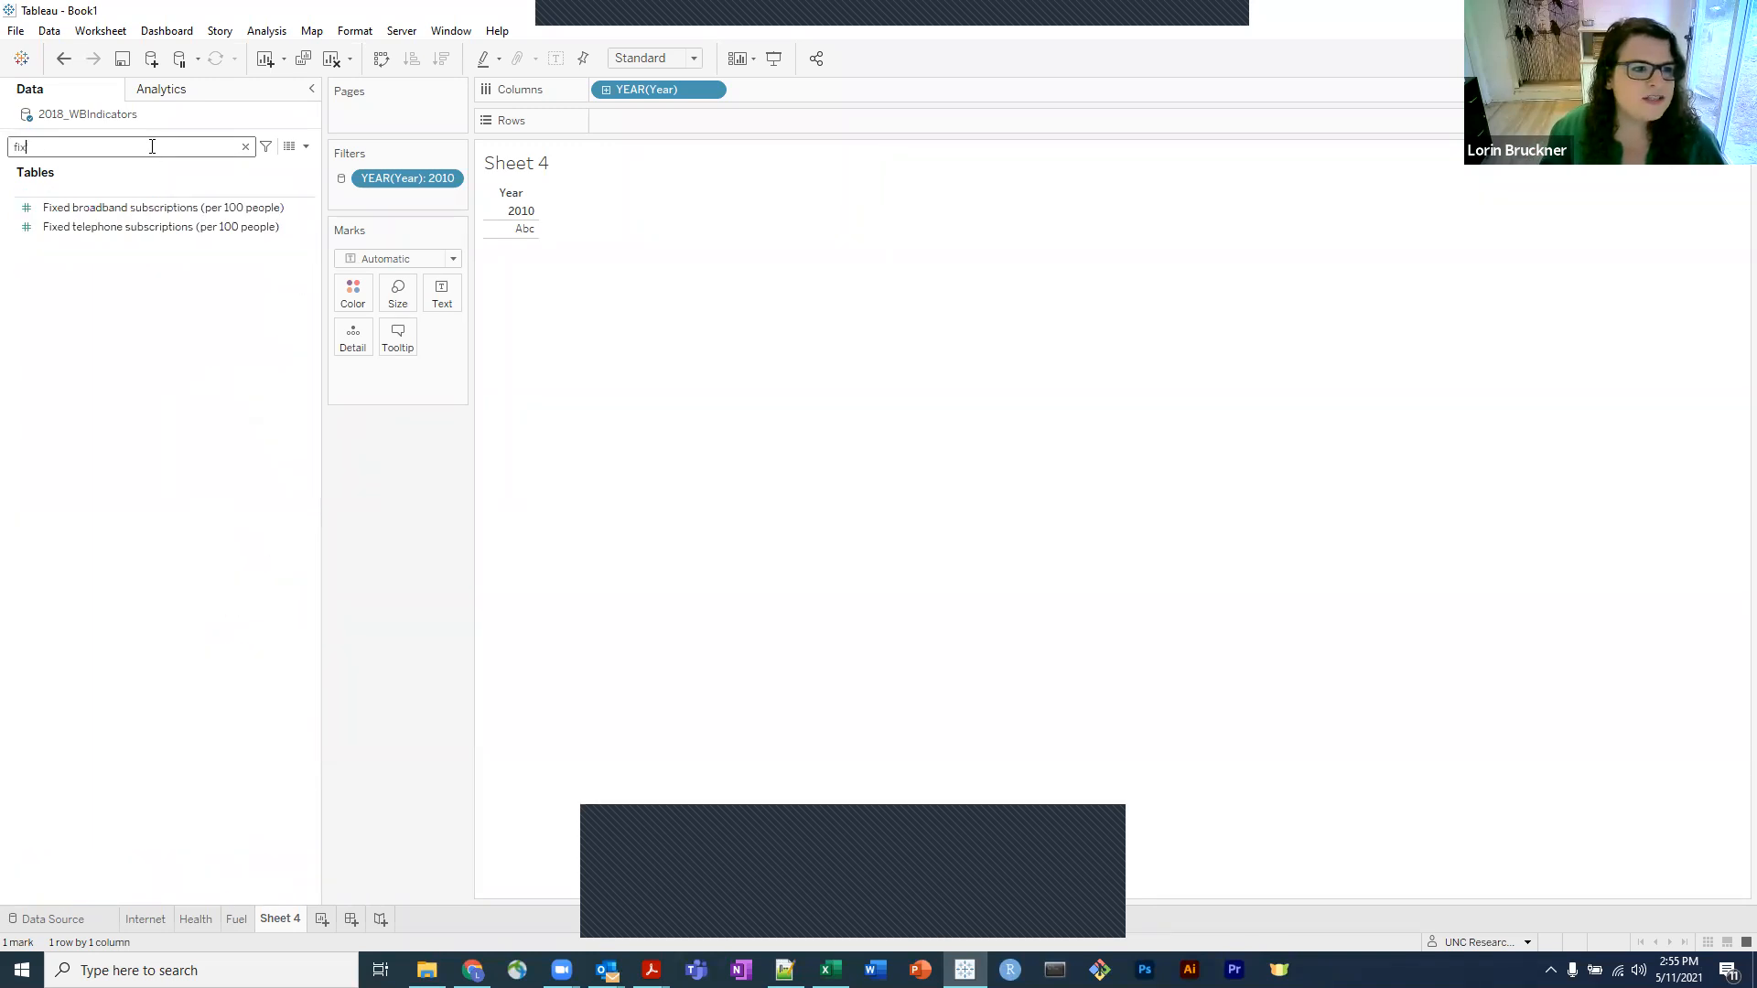
text(ed)
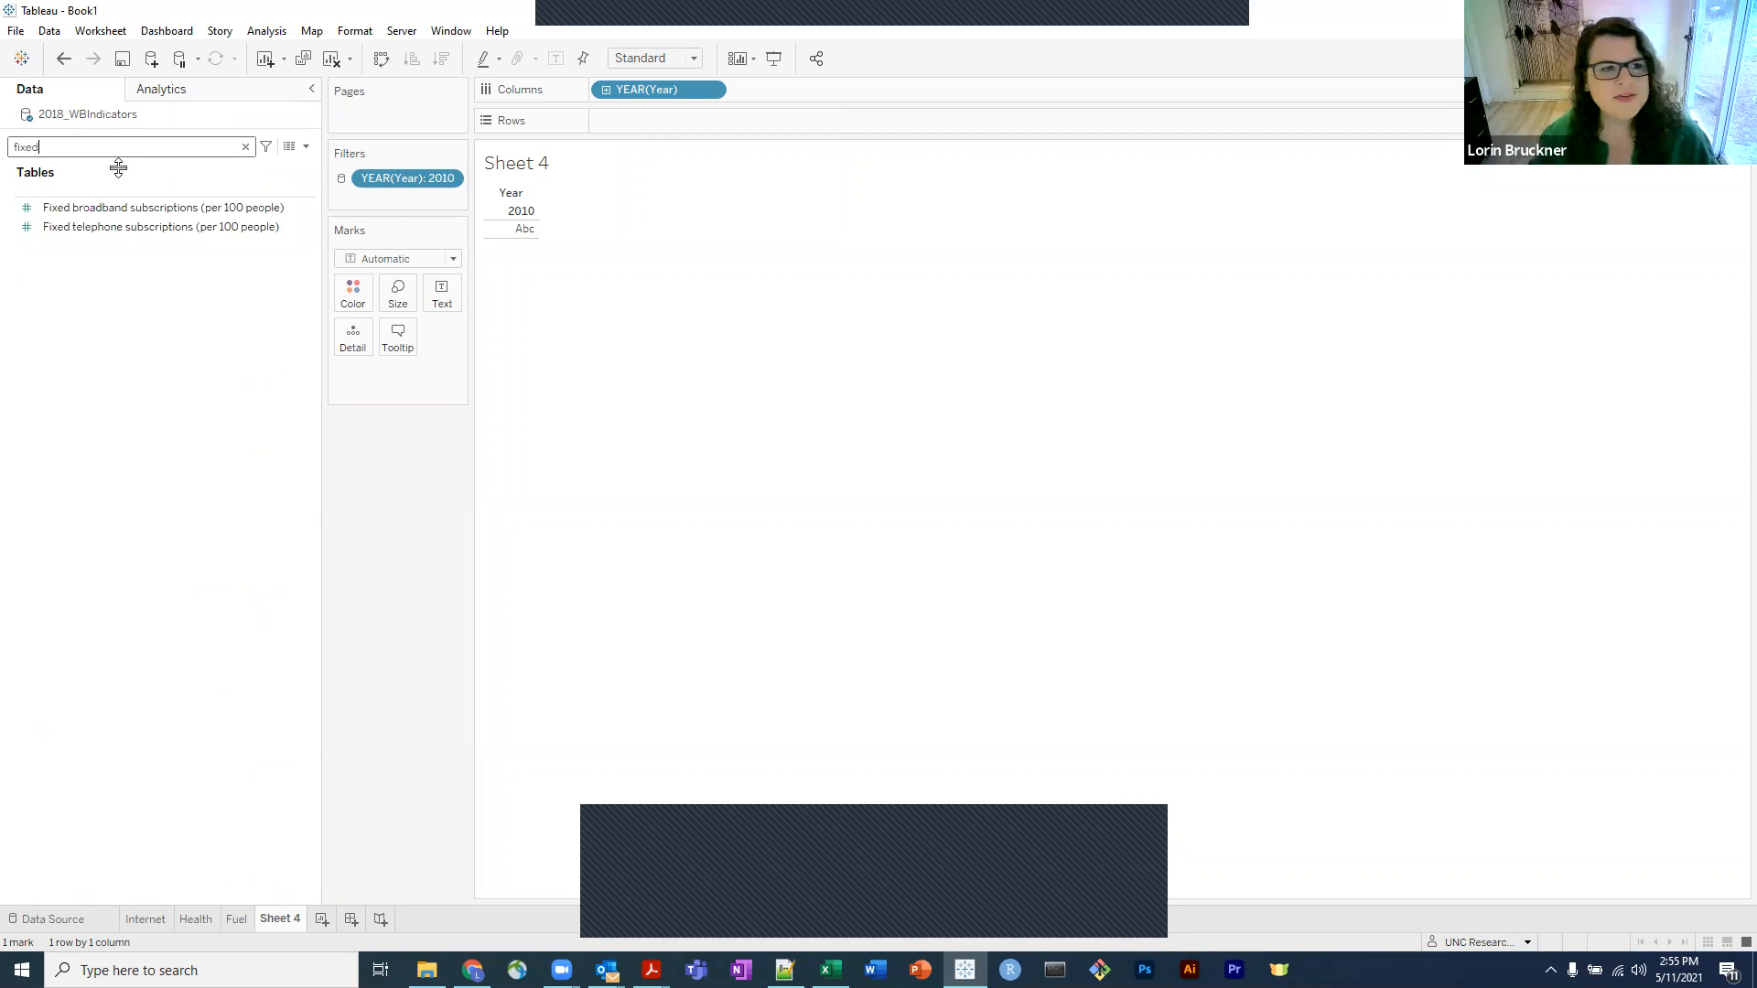
click(121, 209)
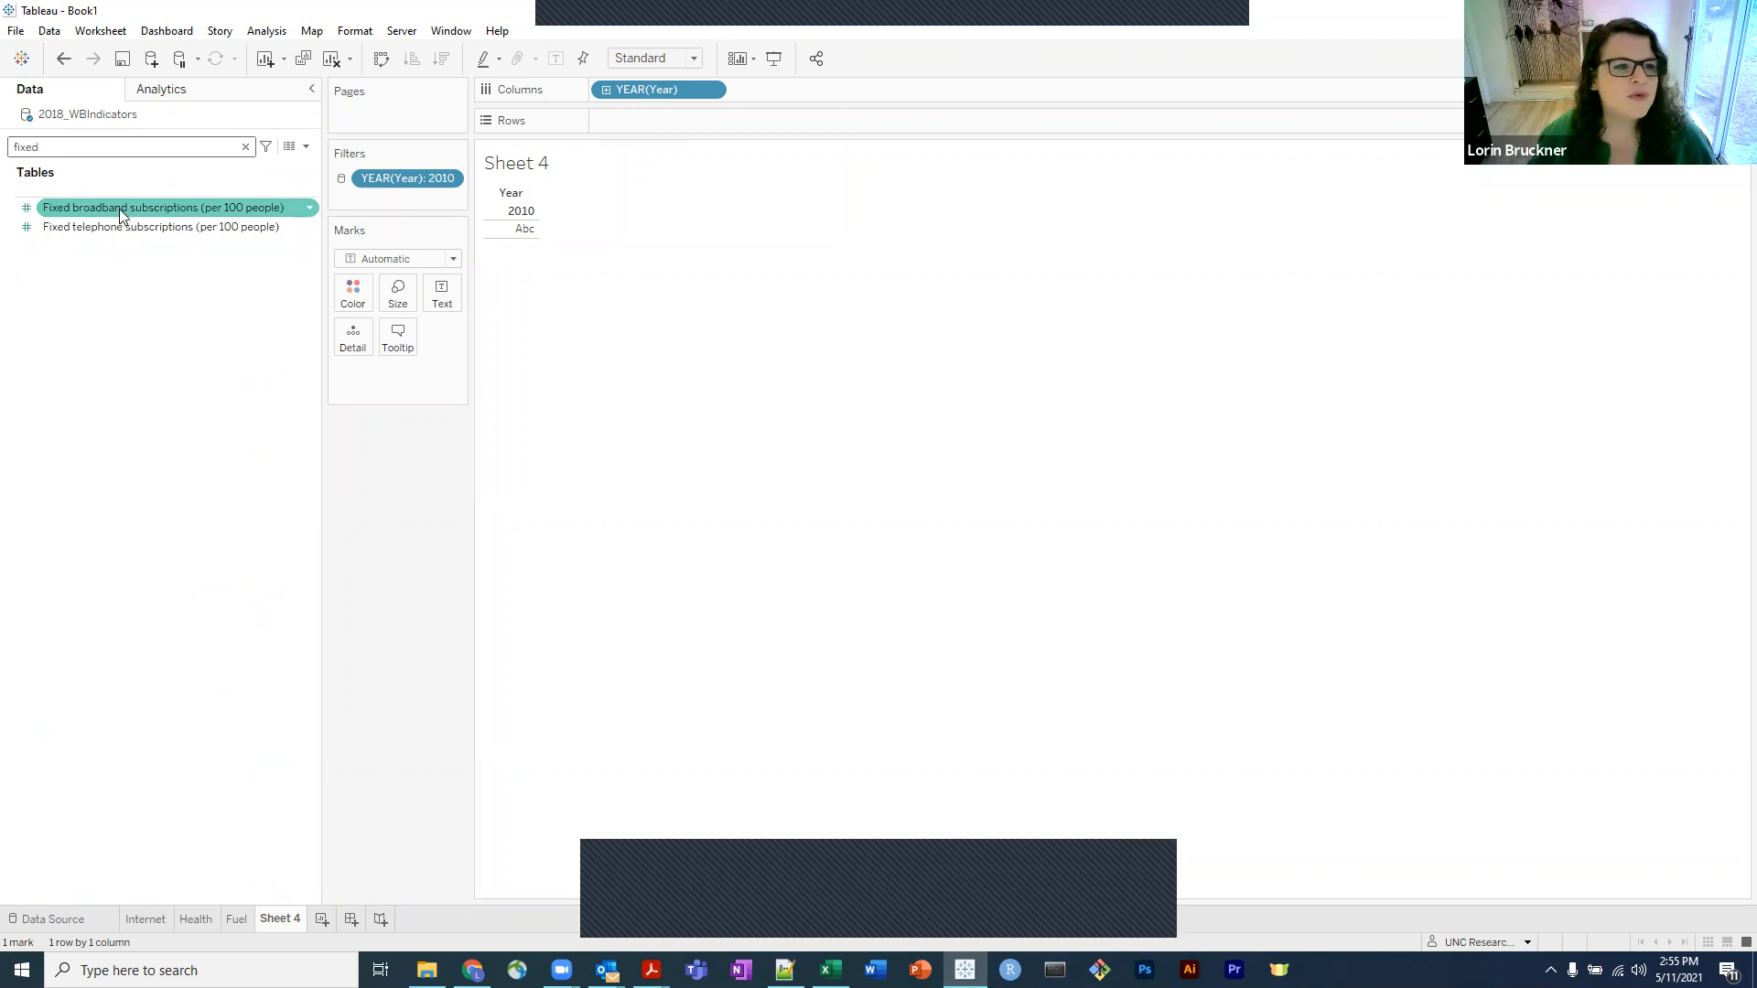
drag(55, 210, 627, 123)
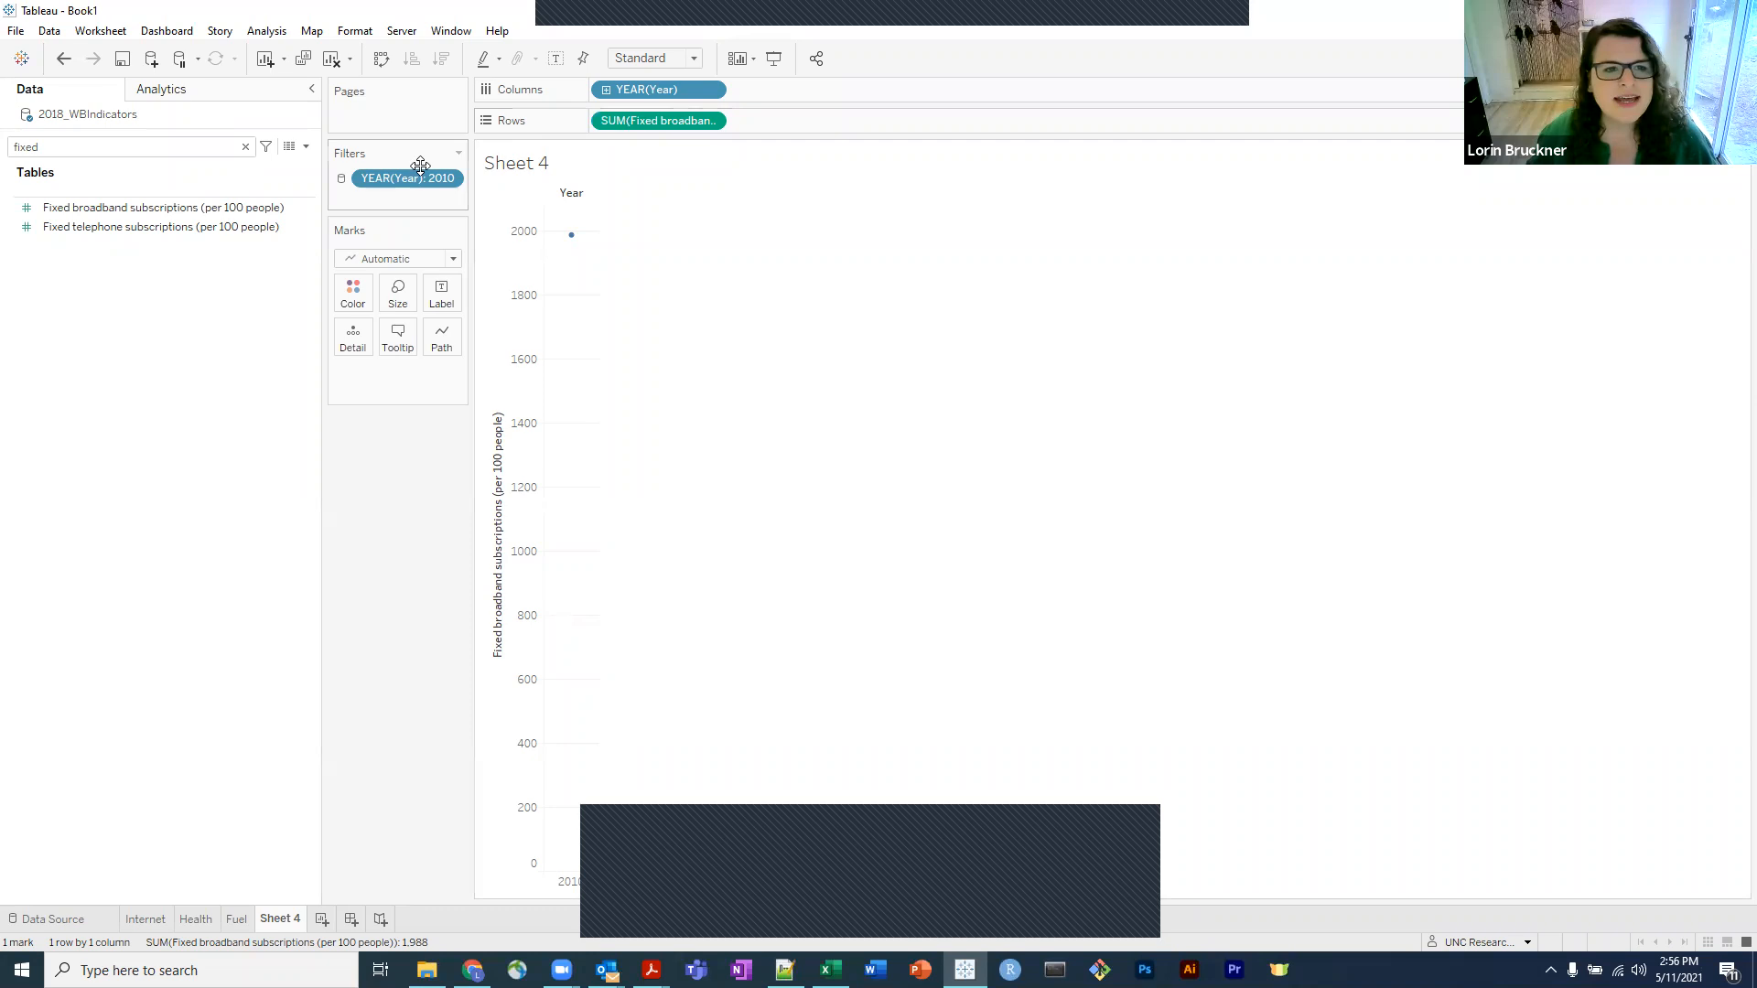
On the Internet sheet, limit the Year filter to selected worksheets by excluding Sheet 4.
mouse_move(419, 166)
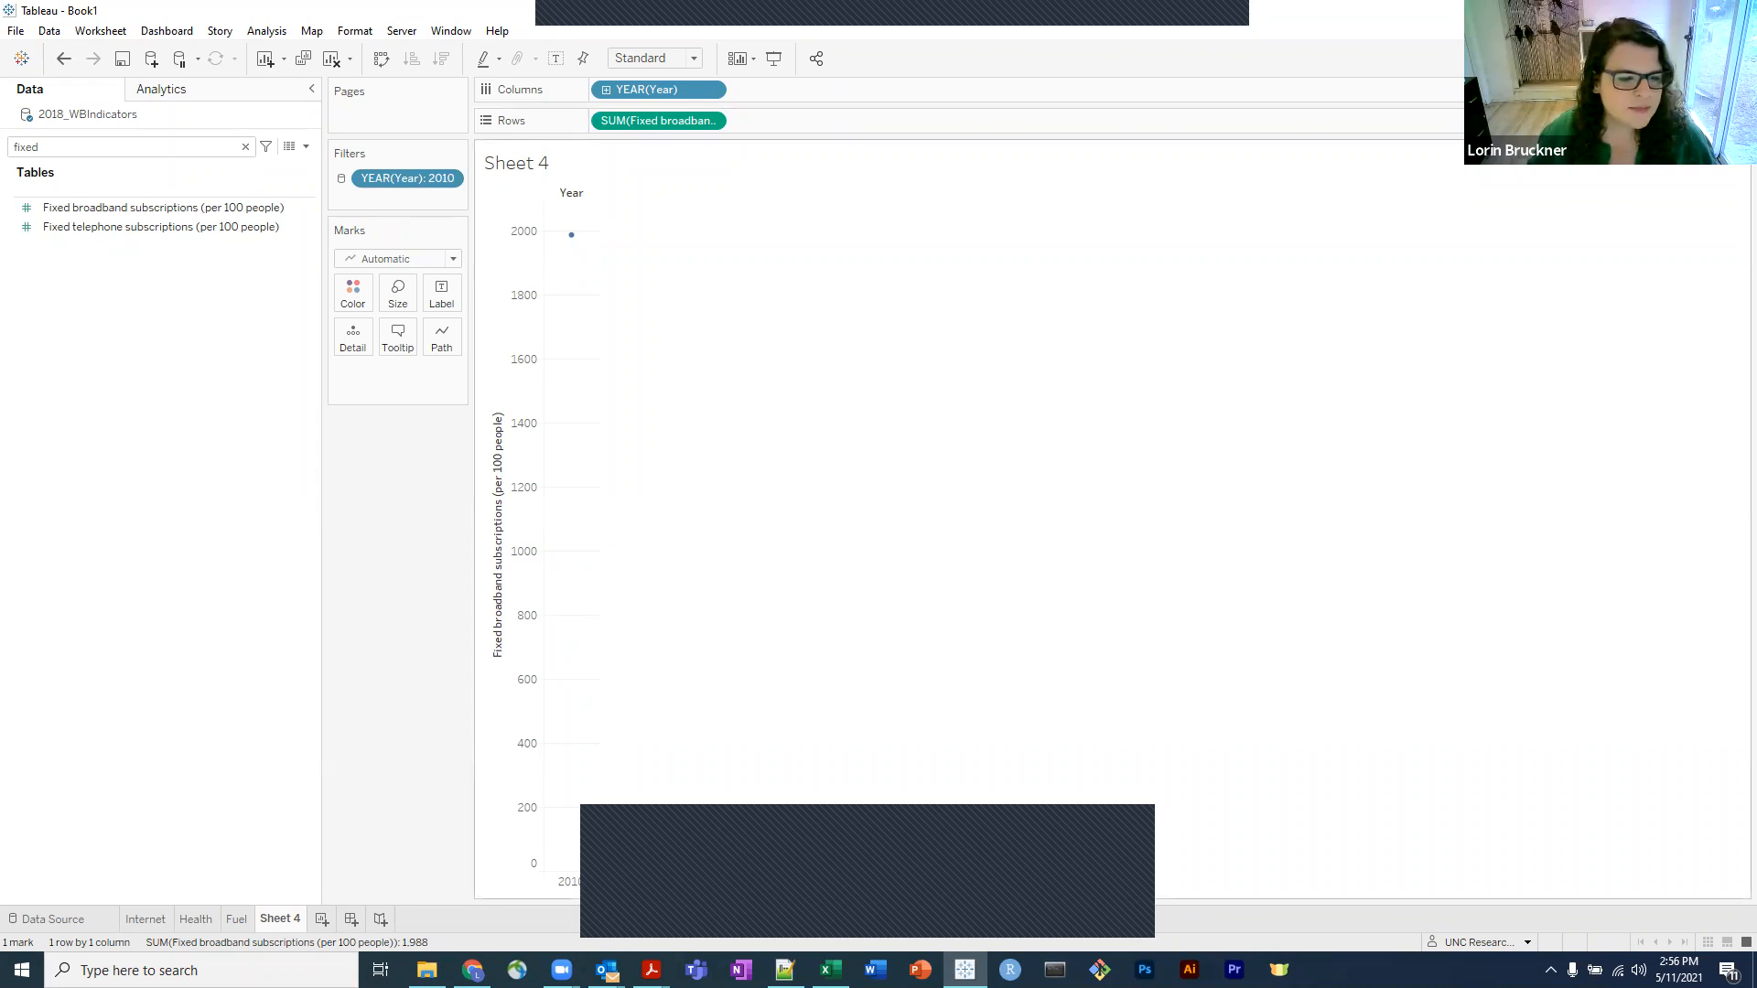
click(141, 926)
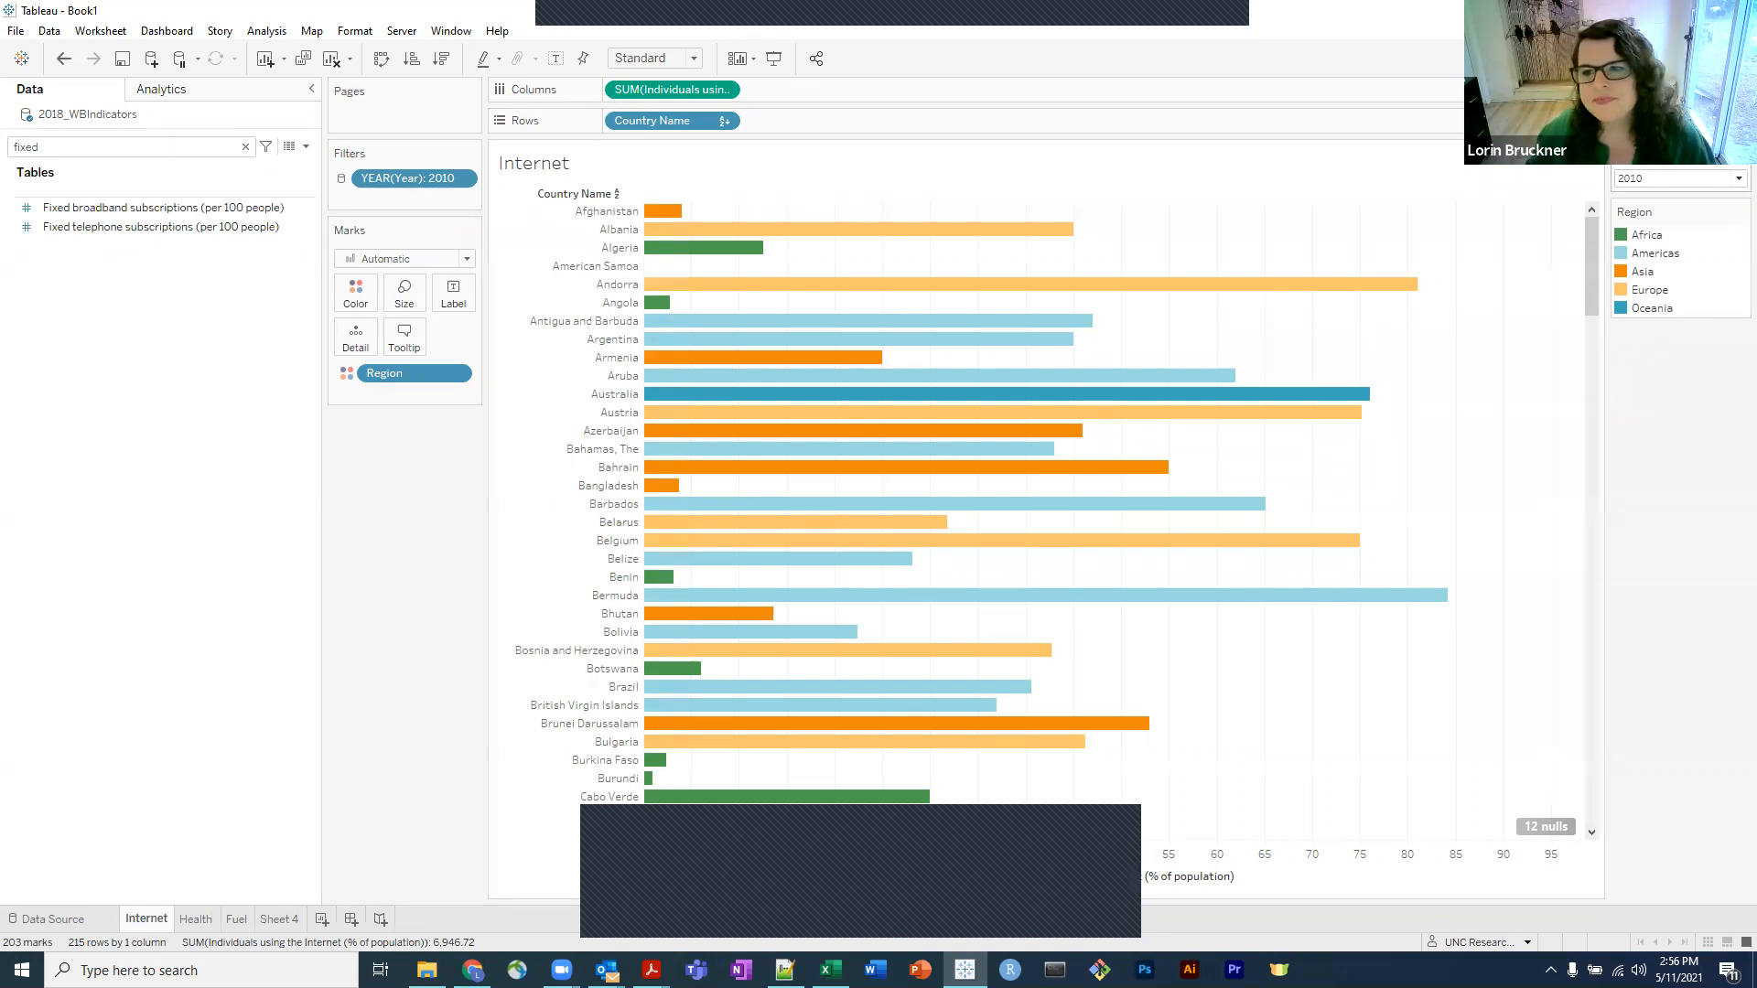
click(1741, 156)
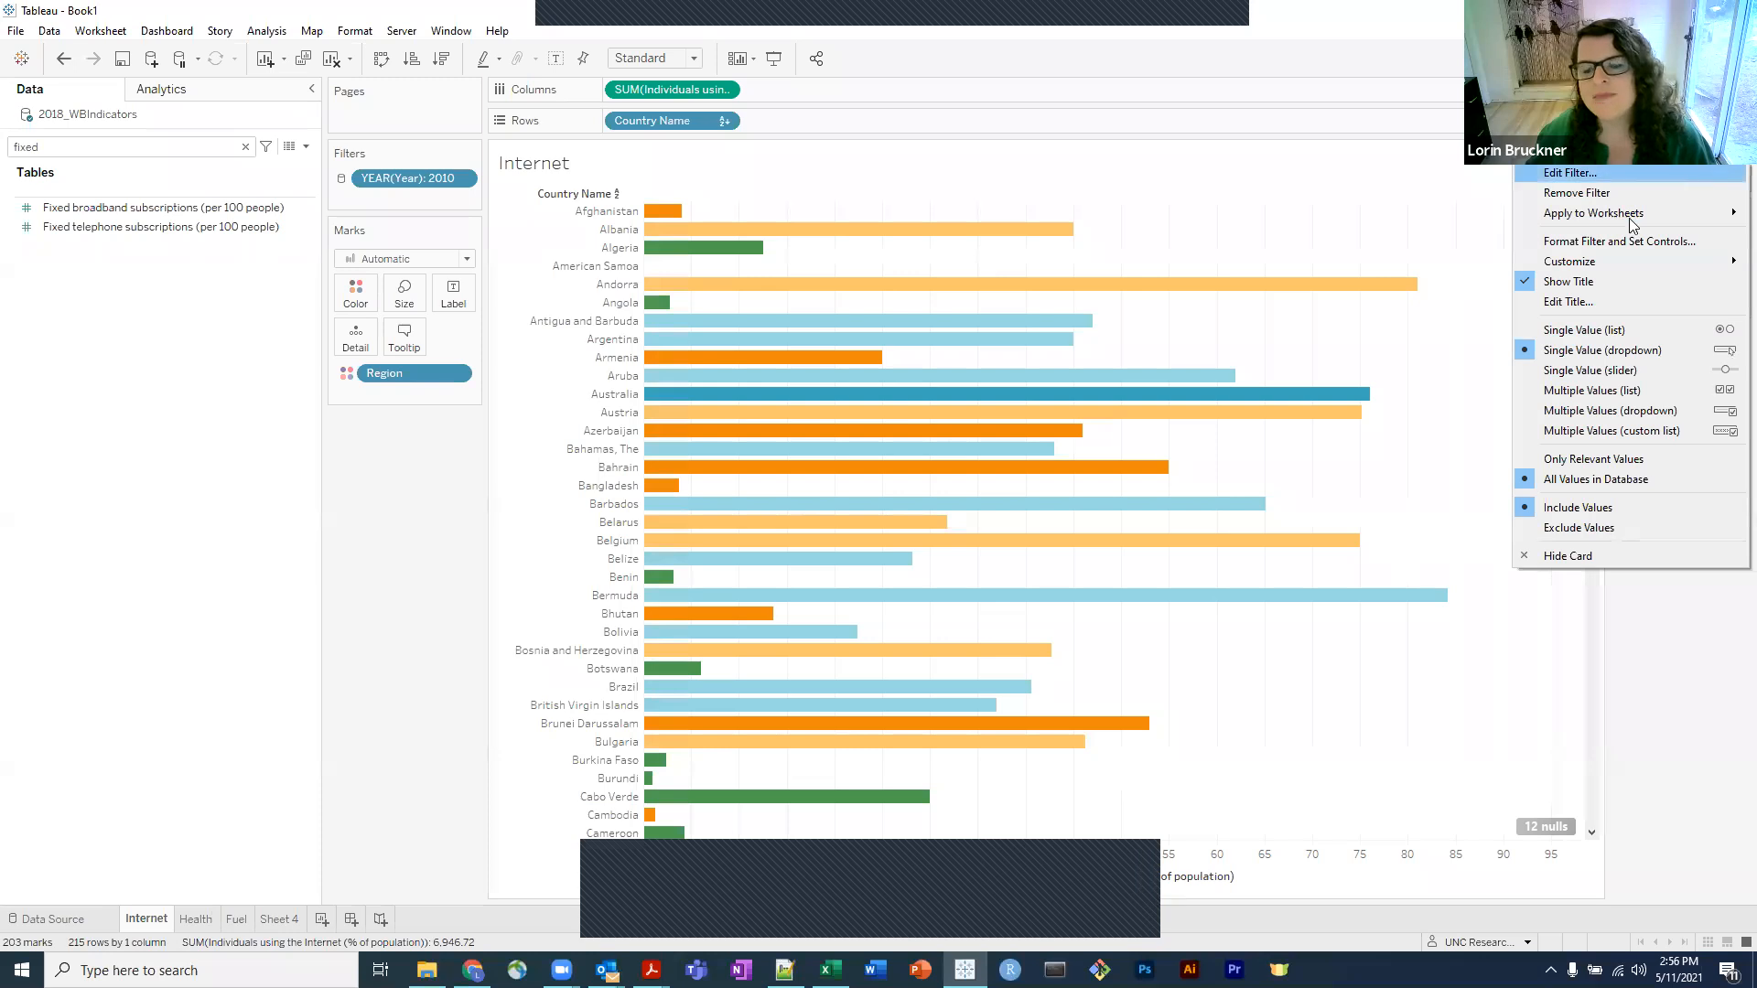
mouse_move(1629, 218)
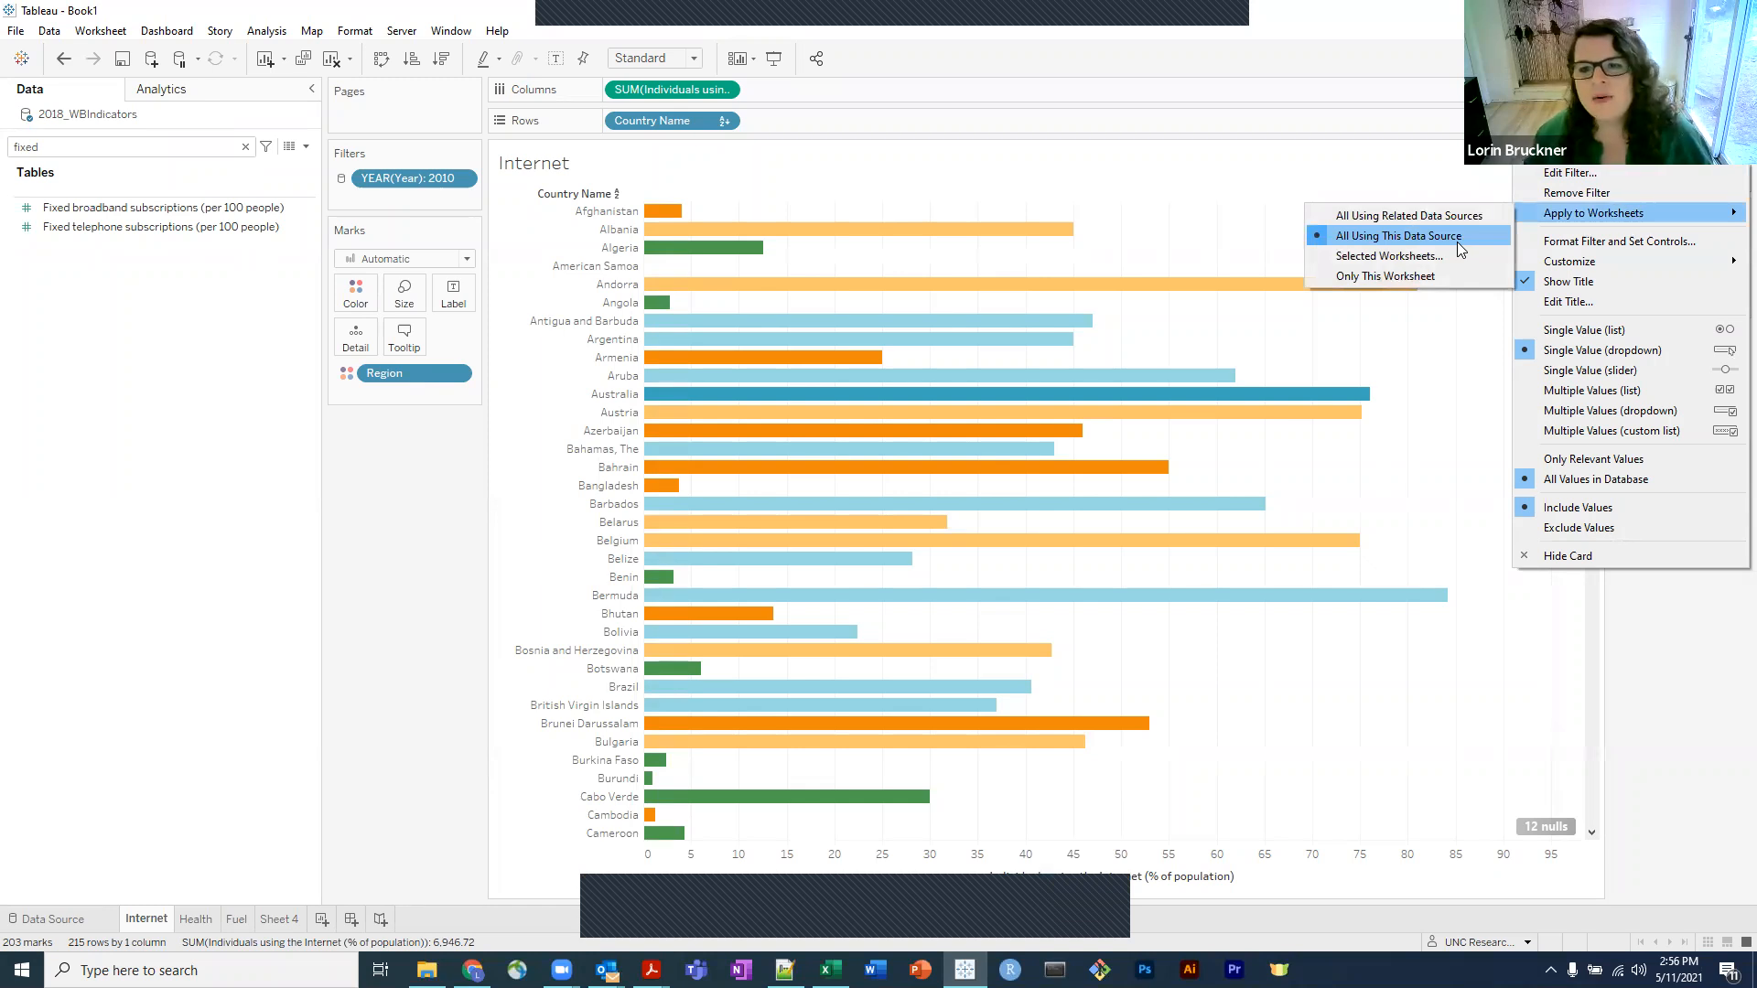
click(1389, 259)
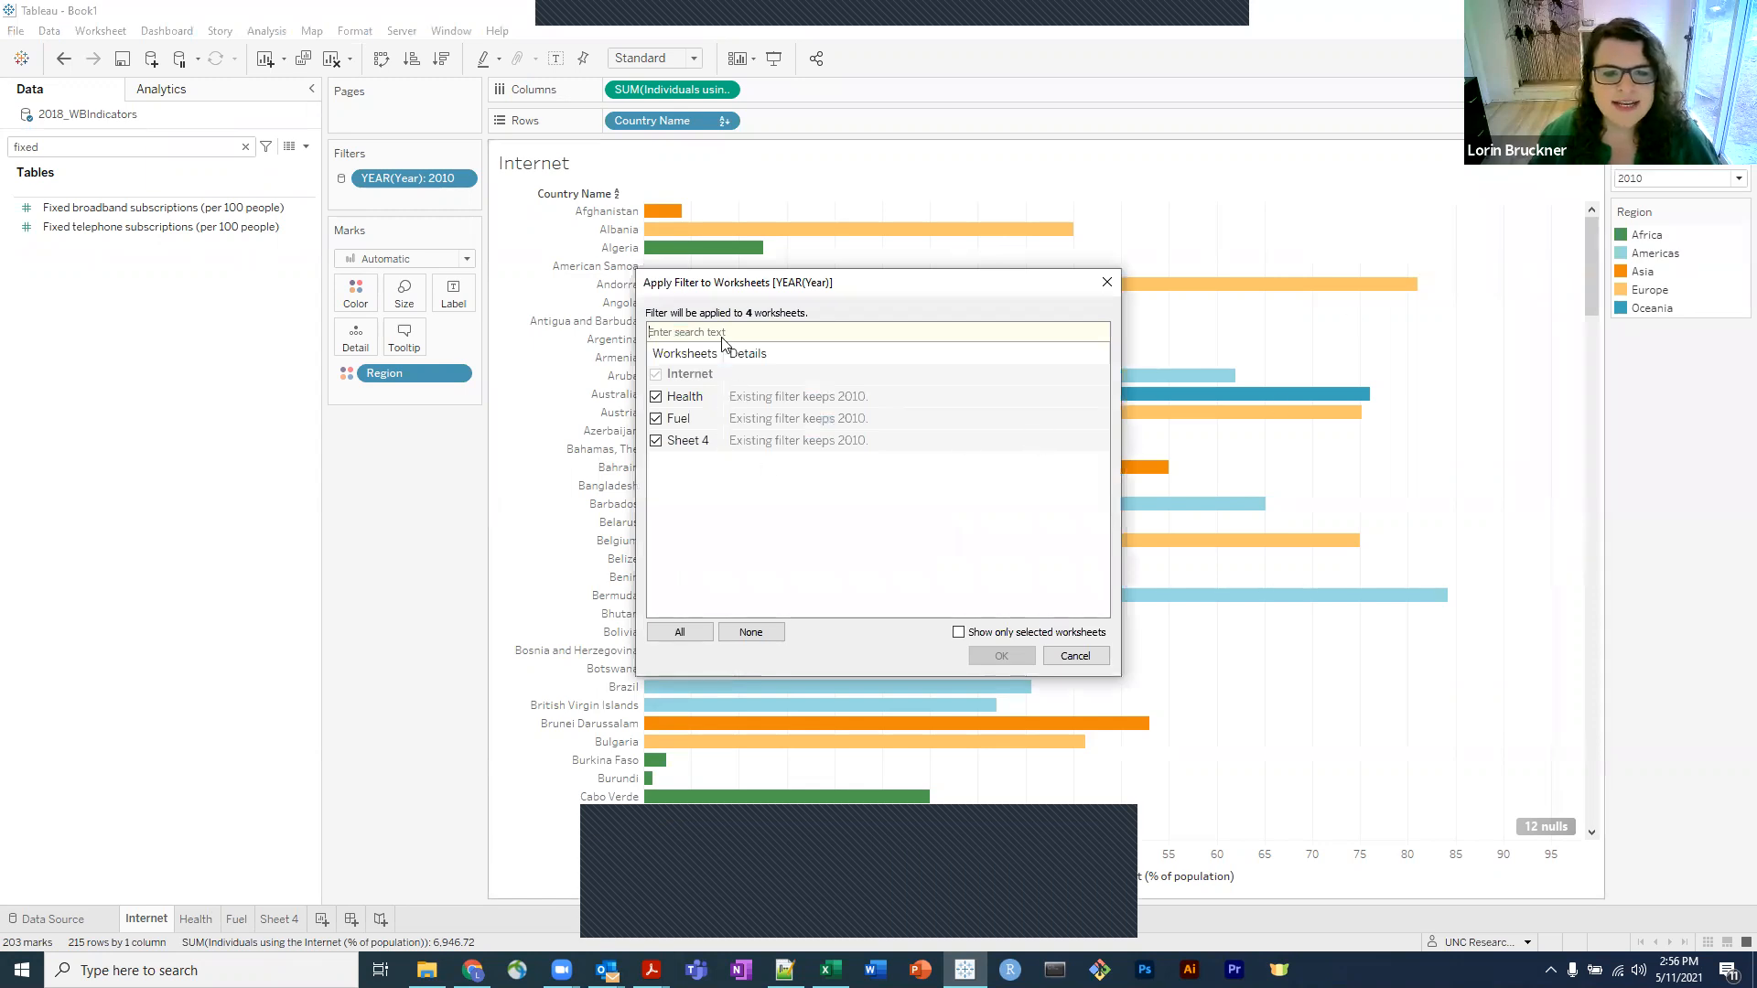
click(656, 441)
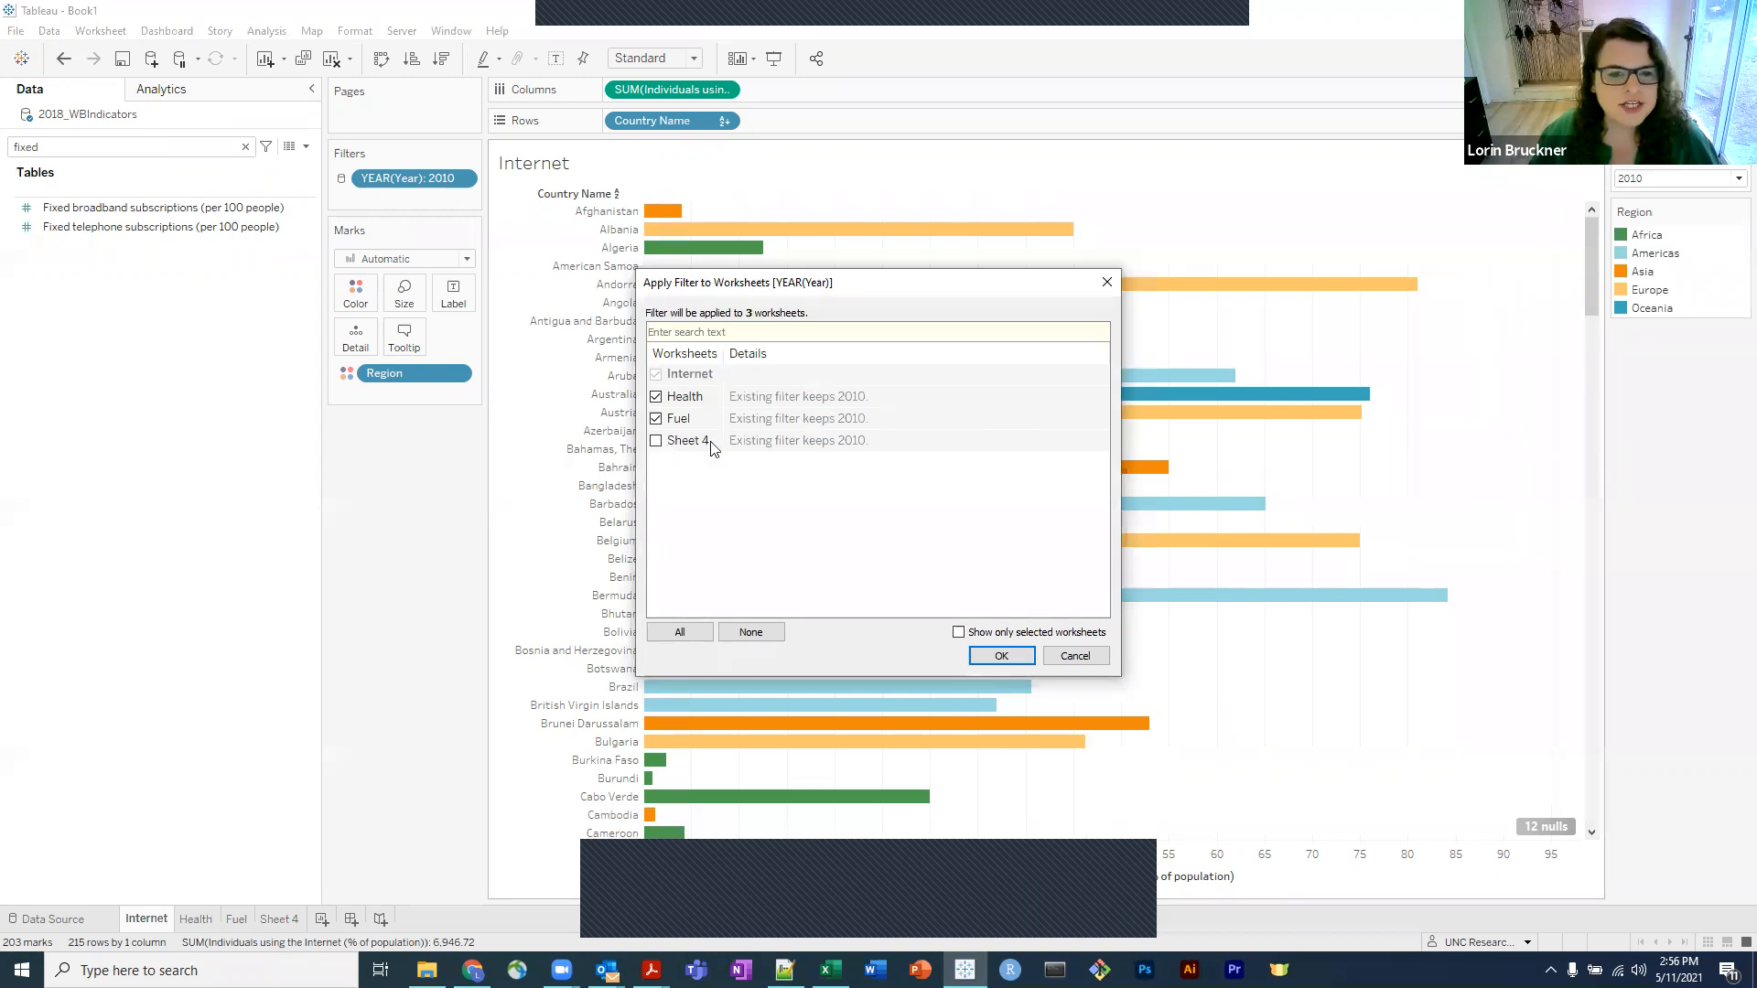
click(1001, 656)
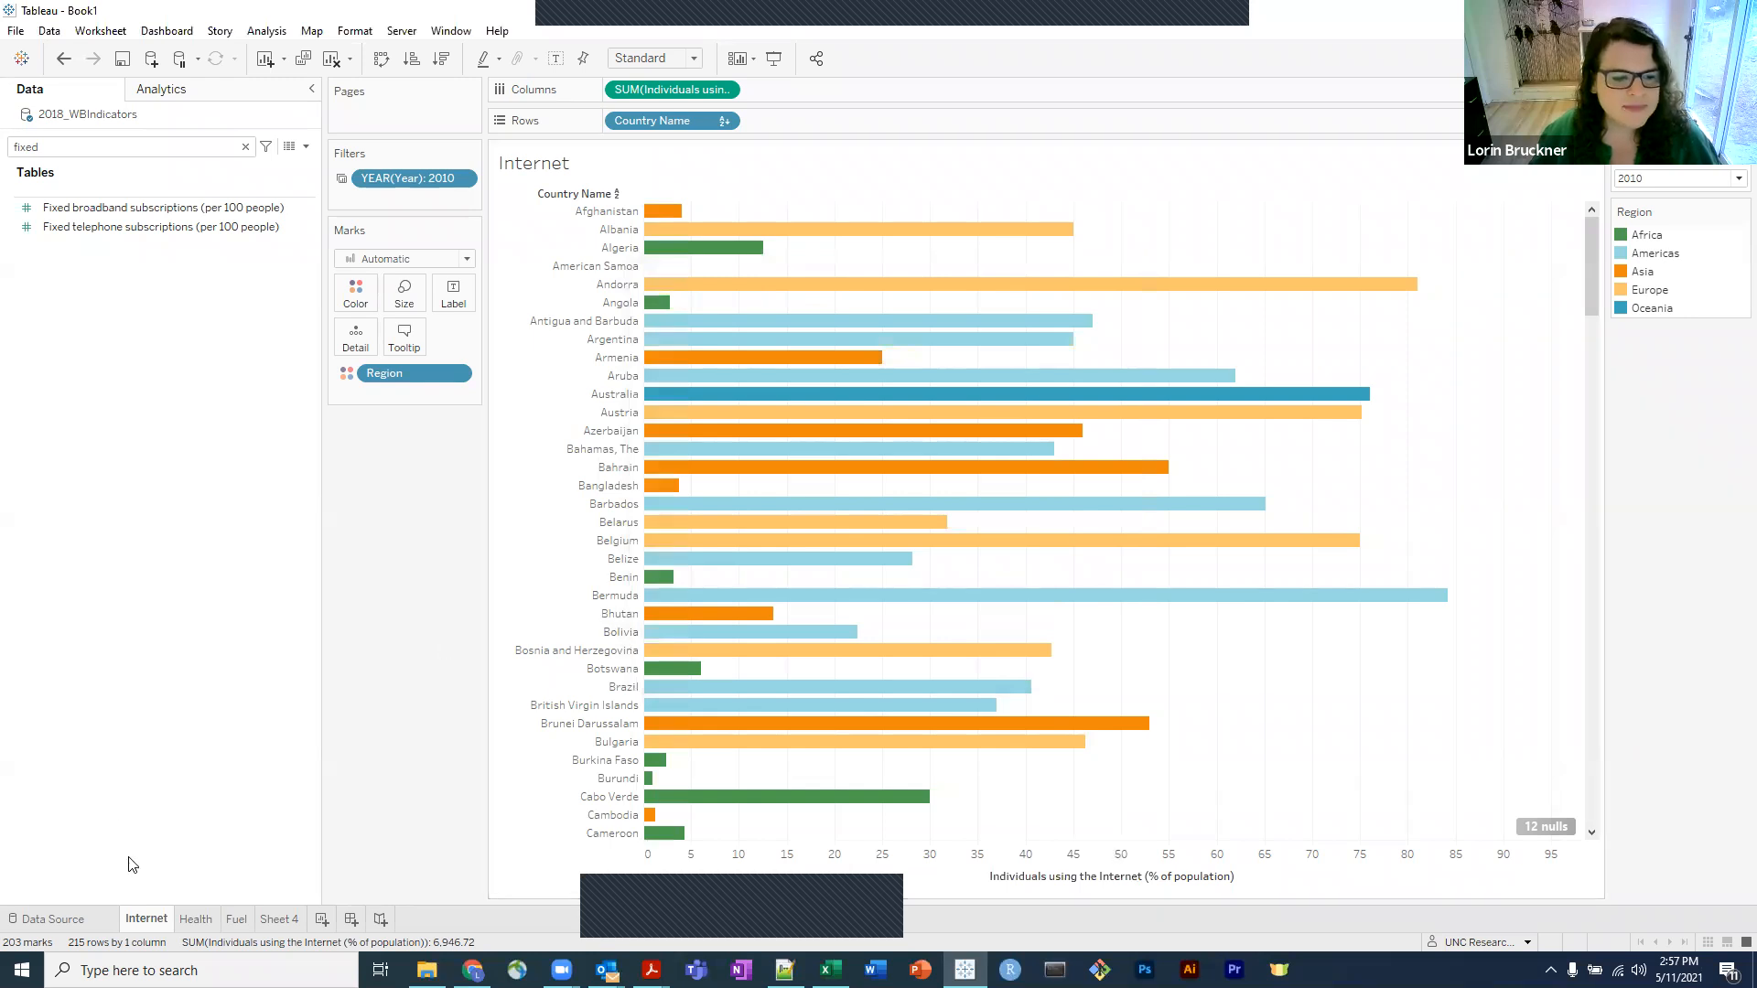
On Sheet 4, add Fixed telephone subscriptions (per 100 people) to Rows after the broadband measure.
click(277, 924)
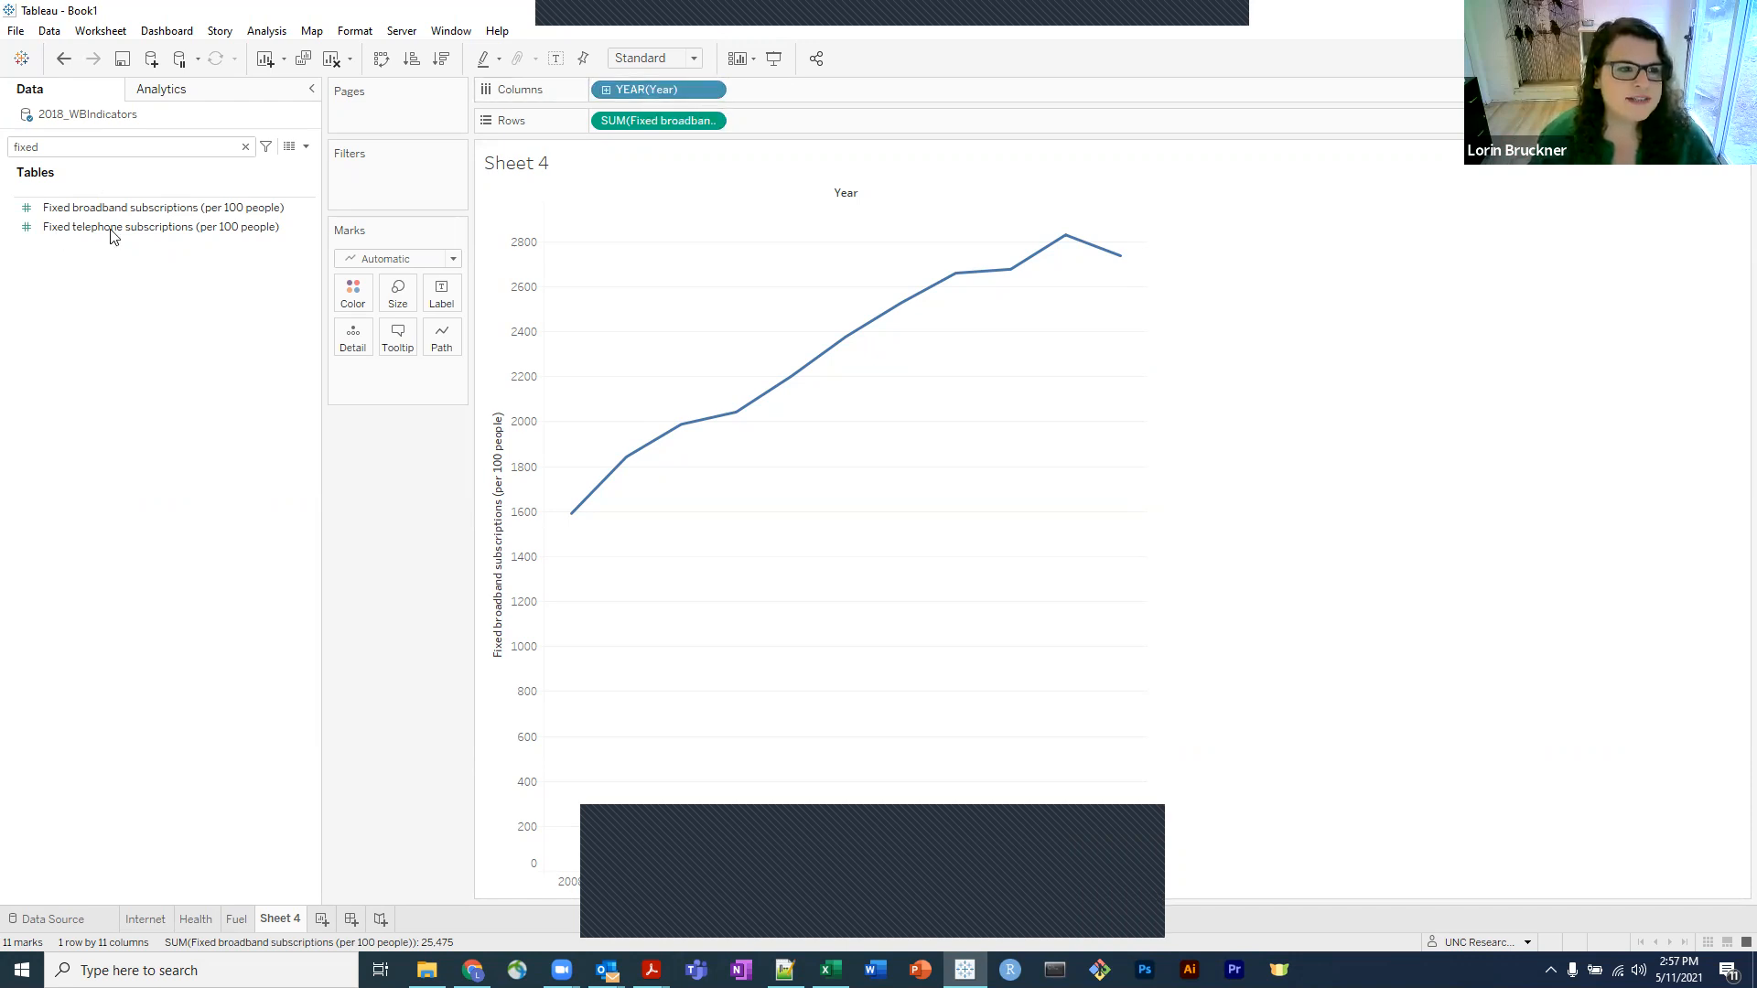
drag(59, 234, 785, 122)
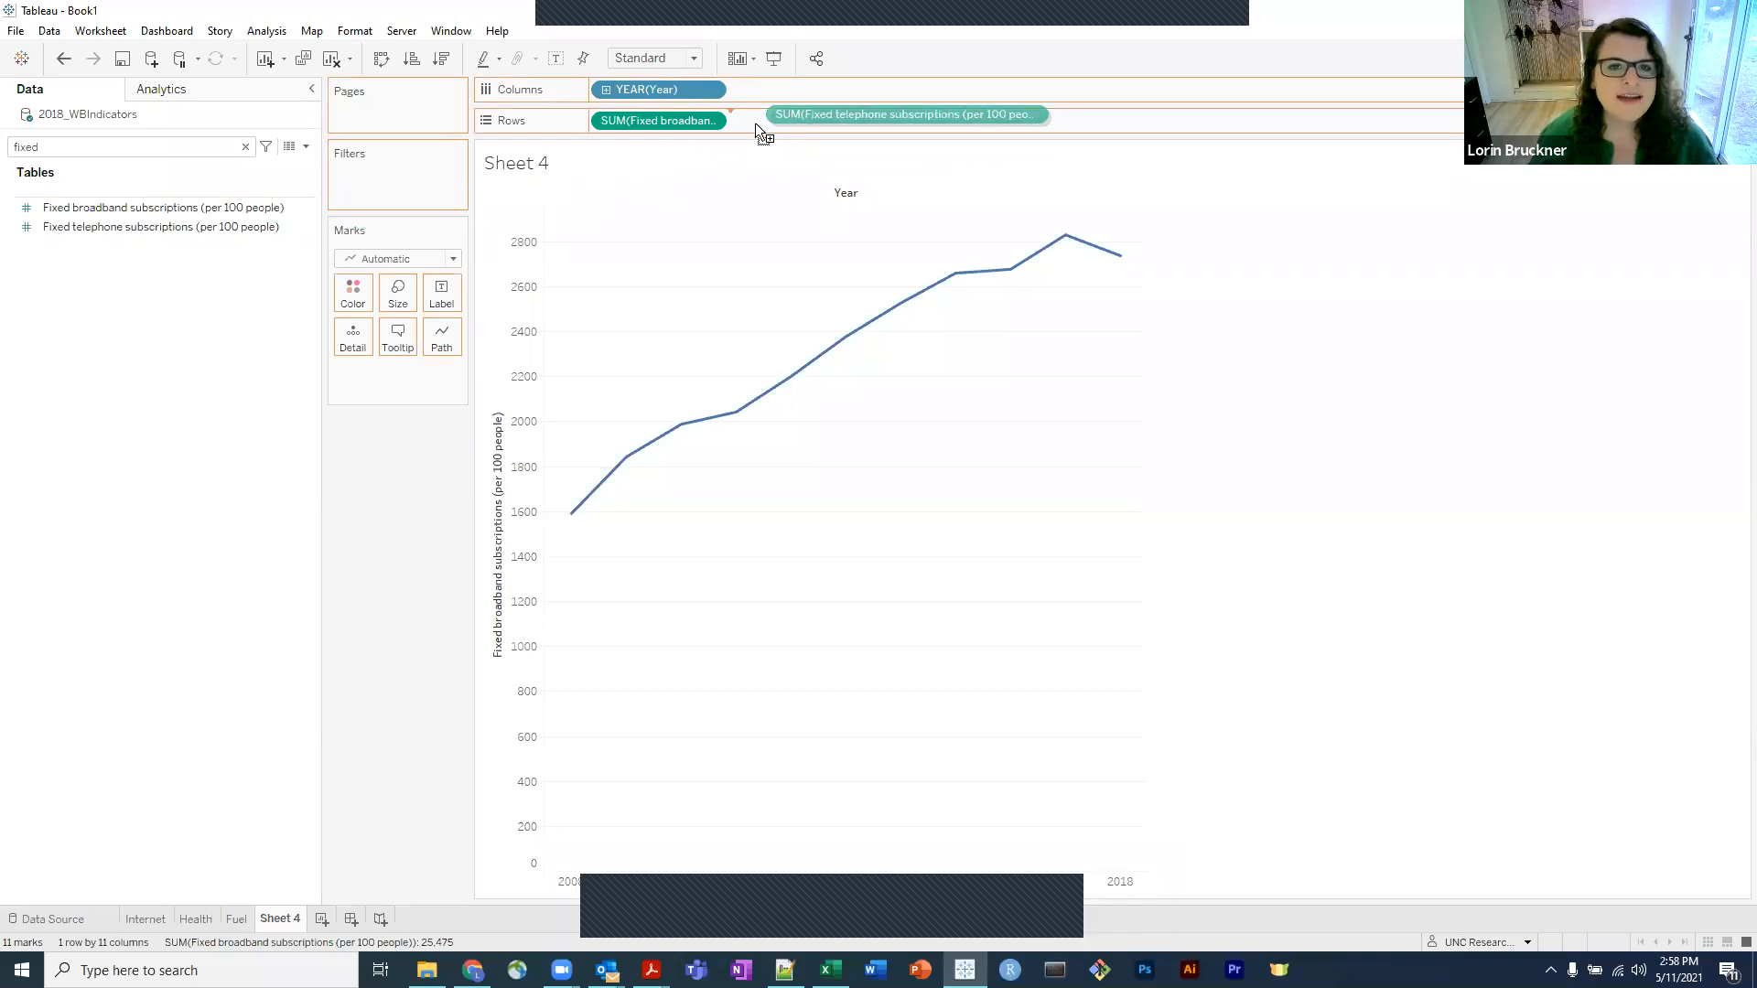
drag(752, 122, 759, 122)
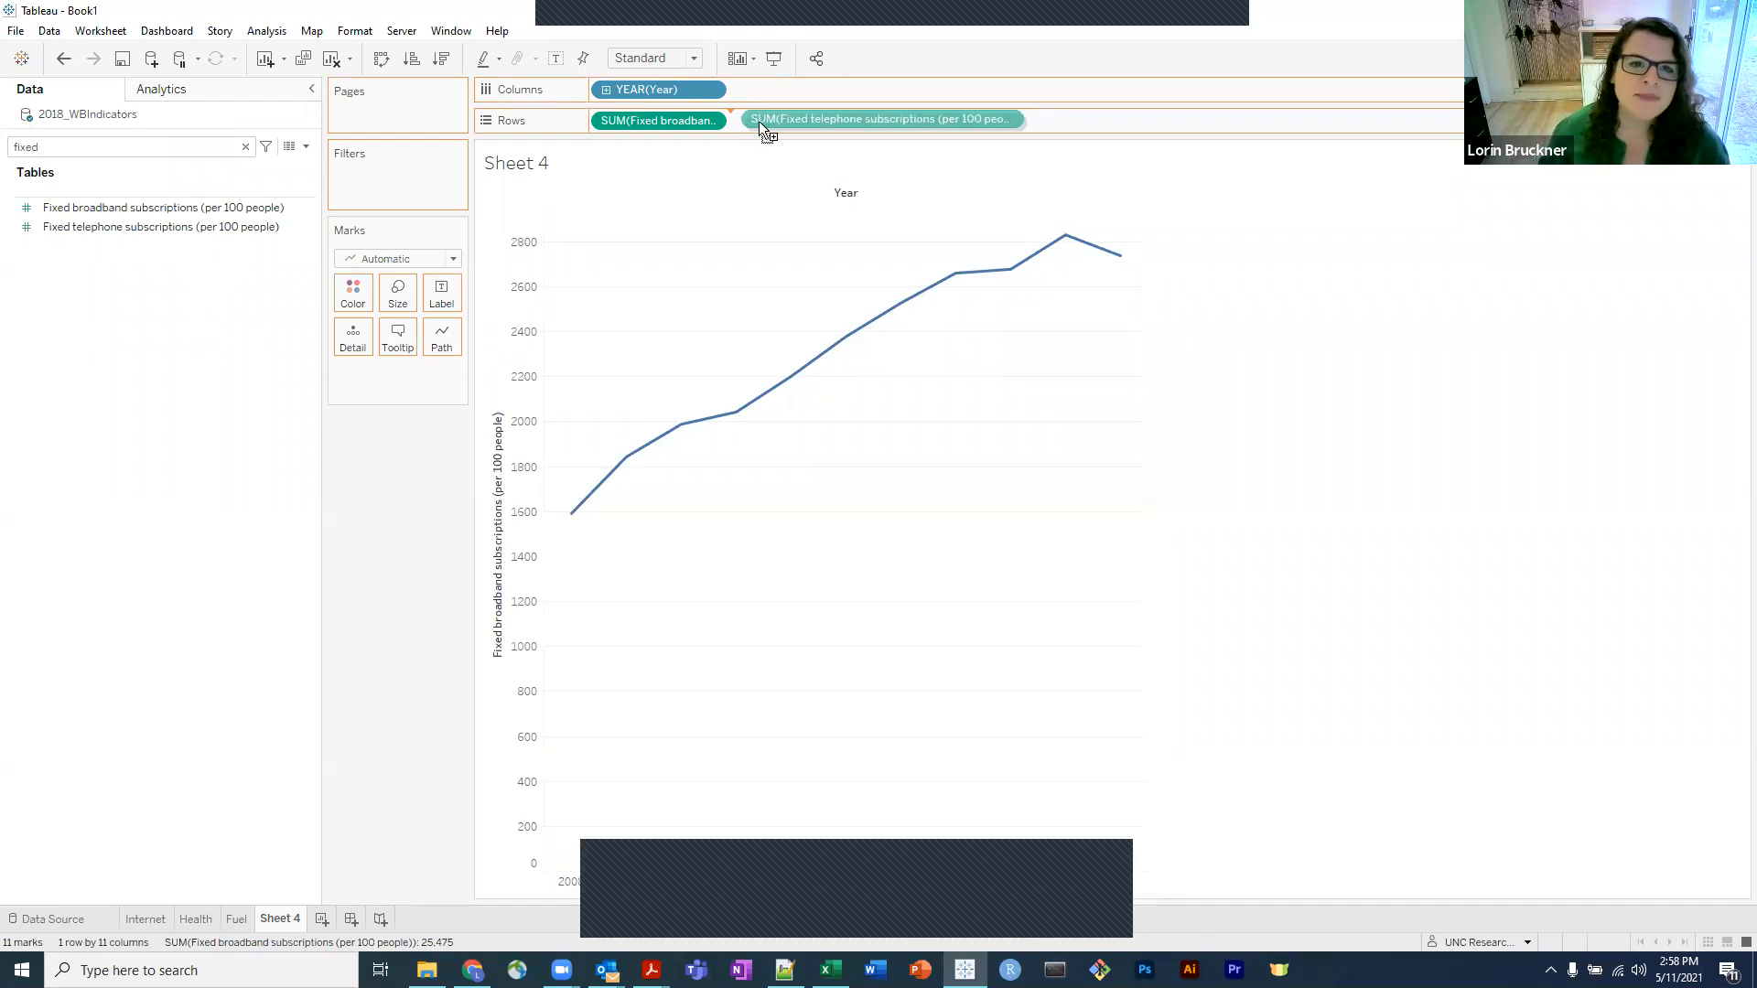
drag(759, 121, 759, 123)
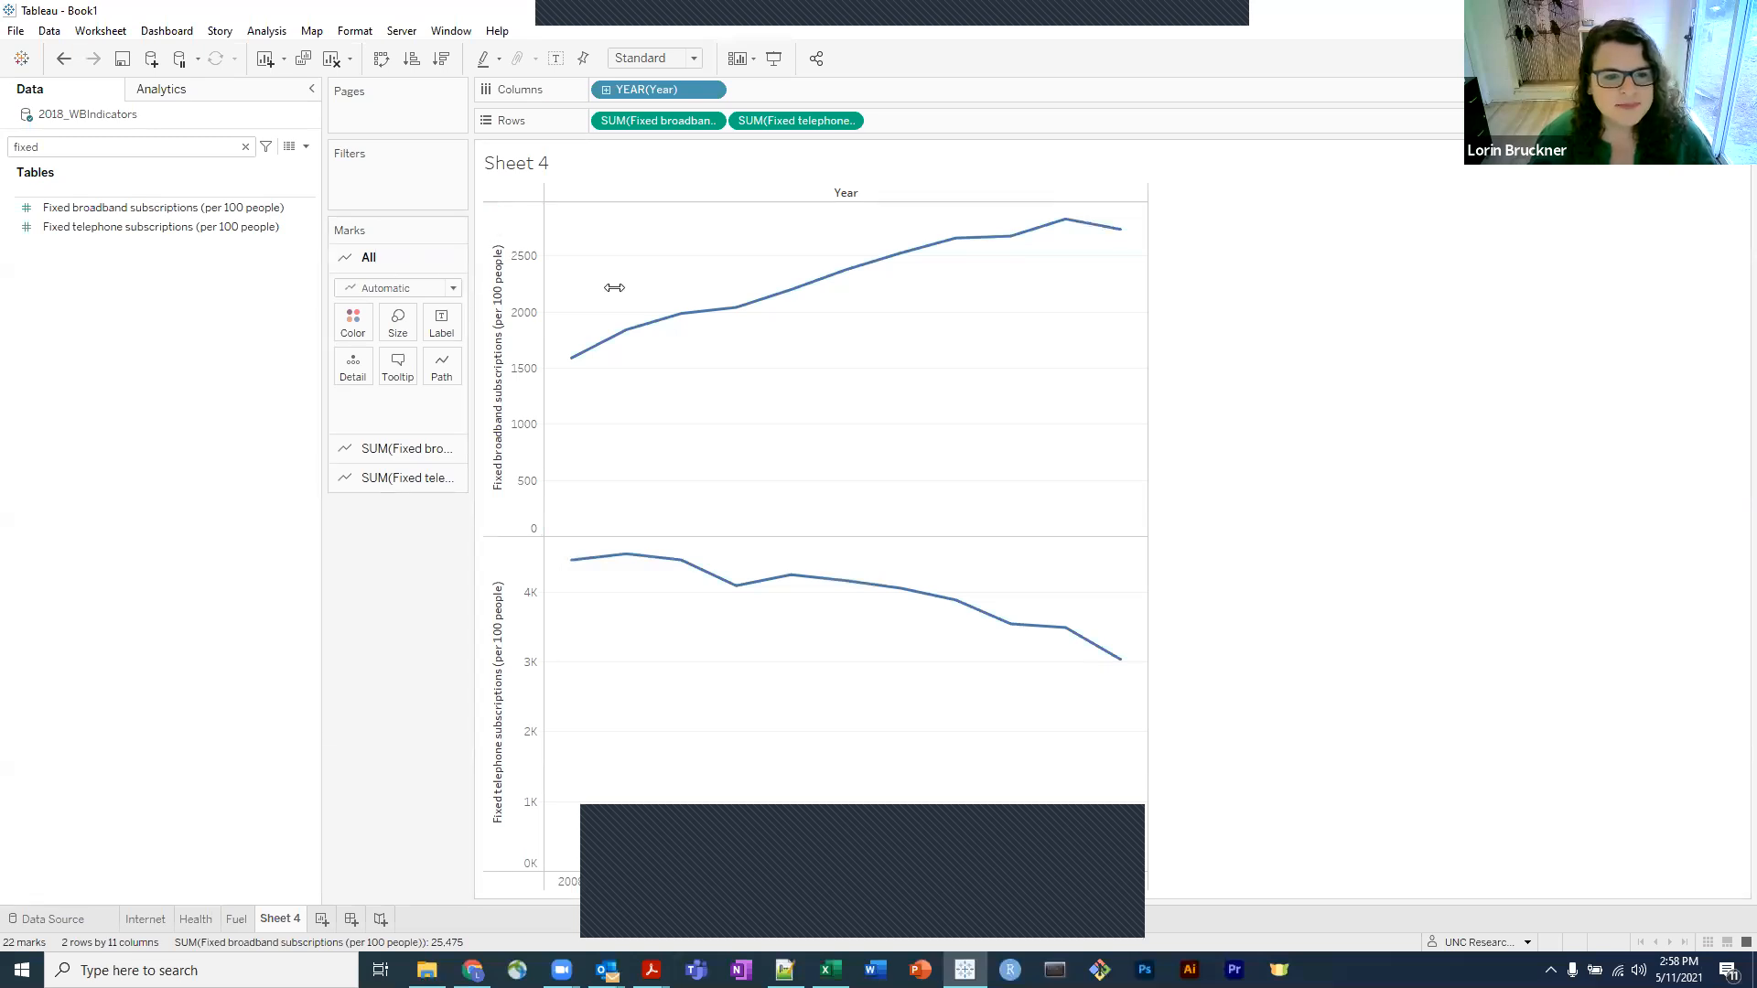
Widen the Marks card and view the separate marks settings of the broadband and telephone measures.
drag(614, 287, 612, 292)
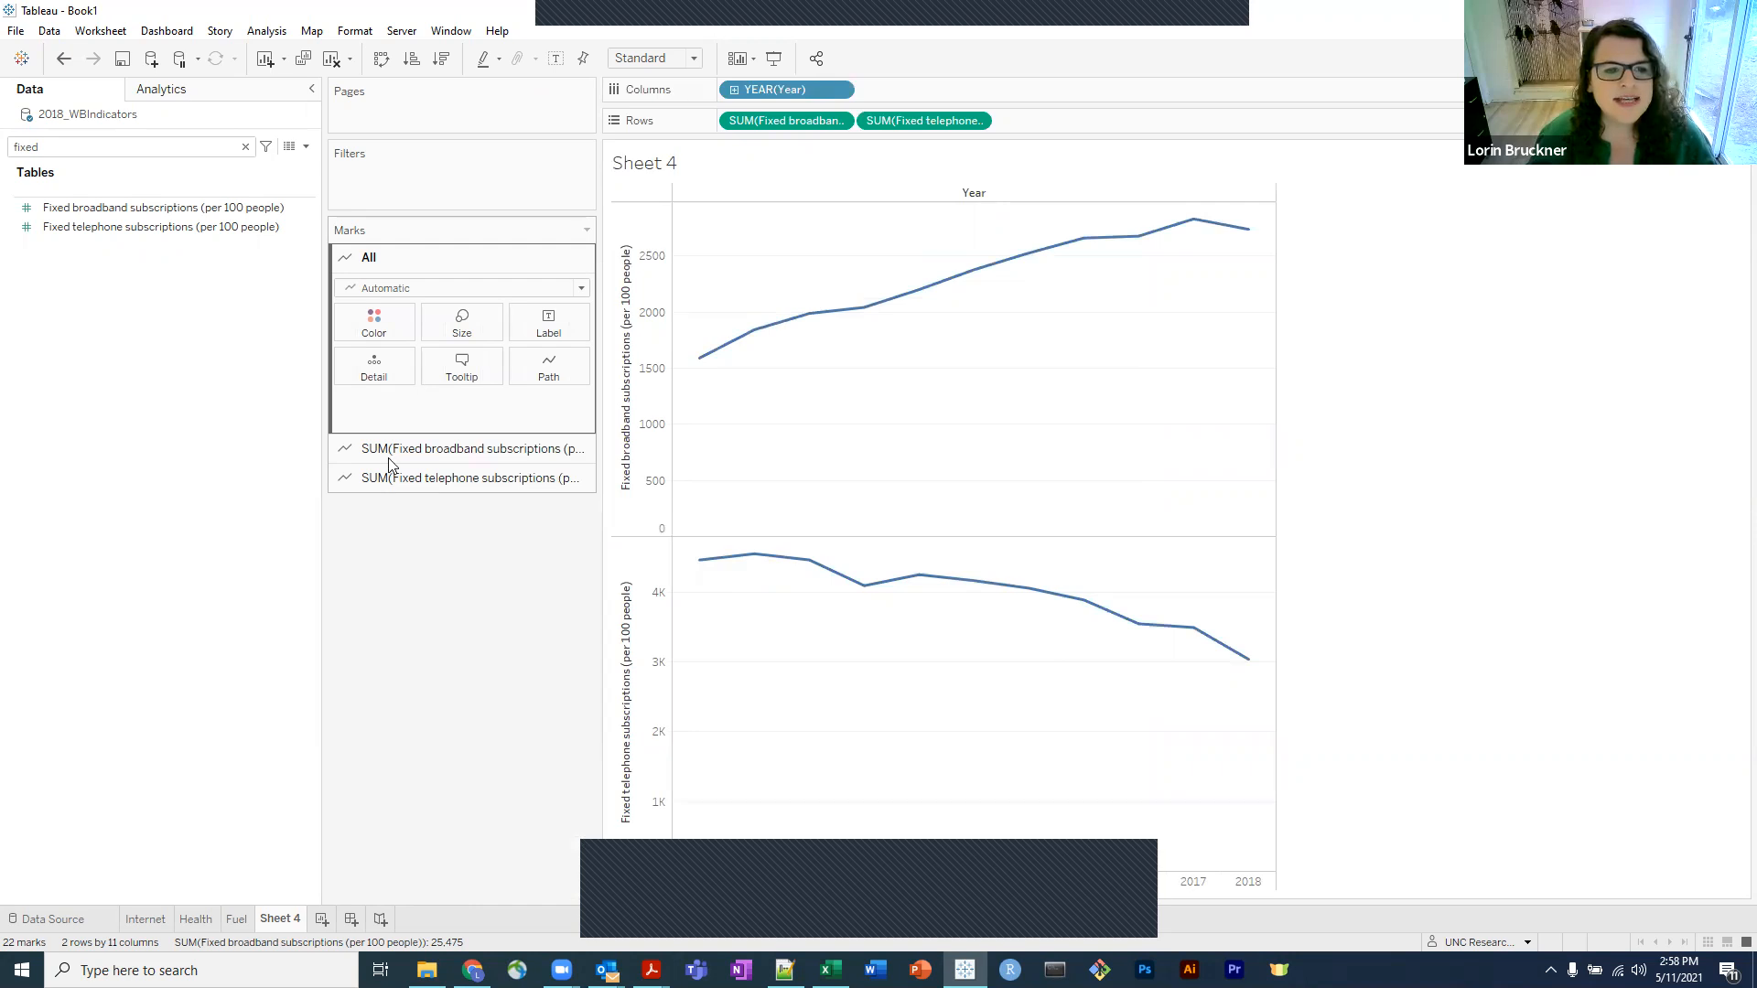
click(481, 455)
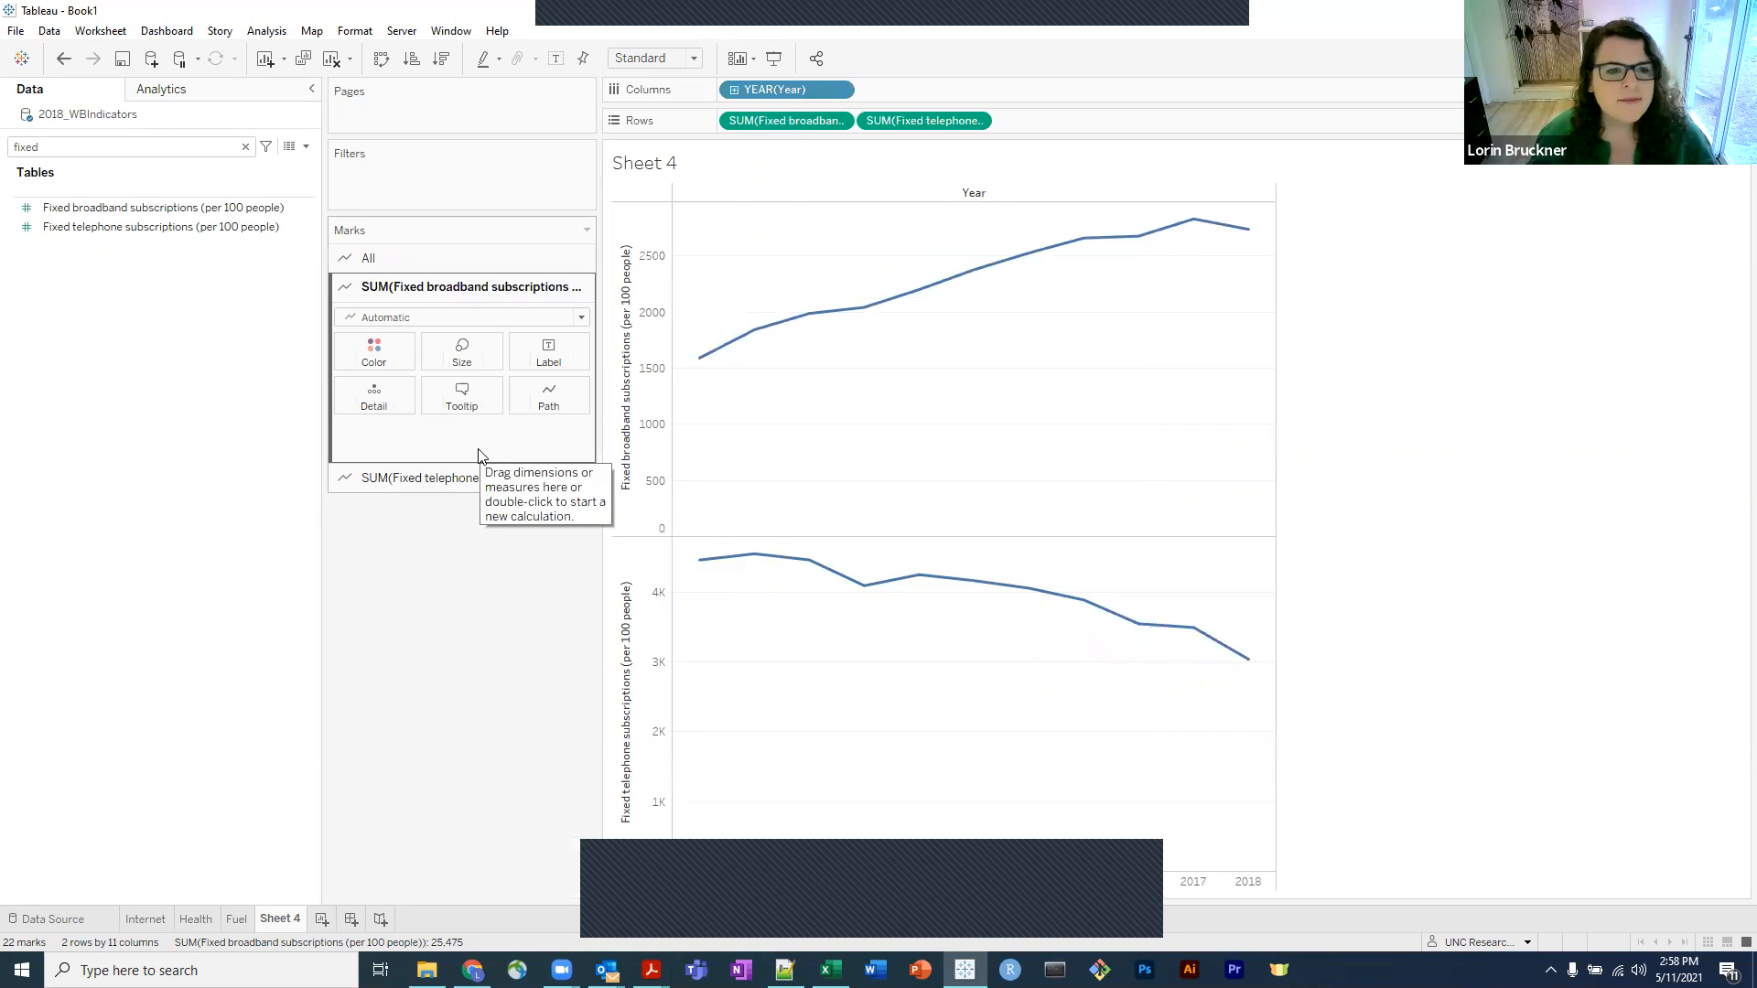
click(442, 481)
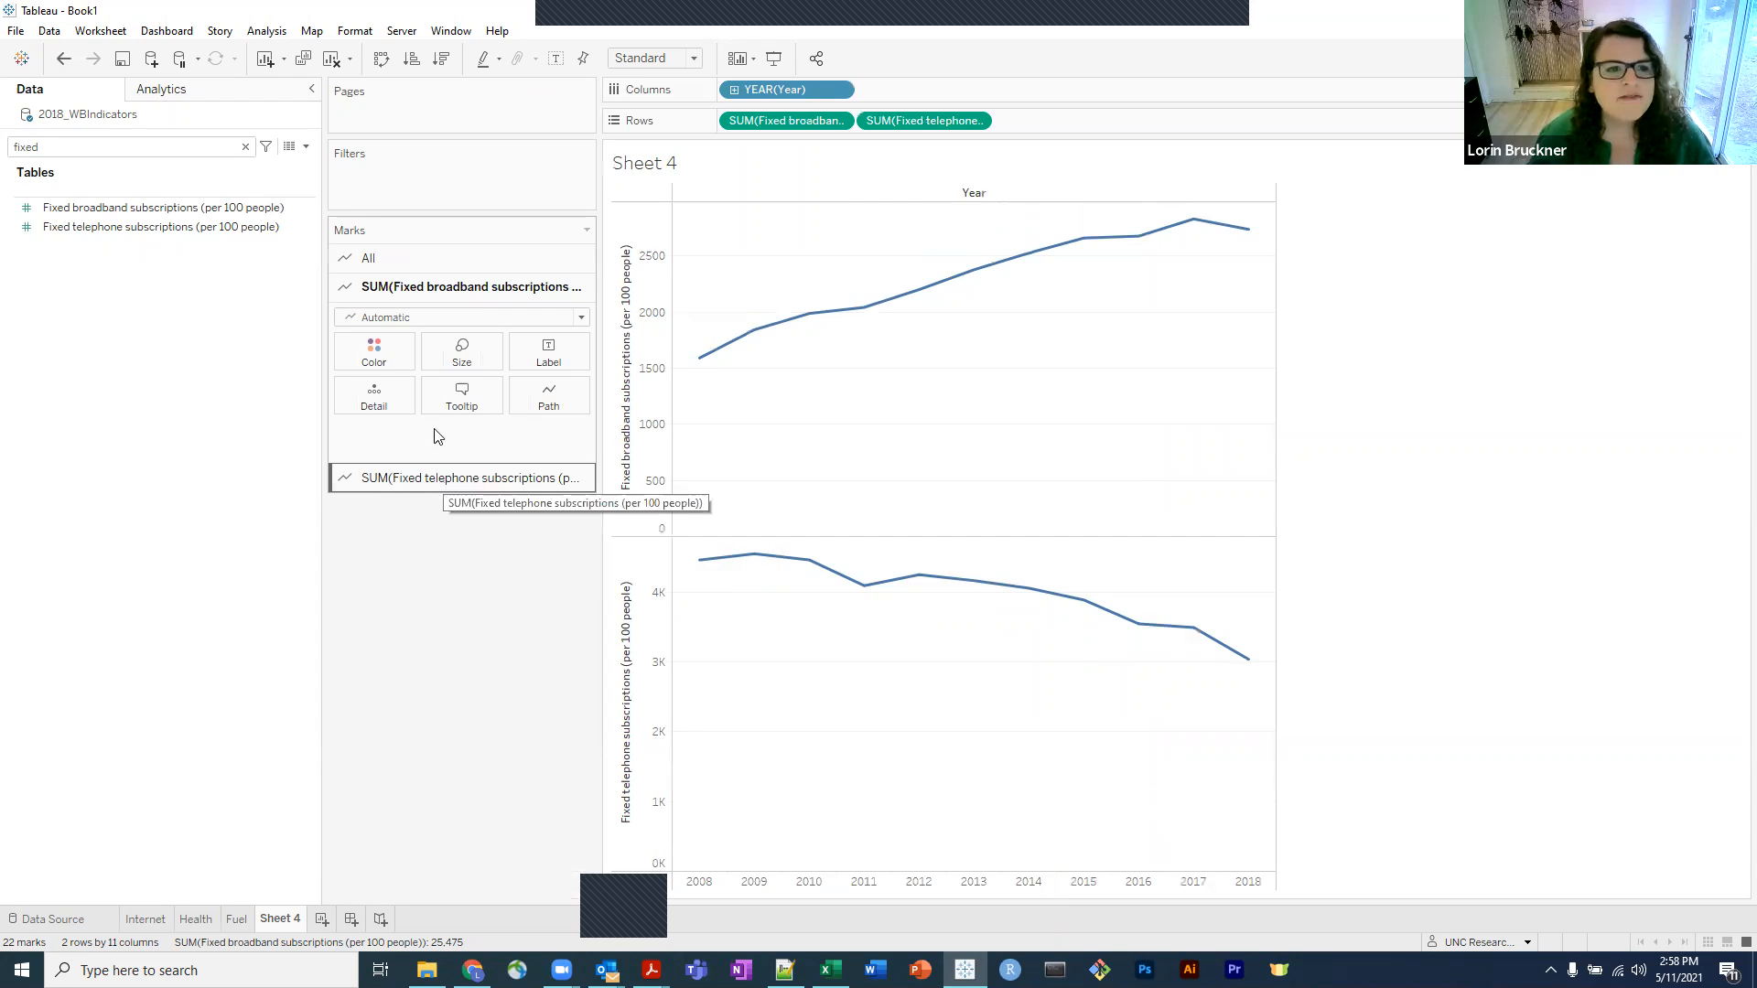
Color the lines of both subscription measures green through the shared marks settings.
click(370, 259)
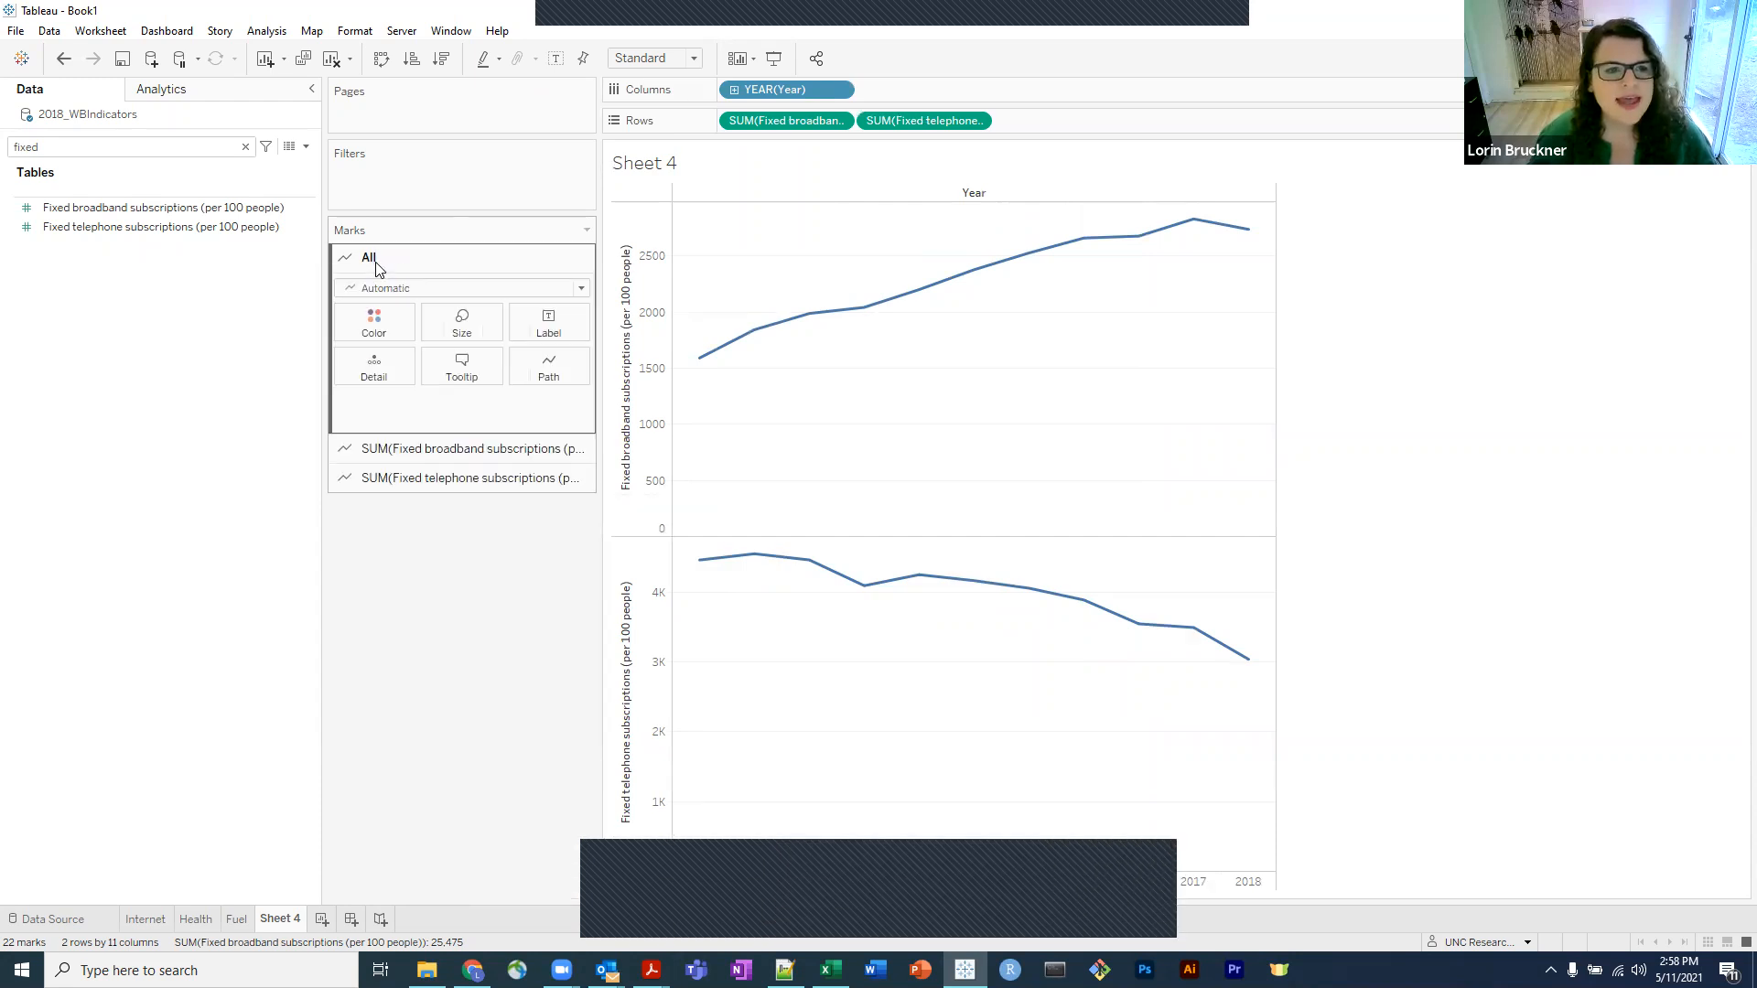
click(385, 332)
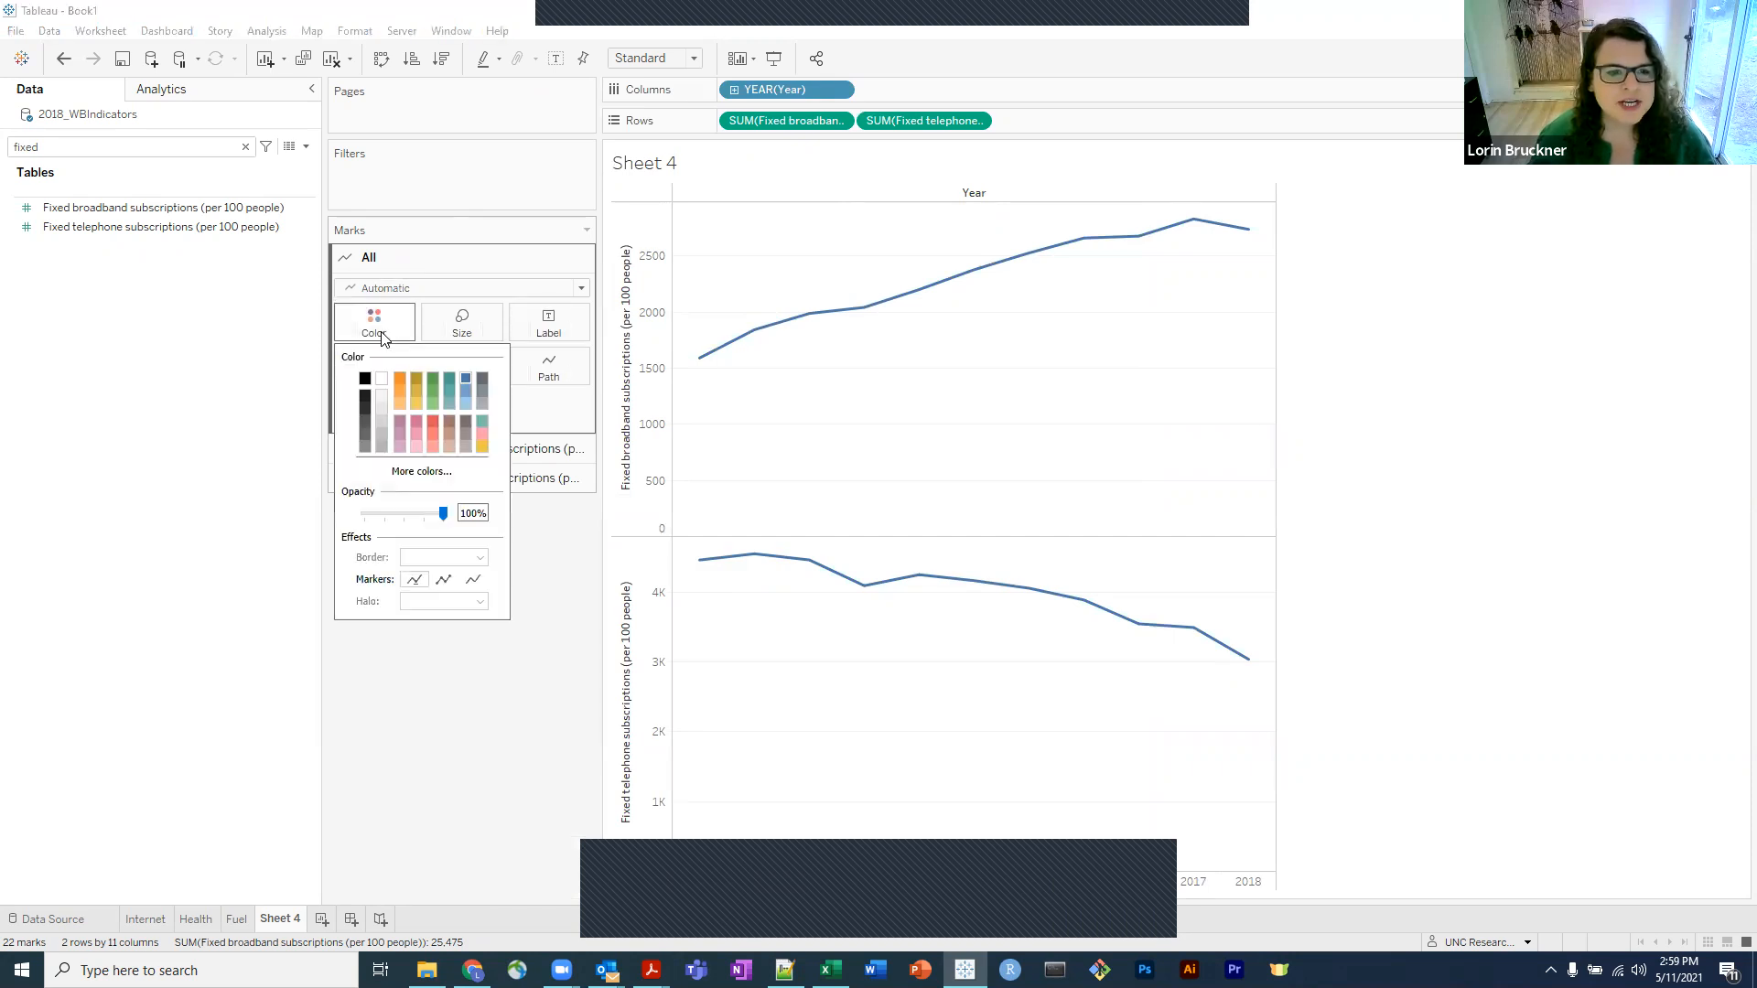
click(430, 380)
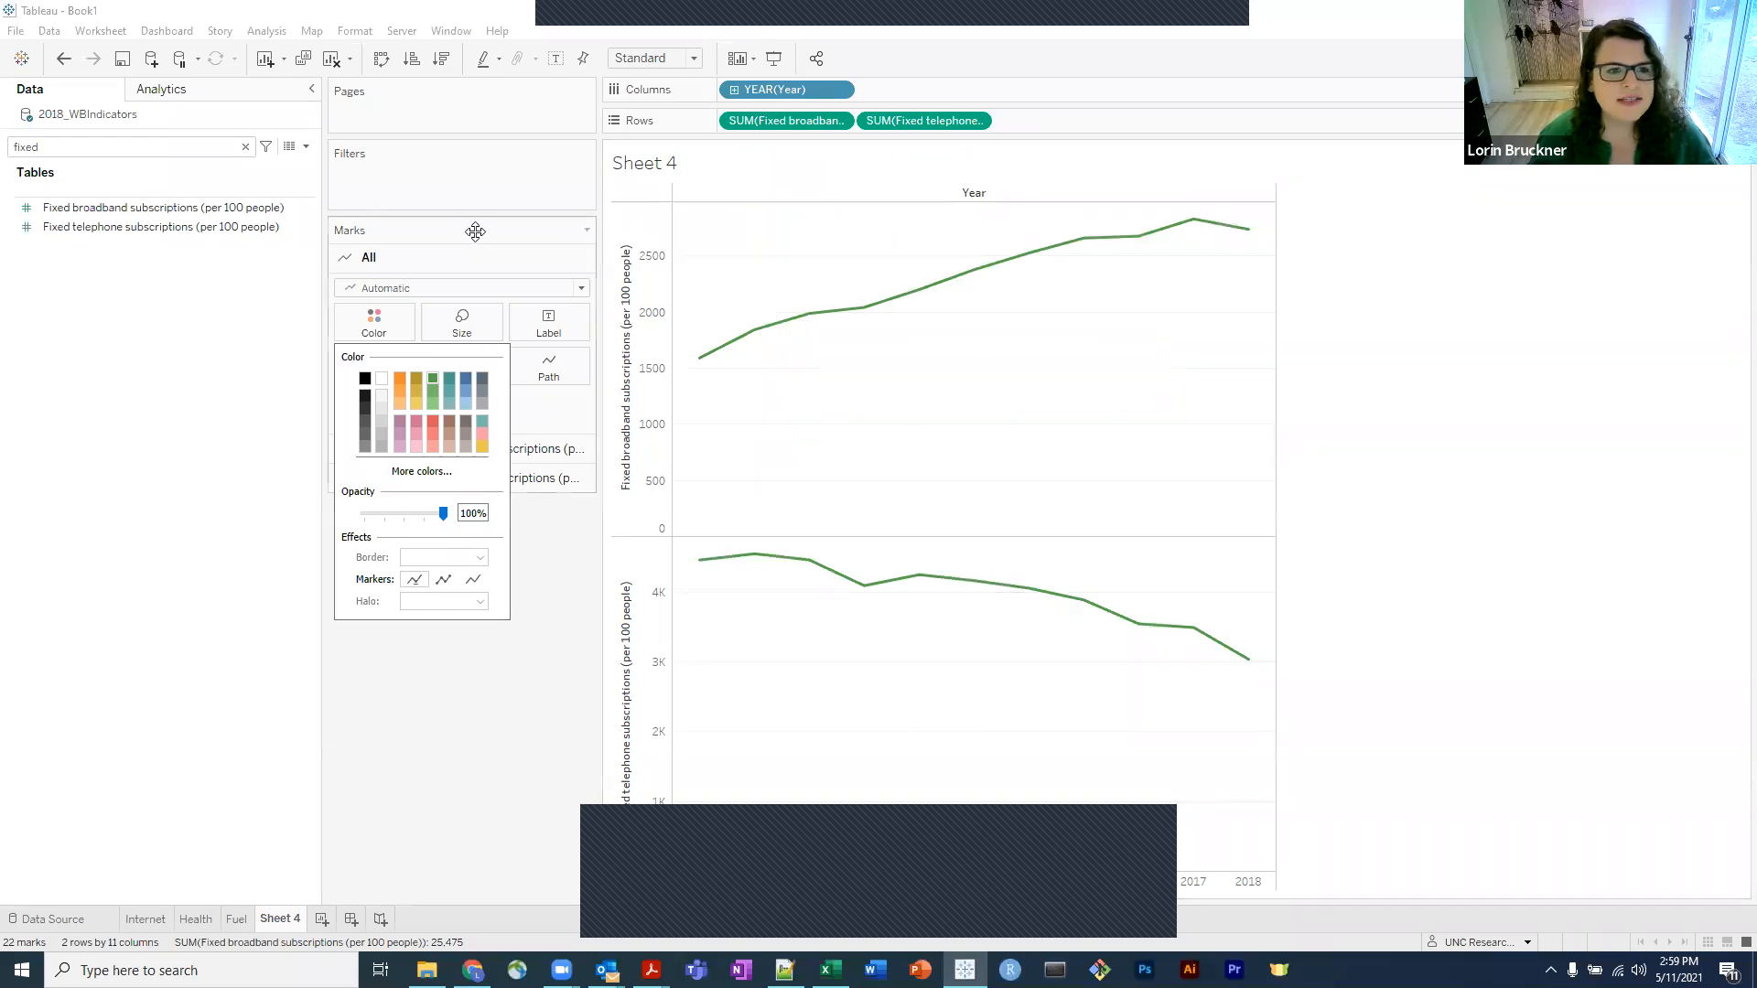
Color only the Fixed broadband subscriptions line orange through that measure's own marks settings.
click(455, 256)
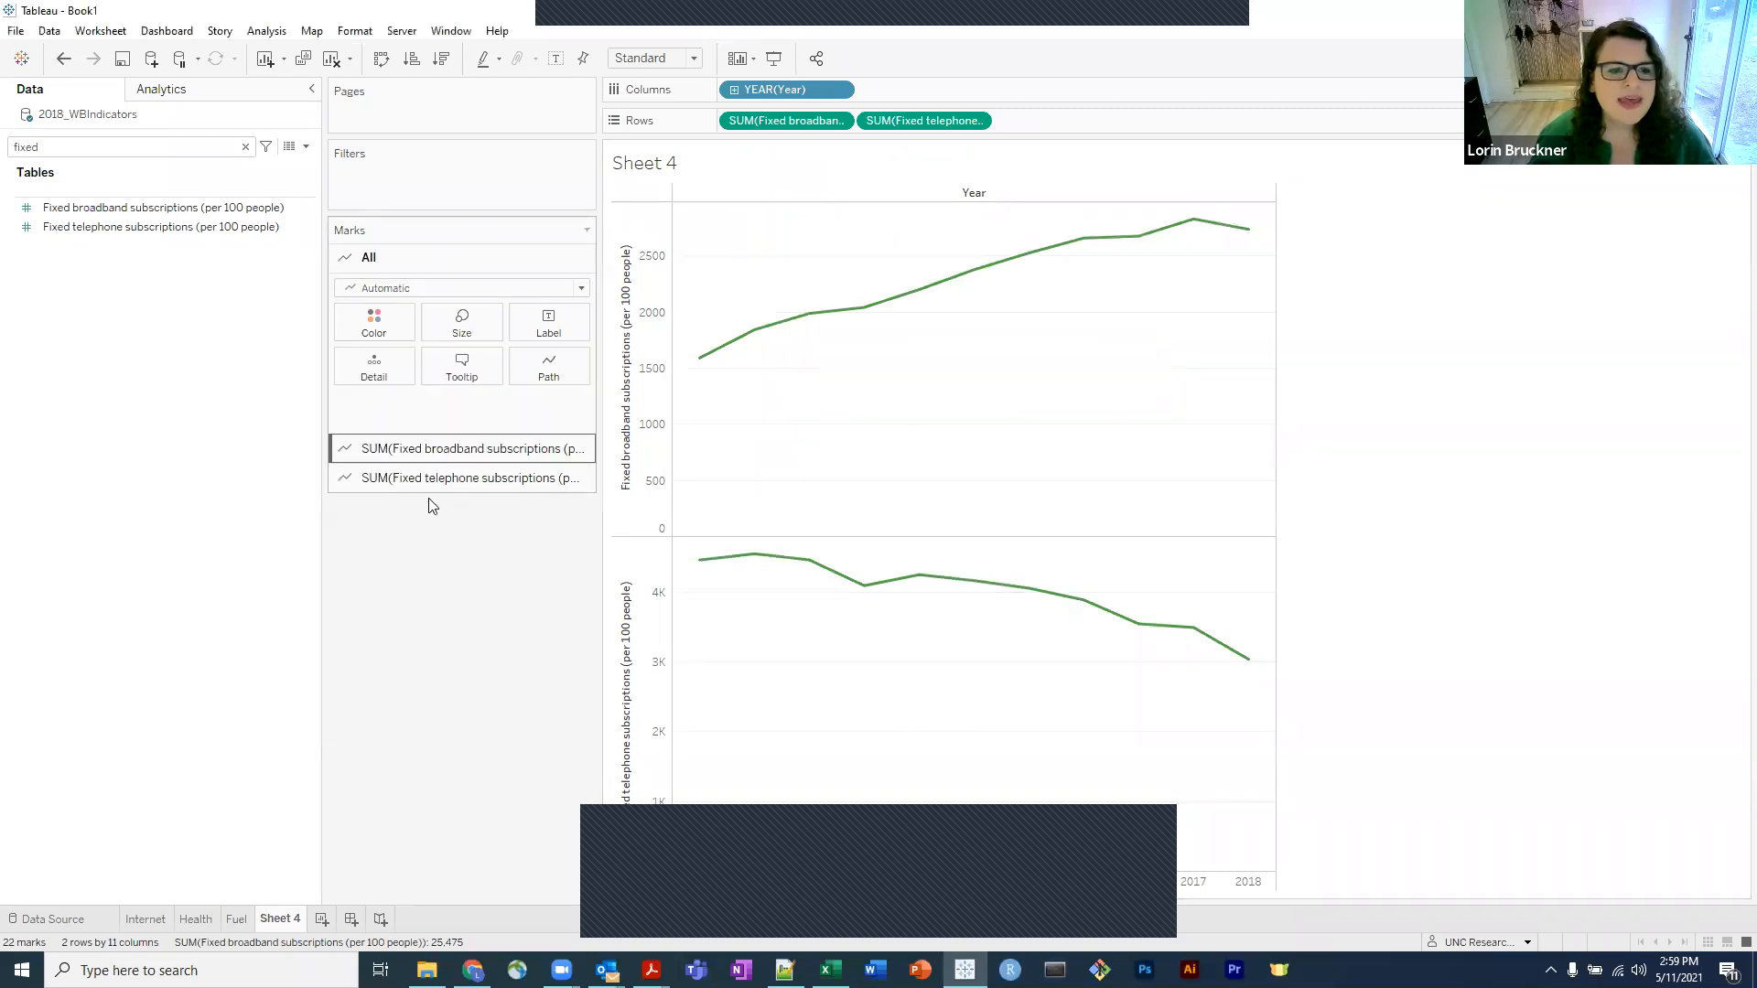
click(423, 453)
click(409, 459)
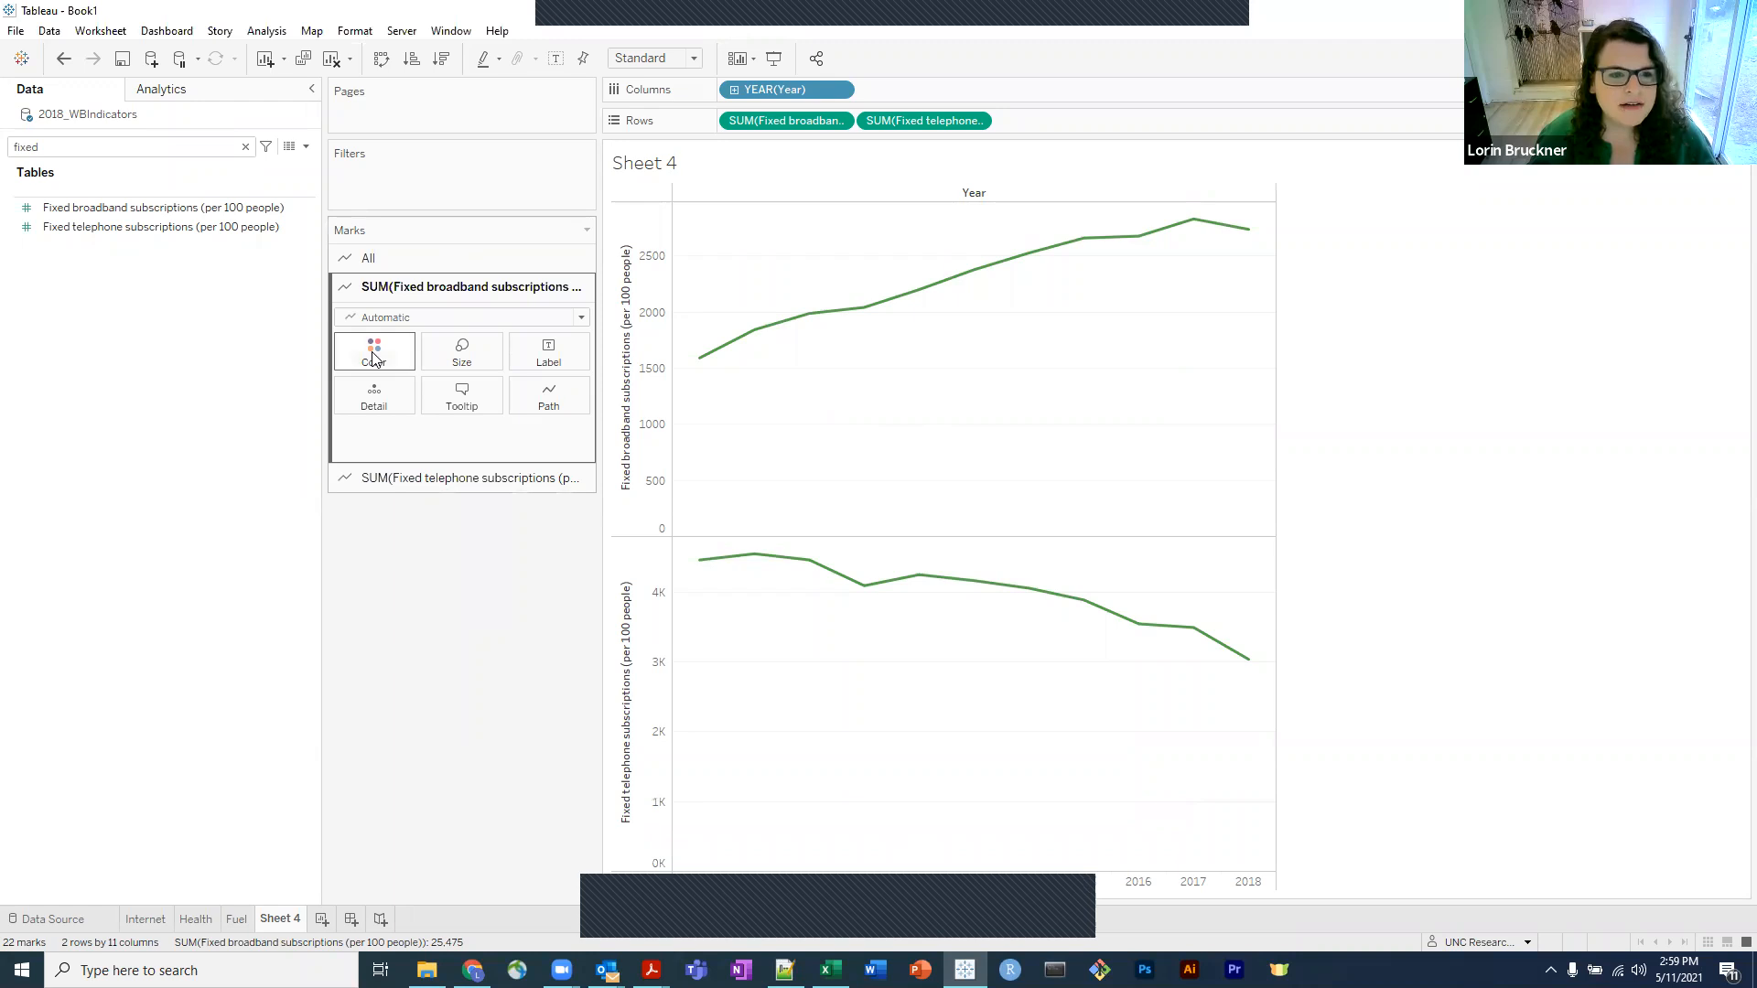
click(373, 355)
click(400, 408)
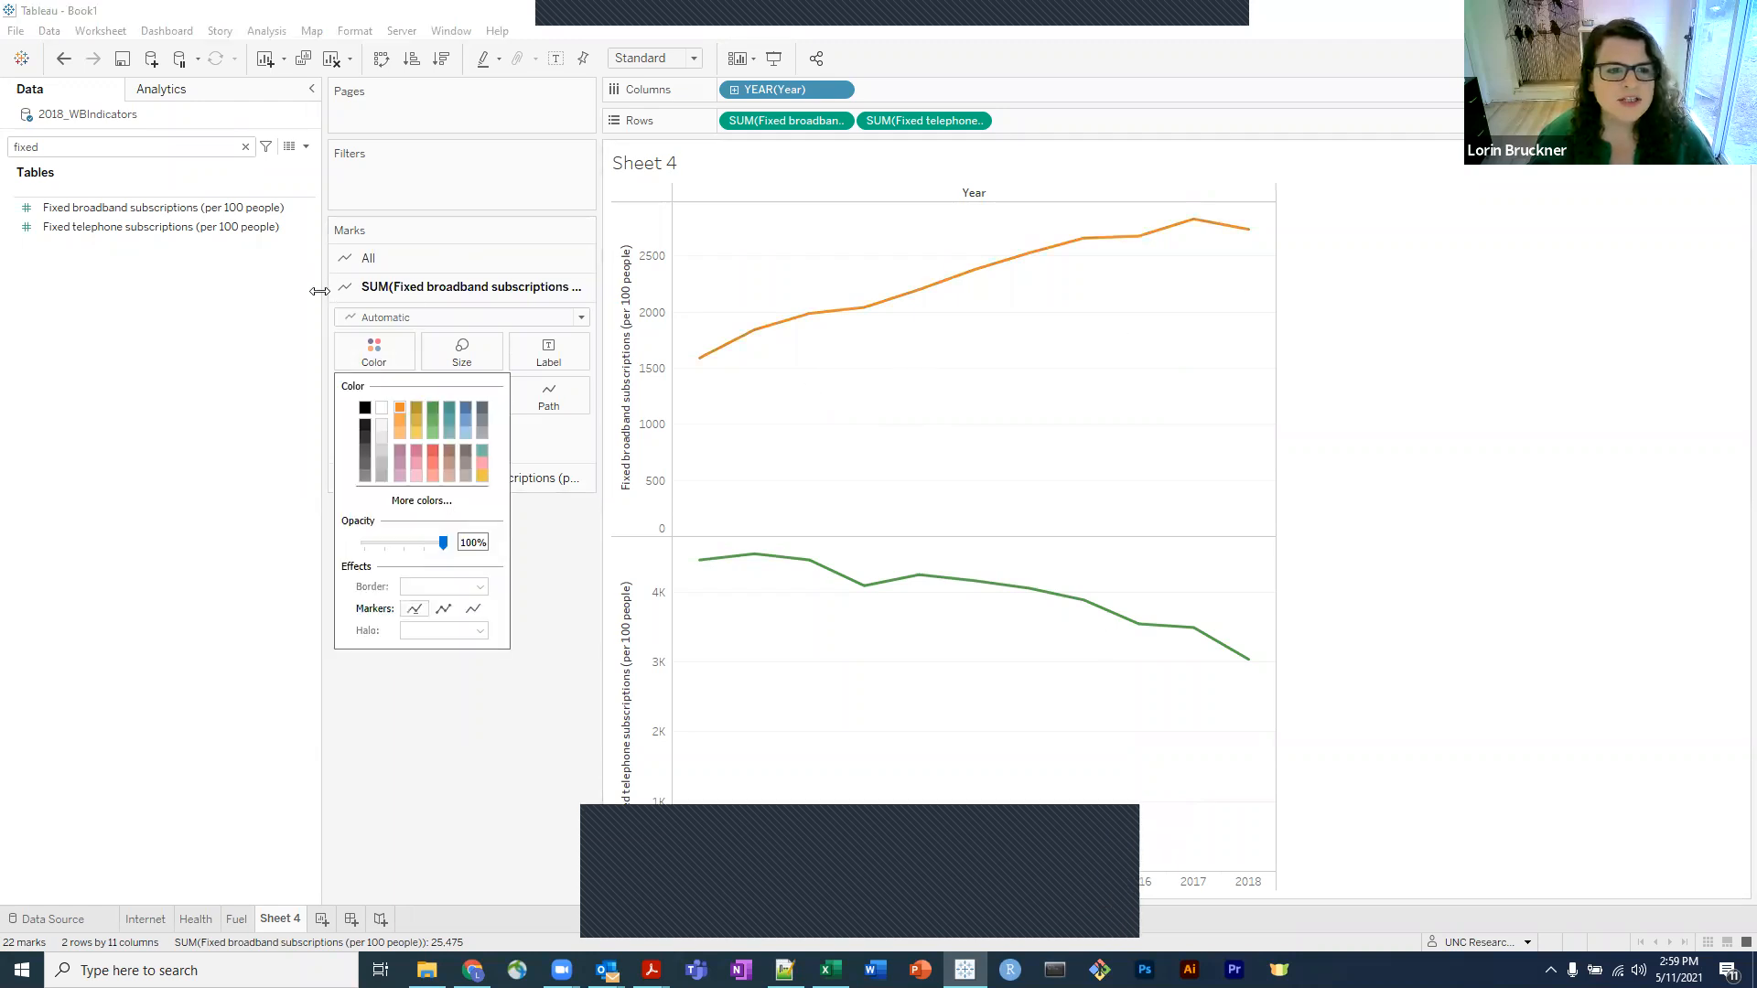
click(413, 300)
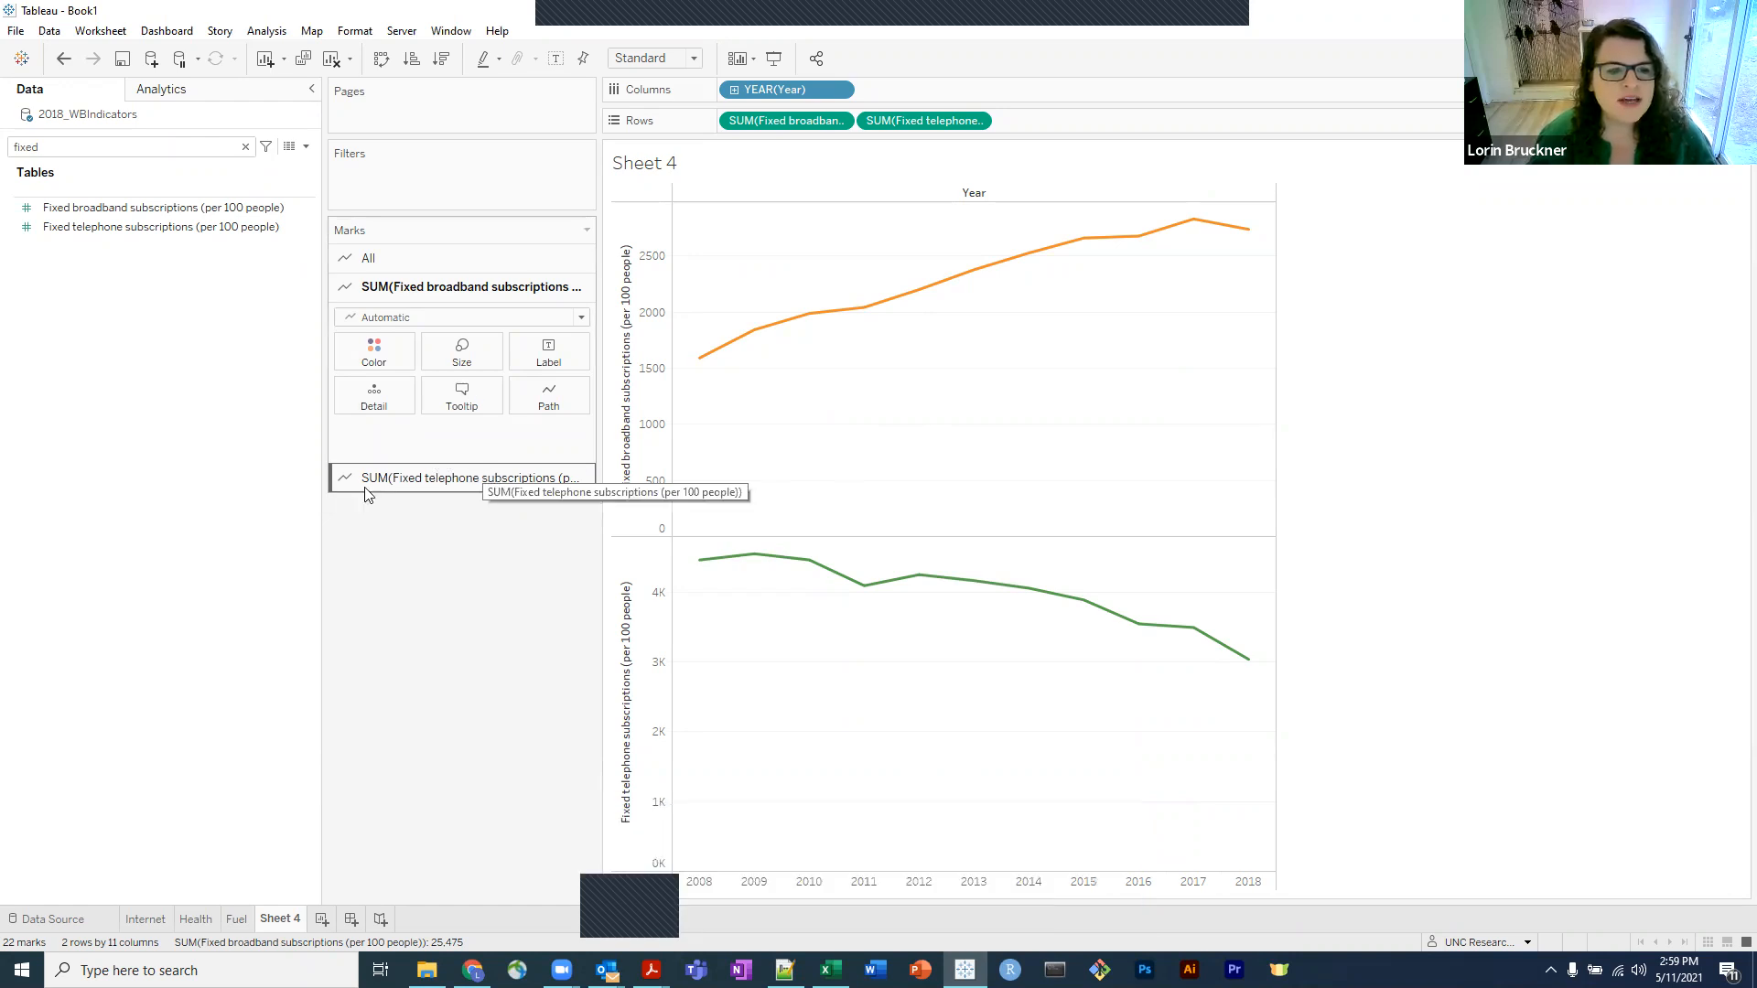
Change the mark type of the Fixed telephone subscriptions measure to Bar.
click(412, 483)
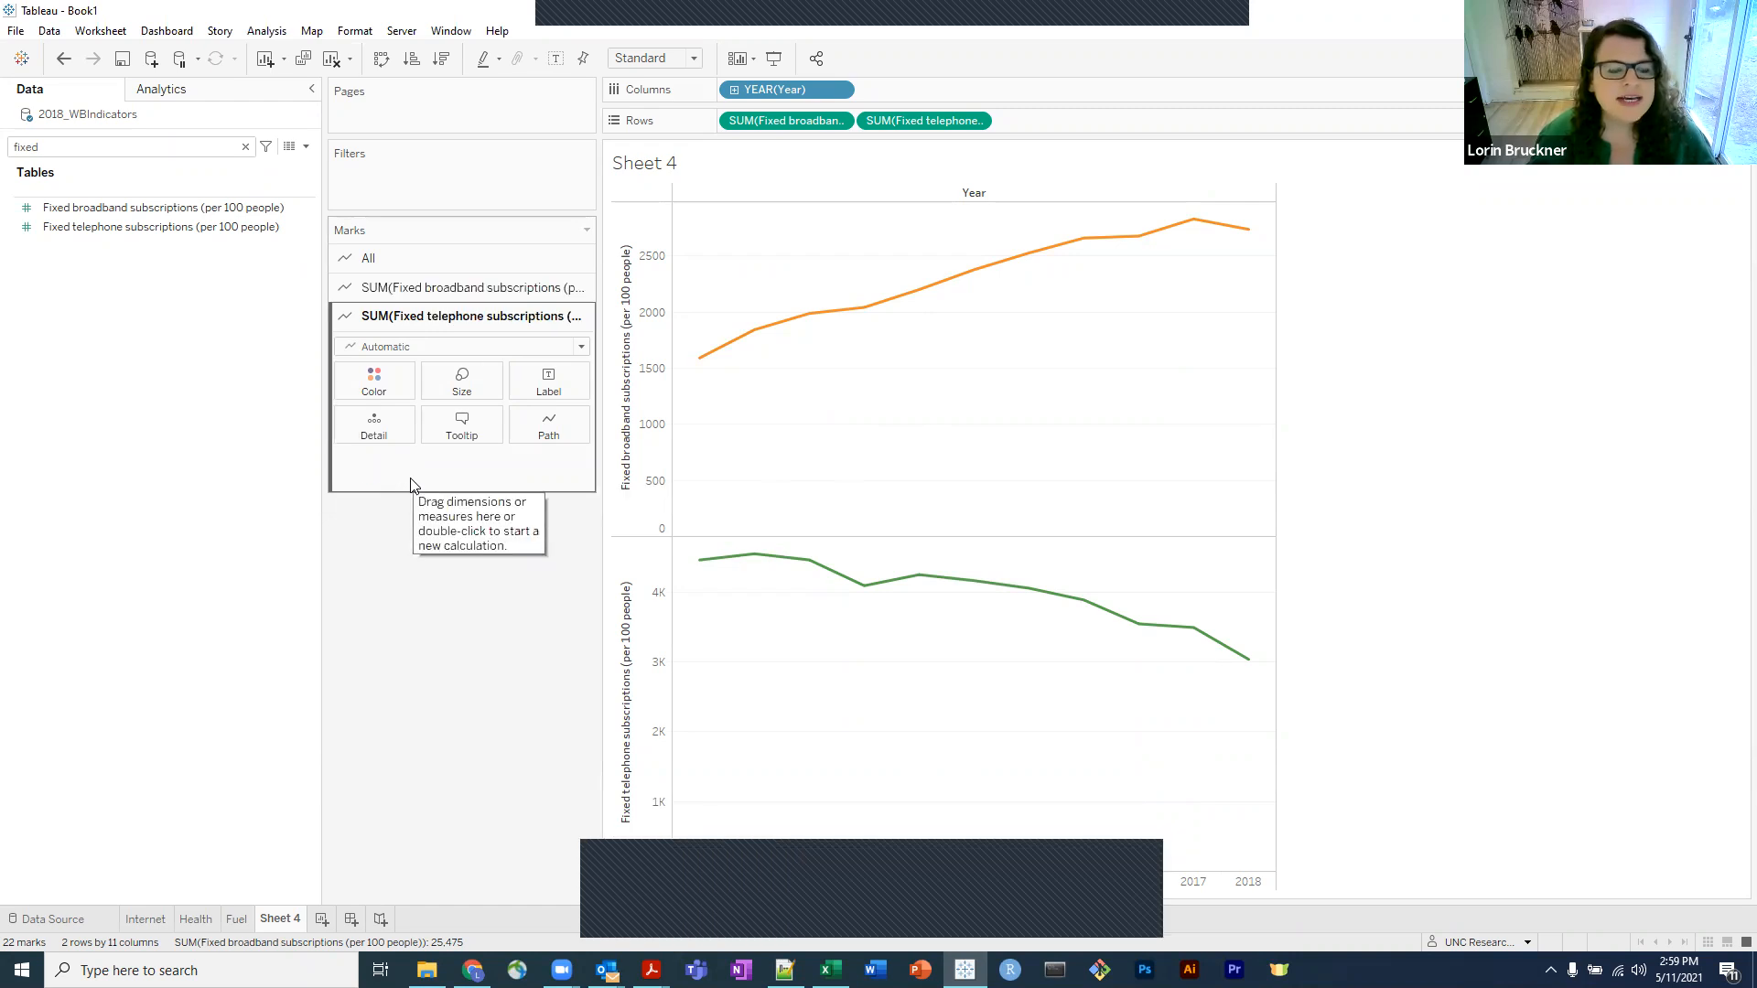
click(417, 347)
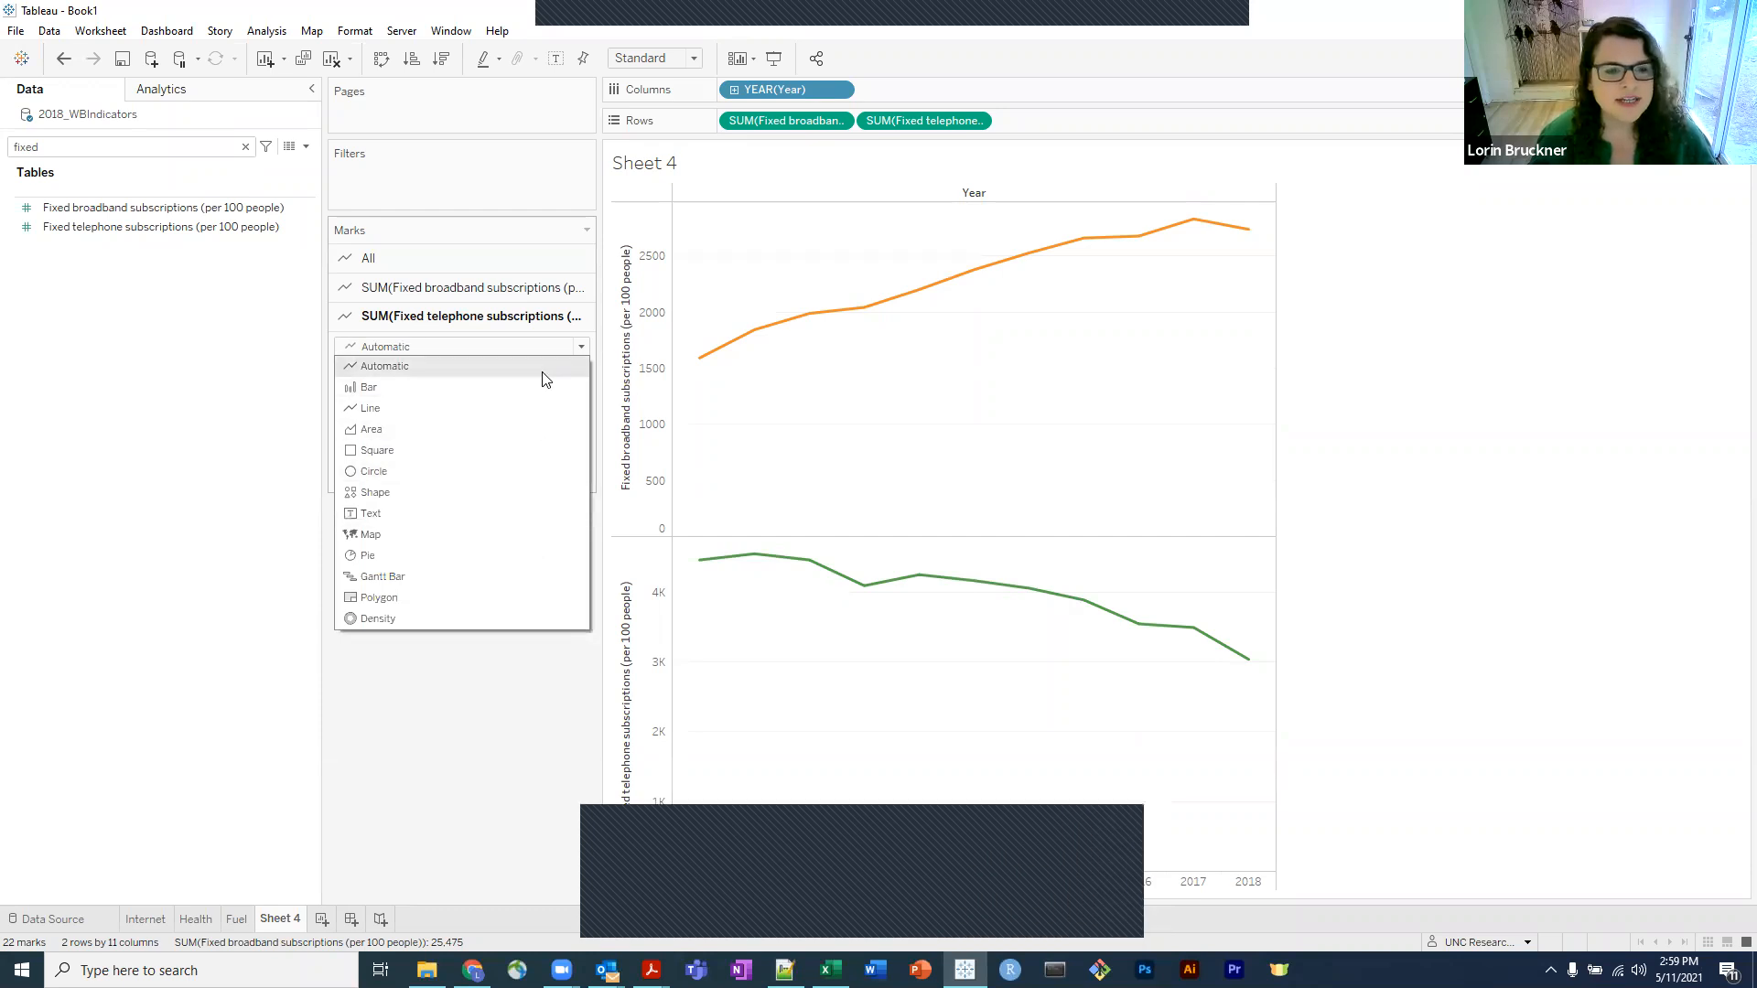
click(397, 388)
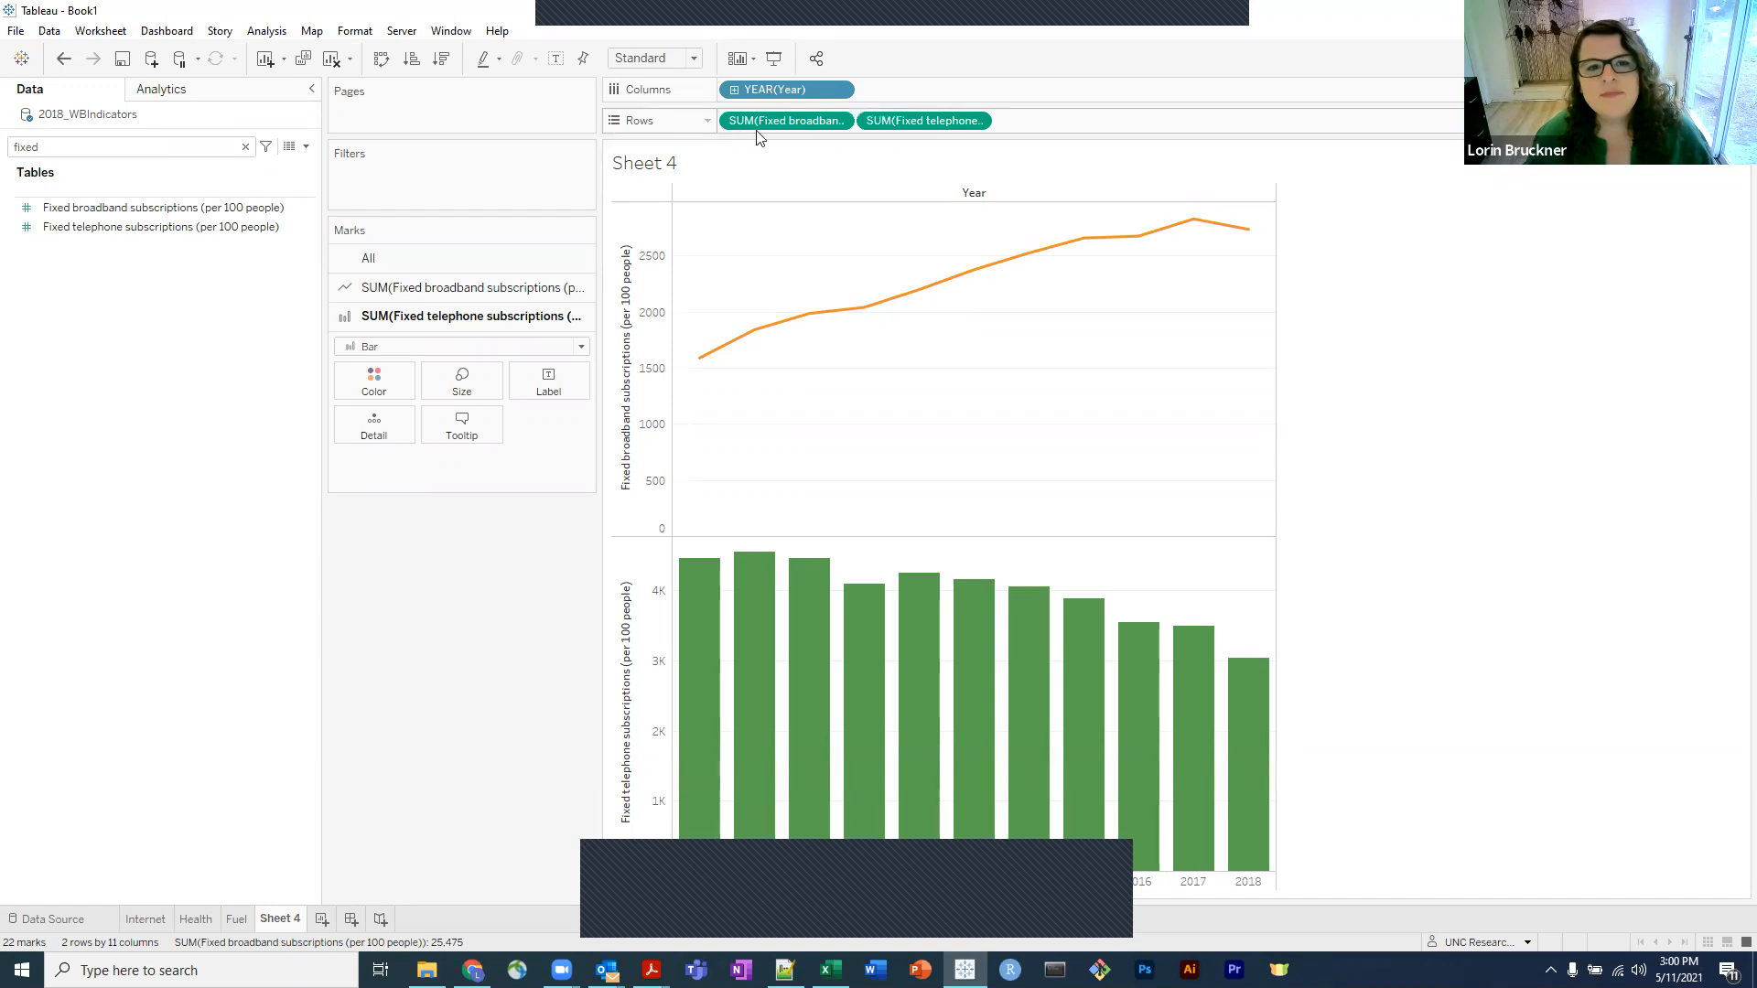
Combine both subscription measures as a dual axis and move the telephone measure ahead of the broadband measure in Rows.
click(975, 122)
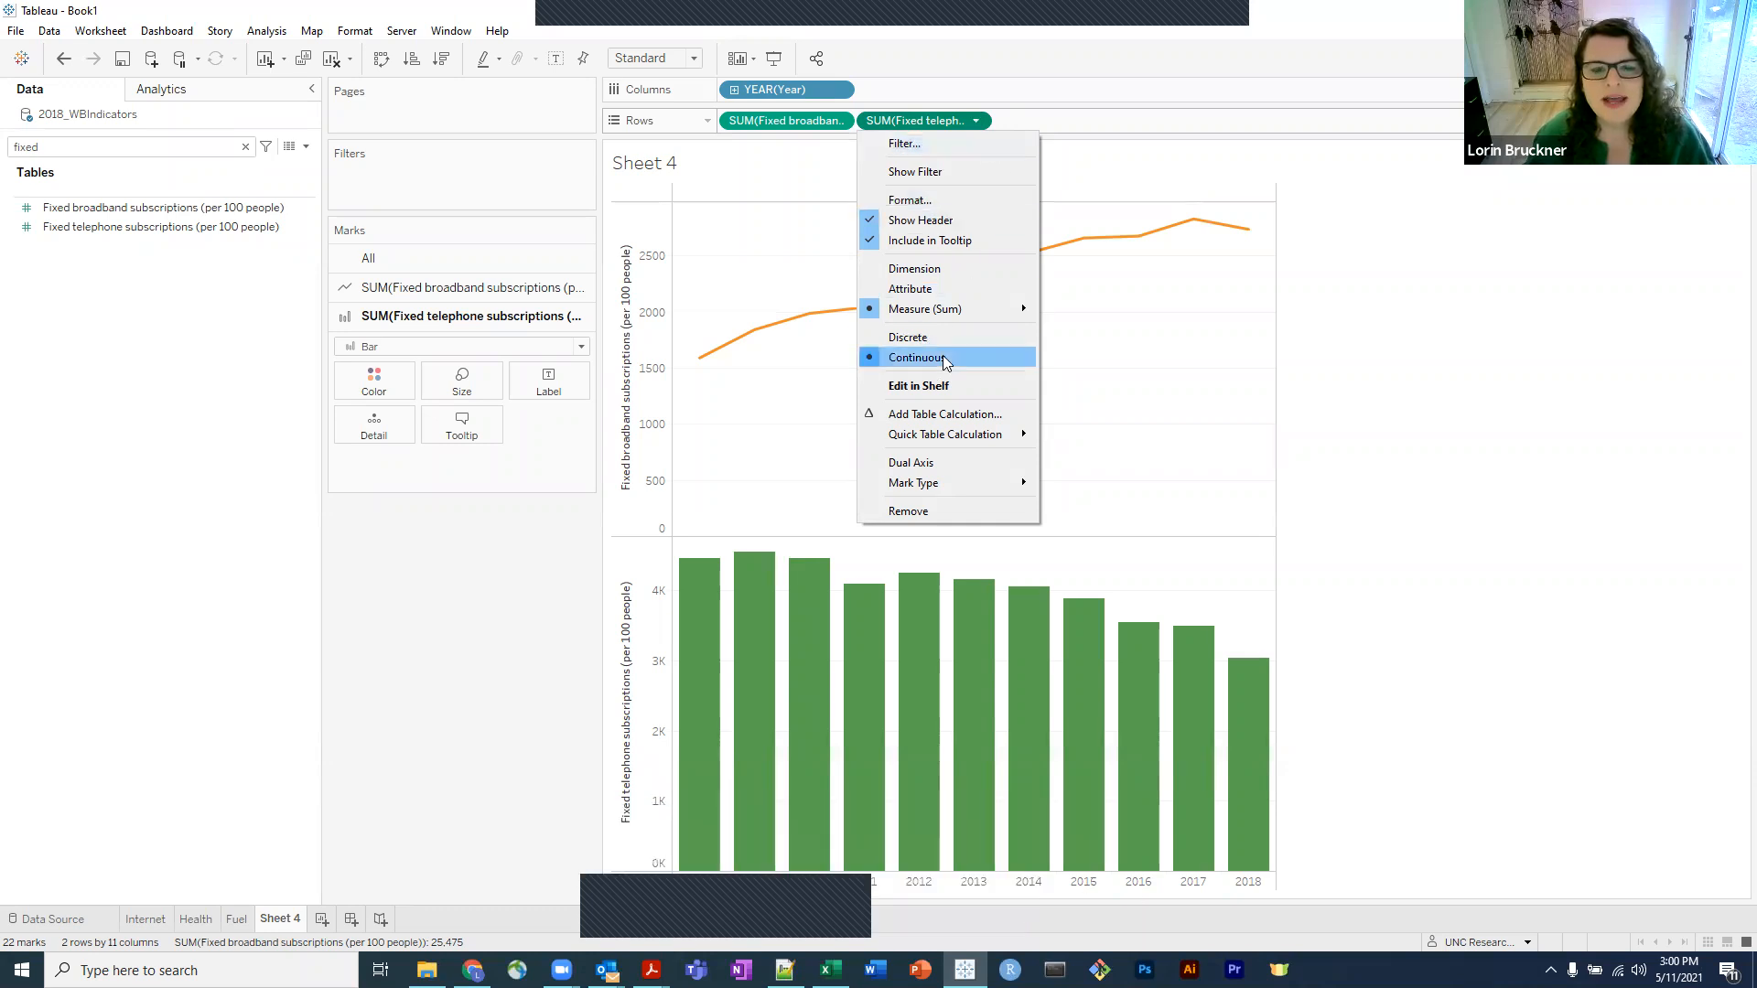
click(955, 463)
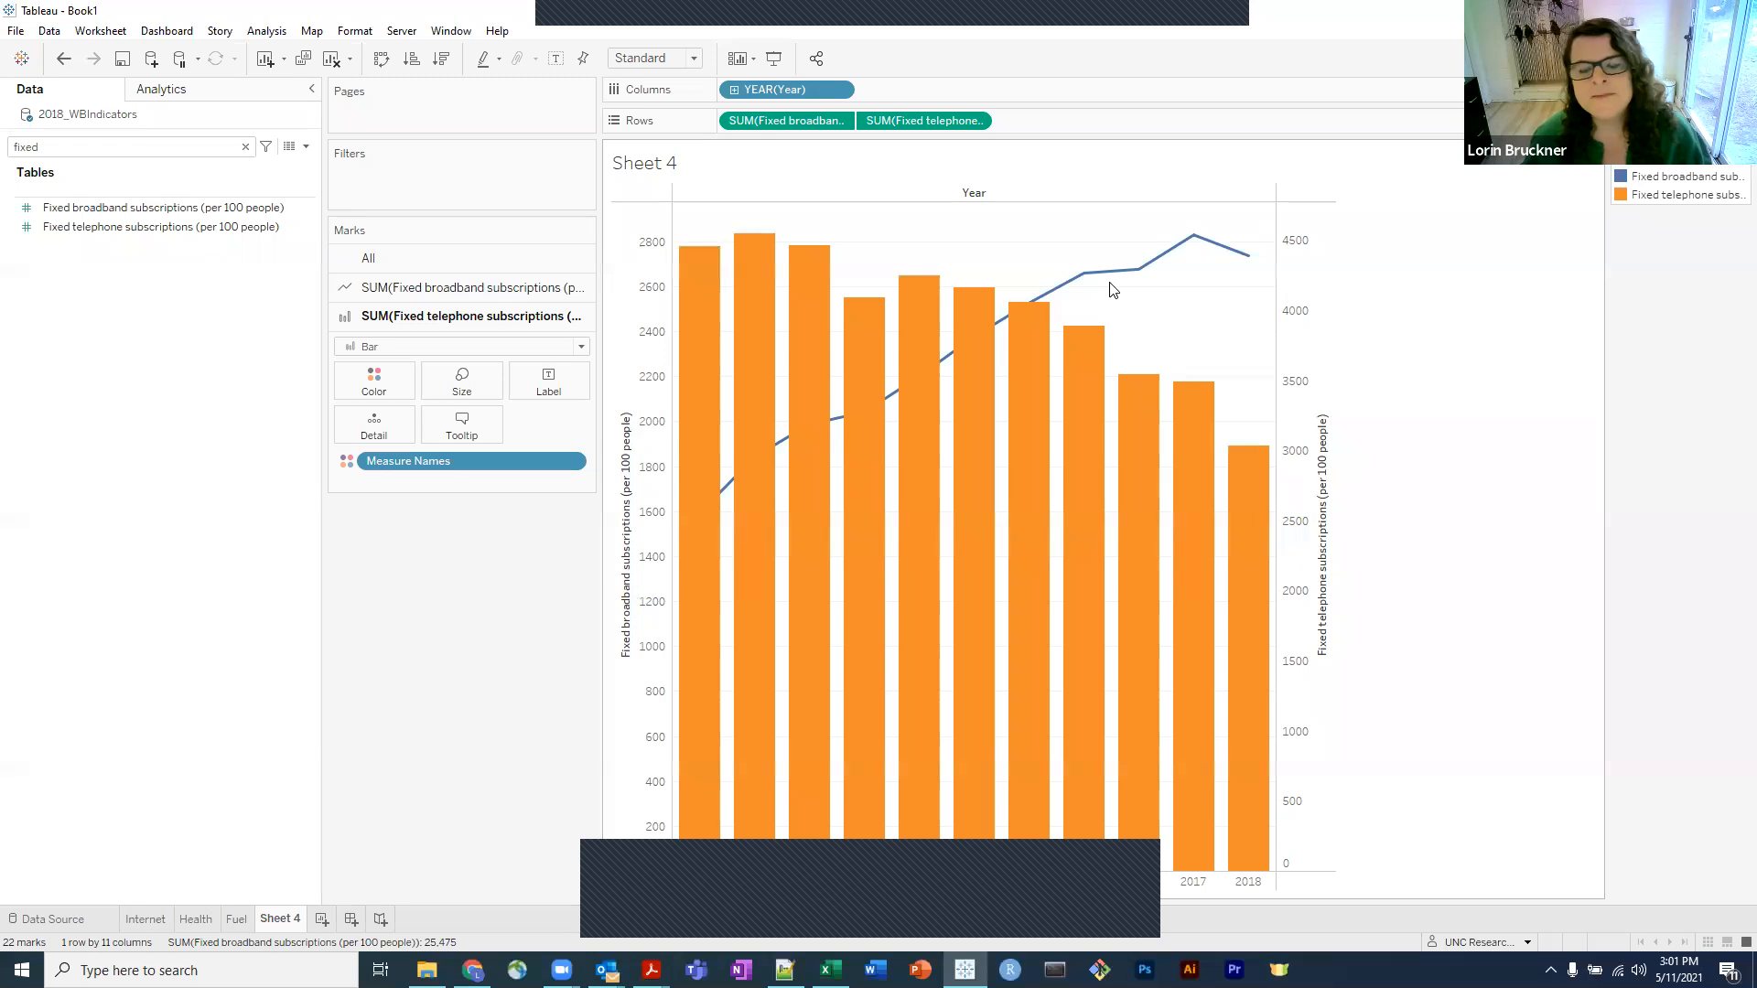
mouse_move(1095, 284)
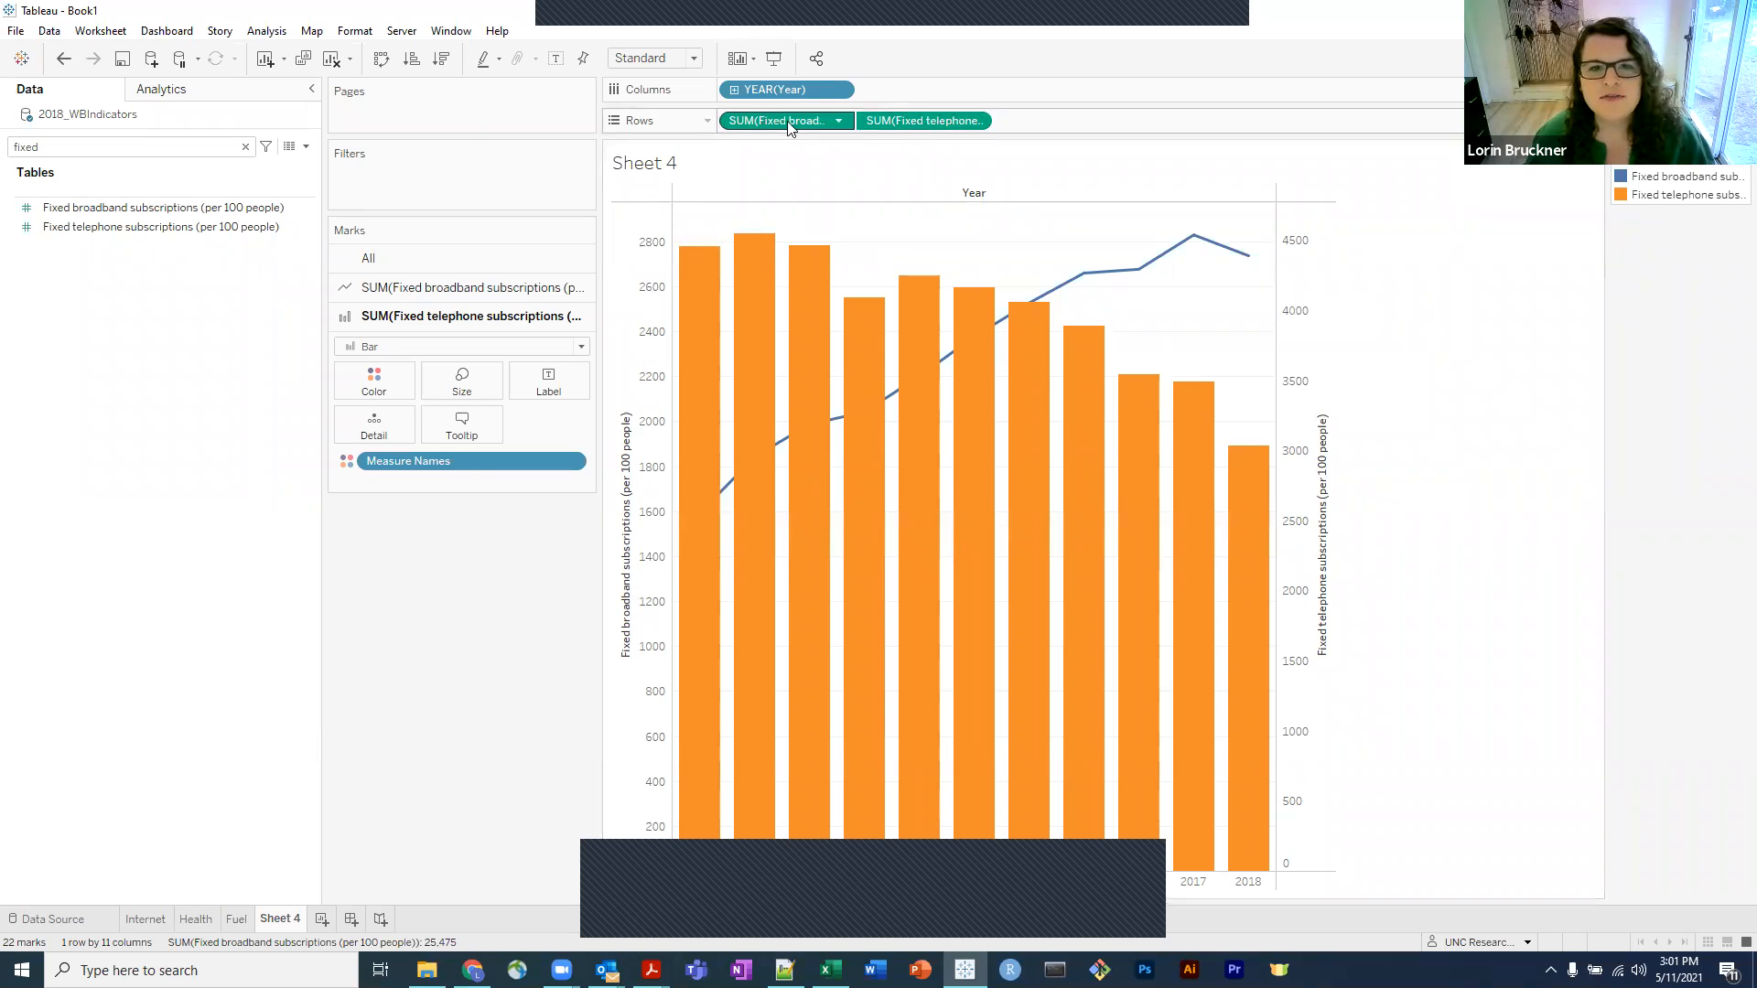
drag(930, 120, 722, 124)
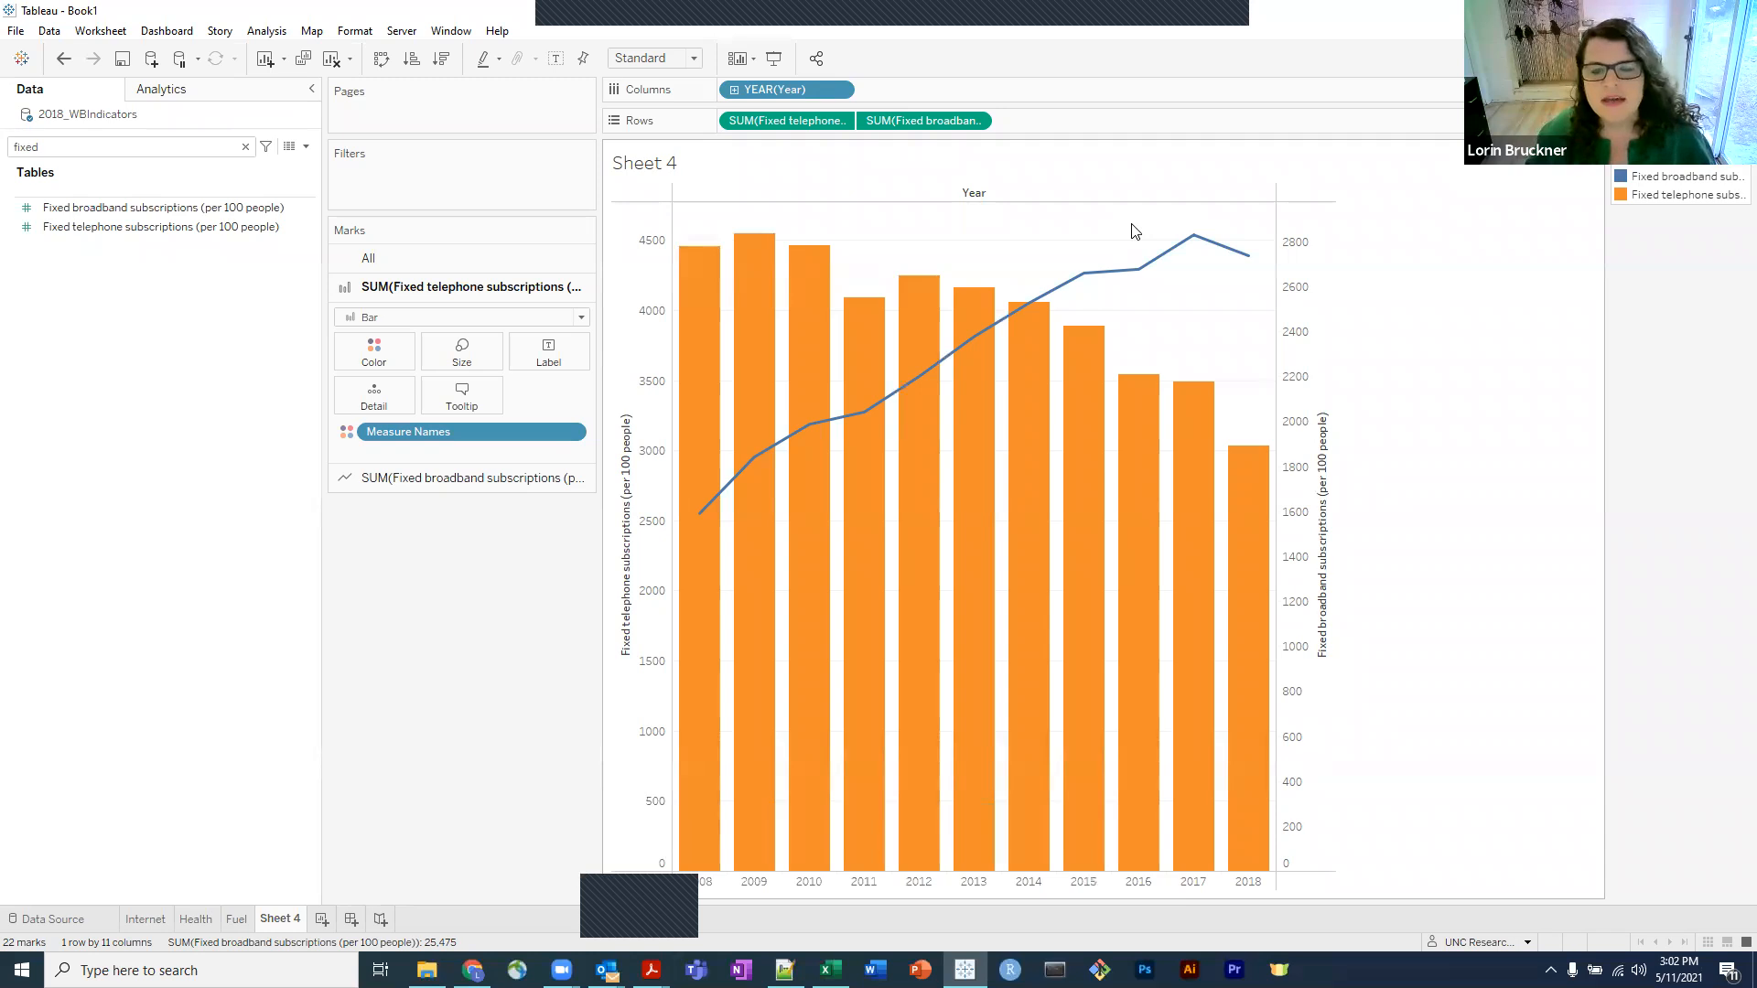
Synchronize the Fixed broadband subscriptions axis with the telephone axis.
right_click(1301, 239)
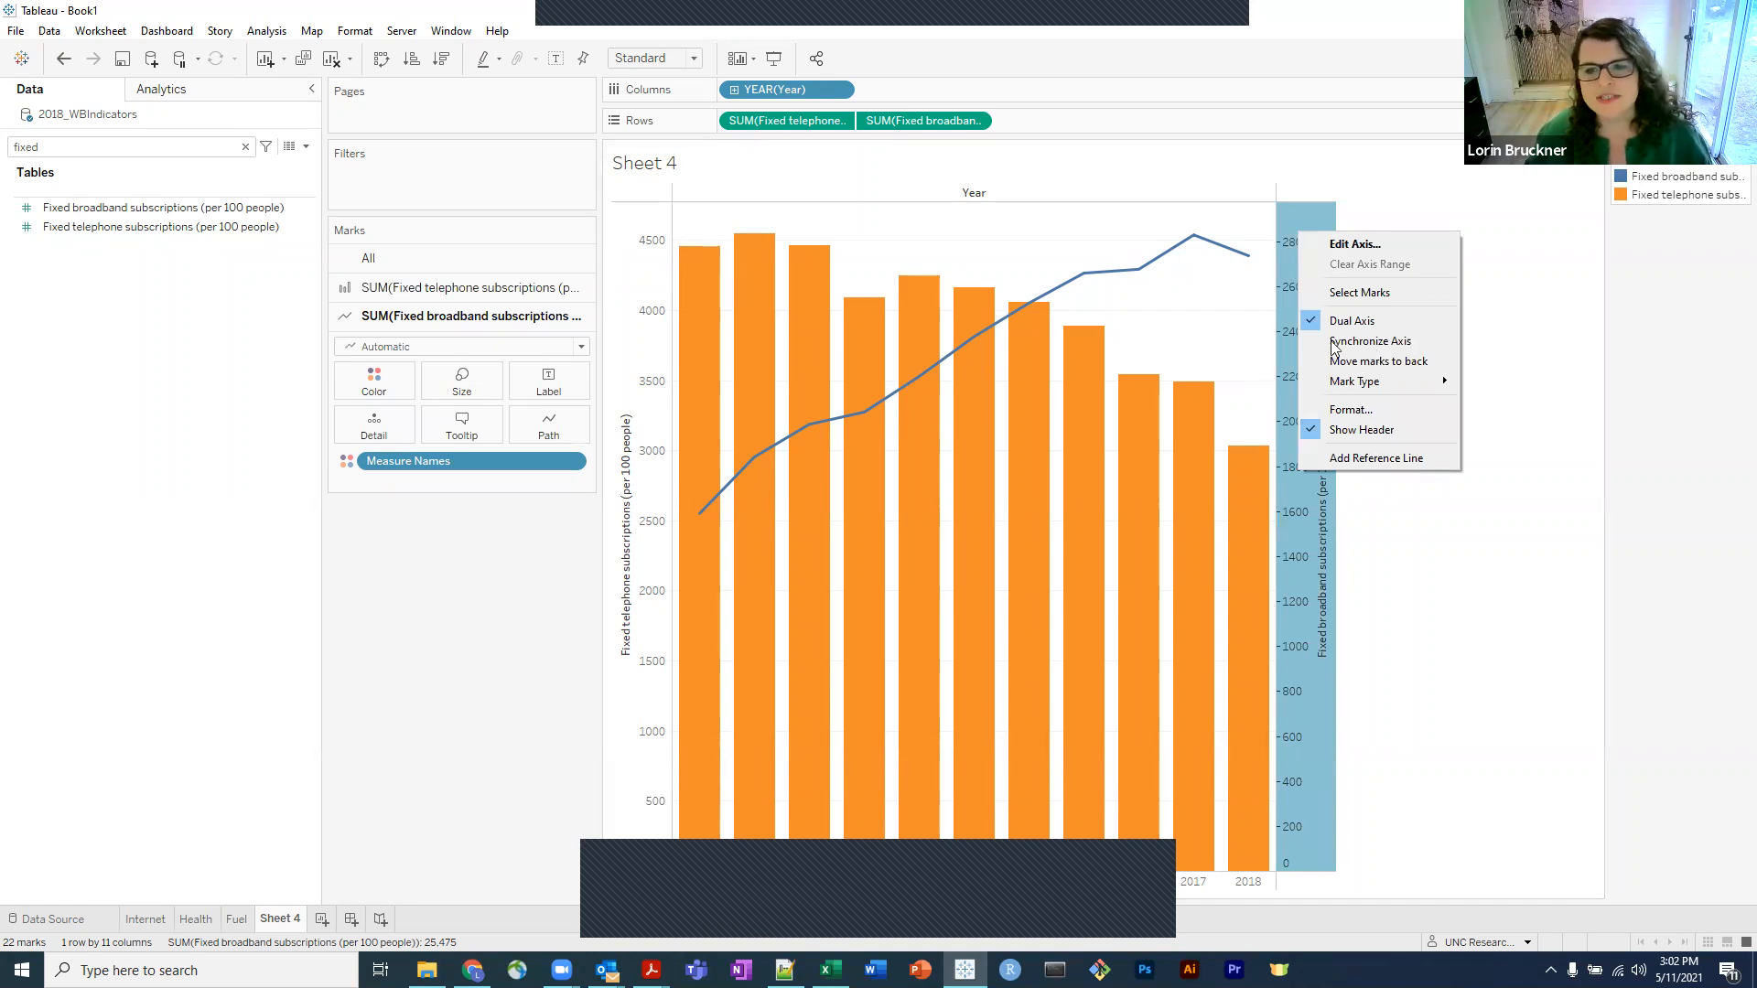
click(1382, 344)
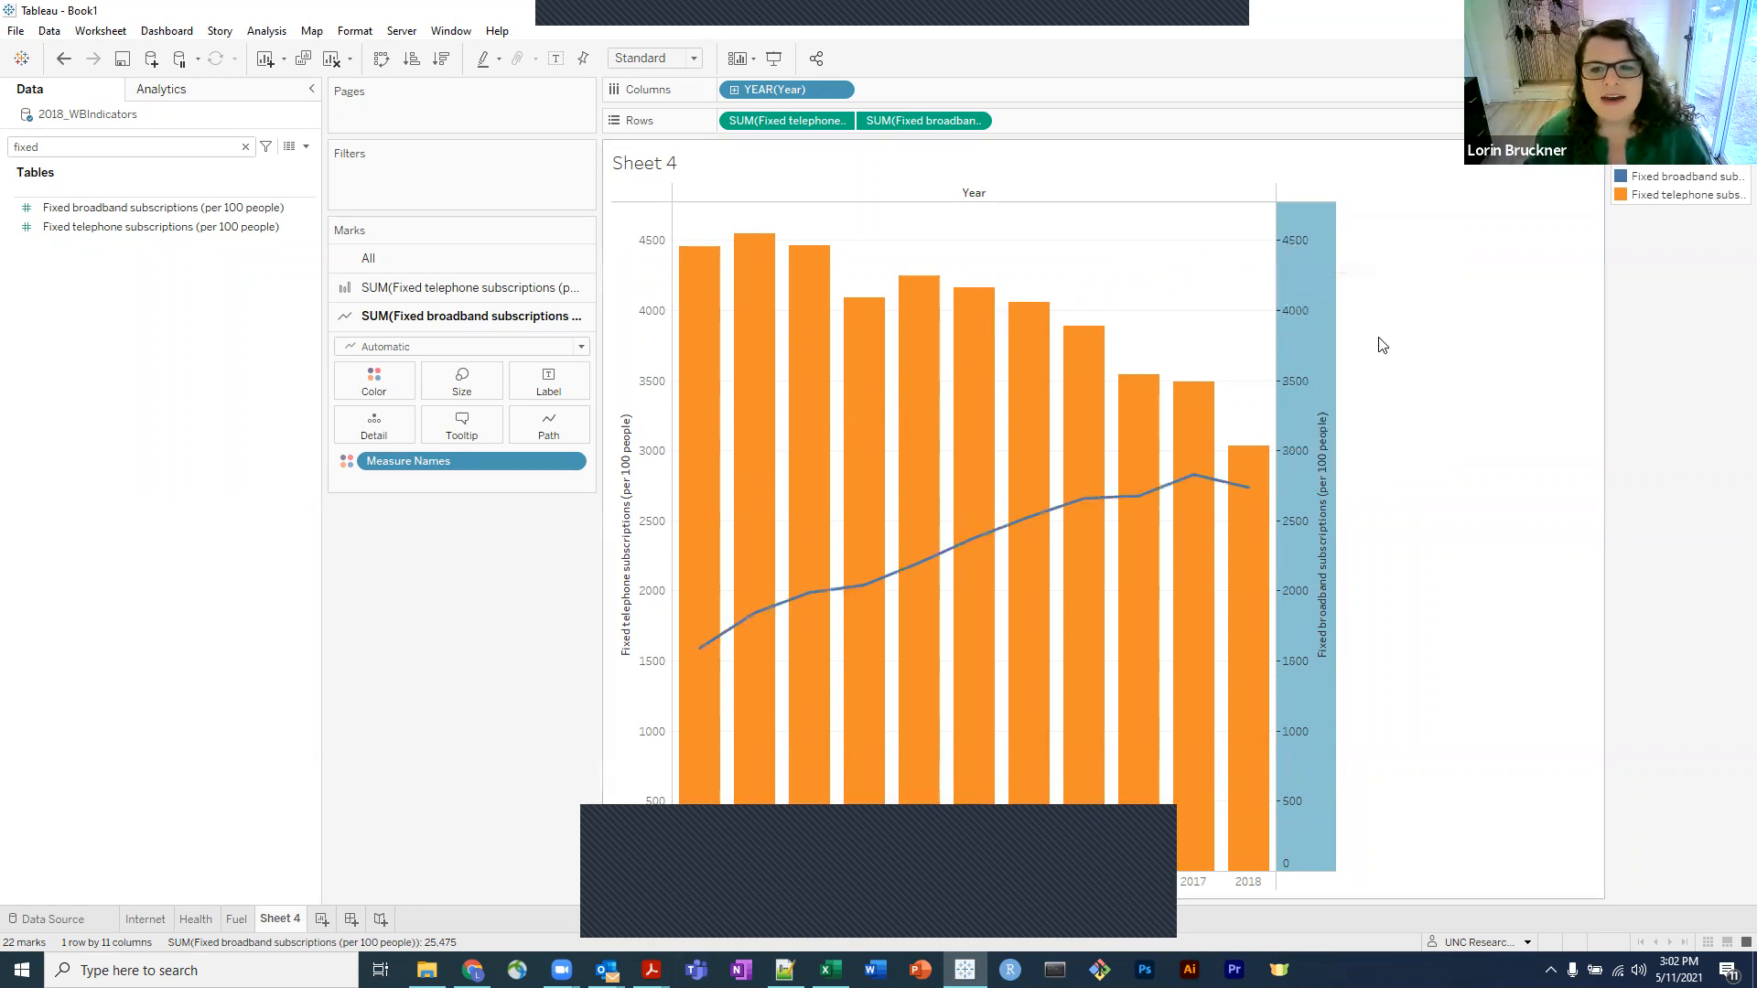
click(1381, 344)
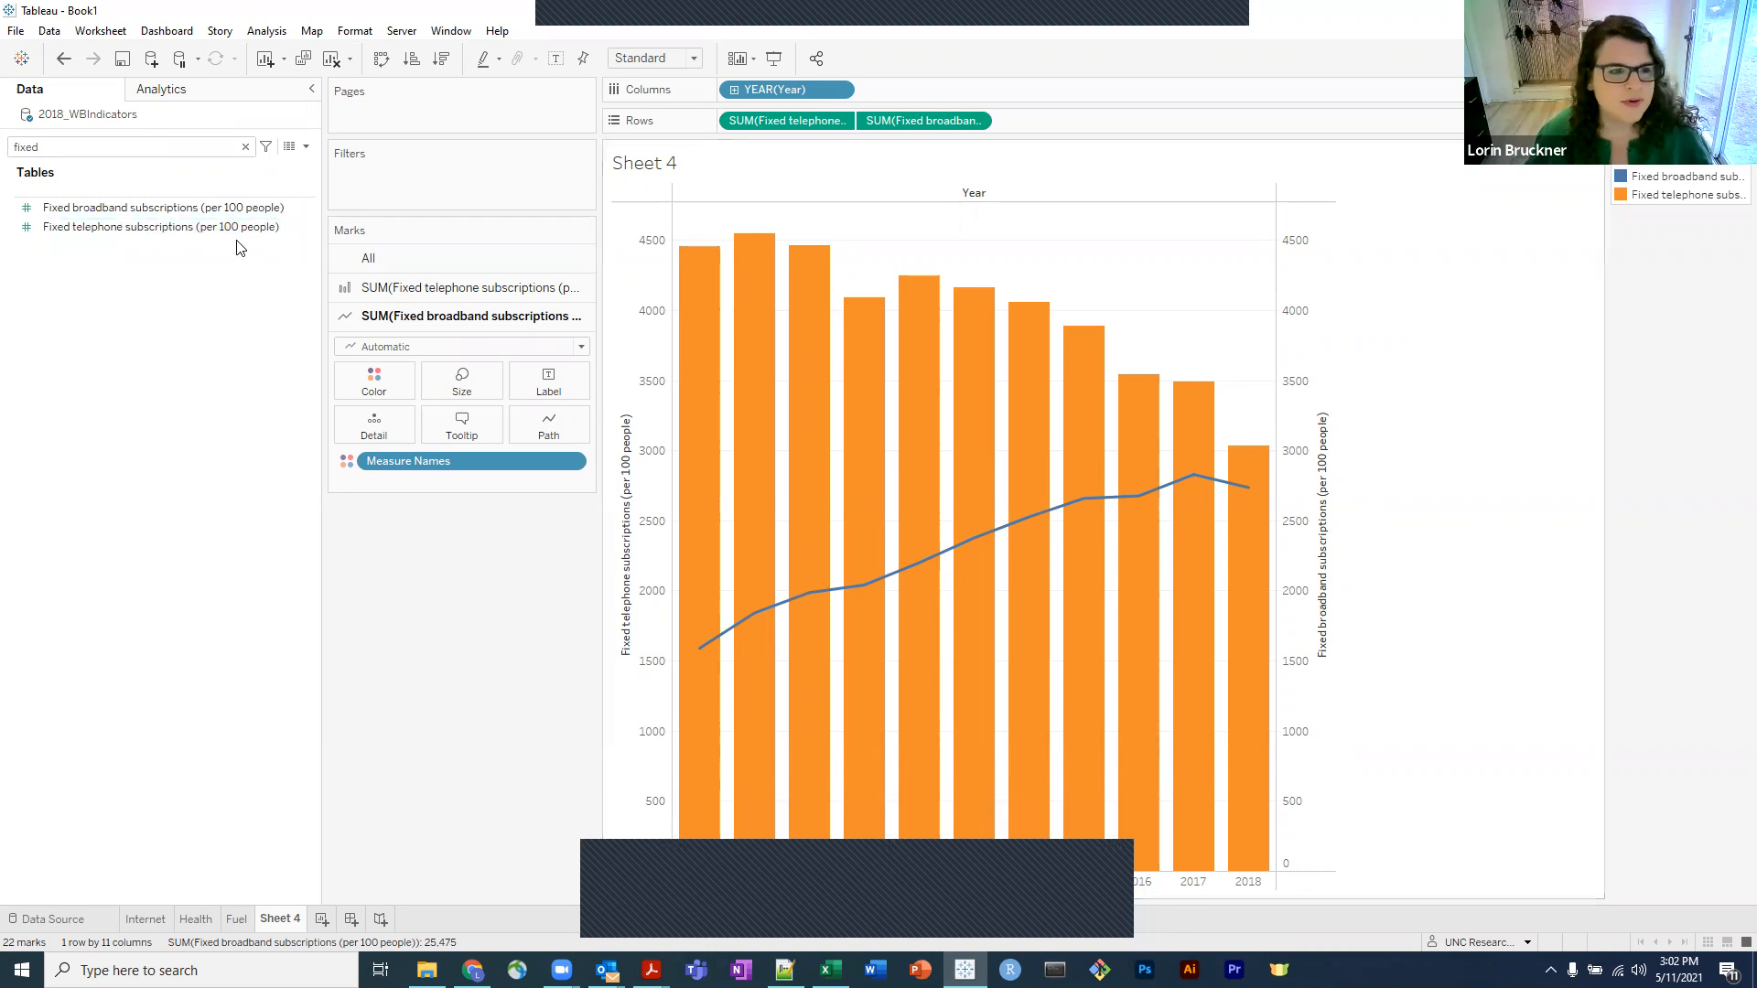
mouse_move(823, 293)
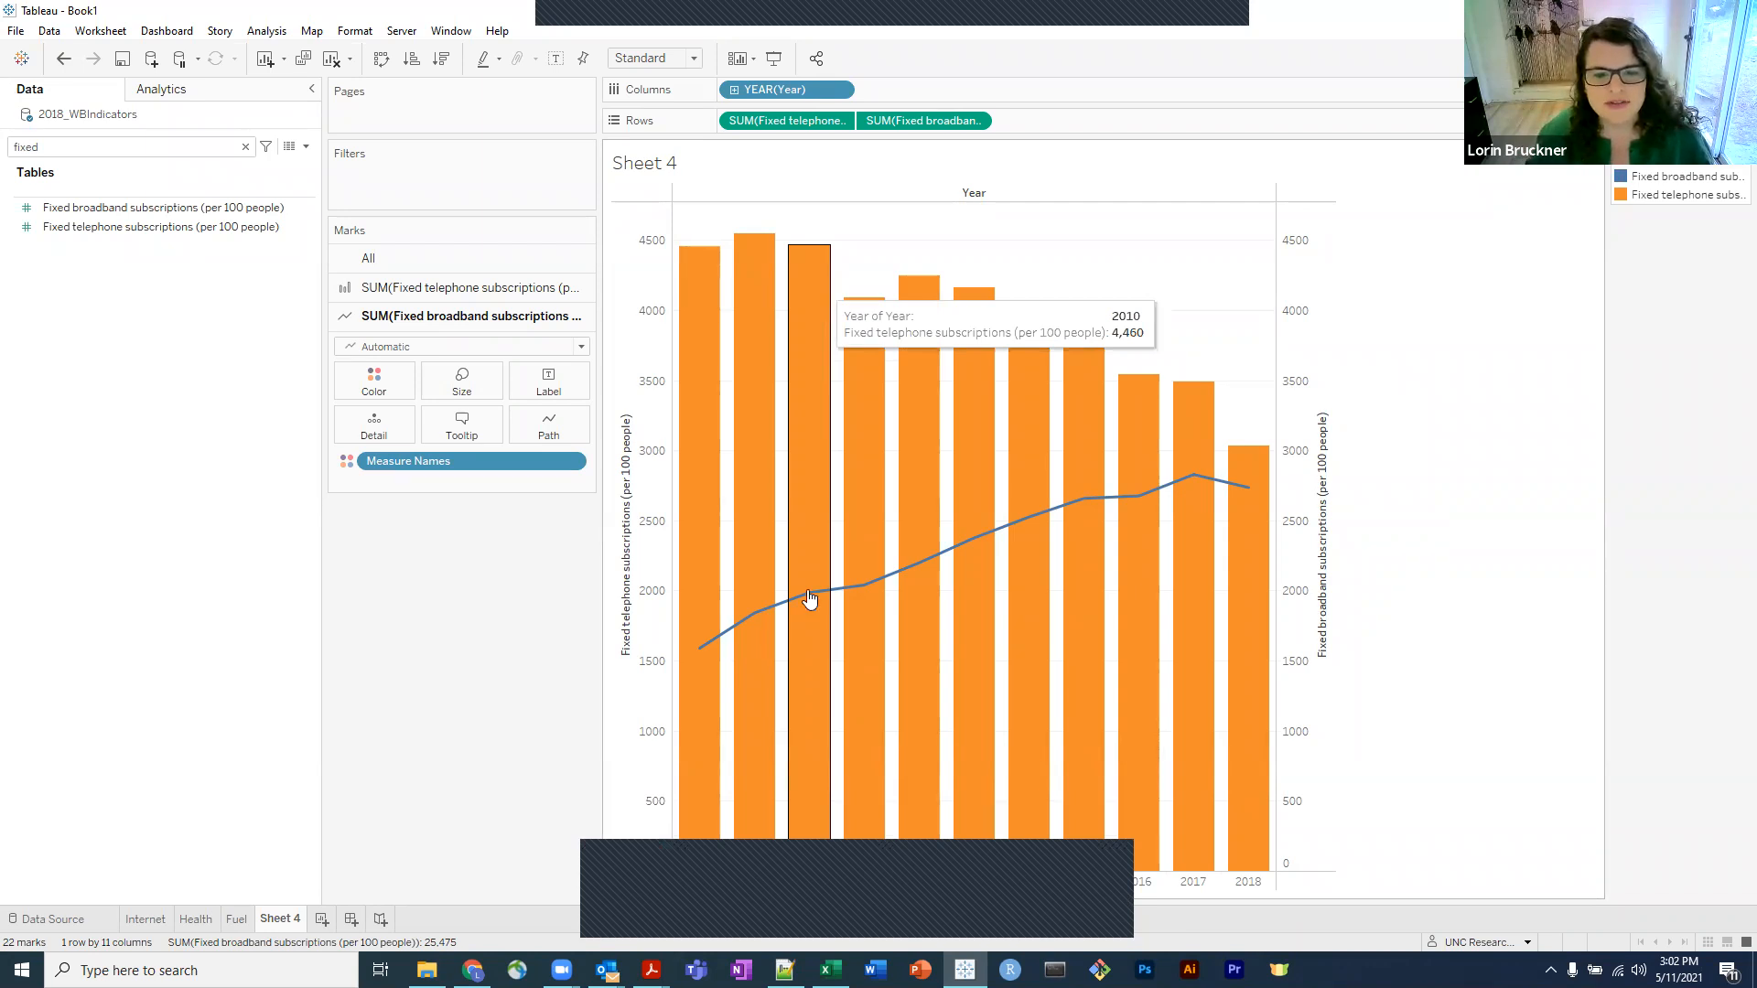
mouse_move(836, 597)
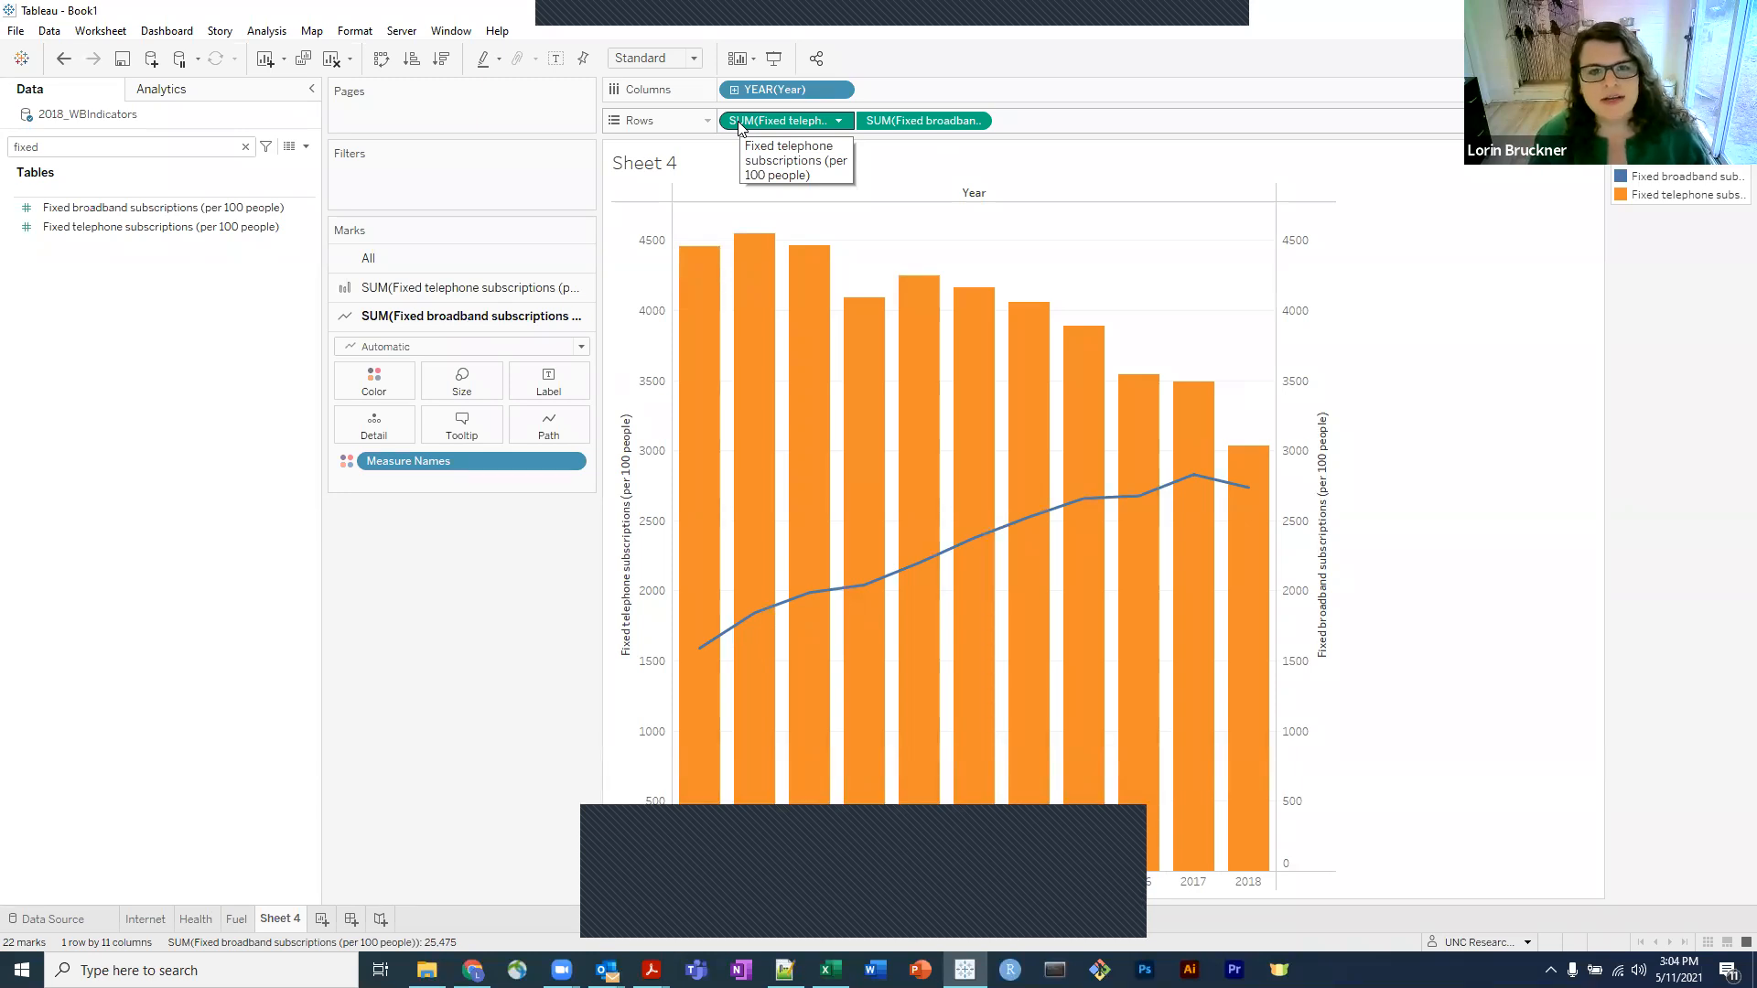
Change the aggregation of both the telephone and broadband subscription measures in Rows to Average.
click(839, 123)
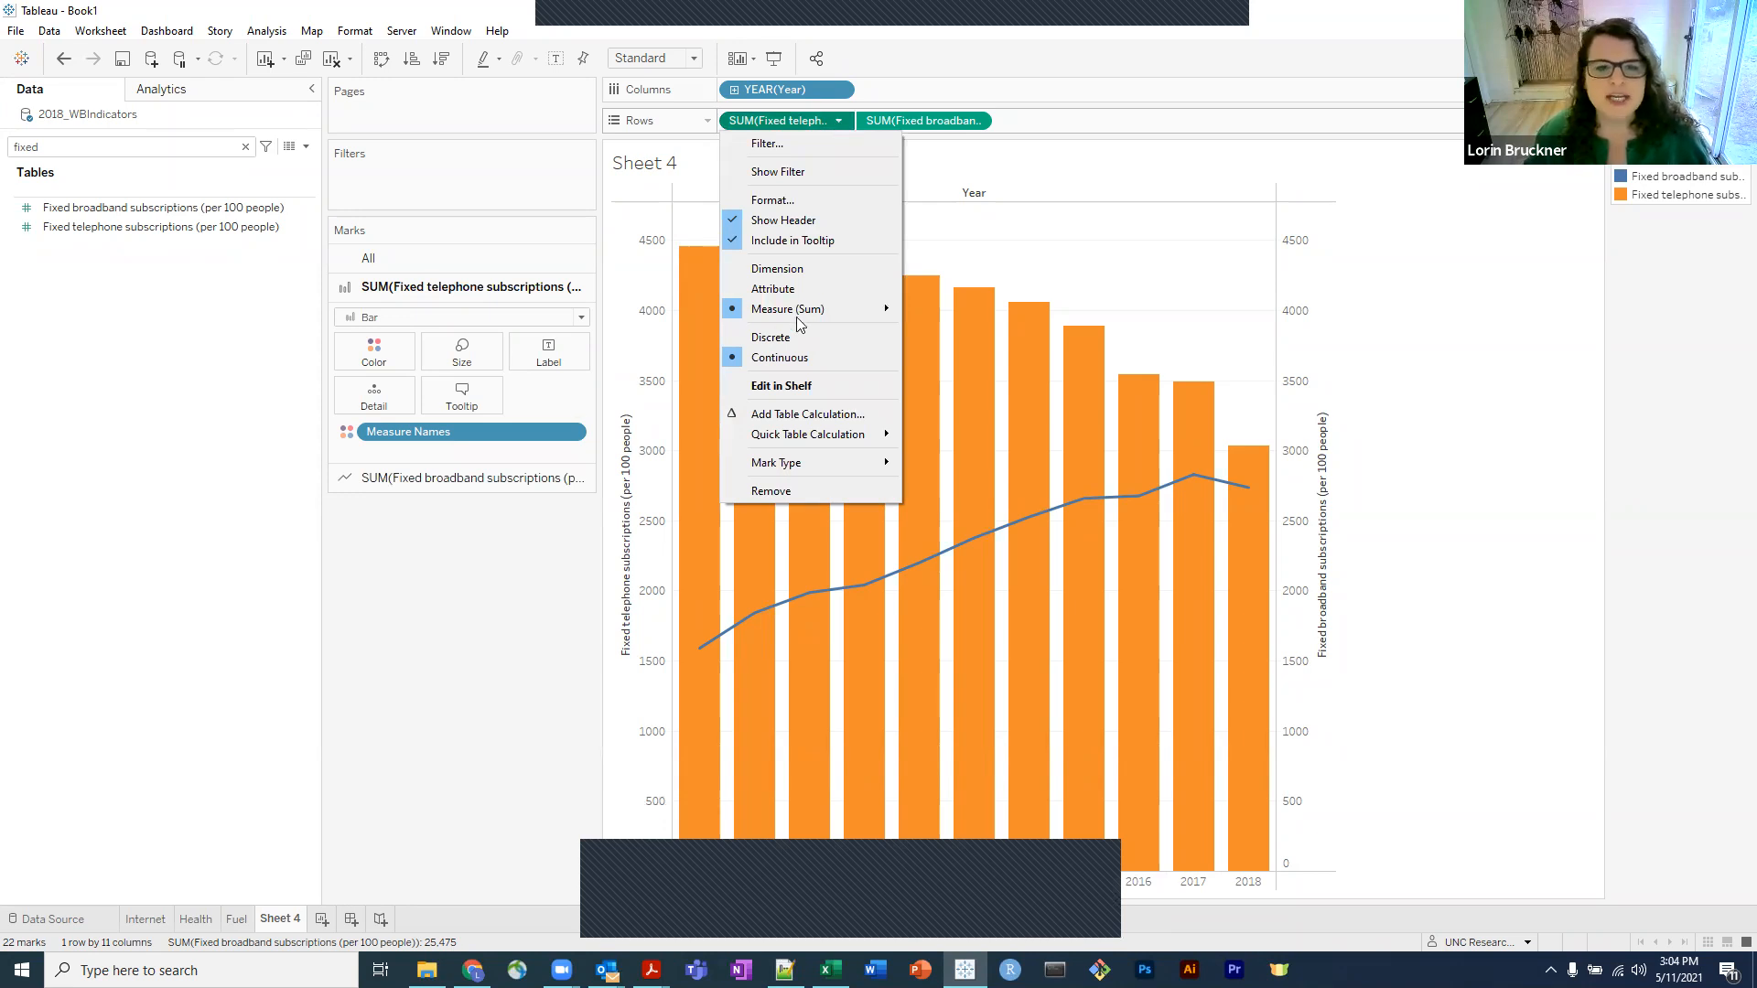
mouse_move(796, 316)
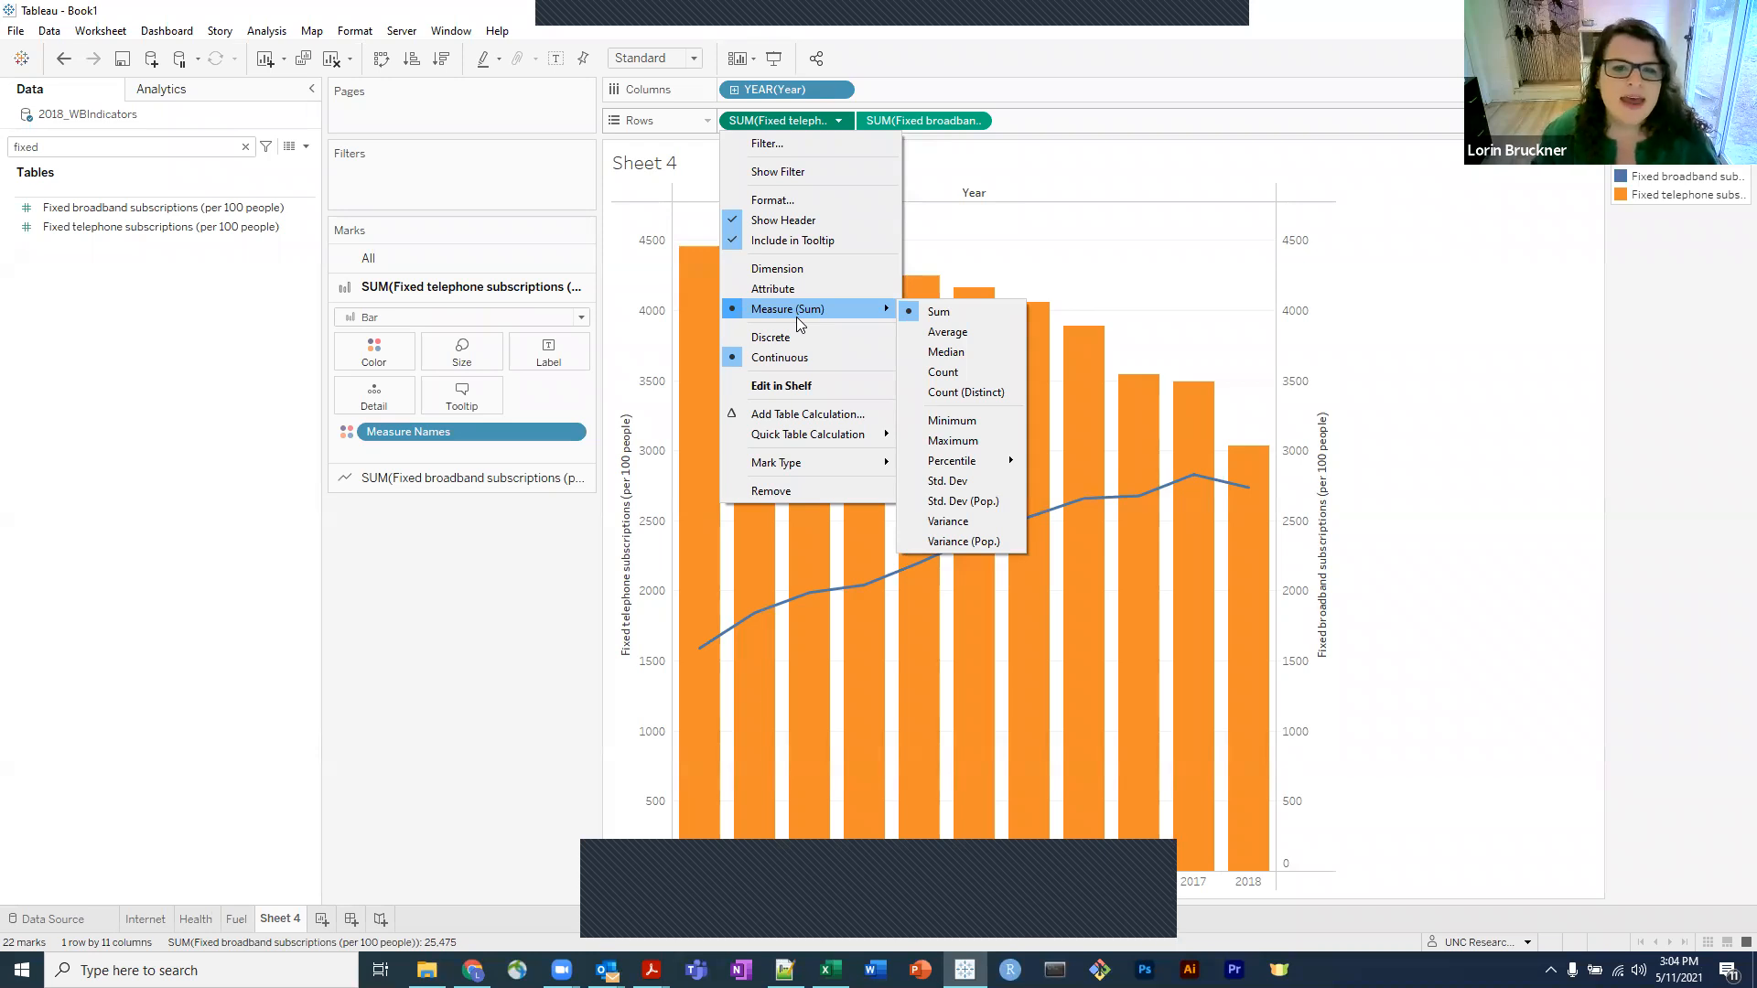
click(968, 329)
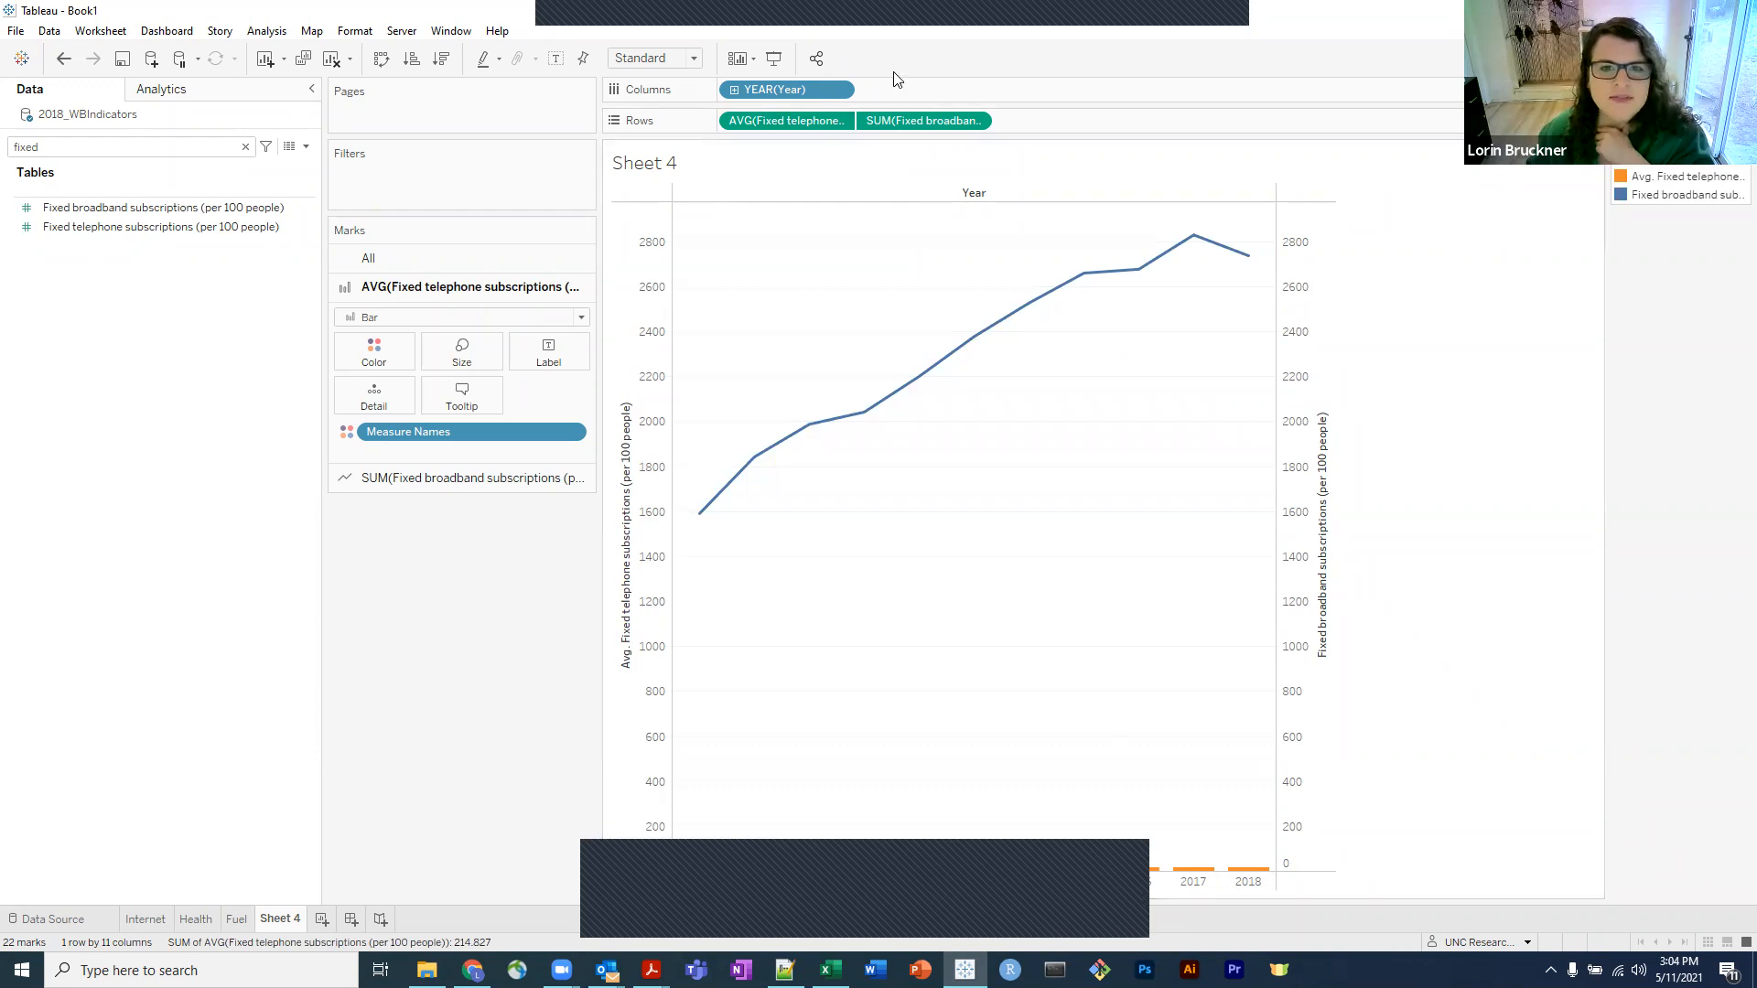
click(976, 122)
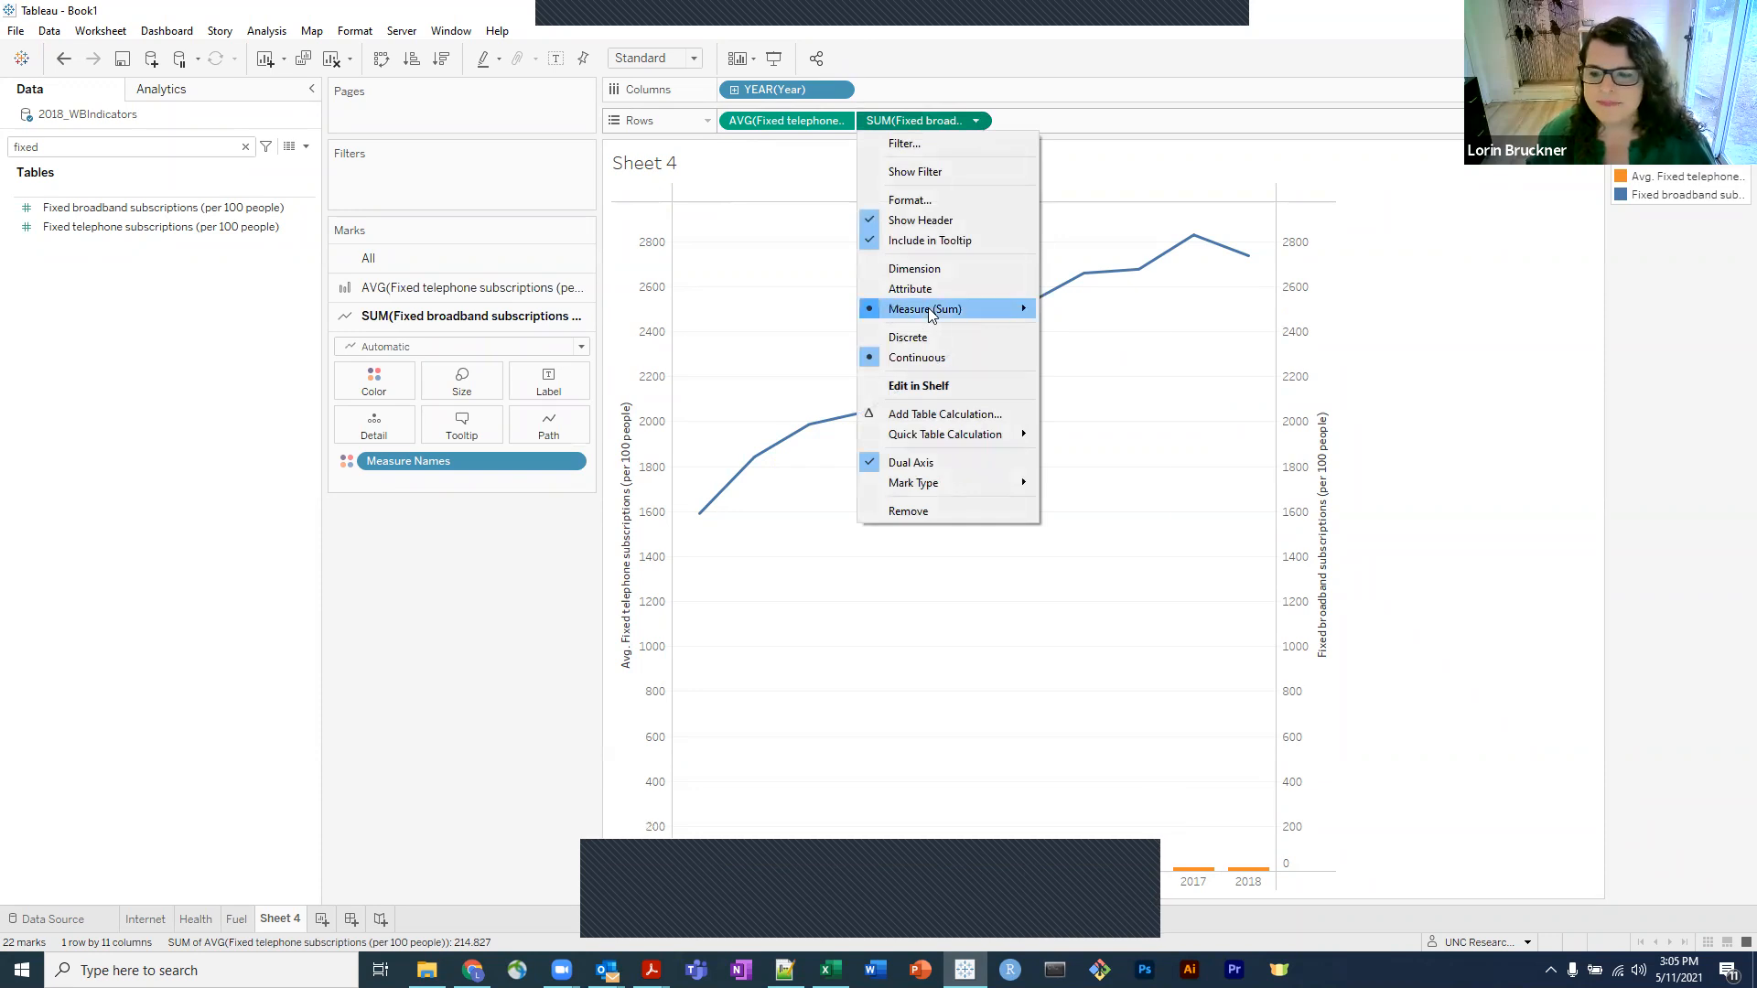
mouse_move(928, 310)
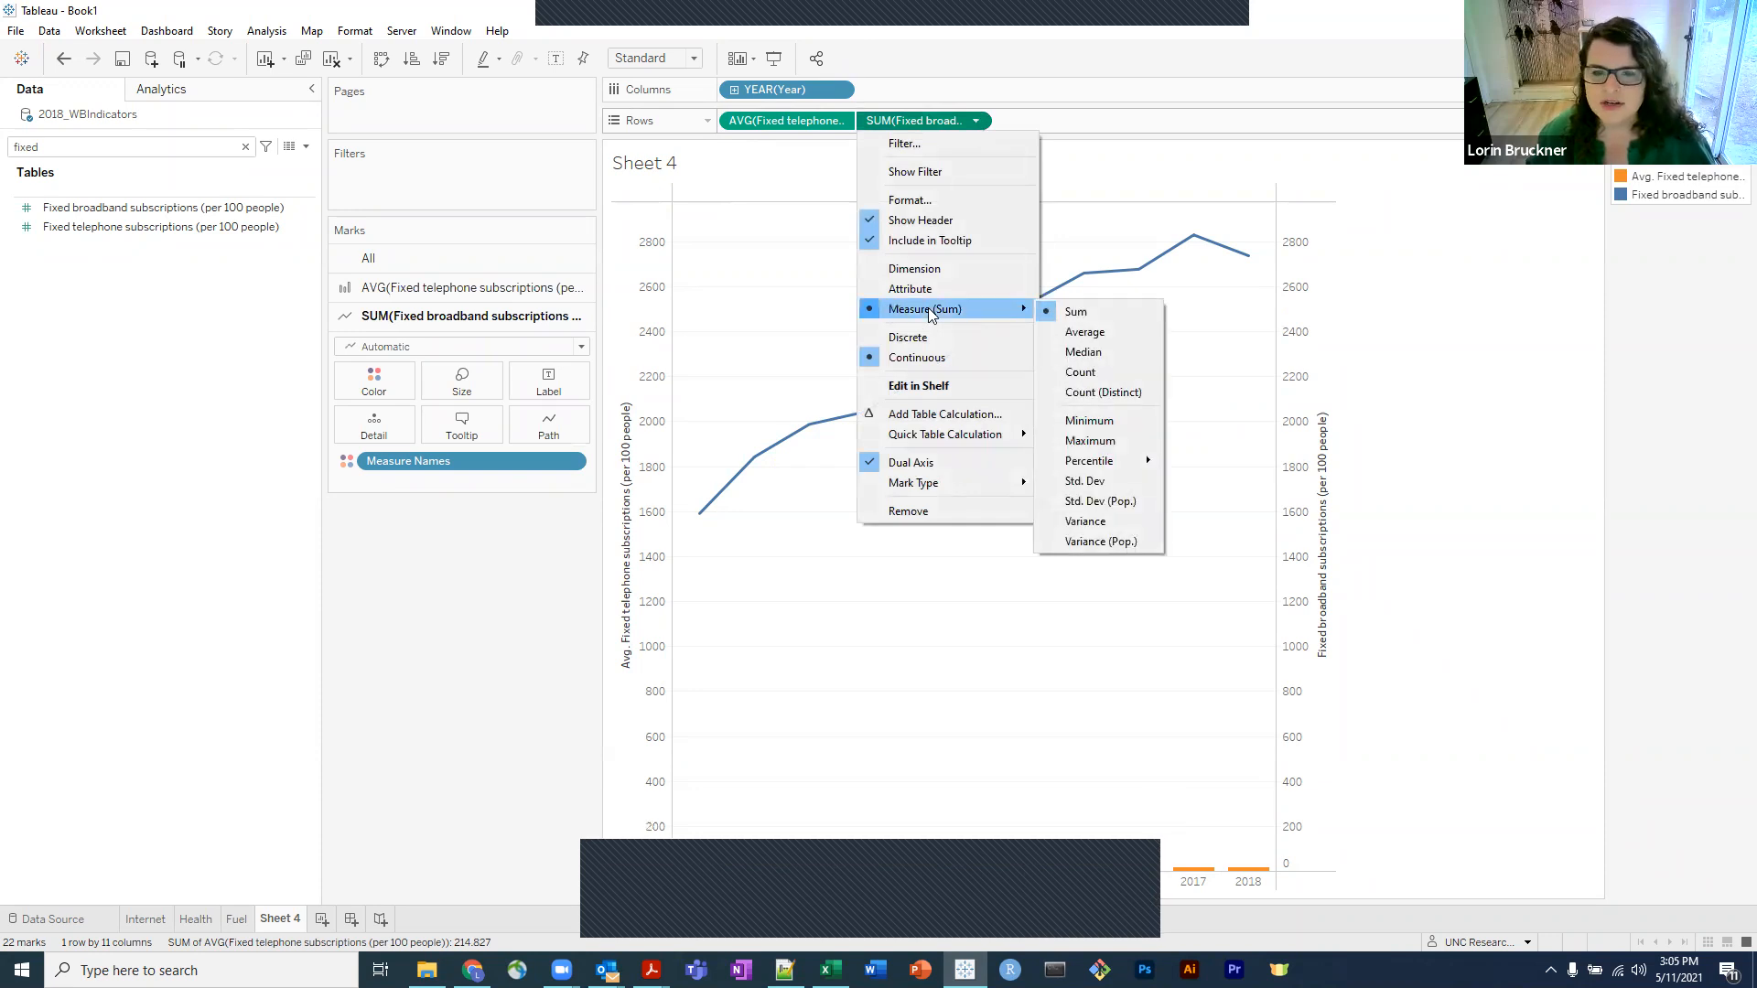
click(1124, 337)
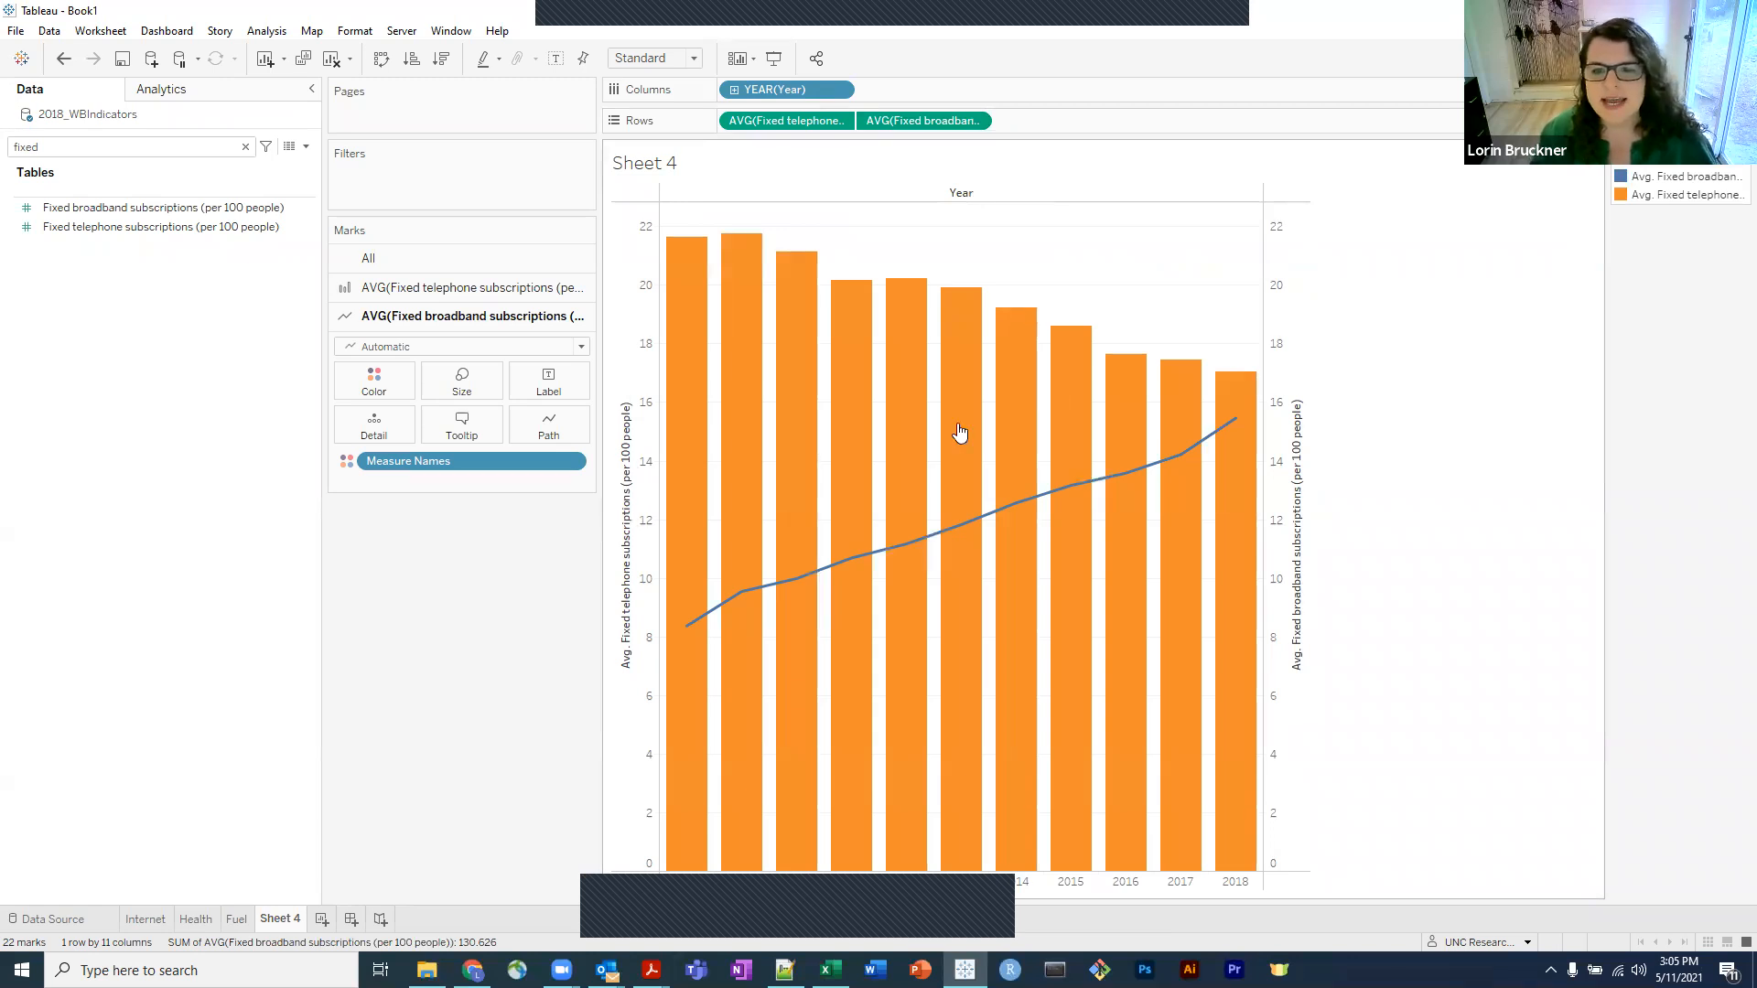
mouse_move(959, 433)
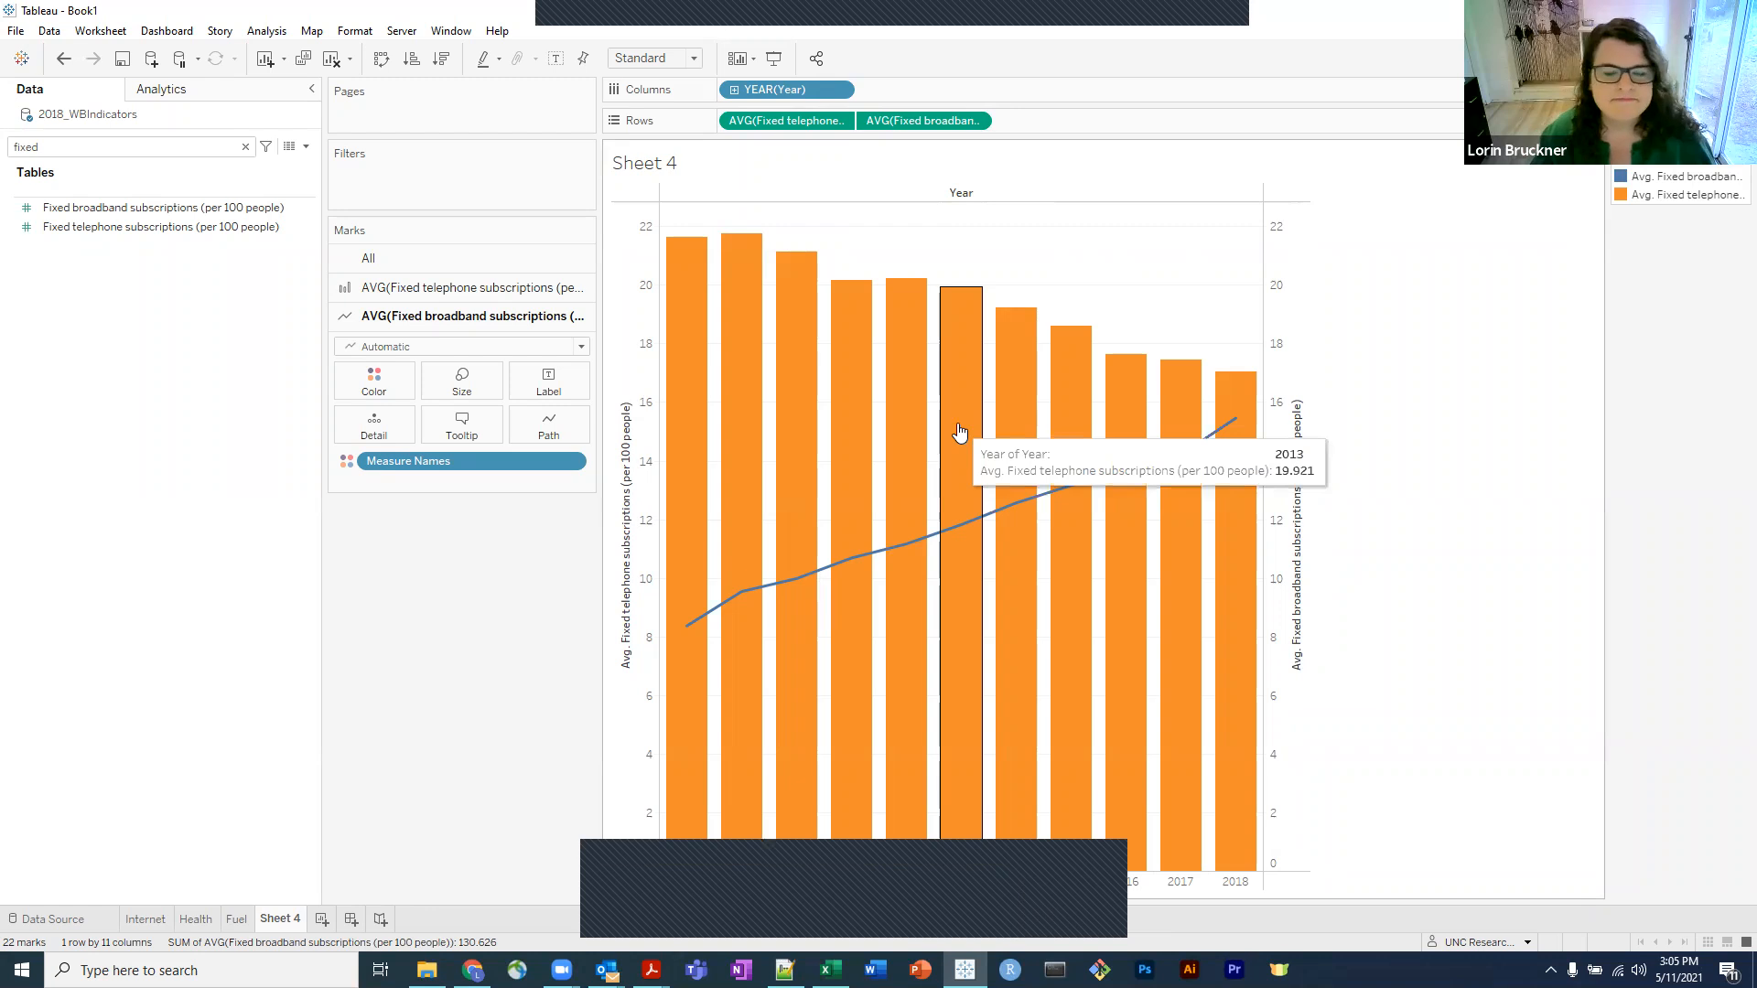
mouse_move(1172, 508)
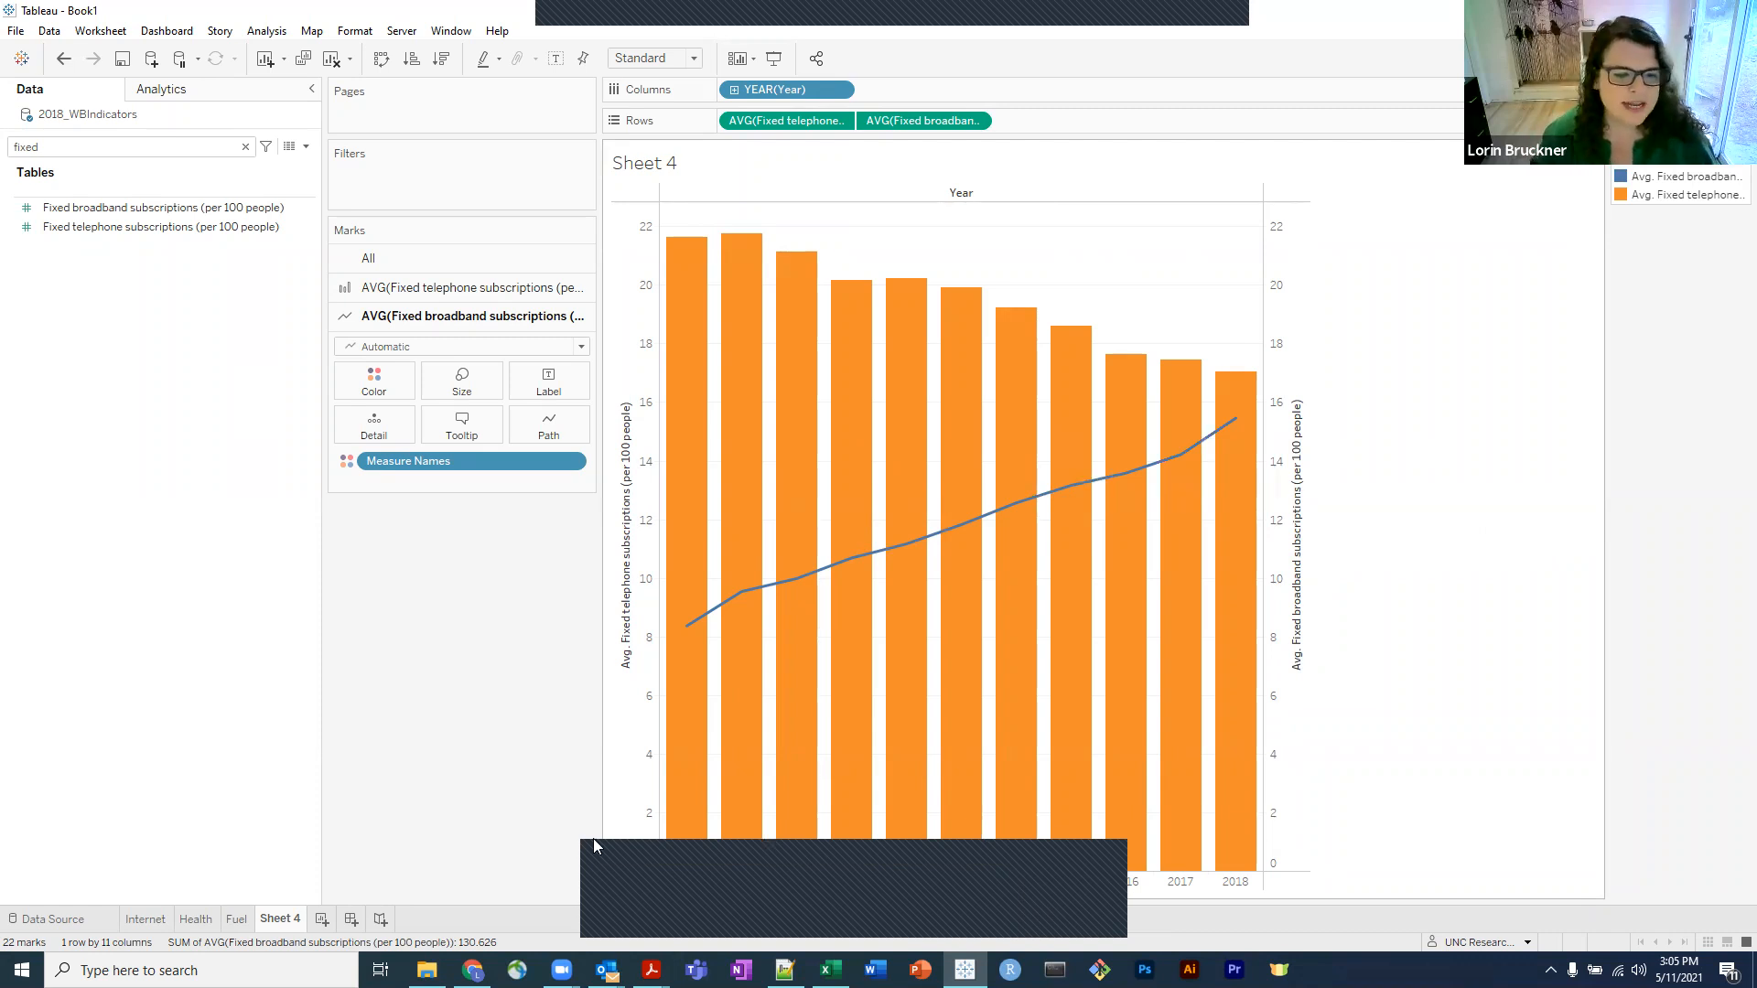
Rename Sheet 4 as Communication.
mouse_move(274, 924)
double_click(275, 919)
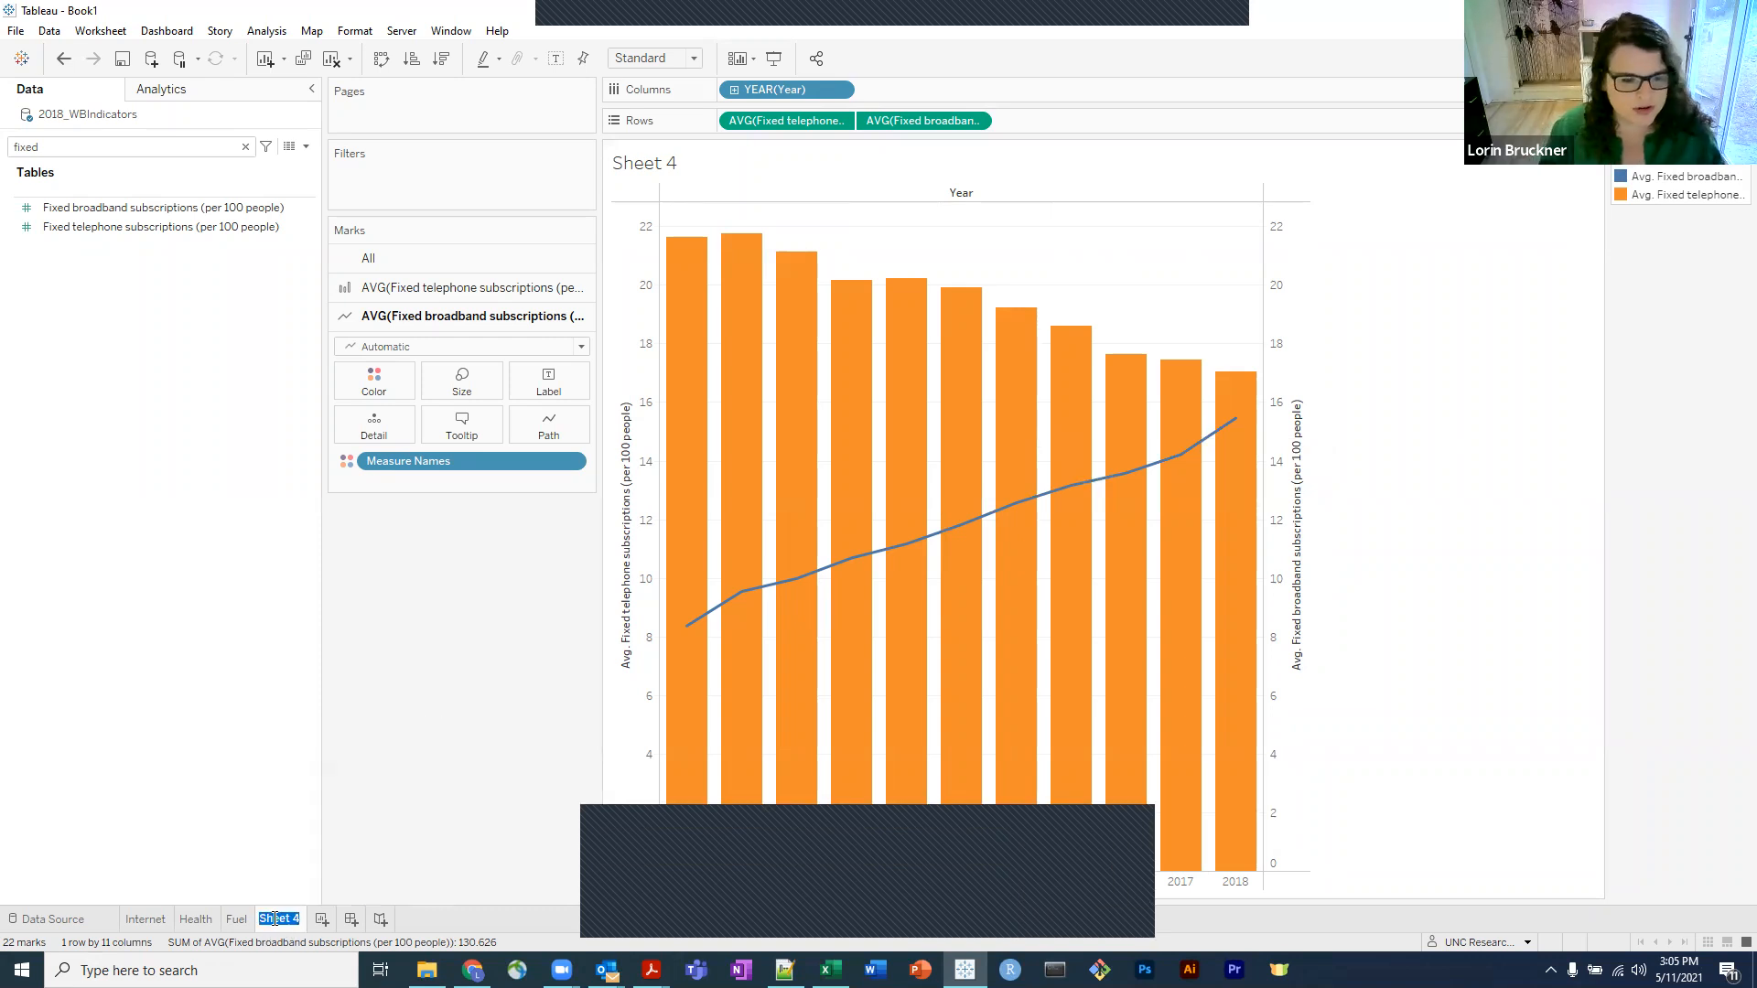
text(Communication)
key(Return)
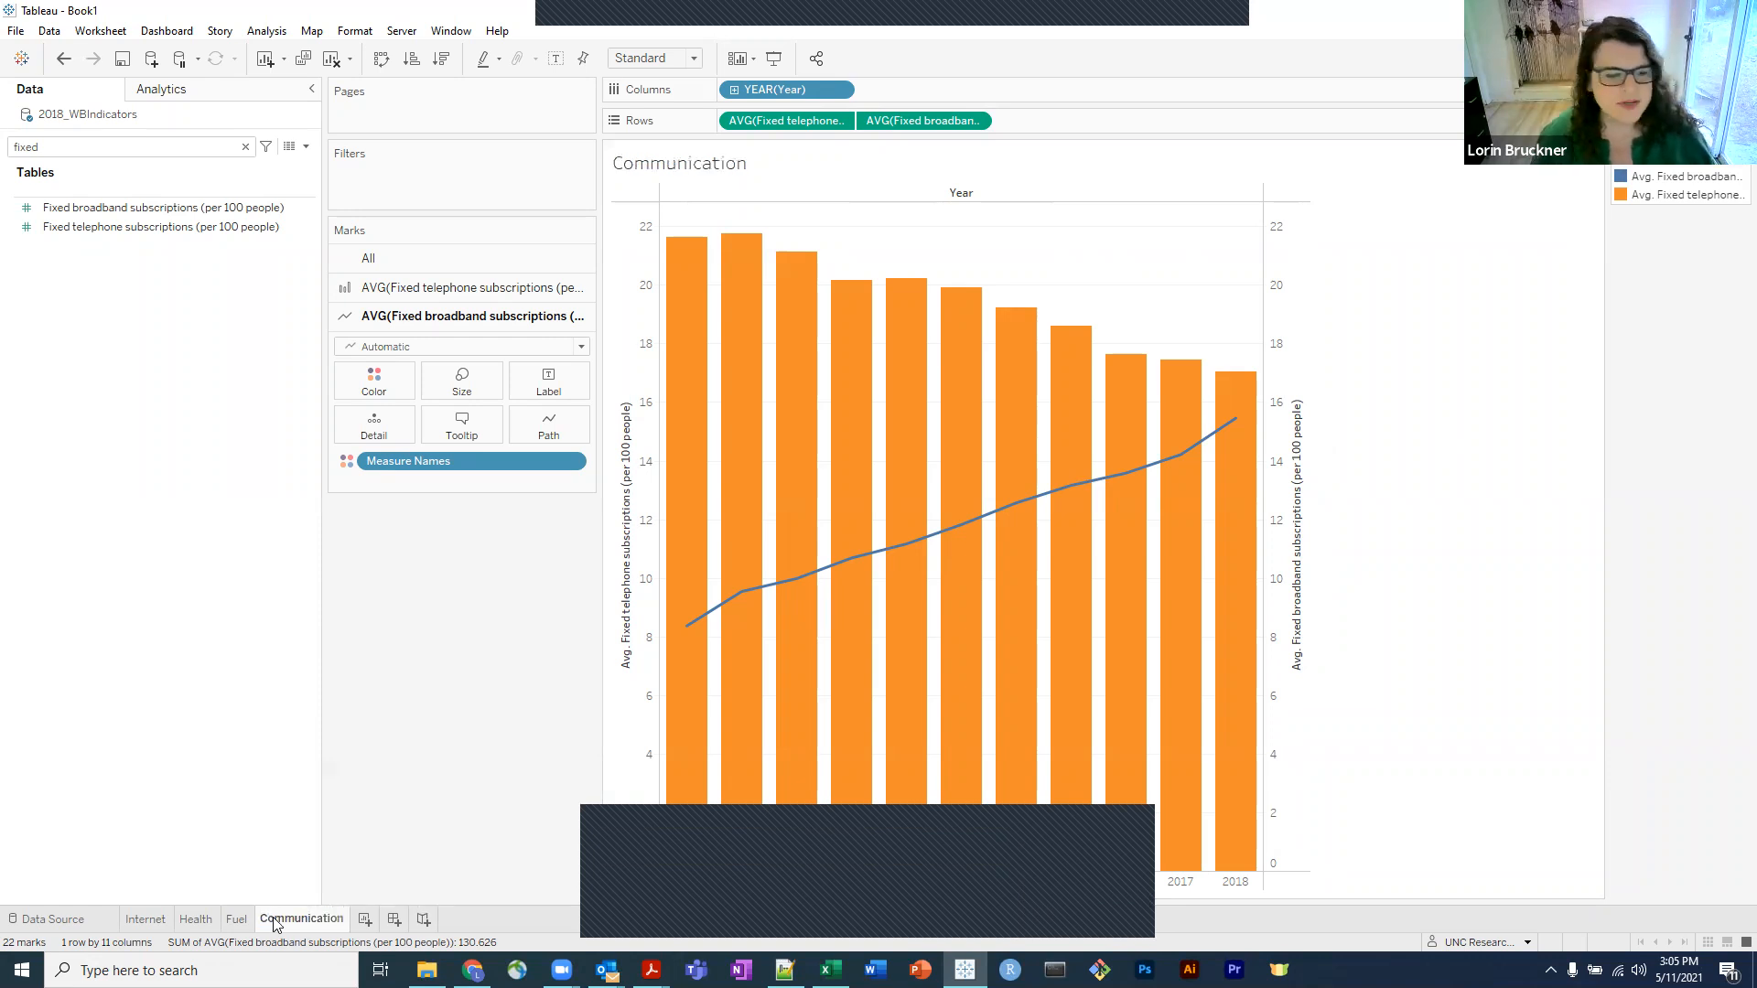
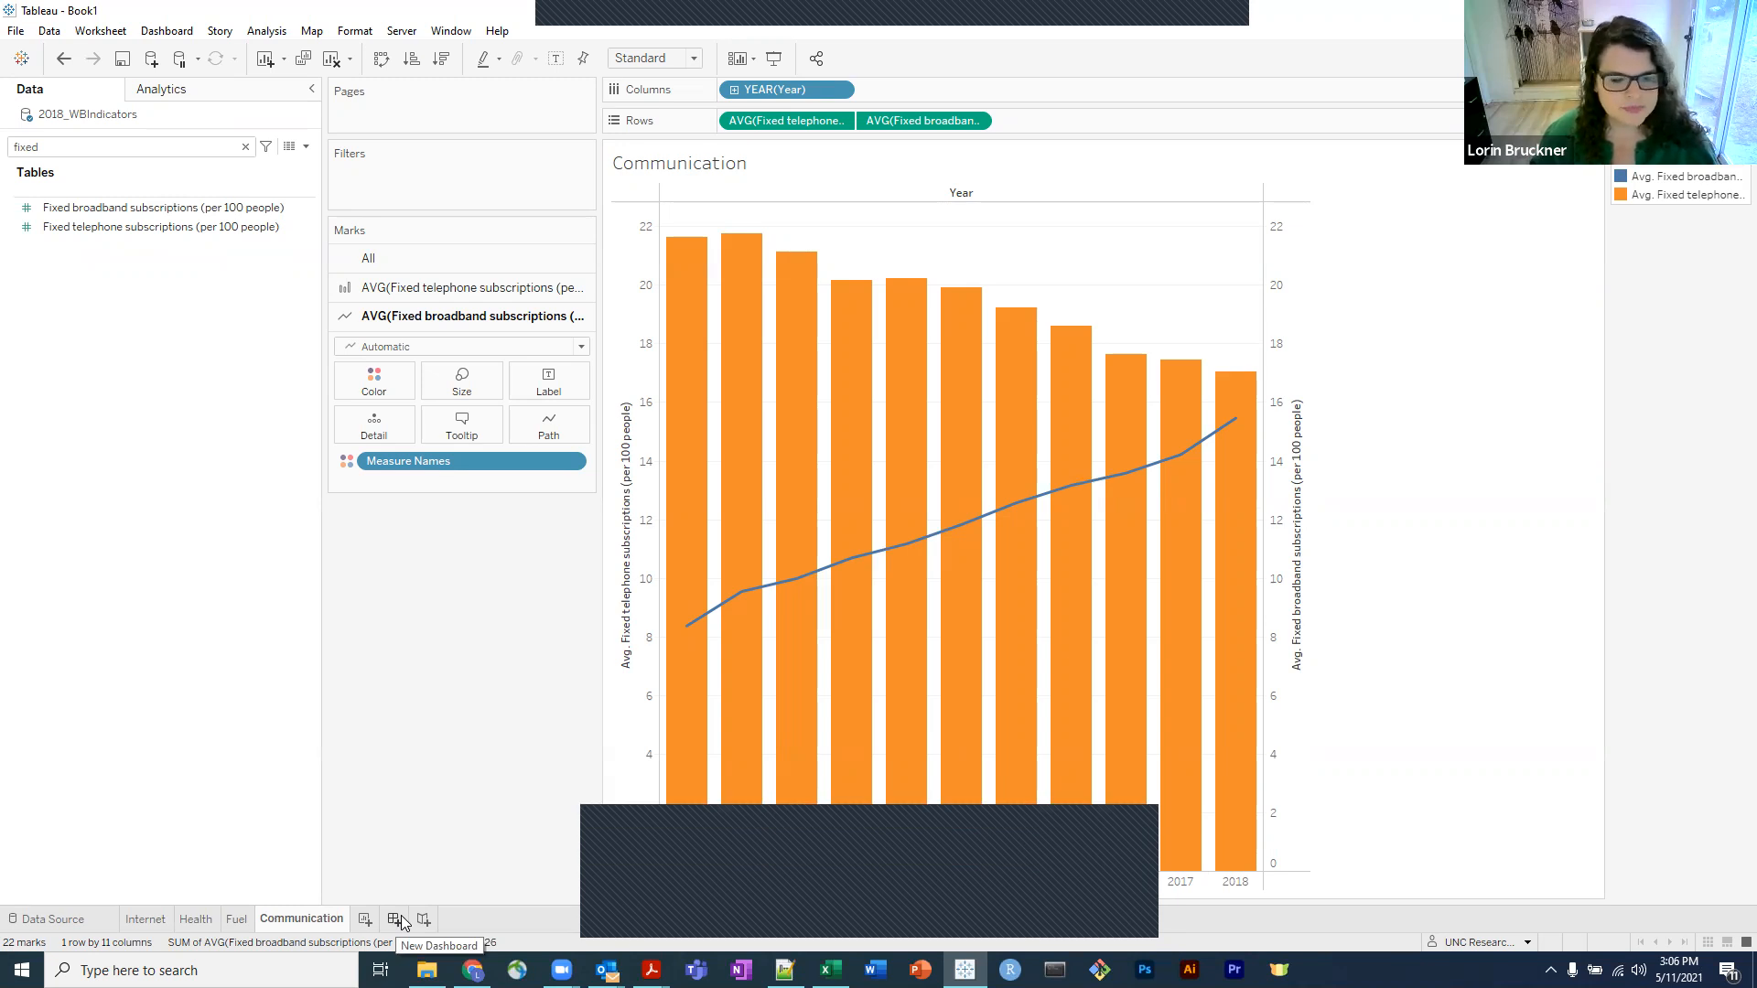
Create a new dashboard and set its size to Automatic.
click(395, 920)
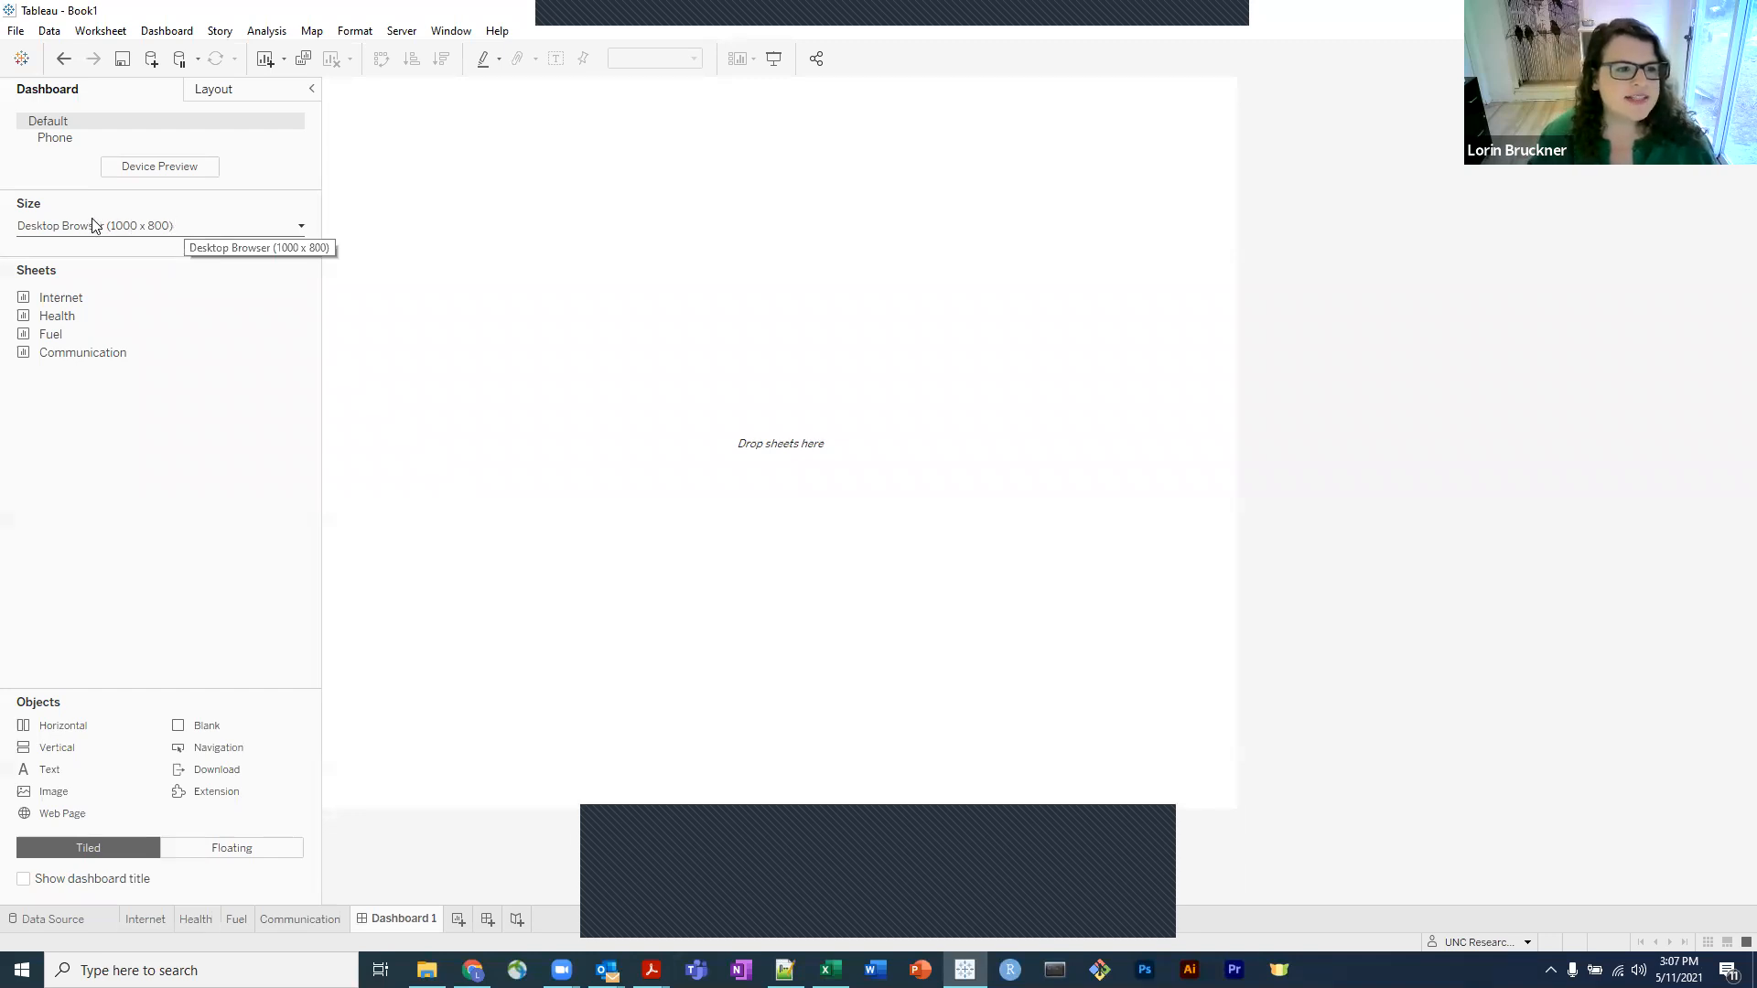
click(71, 229)
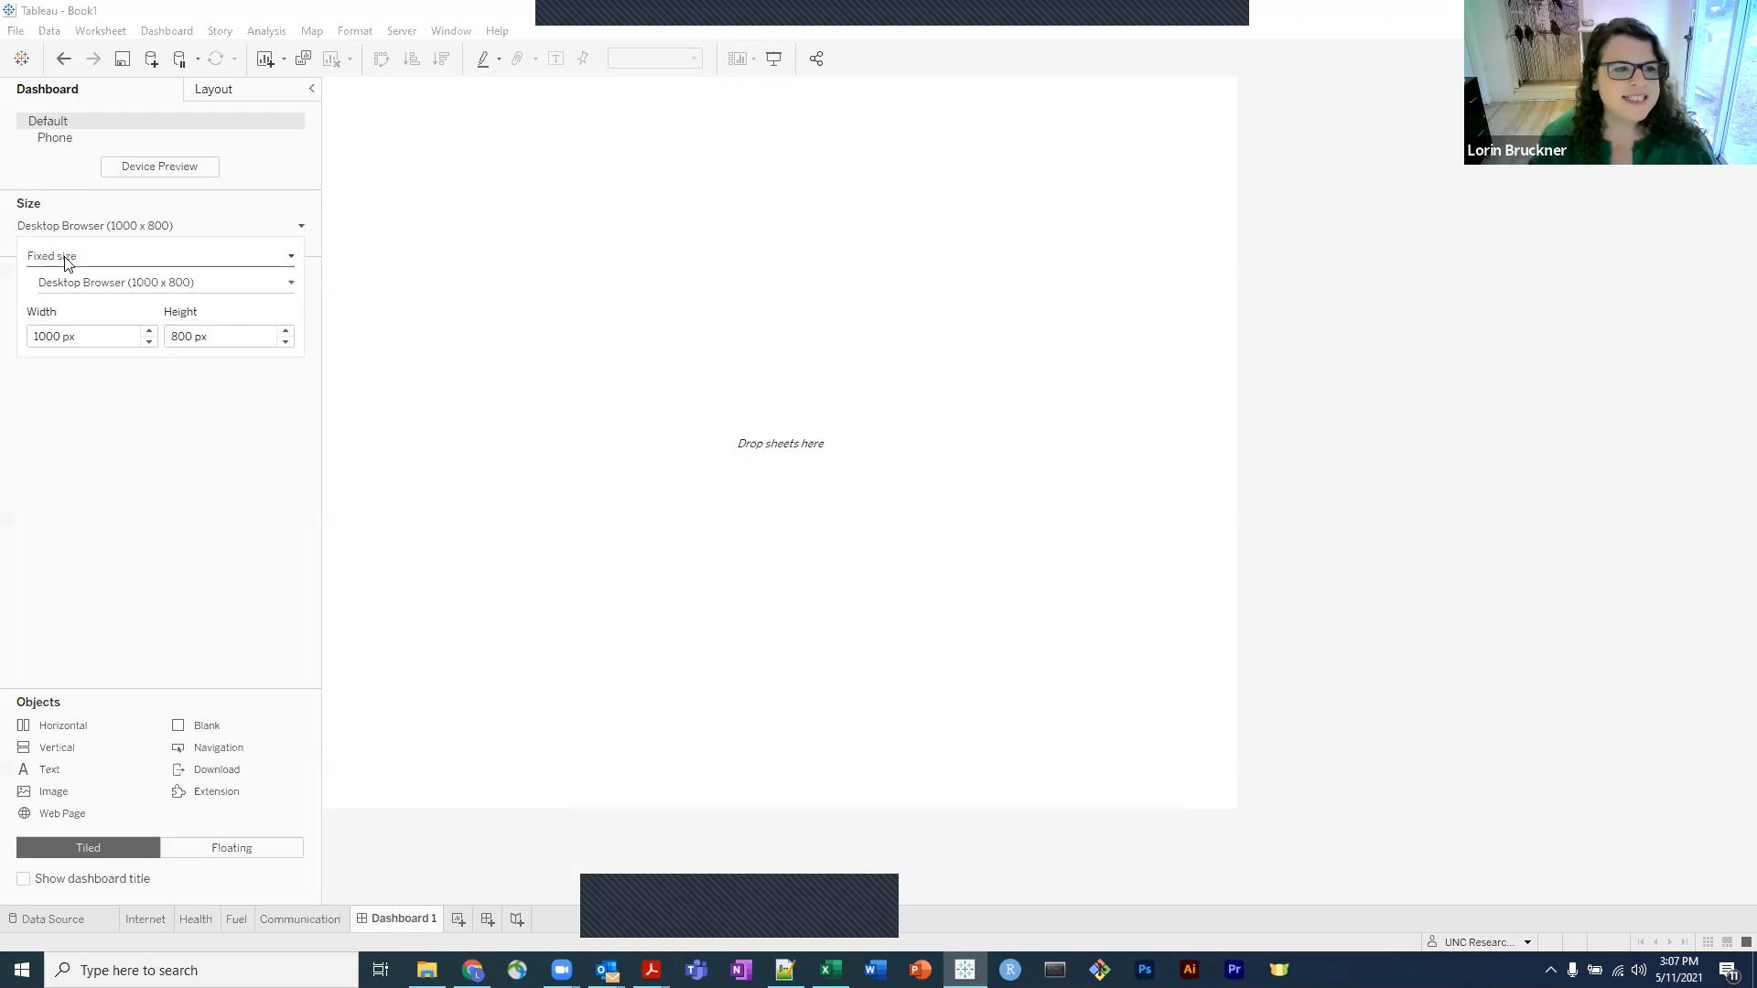
click(114, 264)
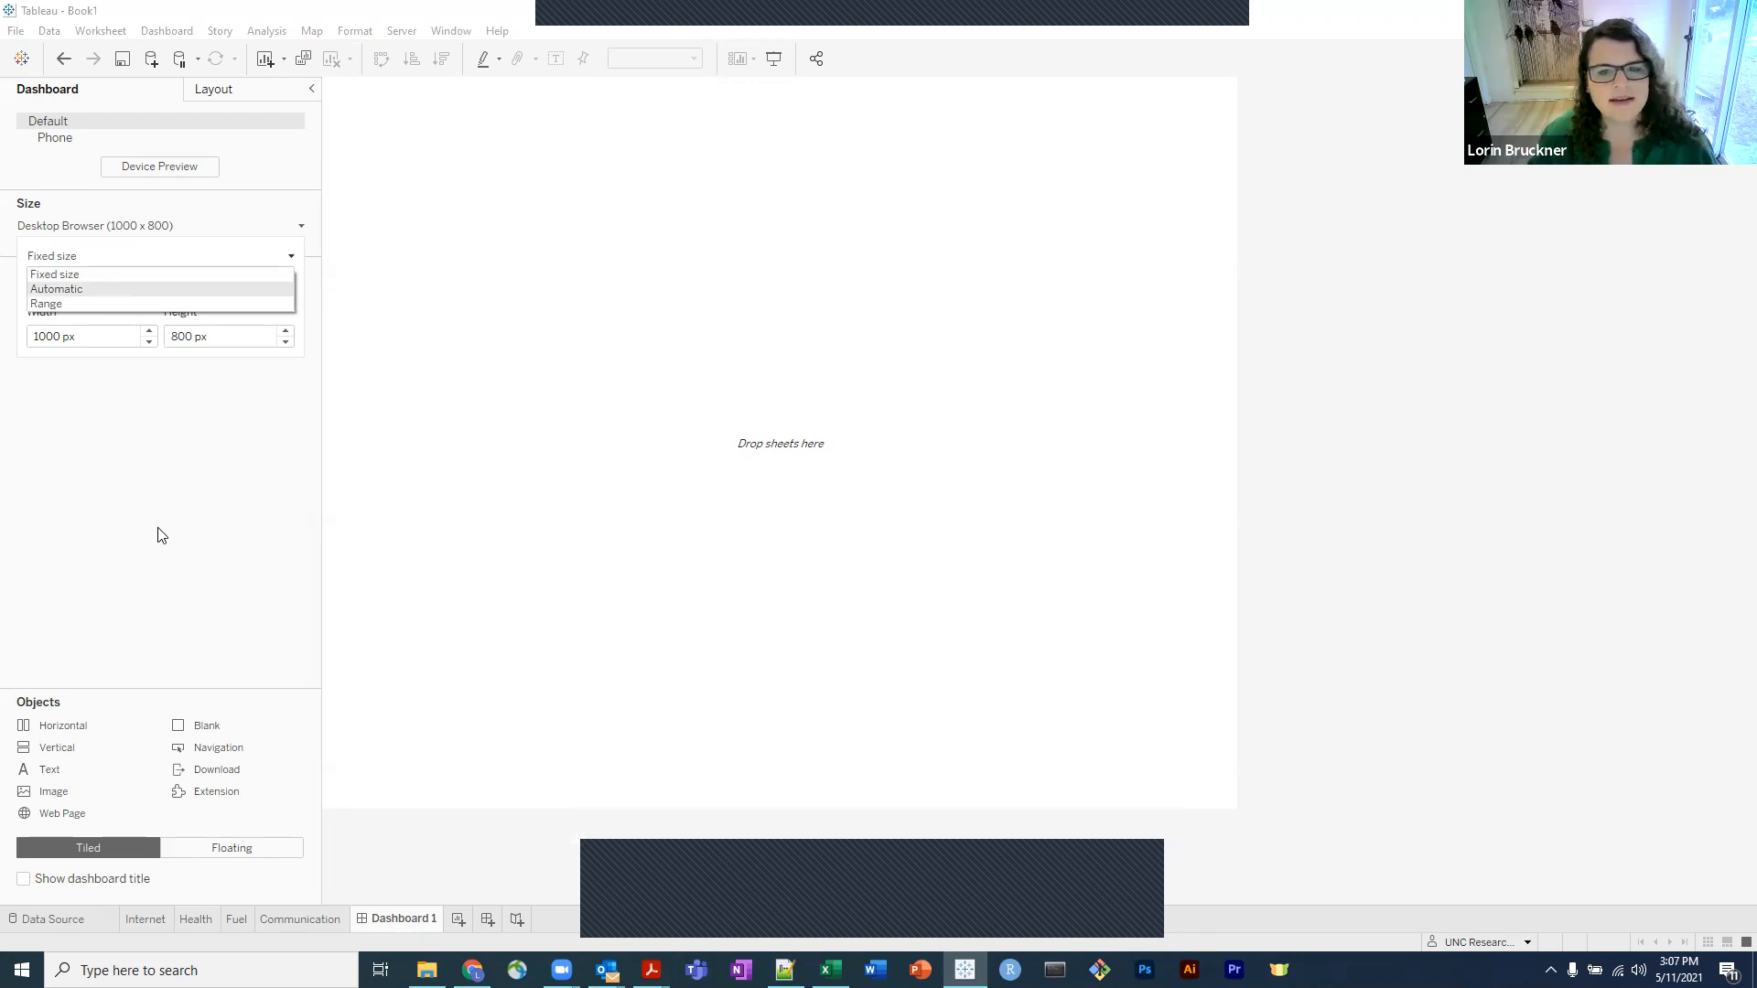
key(Return)
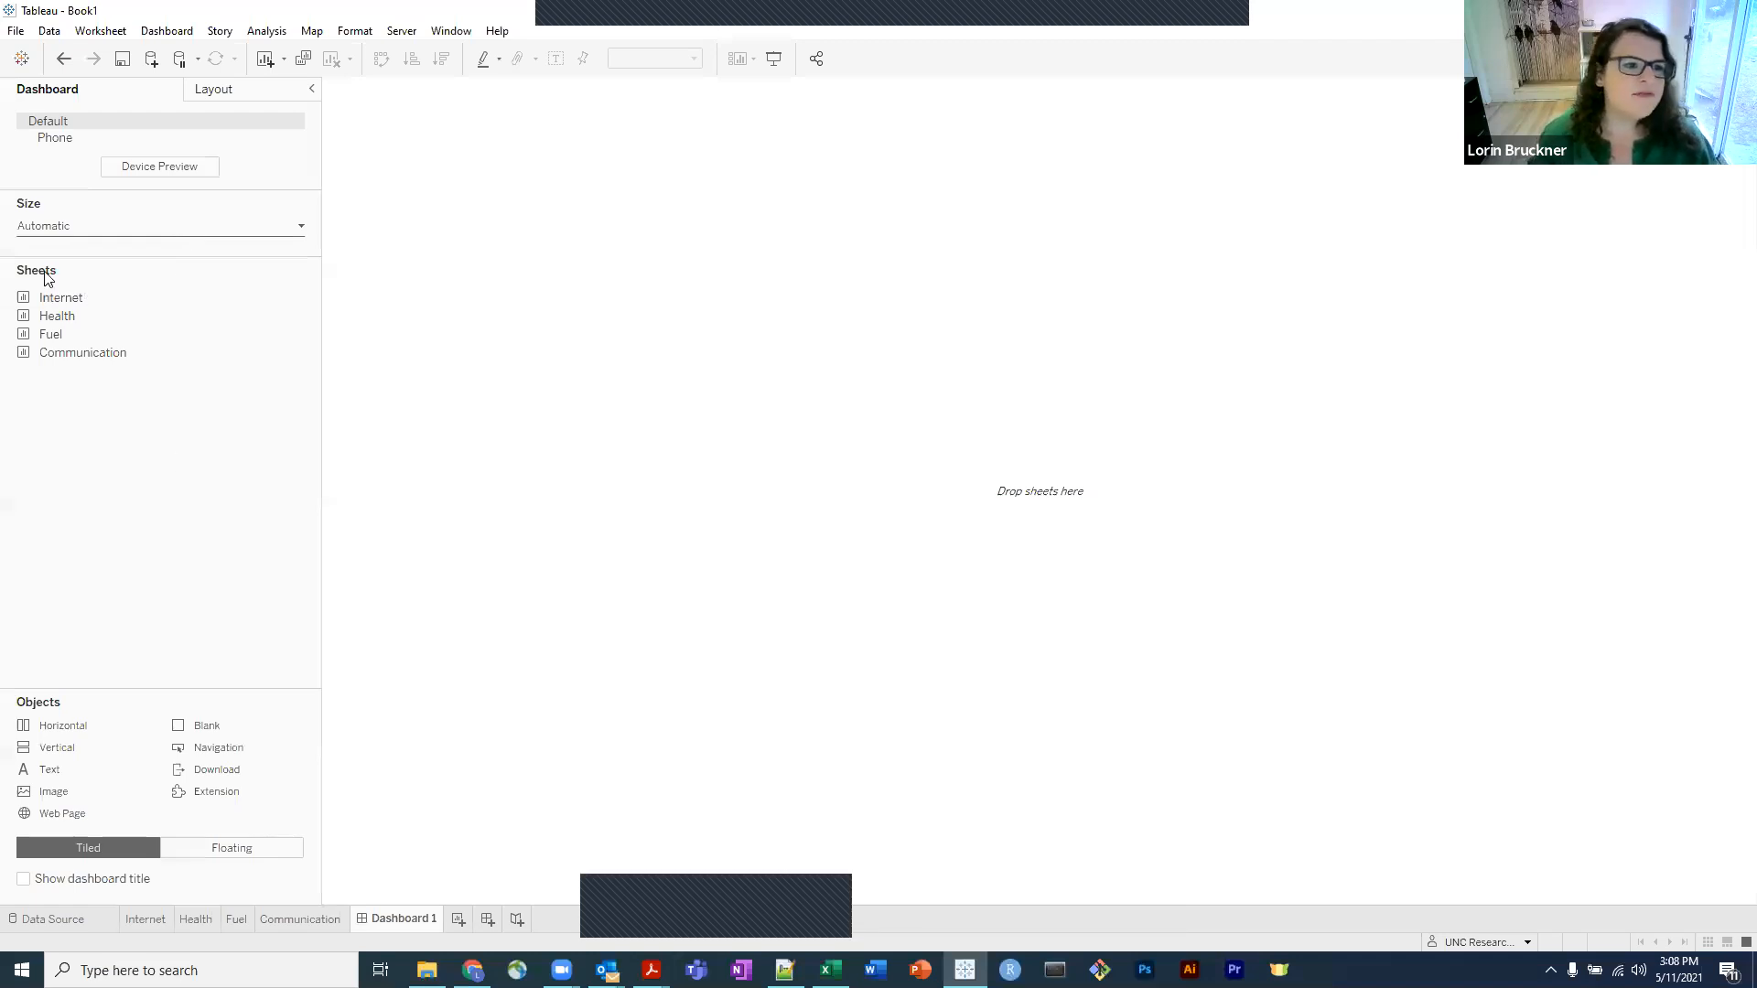
Add the Fuel sheet as the first chart, filling the empty dashboard.
mouse_move(203, 294)
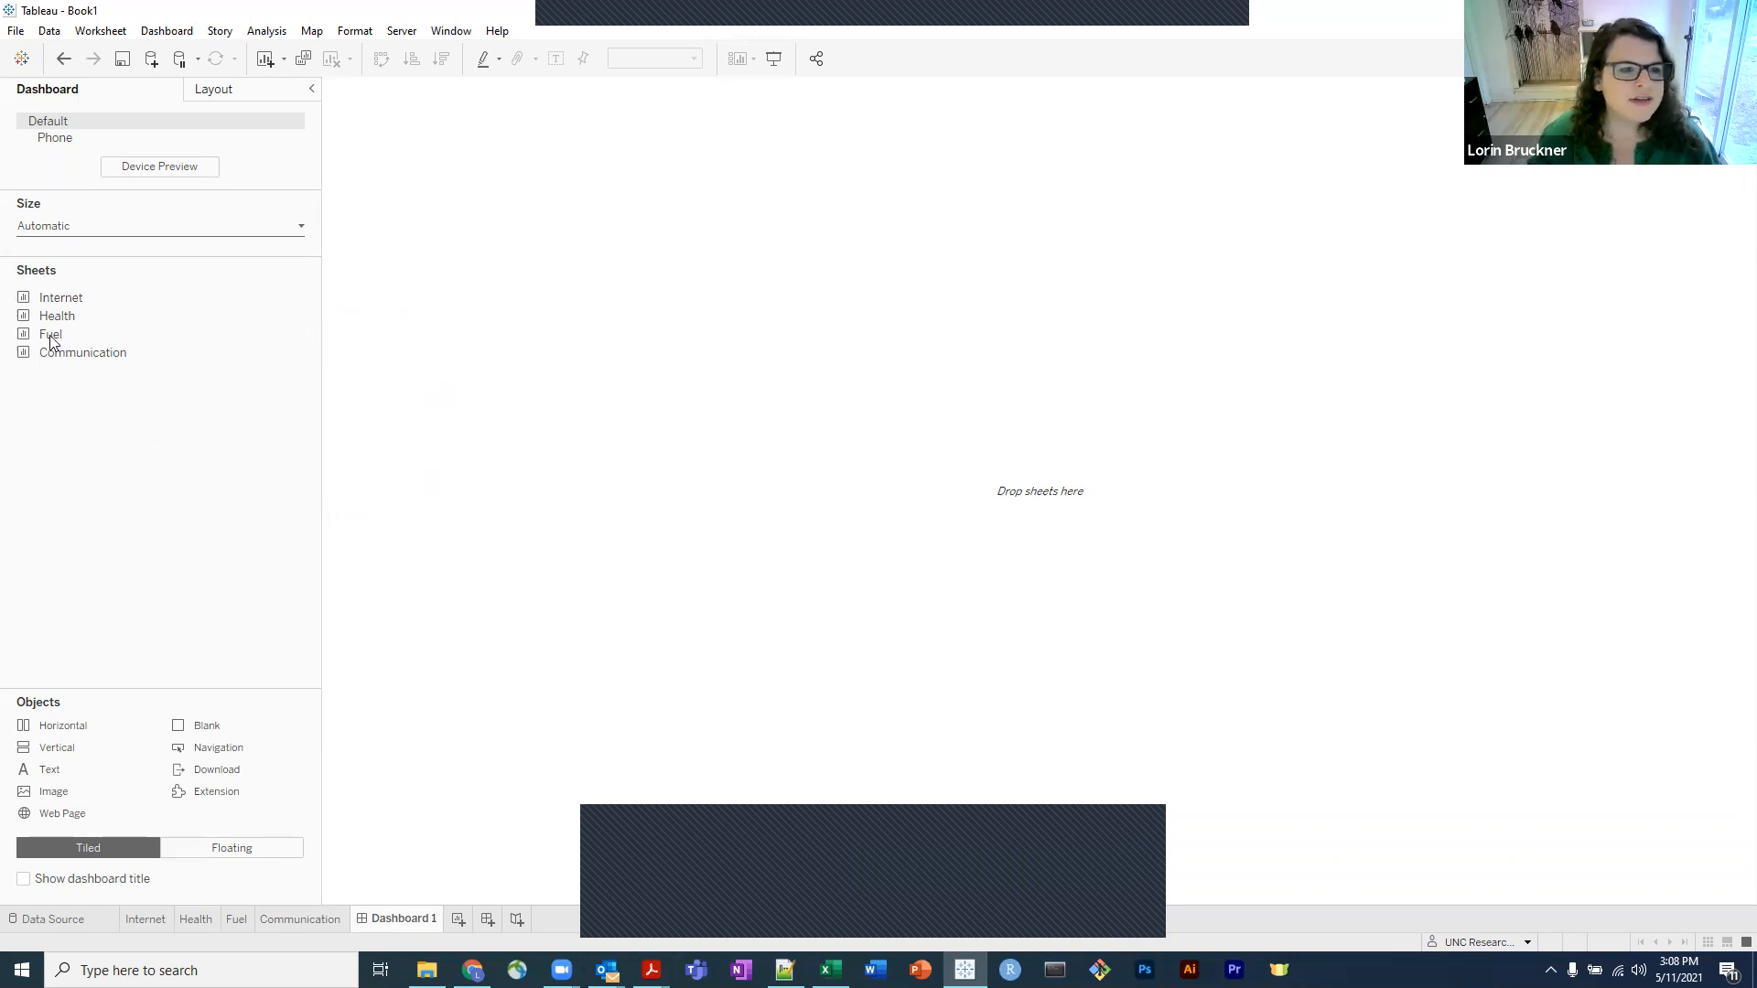
mouse_move(46, 340)
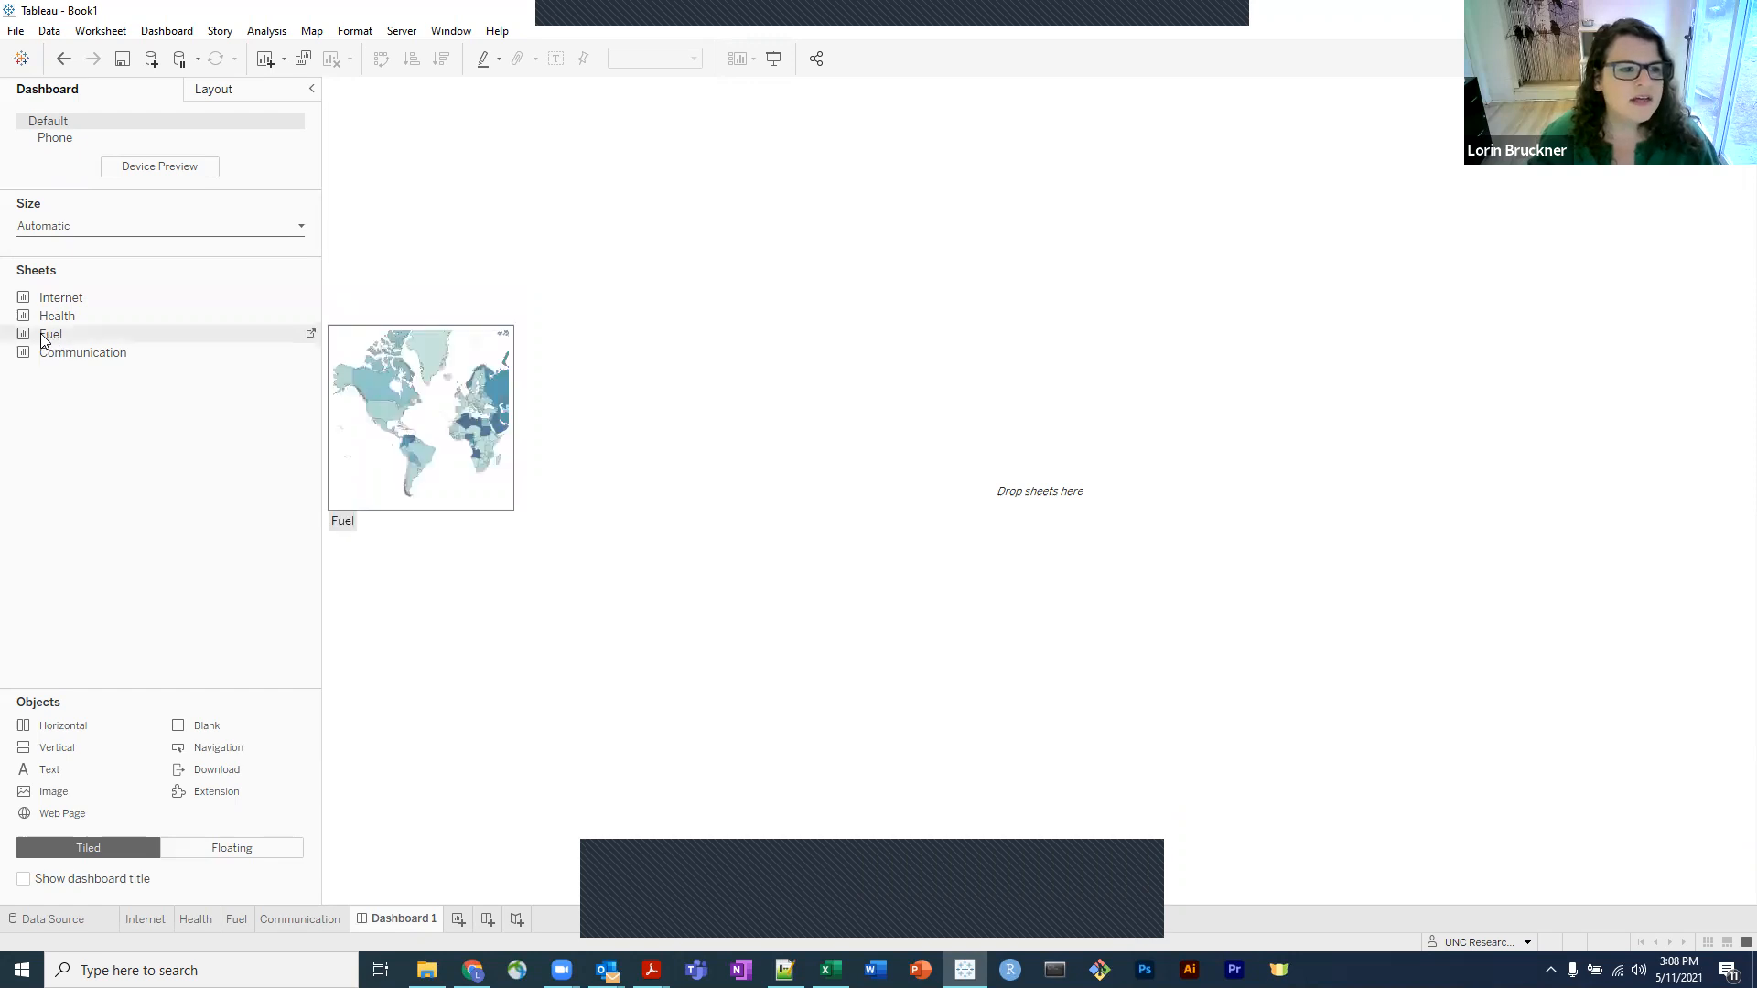
drag(44, 341, 1030, 378)
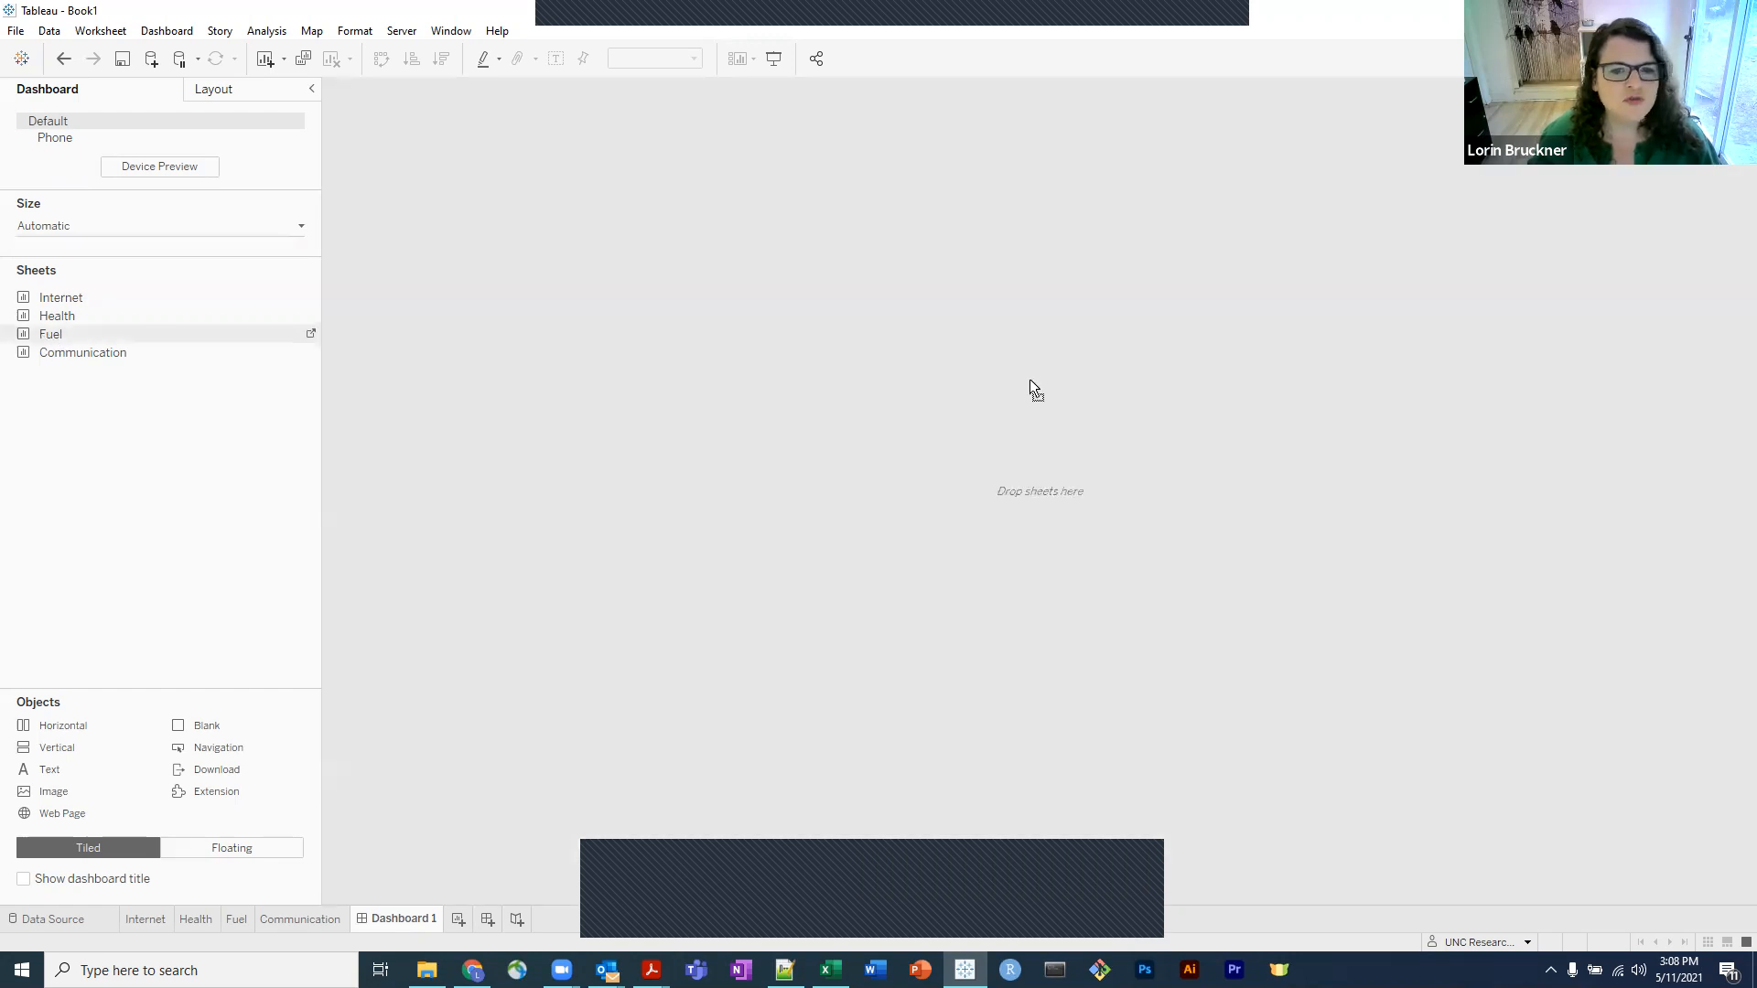
drag(913, 372, 1136, 468)
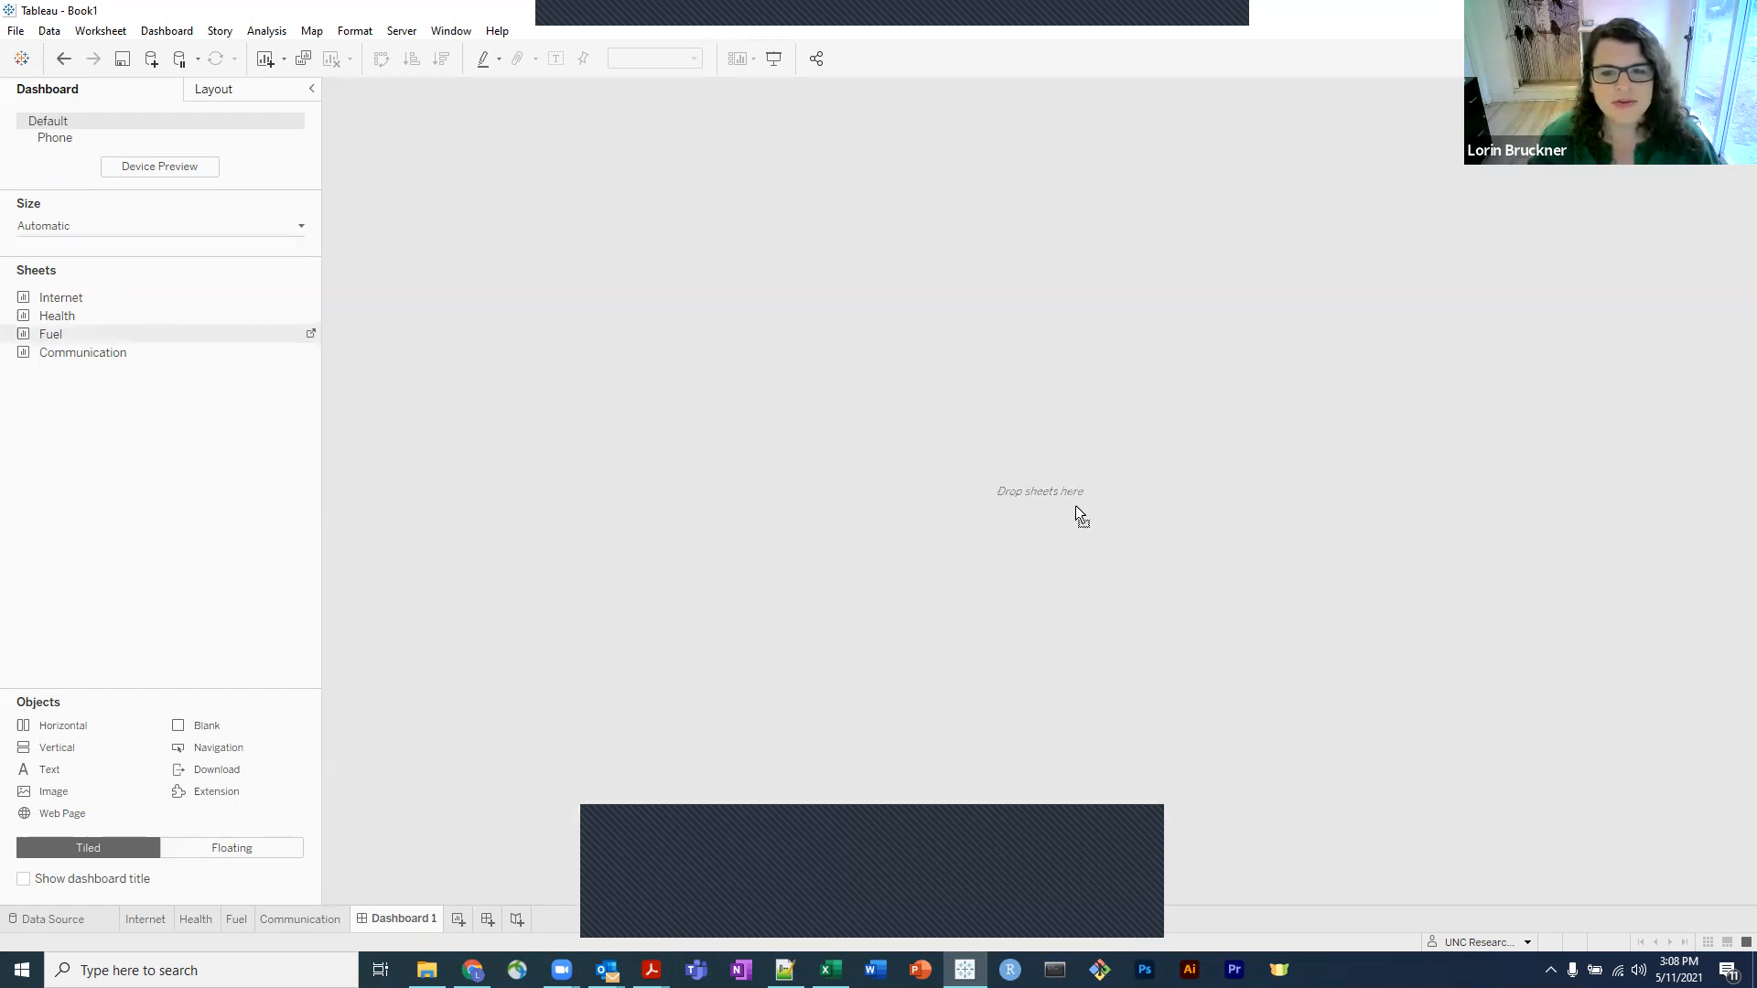
drag(1021, 483, 1020, 483)
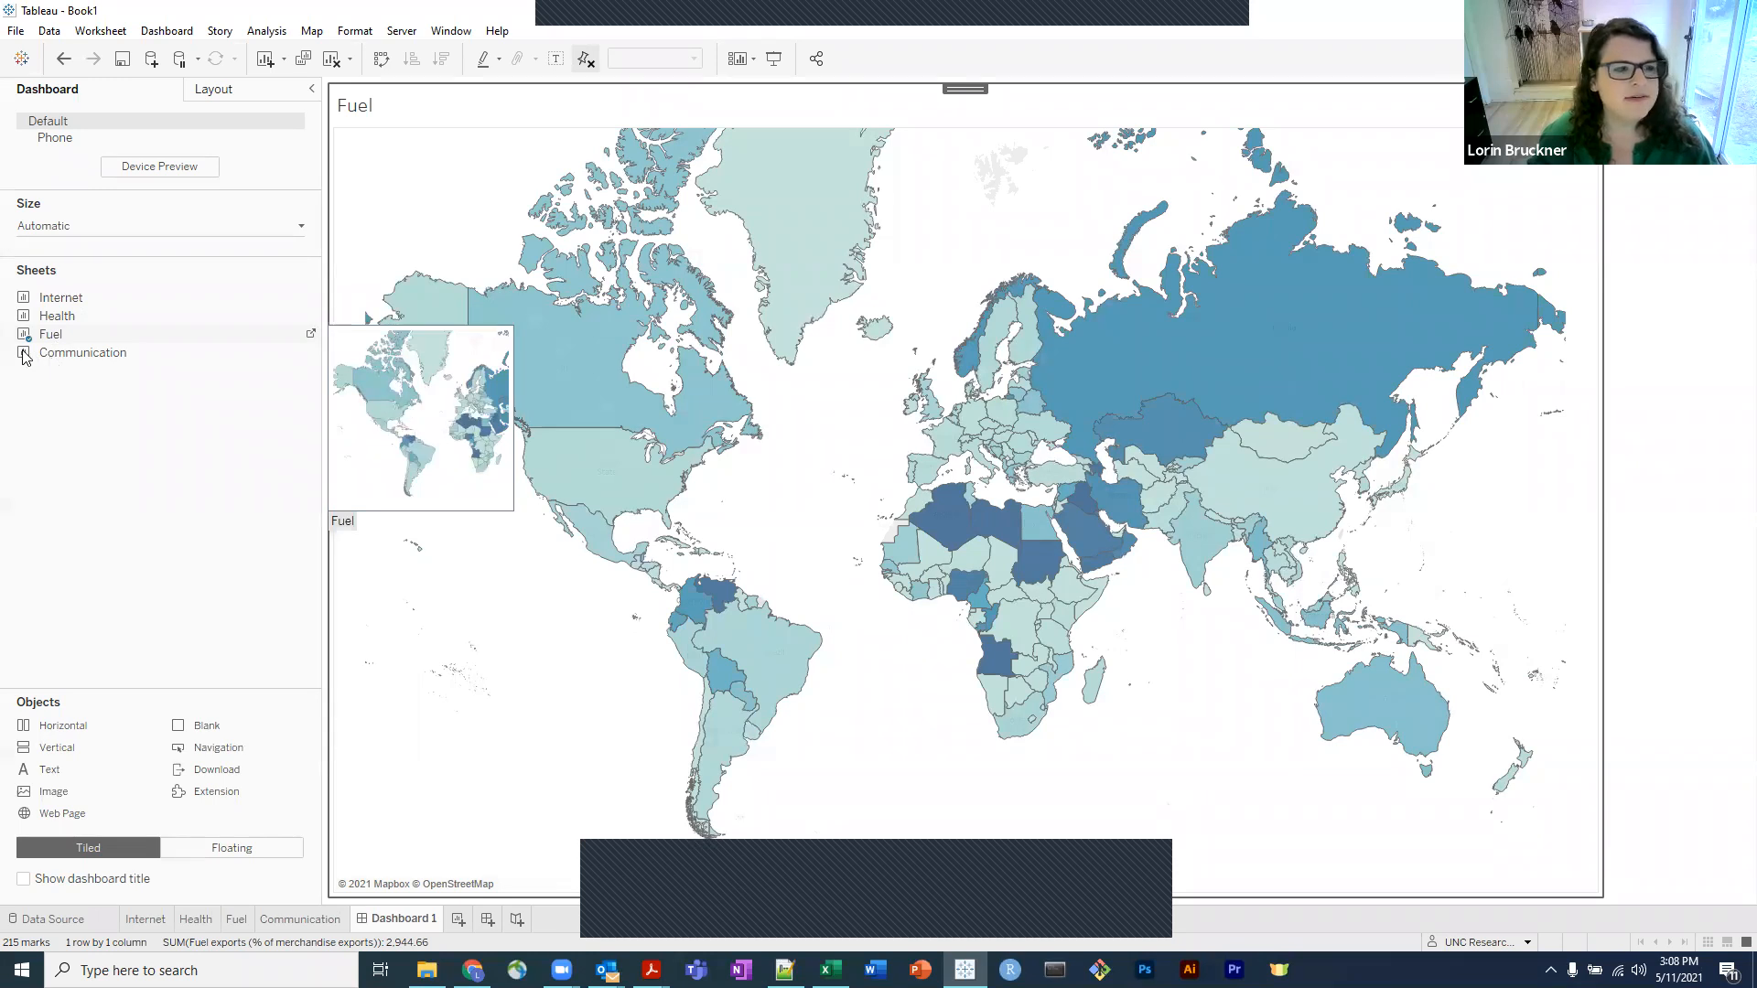
Add the Communication sheet to the dashboard as a tiled chart on the right of the Fuel map.
mouse_move(24, 357)
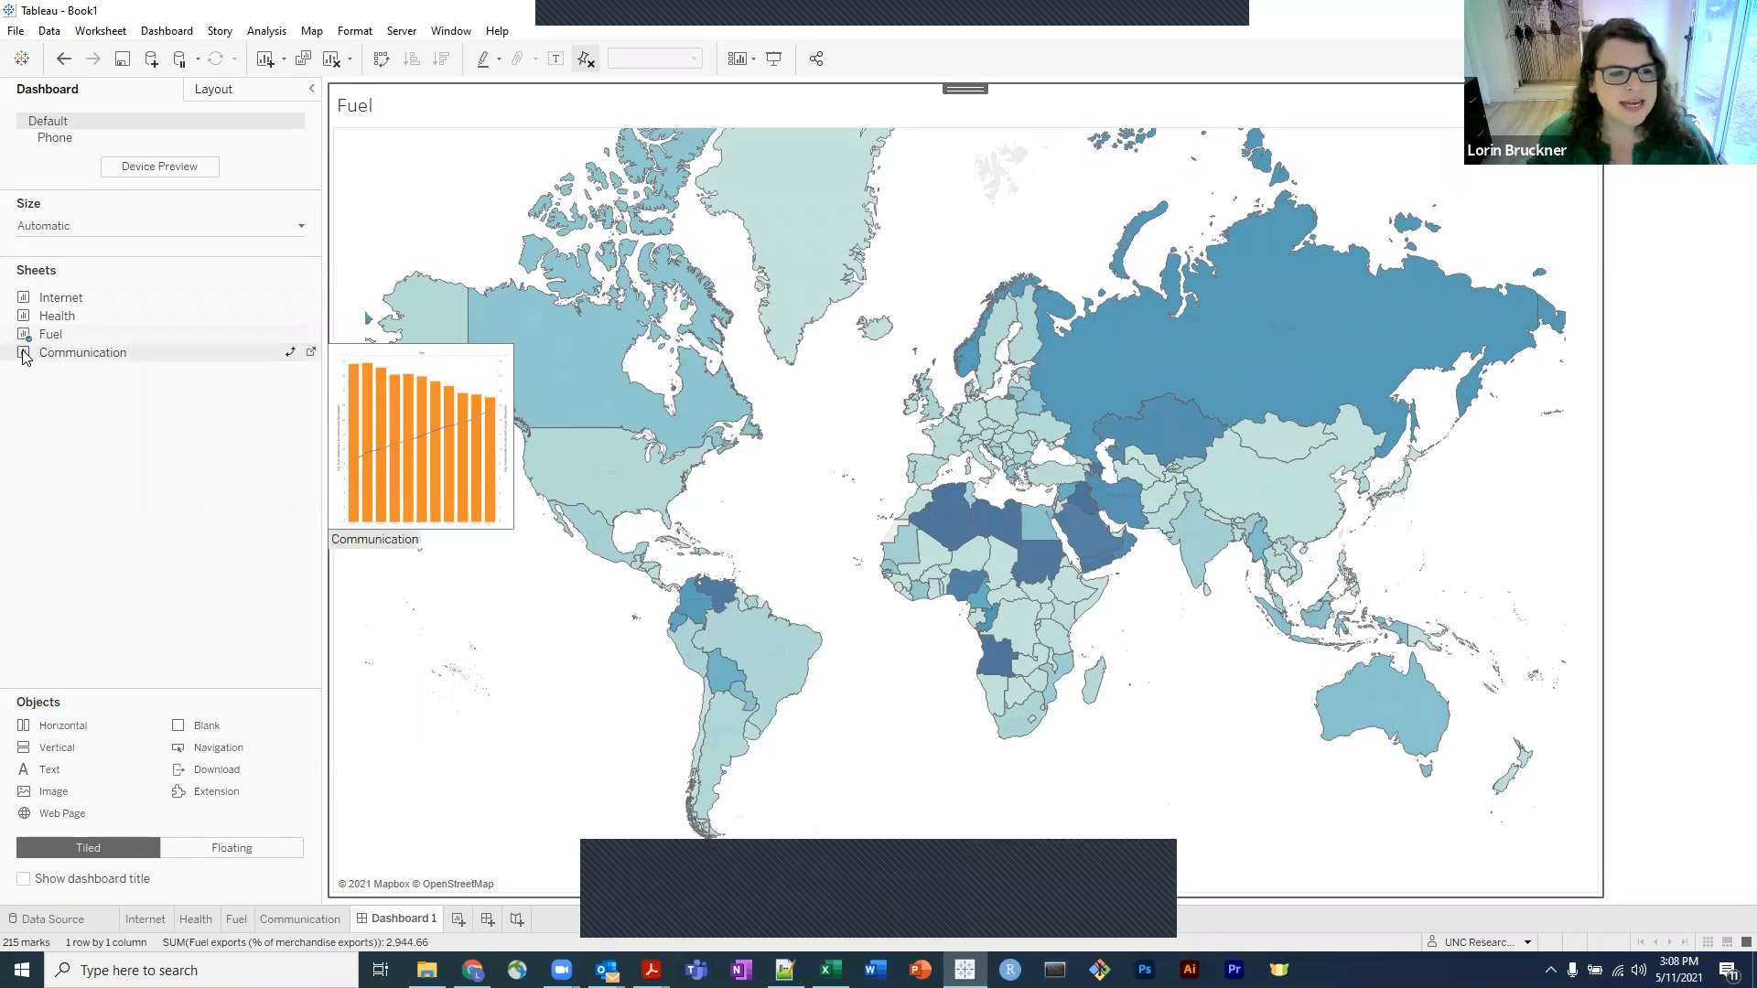
drag(24, 357, 1402, 388)
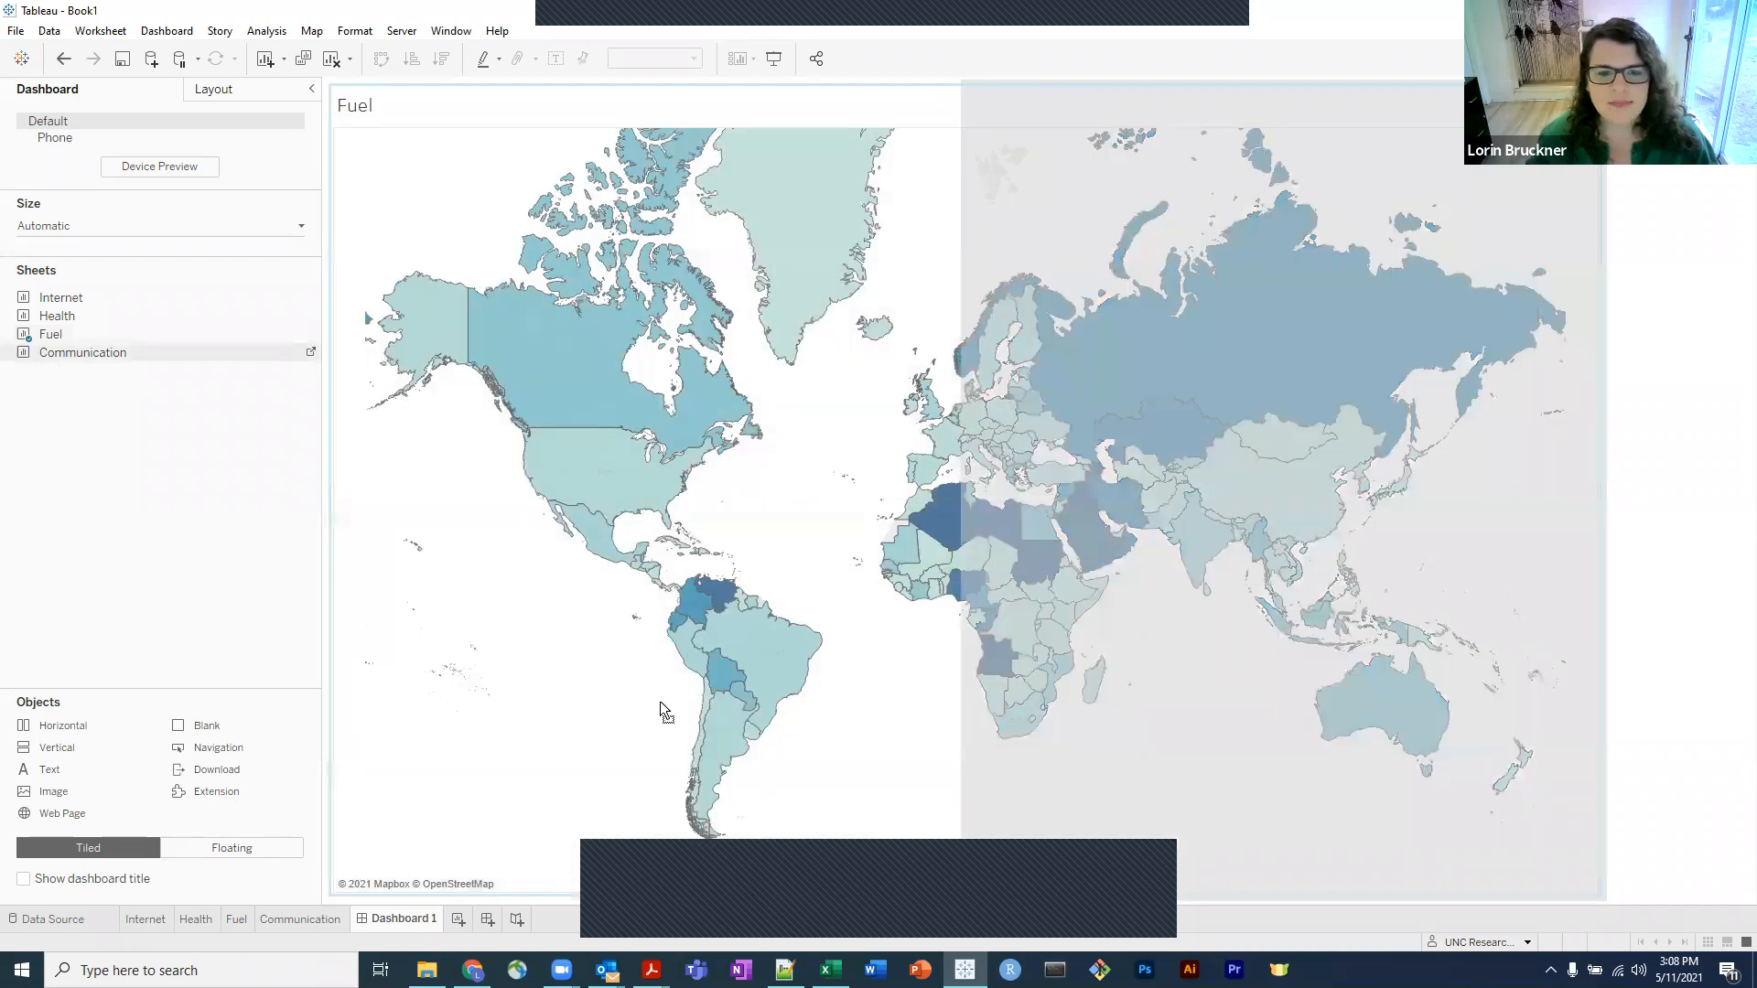
drag(661, 701, 1458, 458)
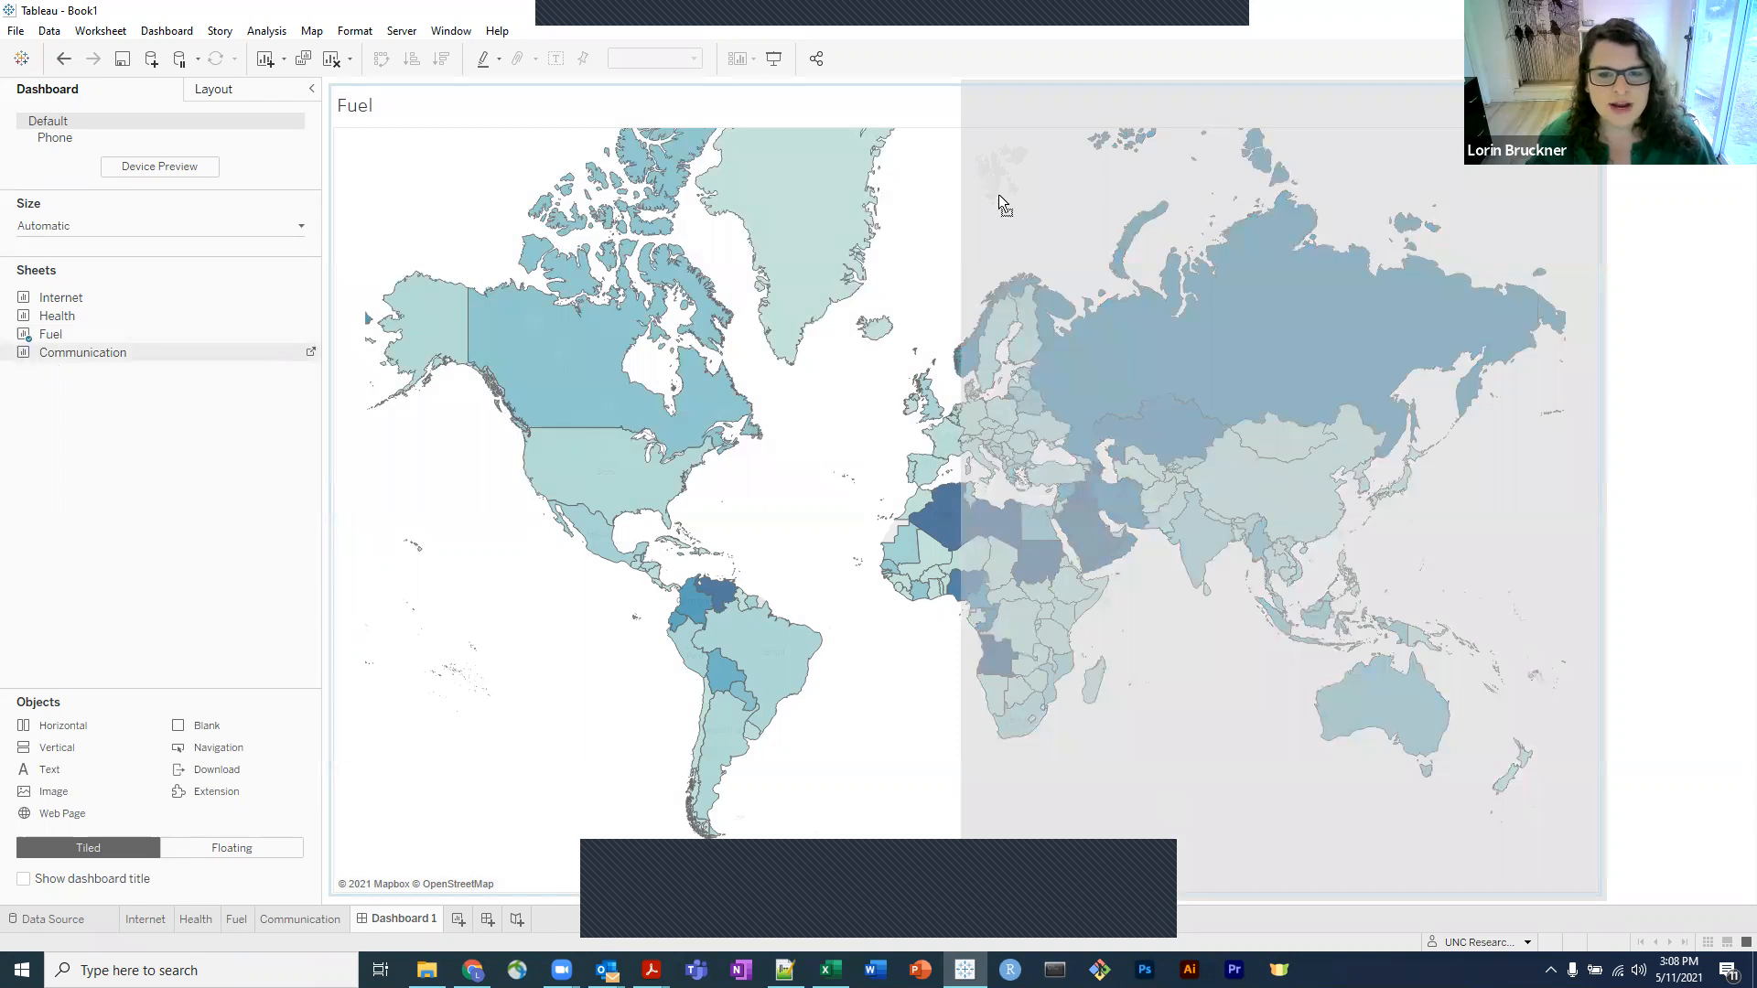
drag(825, 674, 1223, 421)
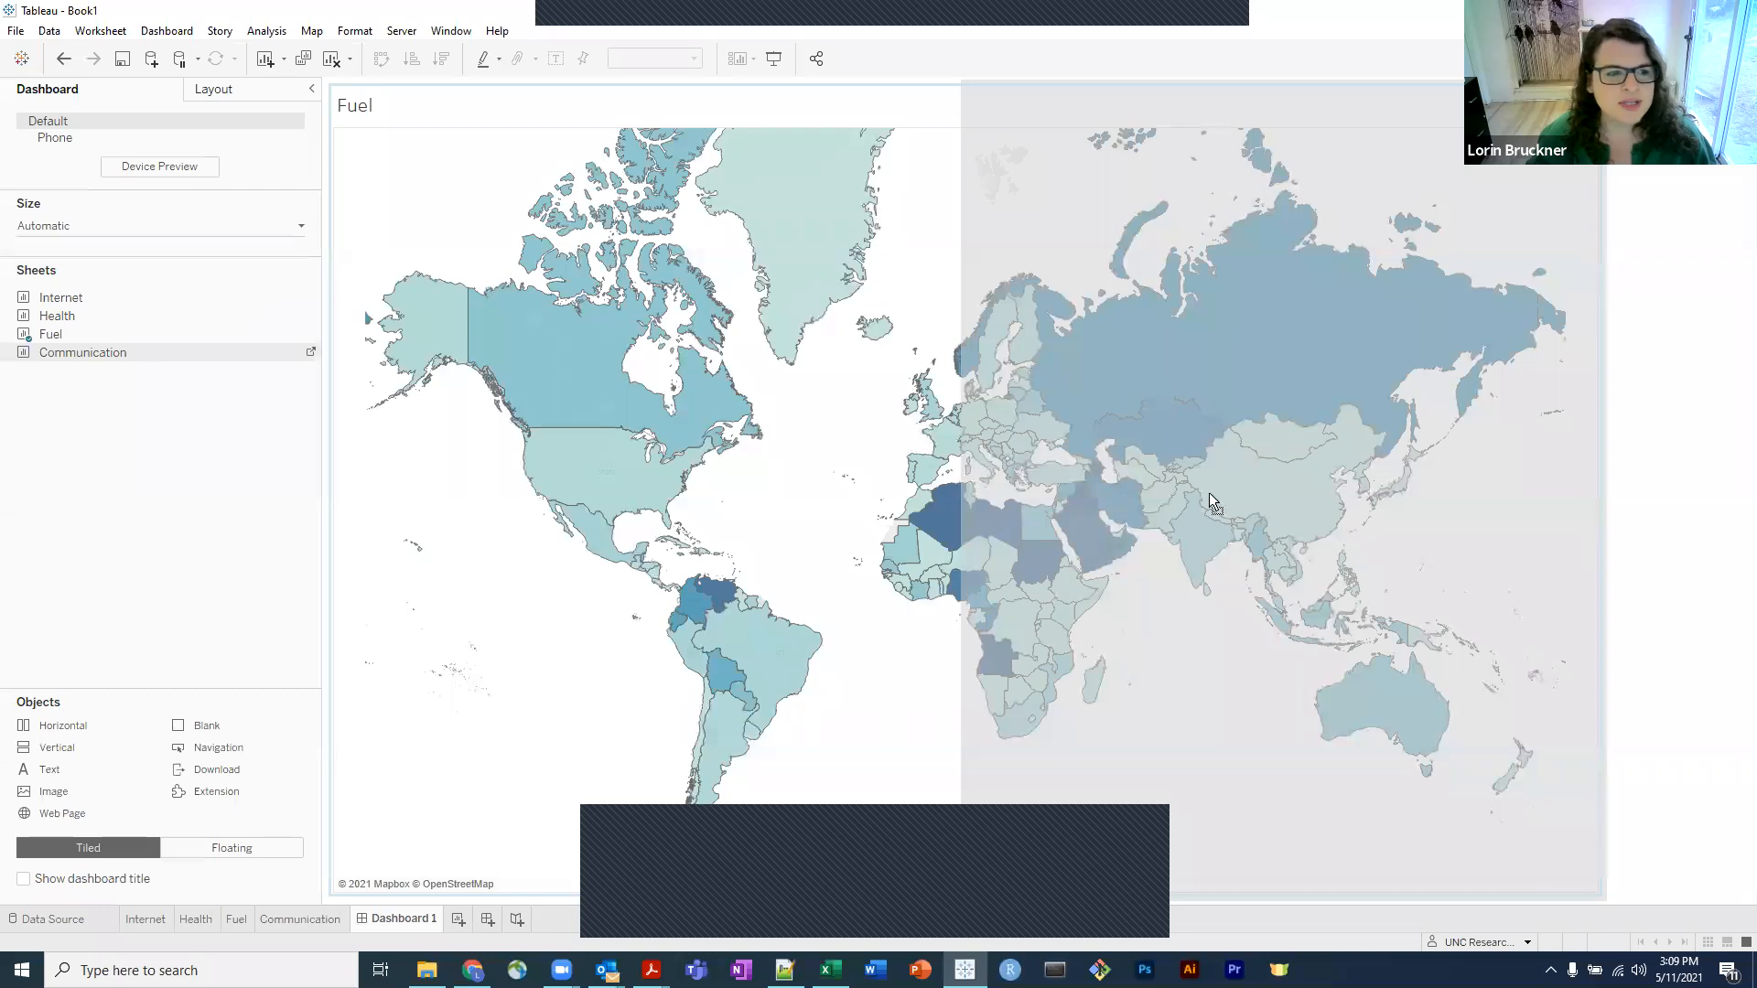
drag(1210, 504, 1407, 469)
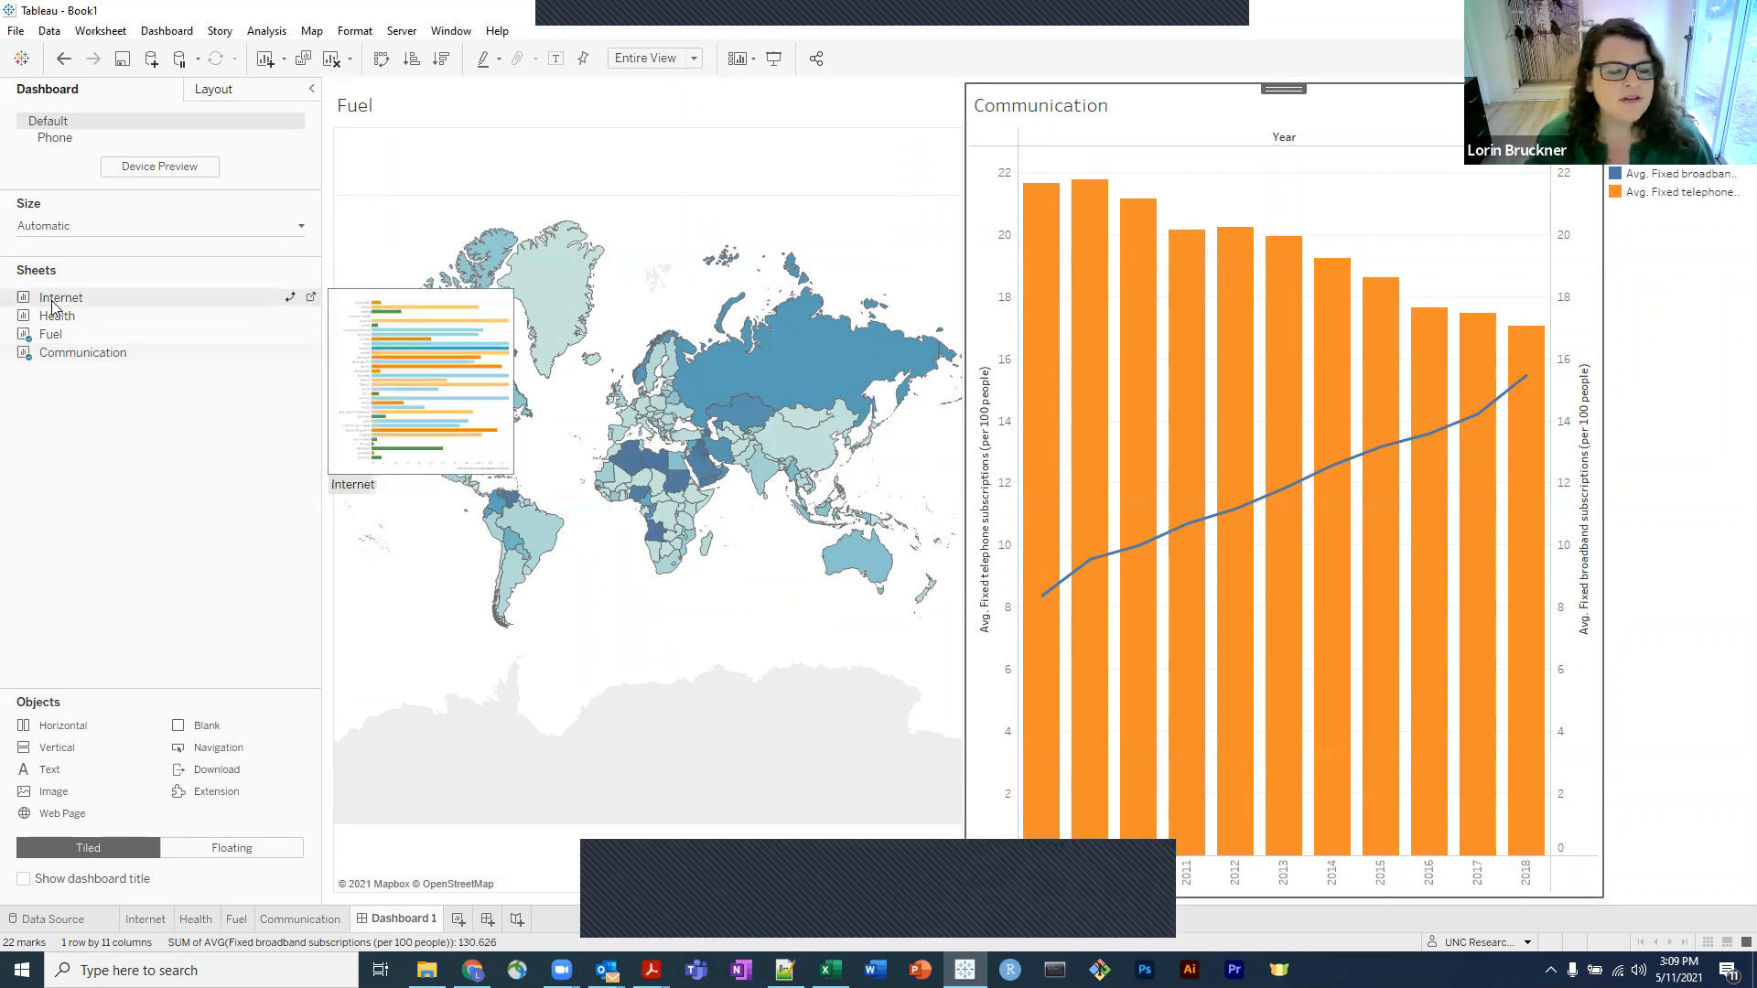
Add the Internet sheet below the Fuel map and the Health sheet below the Communication chart.
mouse_move(52, 307)
mouse_down()
mouse_move(826, 599)
mouse_move(635, 701)
mouse_up()
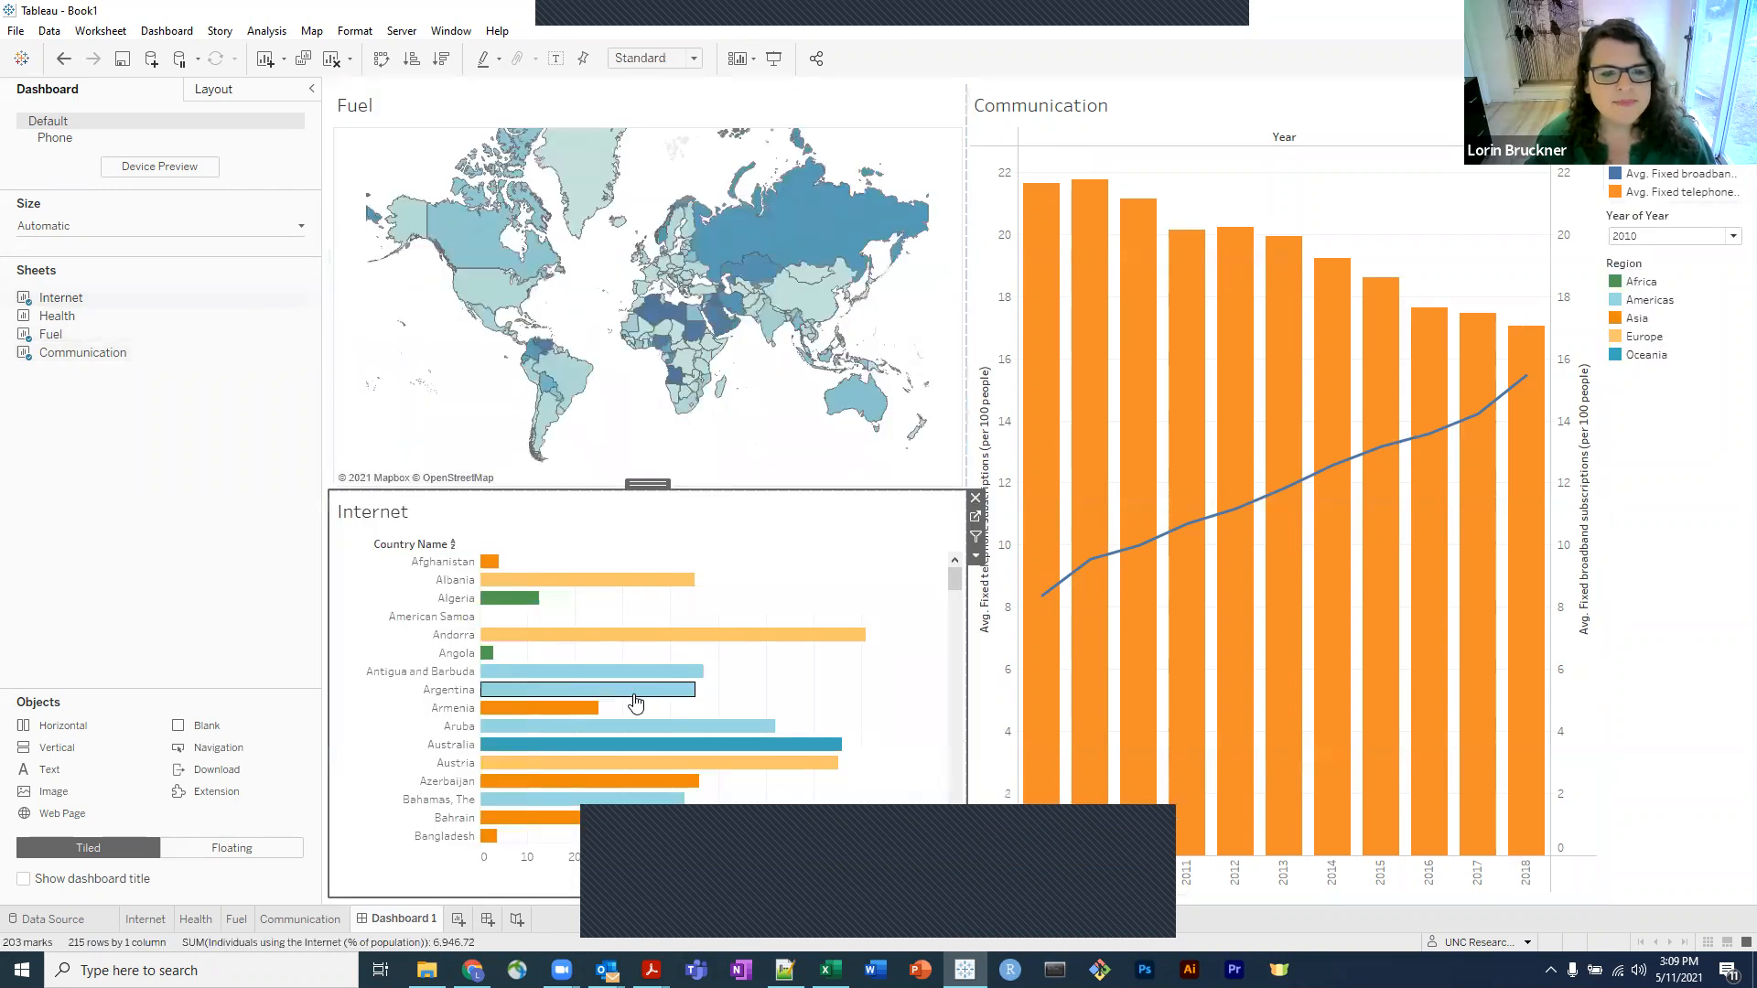
mouse_move(72, 320)
mouse_down()
mouse_move(1297, 700)
mouse_move(1335, 743)
mouse_up()
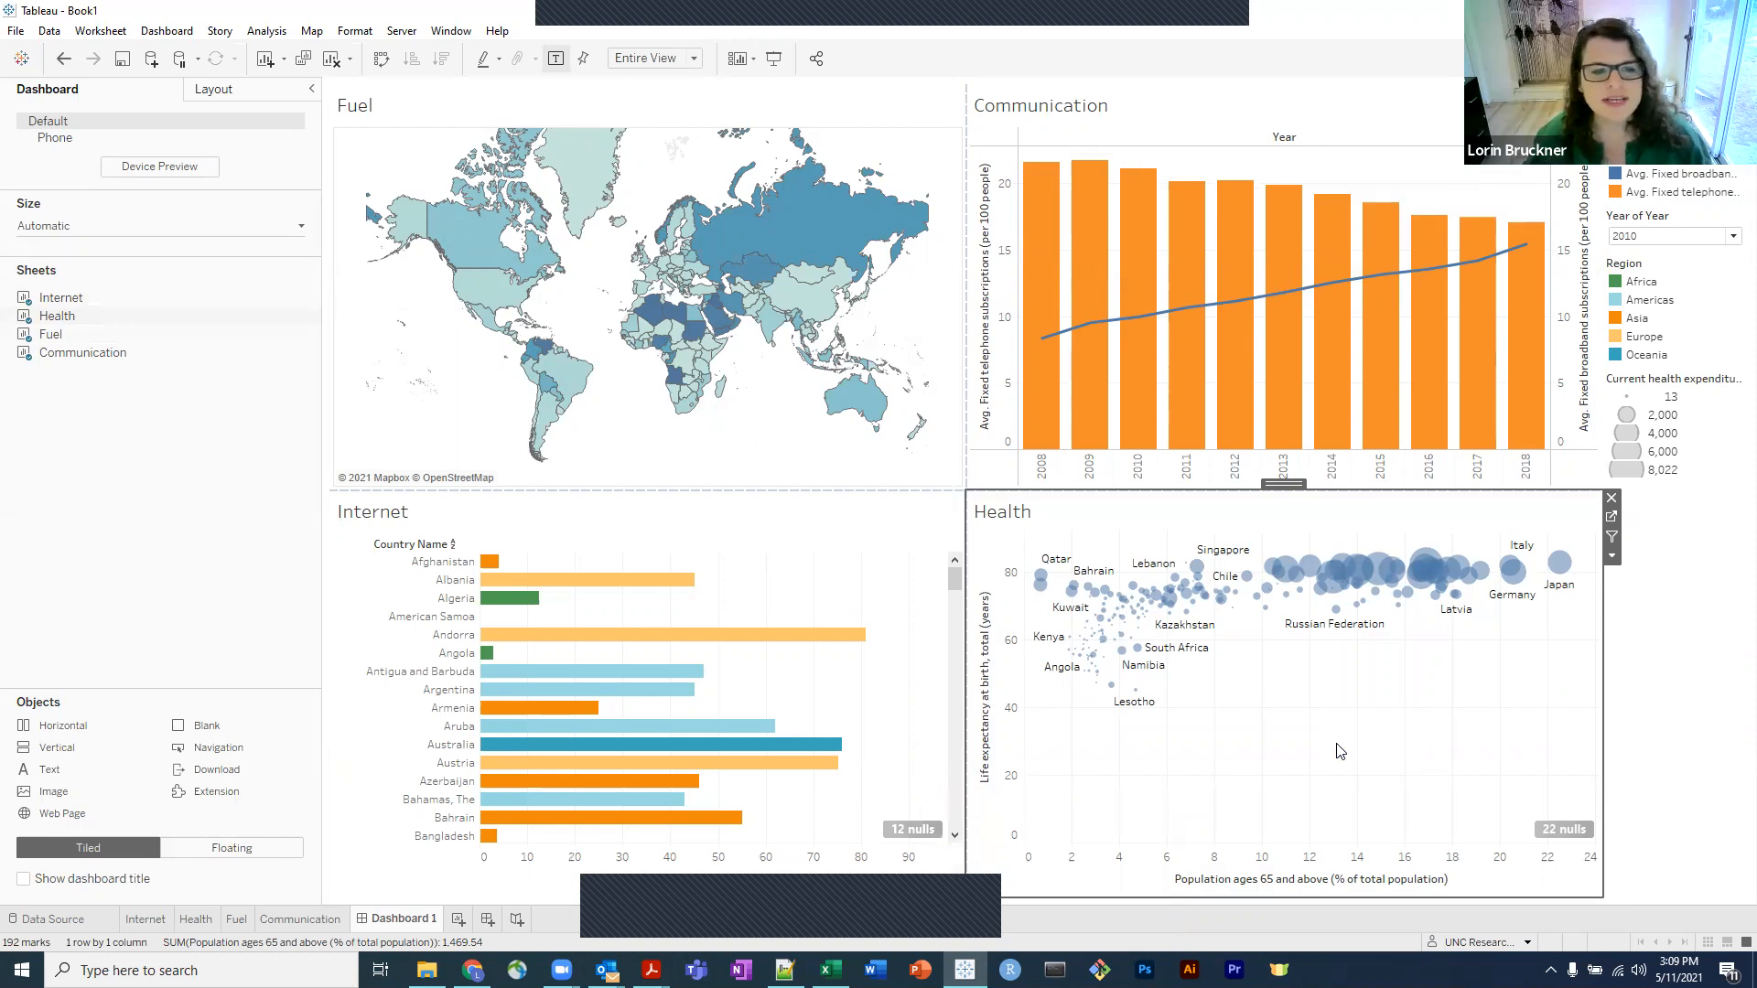
Try rearranging the Internet and Health charts within the dashboard's lower row, keeping Internet below Fuel.
click(552, 528)
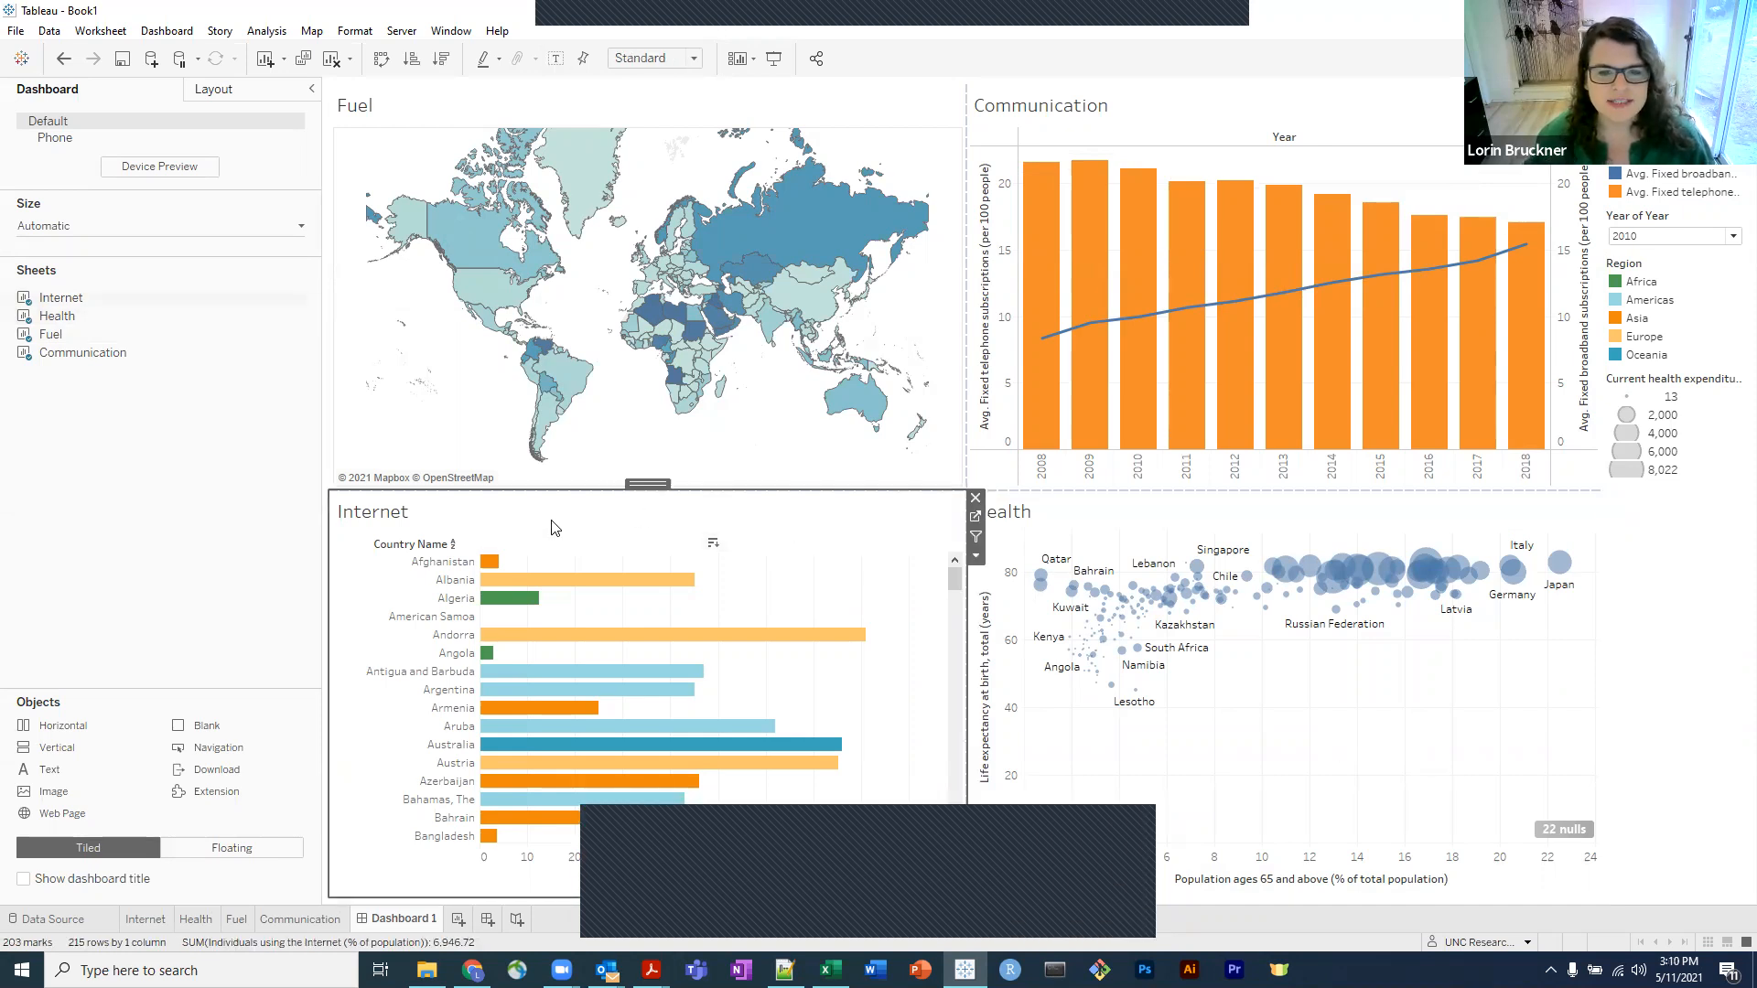
click(595, 452)
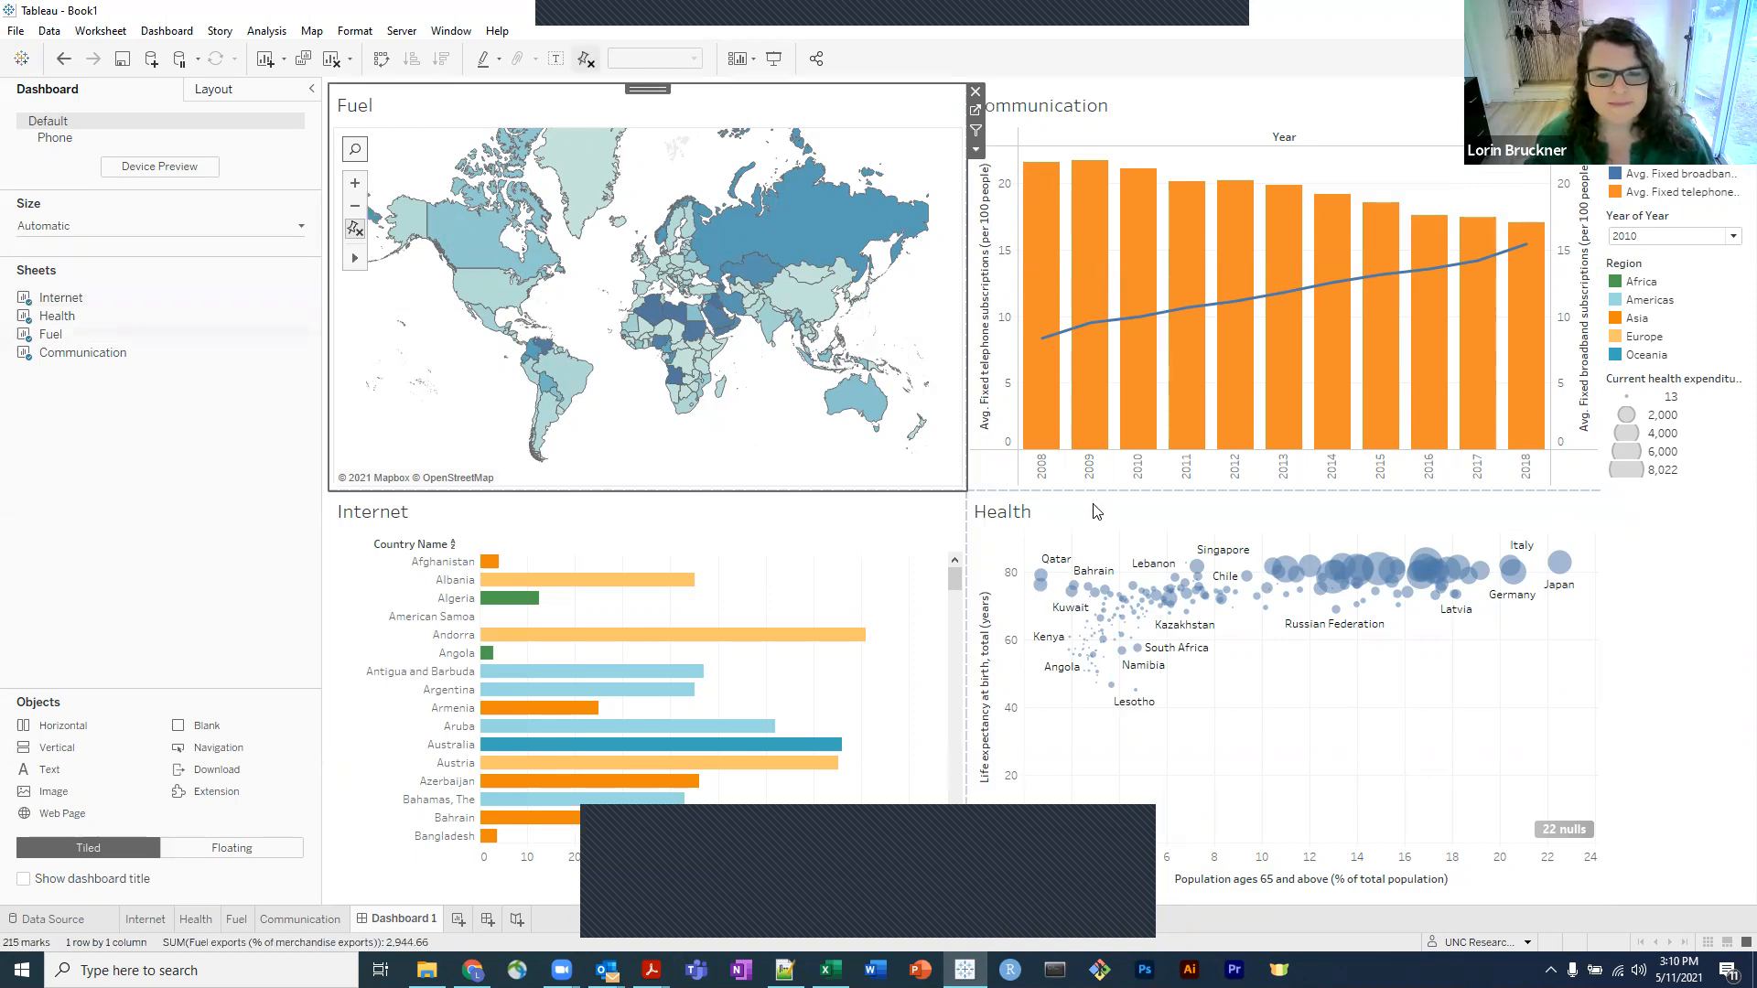
click(869, 534)
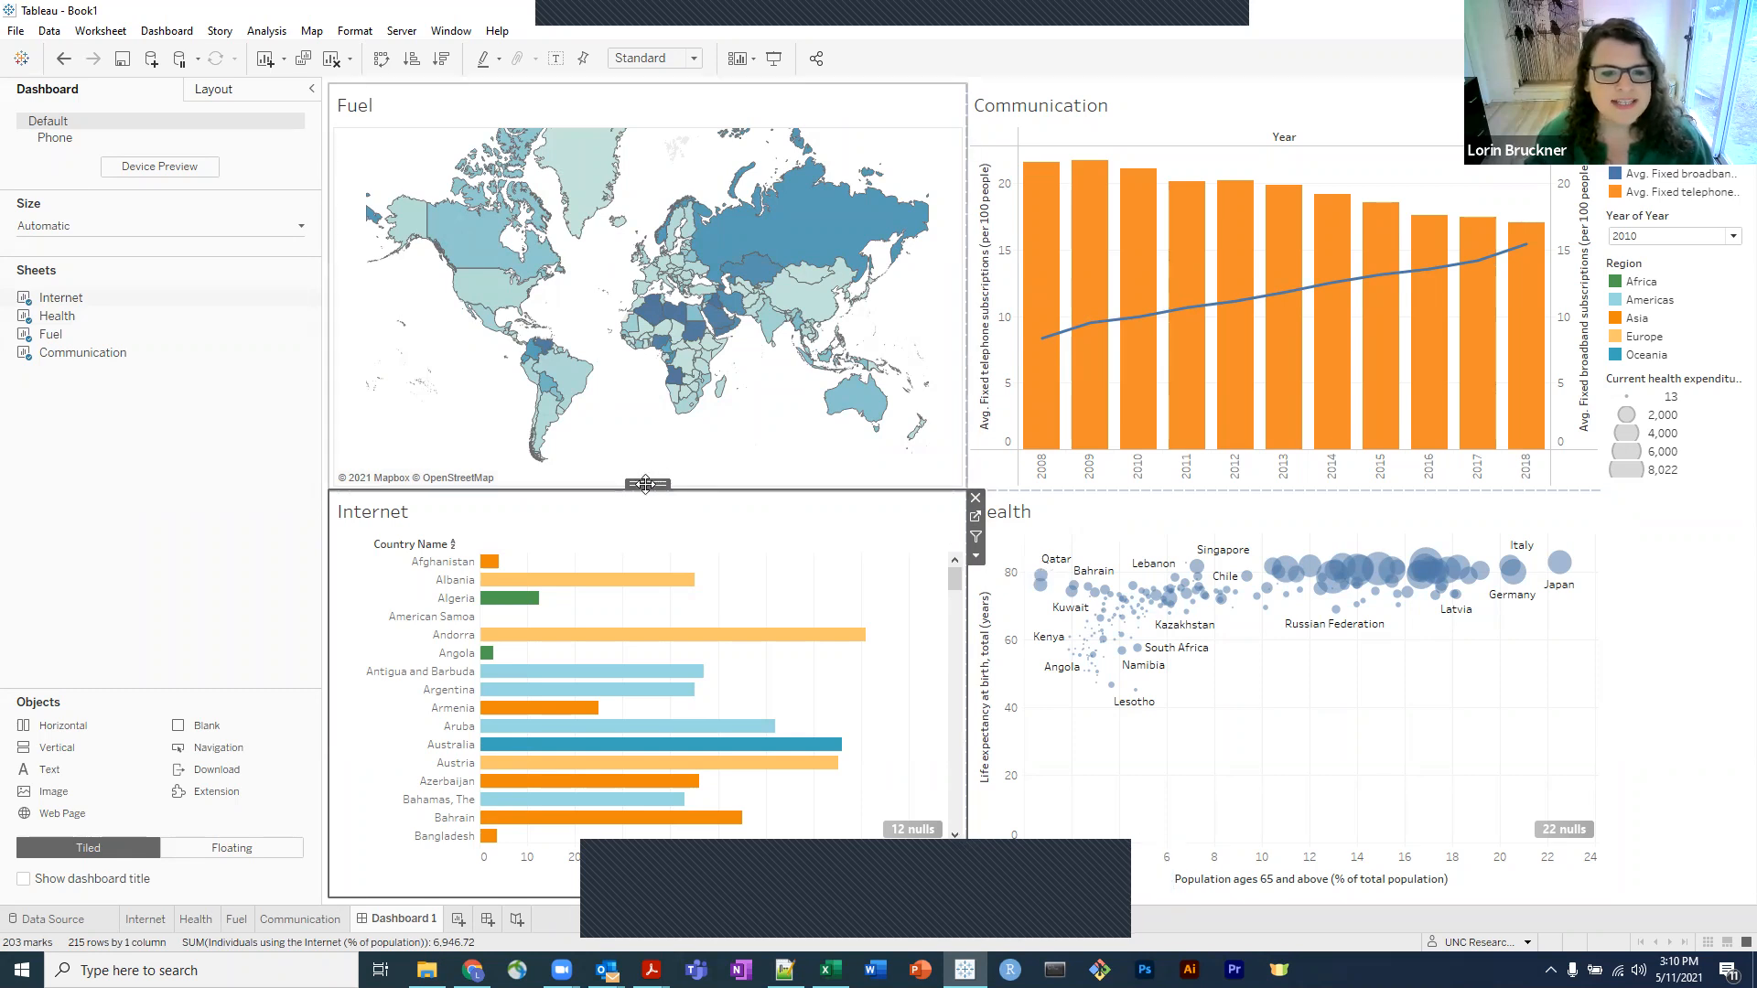
mouse_move(646, 484)
mouse_down()
mouse_move(614, 363)
mouse_move(934, 284)
mouse_move(1263, 320)
mouse_move(1379, 701)
mouse_move(1365, 716)
mouse_up()
drag(1284, 486, 682, 674)
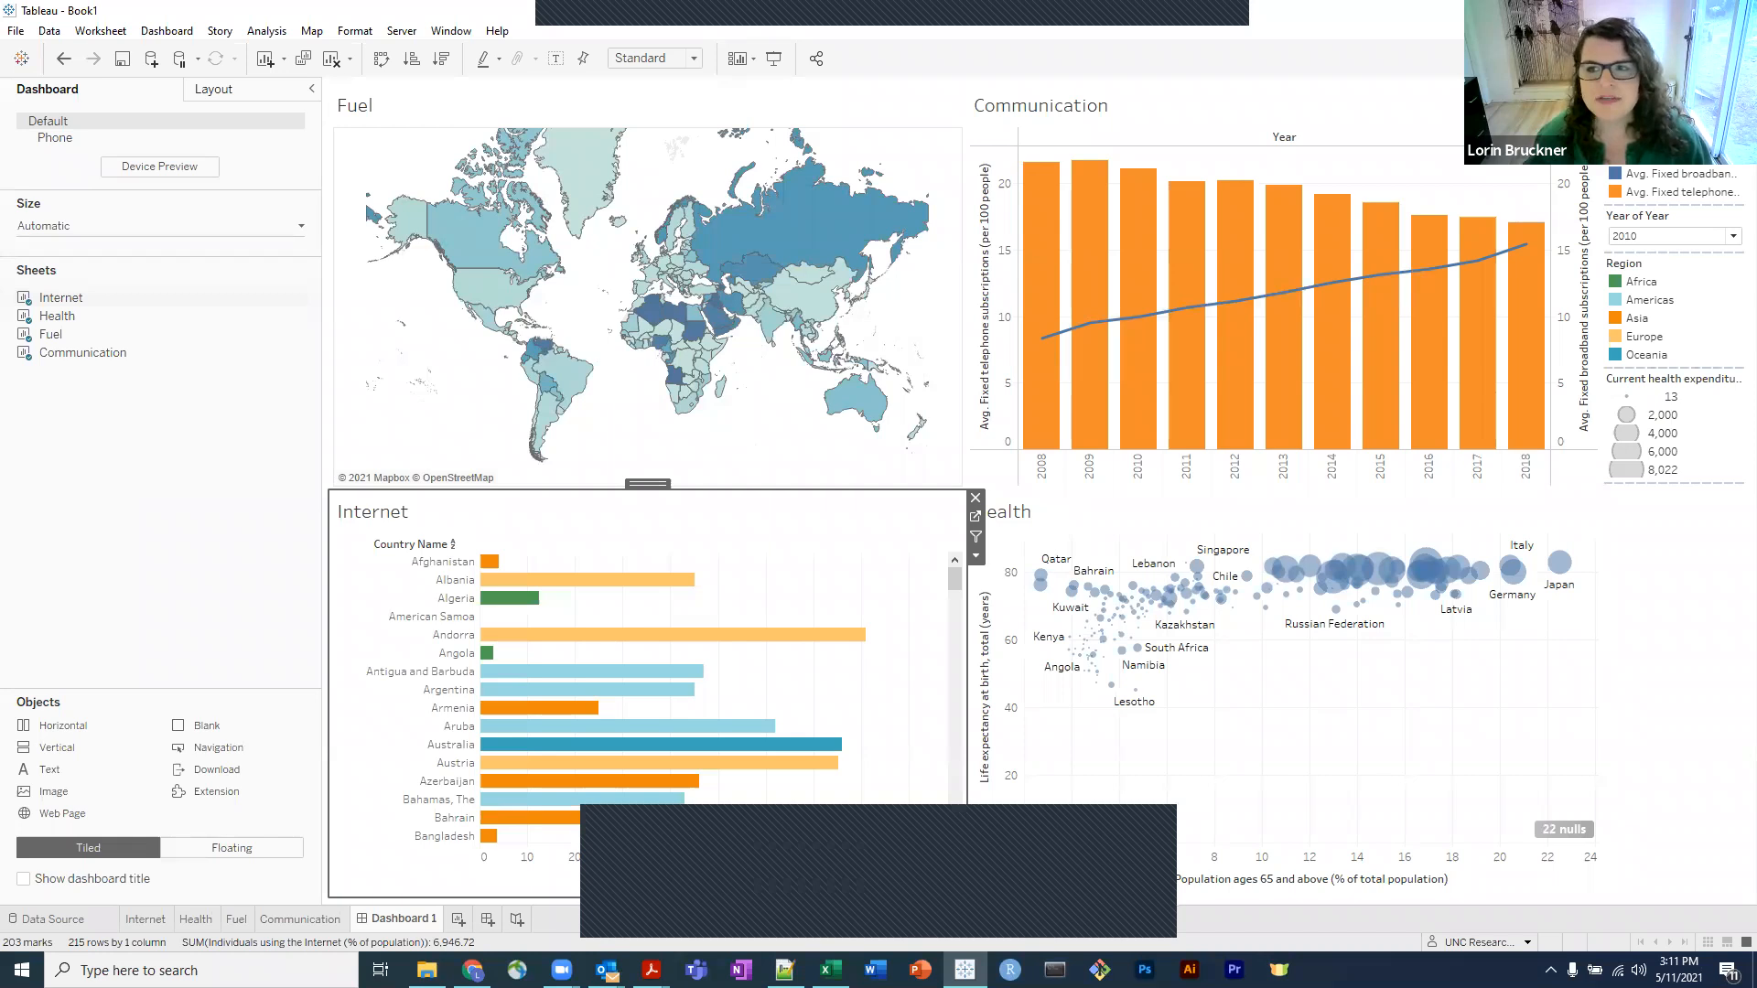
key(Escape)
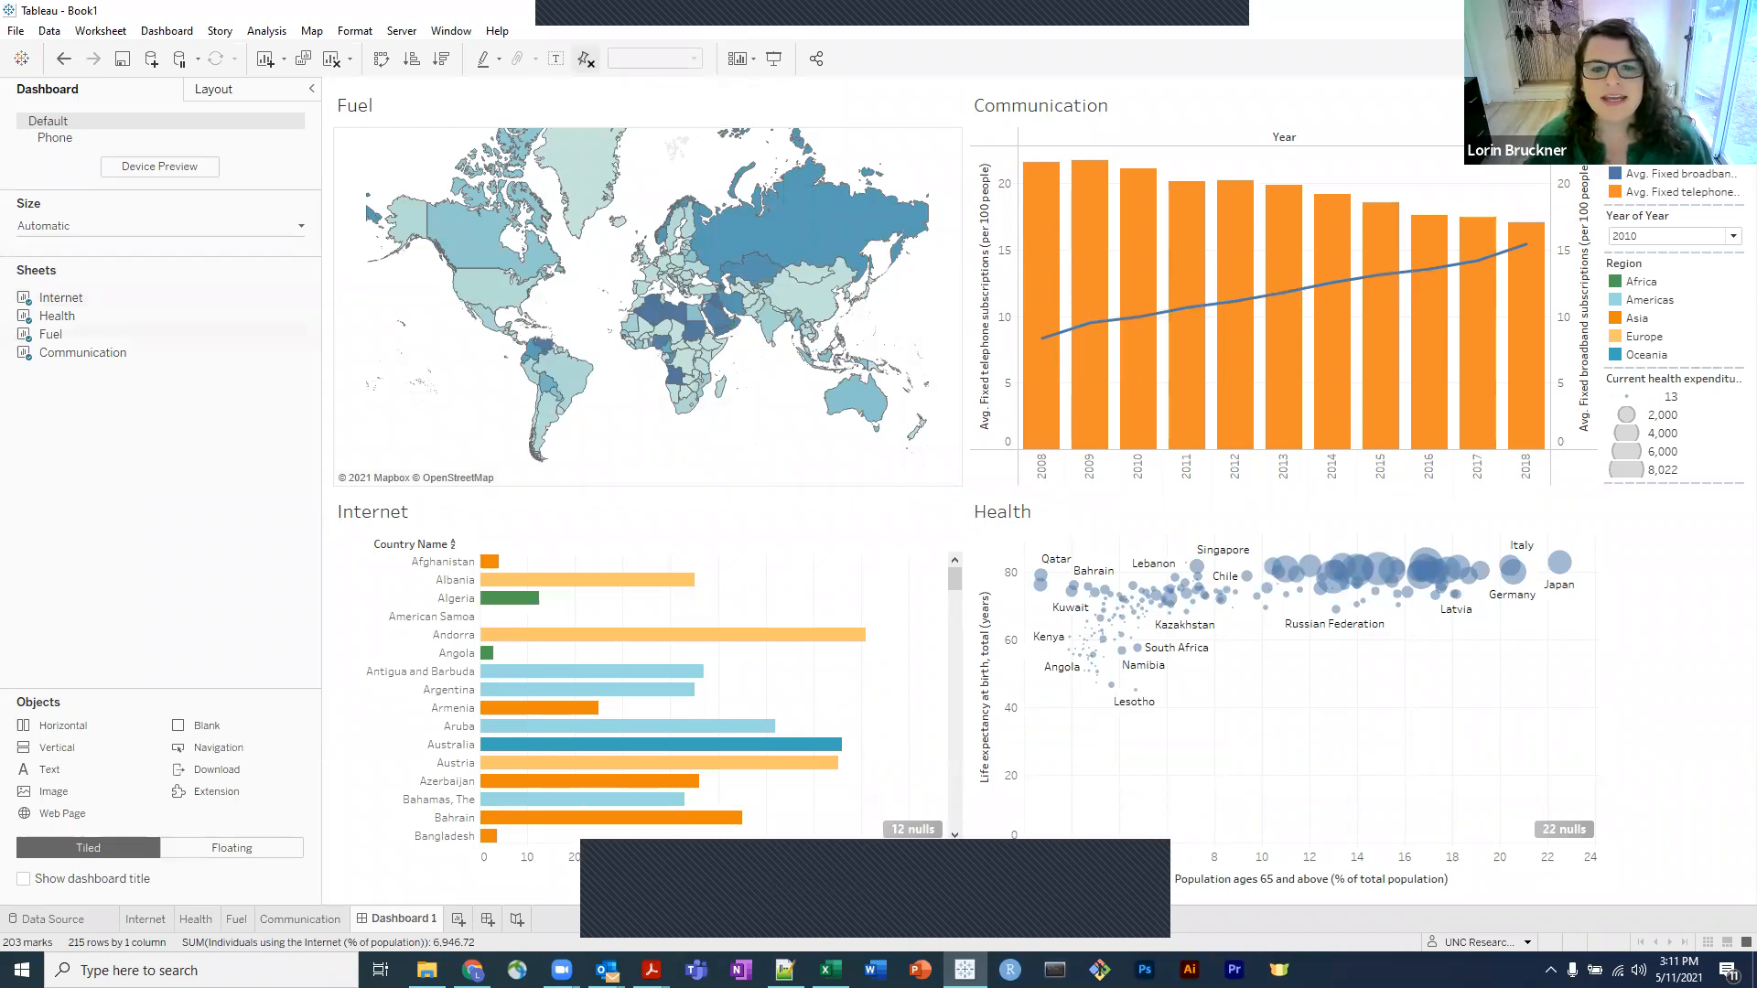
Place the Fuel exports color legend directly beneath the Fuel map and adjust the heights so the legend forms a thin strip.
drag(49, 770, 1245, 312)
drag(750, 453, 700, 458)
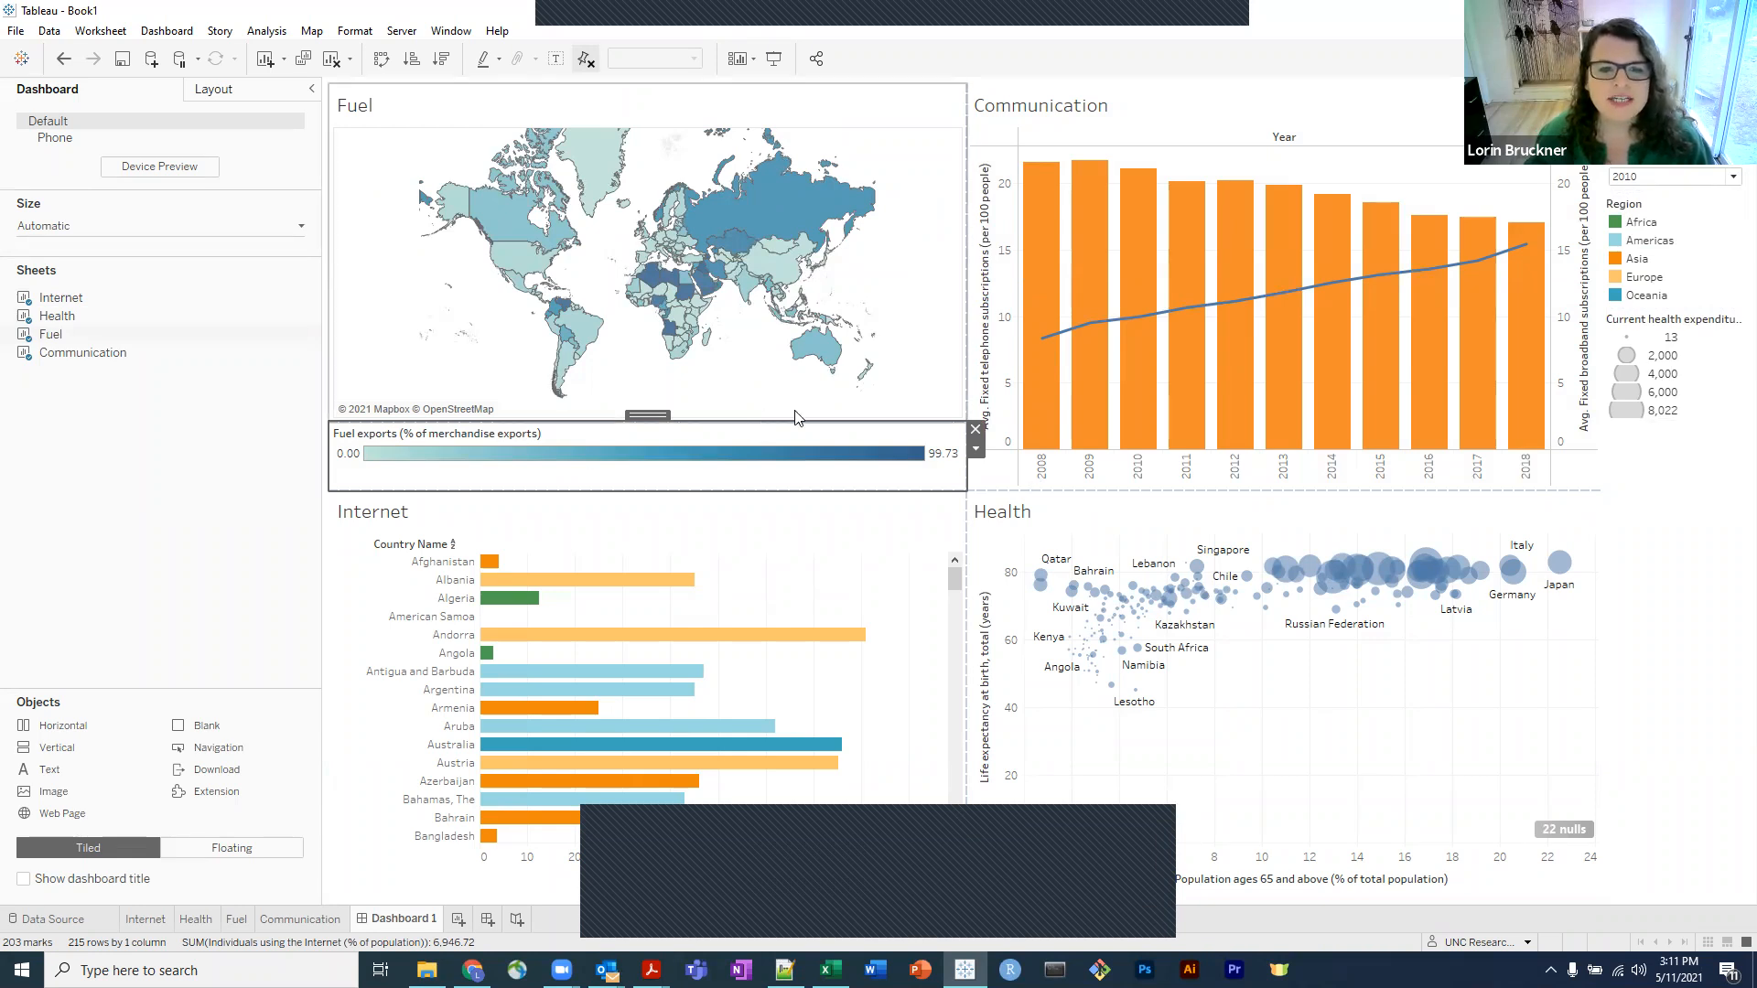
mouse_move(796, 418)
mouse_down()
mouse_move(792, 348)
mouse_move(781, 424)
mouse_up()
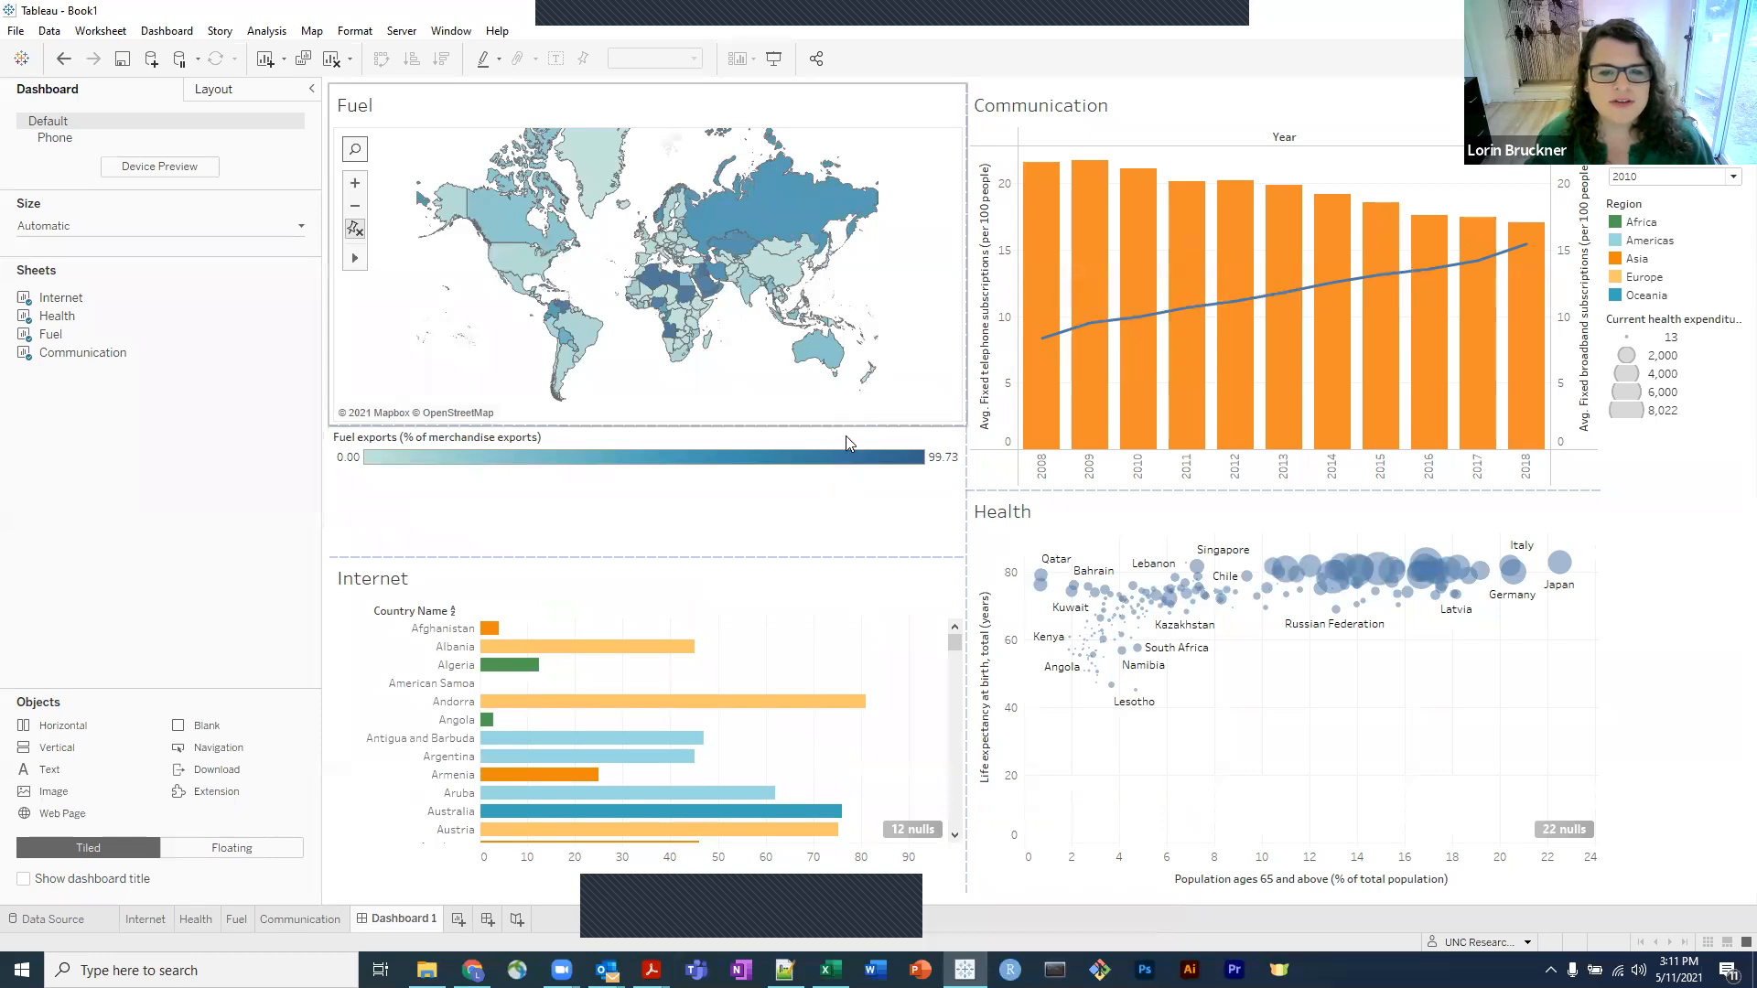
drag(851, 428, 853, 500)
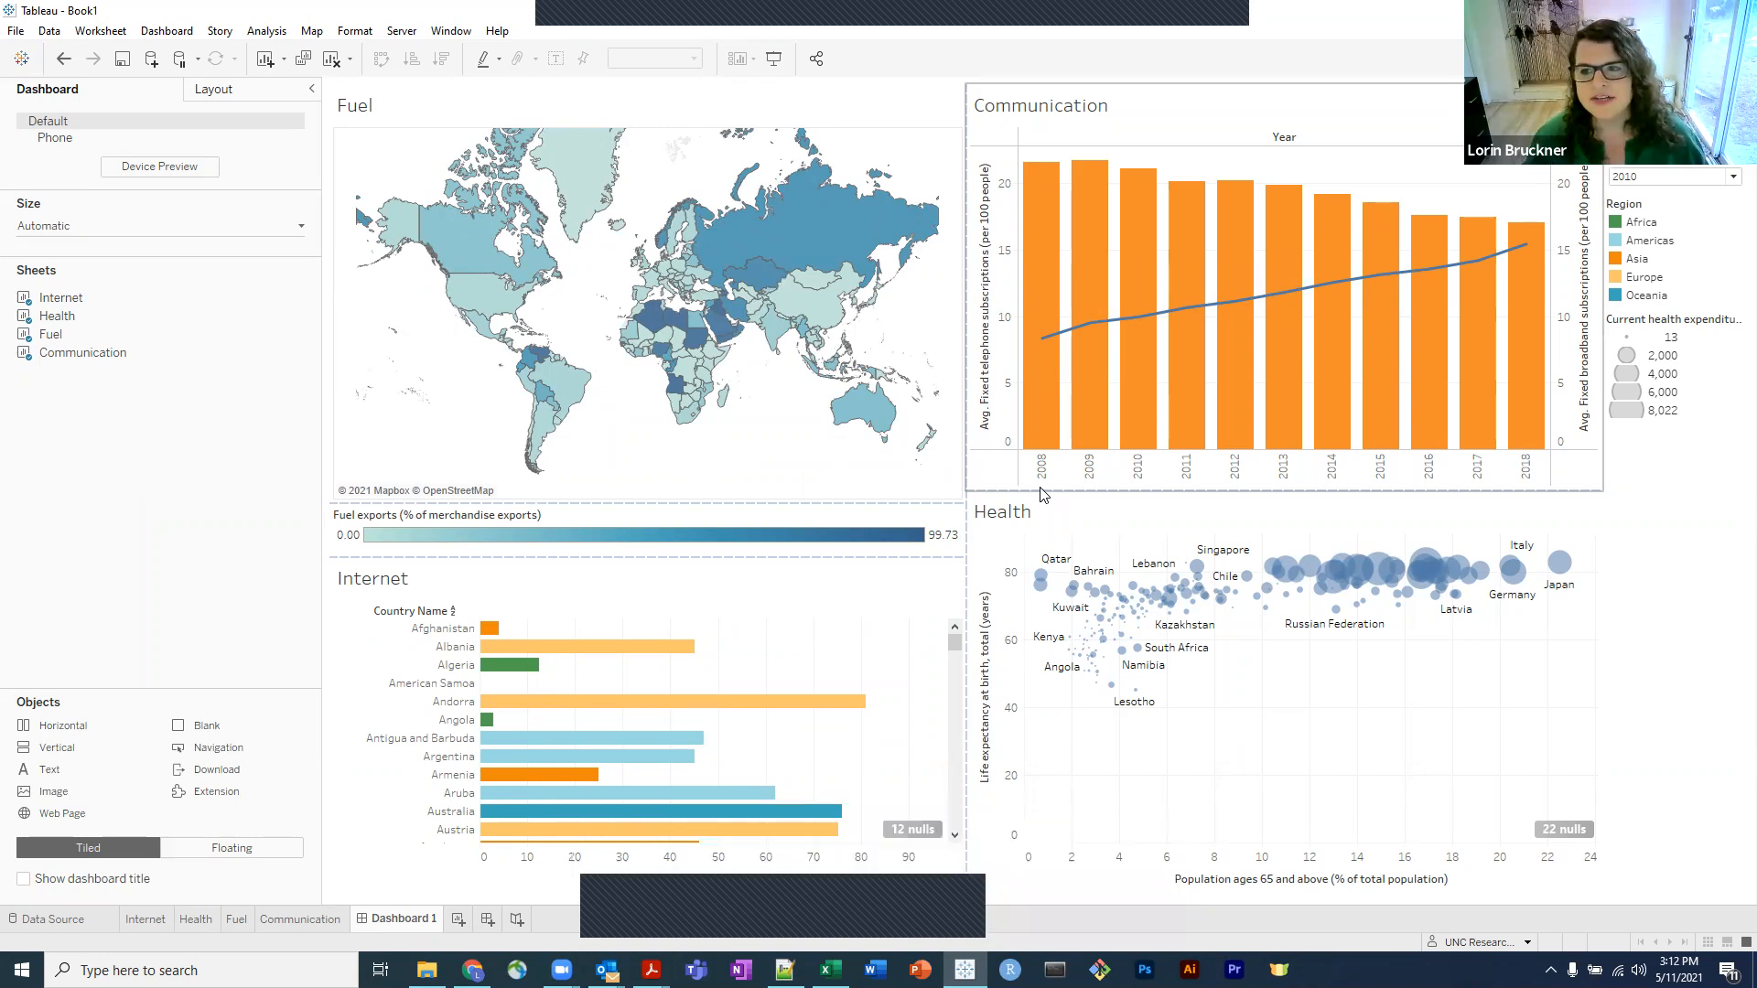
Place the Measure Names legend beneath the Communication chart and resize it to a thin strip level with the Fuel legend.
click(1397, 214)
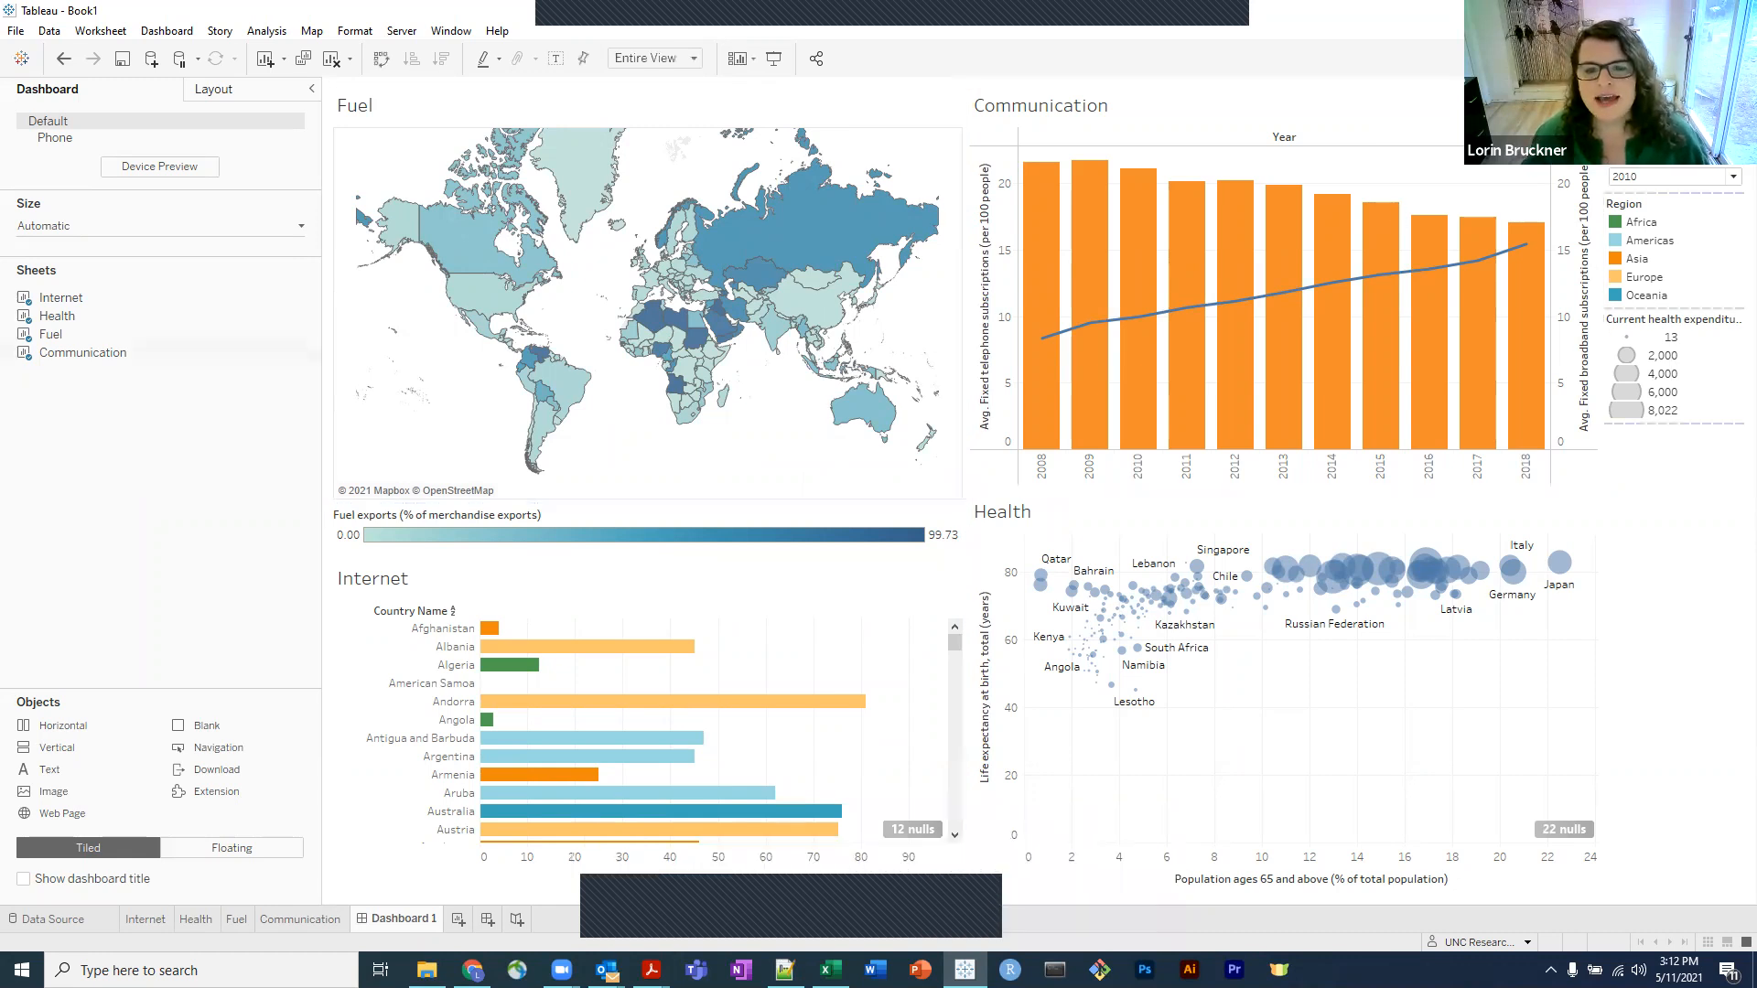
drag(1270, 446, 1268, 445)
drag(1106, 422, 1108, 467)
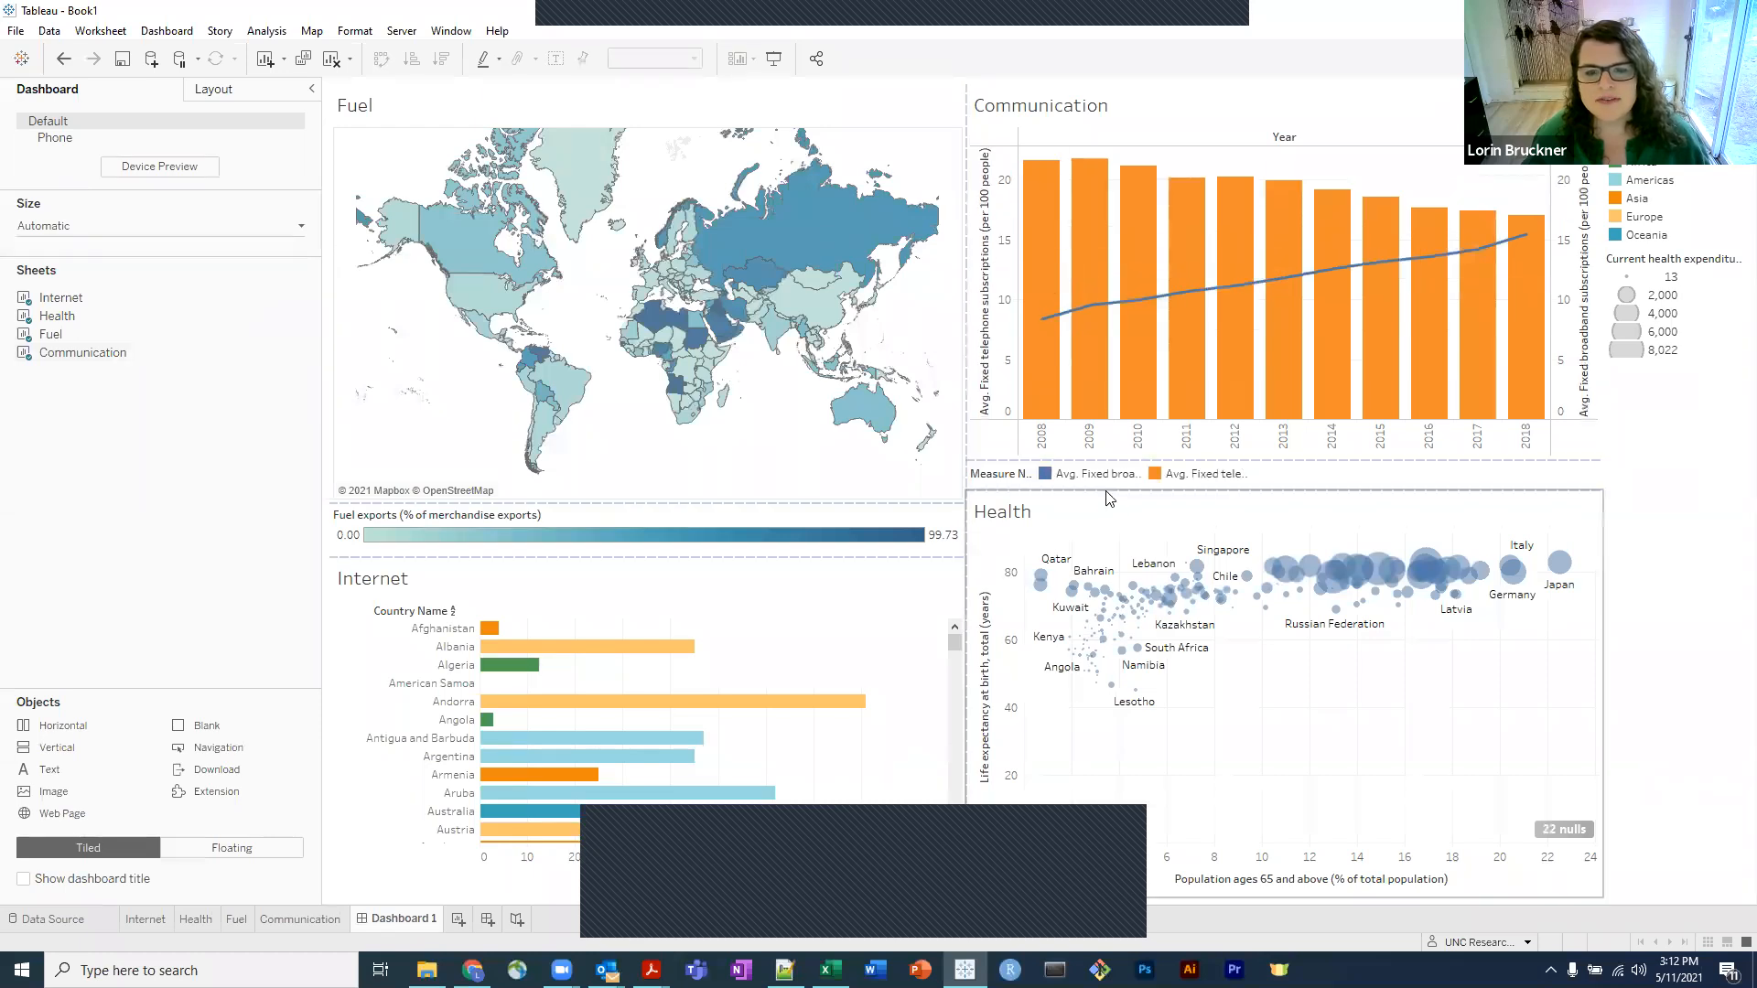
click(1074, 479)
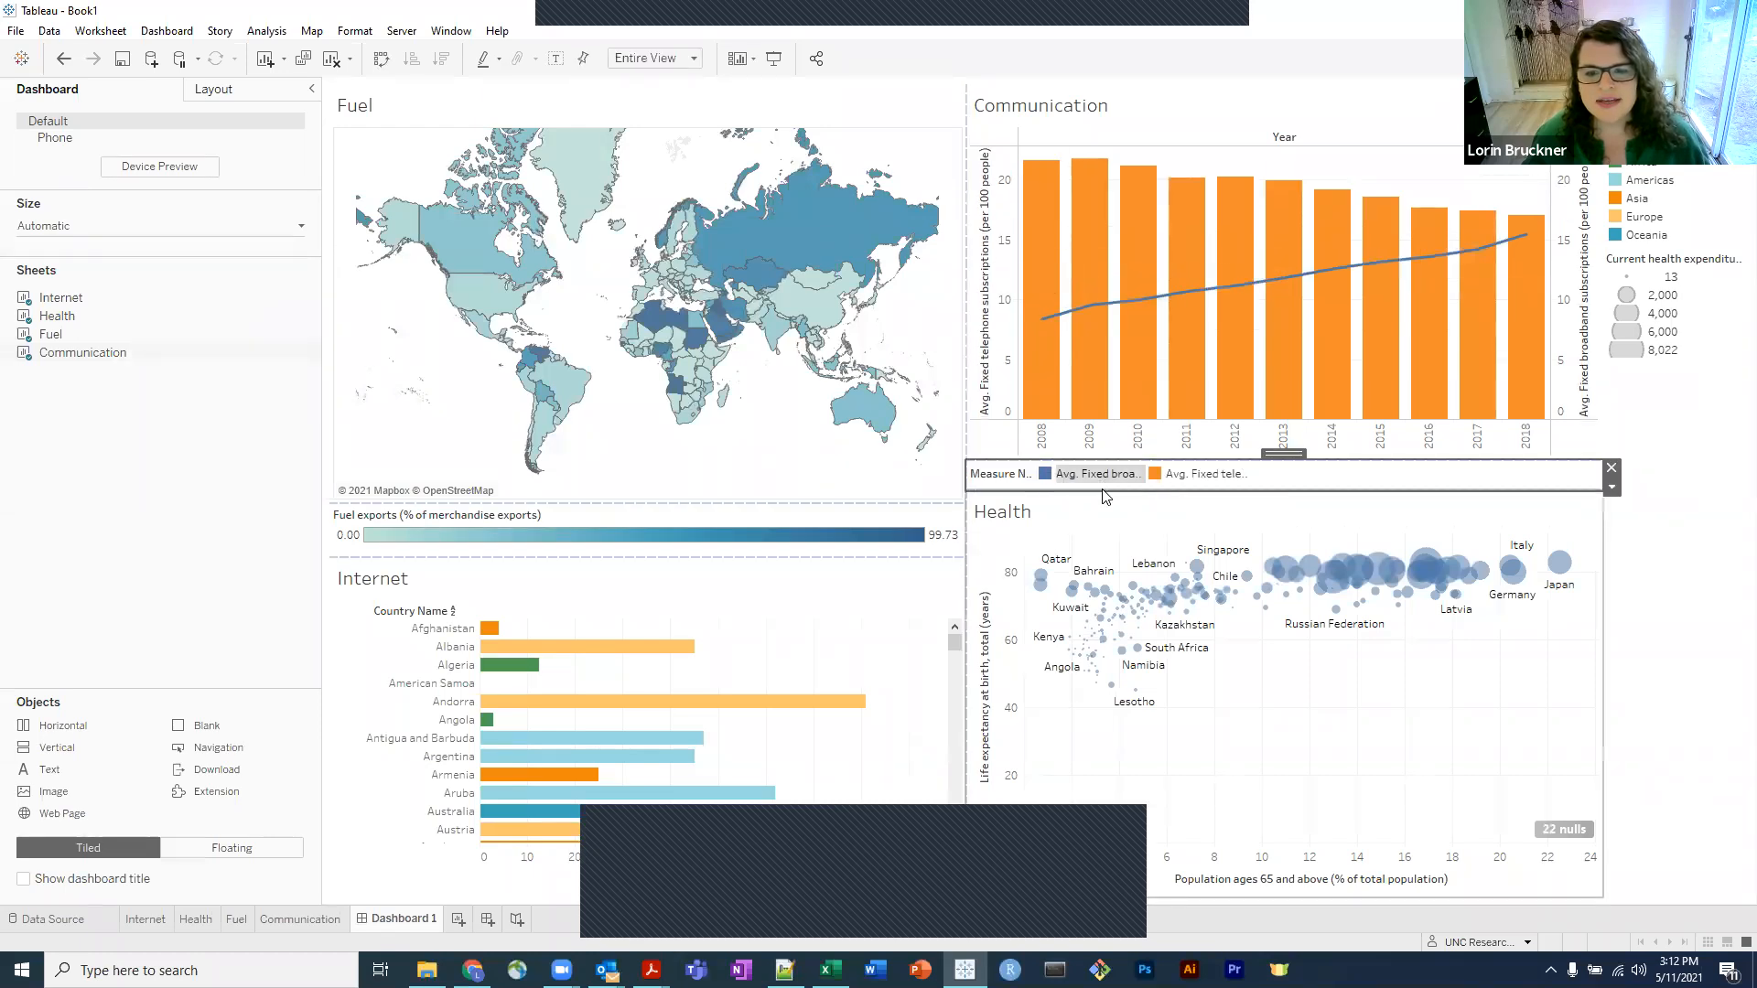
drag(1096, 489, 1079, 555)
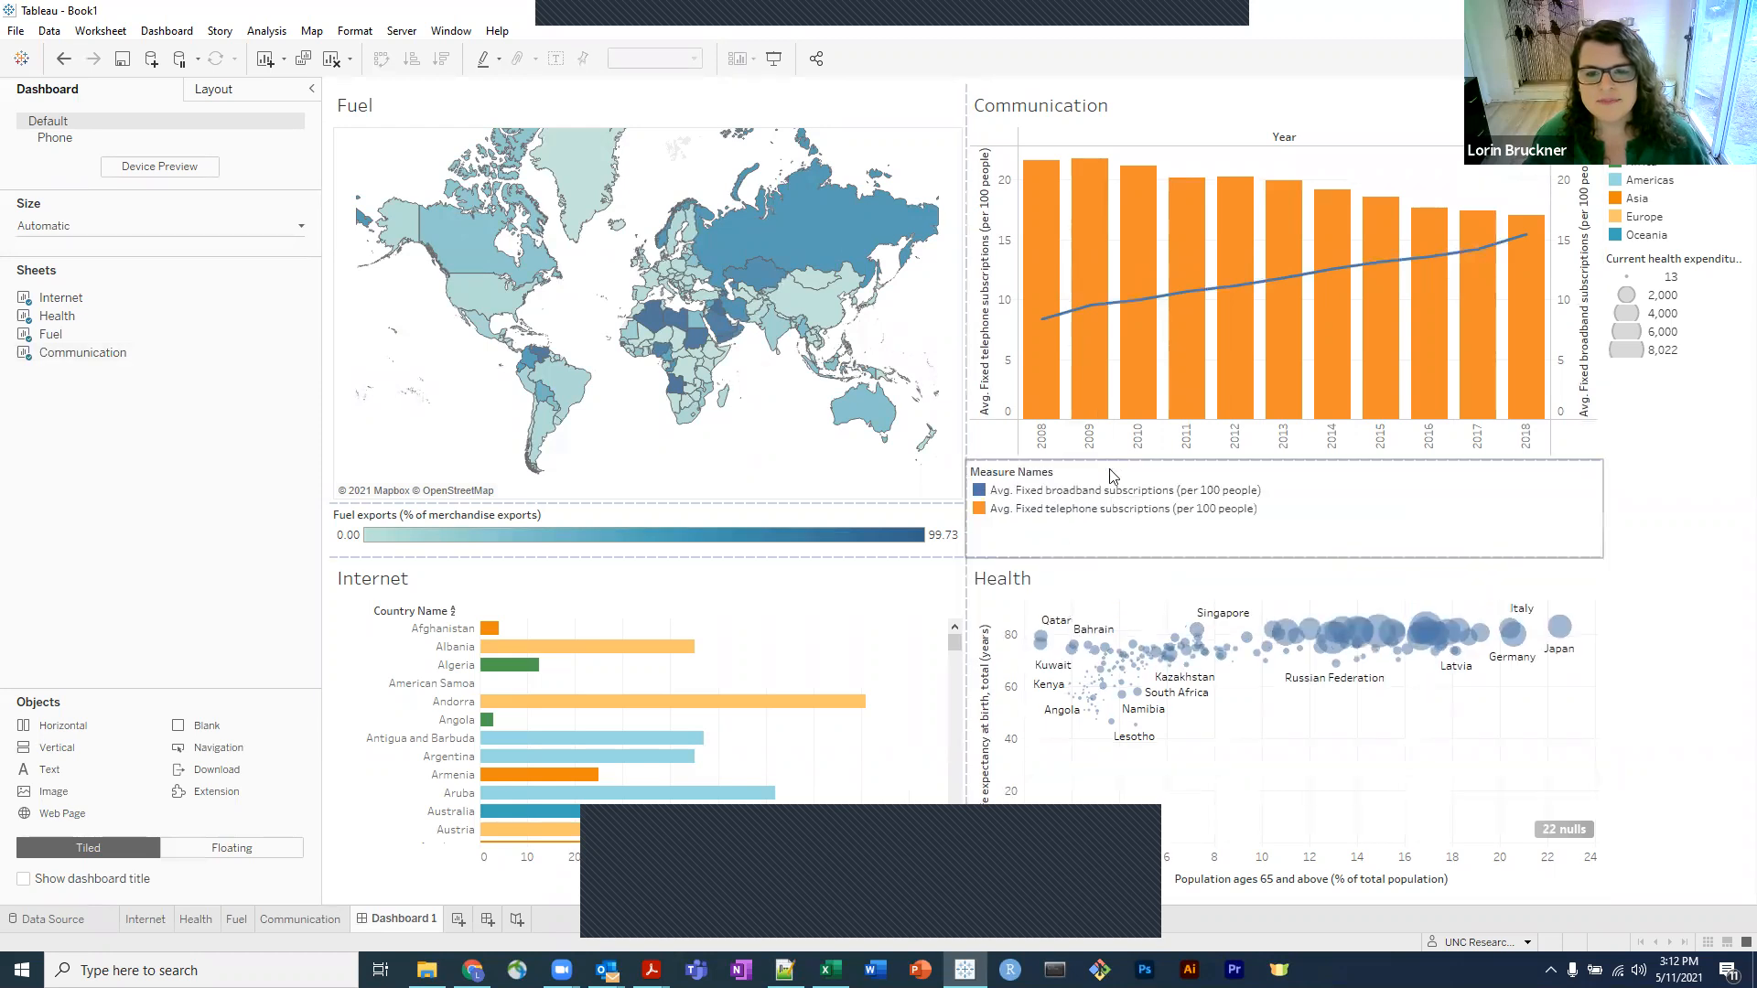
click(1110, 478)
drag(1111, 459, 1117, 502)
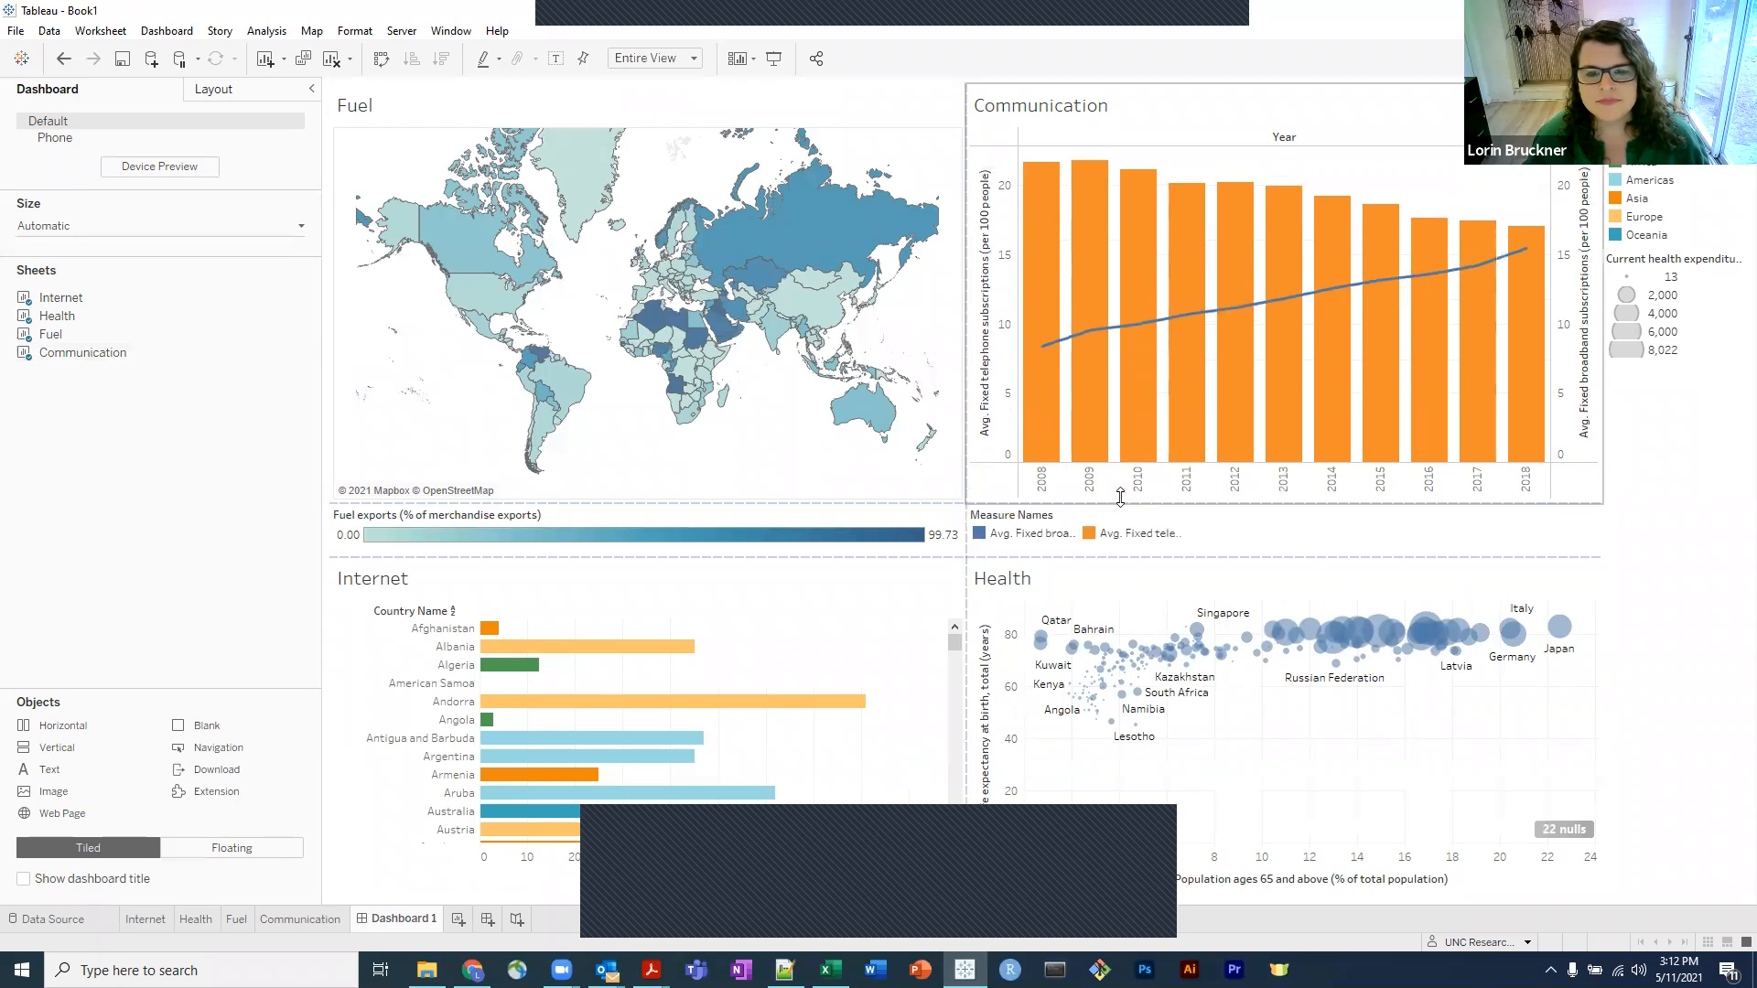
Move the Region color legend to the right side of the Internet chart and narrow it to fit its labels.
click(1676, 513)
click(1702, 179)
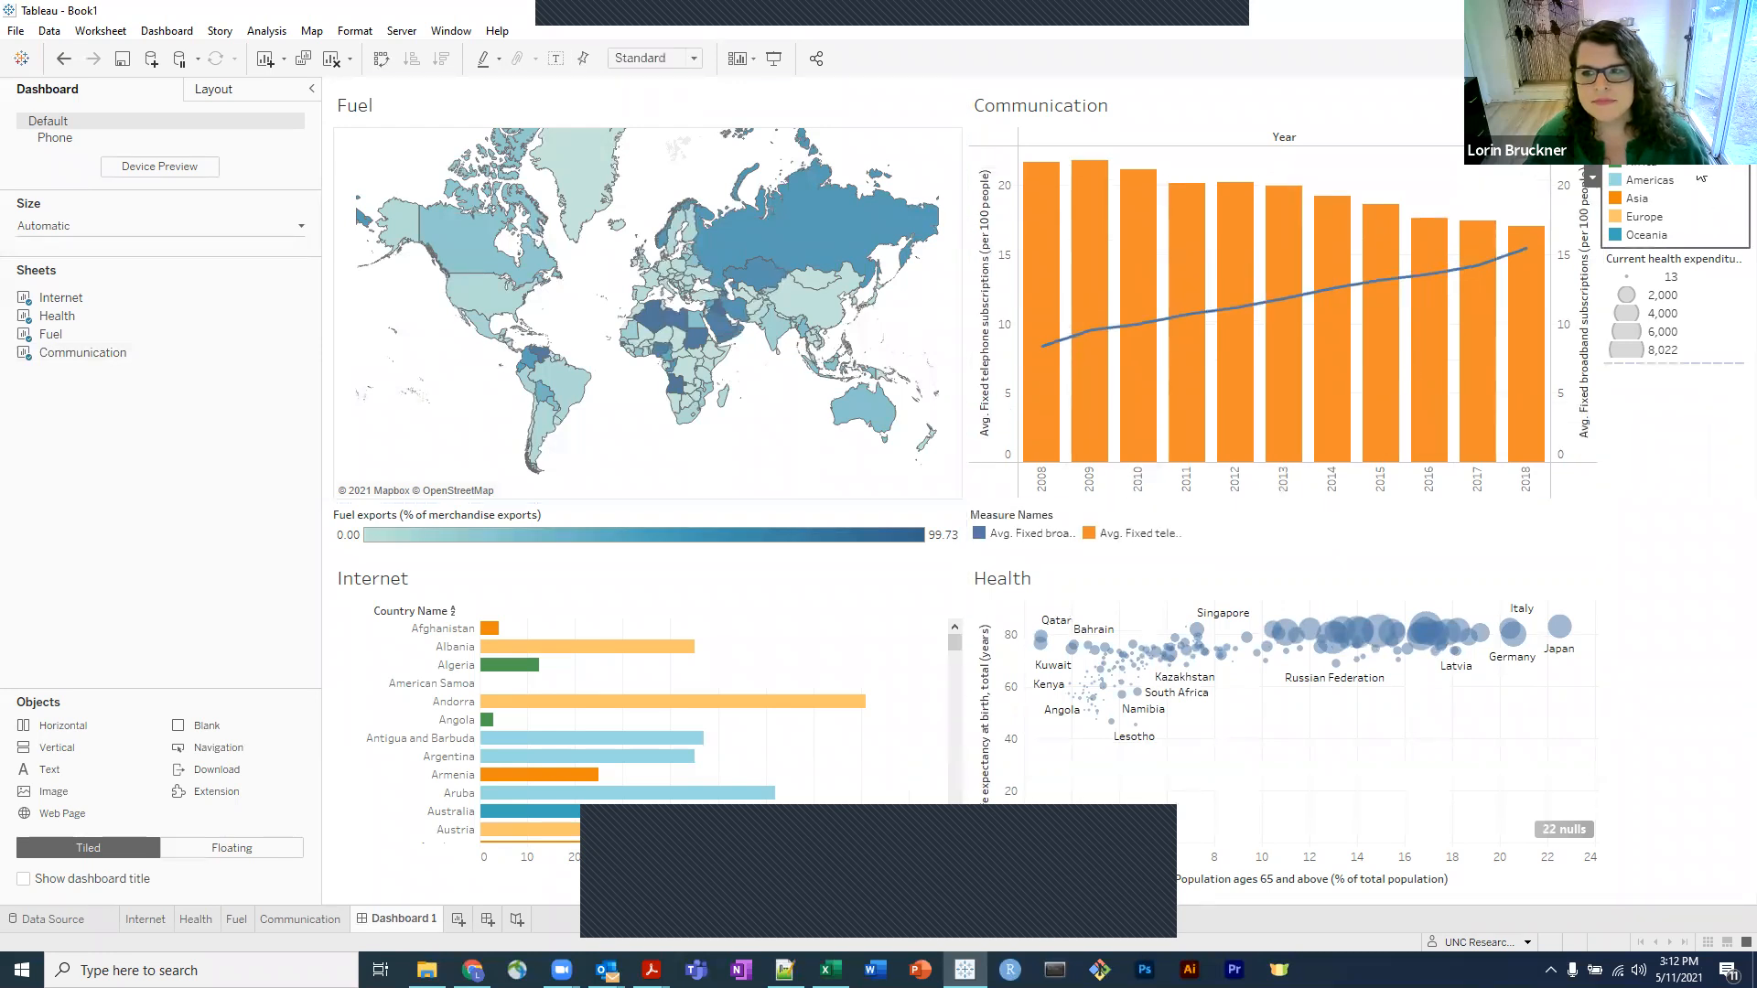
mouse_move(1676, 161)
mouse_down()
mouse_move(1190, 412)
mouse_move(922, 647)
mouse_up()
drag(819, 583, 880, 577)
Move the Current health expenditure size legend to the right side of the Health chart and narrow it.
click(1730, 199)
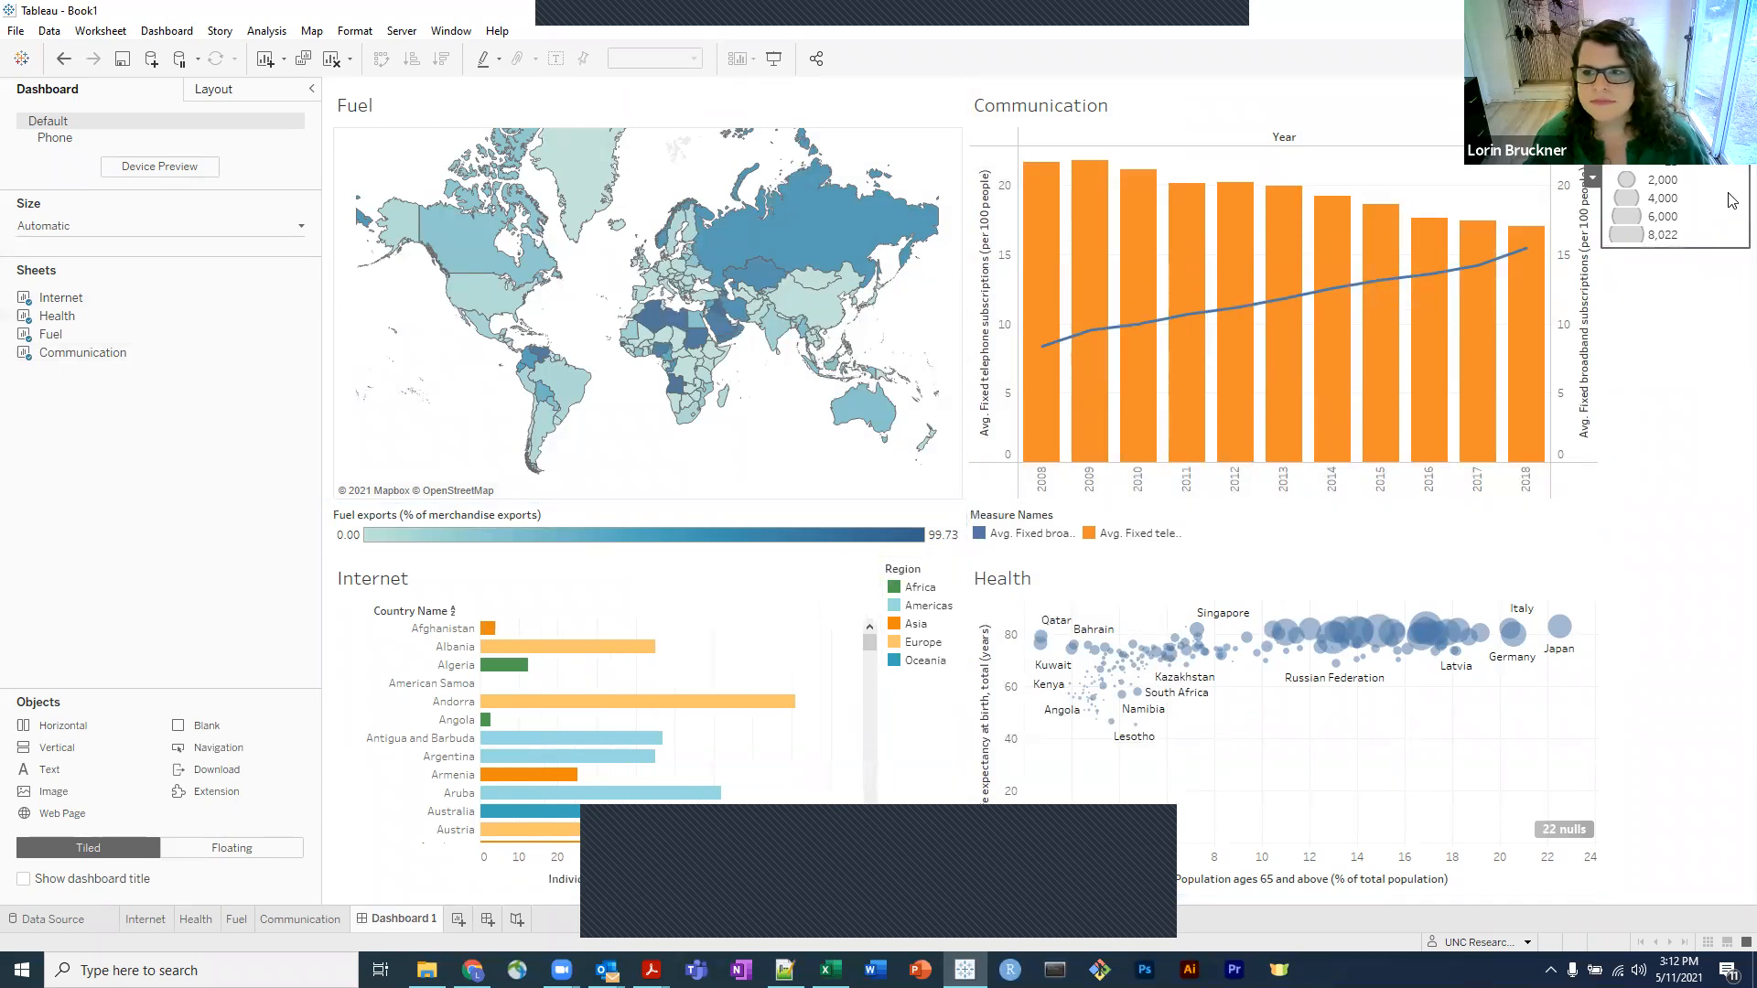
mouse_move(1667, 246)
mouse_down()
mouse_move(1653, 625)
mouse_move(1533, 746)
mouse_move(1255, 579)
mouse_move(1717, 222)
mouse_move(1711, 147)
mouse_move(1506, 613)
mouse_up()
mouse_move(1456, 721)
mouse_down()
mouse_move(1527, 708)
mouse_move(1506, 708)
mouse_up()
Move the Year filter out of the side column to a full-width strip above all four charts.
click(1681, 692)
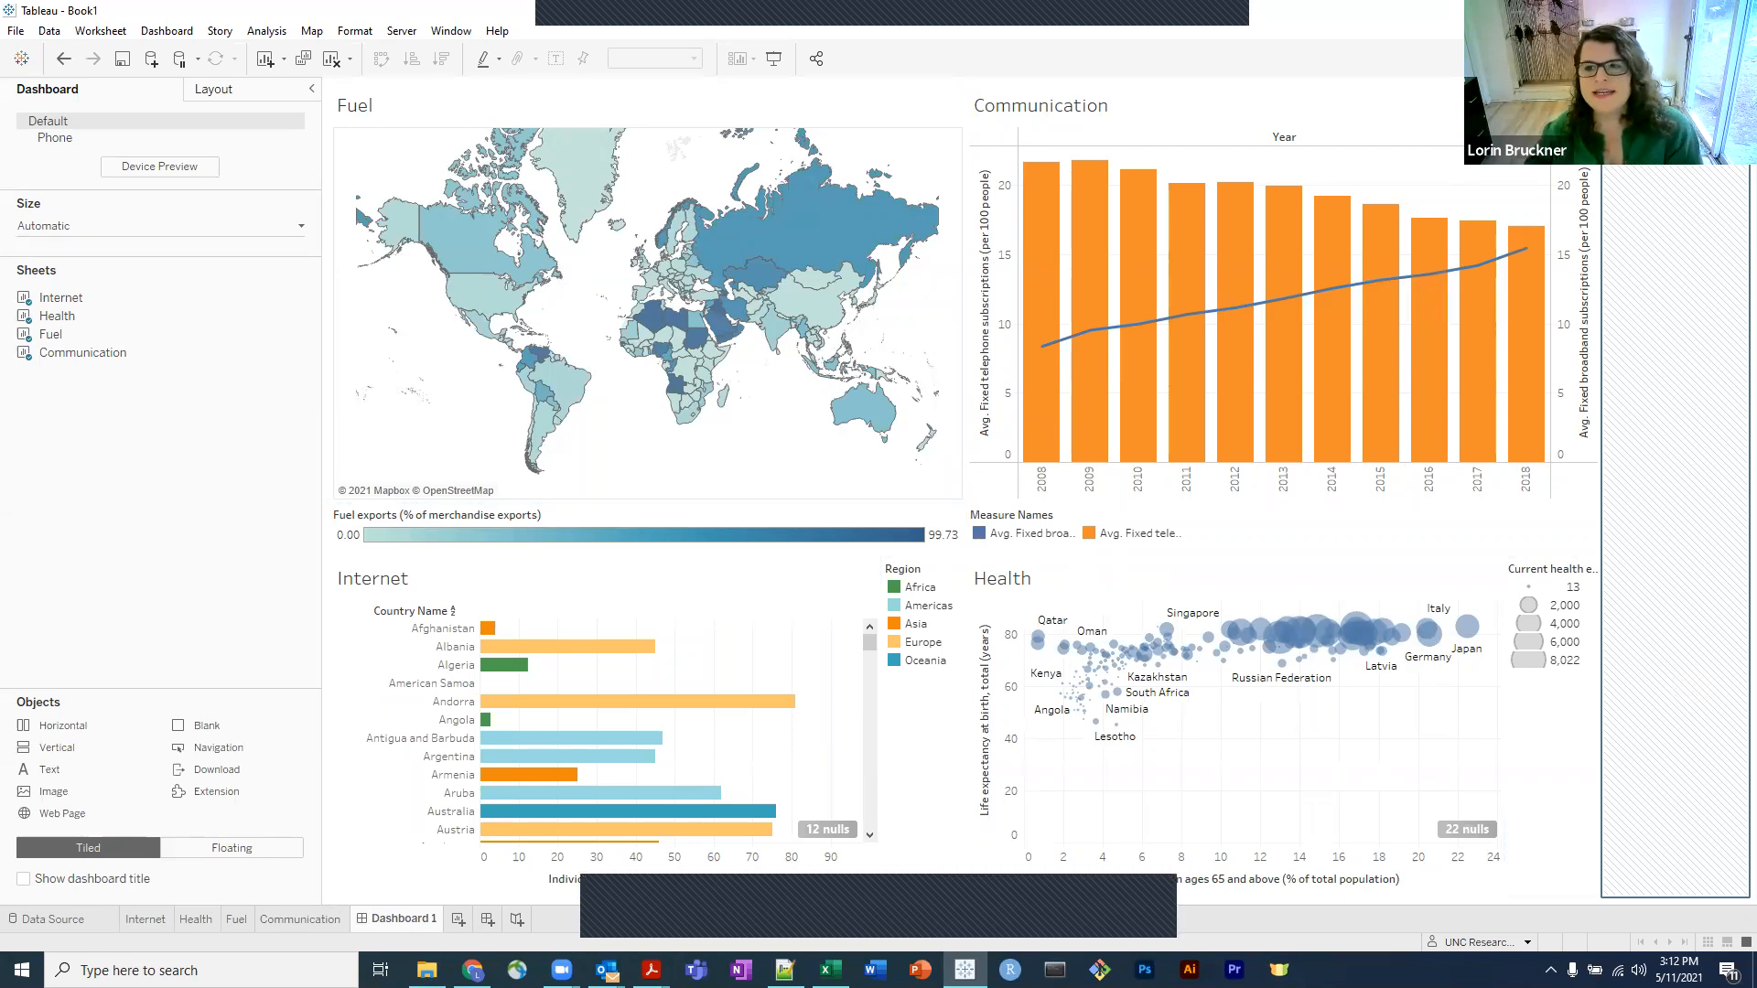
click(1591, 90)
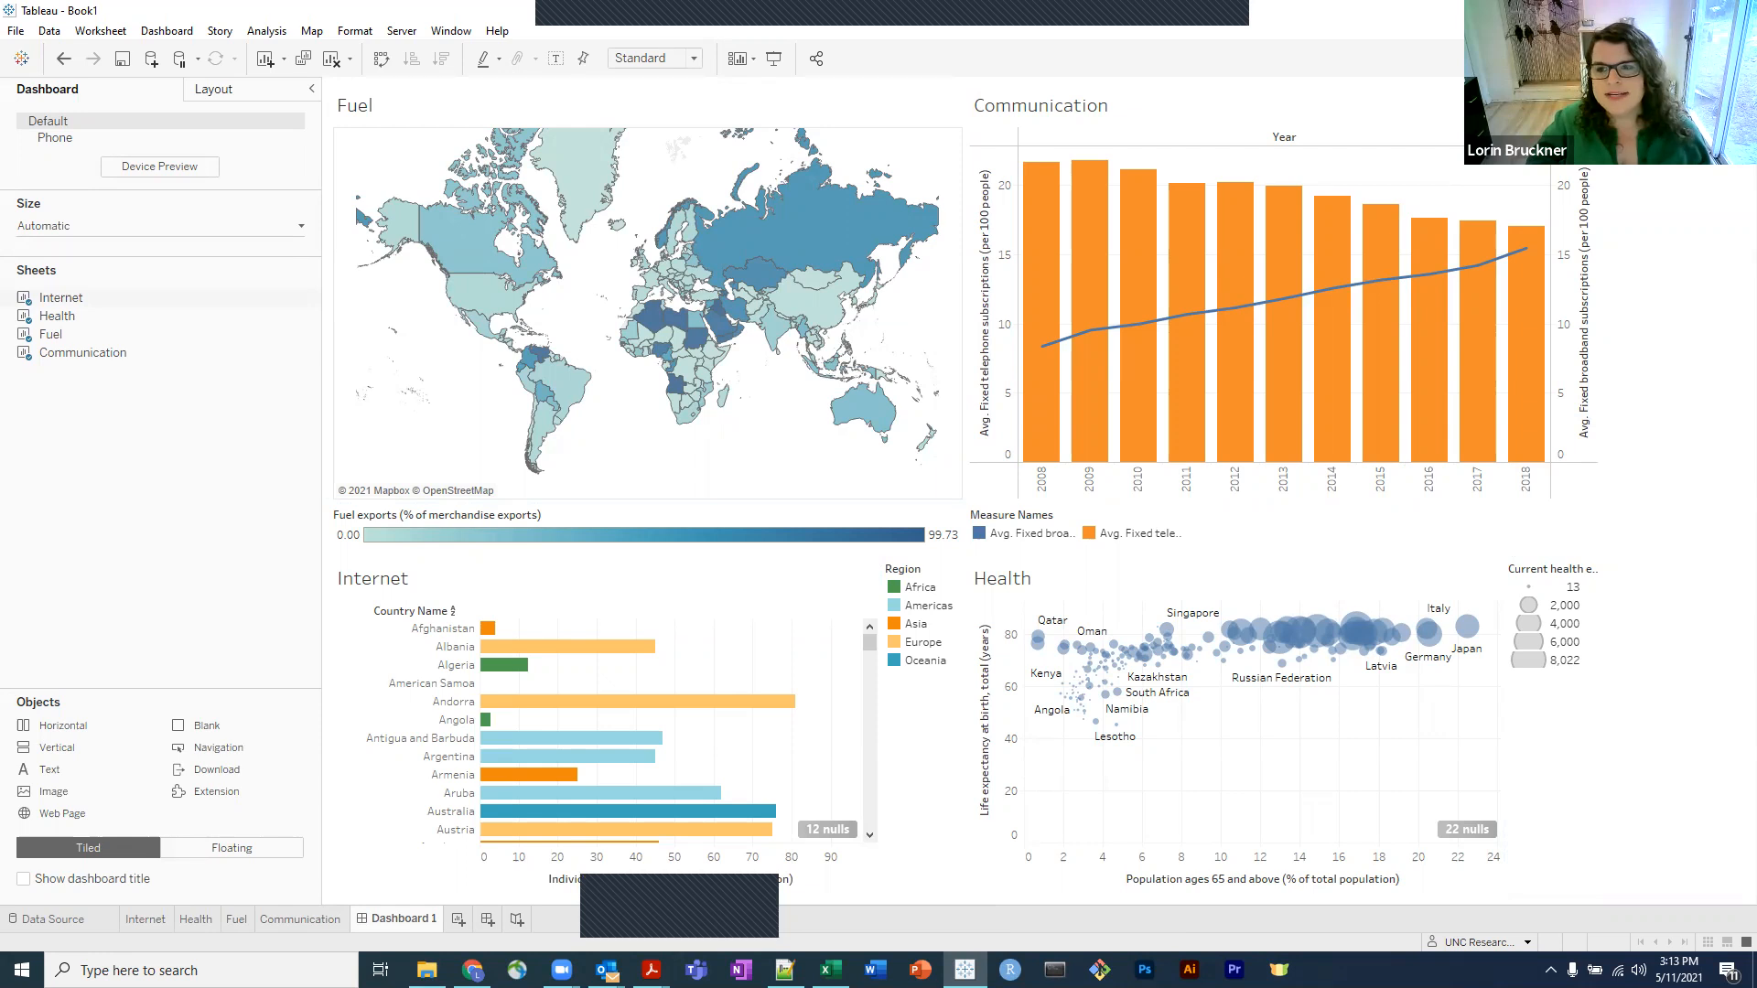
mouse_move(1097, 95)
mouse_down()
mouse_move(873, 94)
mouse_move(864, 76)
mouse_up()
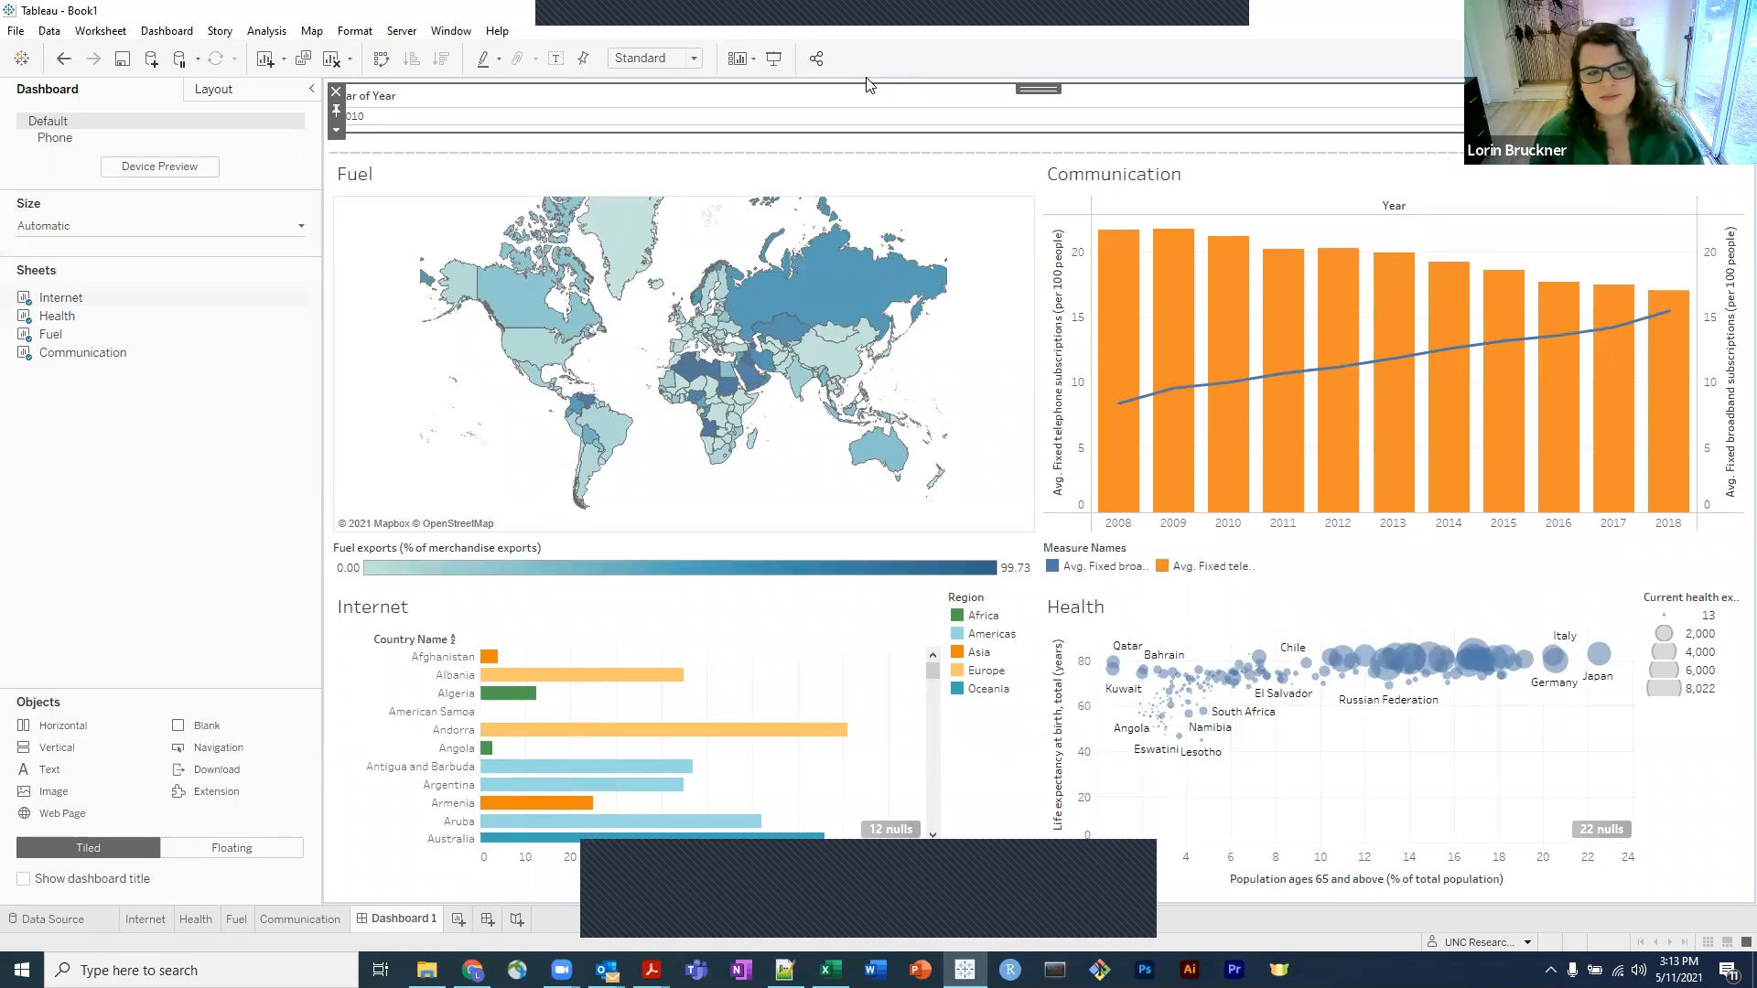
Switch the dashboard's shared Year filter to 2015, 2008 and 2013, and finish with 2016 selected.
click(794, 114)
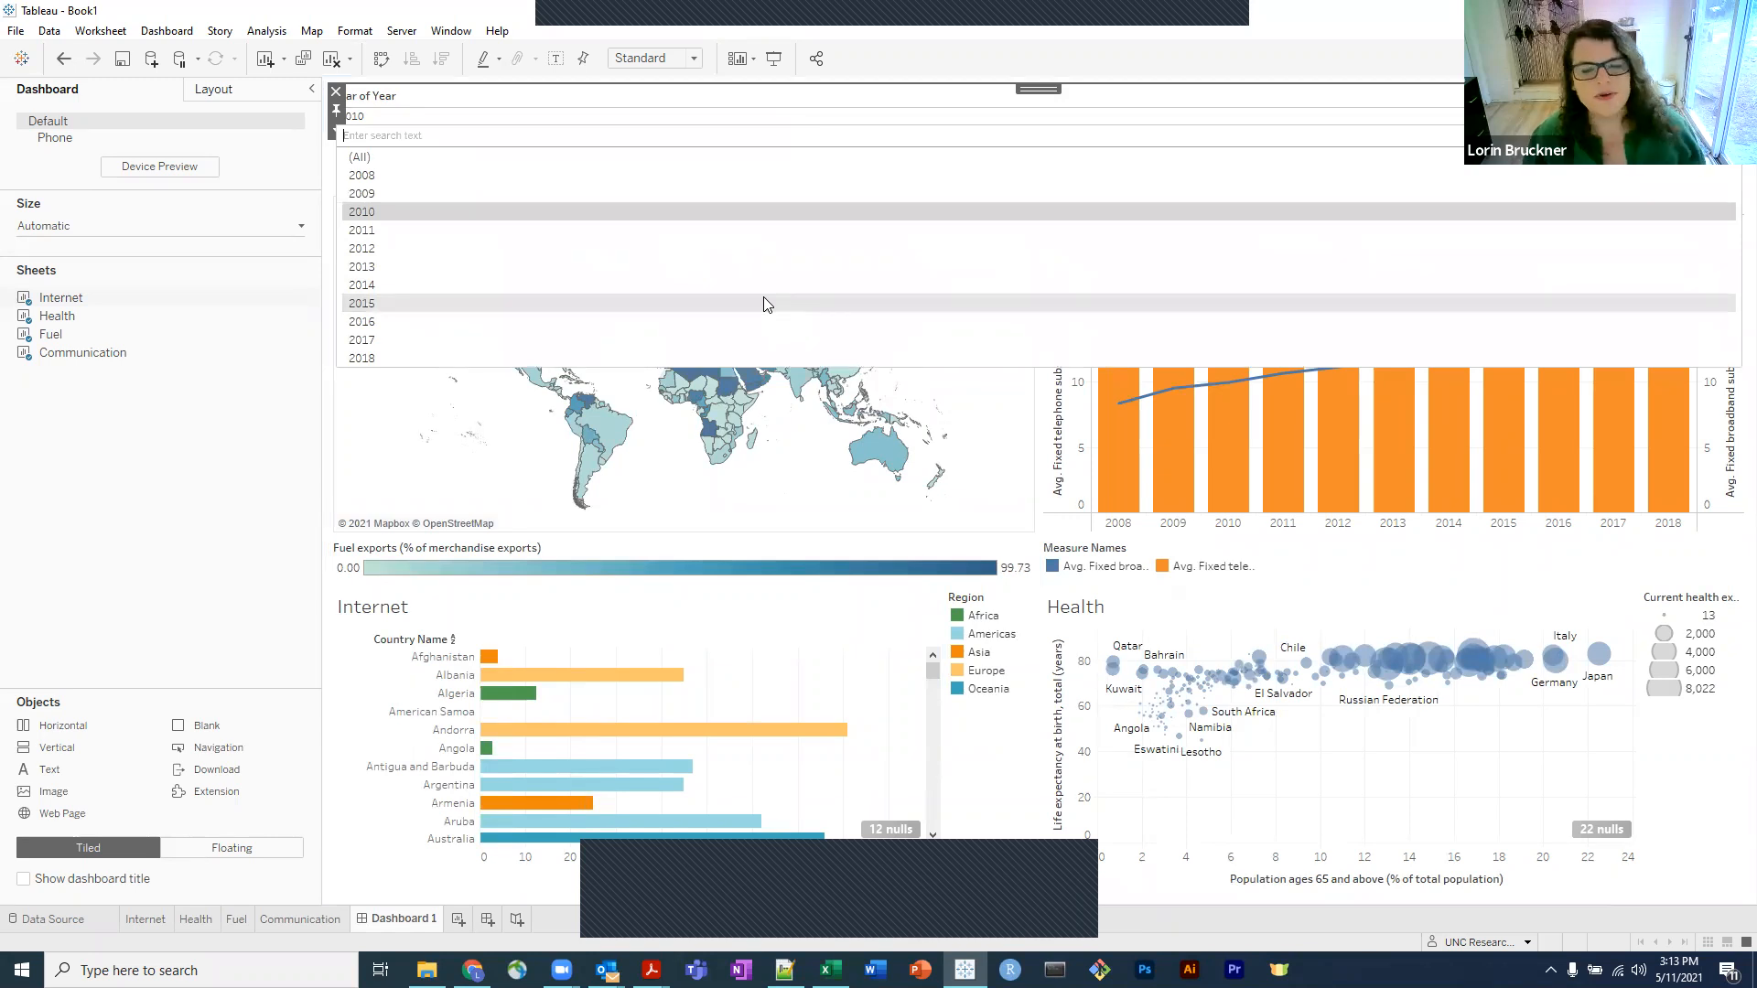
click(767, 303)
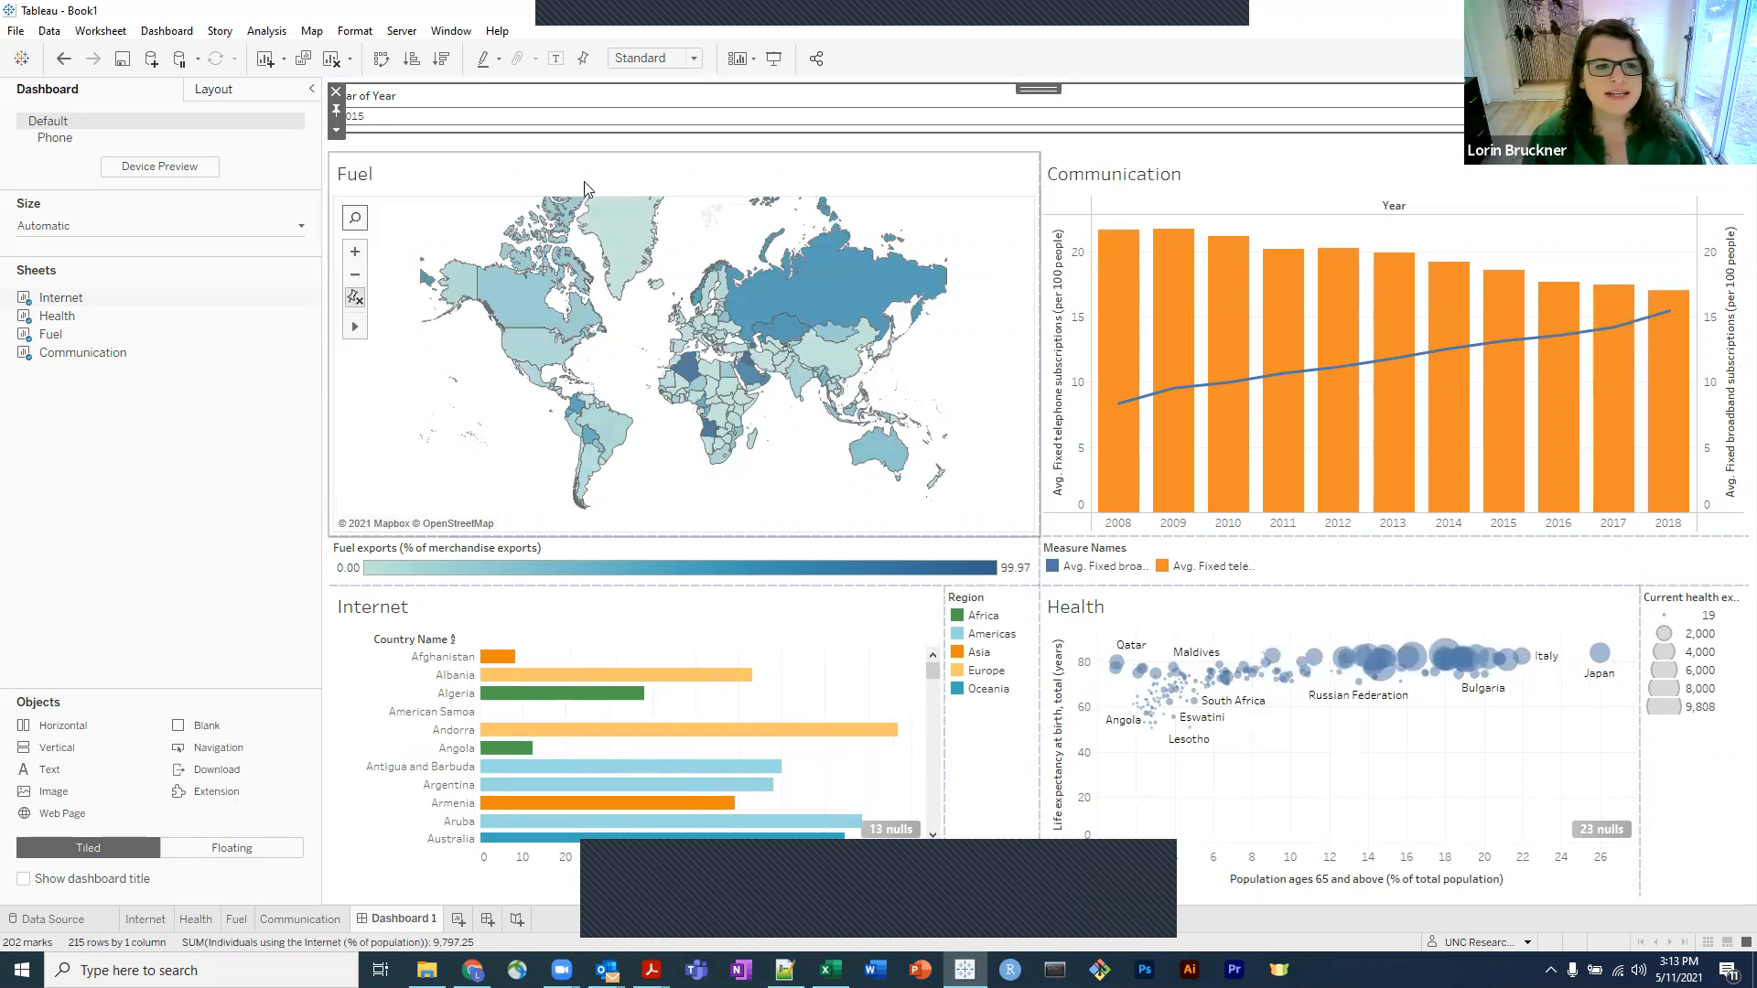
click(561, 118)
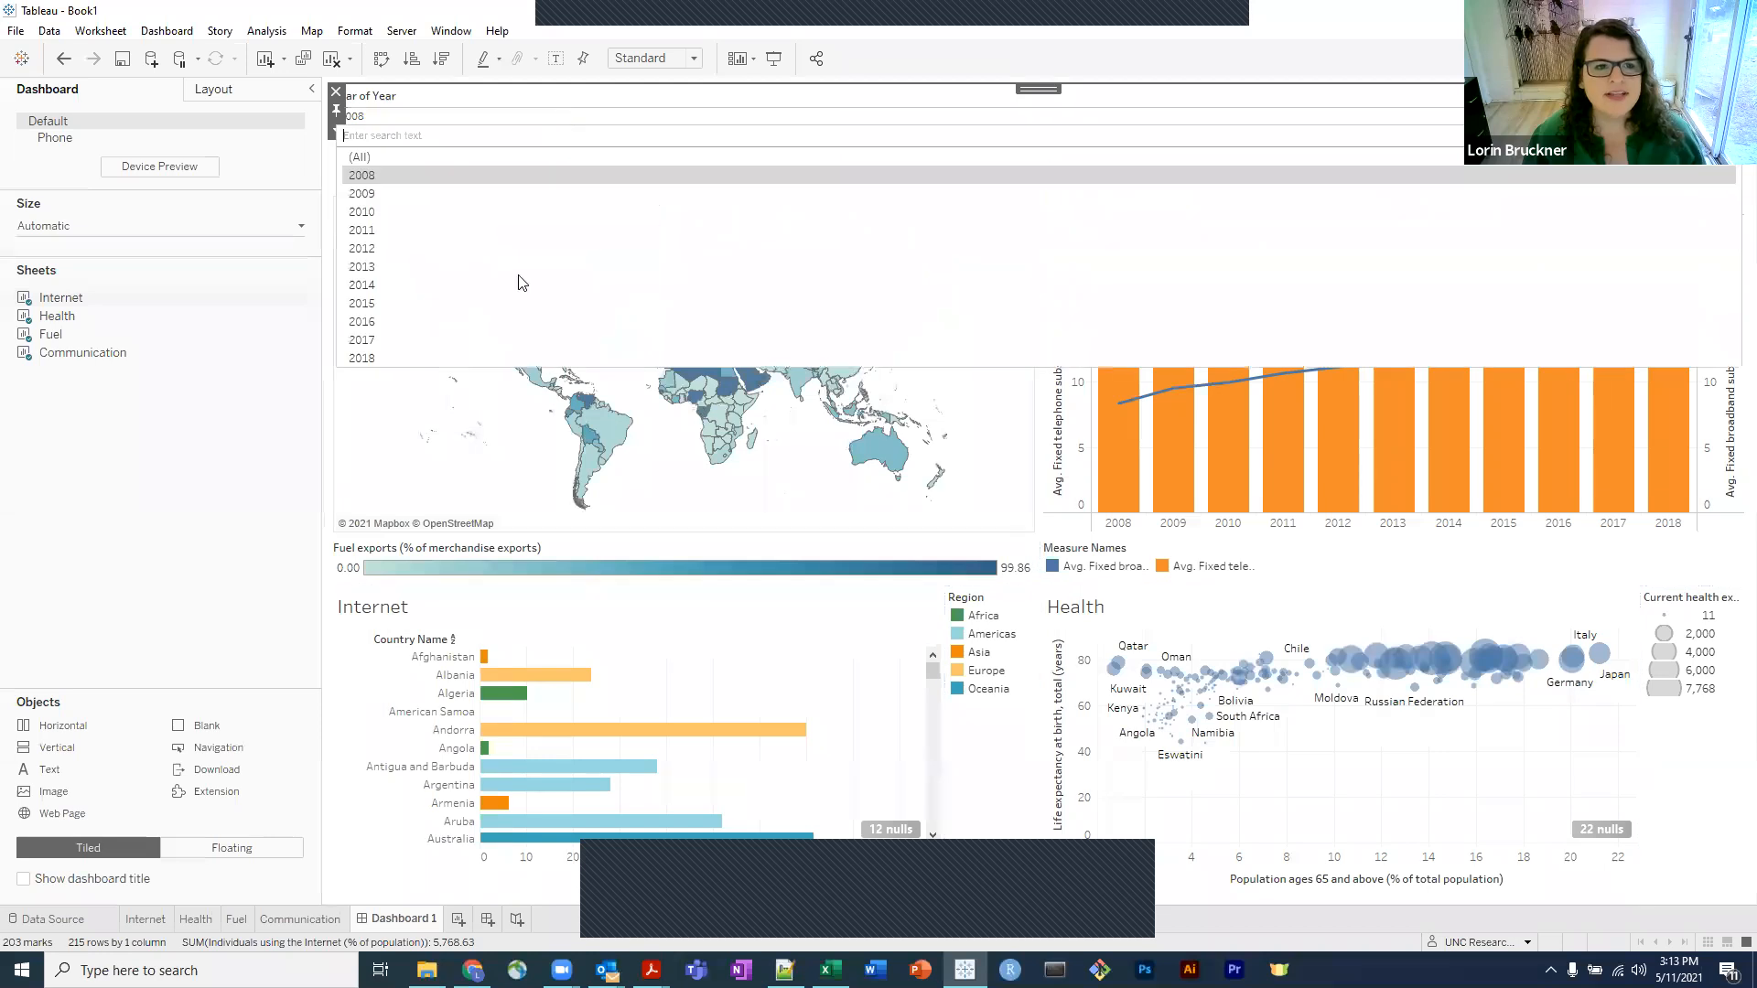
click(518, 268)
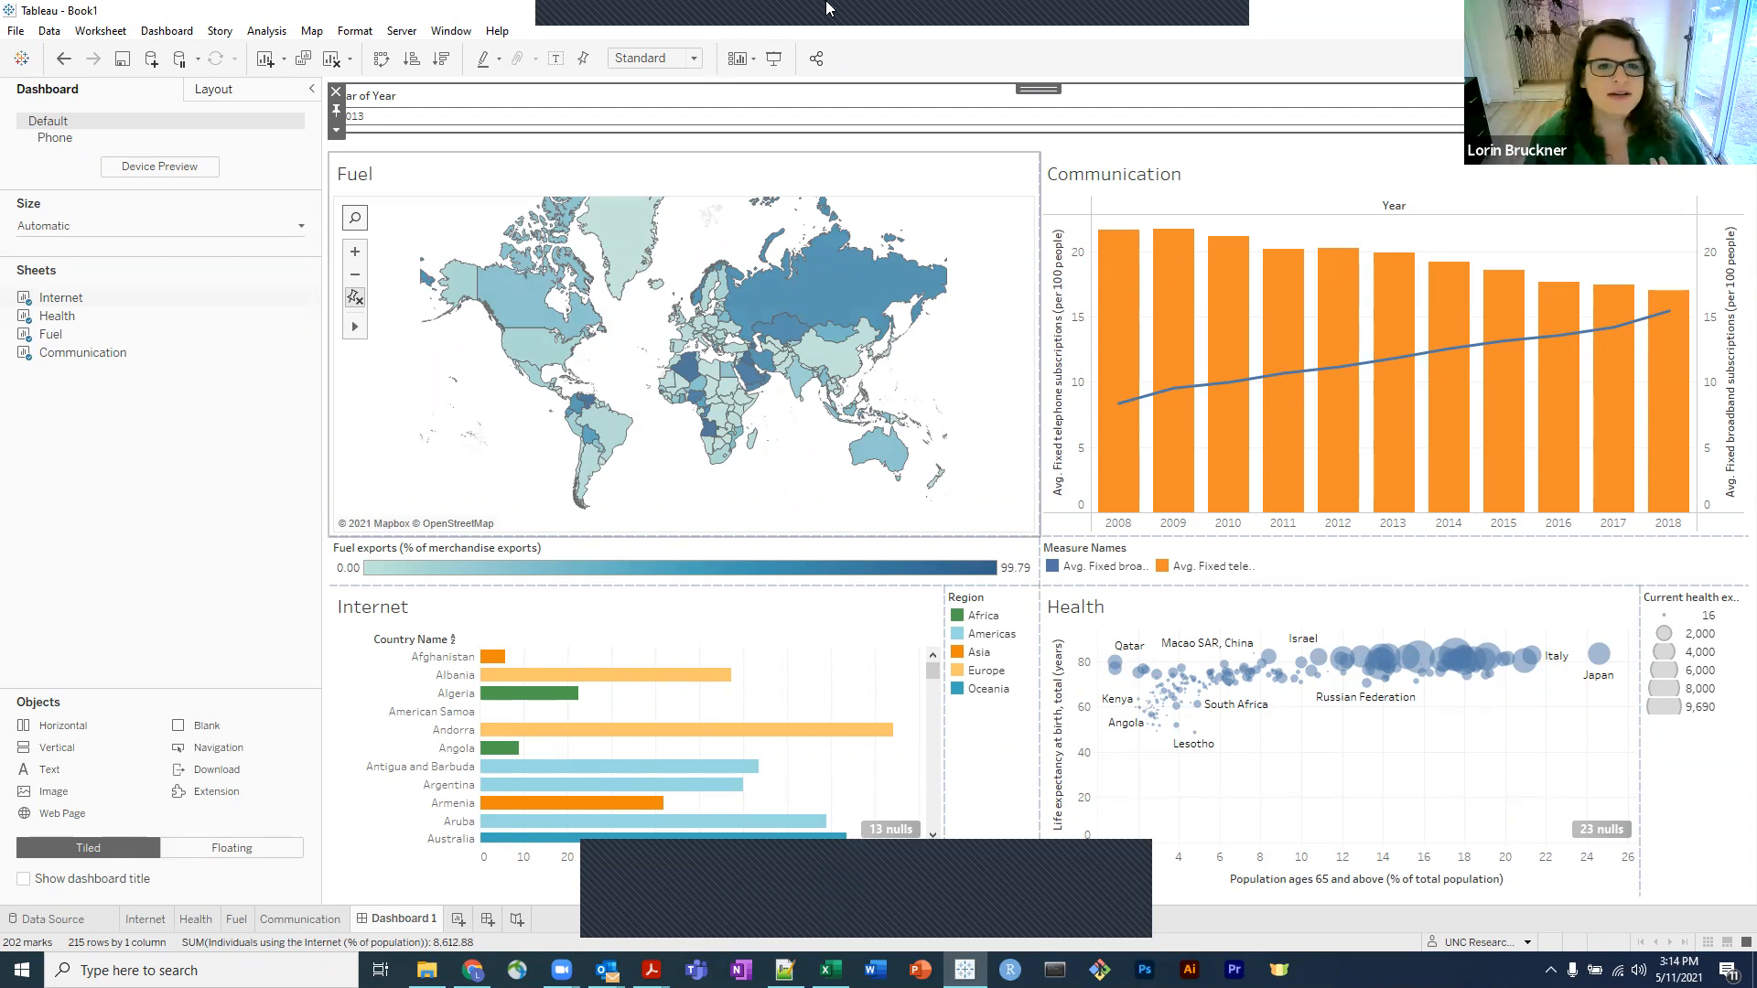
click(455, 121)
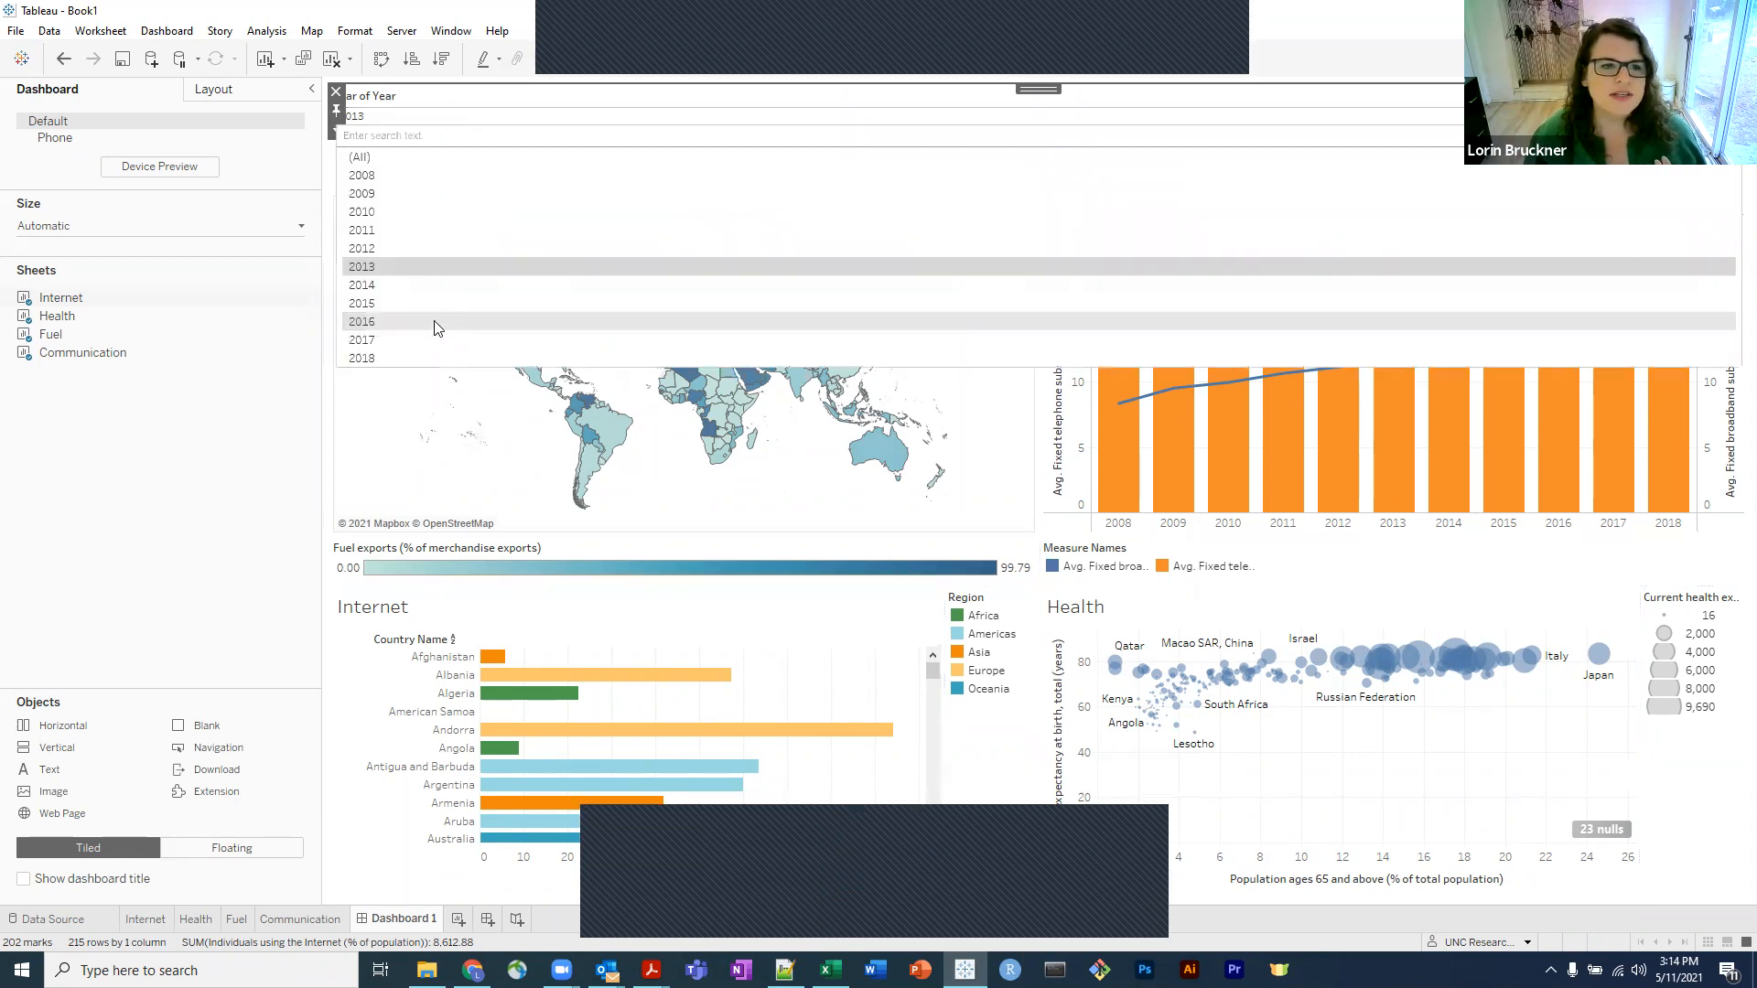
click(436, 327)
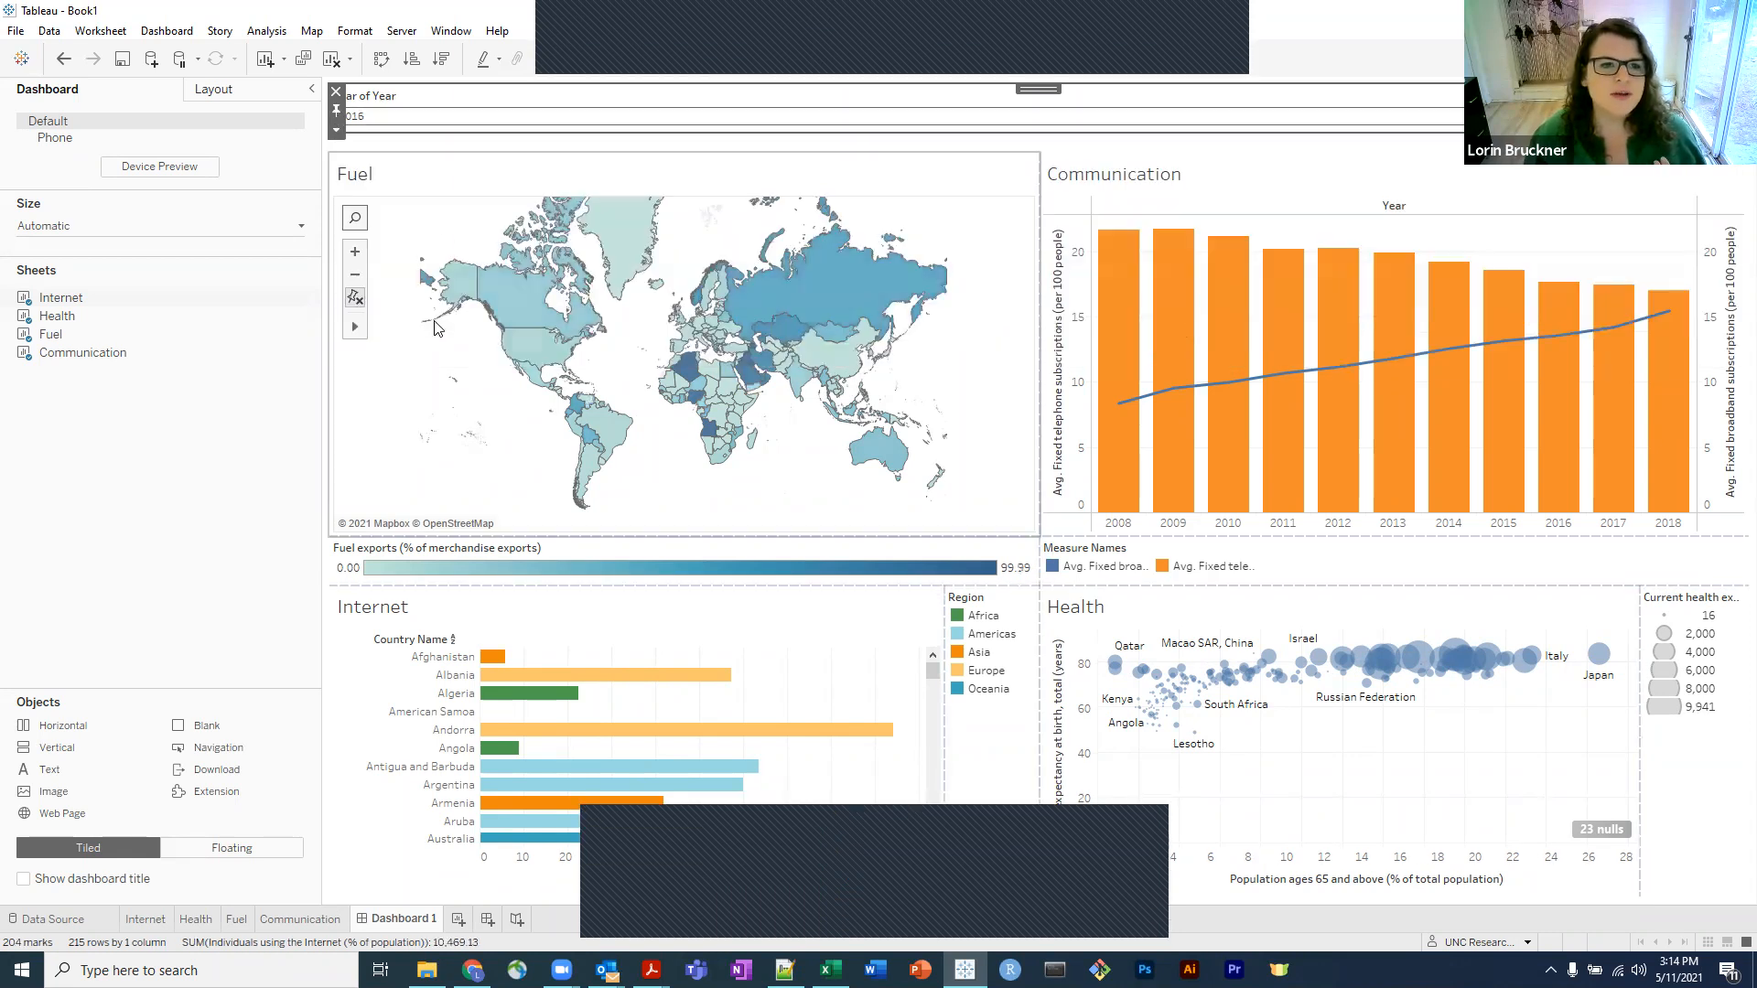
Use the Fuel map as a filter for the dashboard, test it with United States, Russian Federation and Brazil, and clear the selection.
click(951, 181)
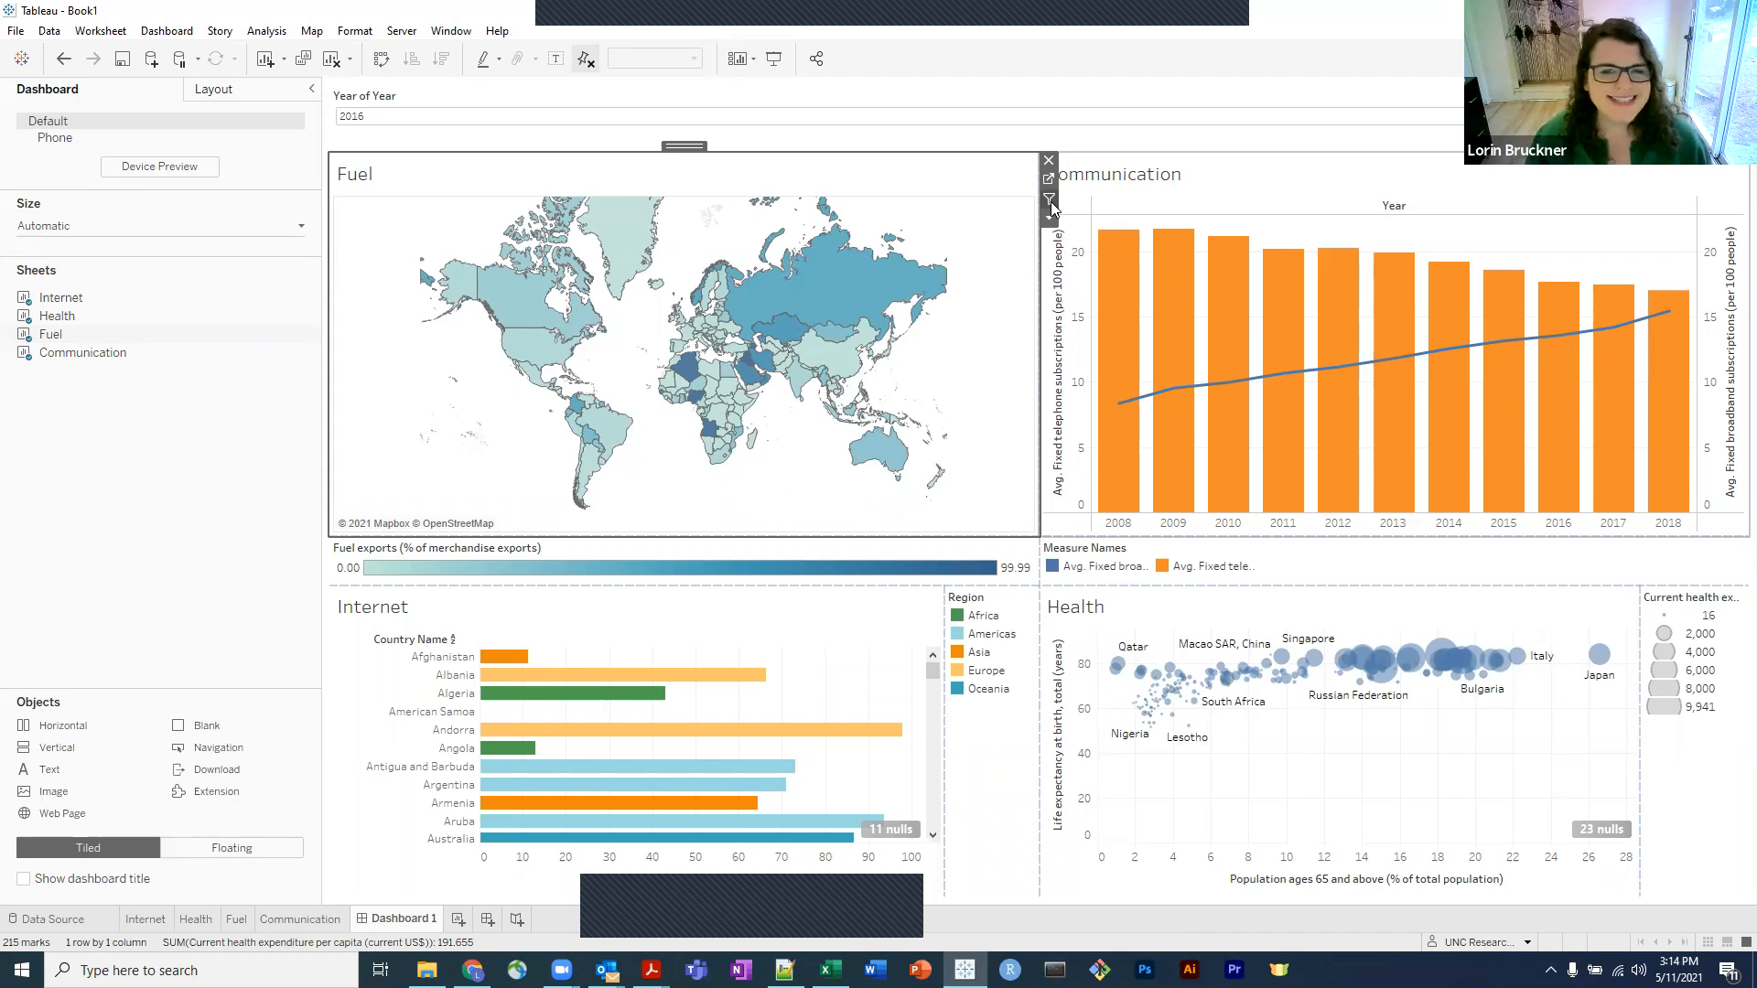
click(1049, 200)
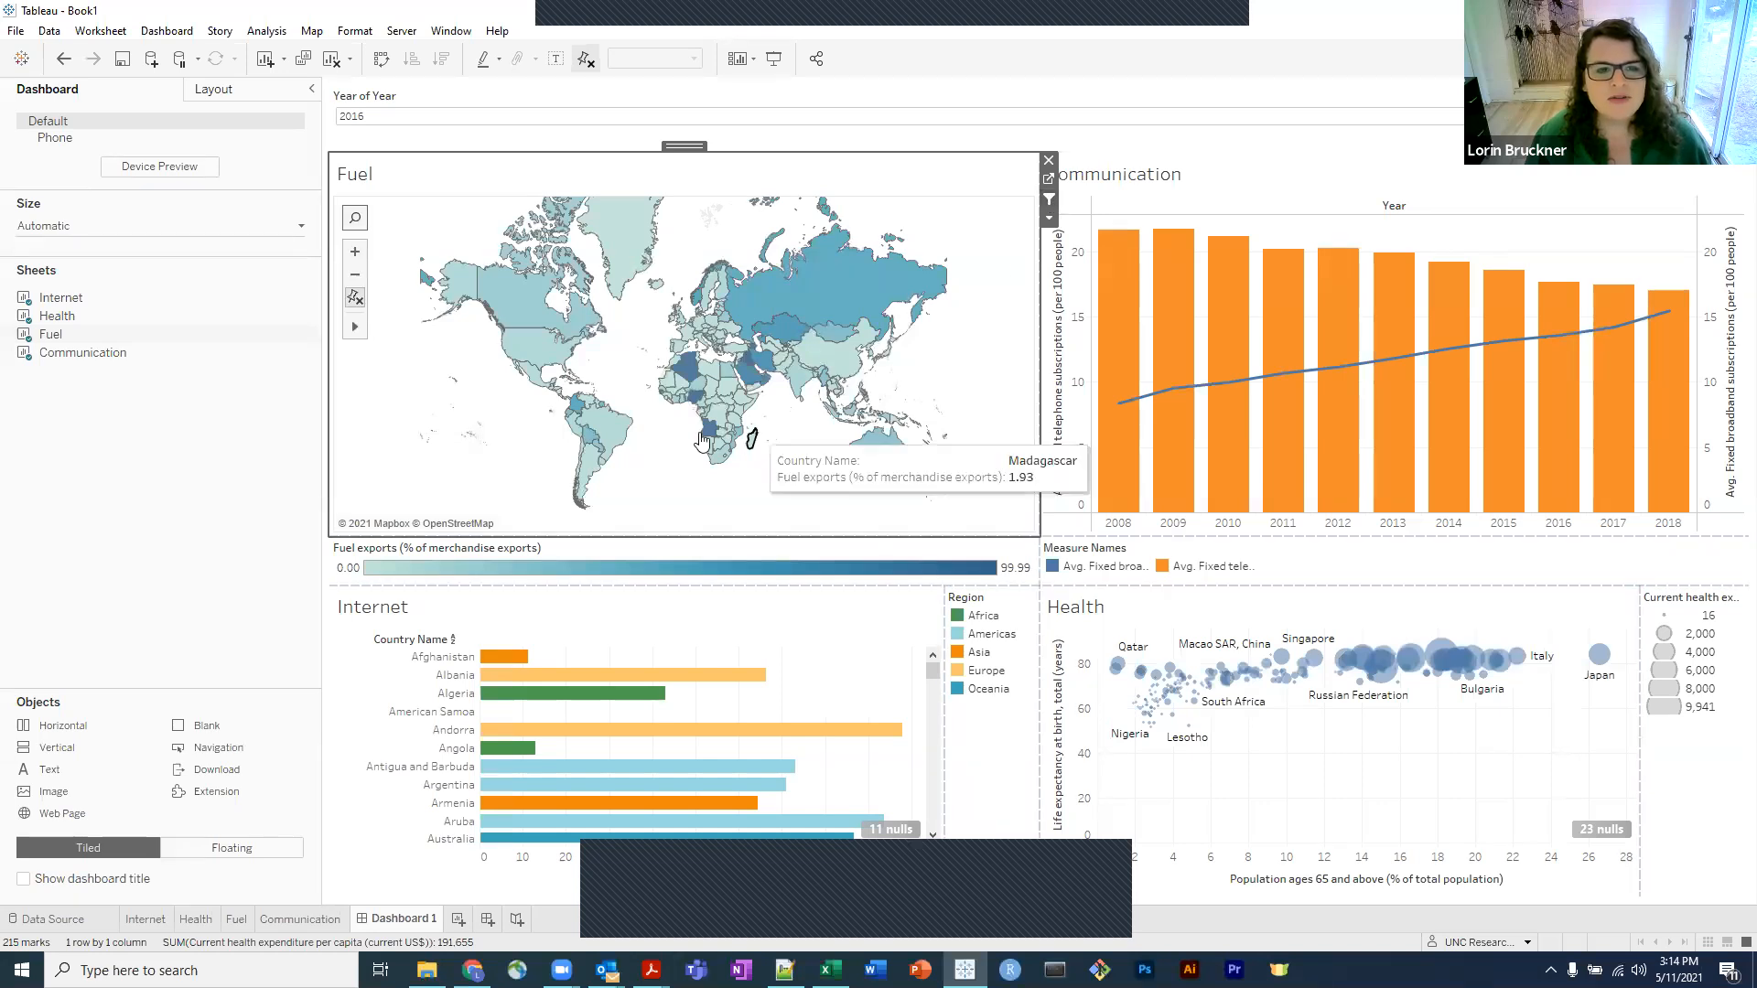
click(533, 356)
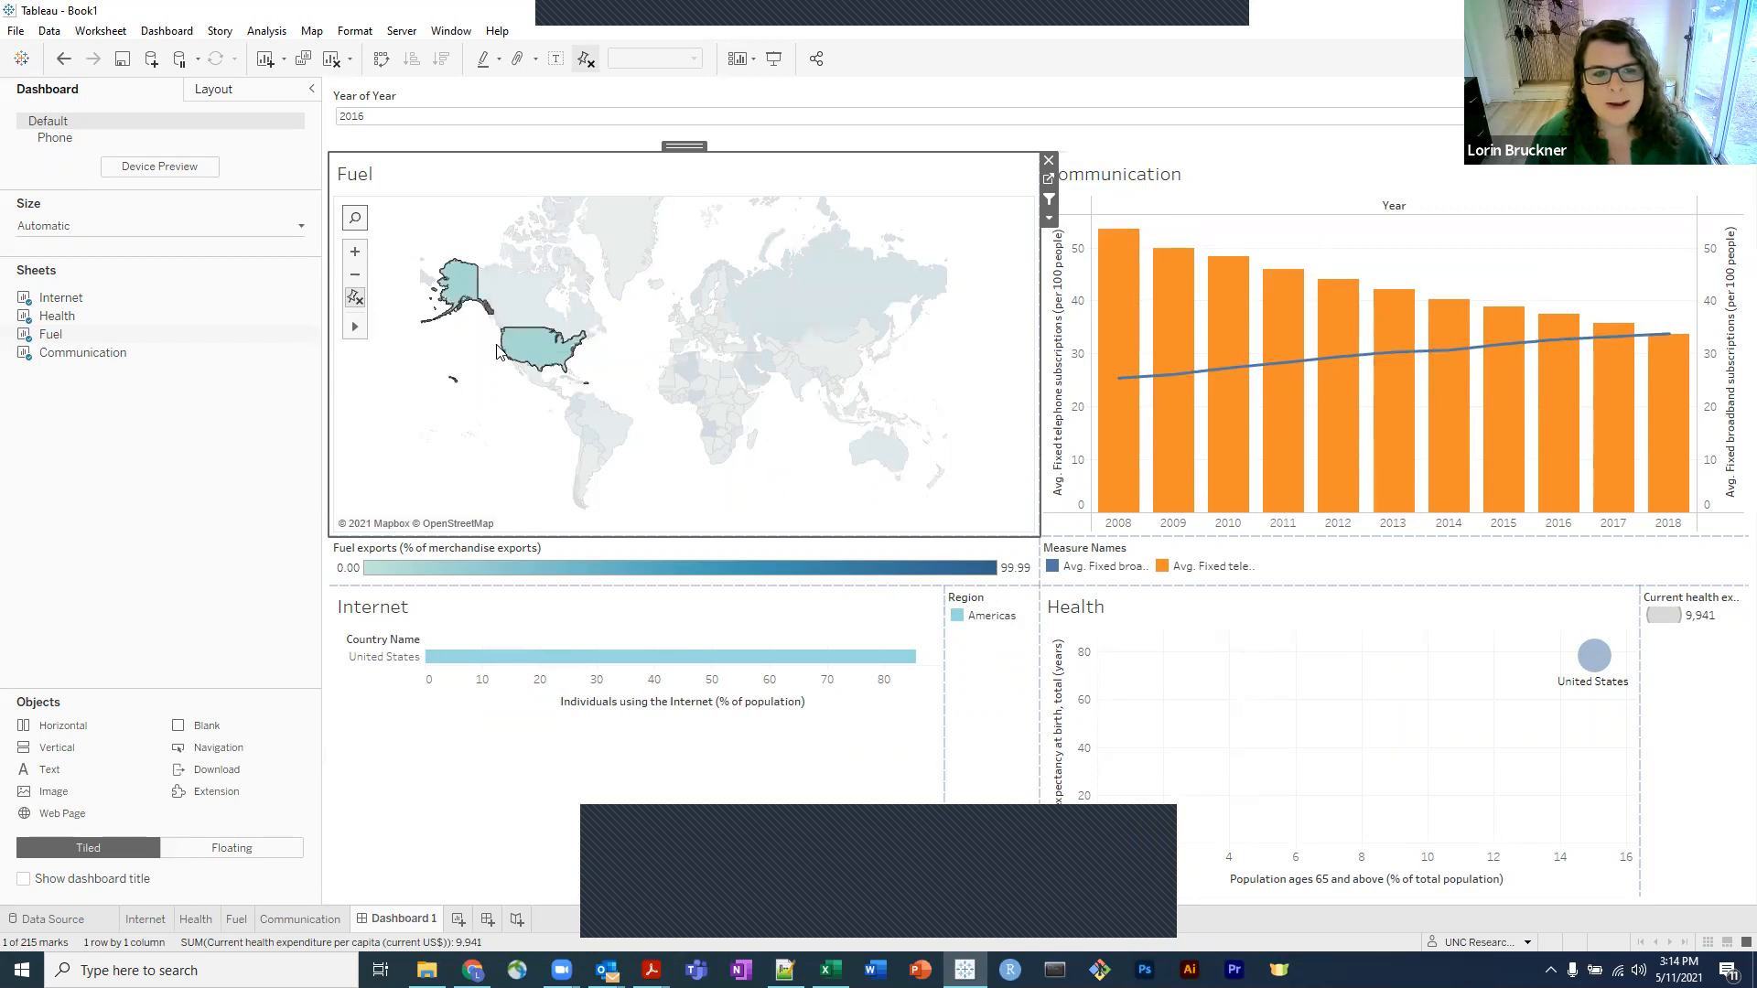
mouse_move(538, 357)
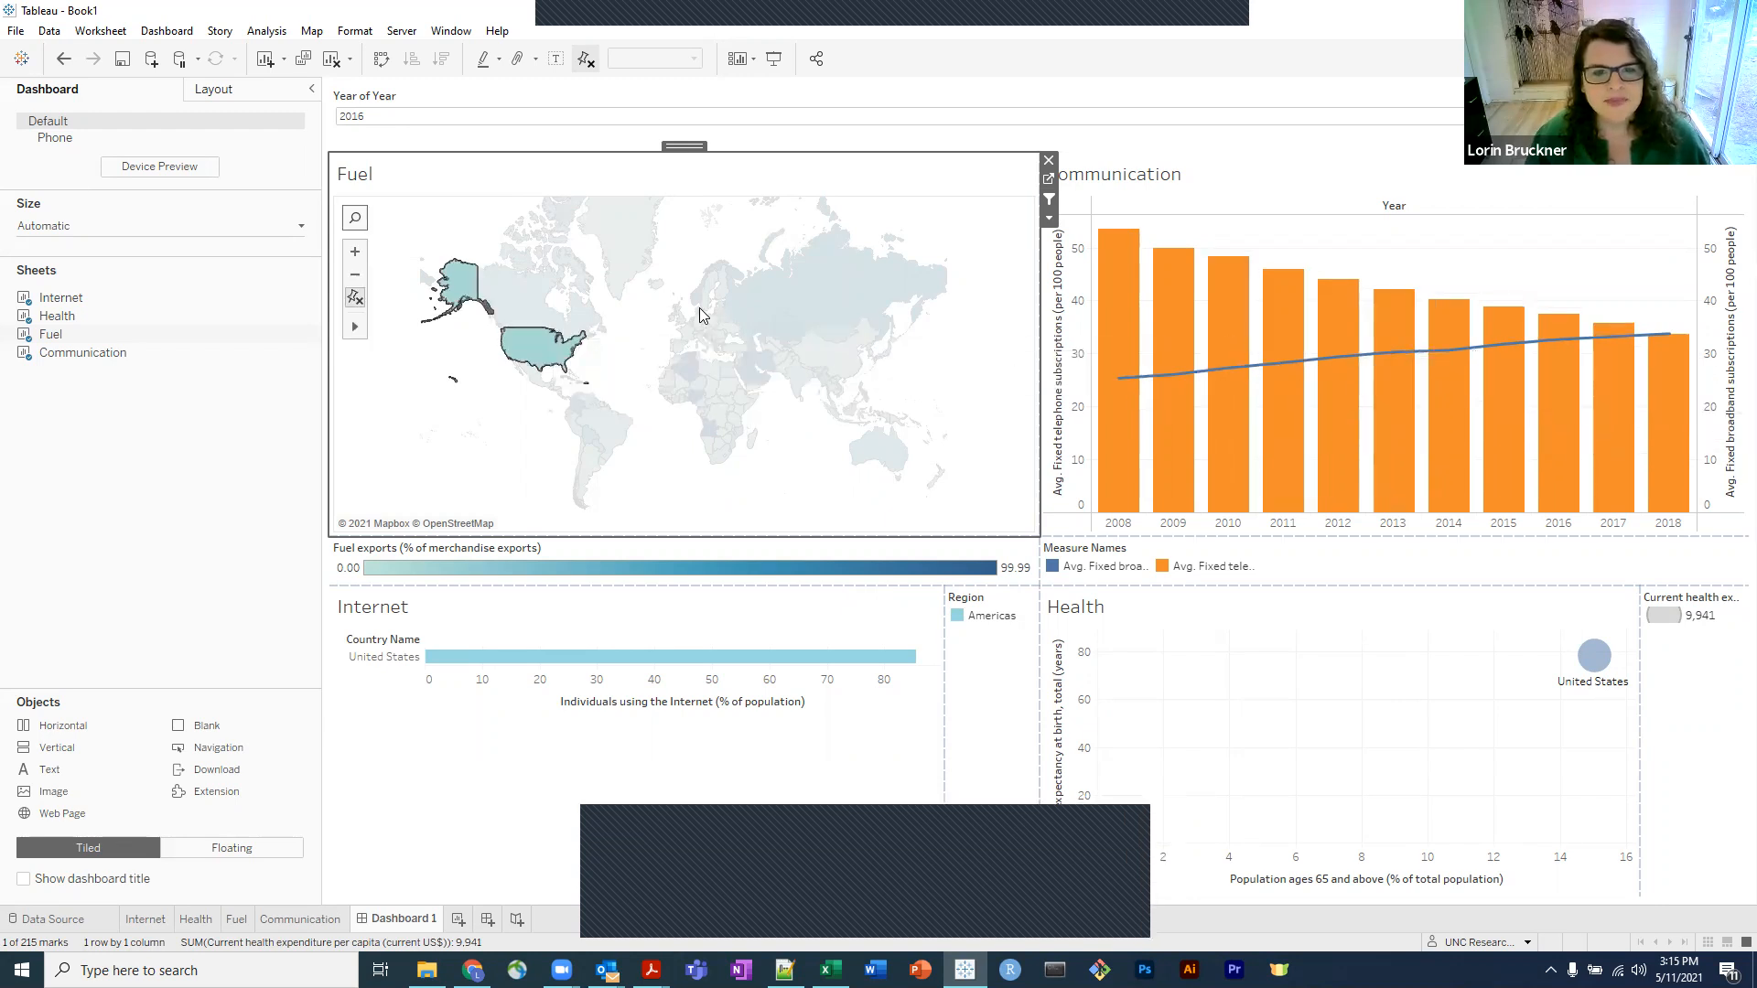
click(832, 300)
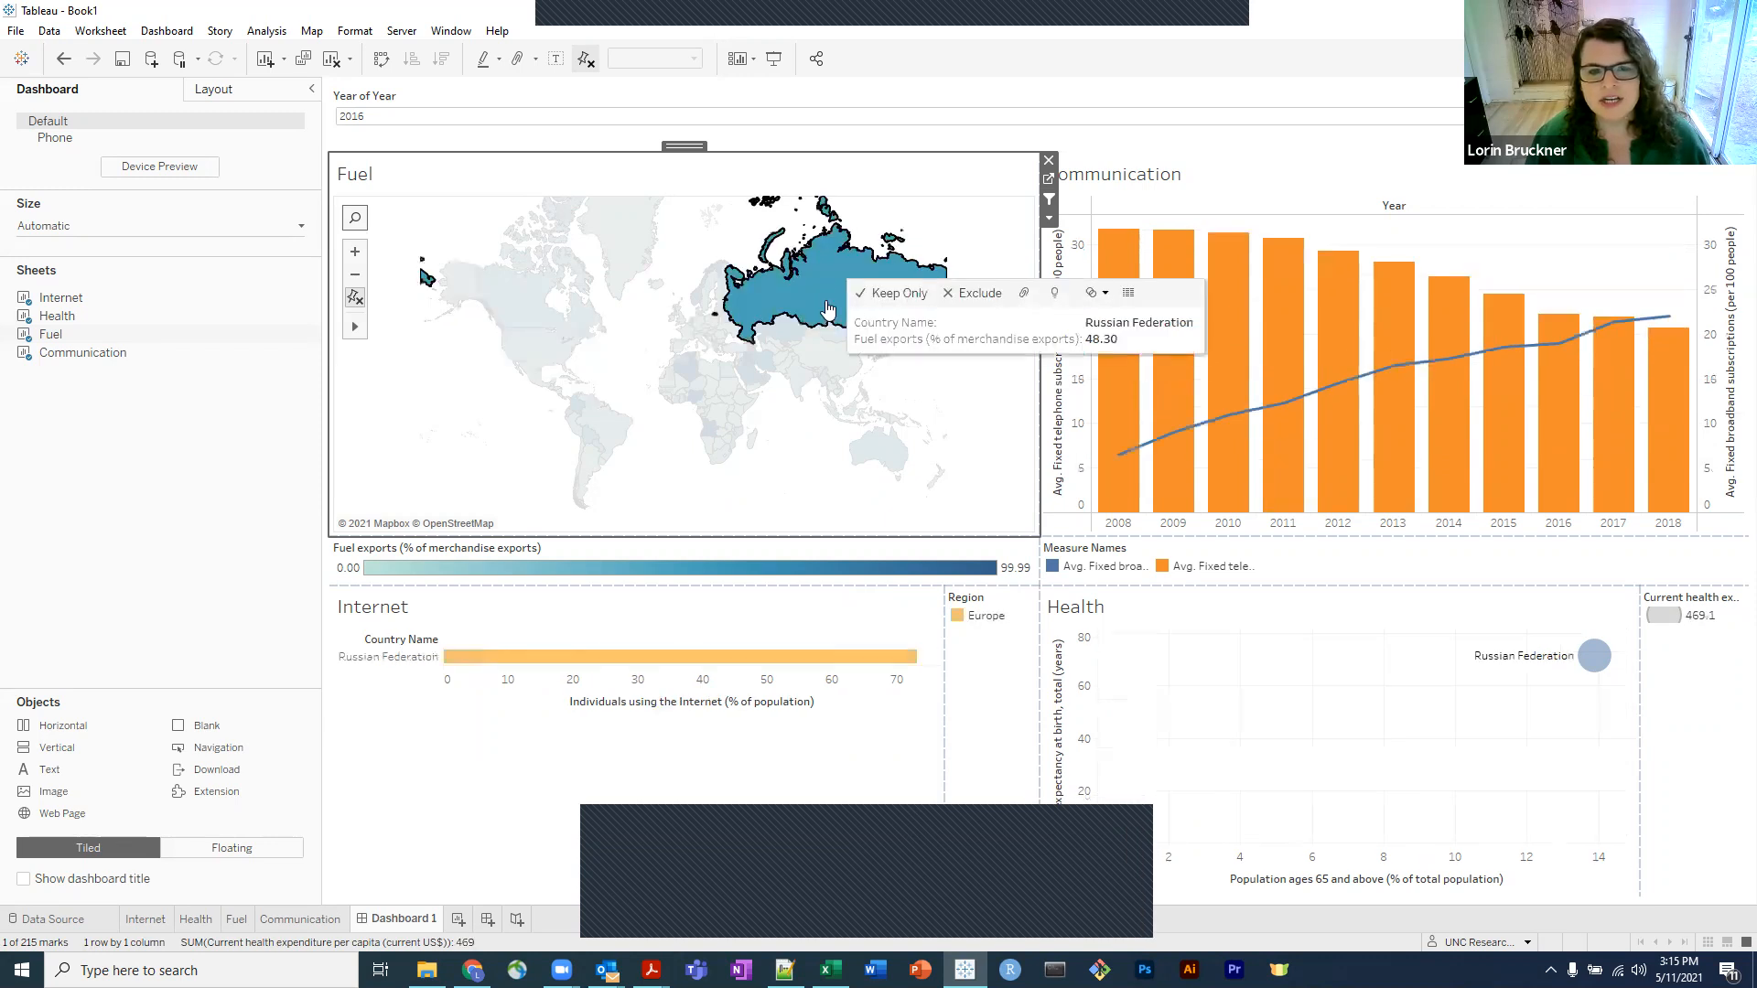
click(621, 433)
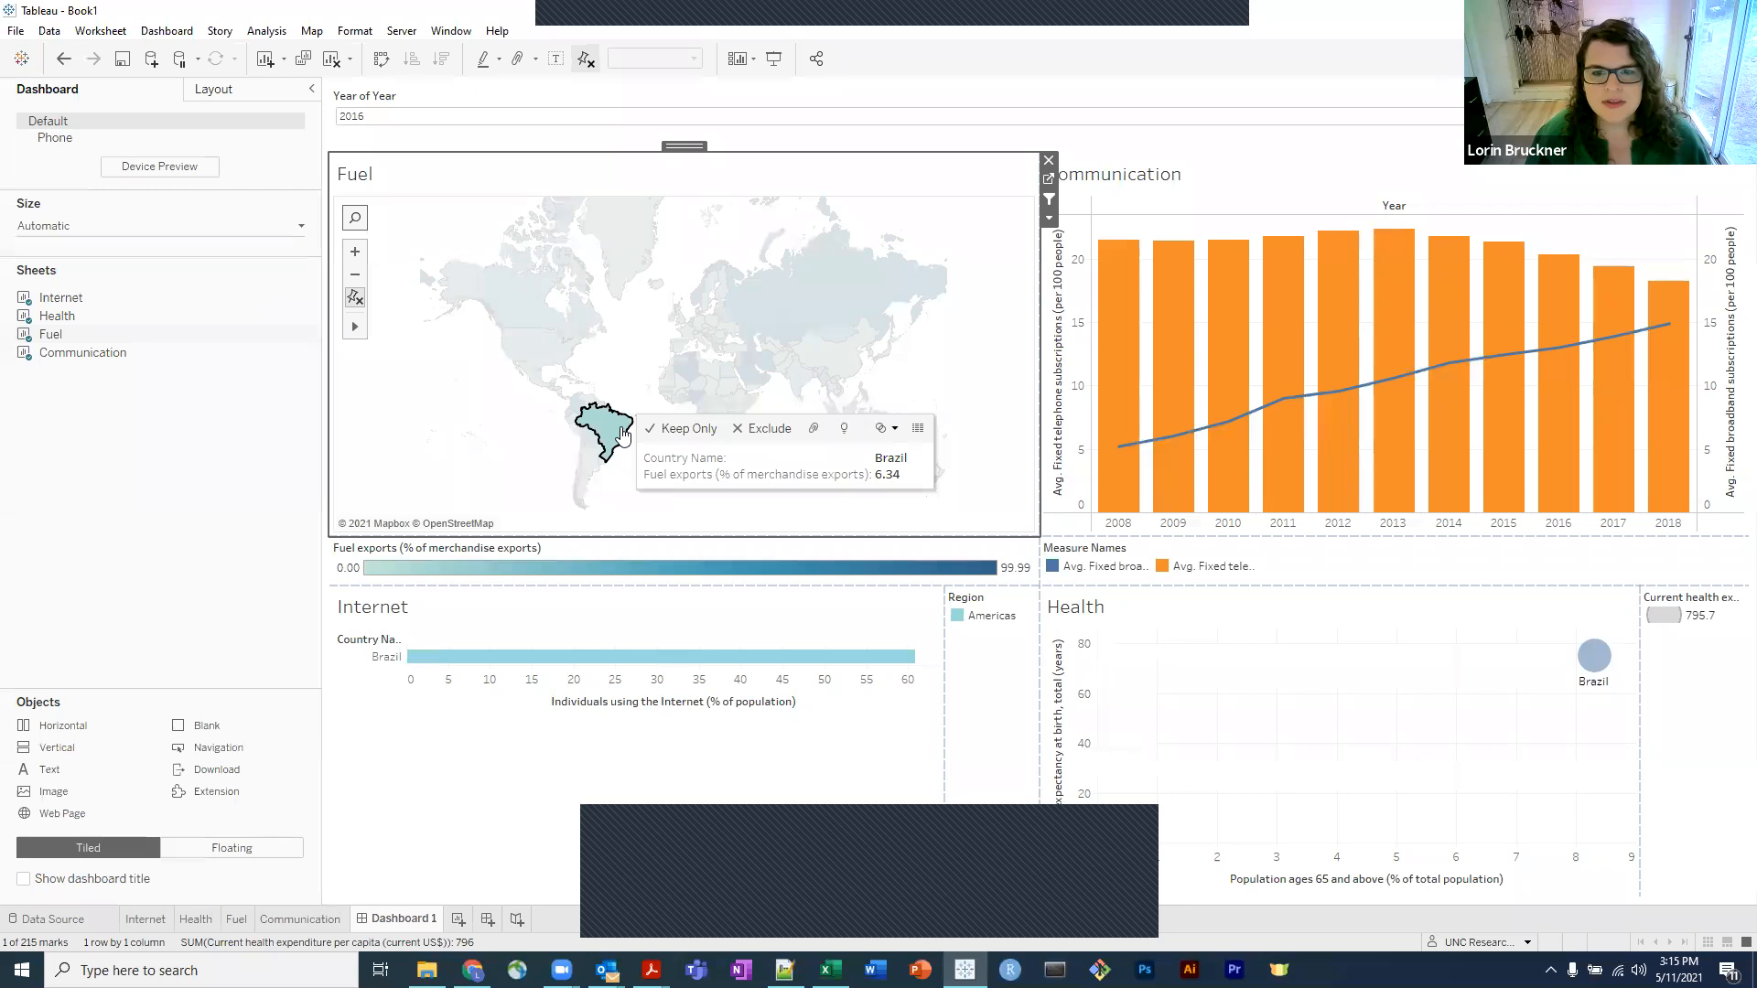
click(622, 433)
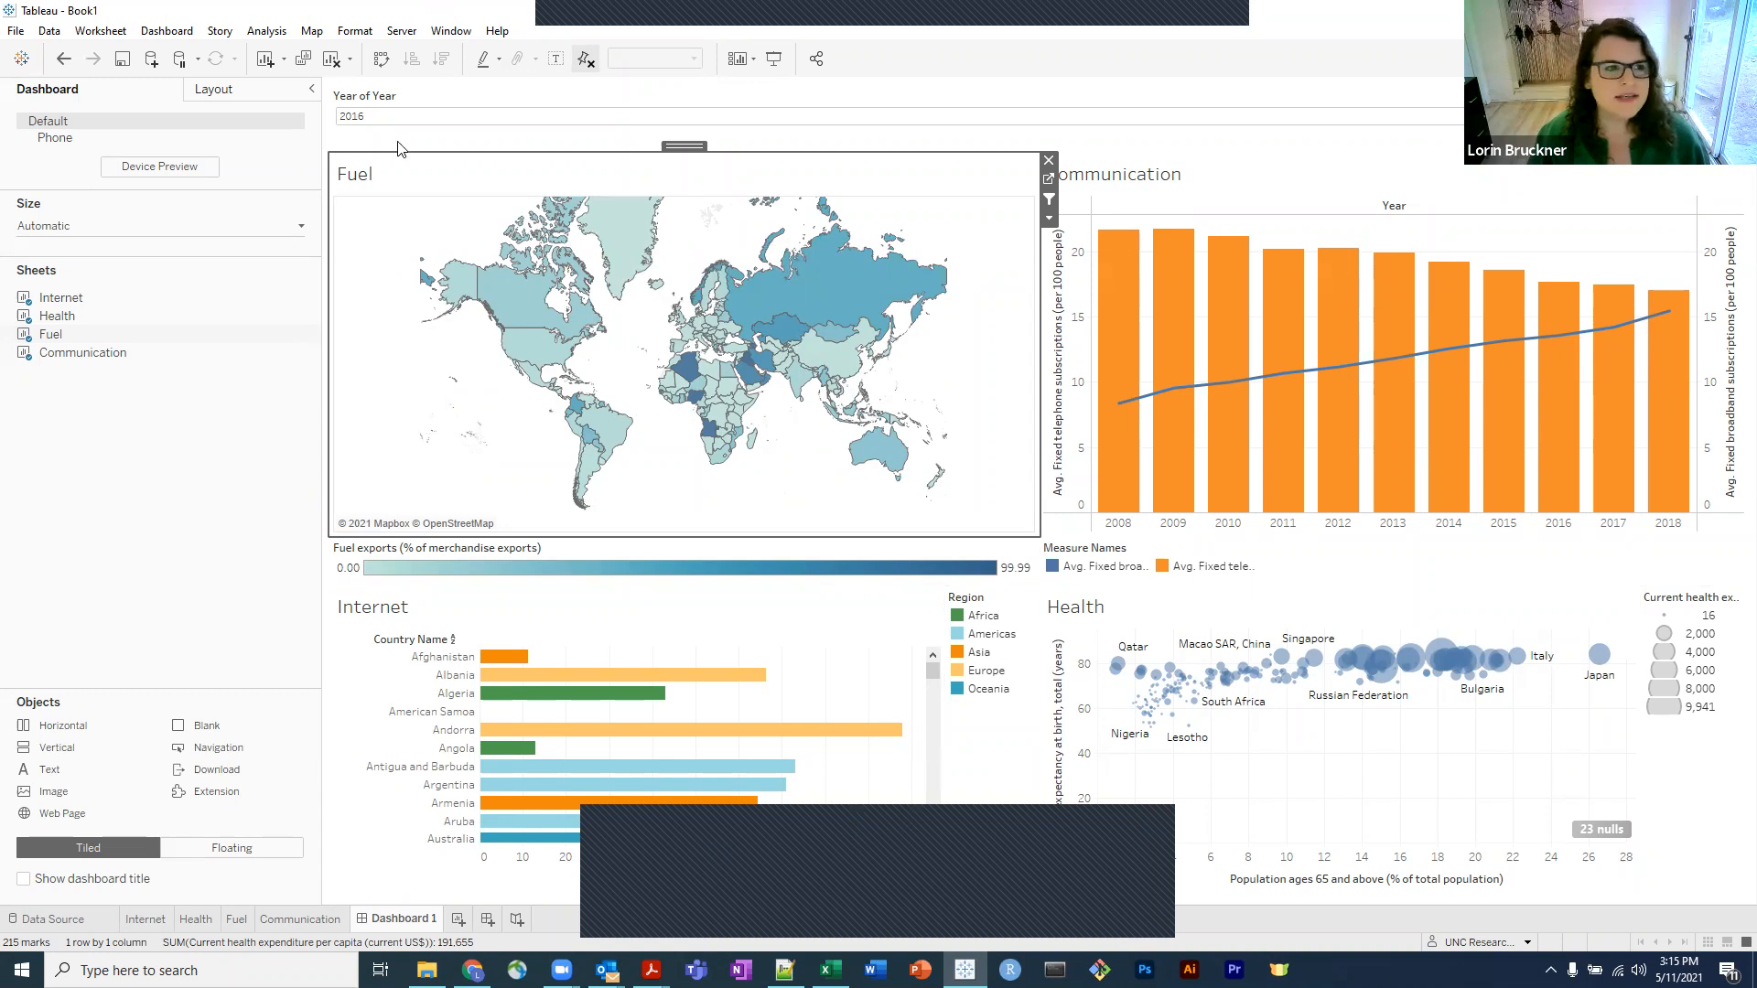
click(16, 31)
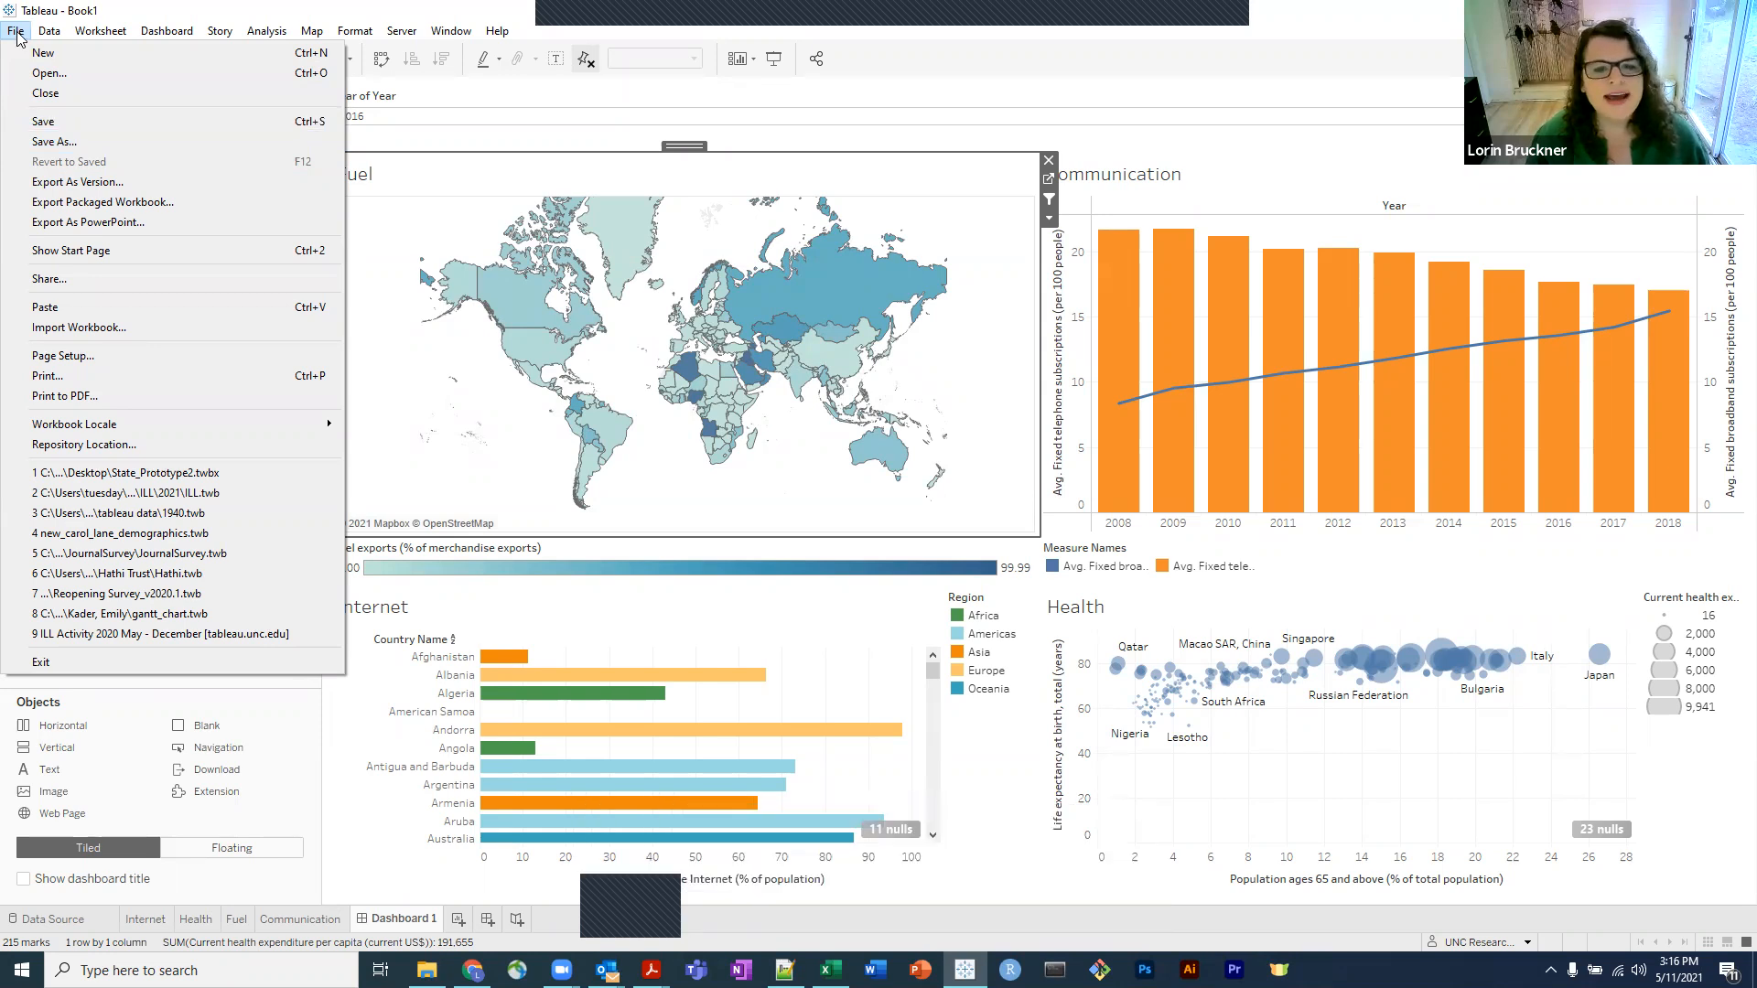
click(1113, 392)
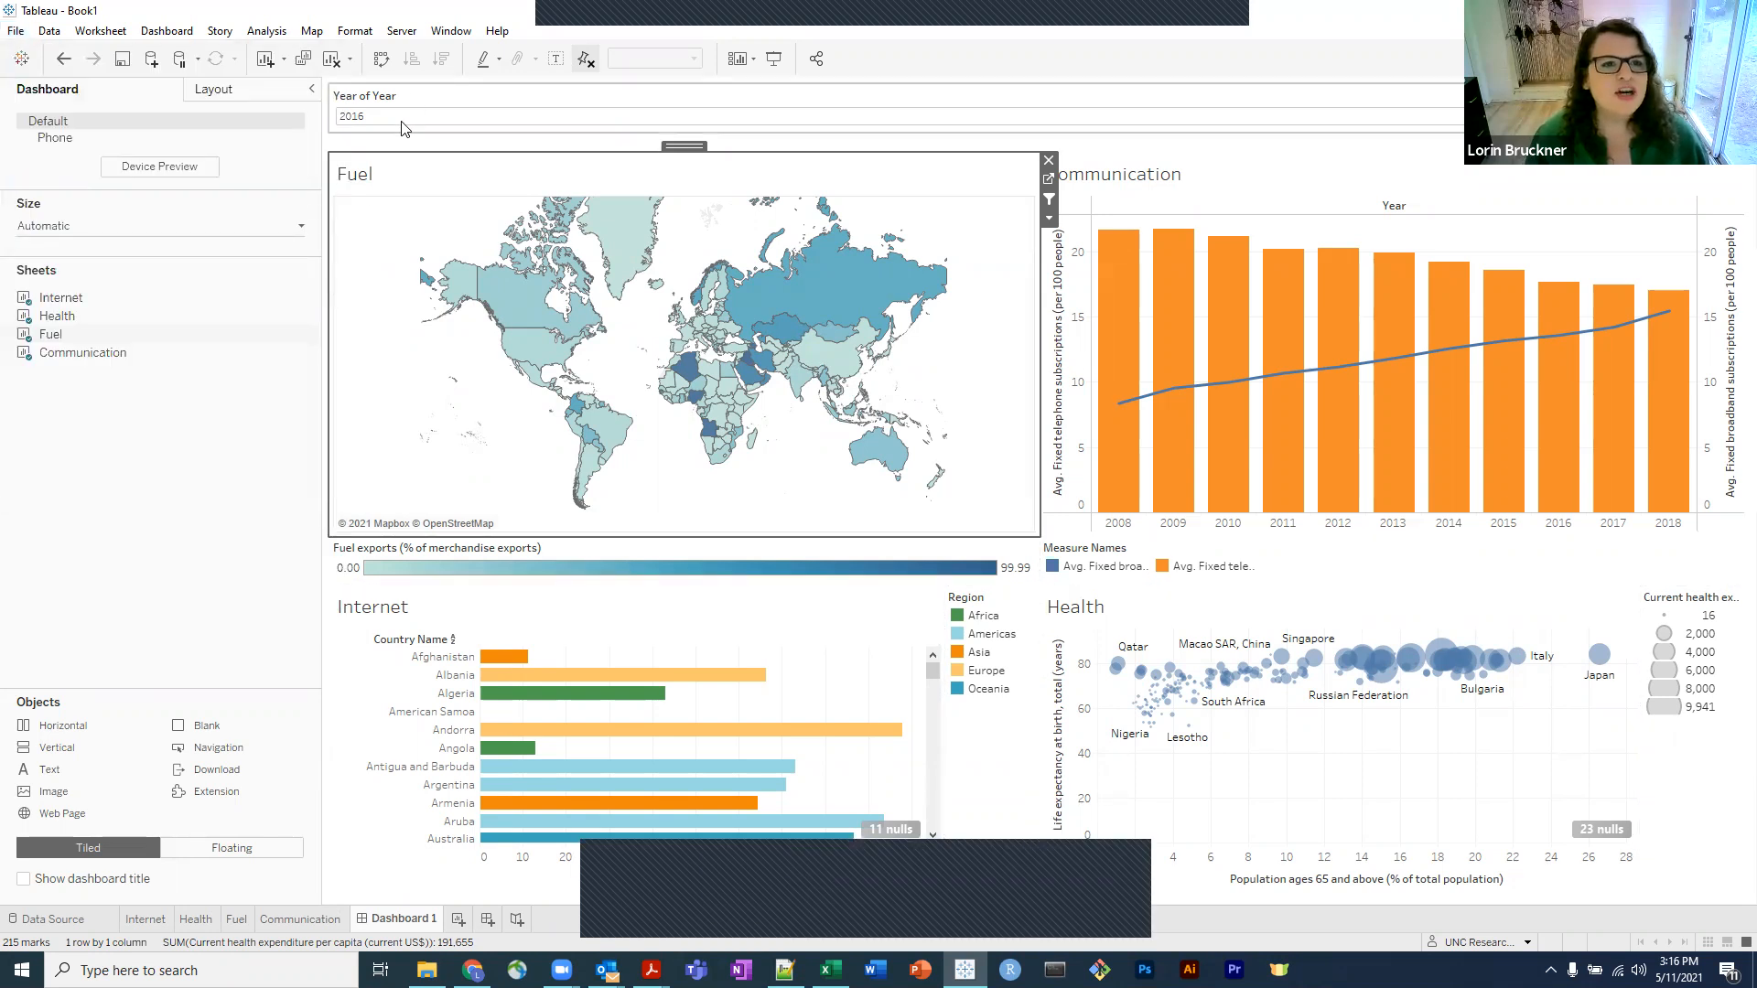
Try to save the workbook to Tableau Public.
click(401, 32)
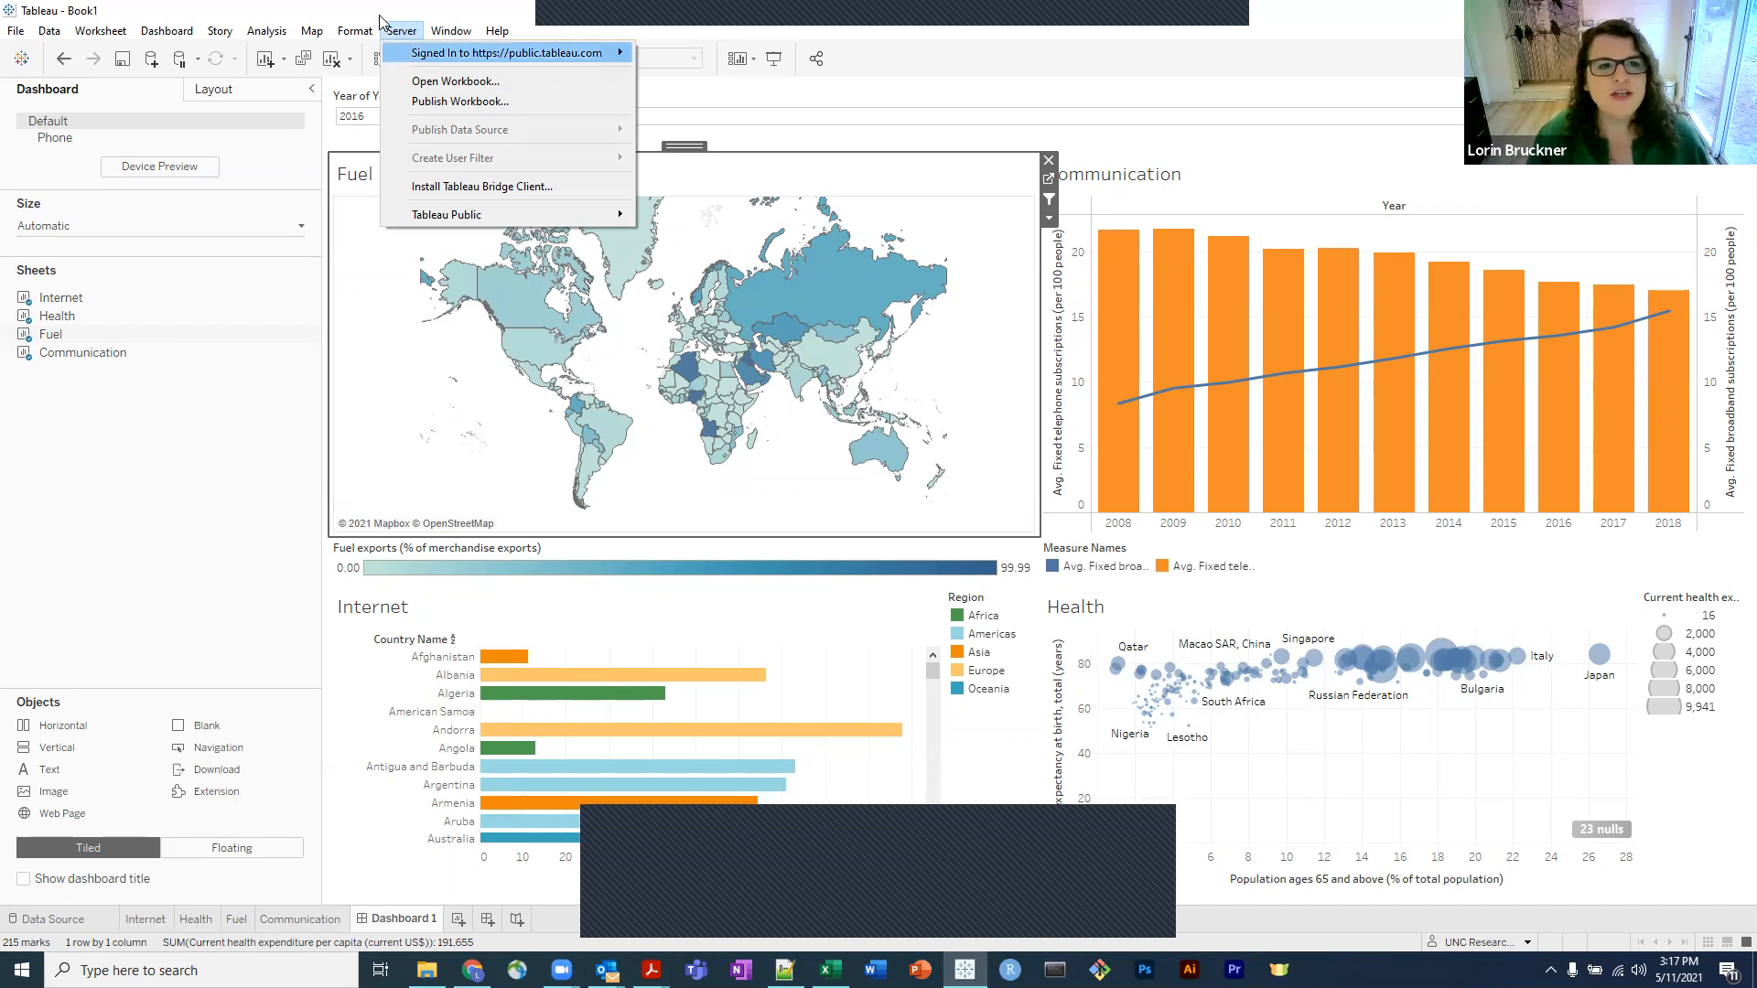
mouse_move(434, 216)
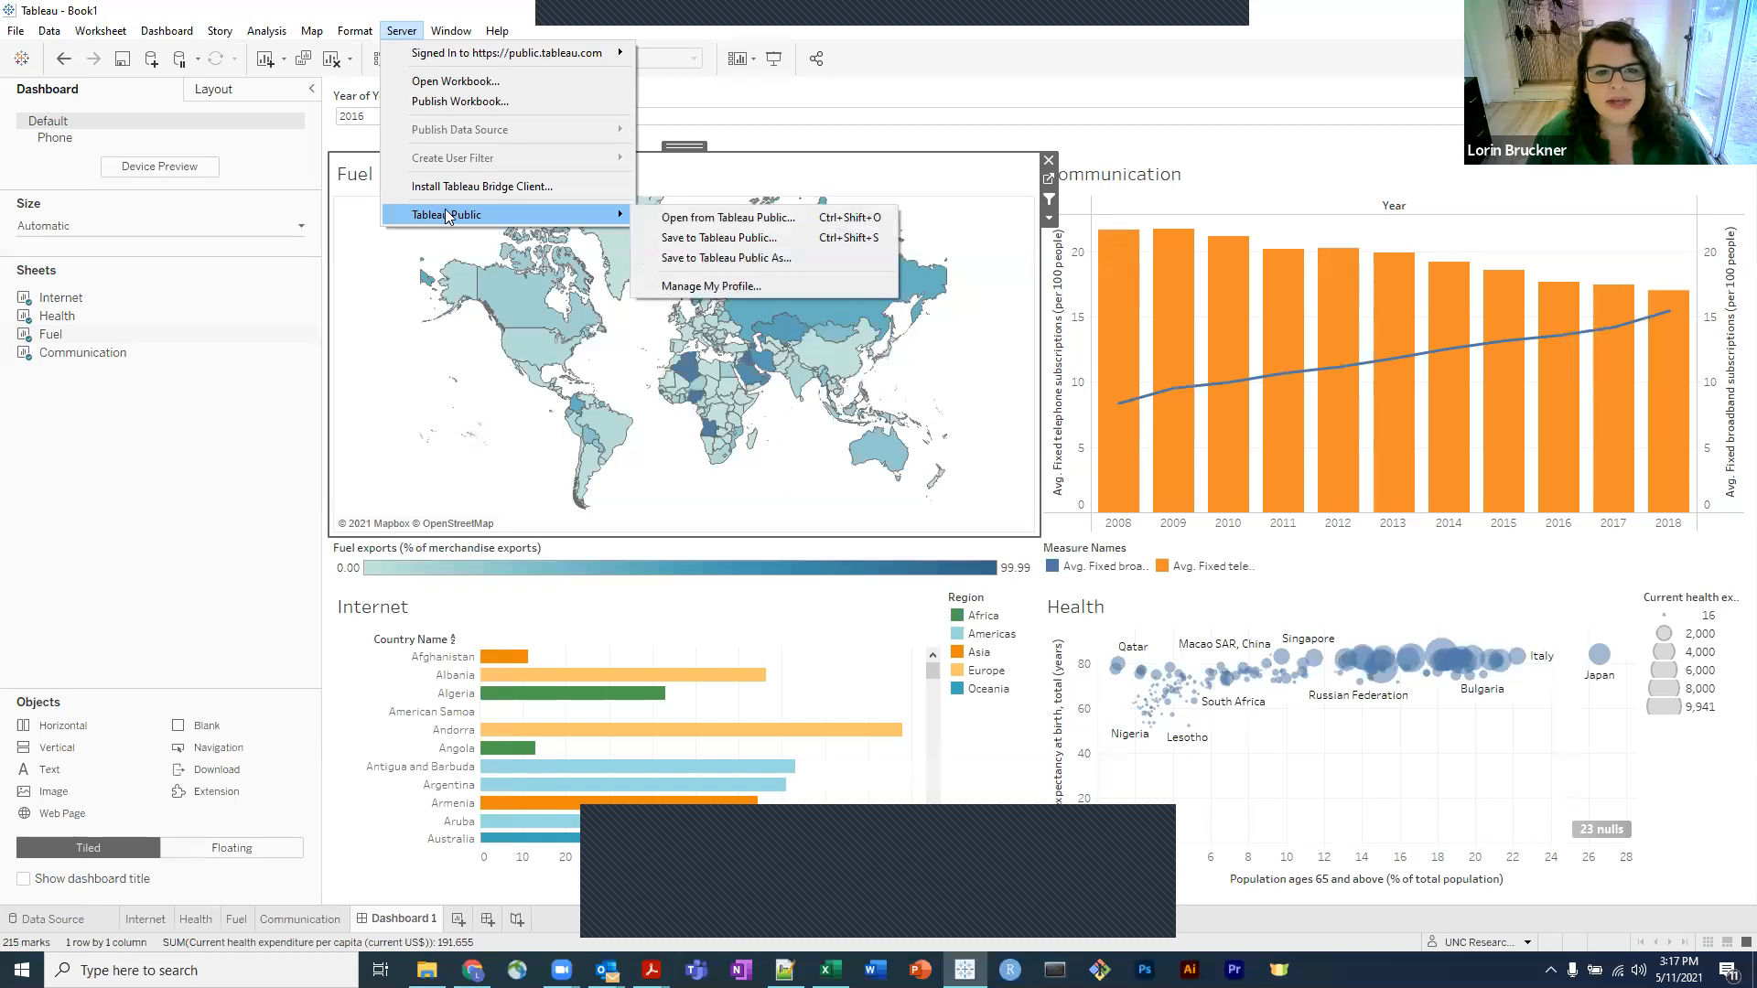
click(764, 240)
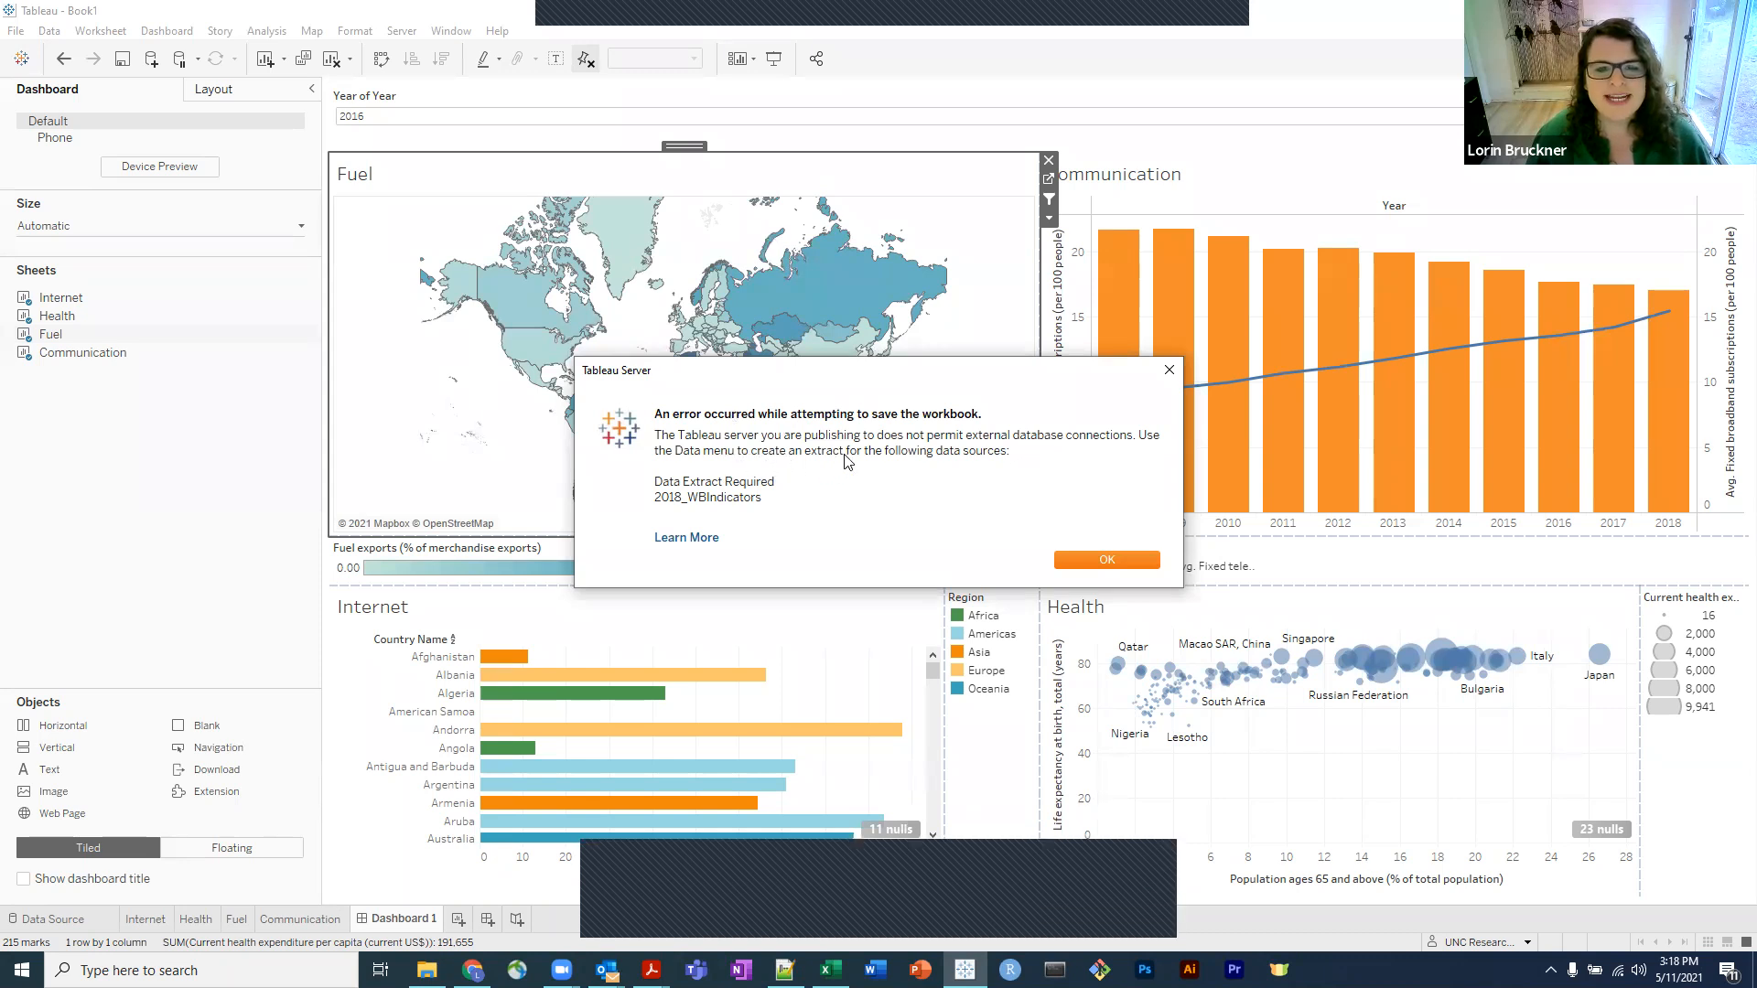
click(1082, 561)
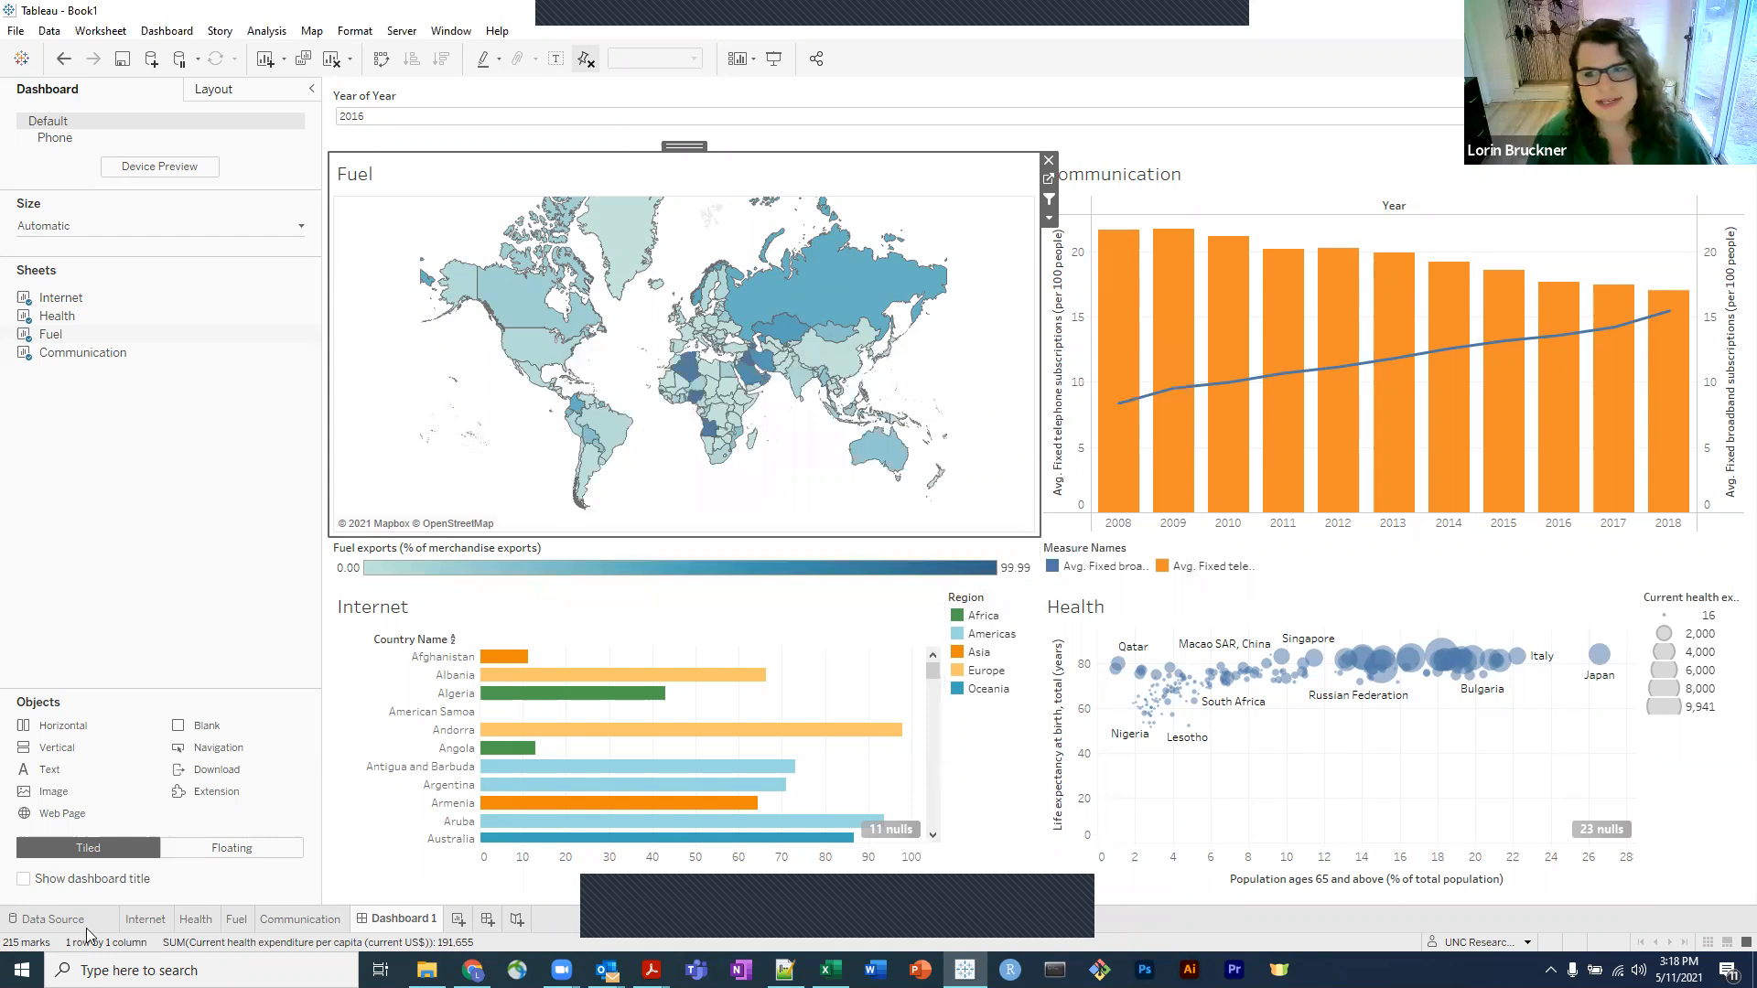
Change the 2018_WBIndicators data source from a live connection to an extract, saved as 2018_WBIndicators.hyper over the existing file.
click(55, 918)
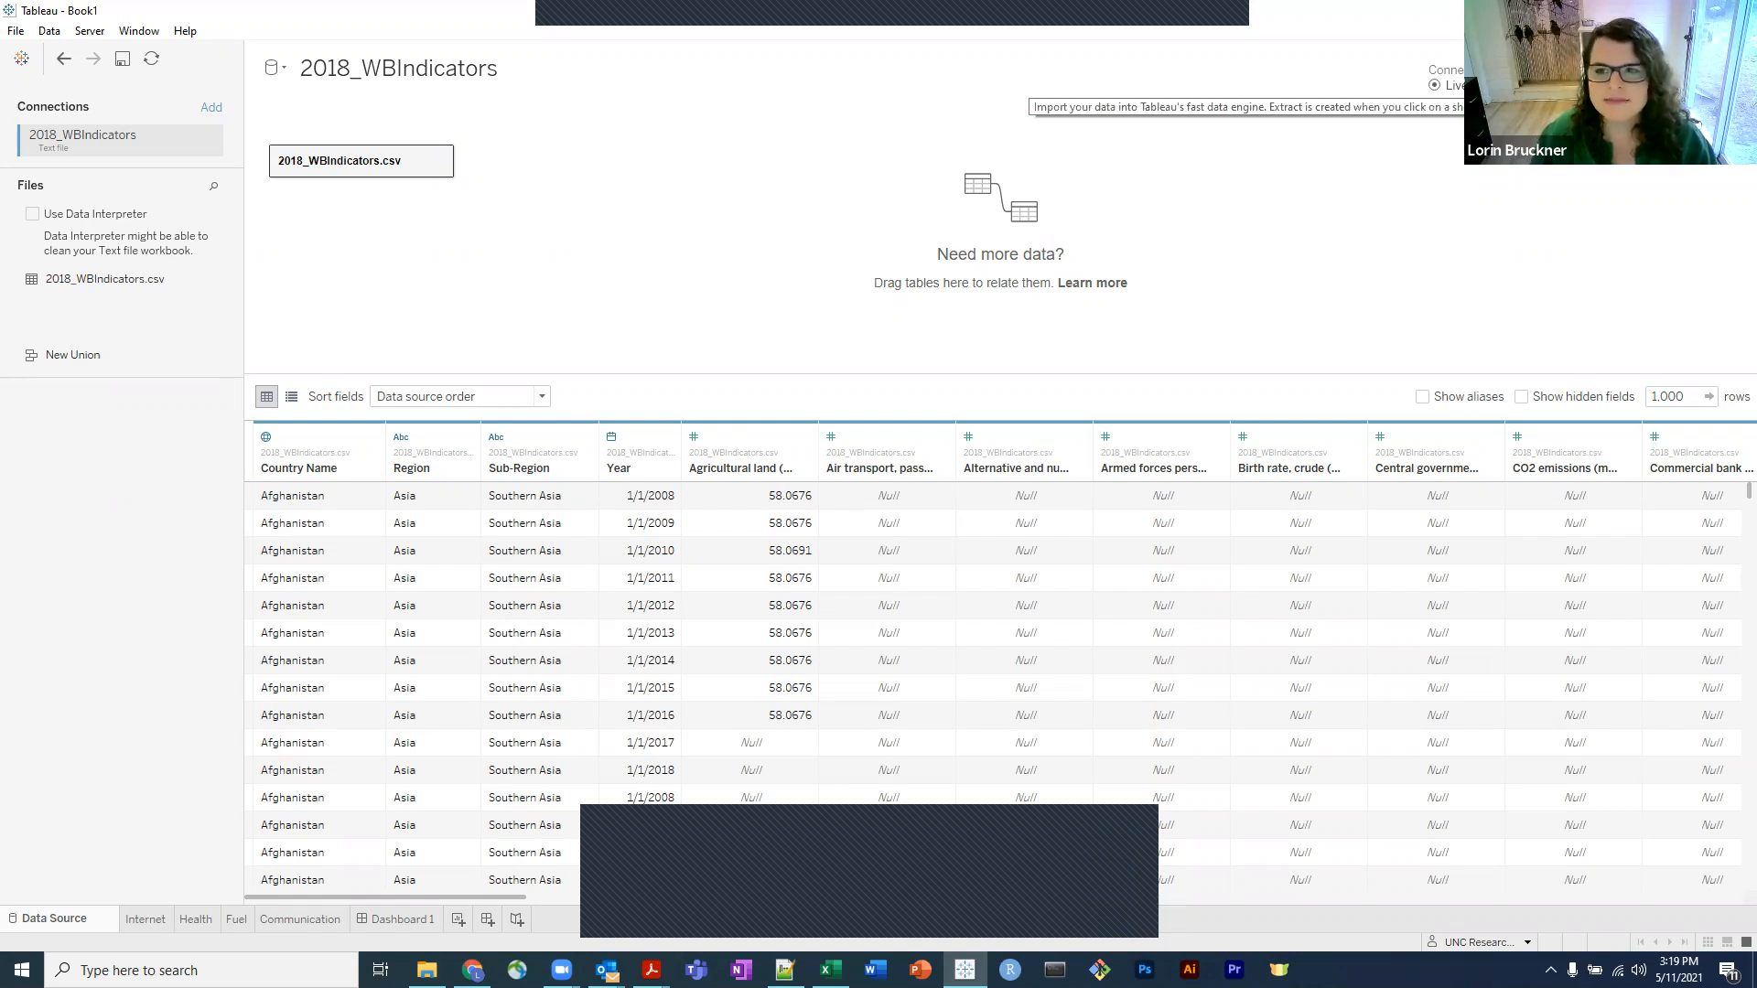
click(1434, 102)
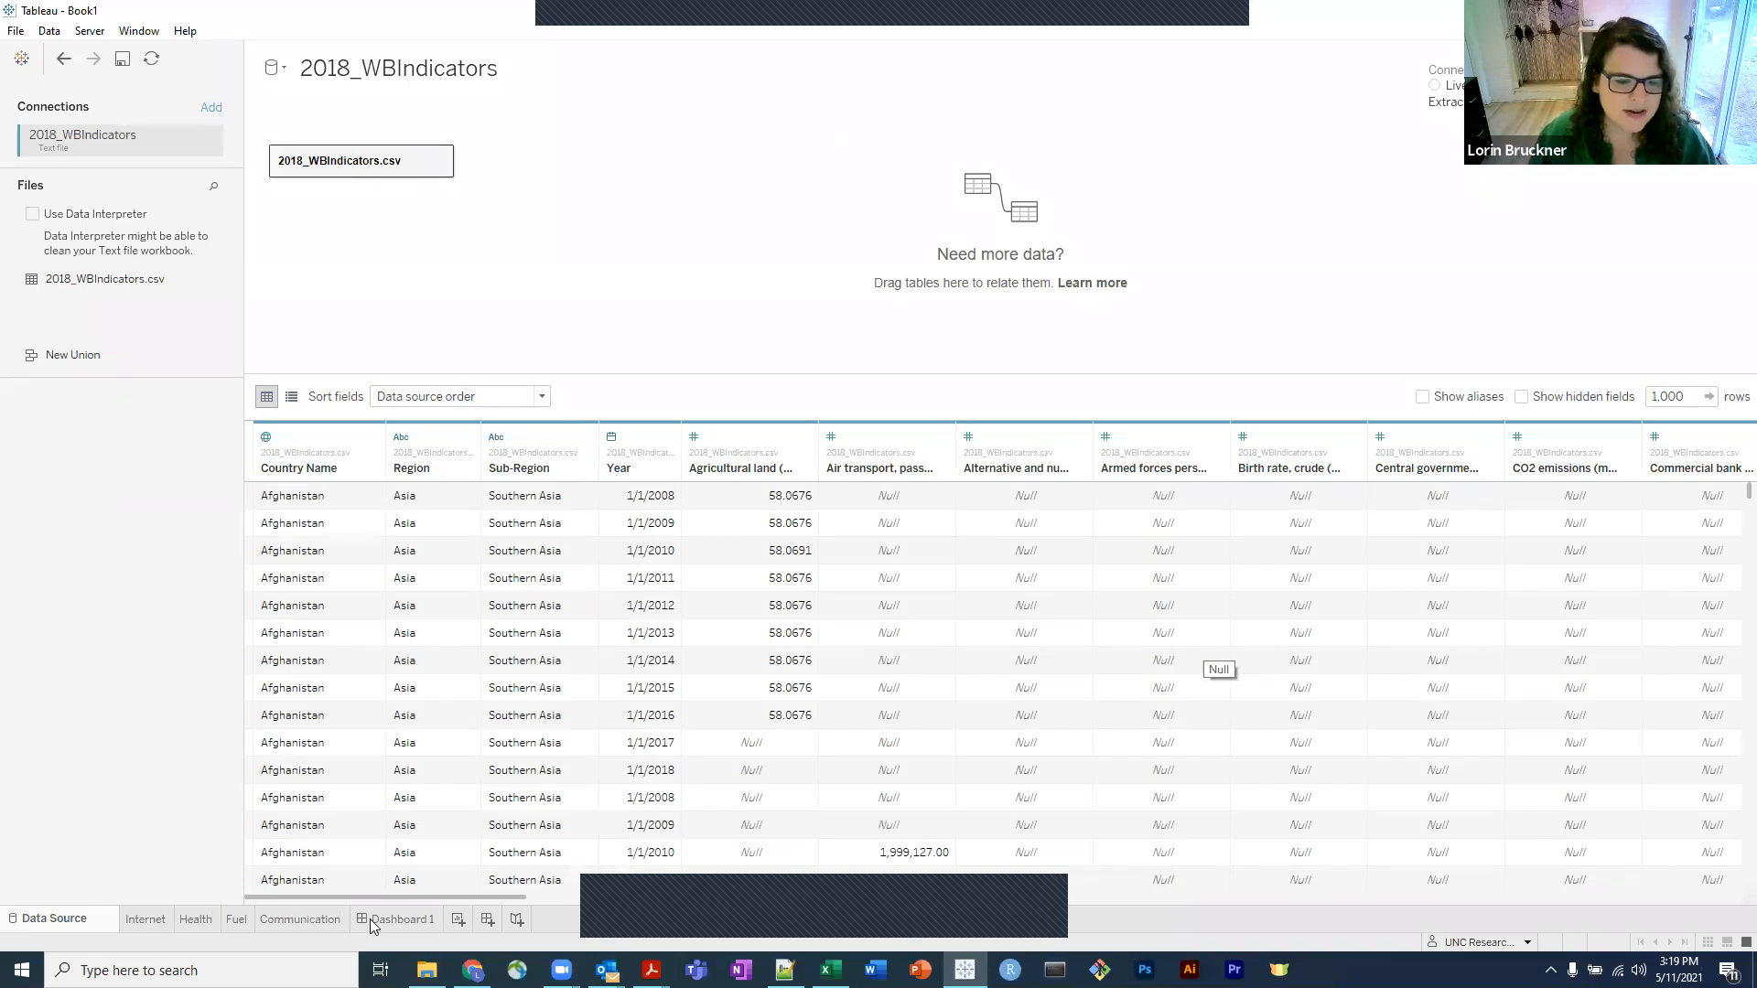
mouse_move(394, 926)
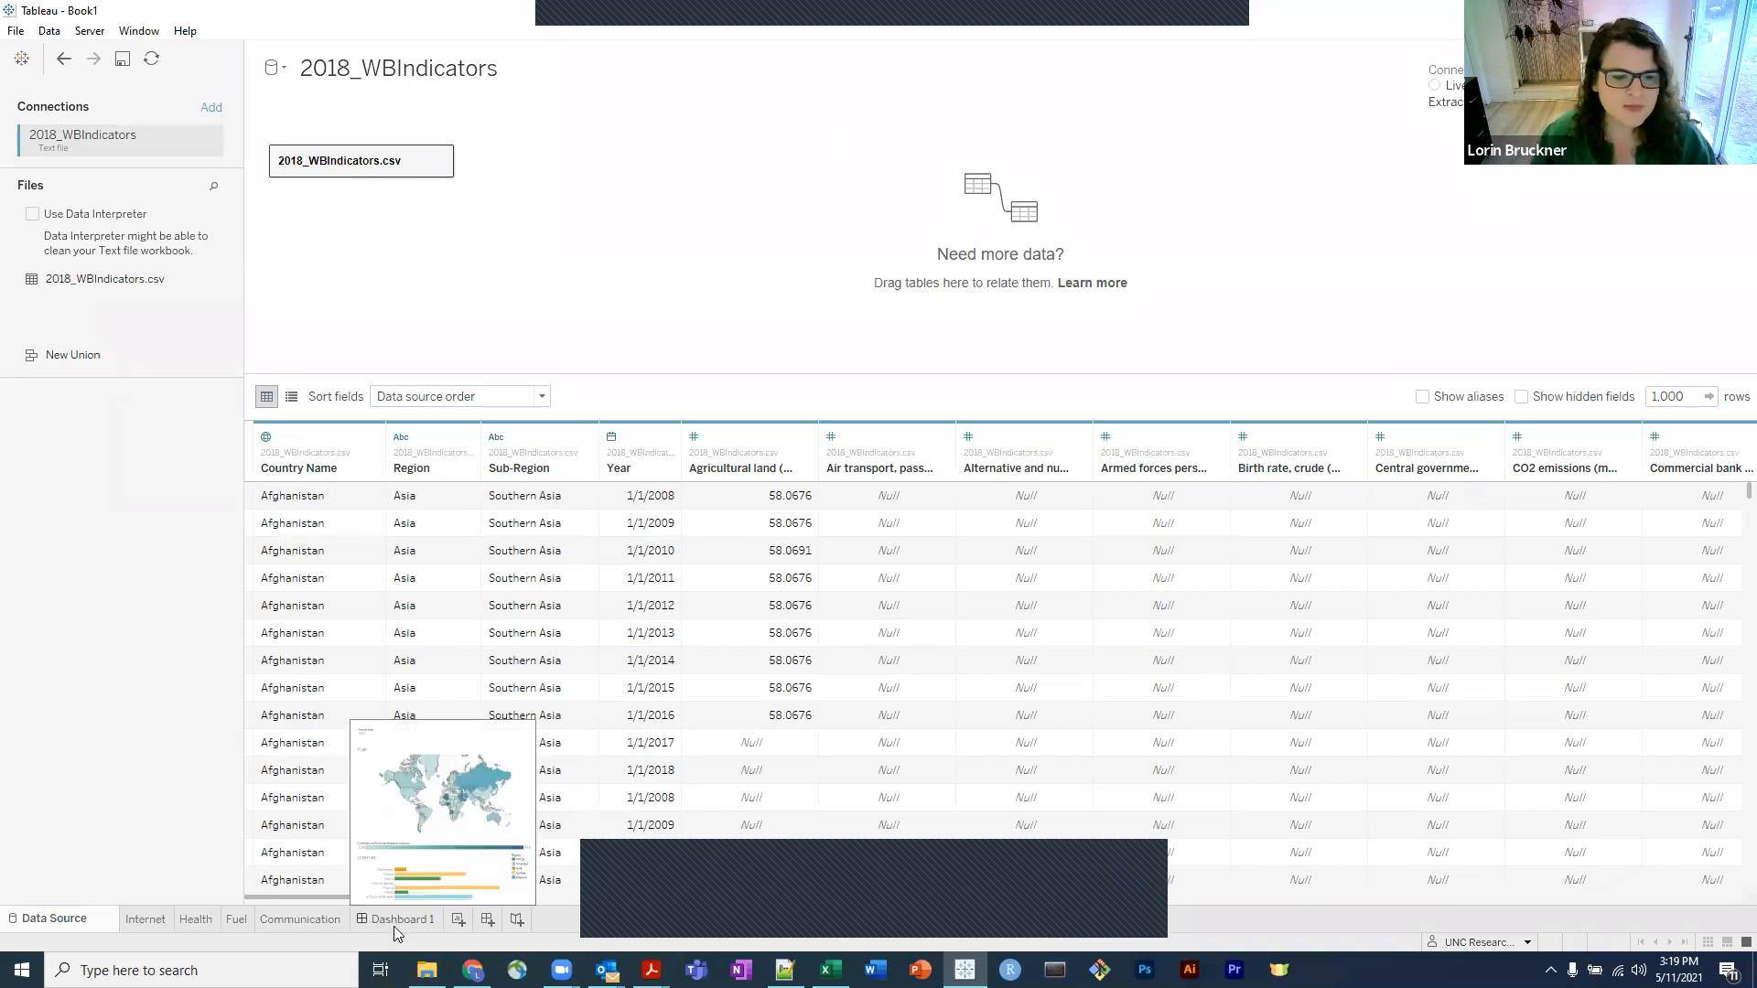
click(393, 926)
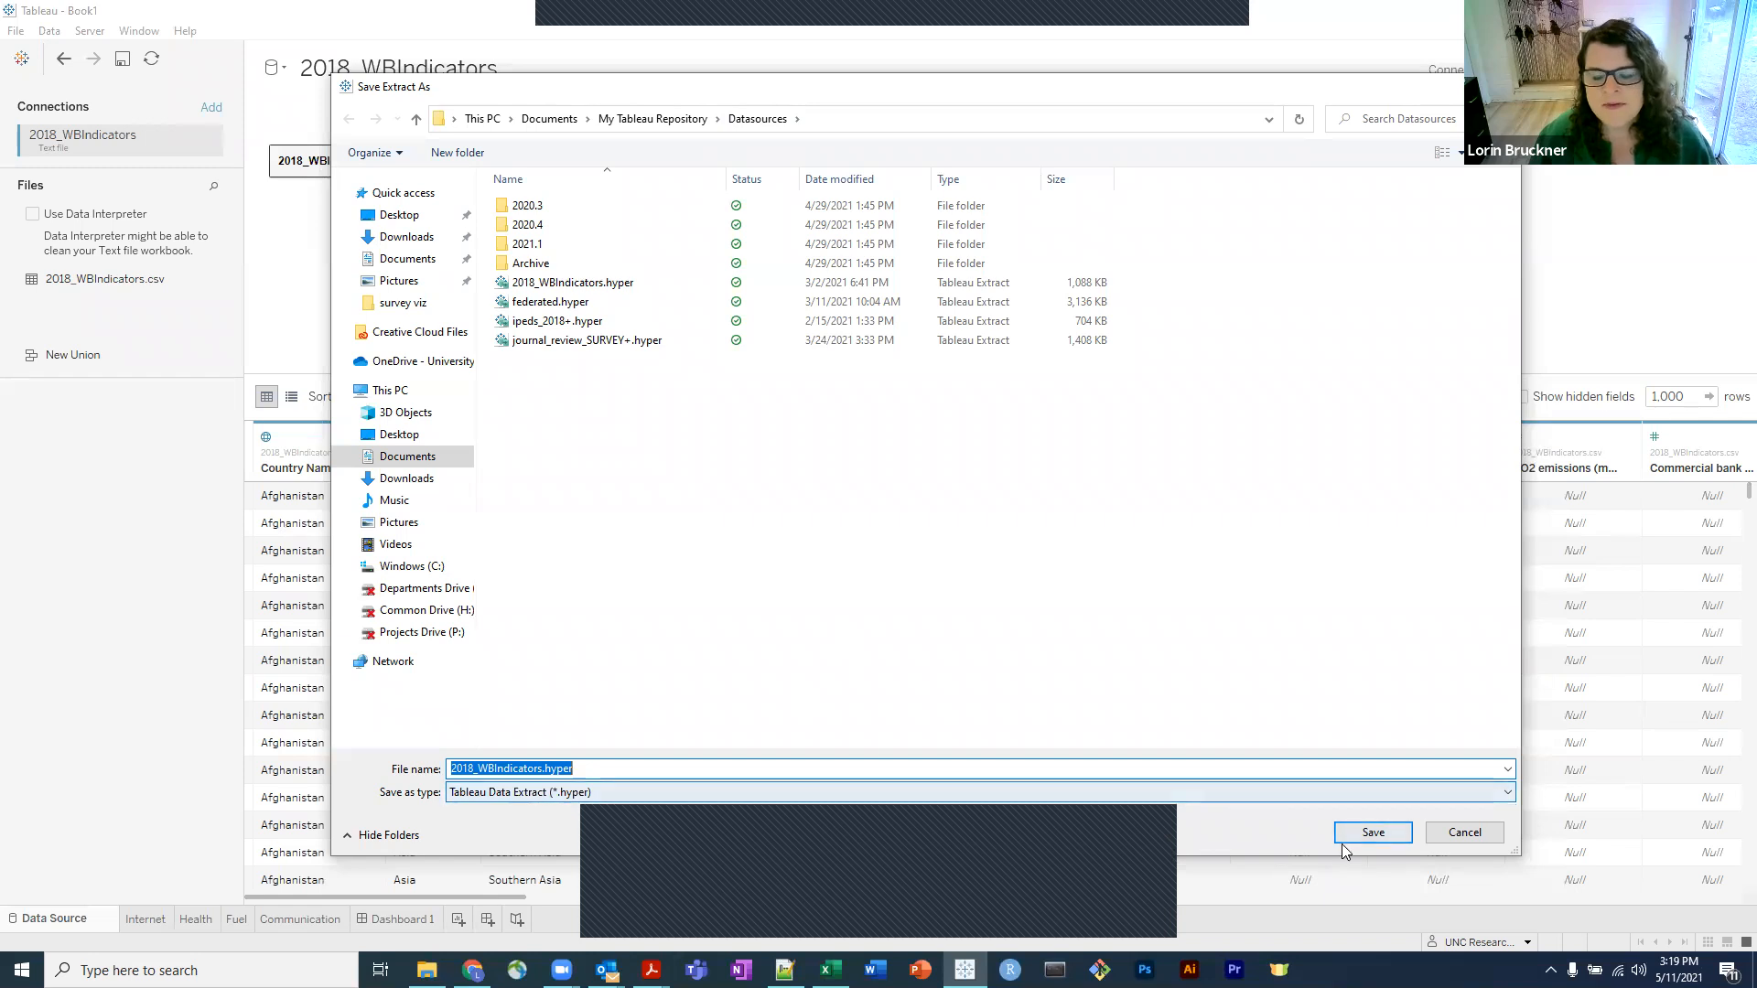
click(1372, 834)
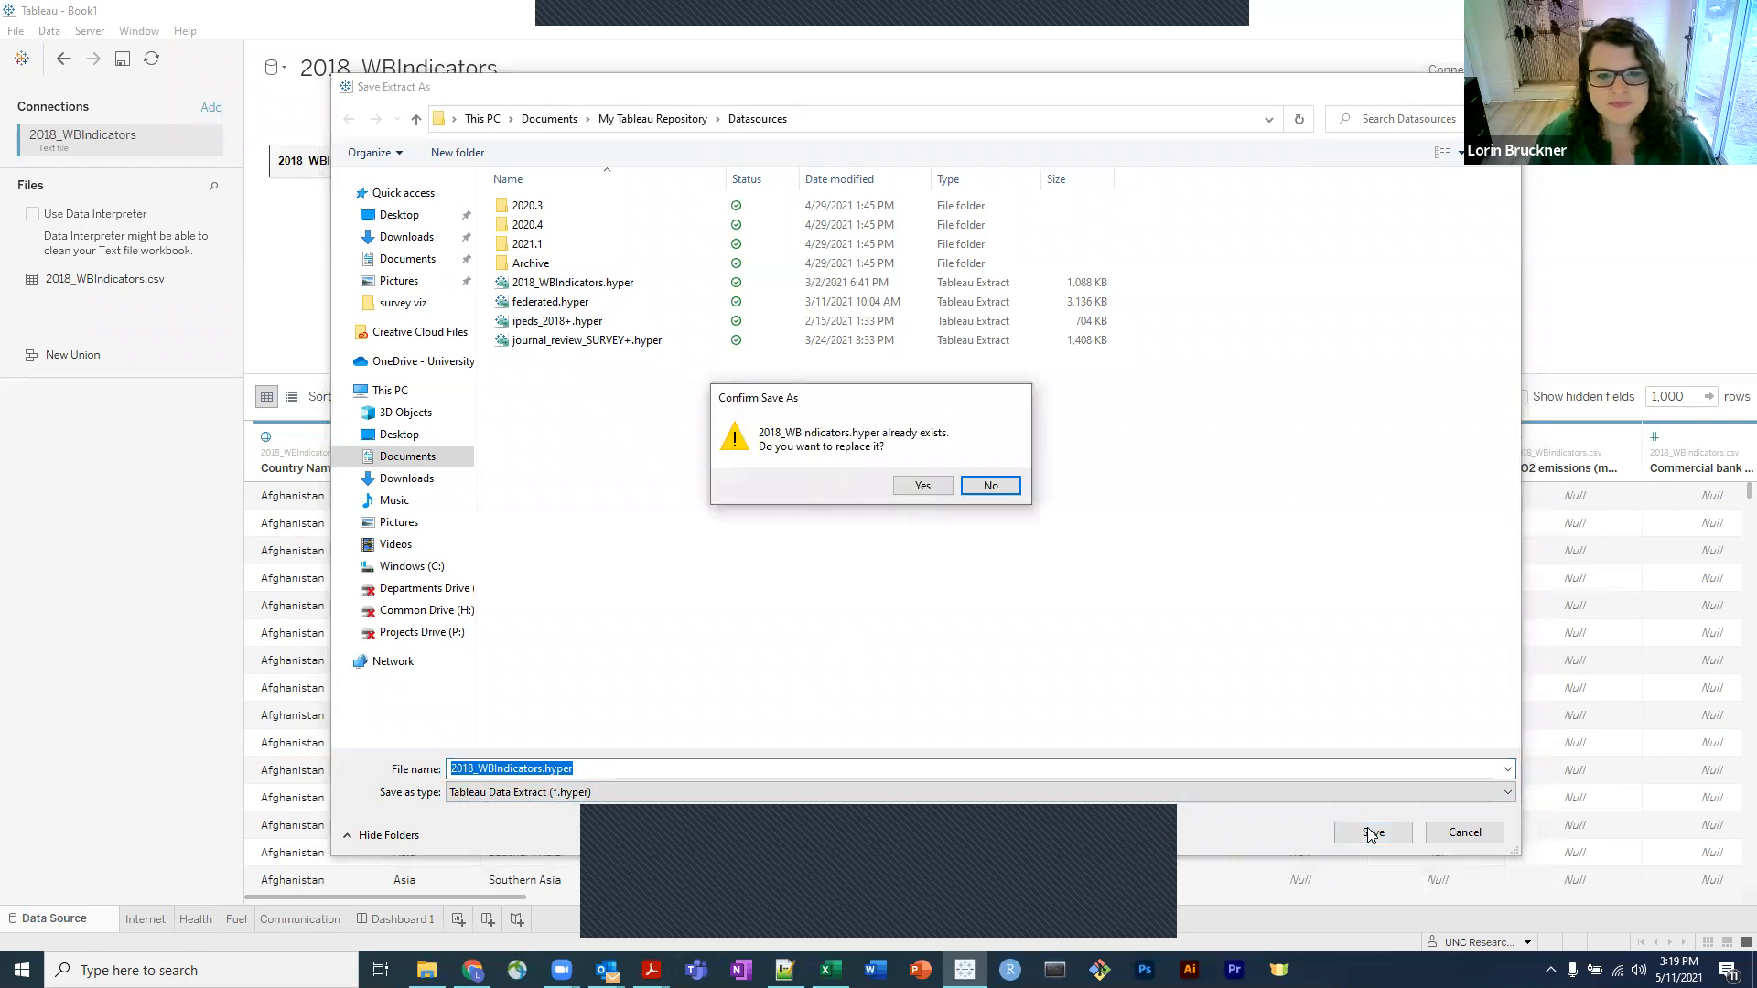
click(922, 486)
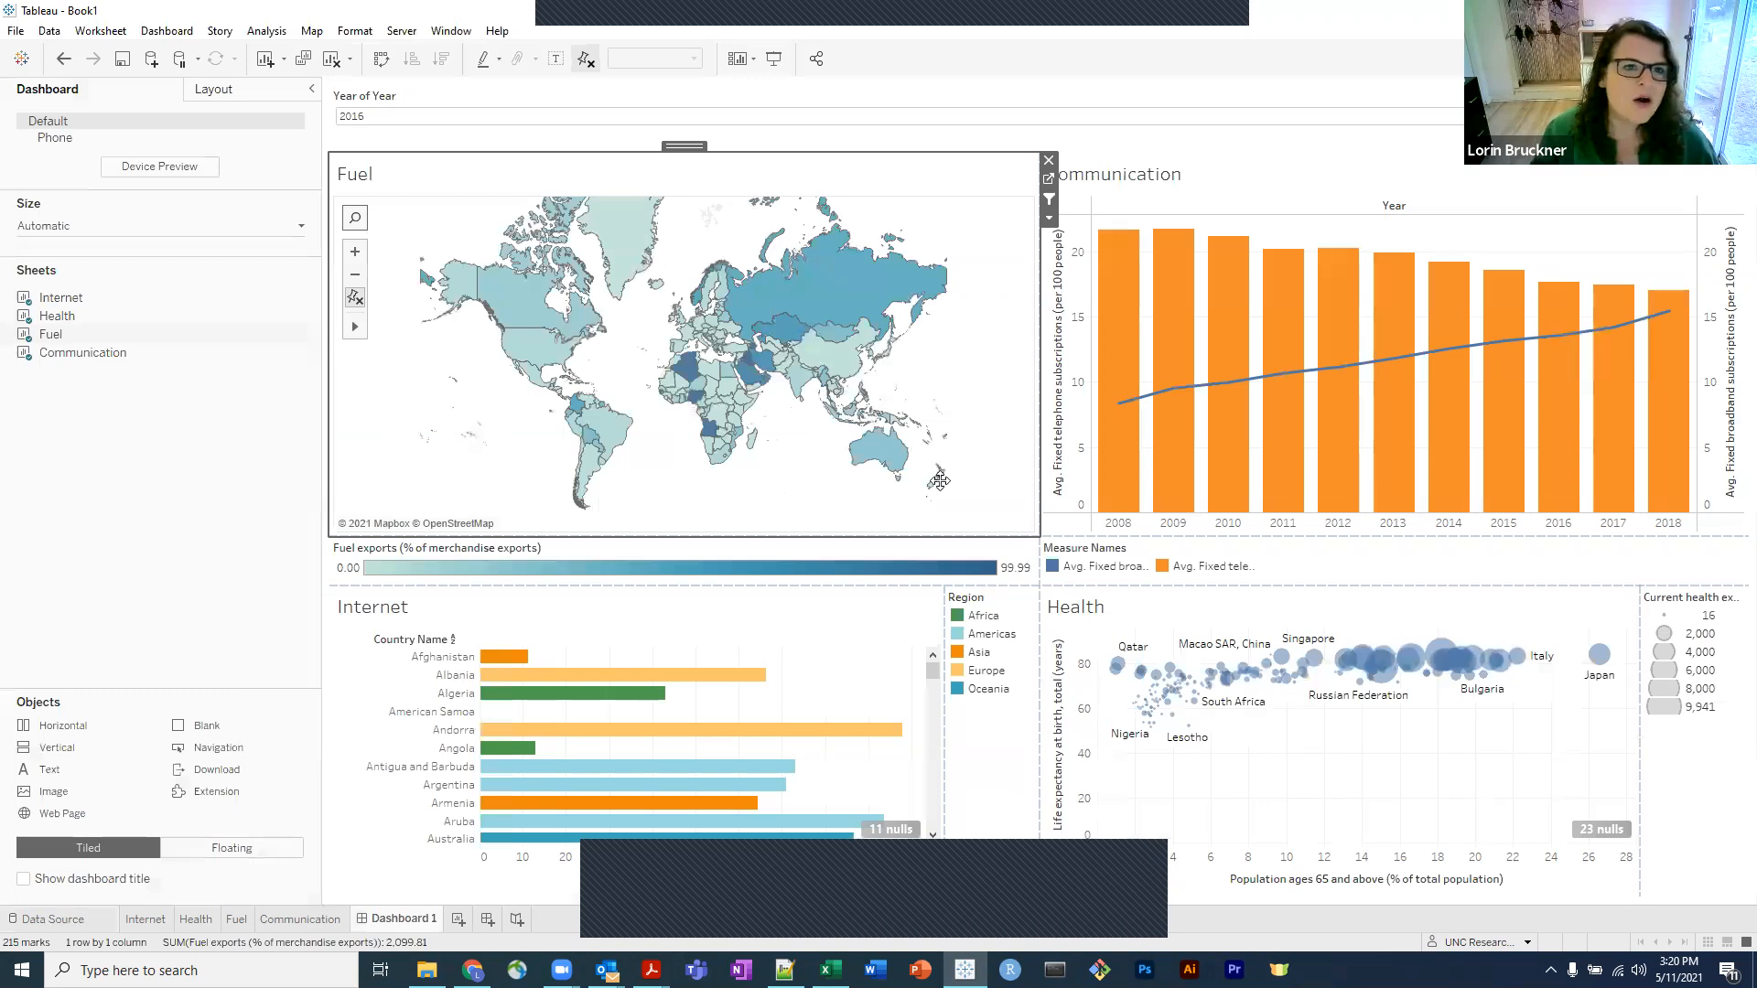
Publish the workbook to Tableau Public with the title Workshop.
click(396, 32)
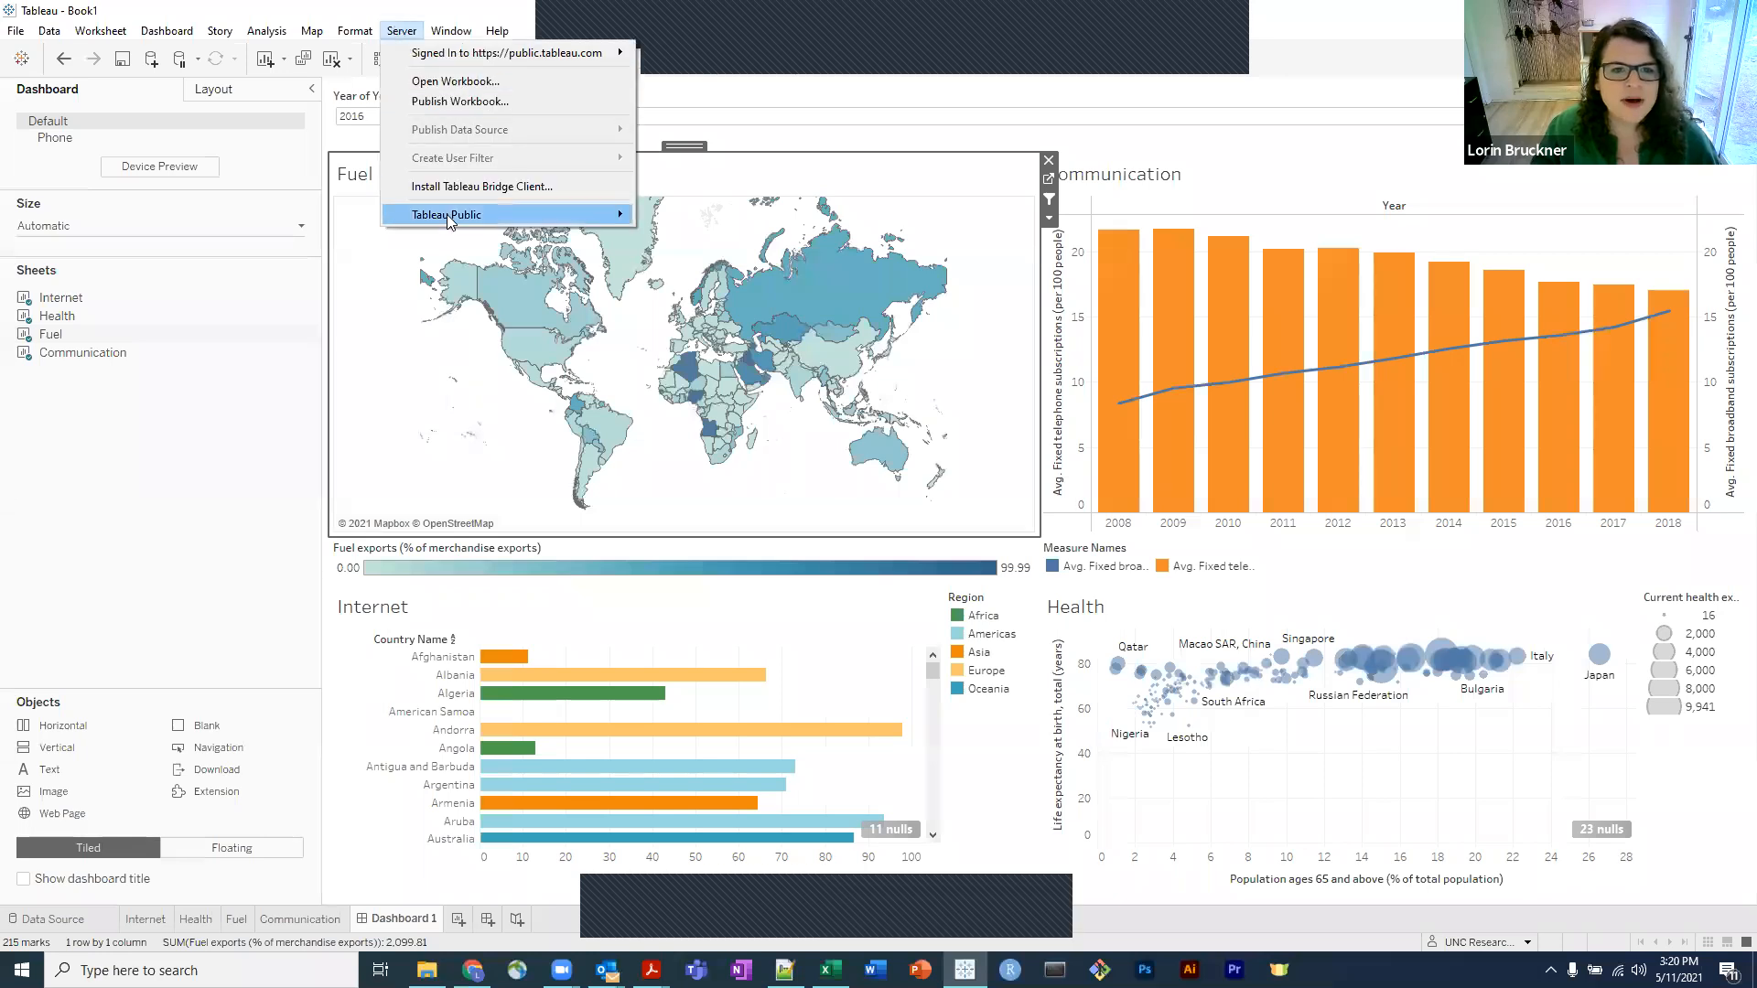
mouse_move(446, 214)
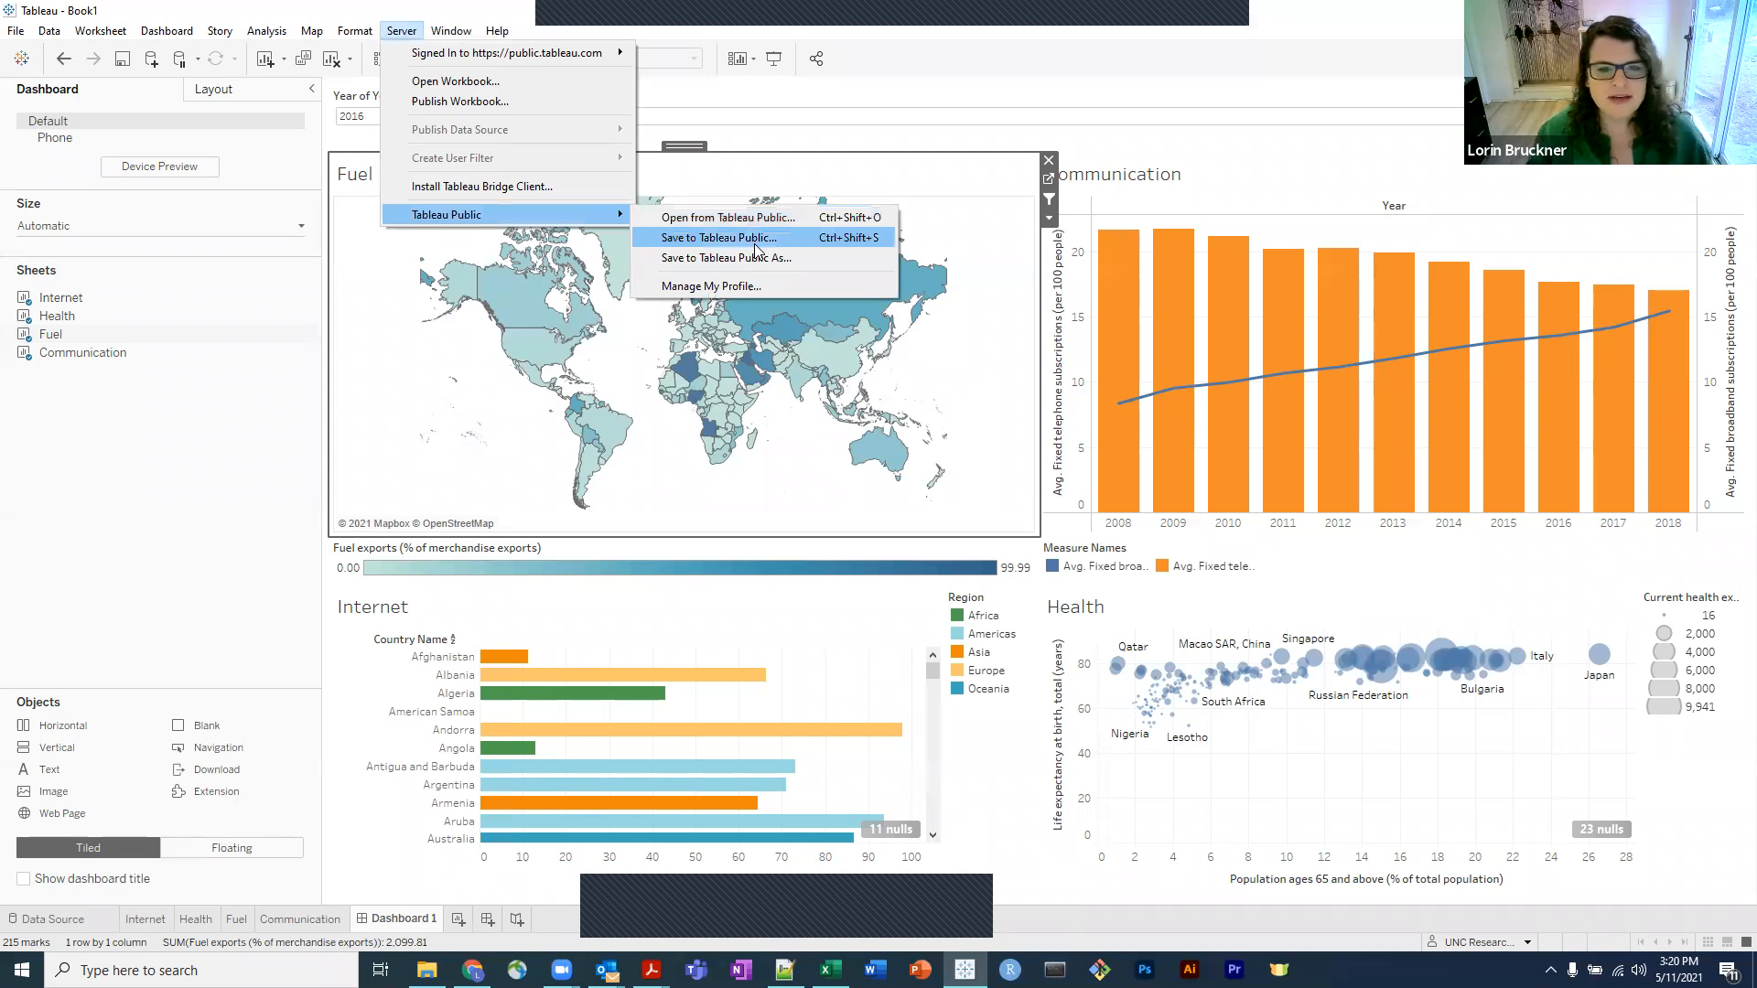
click(755, 244)
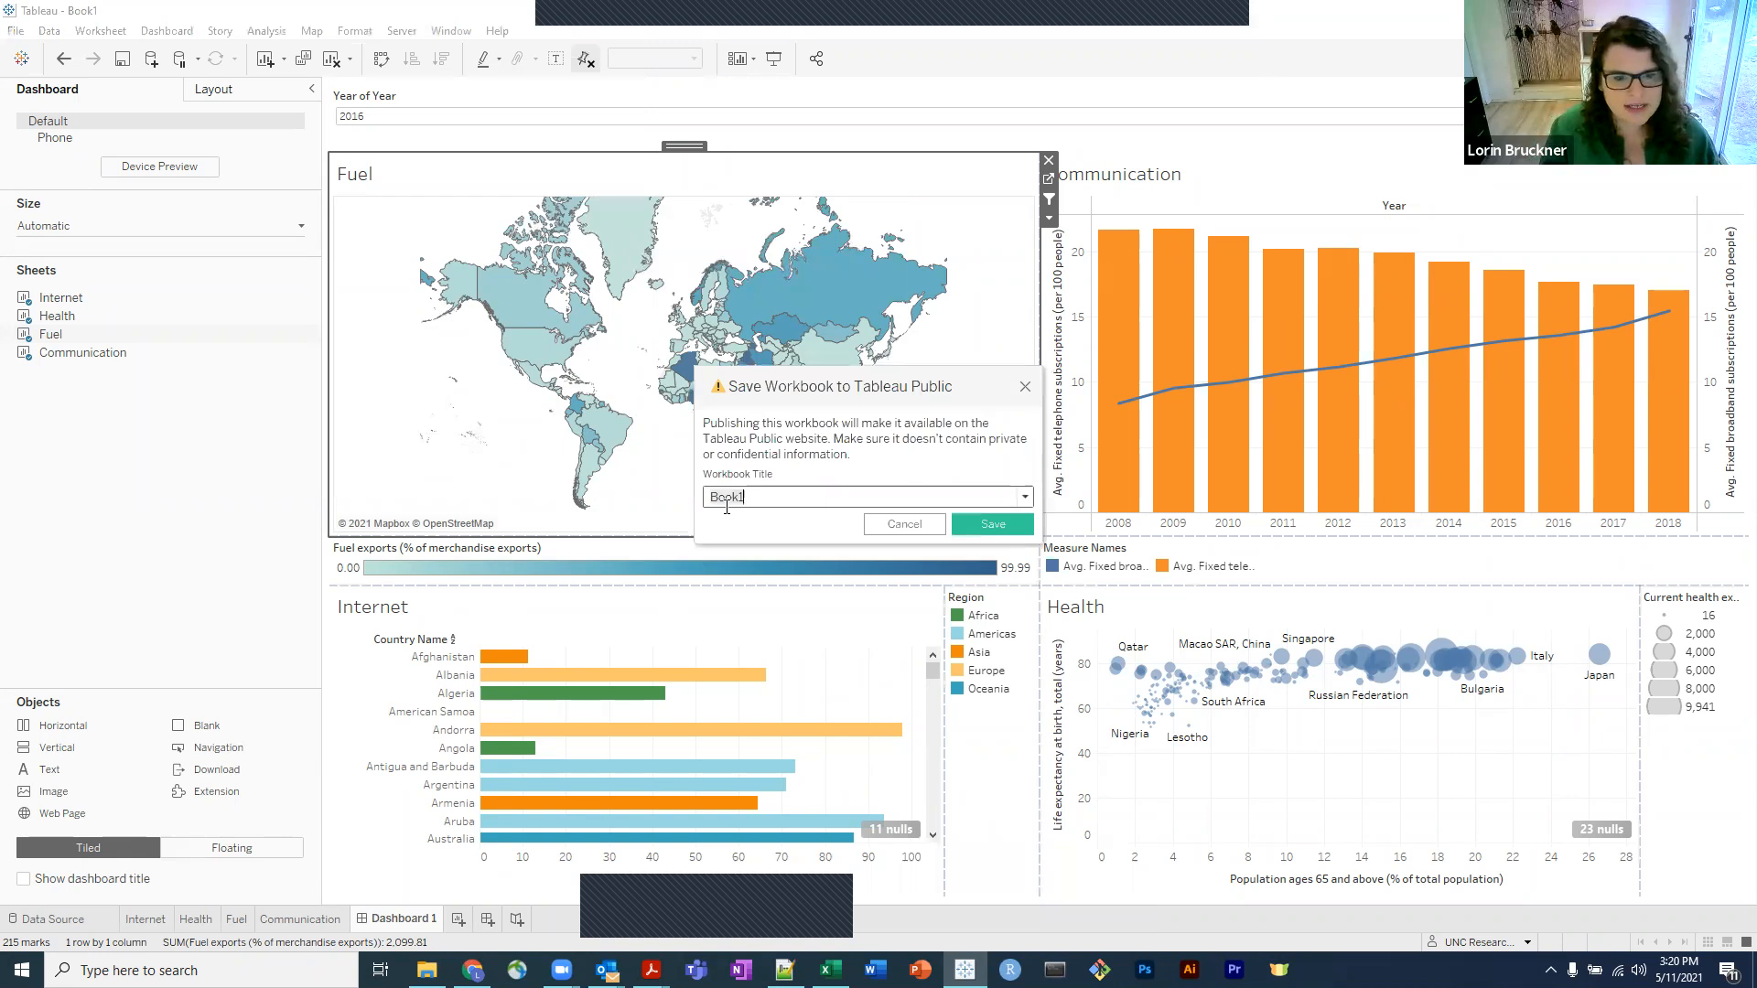
text(T)
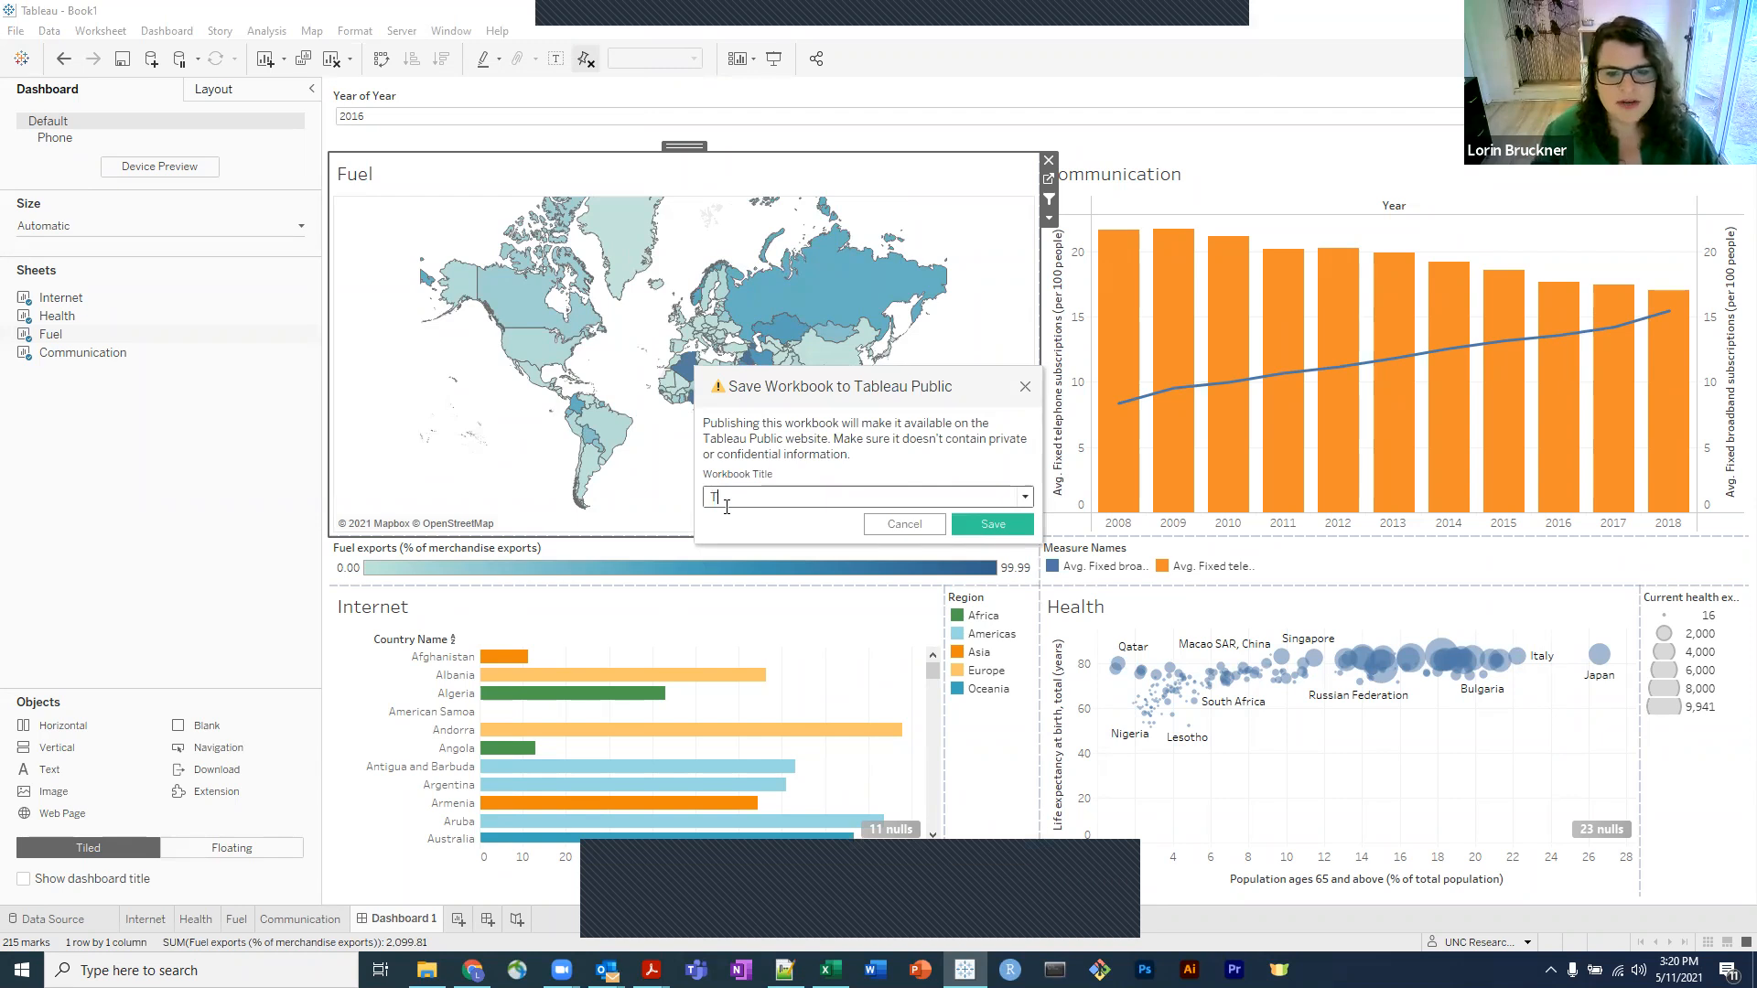
key(BackSpace)
text(Workshop)
click(1004, 520)
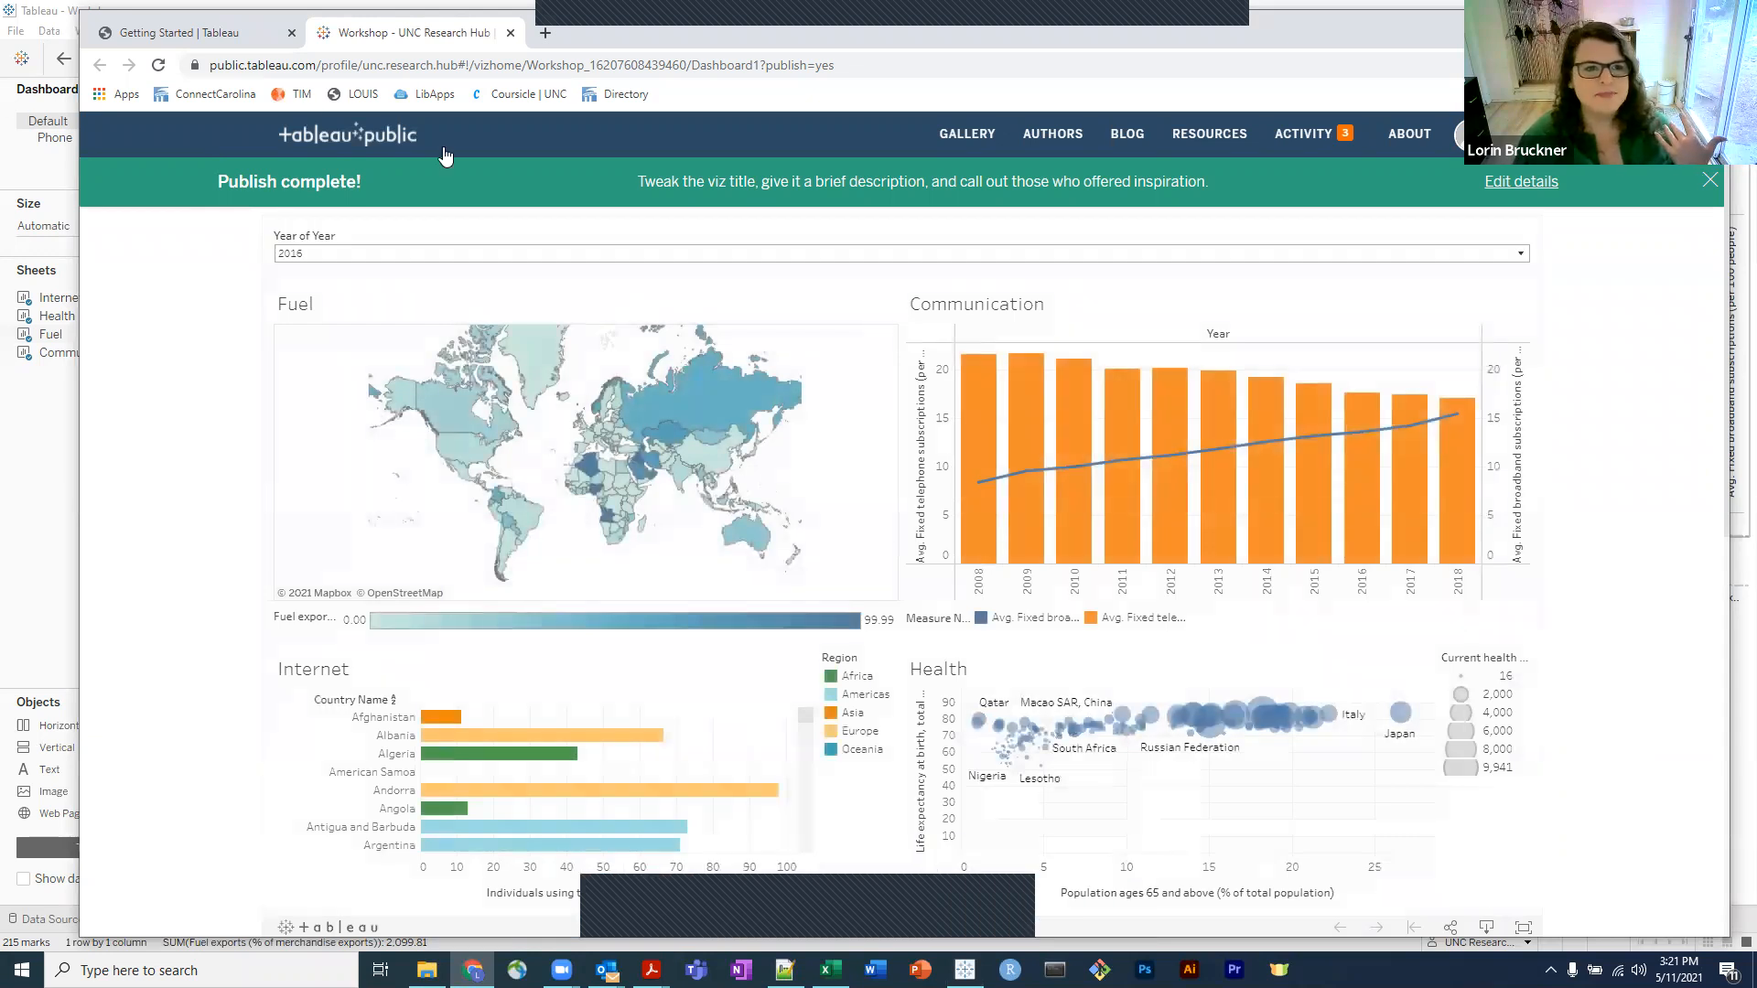
Dismiss the publish notice, set the published dashboard's Year filter to 2014, and look over the workbook details on the page.
click(1709, 181)
click(773, 256)
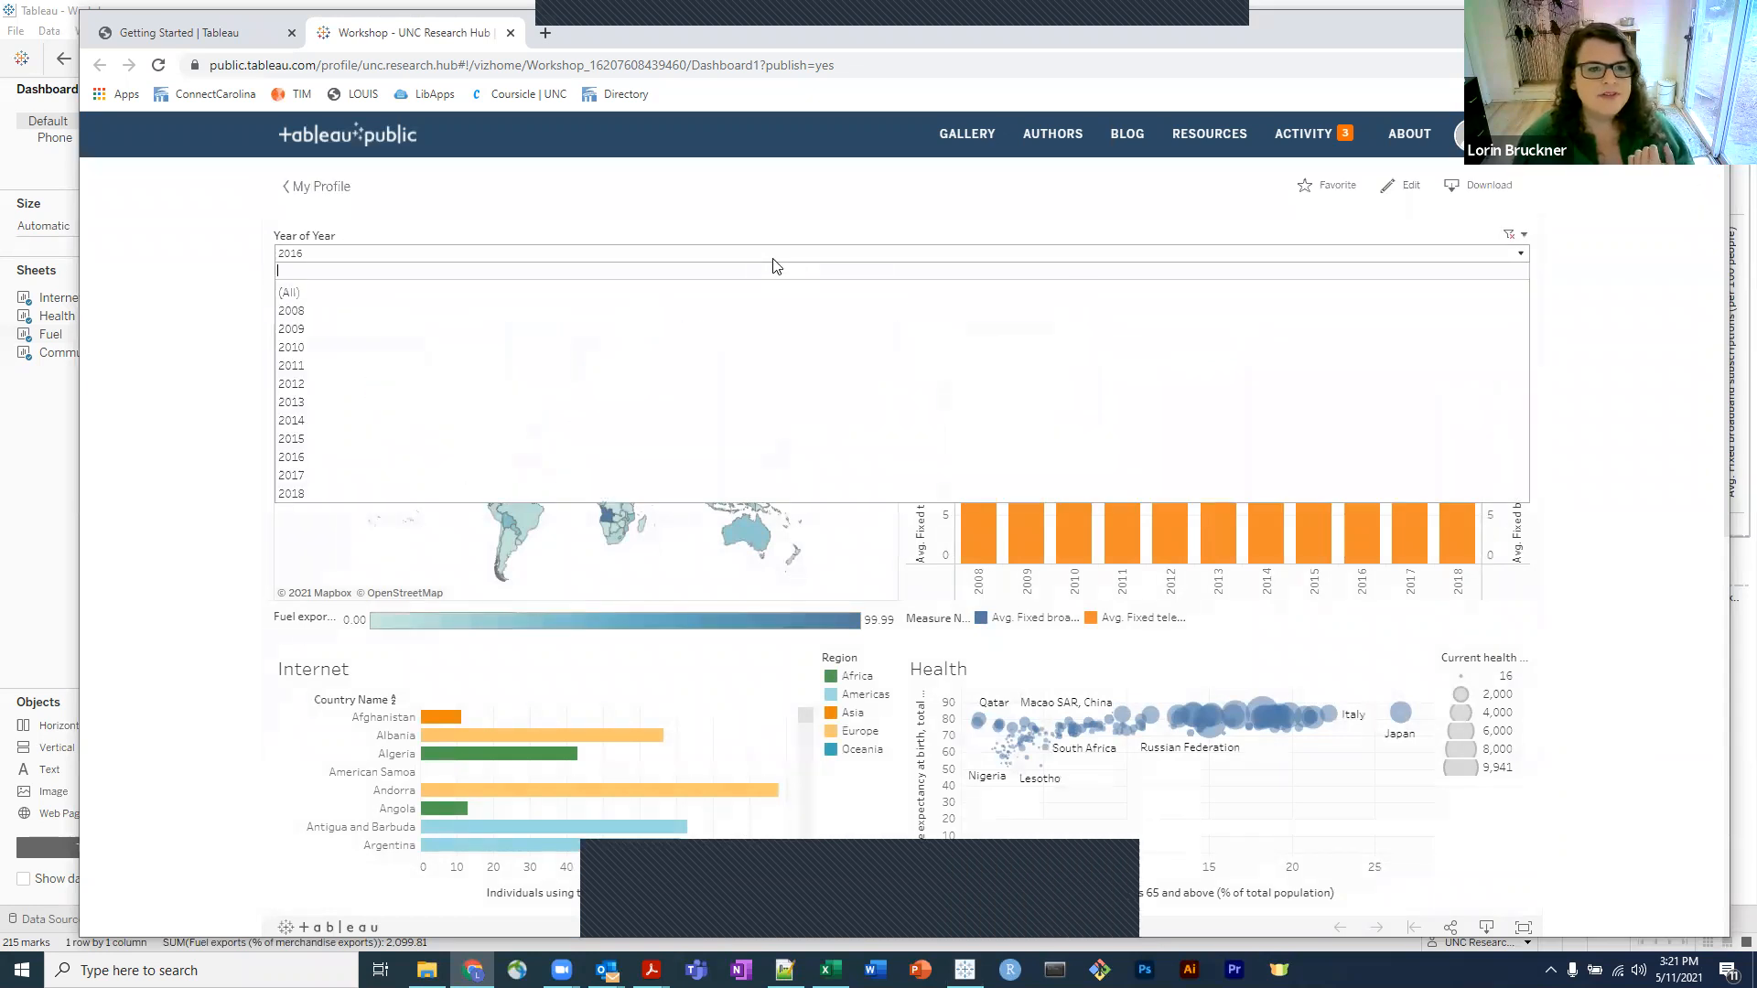
click(1444, 467)
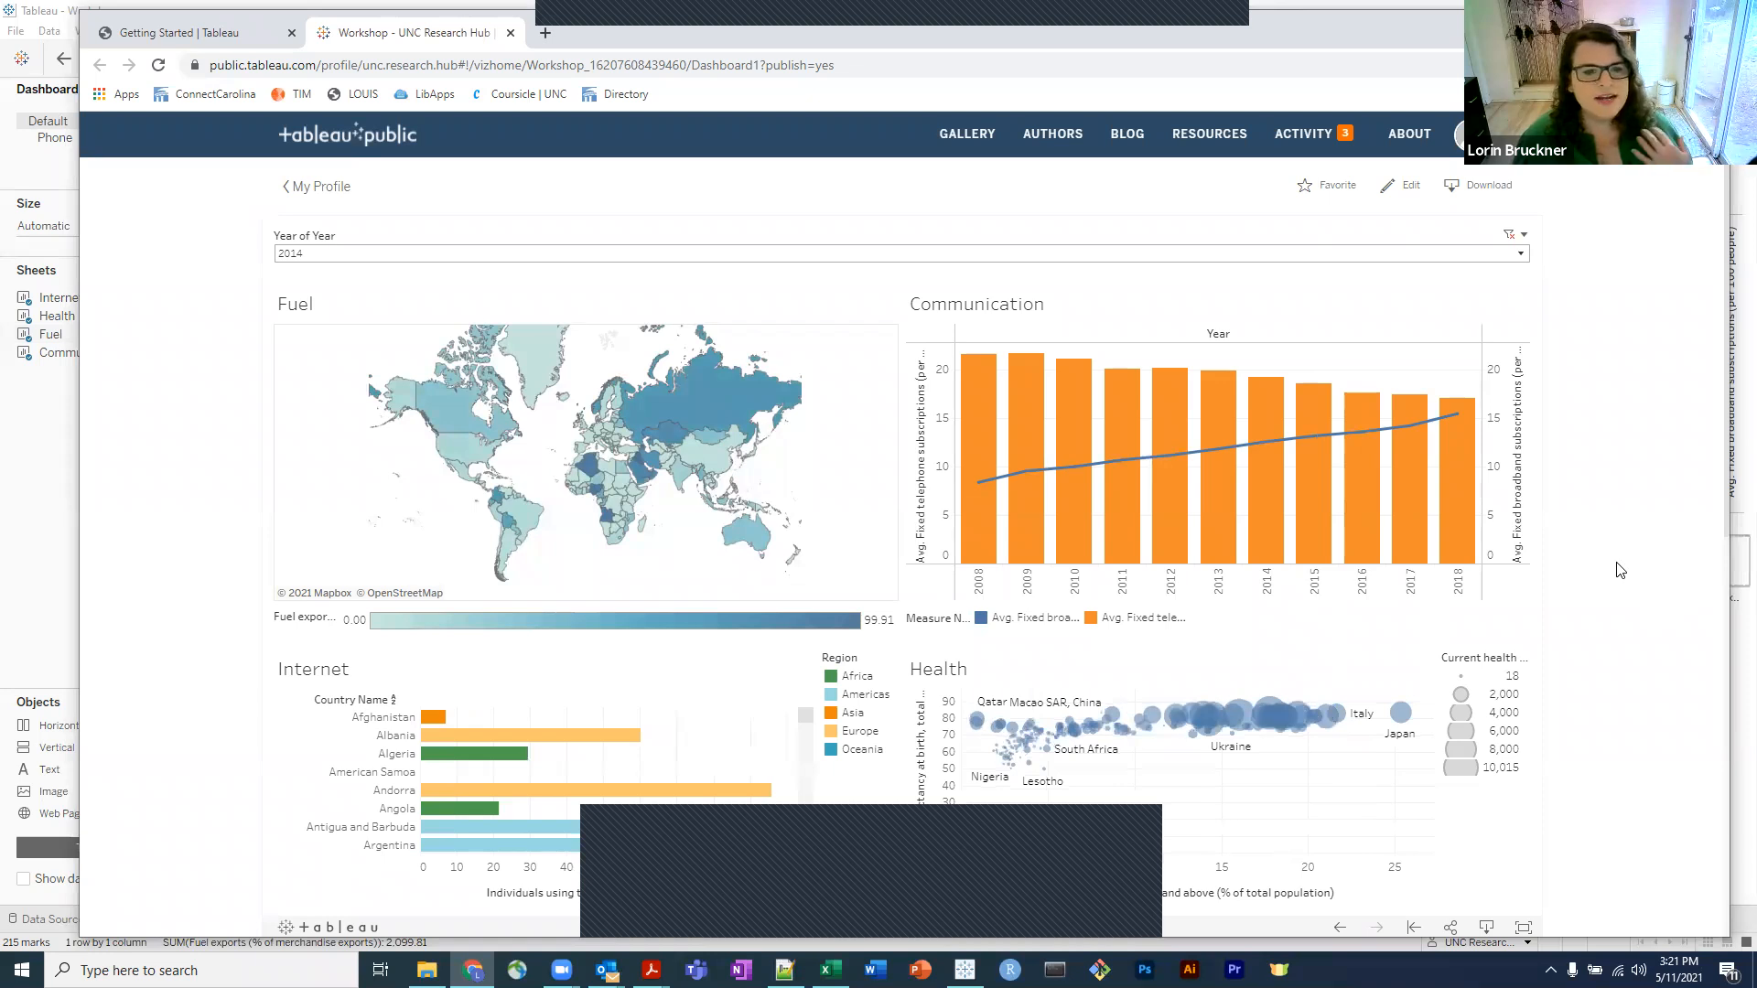
scroll(1619, 569, down, 4)
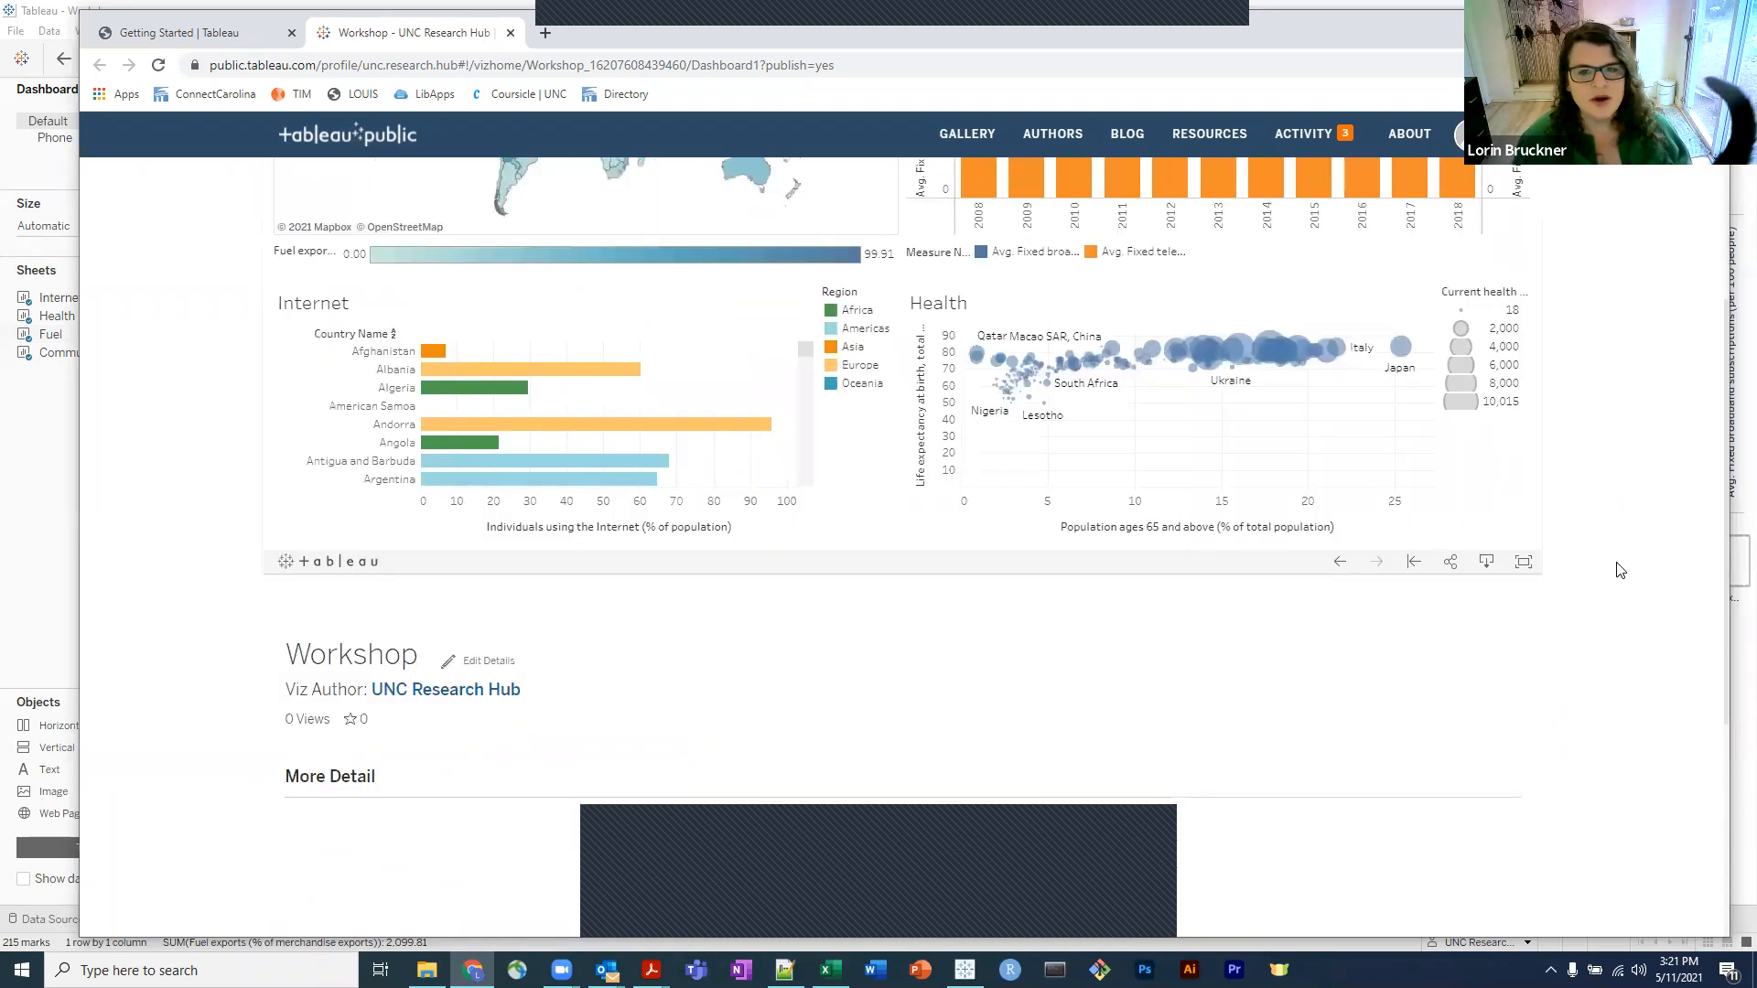
scroll(1620, 569, up, 4)
scroll(1619, 569, down, 8)
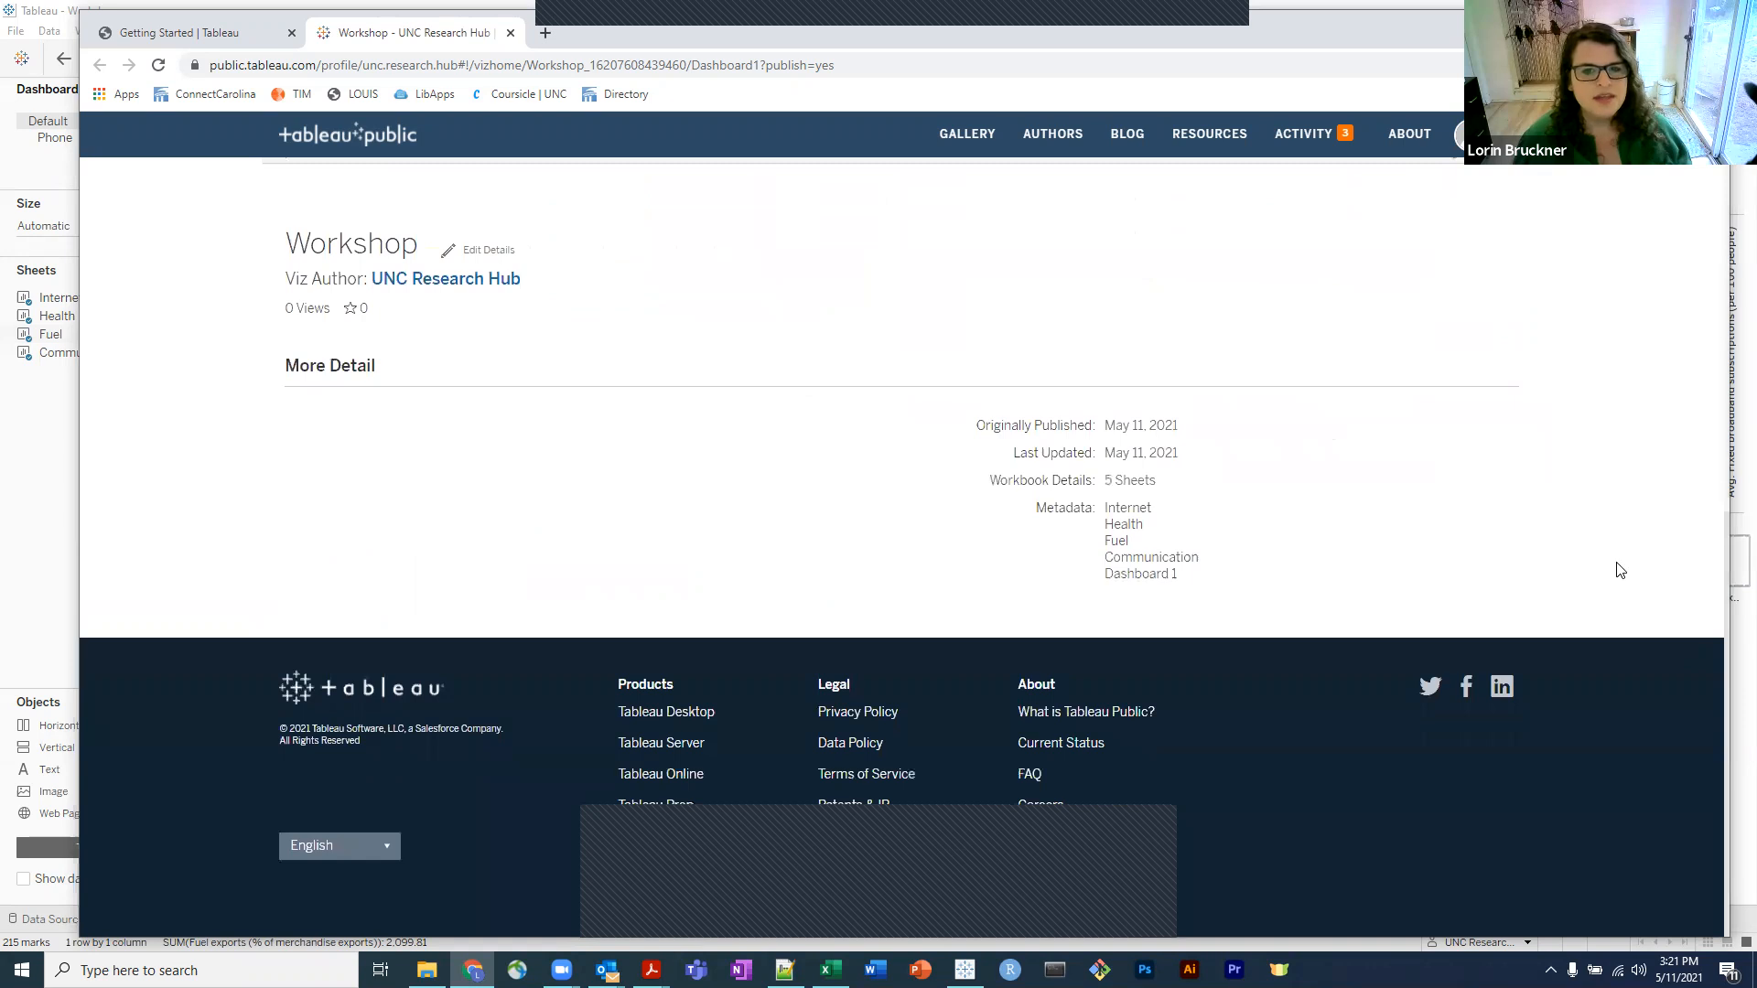
scroll(1619, 570, up, 5)
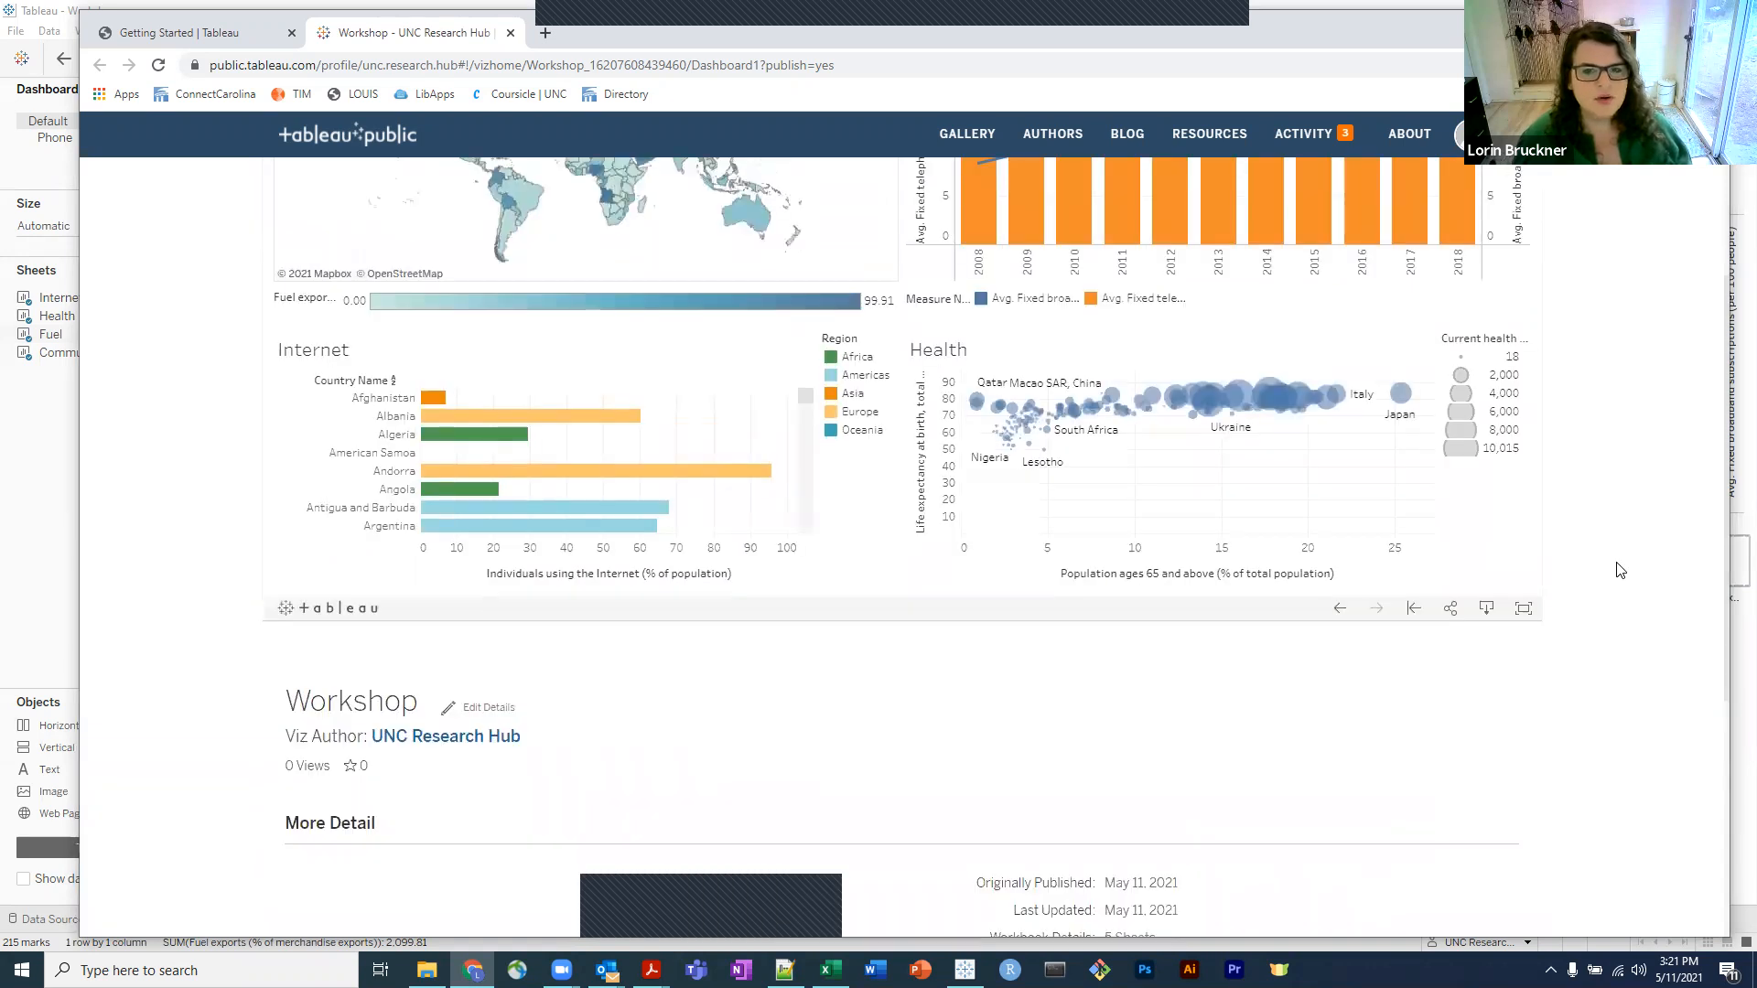
View the published Workshop dashboard's sharing options, select its embed code and link in turn, and close the sharing window.
scroll(370, 567, up, 1)
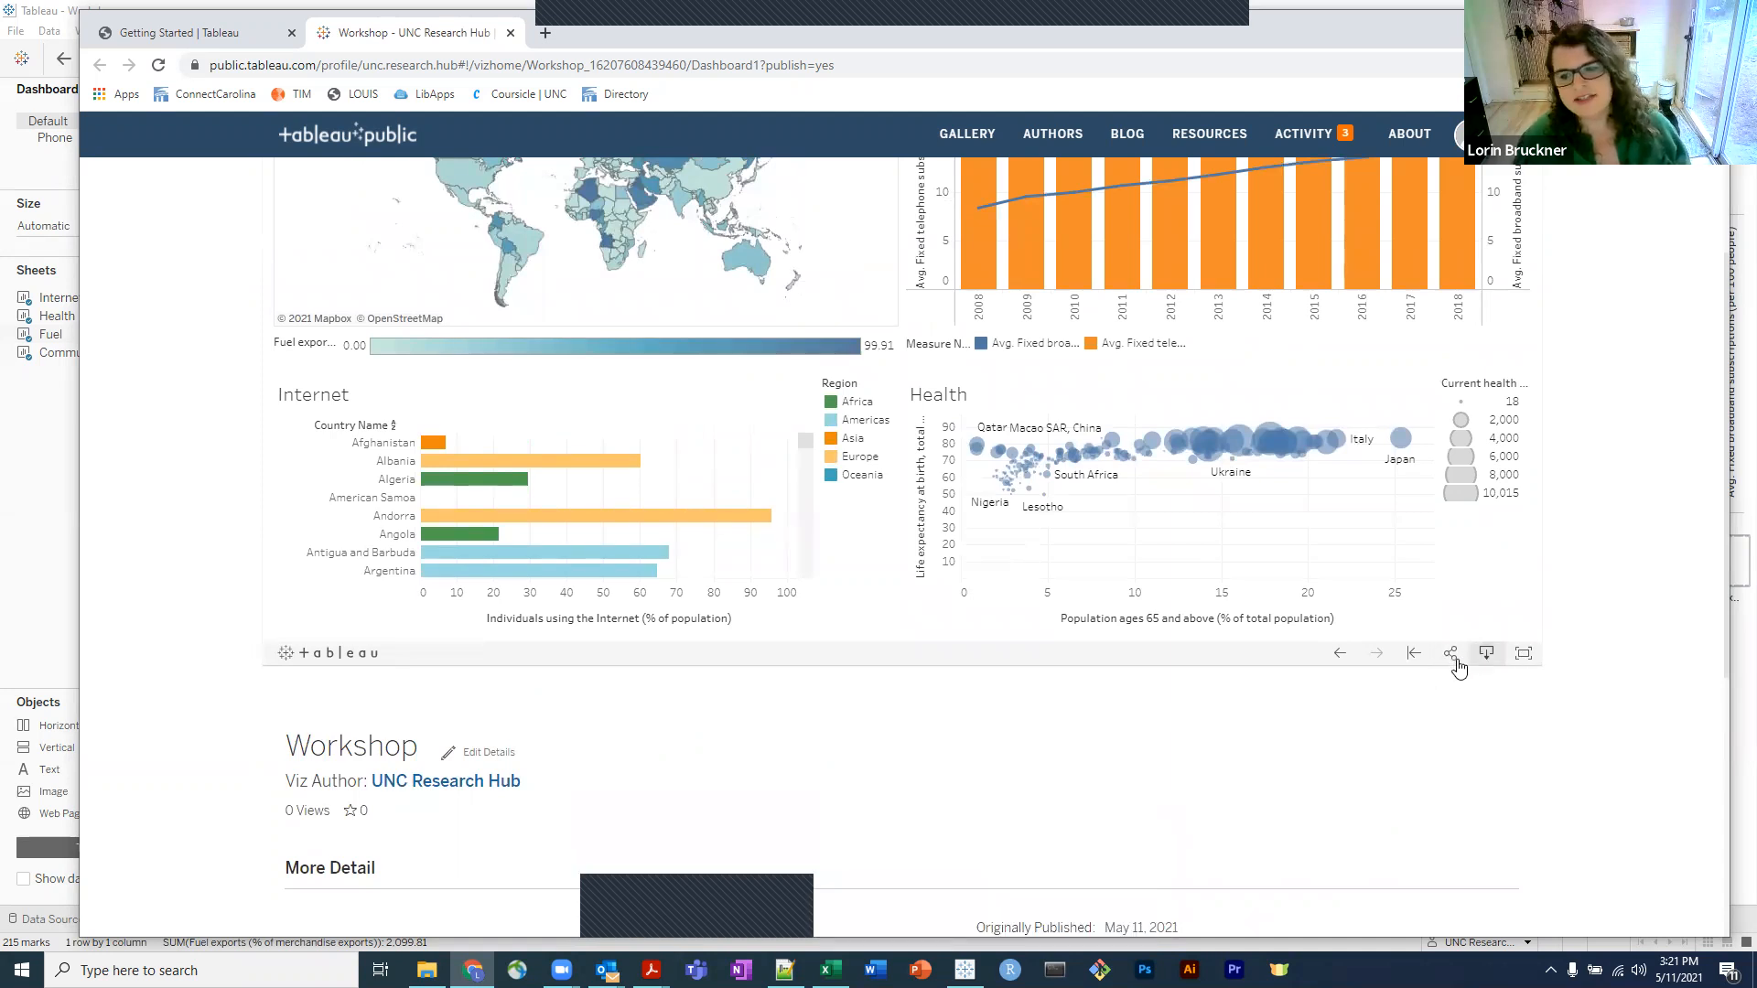
click(1457, 664)
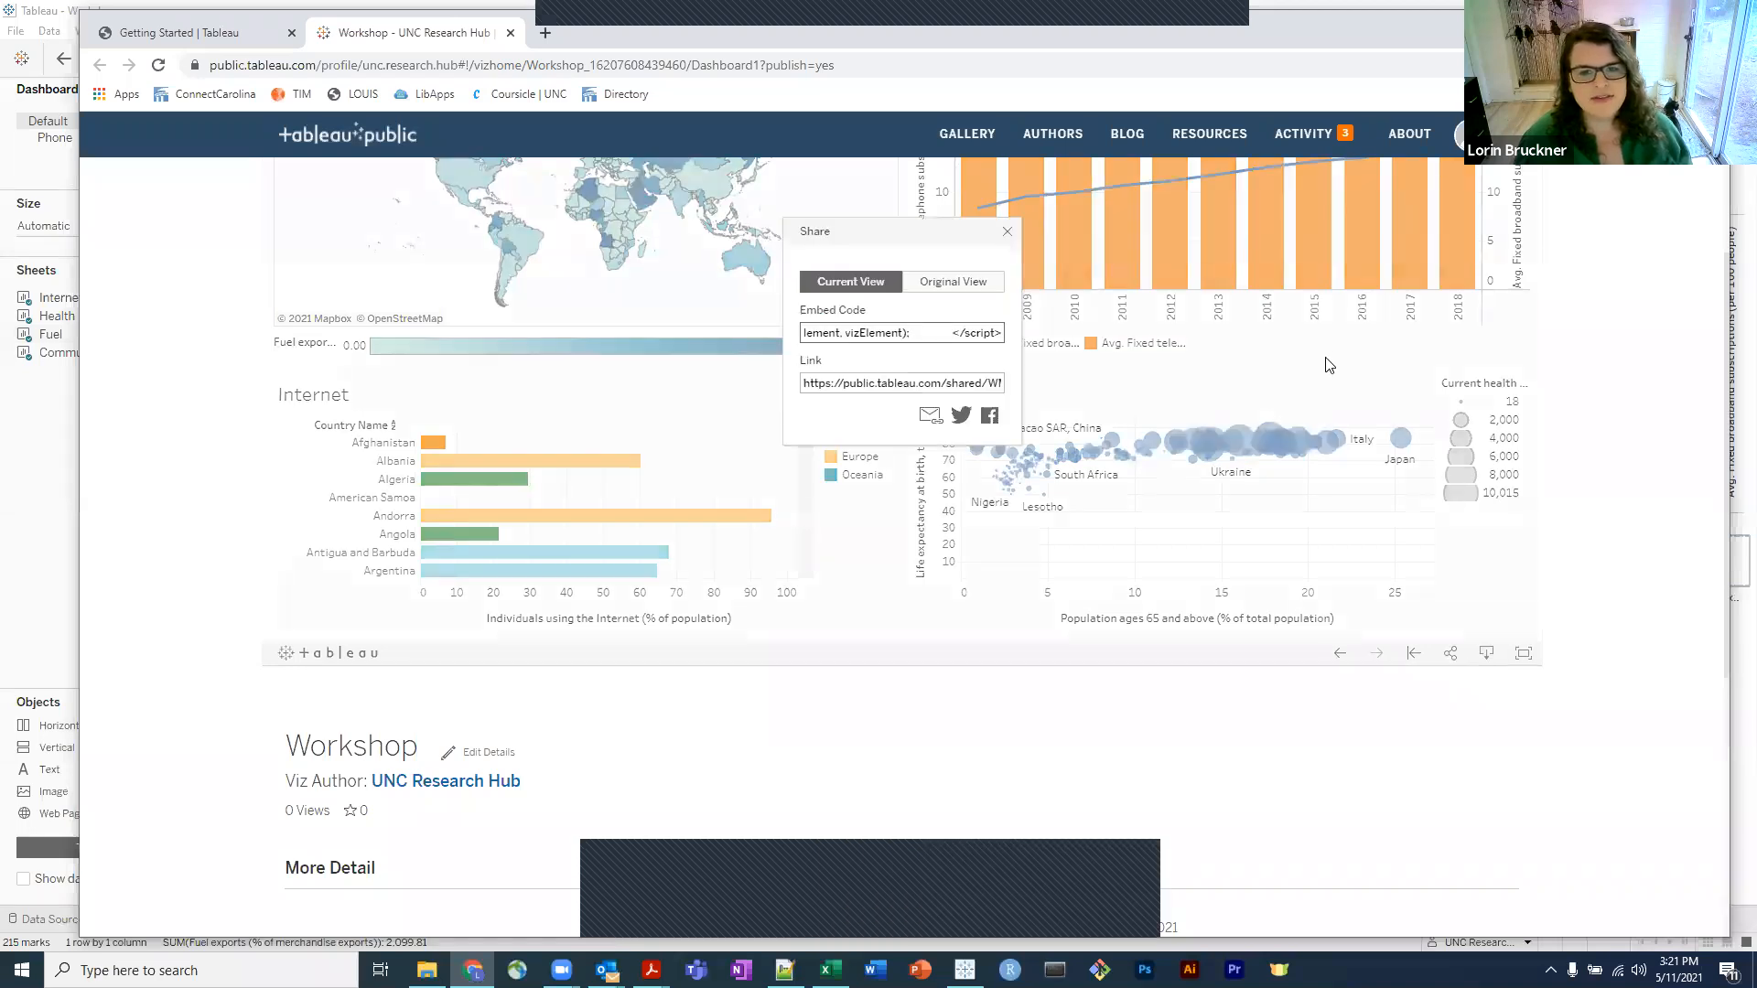
click(896, 332)
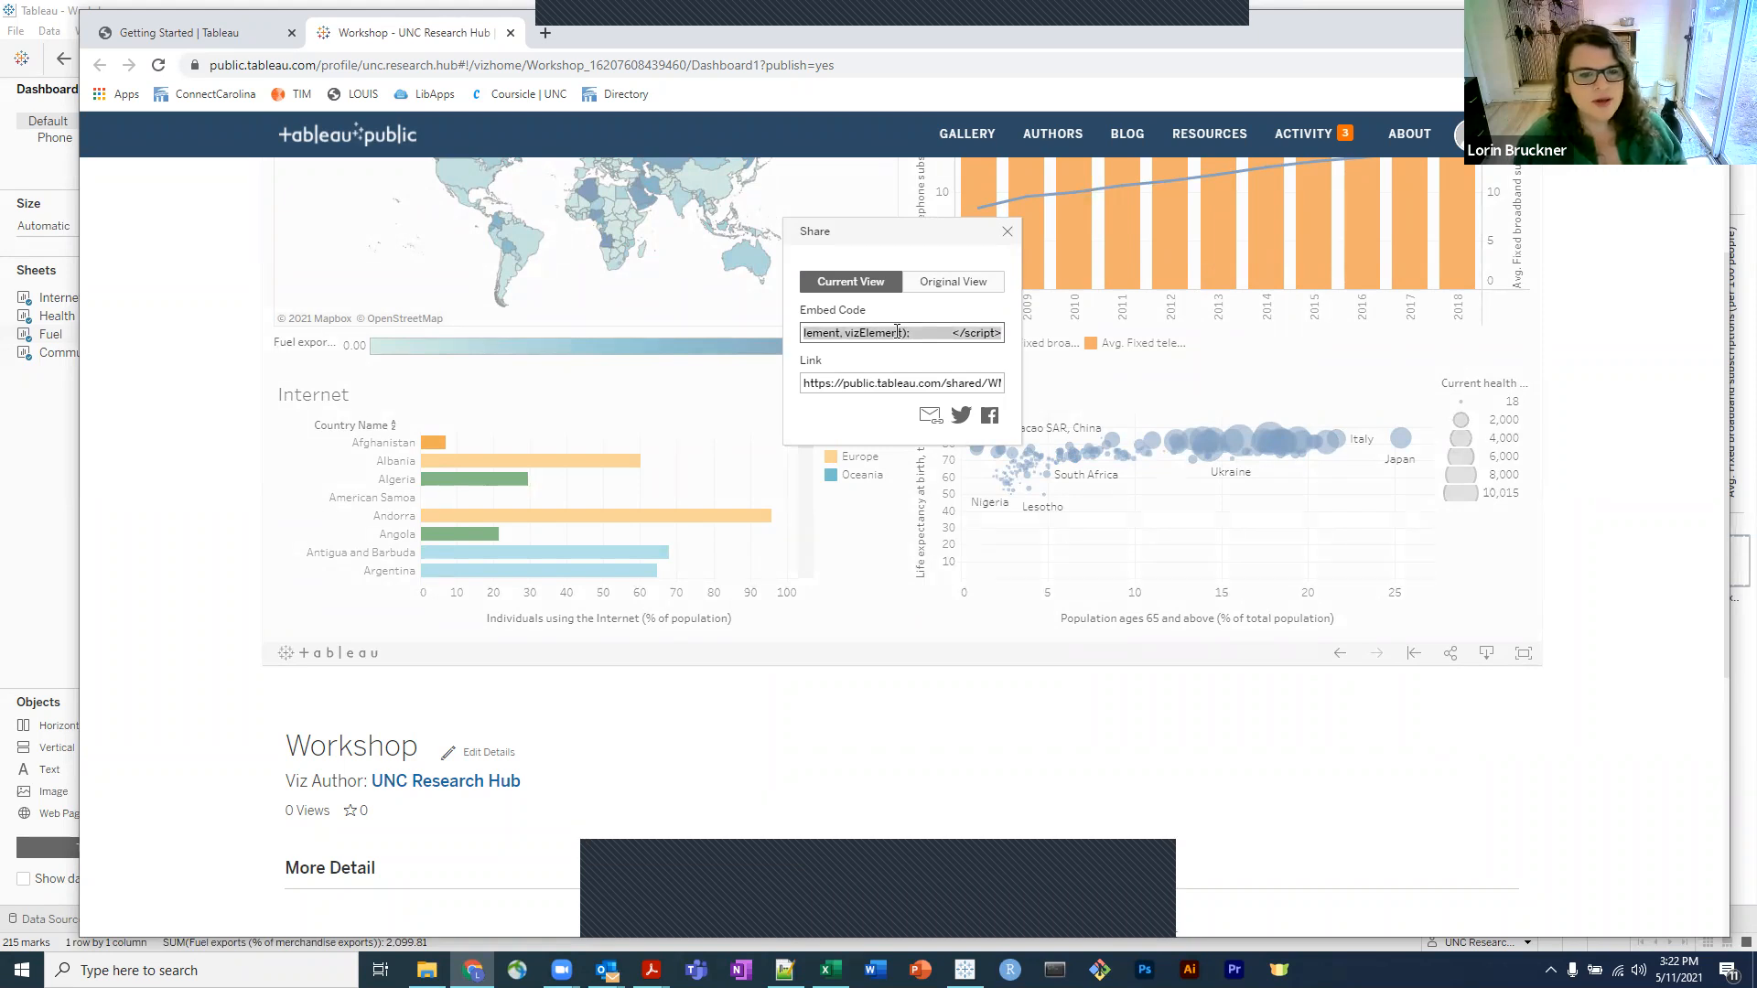
click(861, 383)
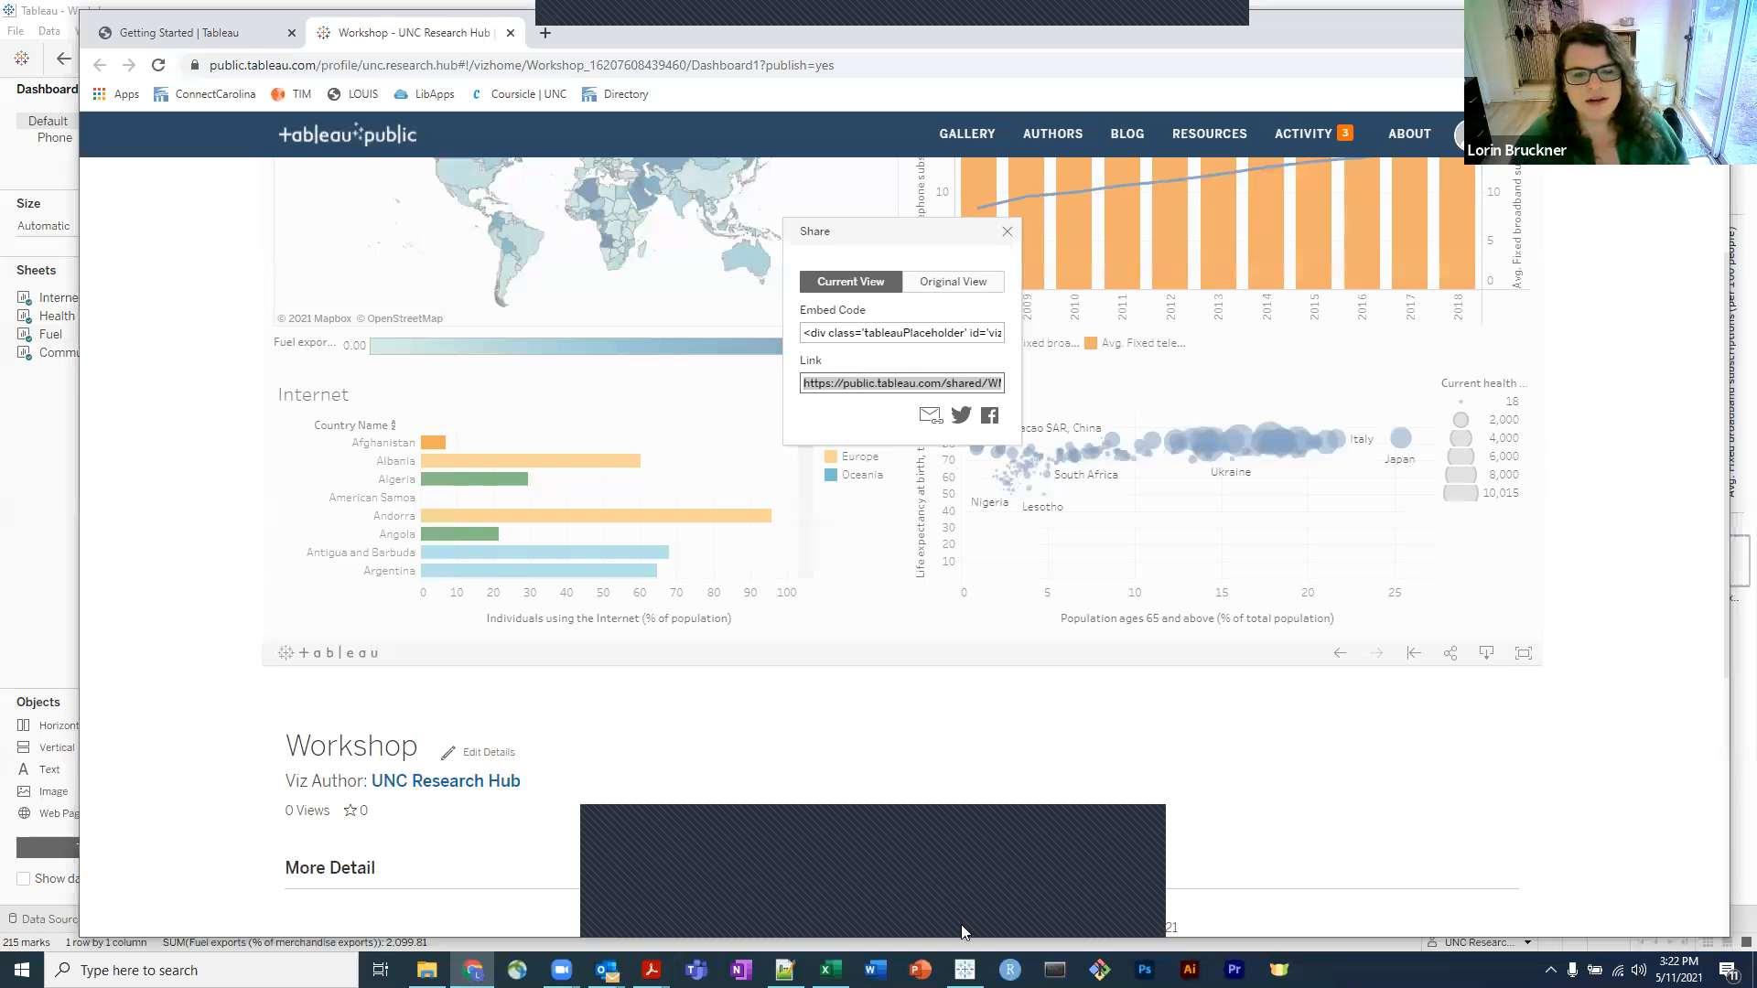
click(1001, 835)
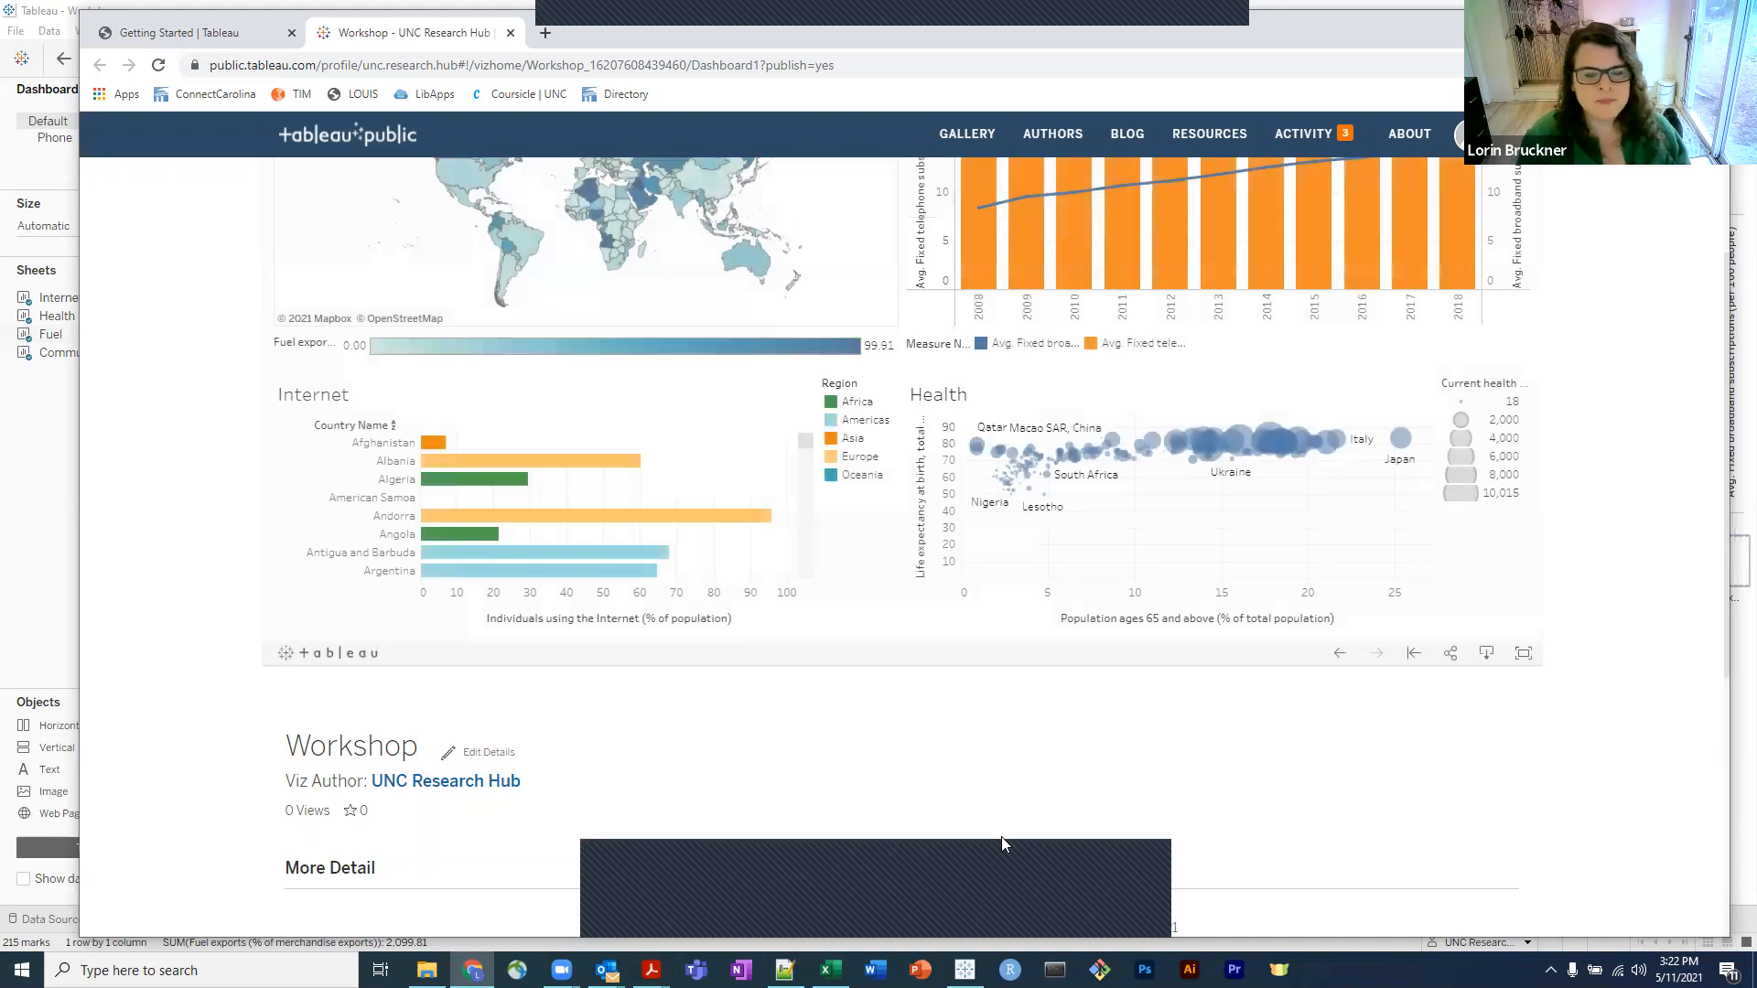
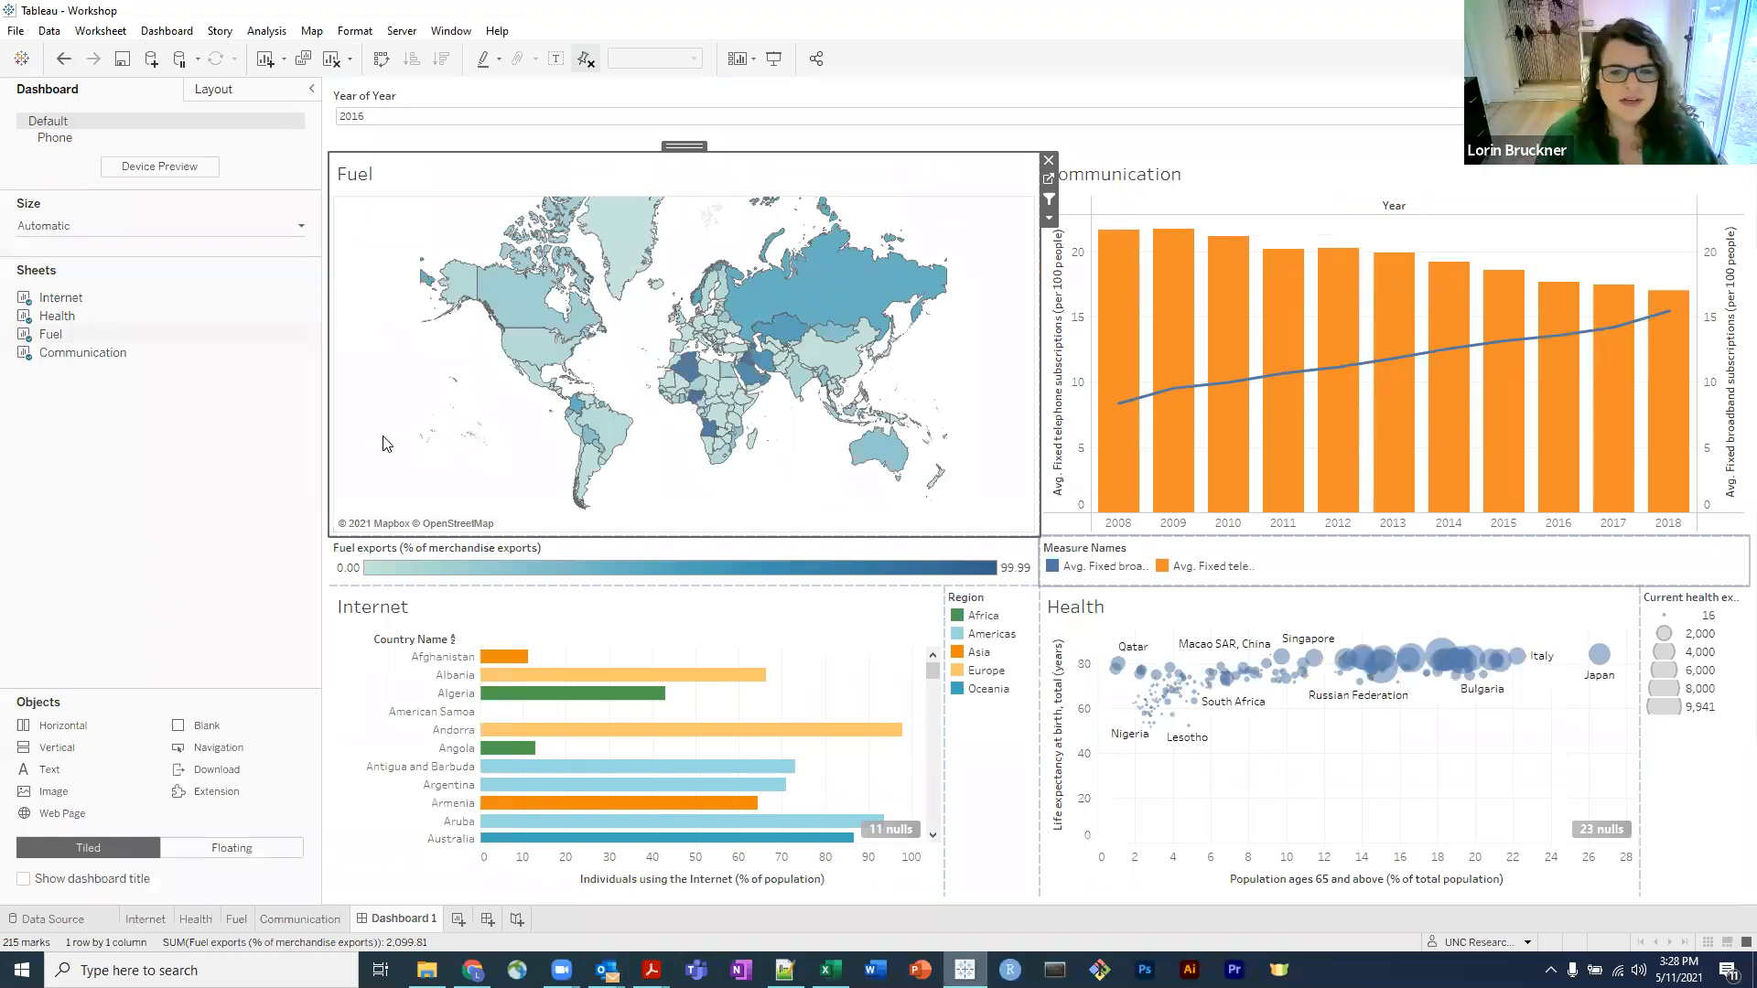
Switch the 2018_WBIndicators data source to a live connection, refresh it, and check Dashboard 1 before returning to the data source.
mouse_move(384, 443)
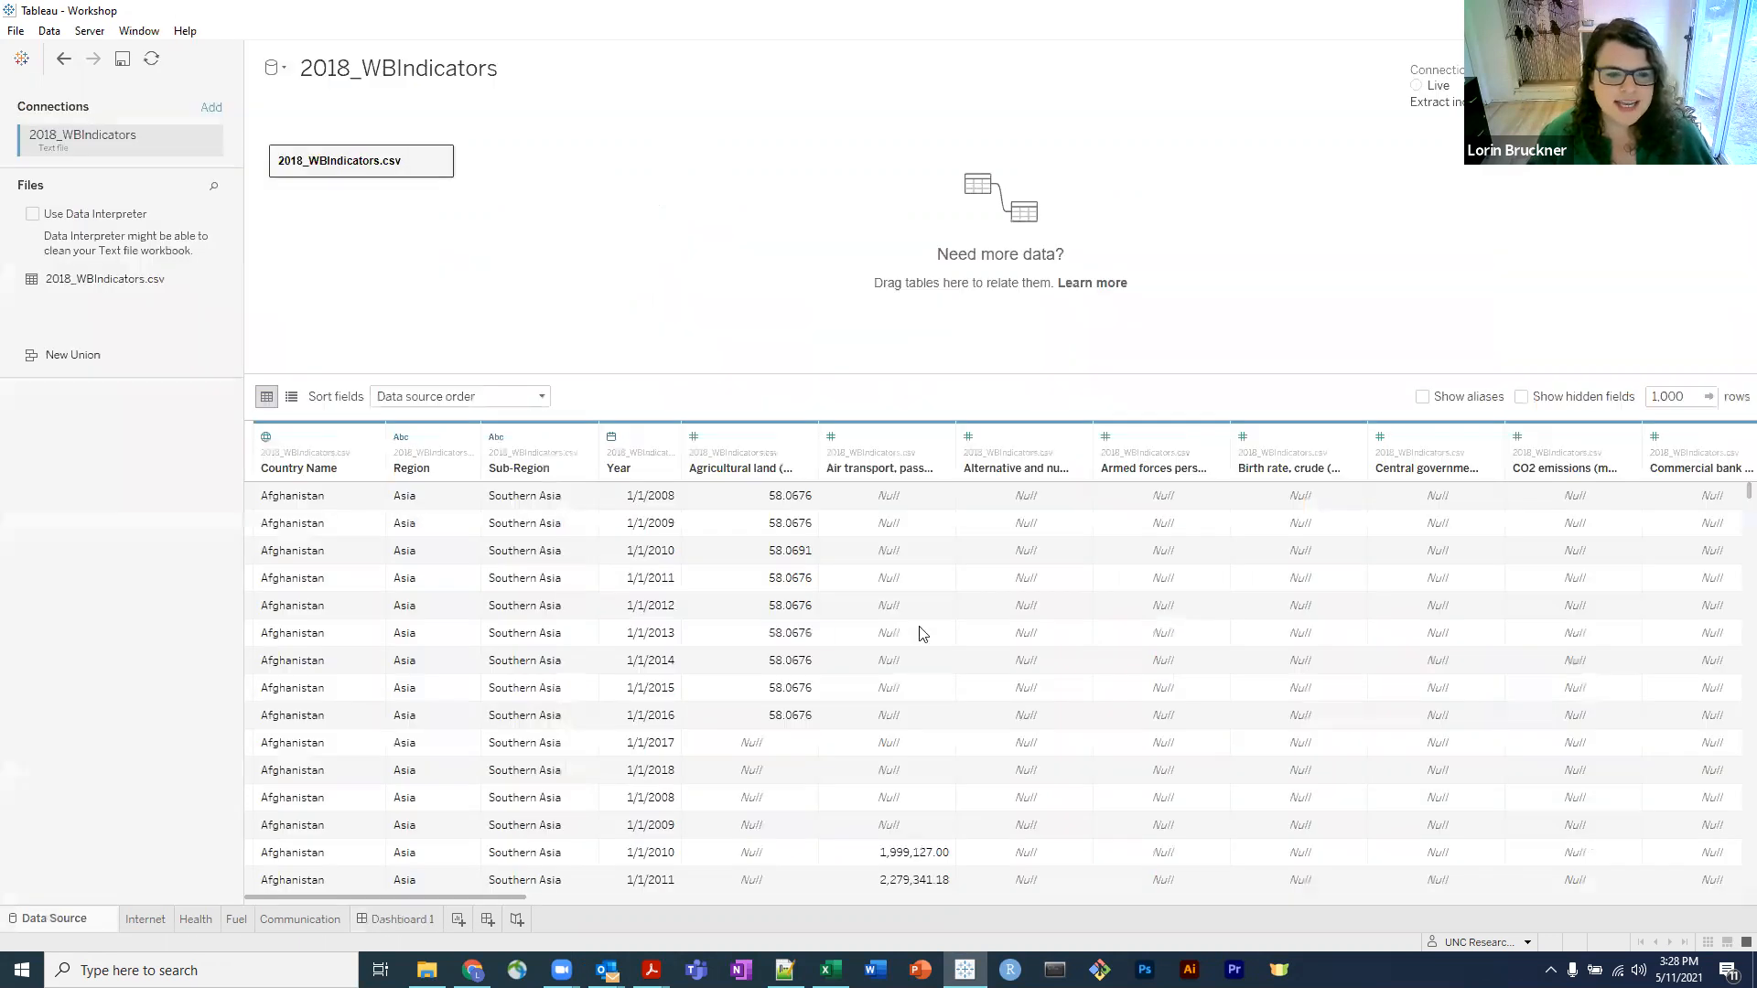
click(921, 632)
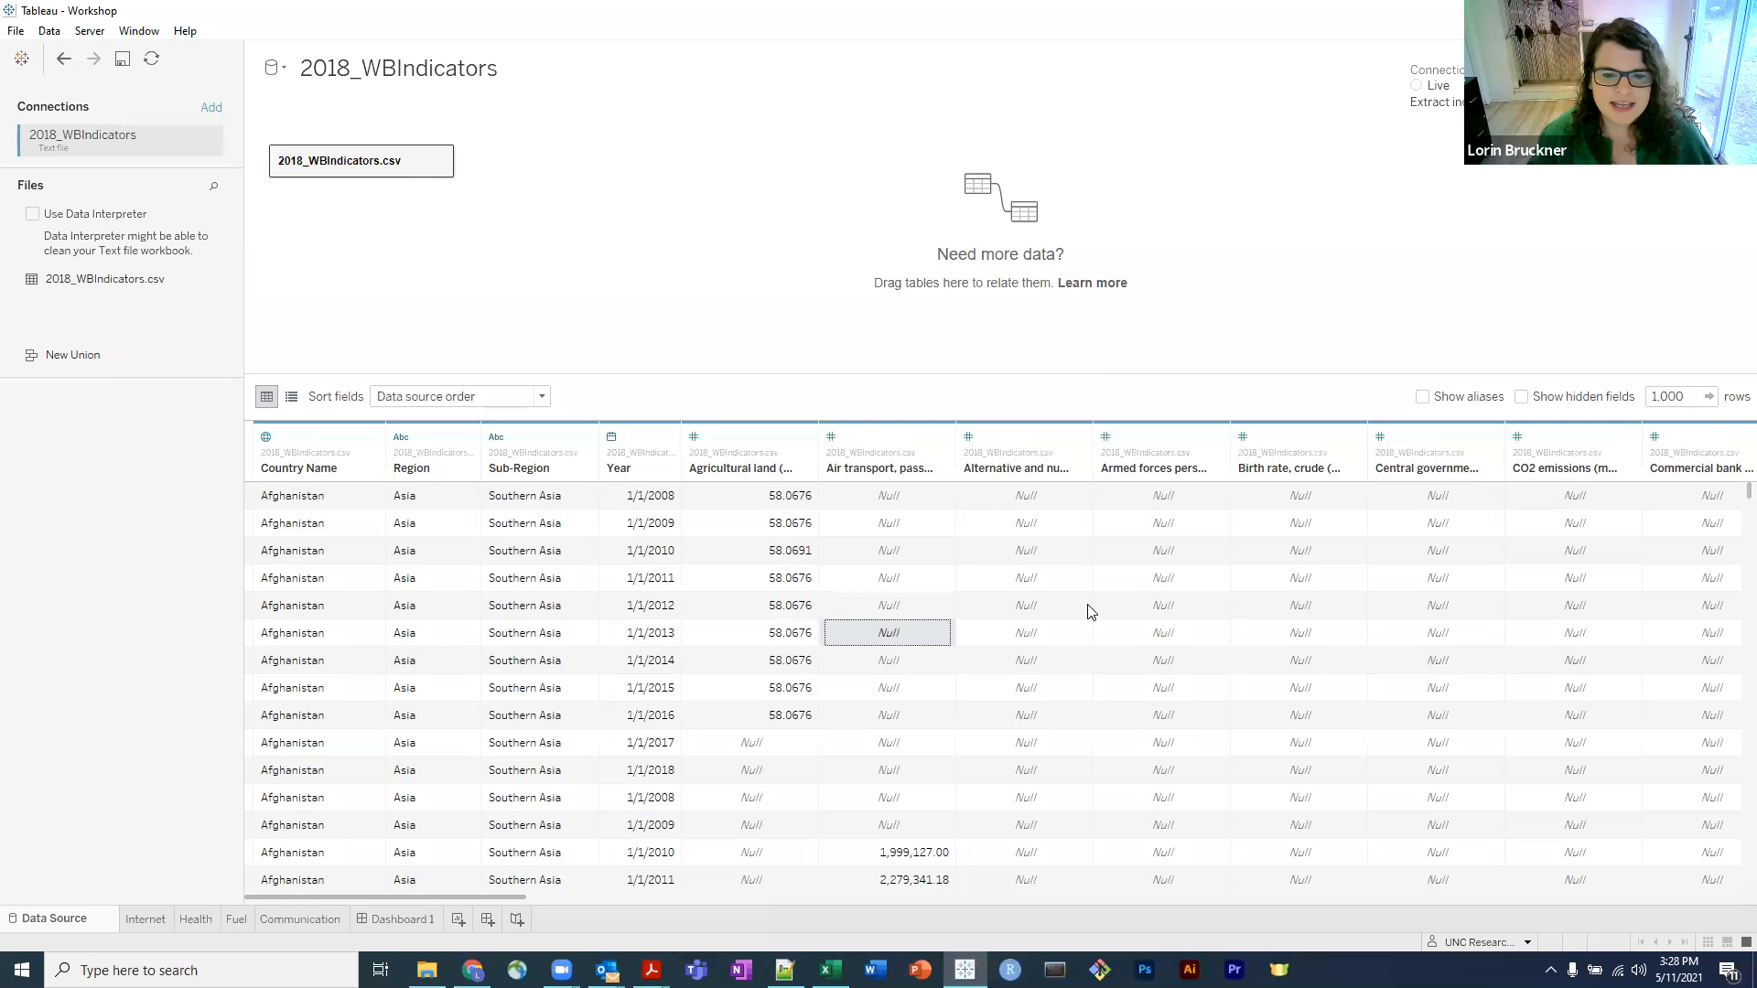
click(345, 547)
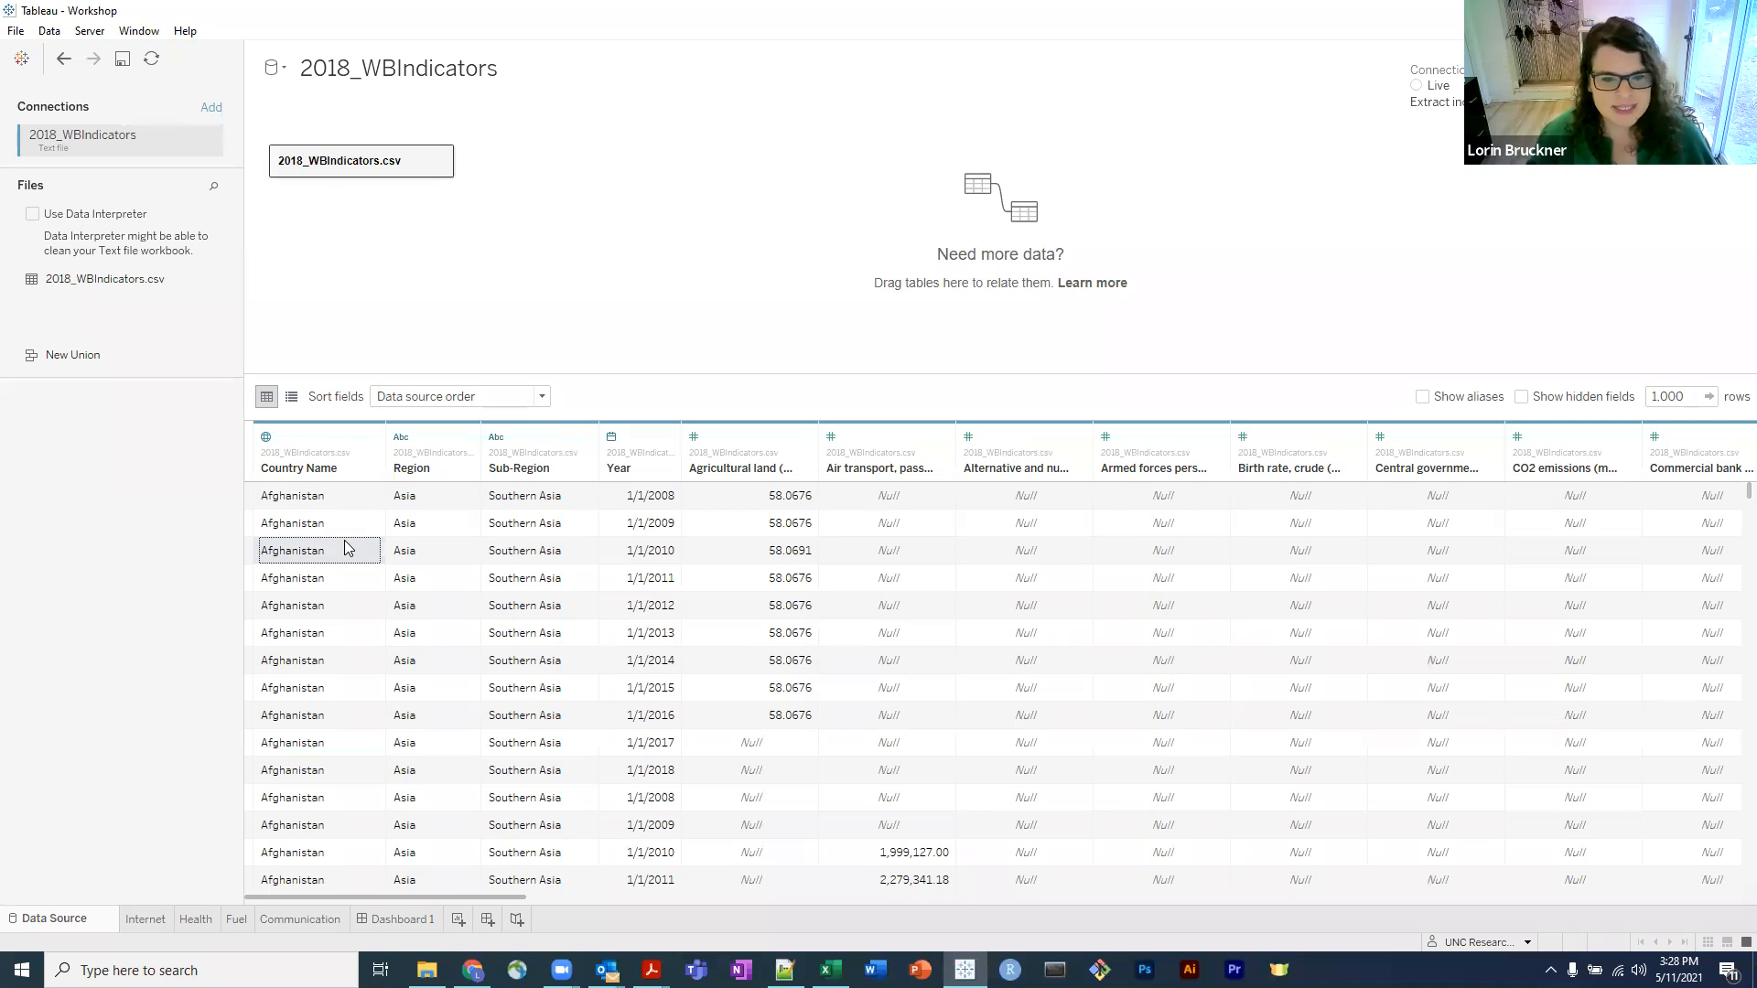
click(596, 336)
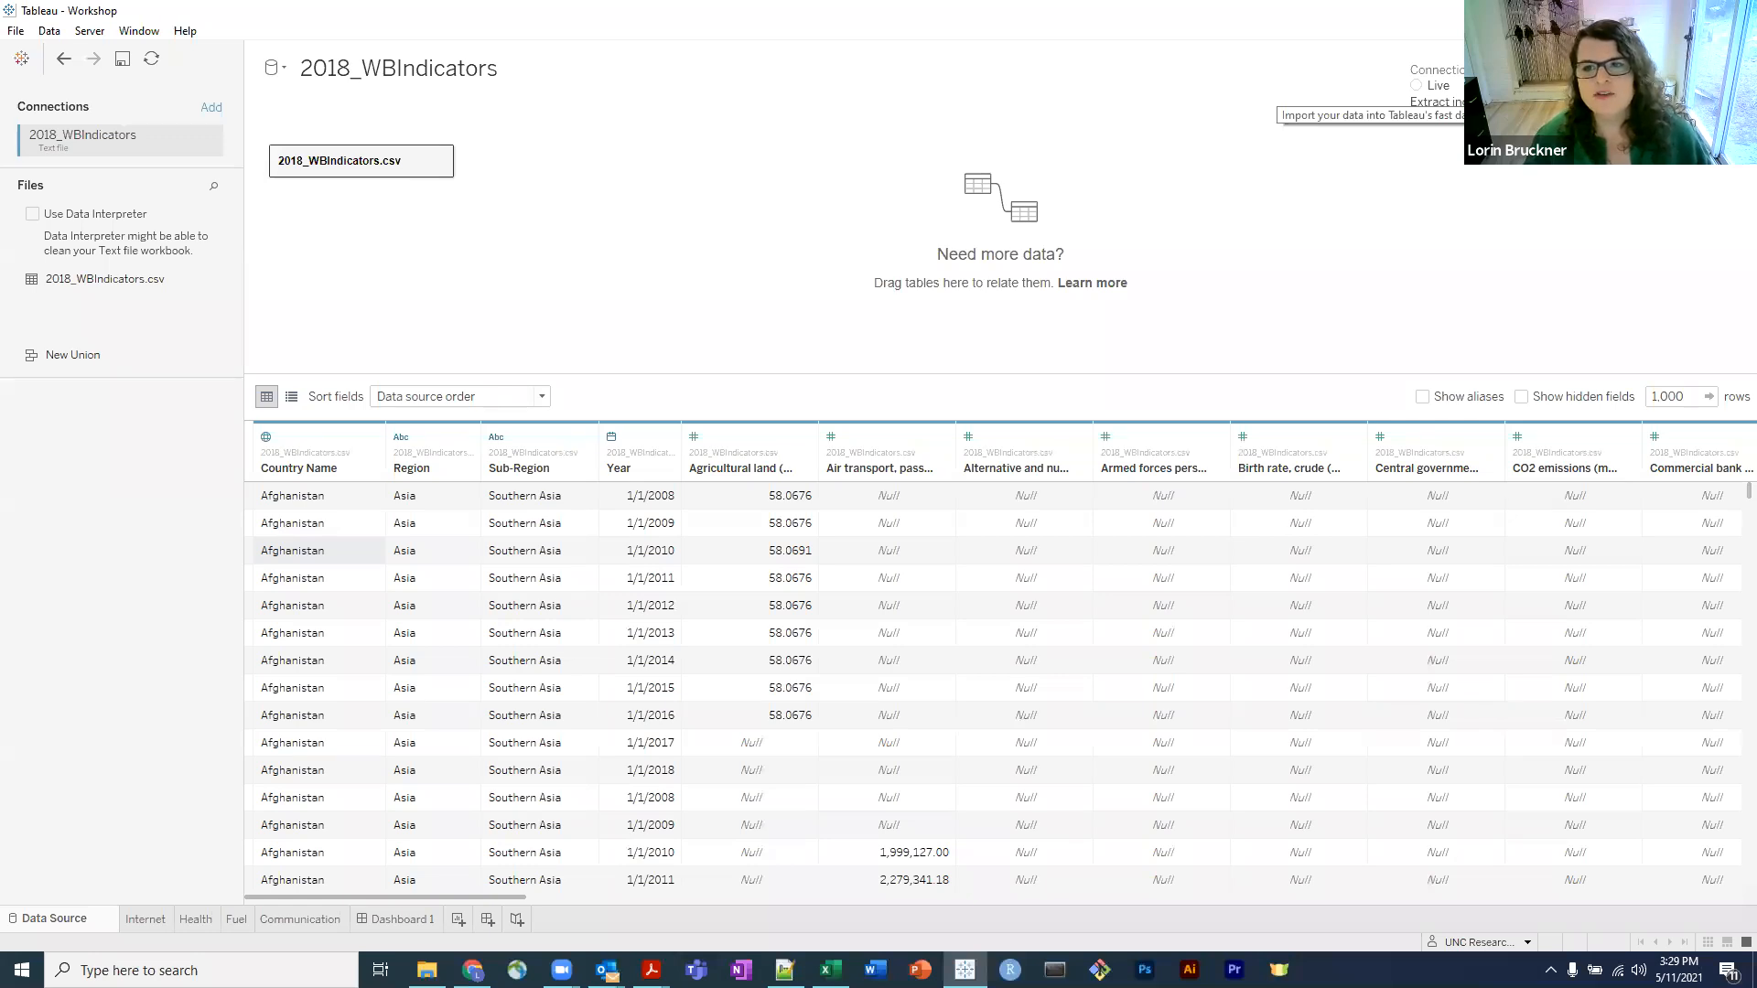
click(1417, 87)
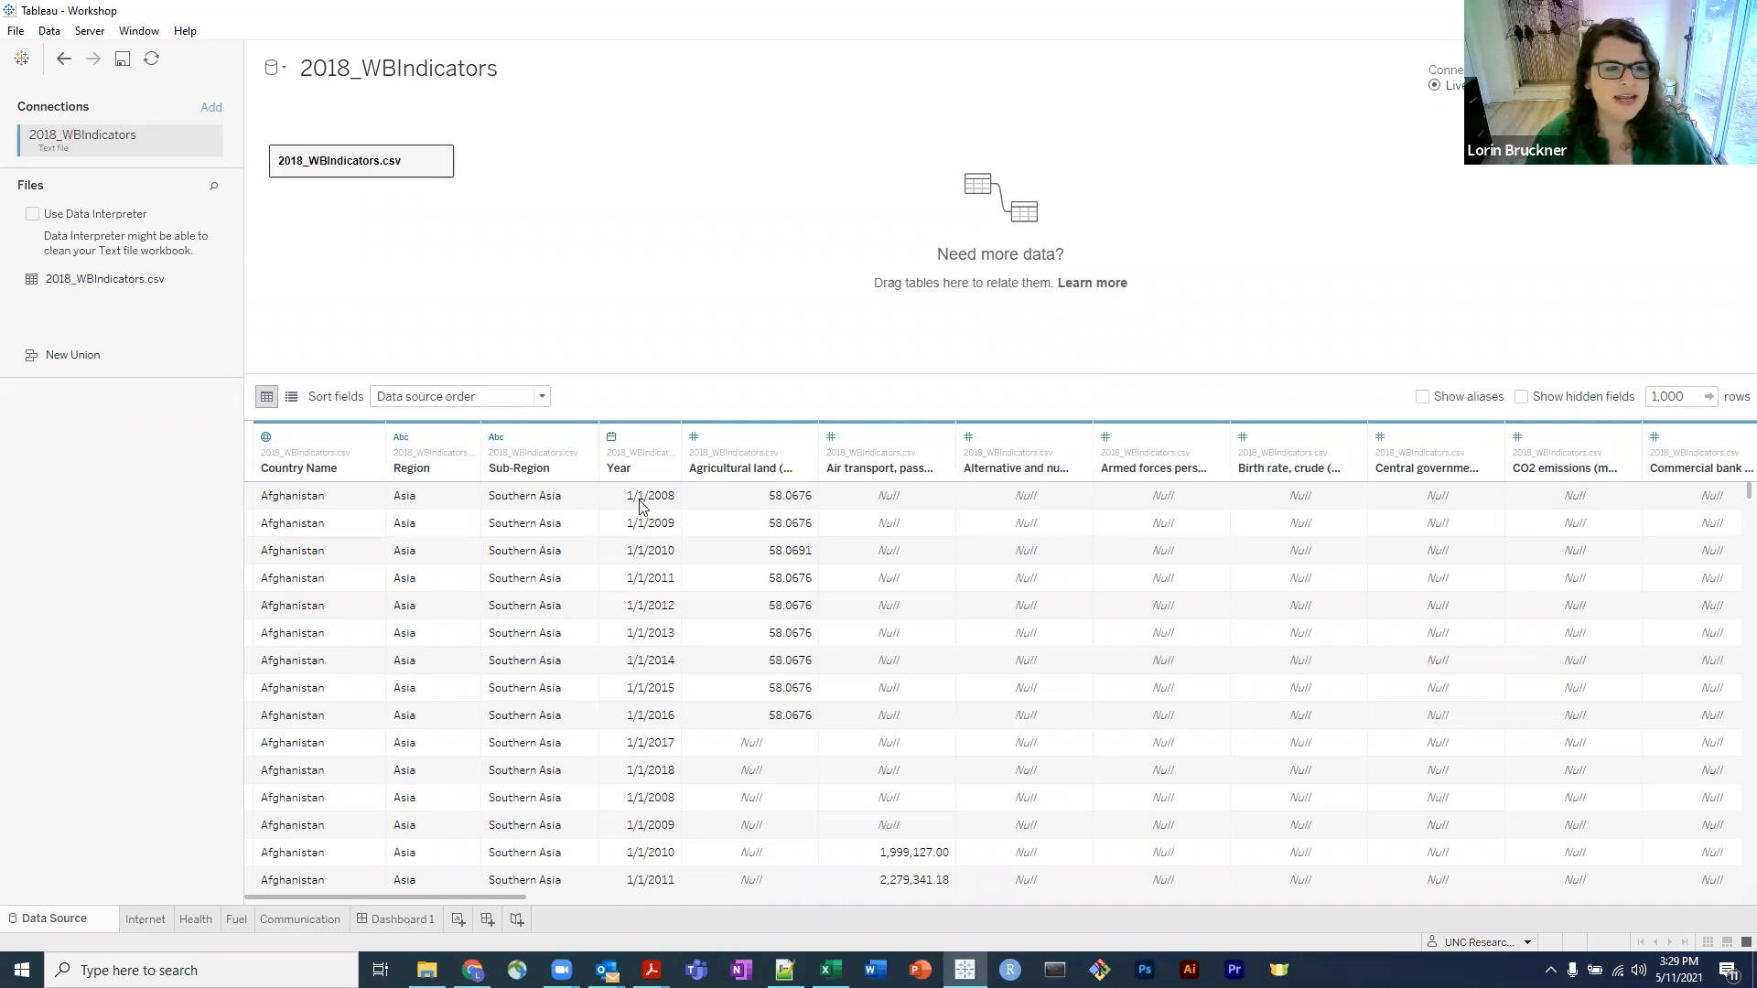
click(152, 61)
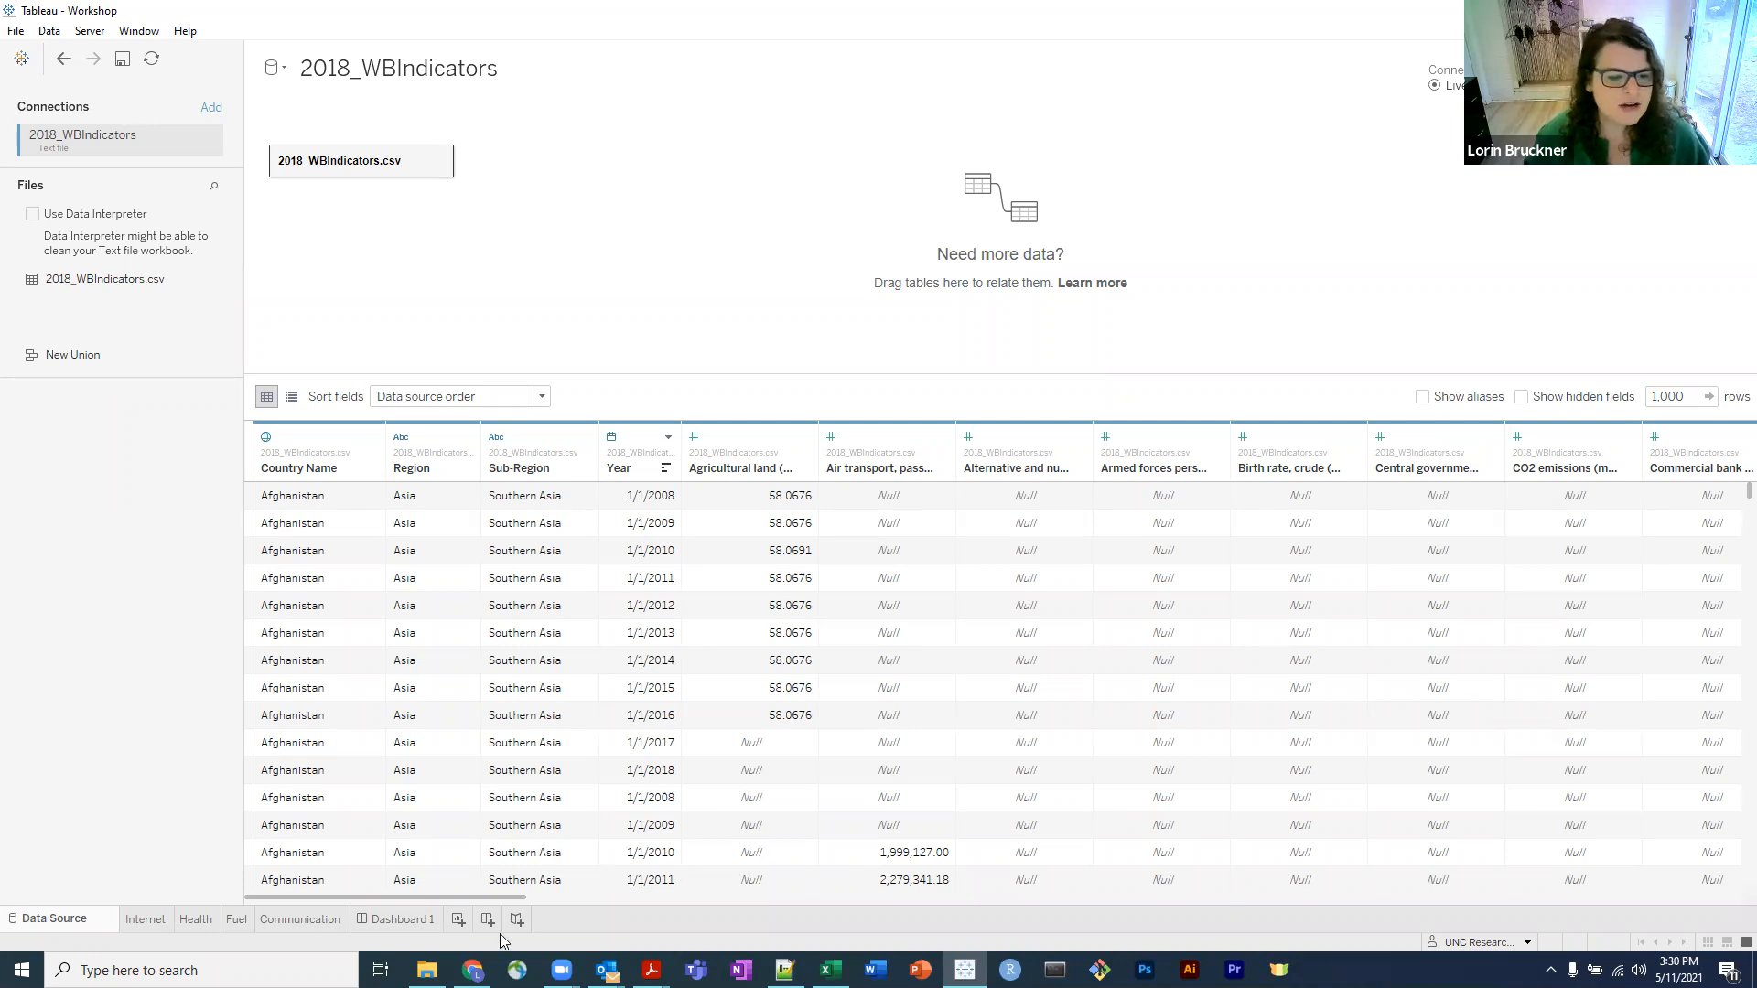
click(384, 918)
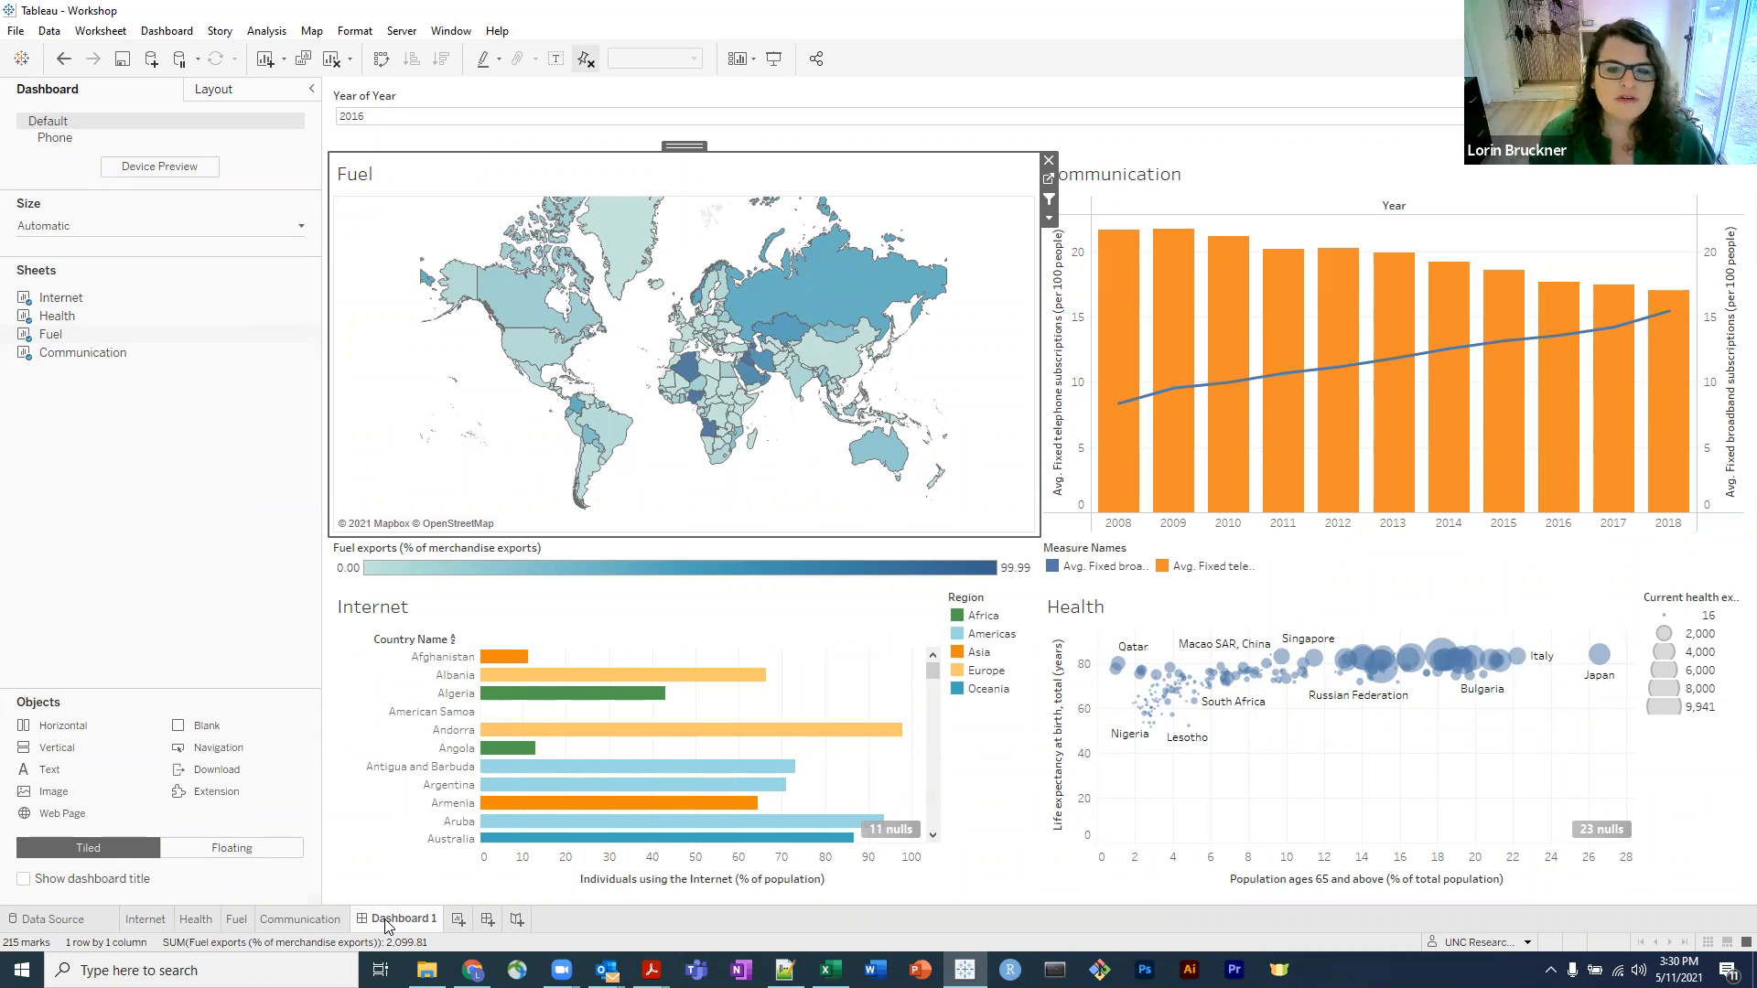
click(84, 917)
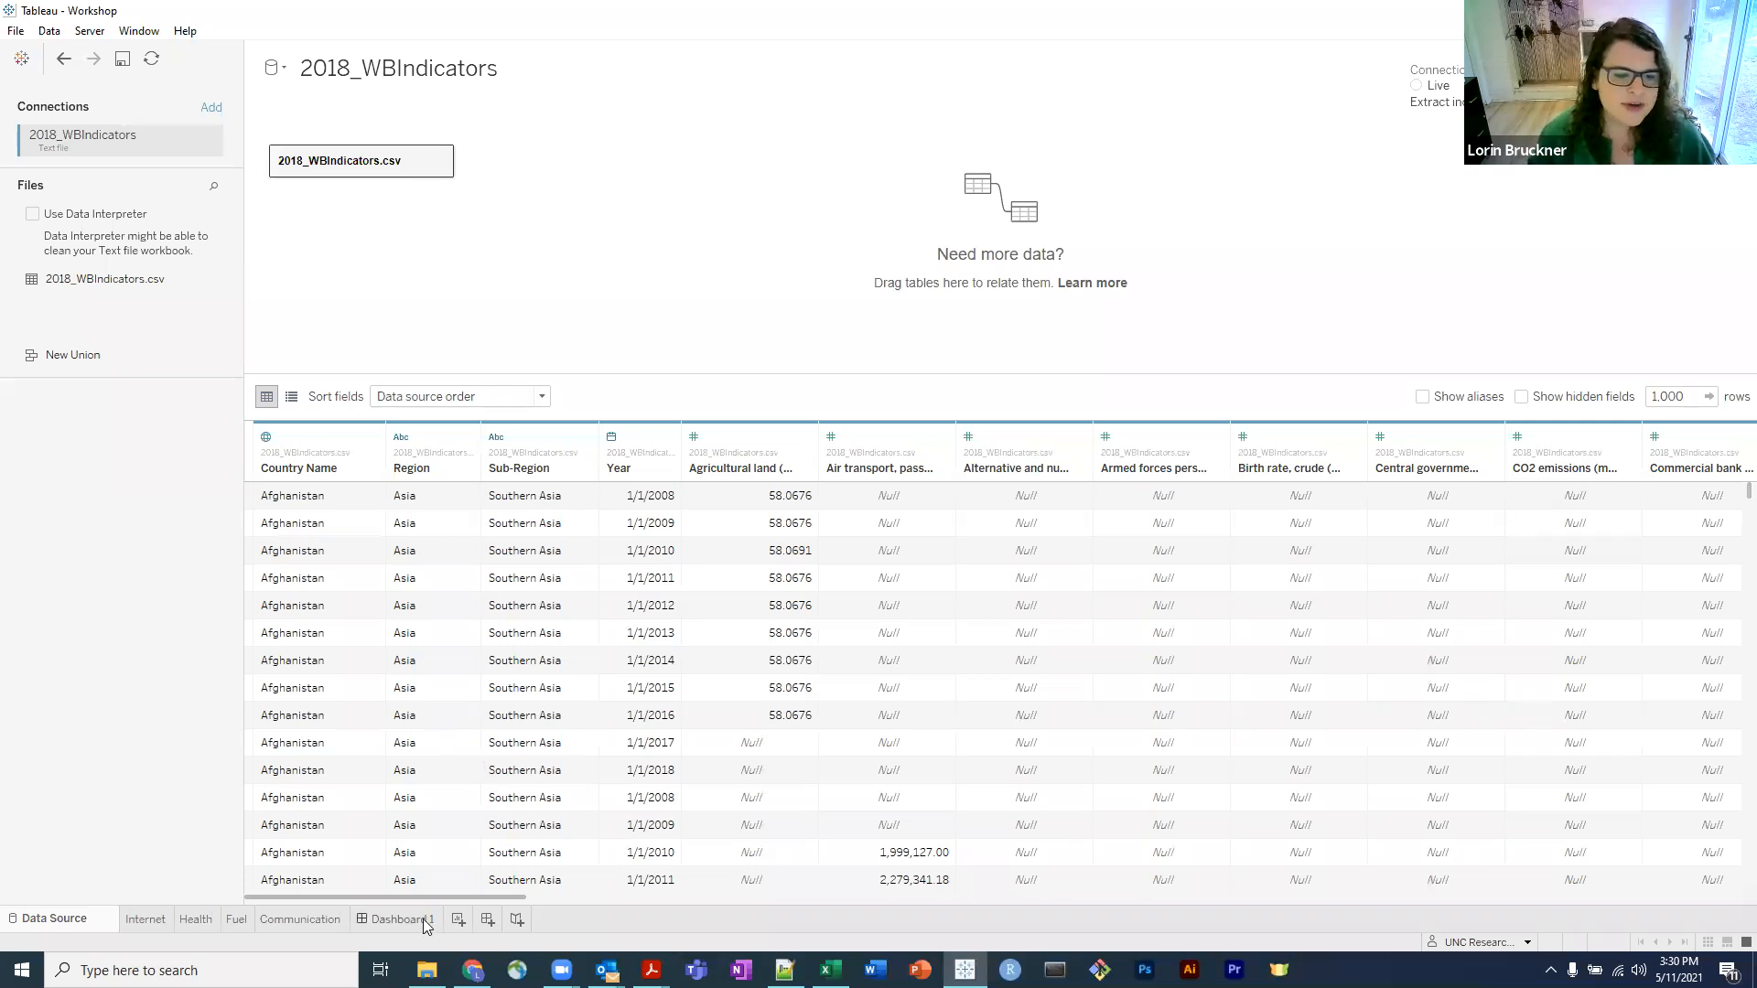
Look over the Tableau Public save options for Dashboard 1 and switch to the published Workshop page in the browser.
click(401, 33)
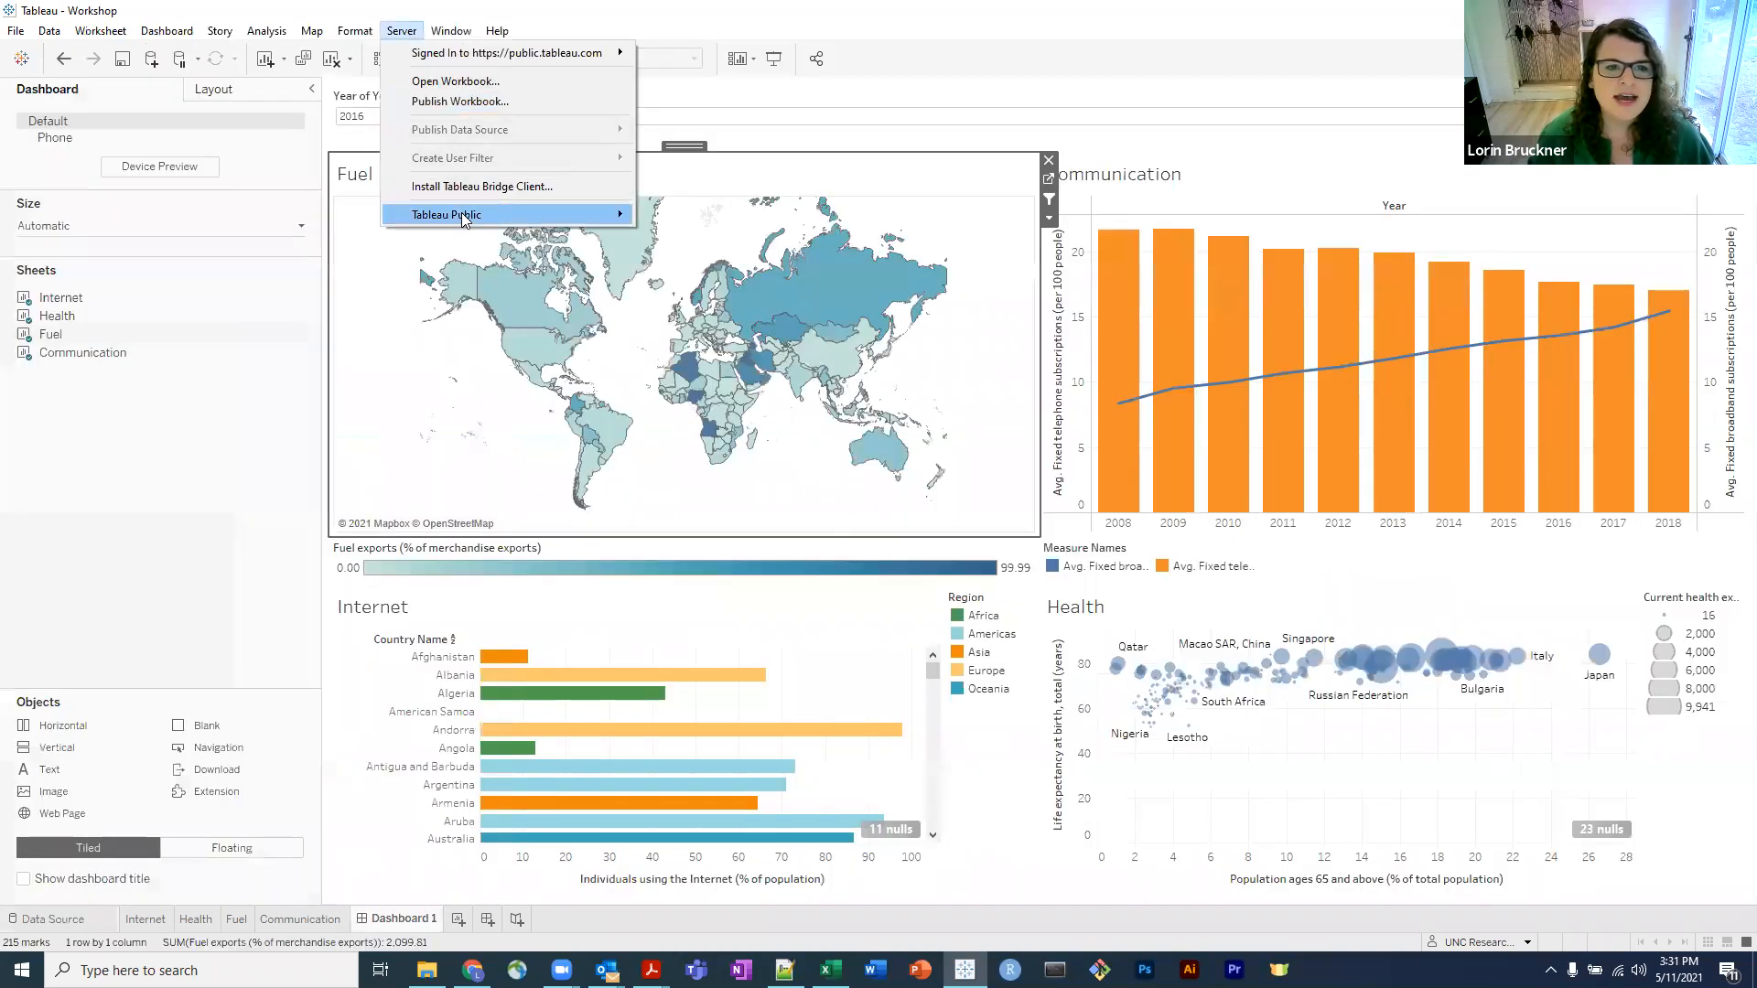
mouse_move(549, 214)
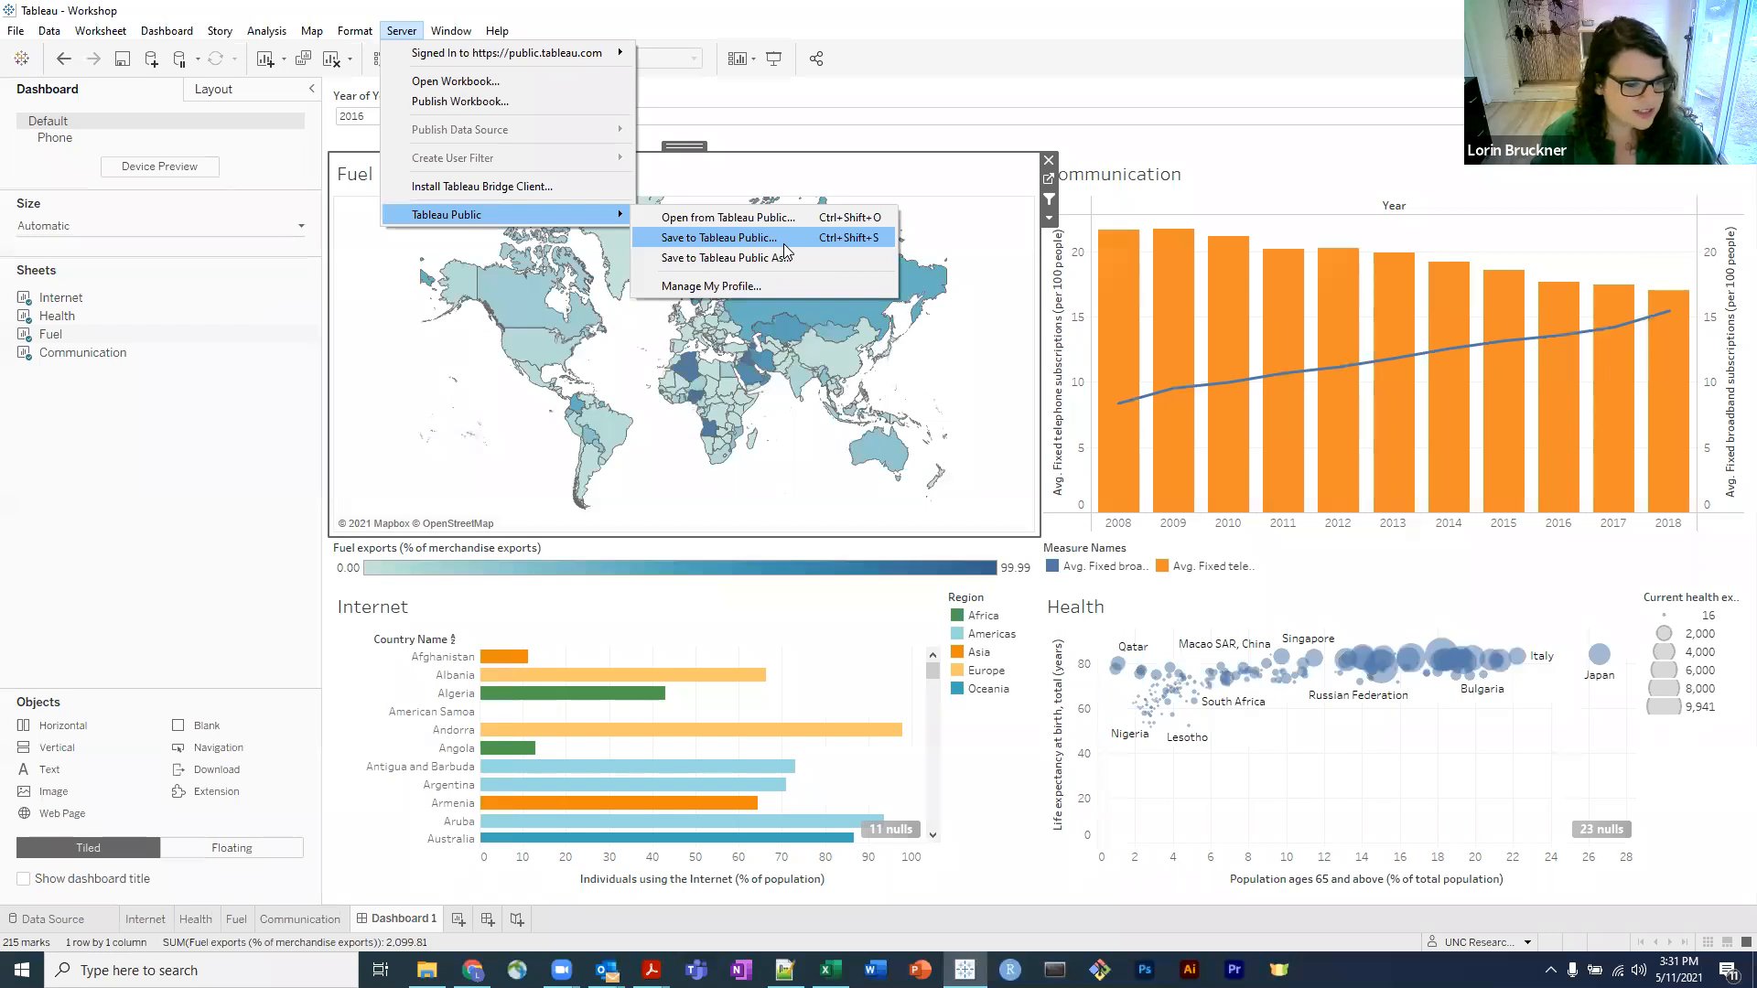
click(1264, 87)
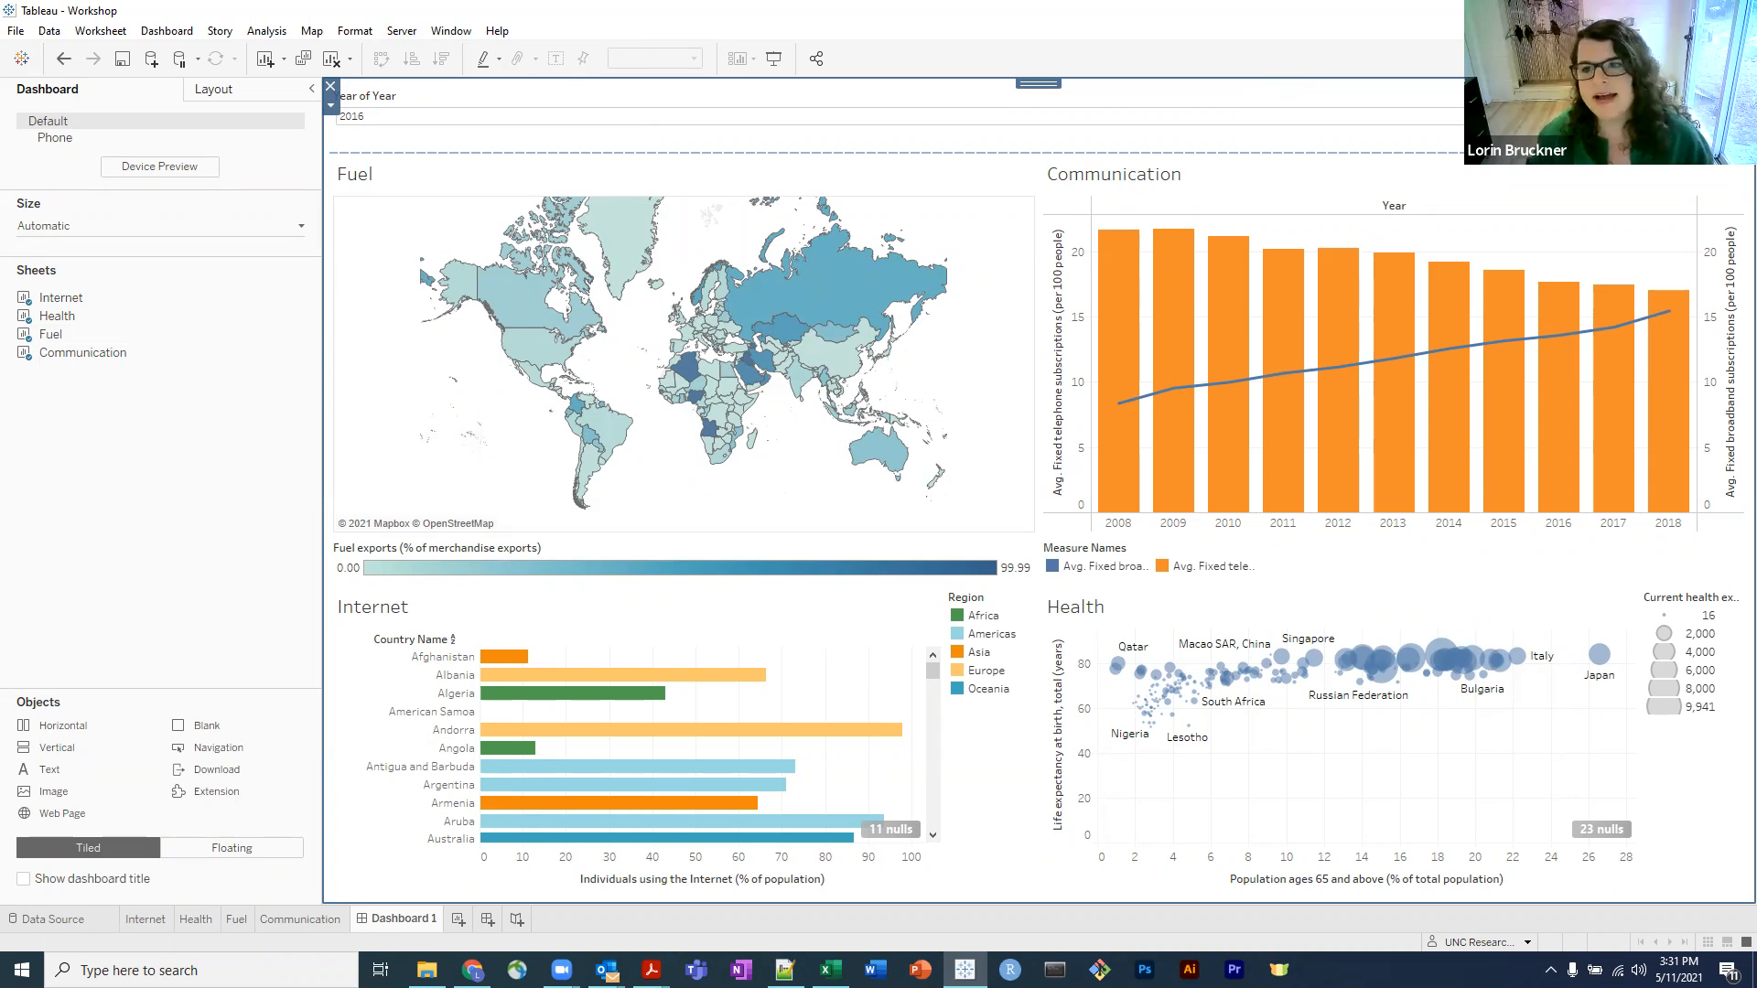
click(1047, 960)
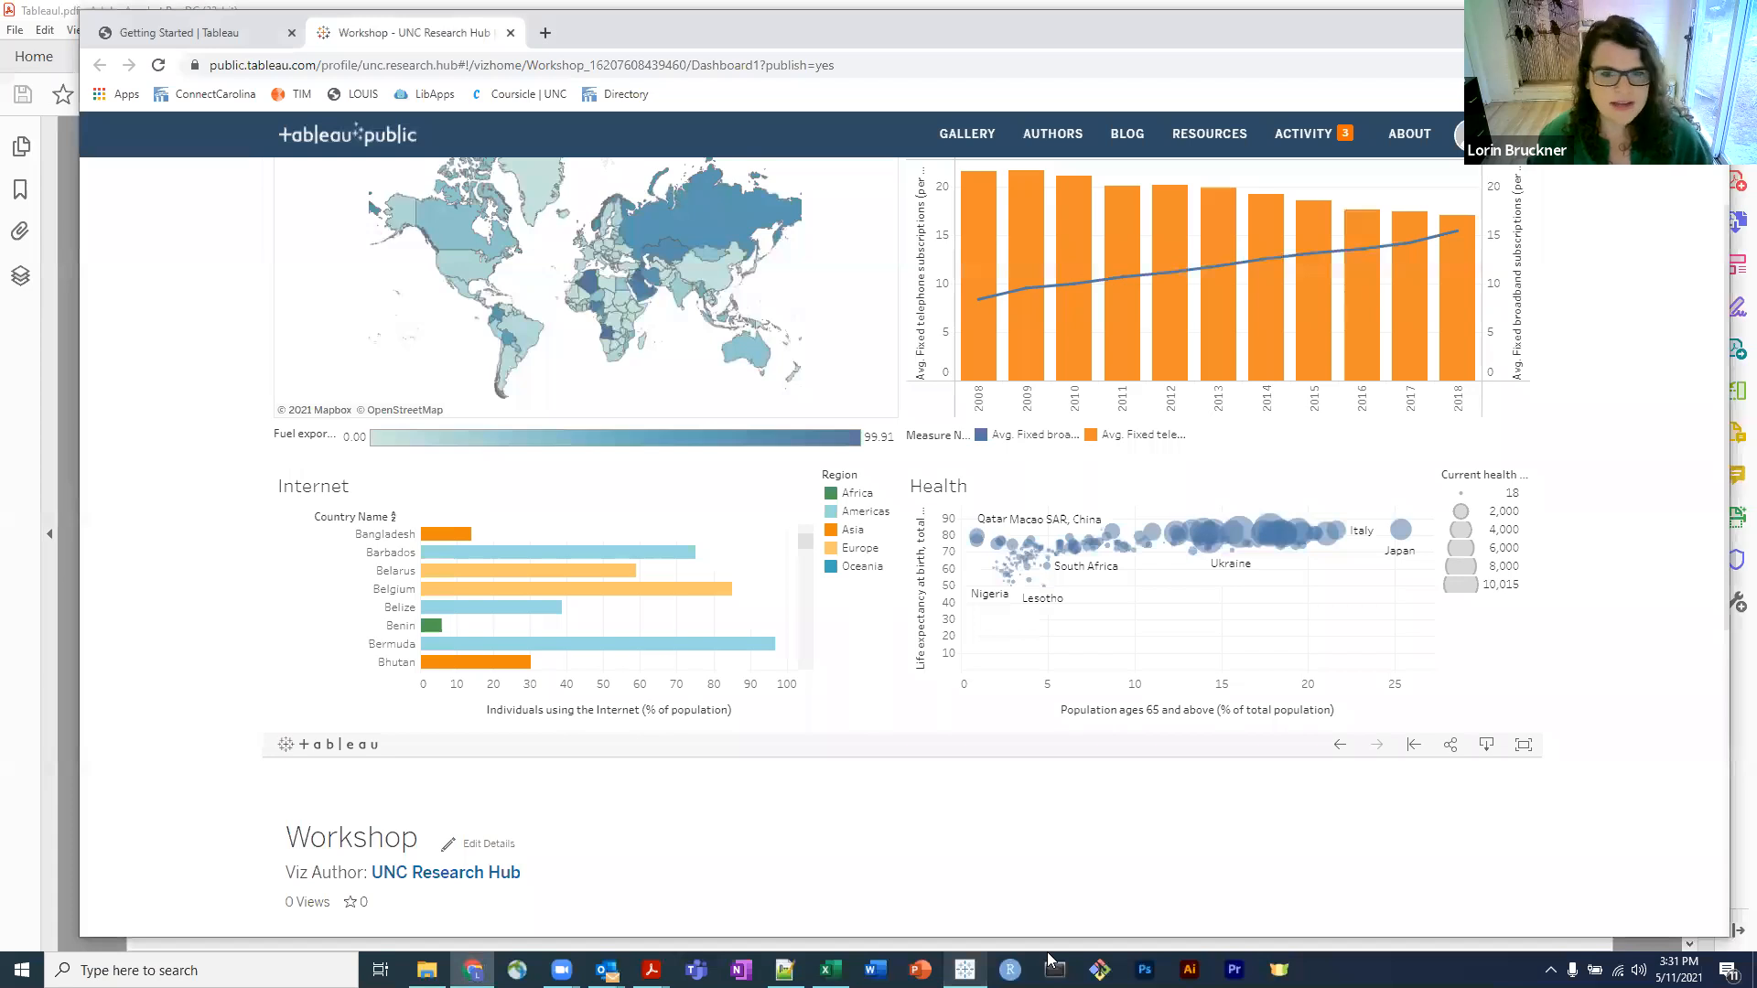